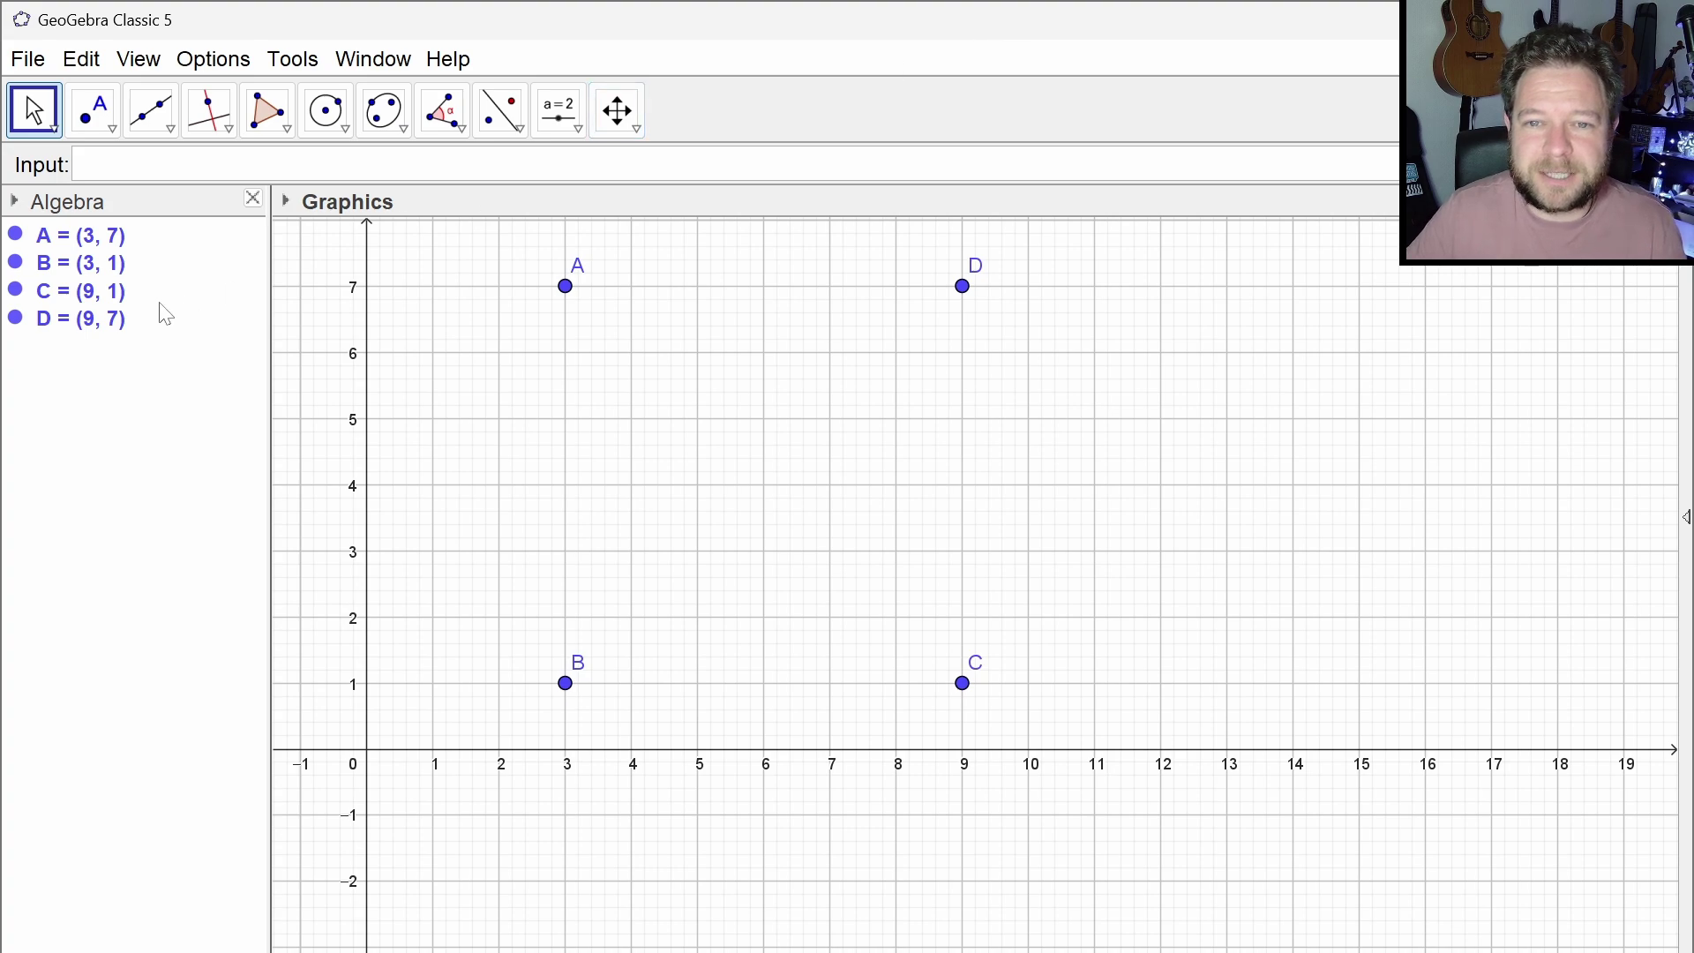
# Create a polygon from the list of points with the command Polygon({A,B,C,D})
pyautogui.click(148, 175)
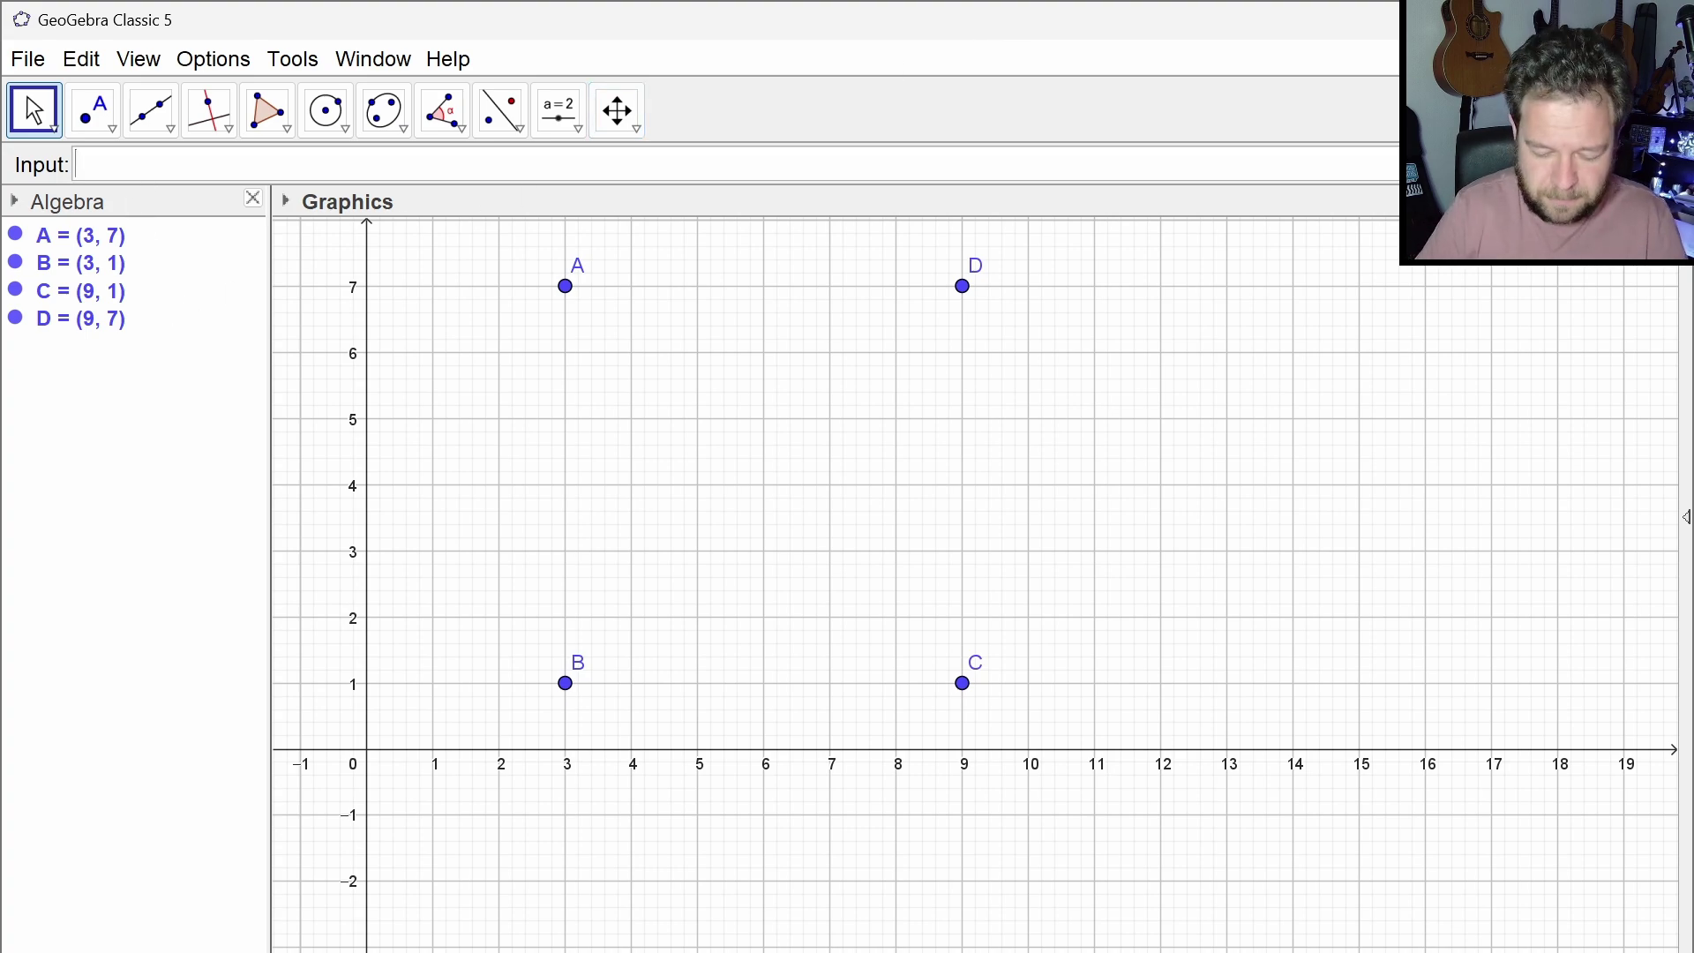
pyautogui.write('poly')
pyautogui.press('Down')
pyautogui.press('Down')
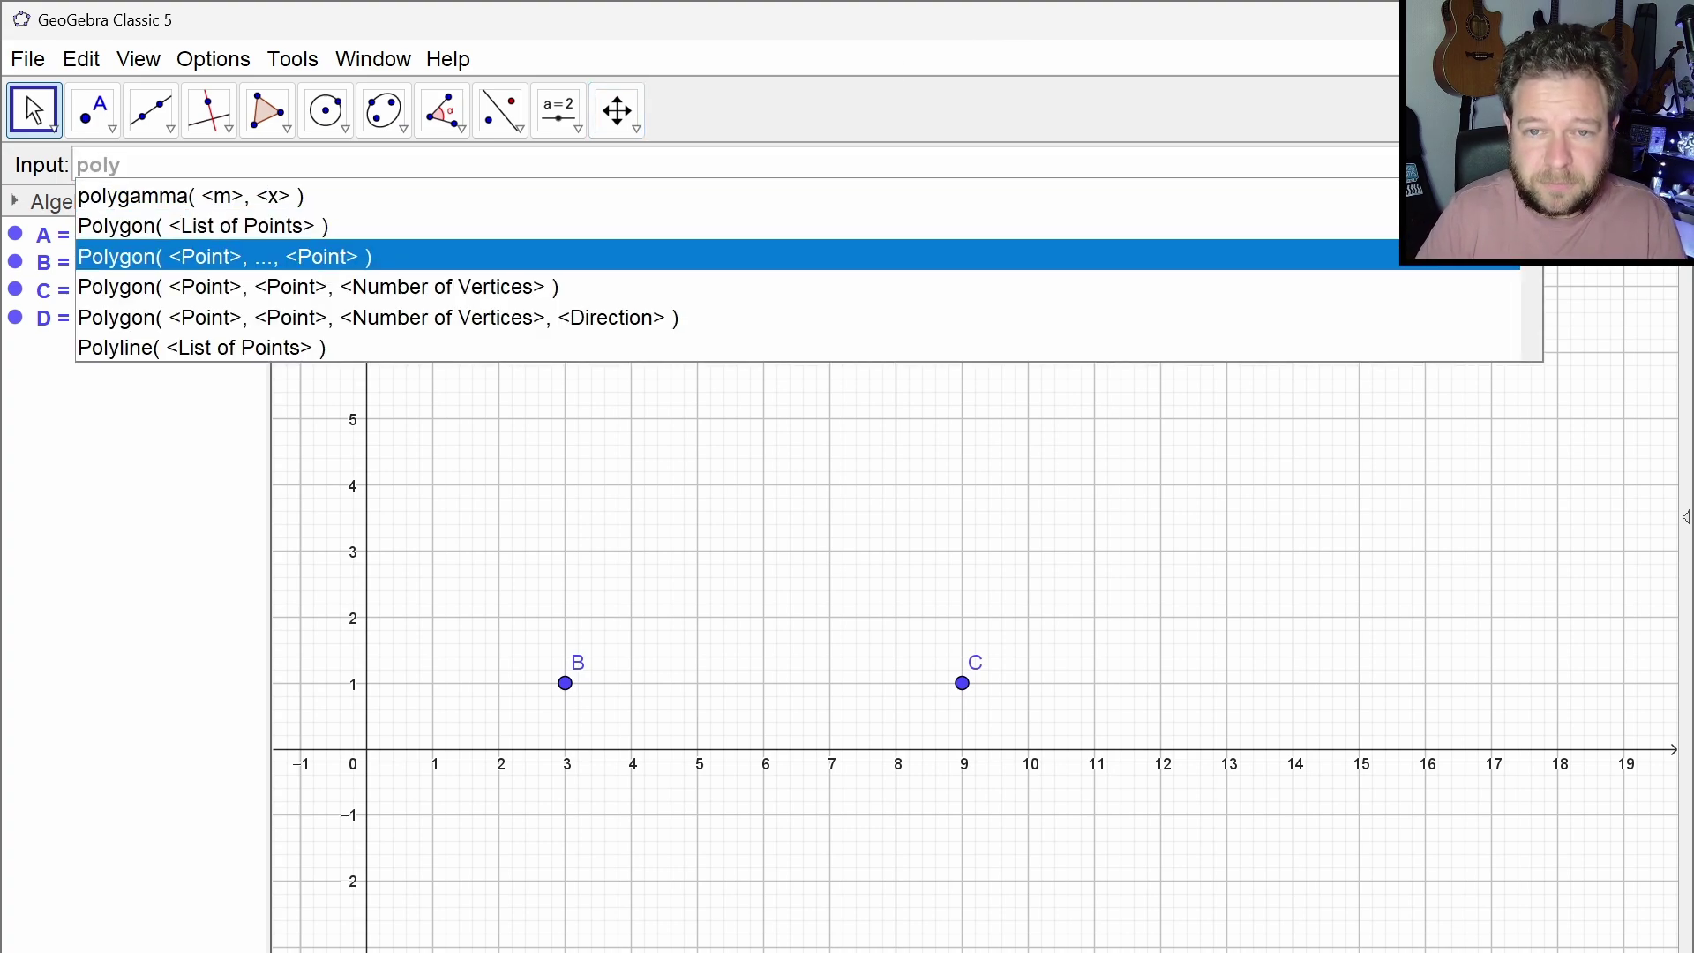
pyautogui.press('Return')
pyautogui.write('{')
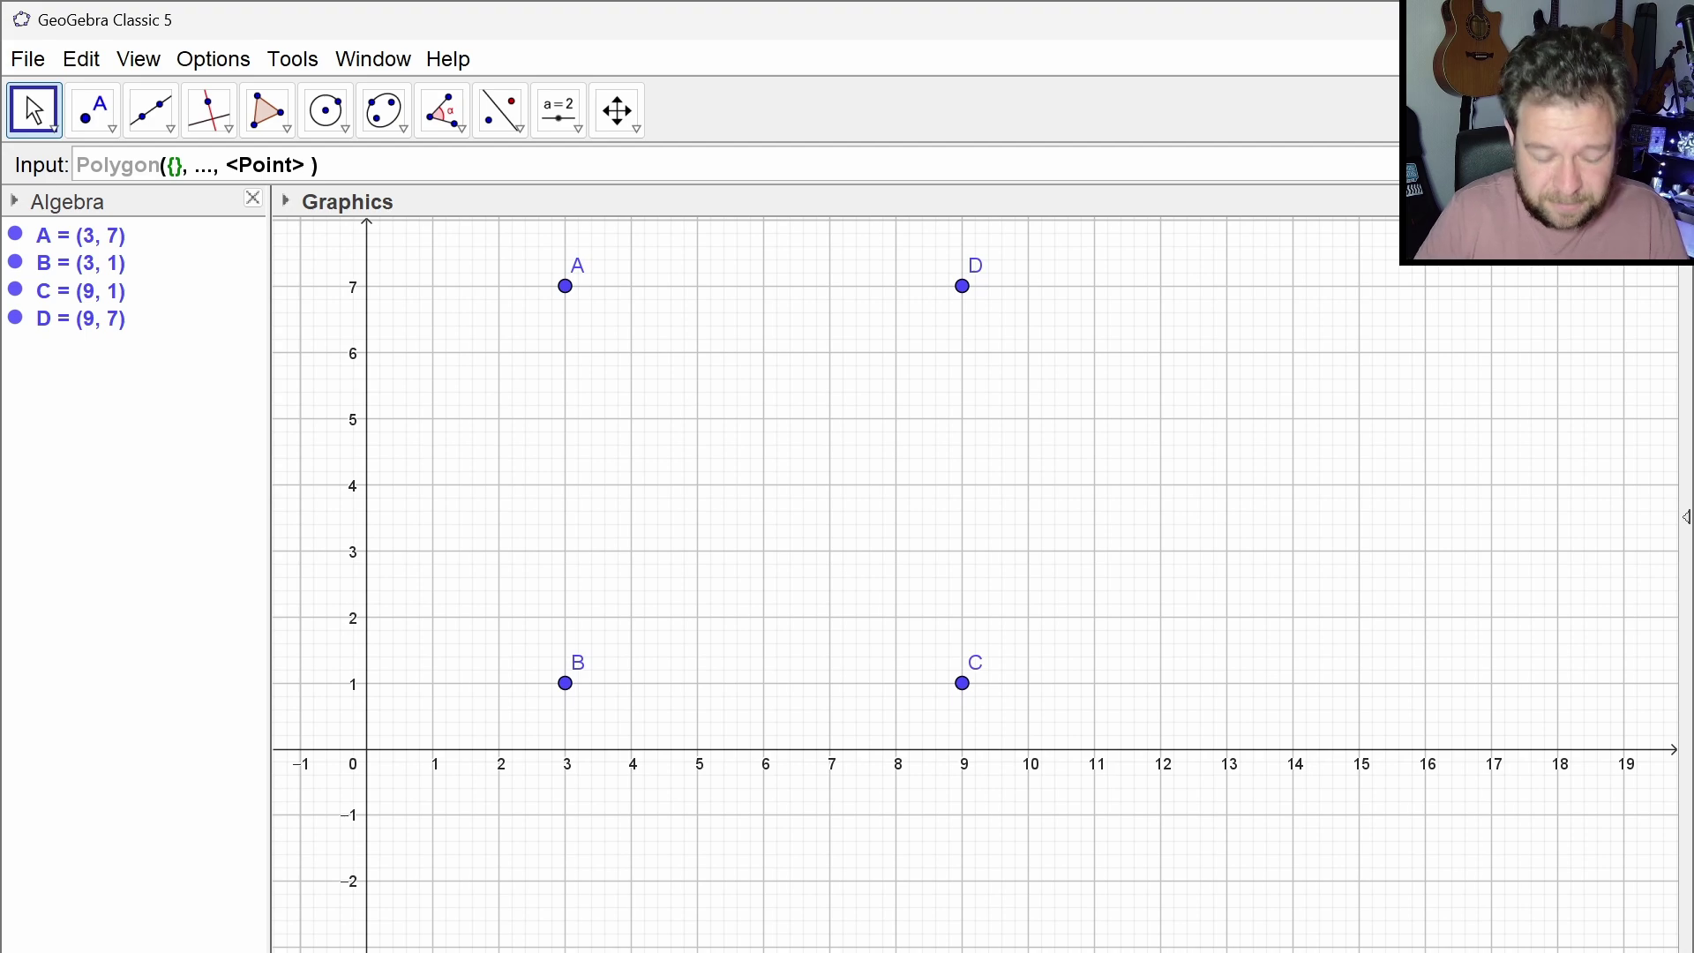
pyautogui.write('A,B,C,D')
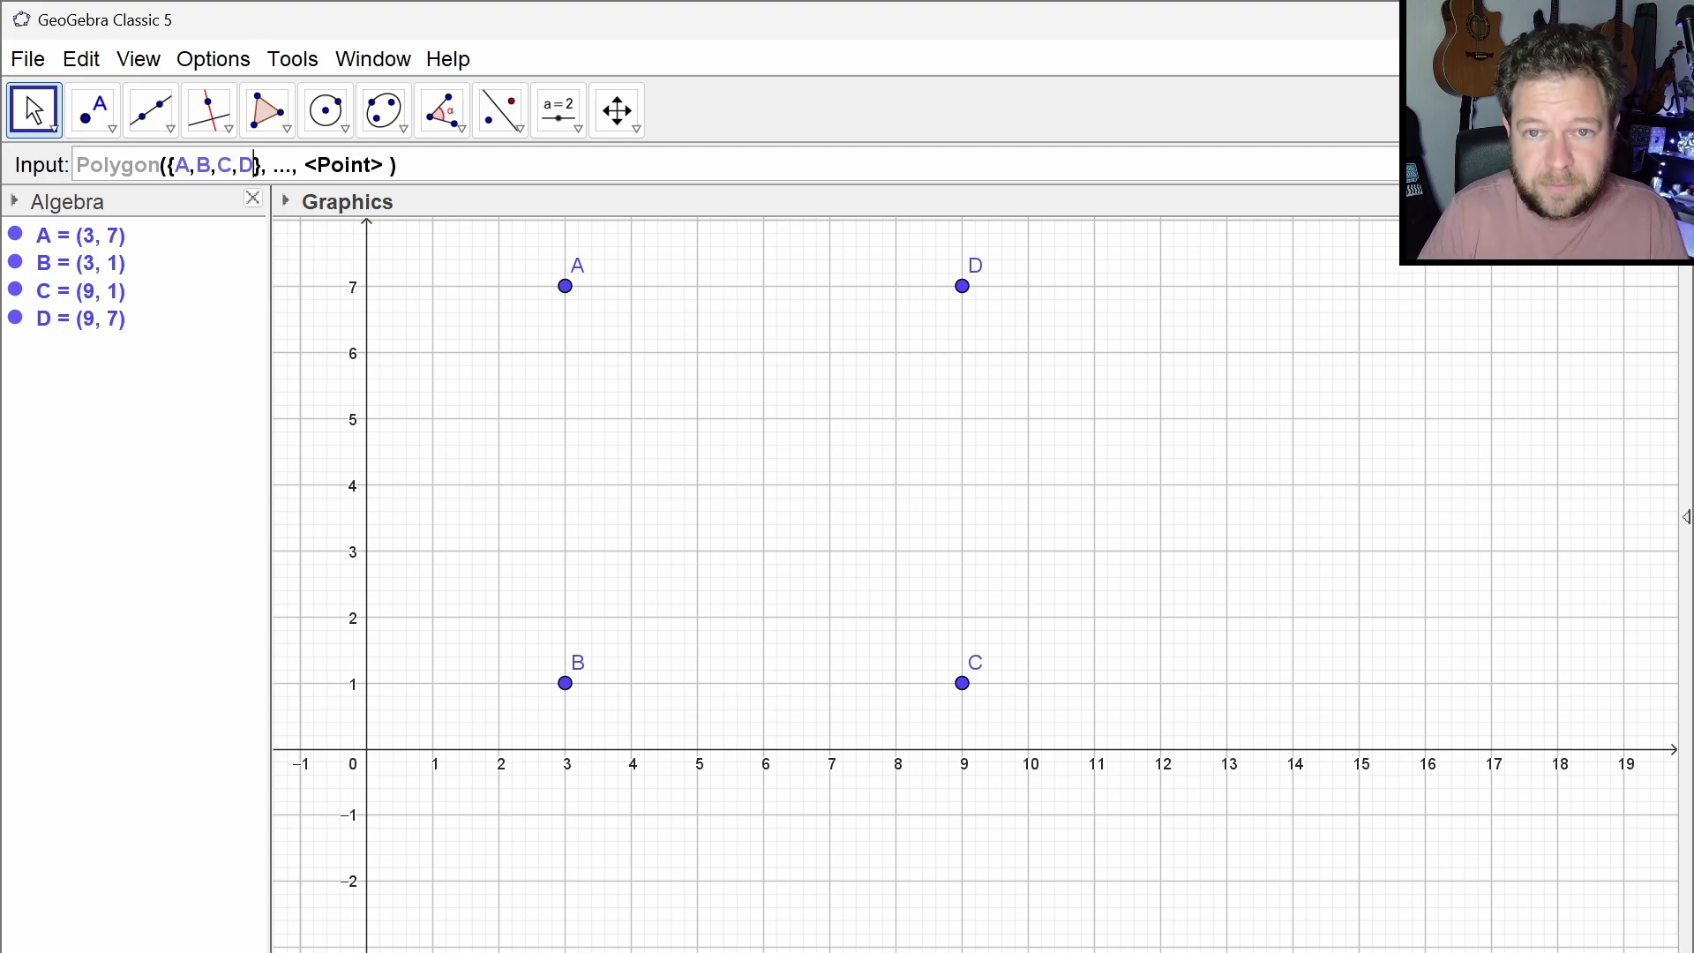
pyautogui.press('Right')
pyautogui.press('Delete')
pyautogui.press('Delete')
pyautogui.press('Delete')
pyautogui.press('Delete')
pyautogui.press('Delete')
pyautogui.press('Delete')
pyautogui.press('Delete')
pyautogui.press('Delete')
pyautogui.press('Delete')
pyautogui.press('Delete')
pyautogui.press('Delete')
pyautogui.press('Delete')
pyautogui.press('Delete')
pyautogui.press('Delete')
pyautogui.press('Delete')
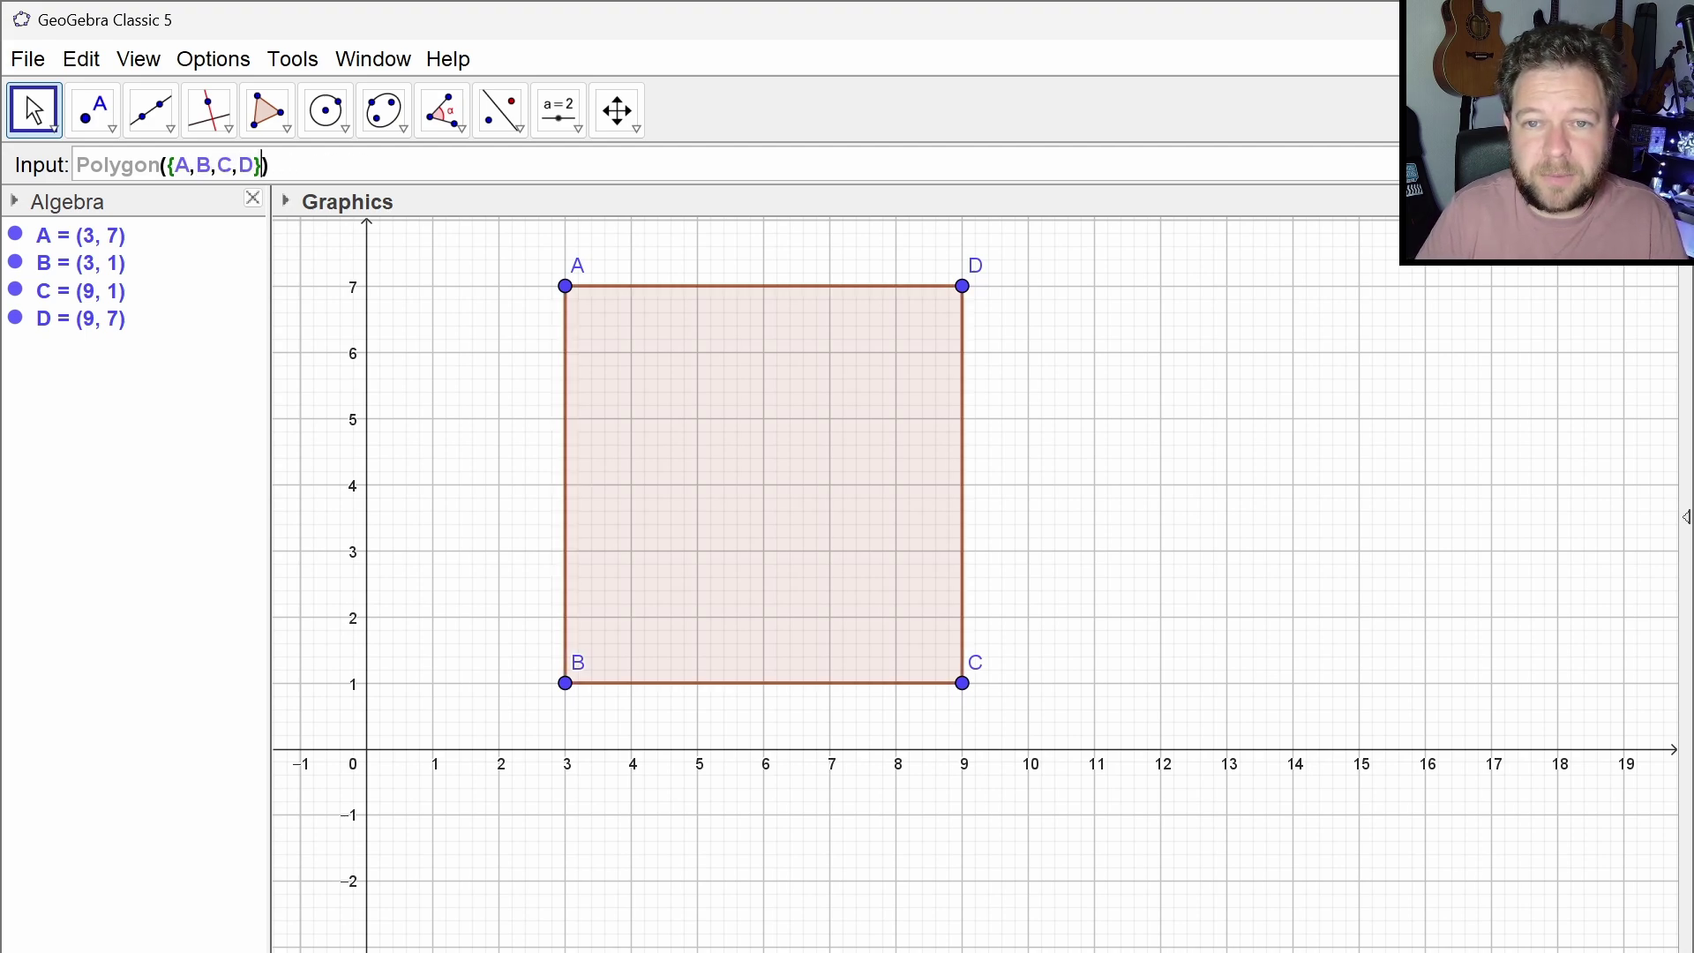
pyautogui.press('Return')
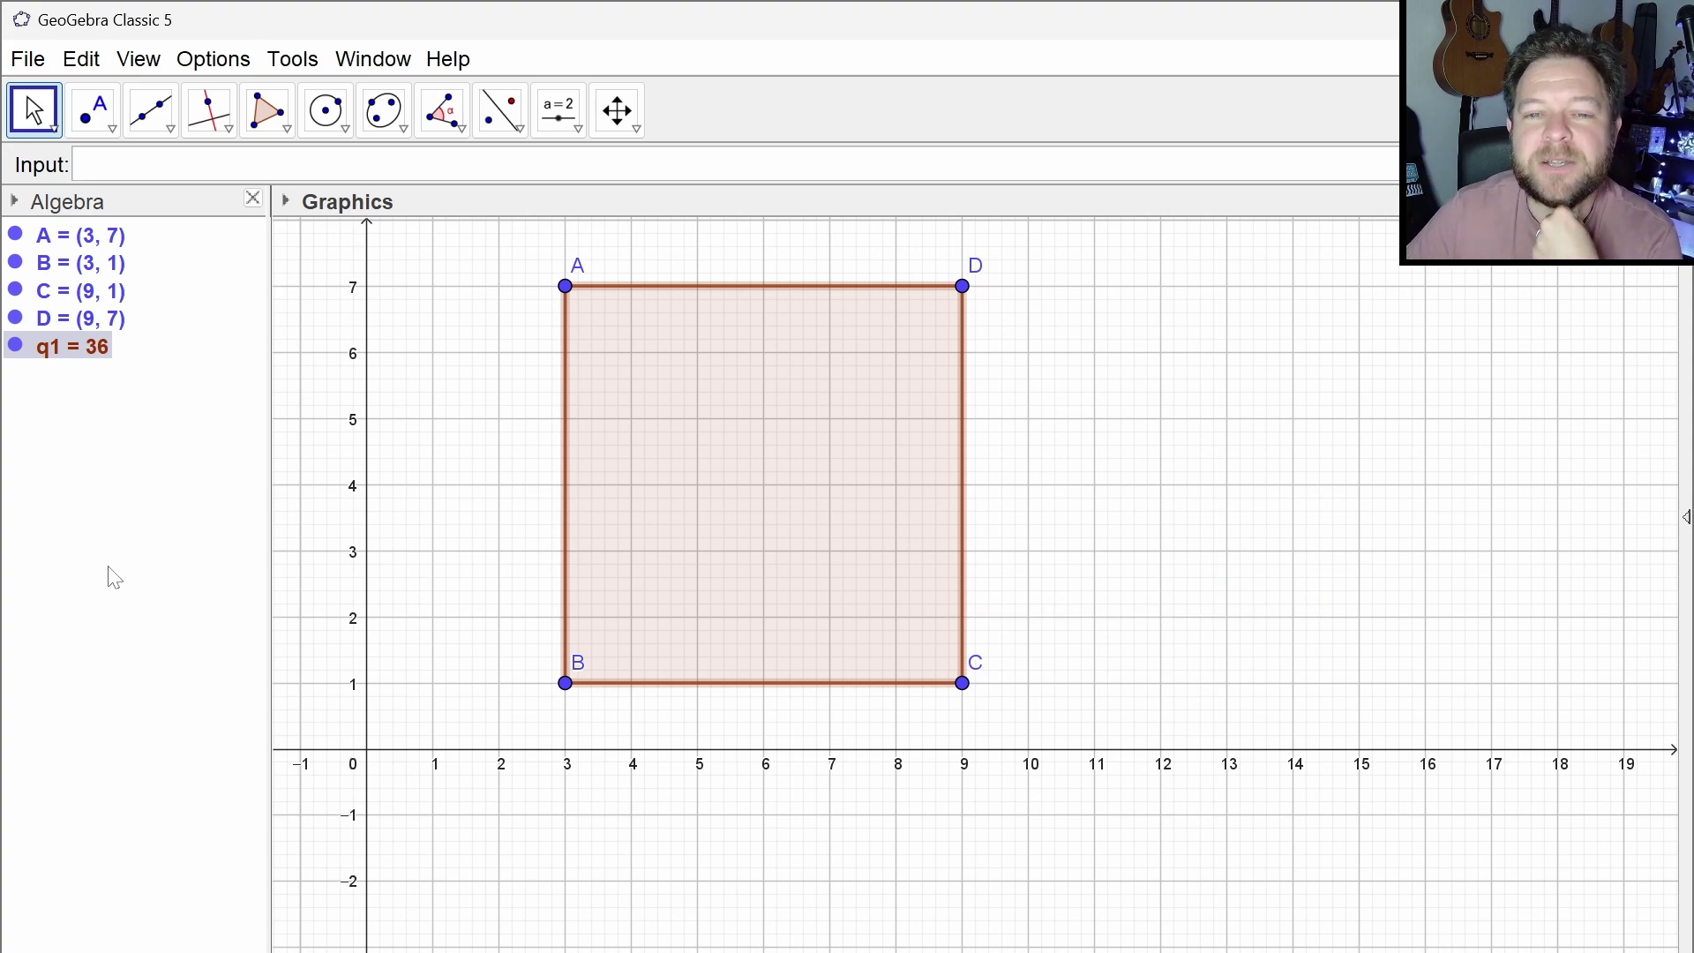
# Hide points A, B, C and D so only the square is drawn
pyautogui.click(16, 235)
pyautogui.click(15, 263)
pyautogui.click(16, 290)
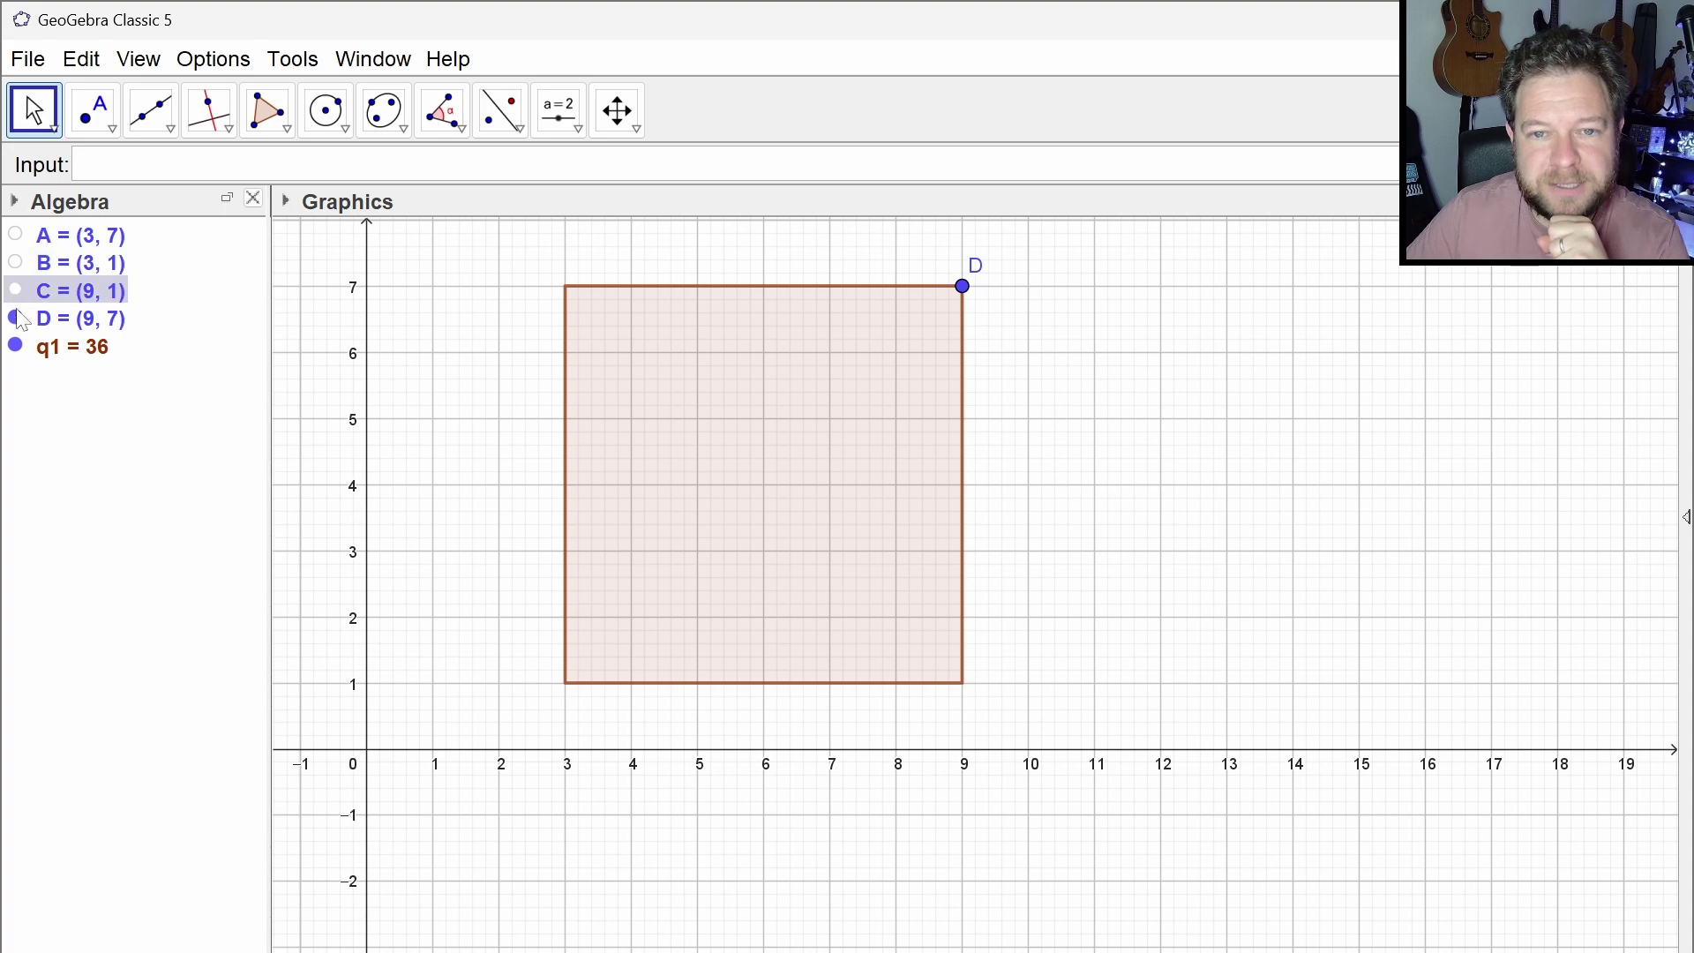
pyautogui.click(16, 318)
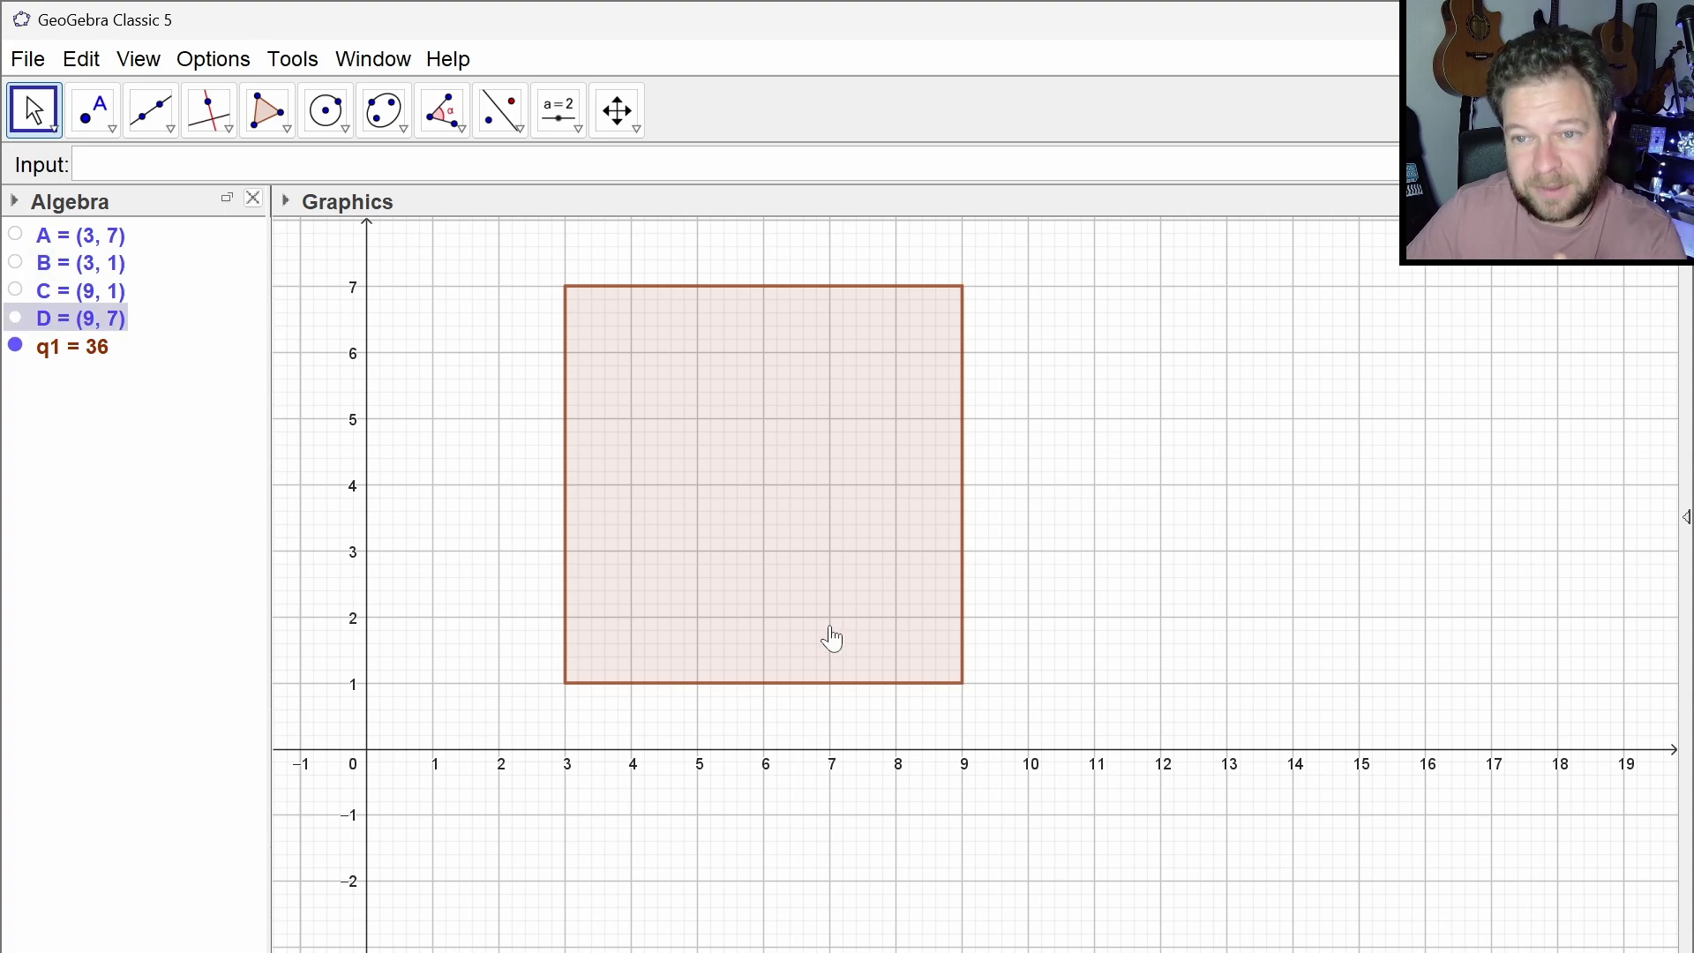
# Write the command Vertex(q1, 1) for the first vertex of the square, without submitting it
pyautogui.click(150, 159)
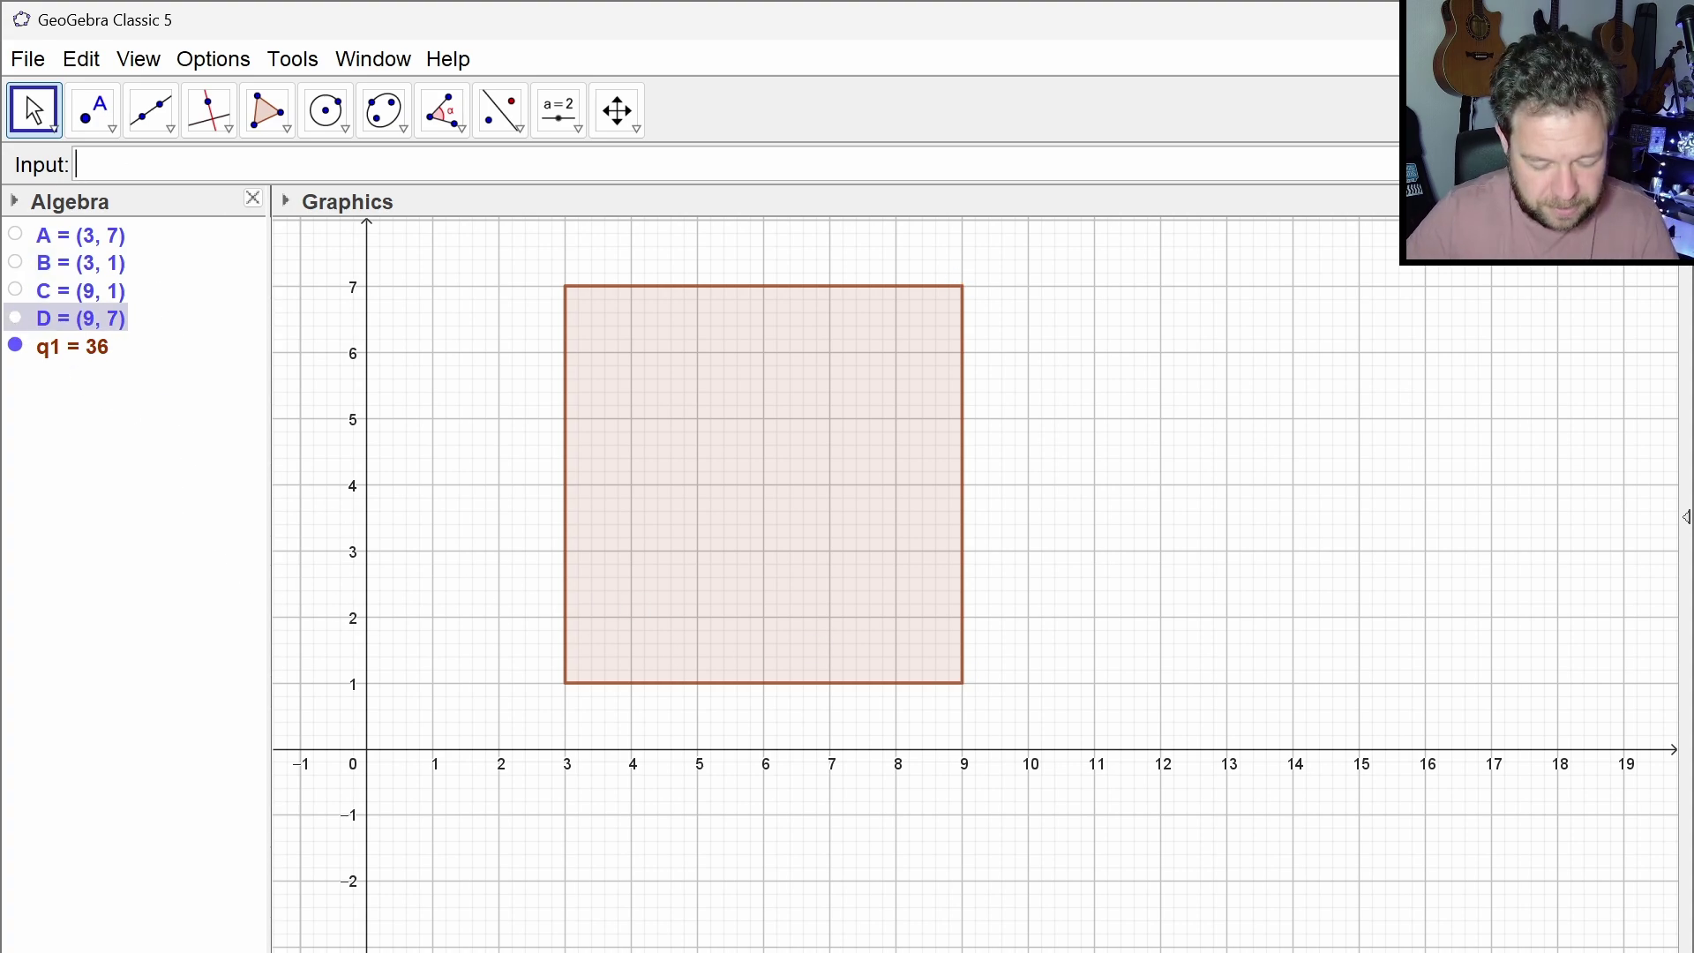
pyautogui.write('verte')
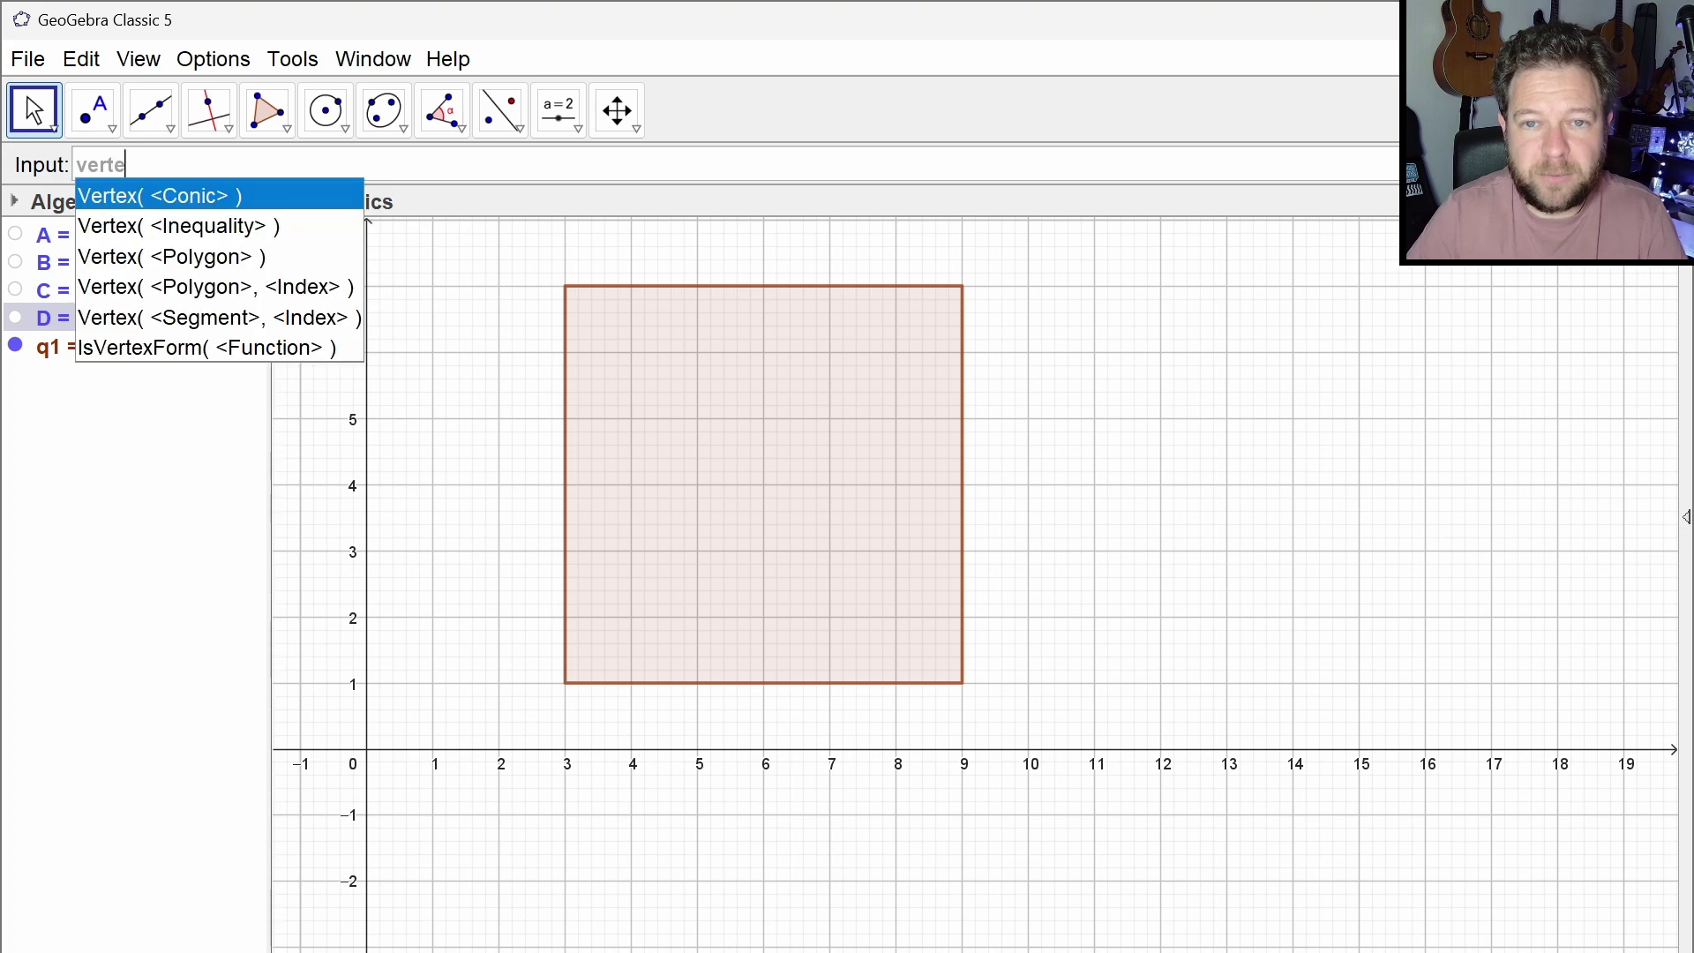
pyautogui.press('Down')
pyautogui.press('Down')
pyautogui.press('Down')
pyautogui.press('Return')
pyautogui.write('q1')
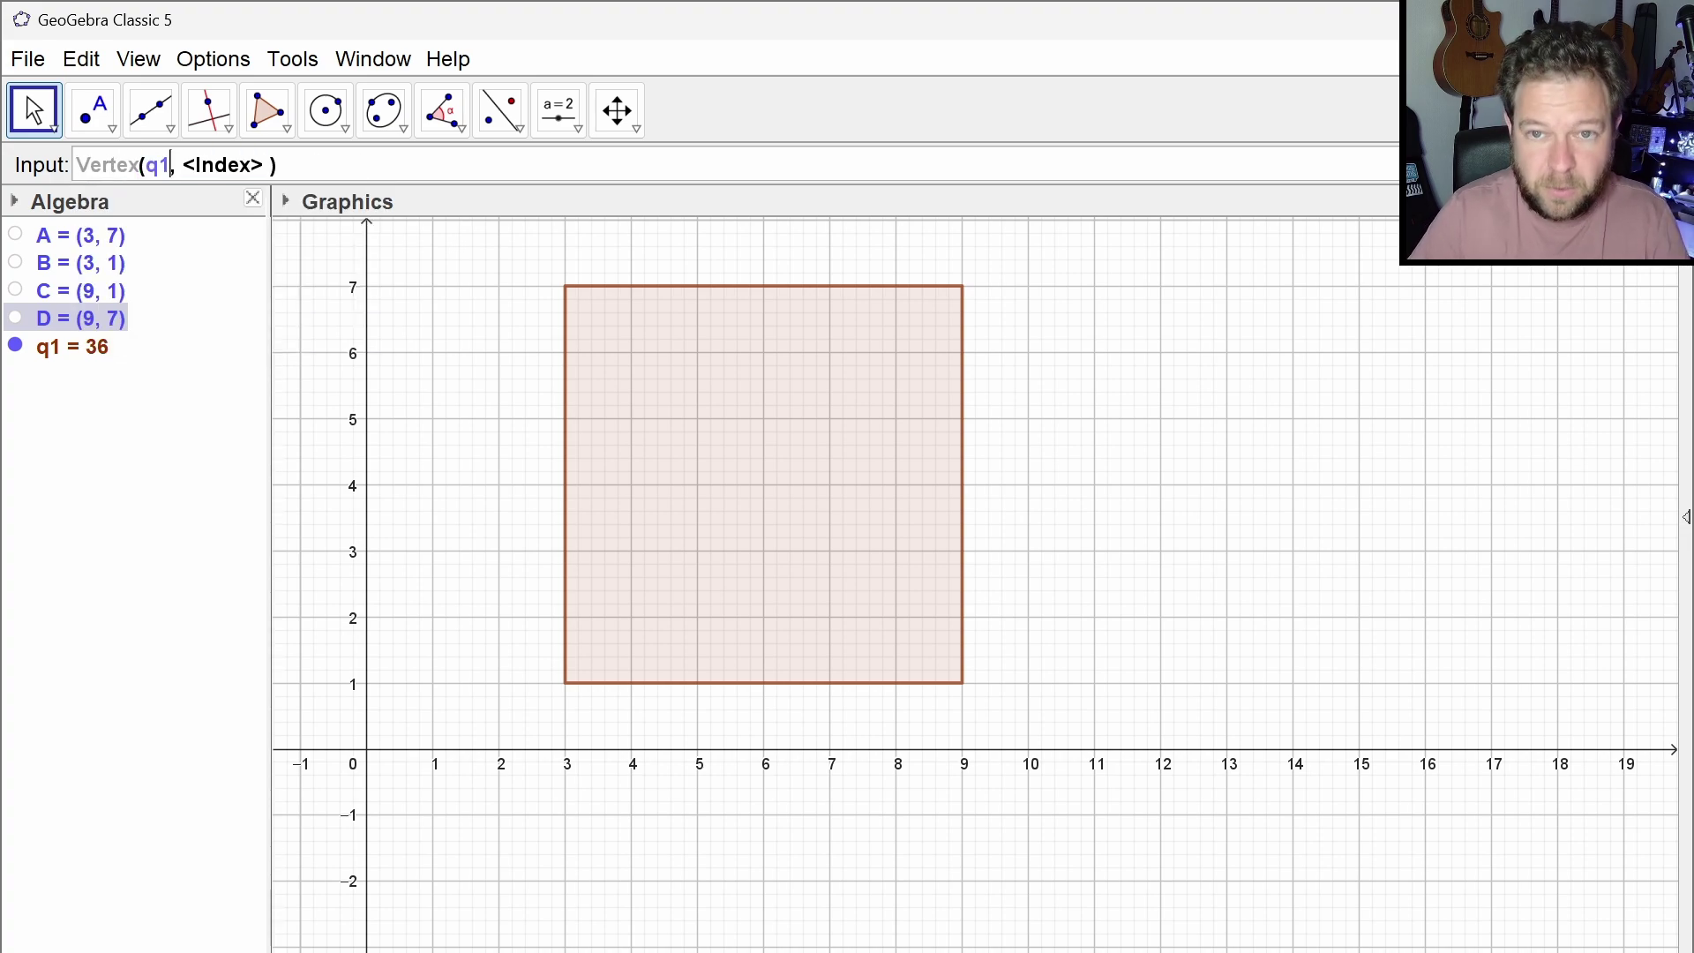
pyautogui.press('Tab')
pyautogui.write('1')
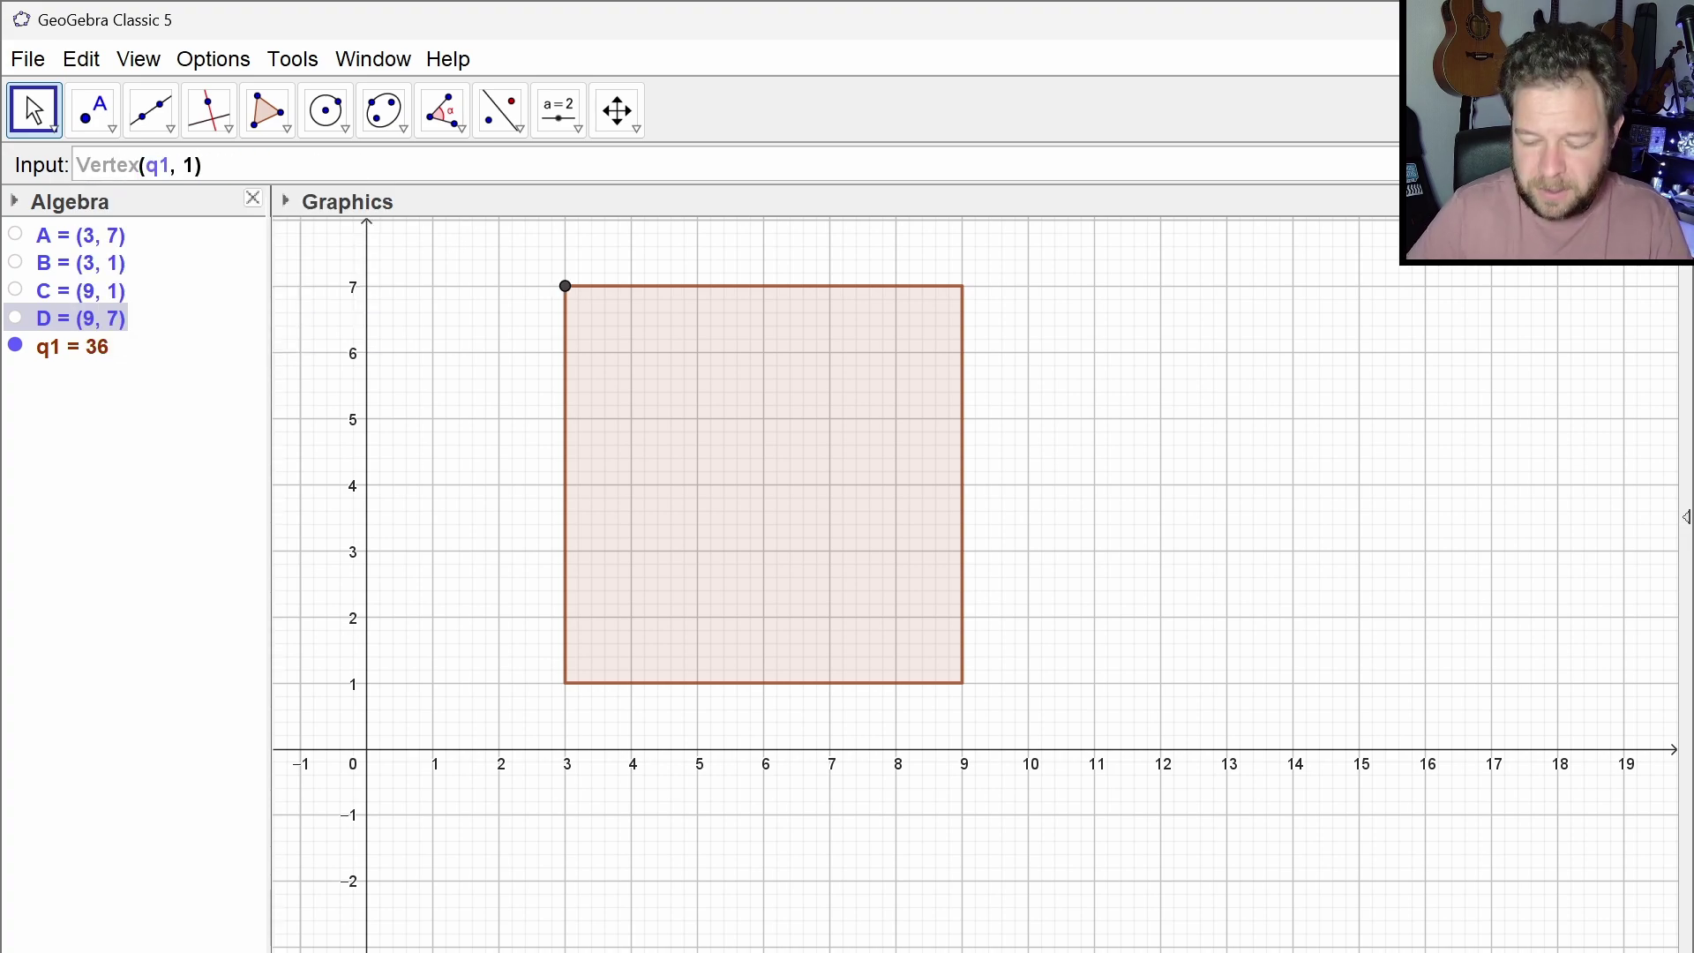
# Wrap the vertex command in a sequence and create the list of corners with sequence(Vertex(q1, k),k,1,4)
pyautogui.press('Home')
pyautogui.write('sequence(')
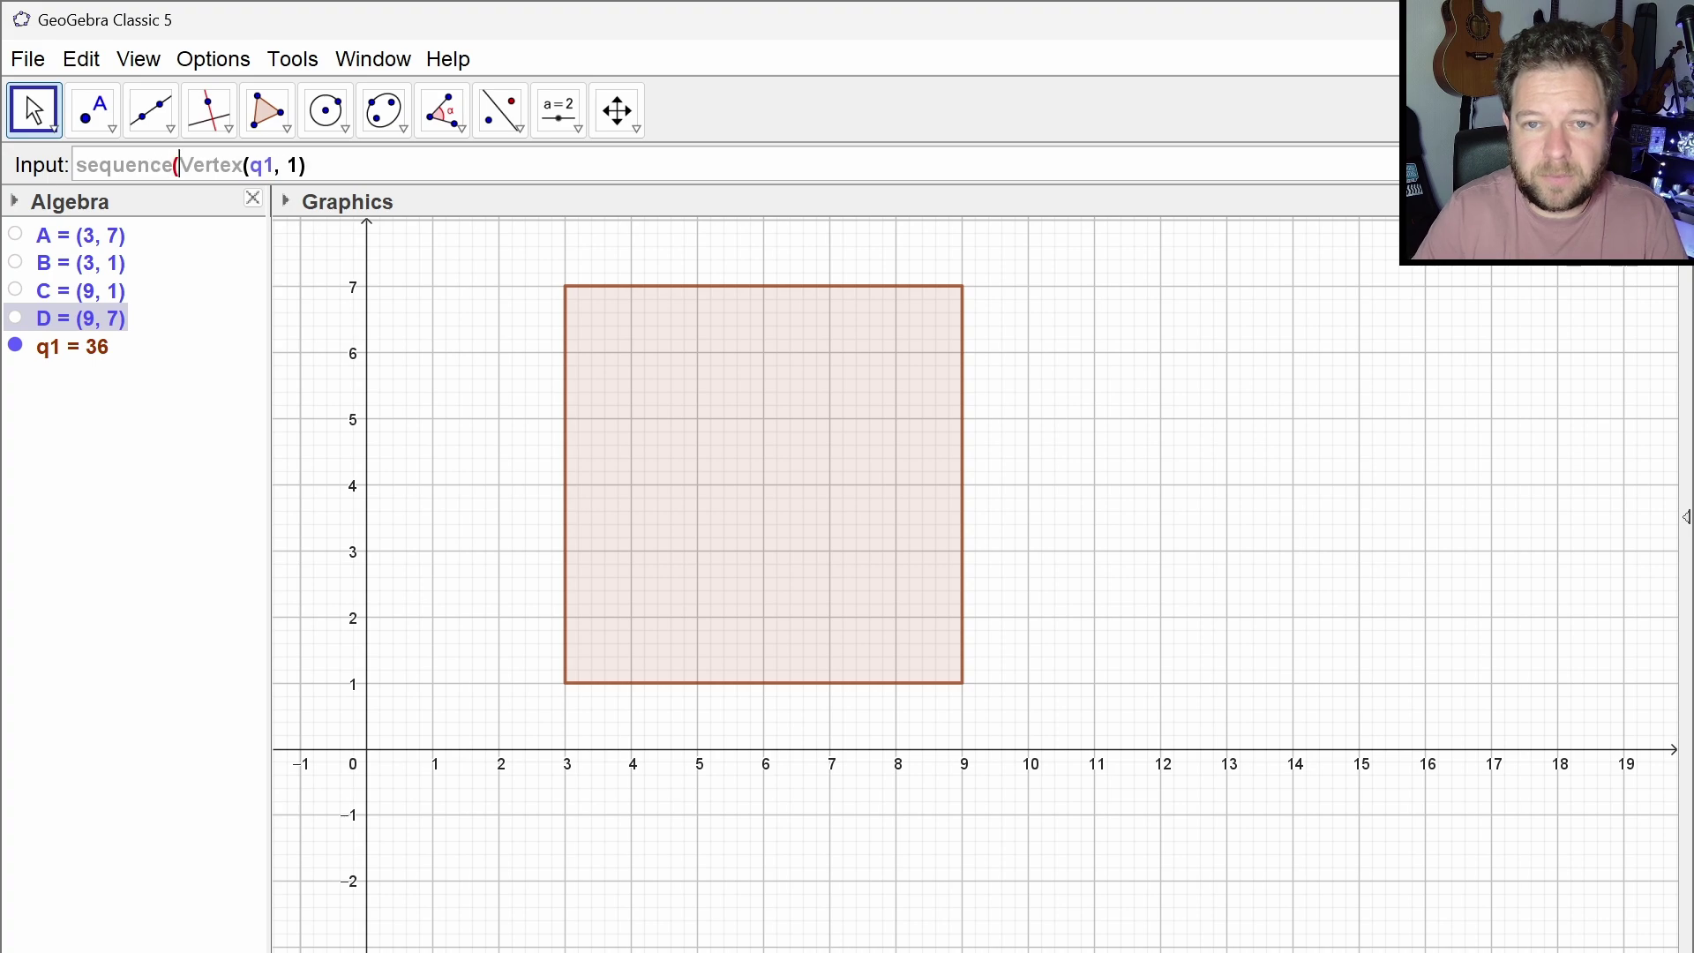
pyautogui.press('Right')
pyautogui.press('Right')
pyautogui.press('Right')
pyautogui.press('Right')
pyautogui.press('Right')
pyautogui.press('Right')
pyautogui.press('Right')
pyautogui.press('Right')
pyautogui.press('Right')
pyautogui.press('Right')
pyautogui.press('Right')
pyautogui.press('Right')
pyautogui.press('BackSpace')
pyautogui.write('k')
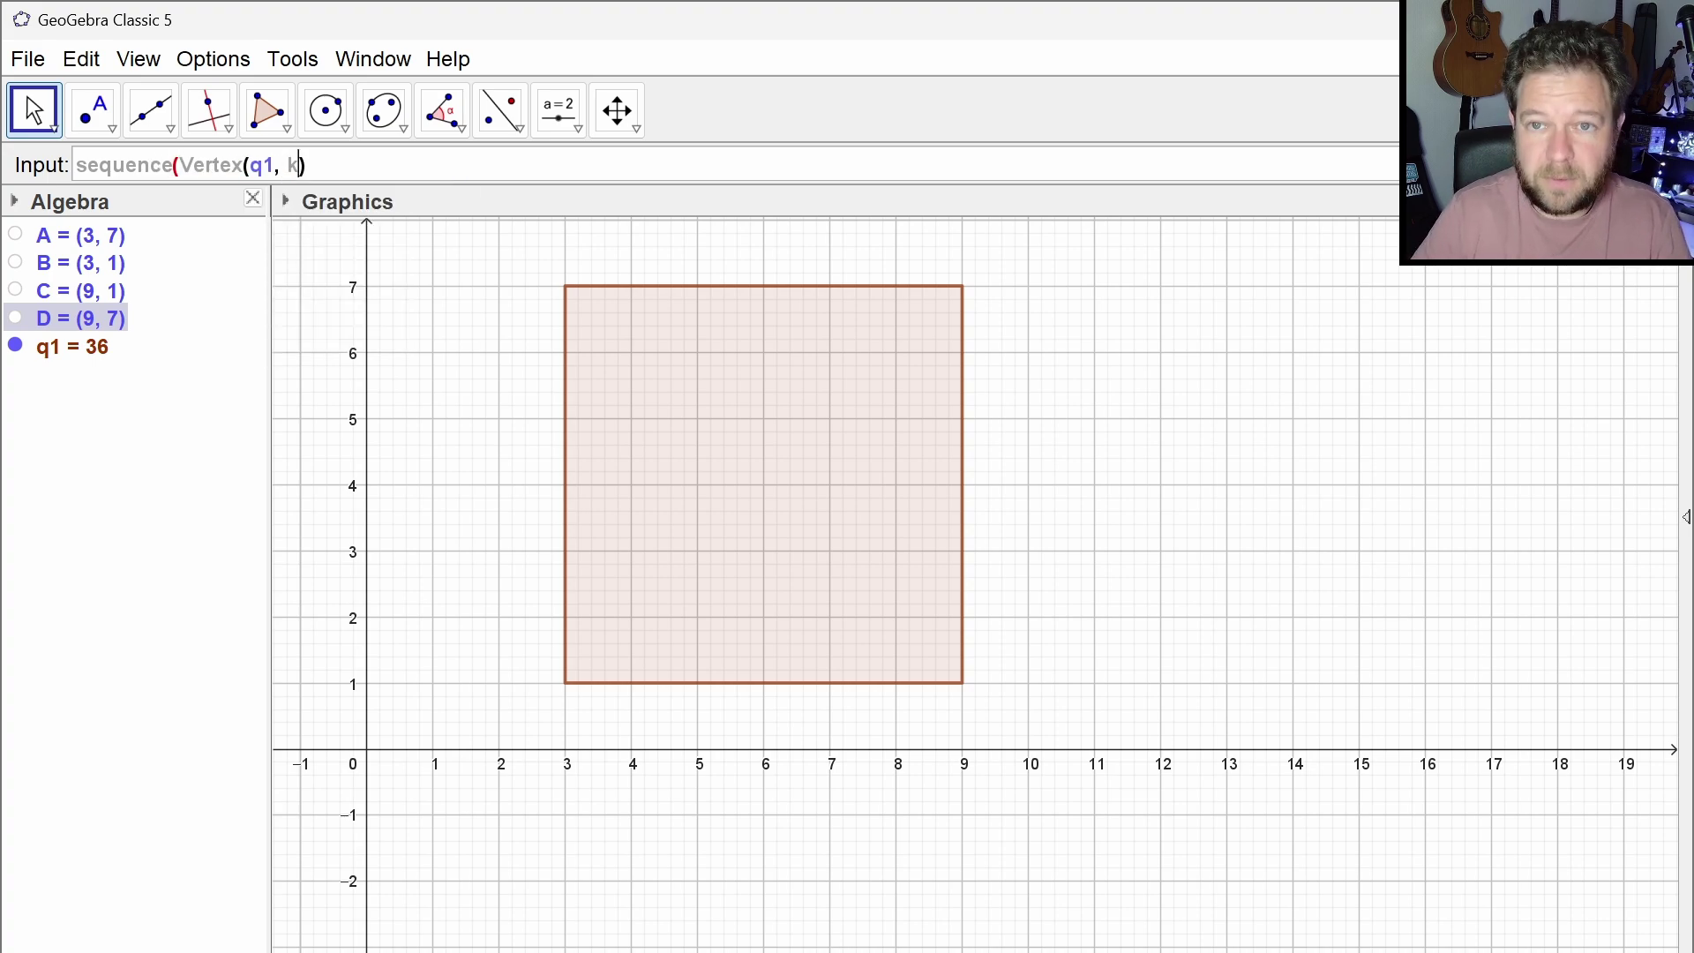
pyautogui.press('Right')
pyautogui.write(',')
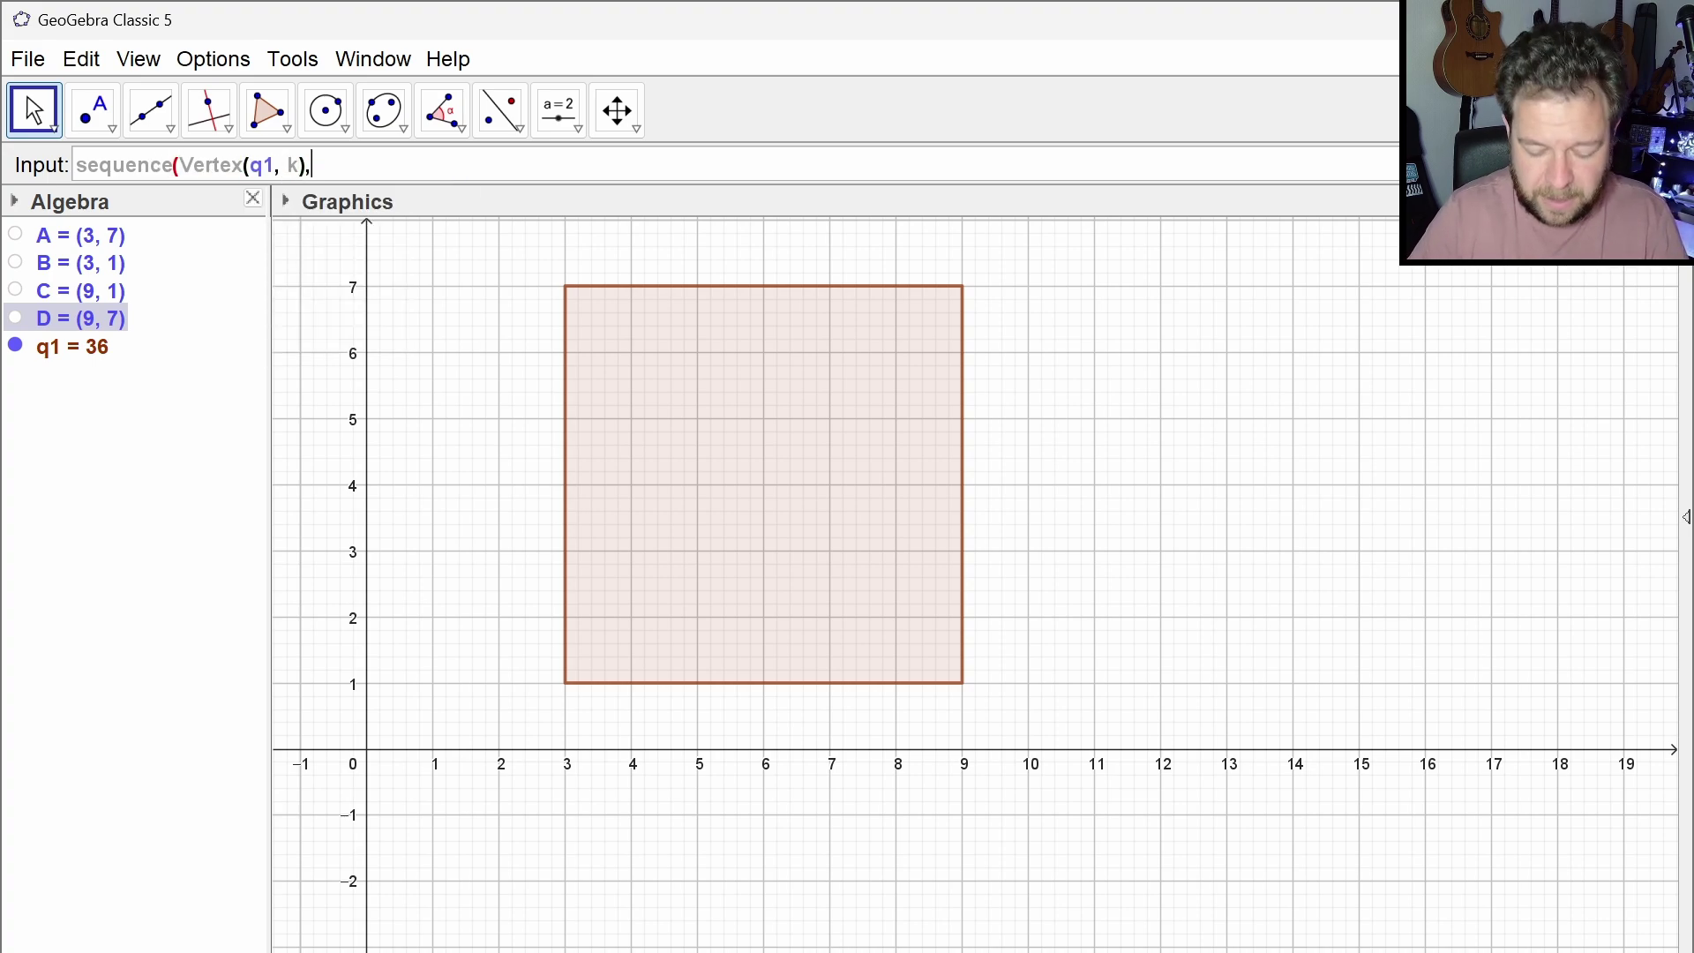
pyautogui.write('k,14')
pyautogui.press('BackSpace')
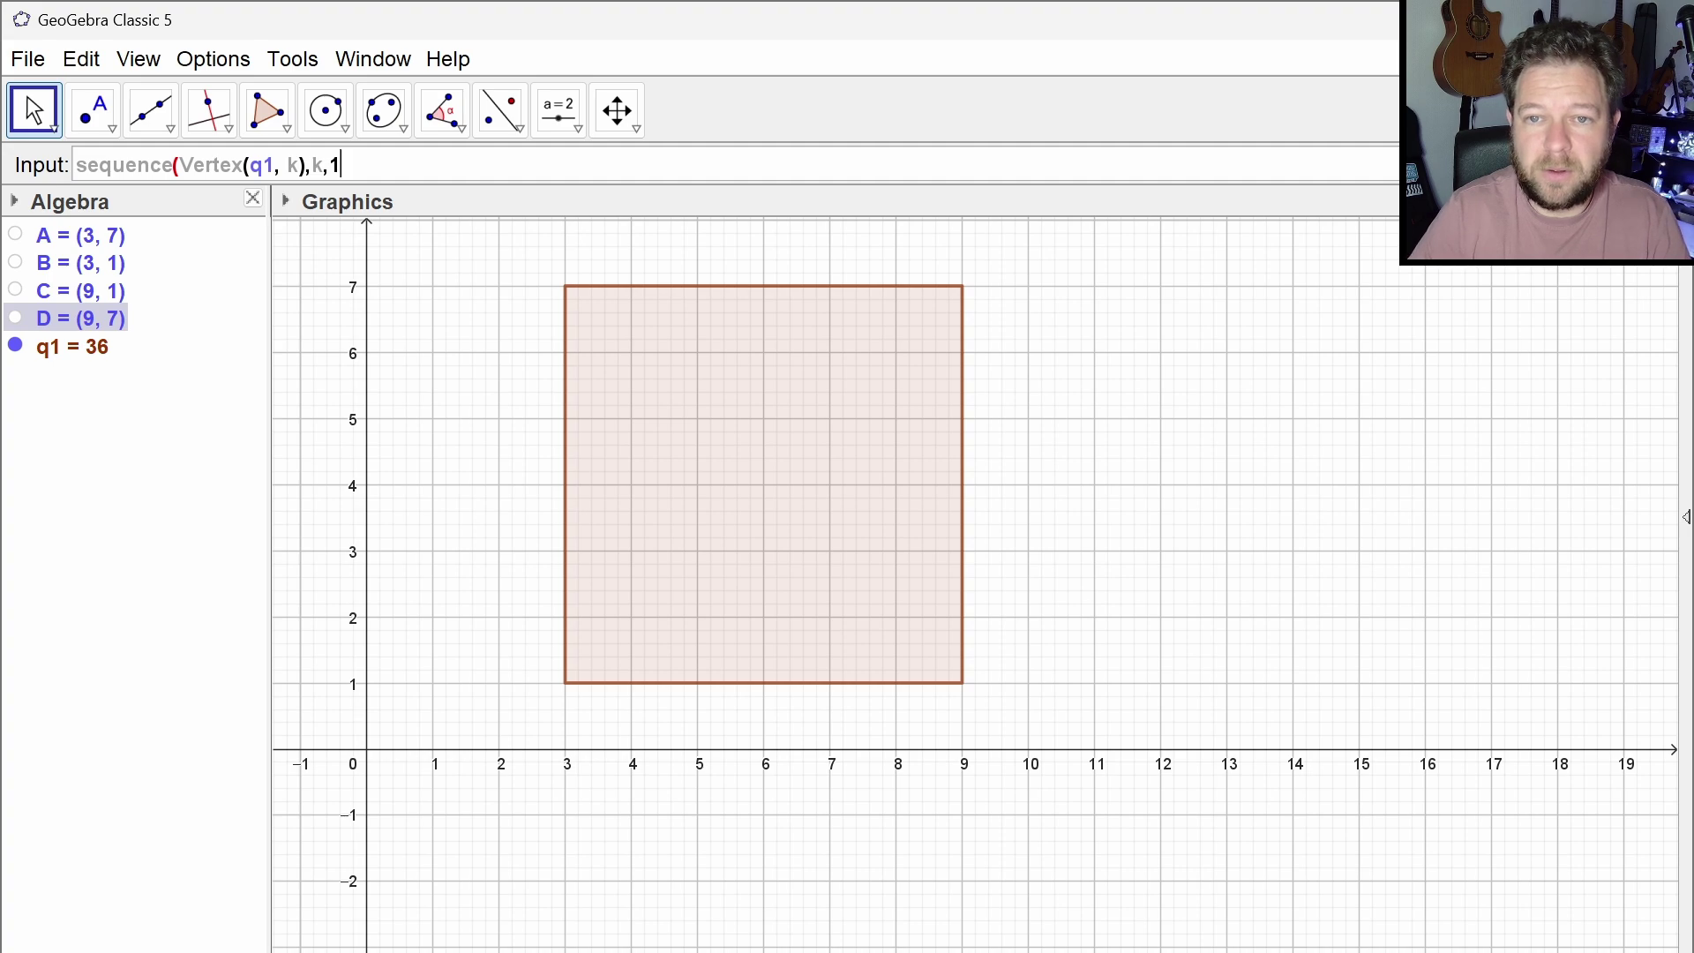
pyautogui.write(',4)')
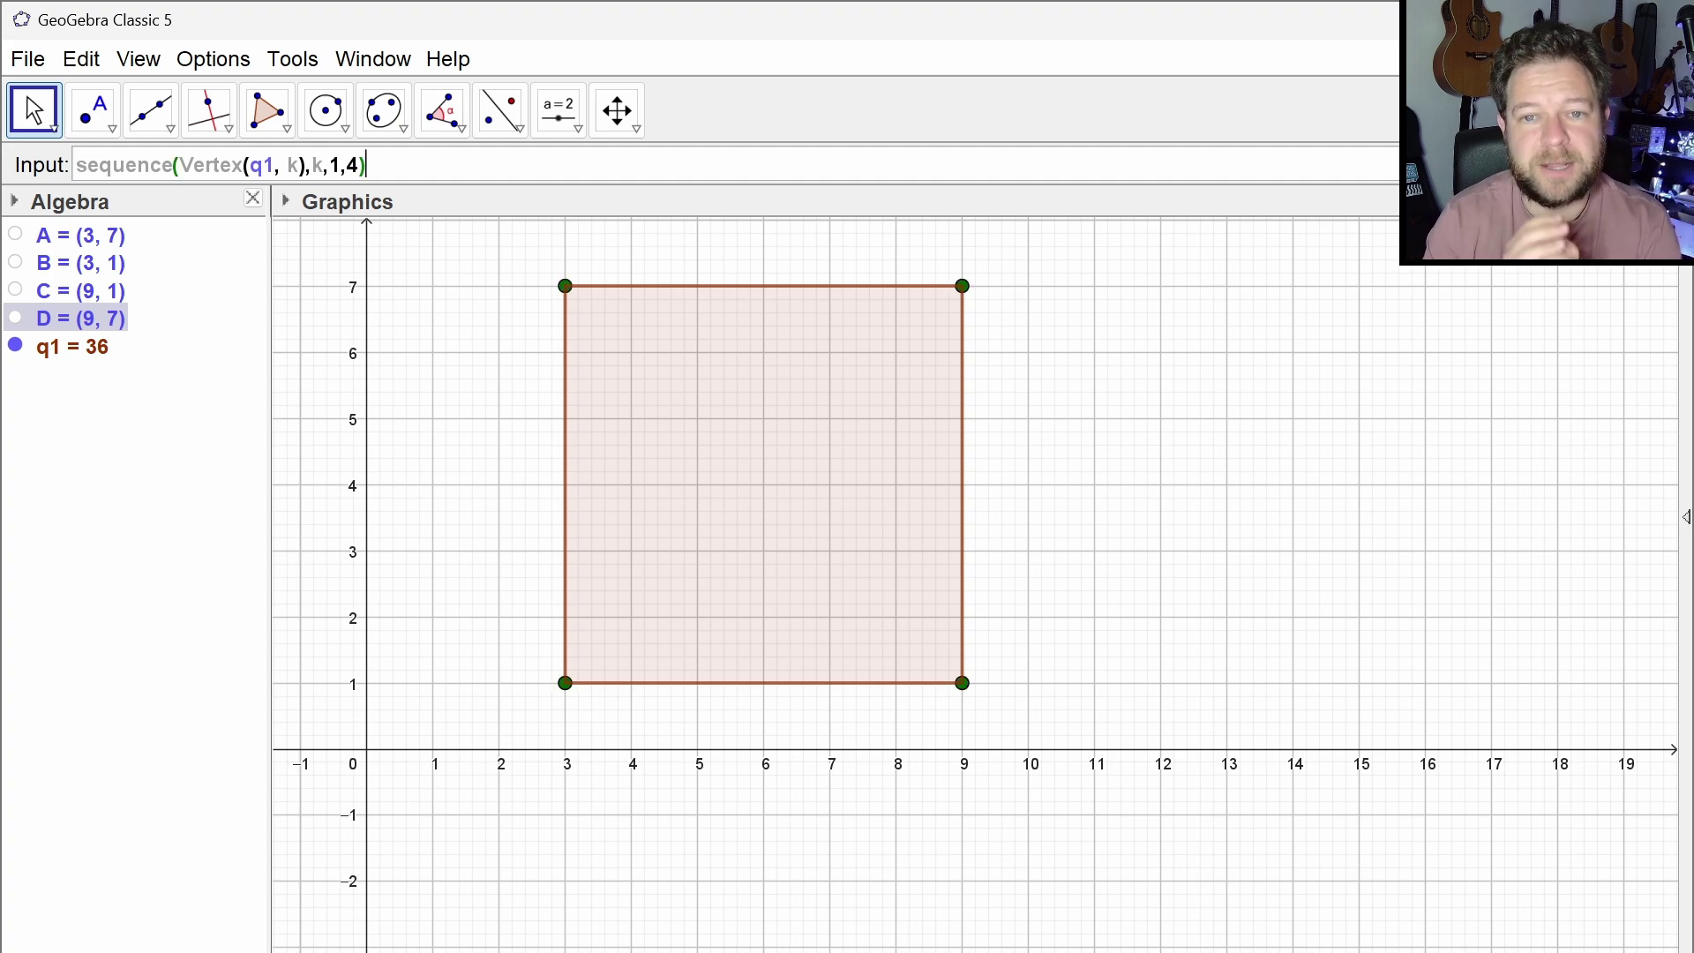
pyautogui.press('Return')
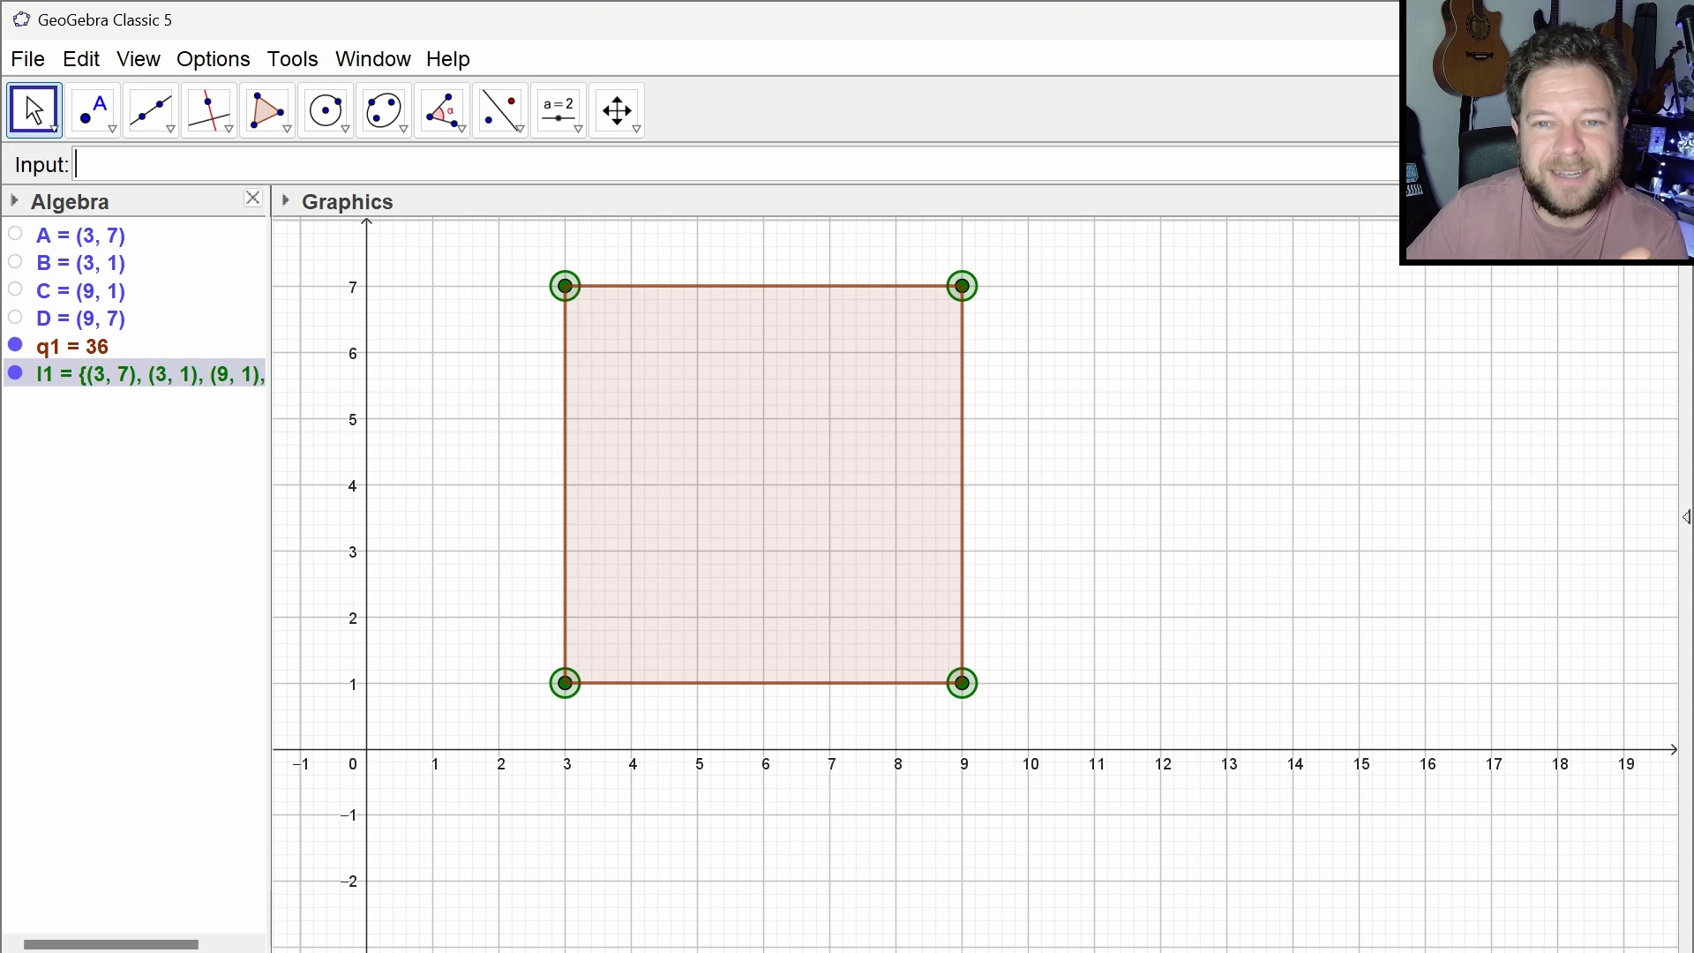
# Write a Midpoint command between two points, with vertex(q1, 1) as the first argument and midpoint(q1,2) as the second
pyautogui.write('mid')
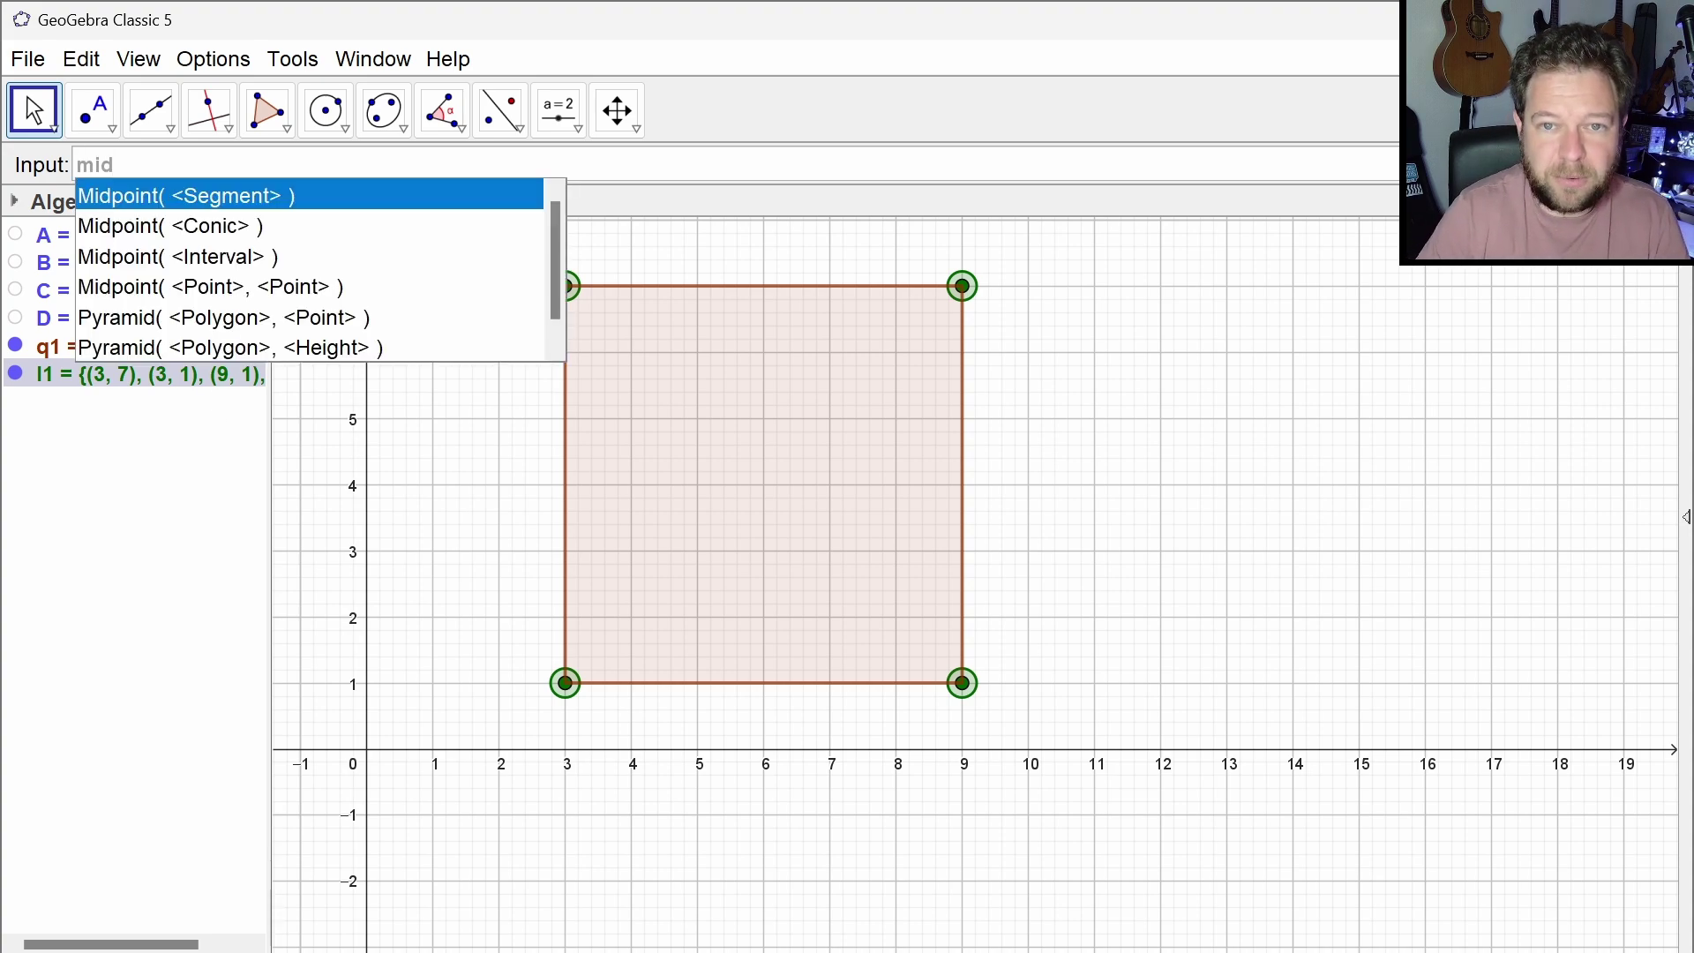
pyautogui.press('Down')
pyautogui.press('Down')
pyautogui.press('Down')
pyautogui.press('Return')
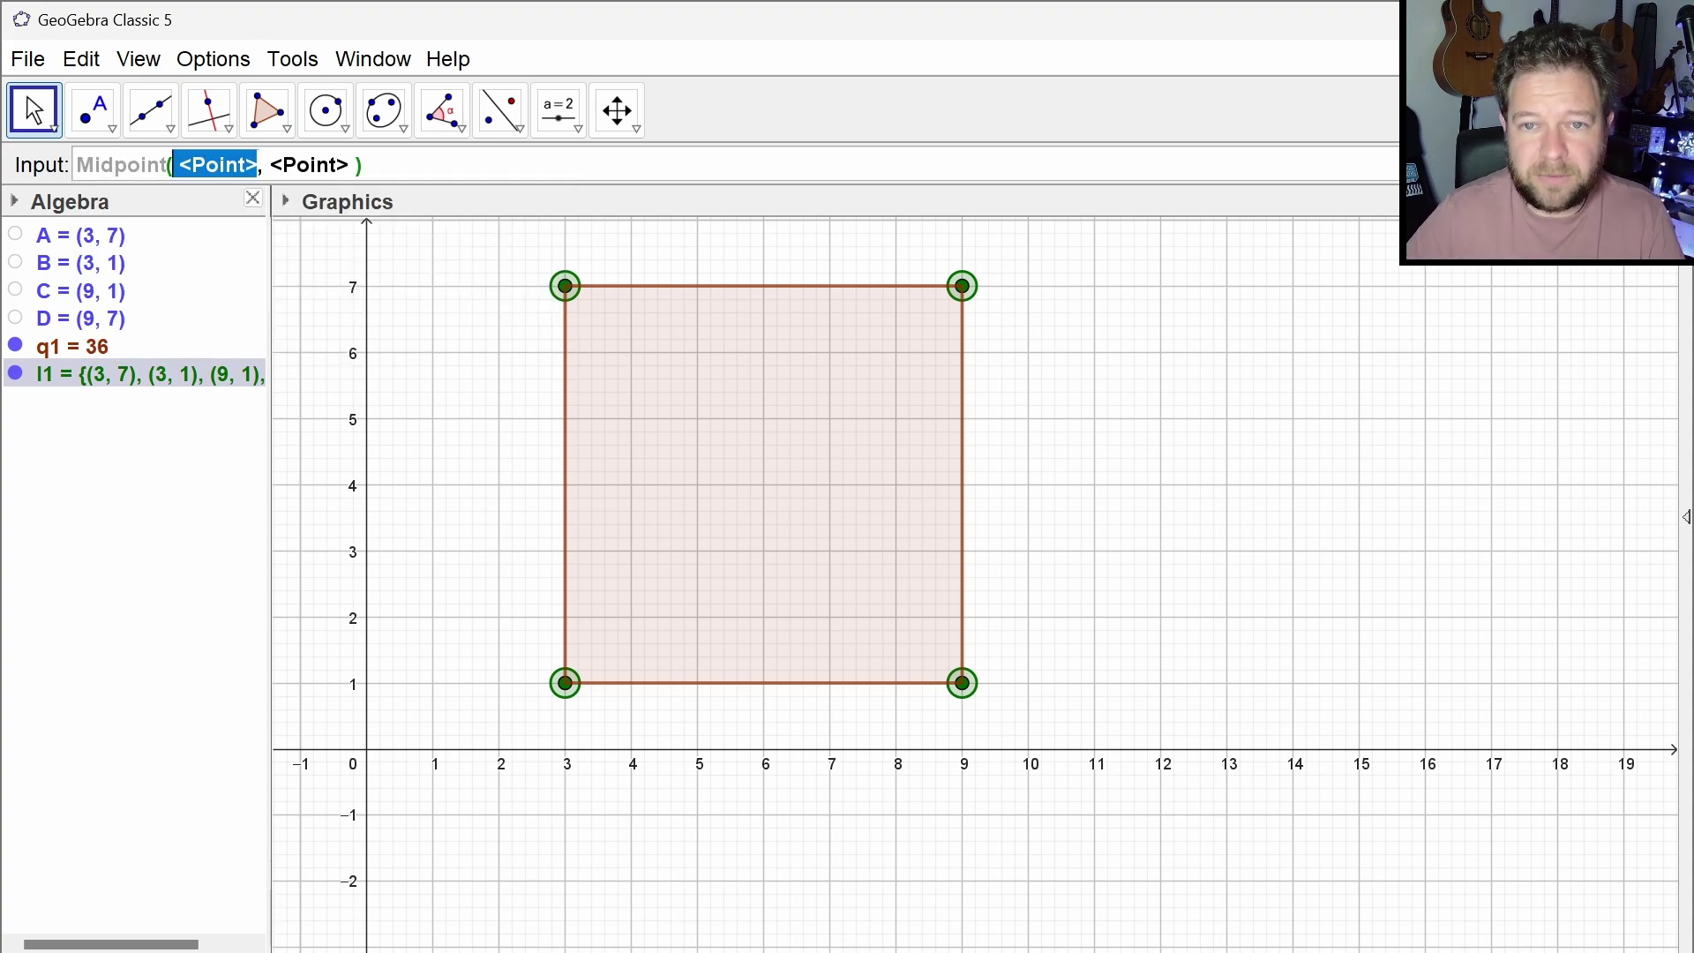
pyautogui.write('vertex')
pyautogui.press('Escape')
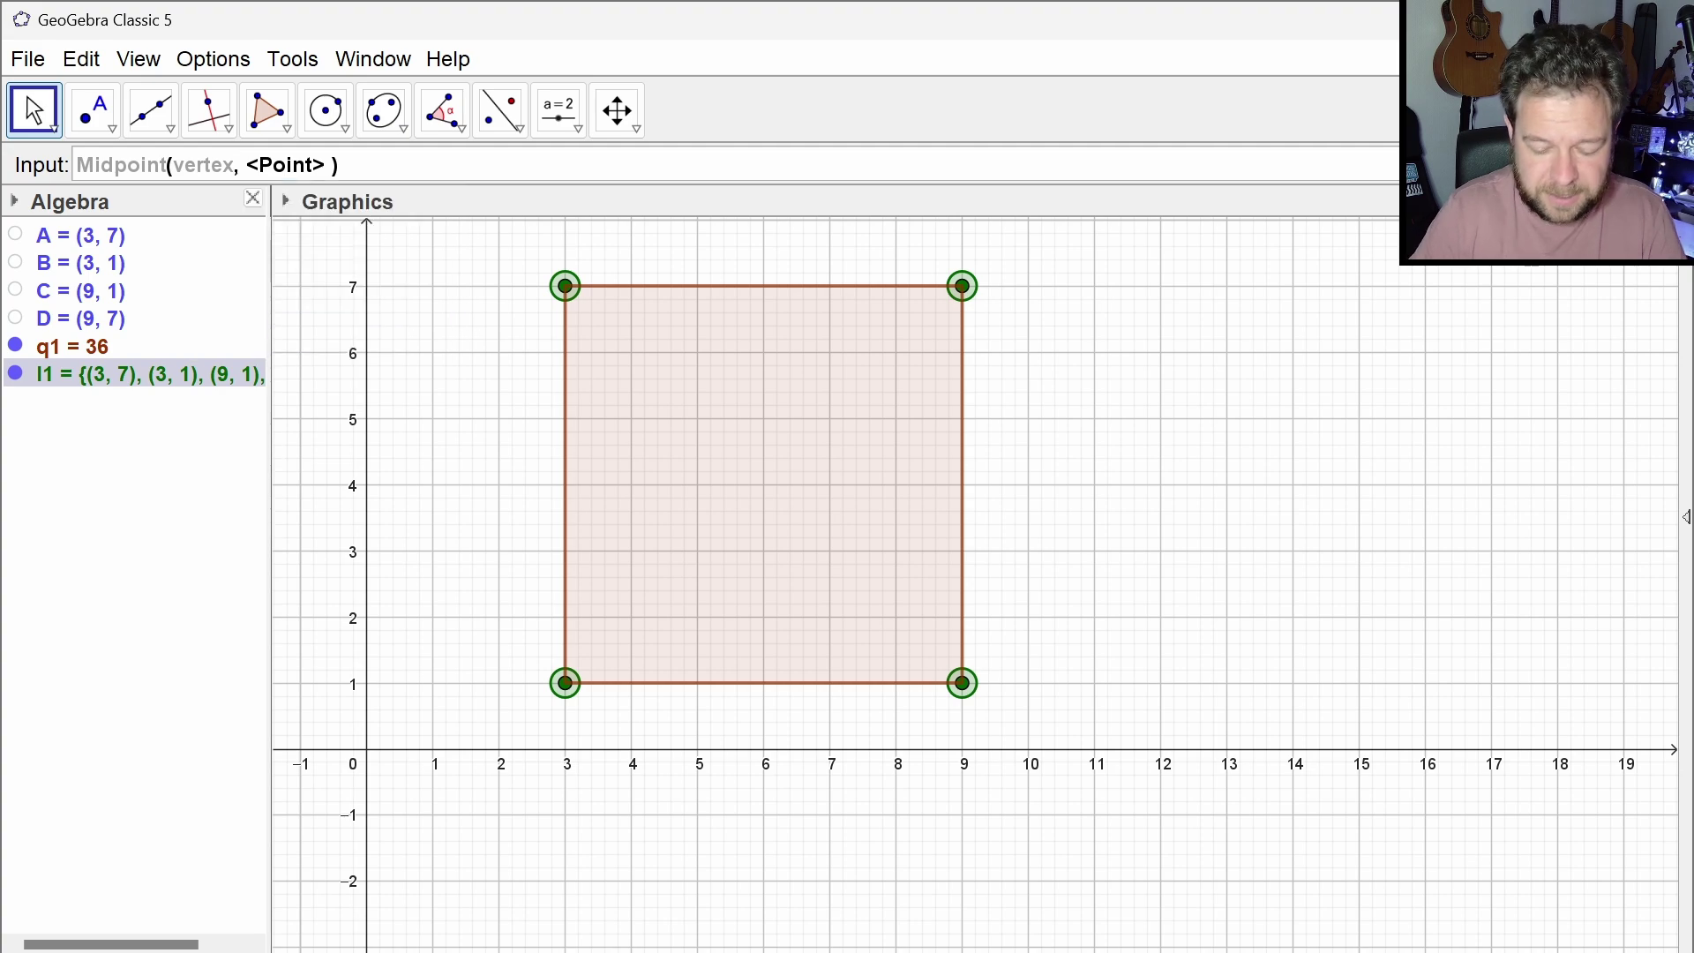
pyautogui.write('(')
pyautogui.write('q1')
pyautogui.press('Tab')
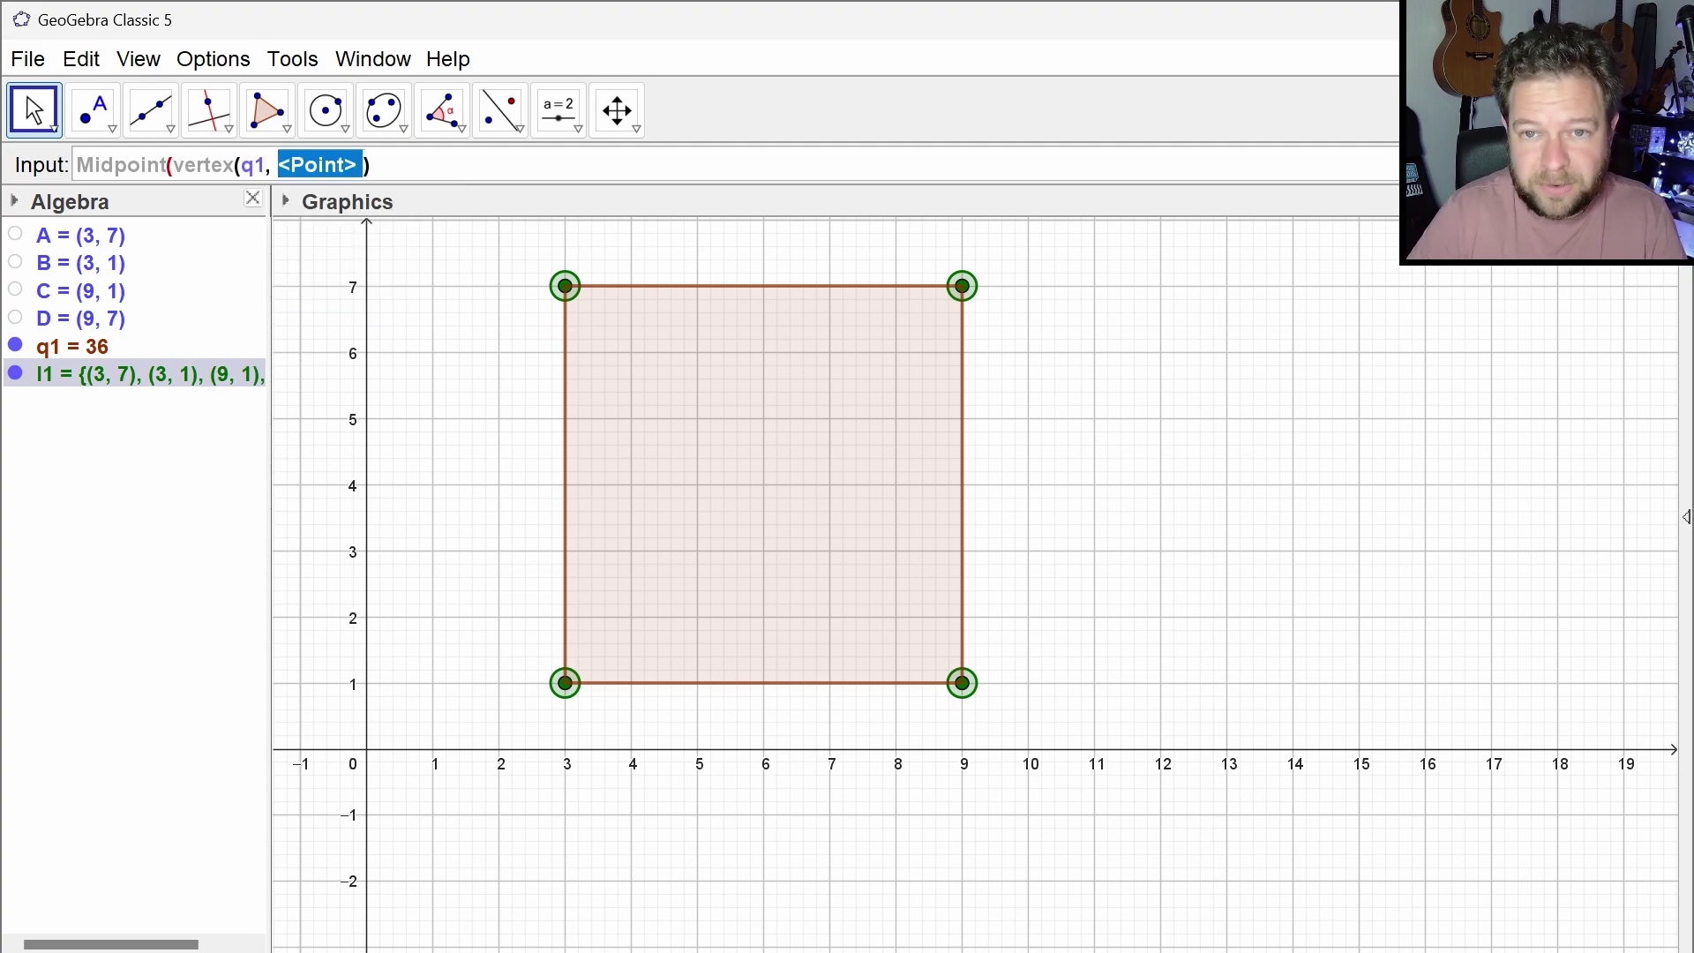
pyautogui.write('1),mi')
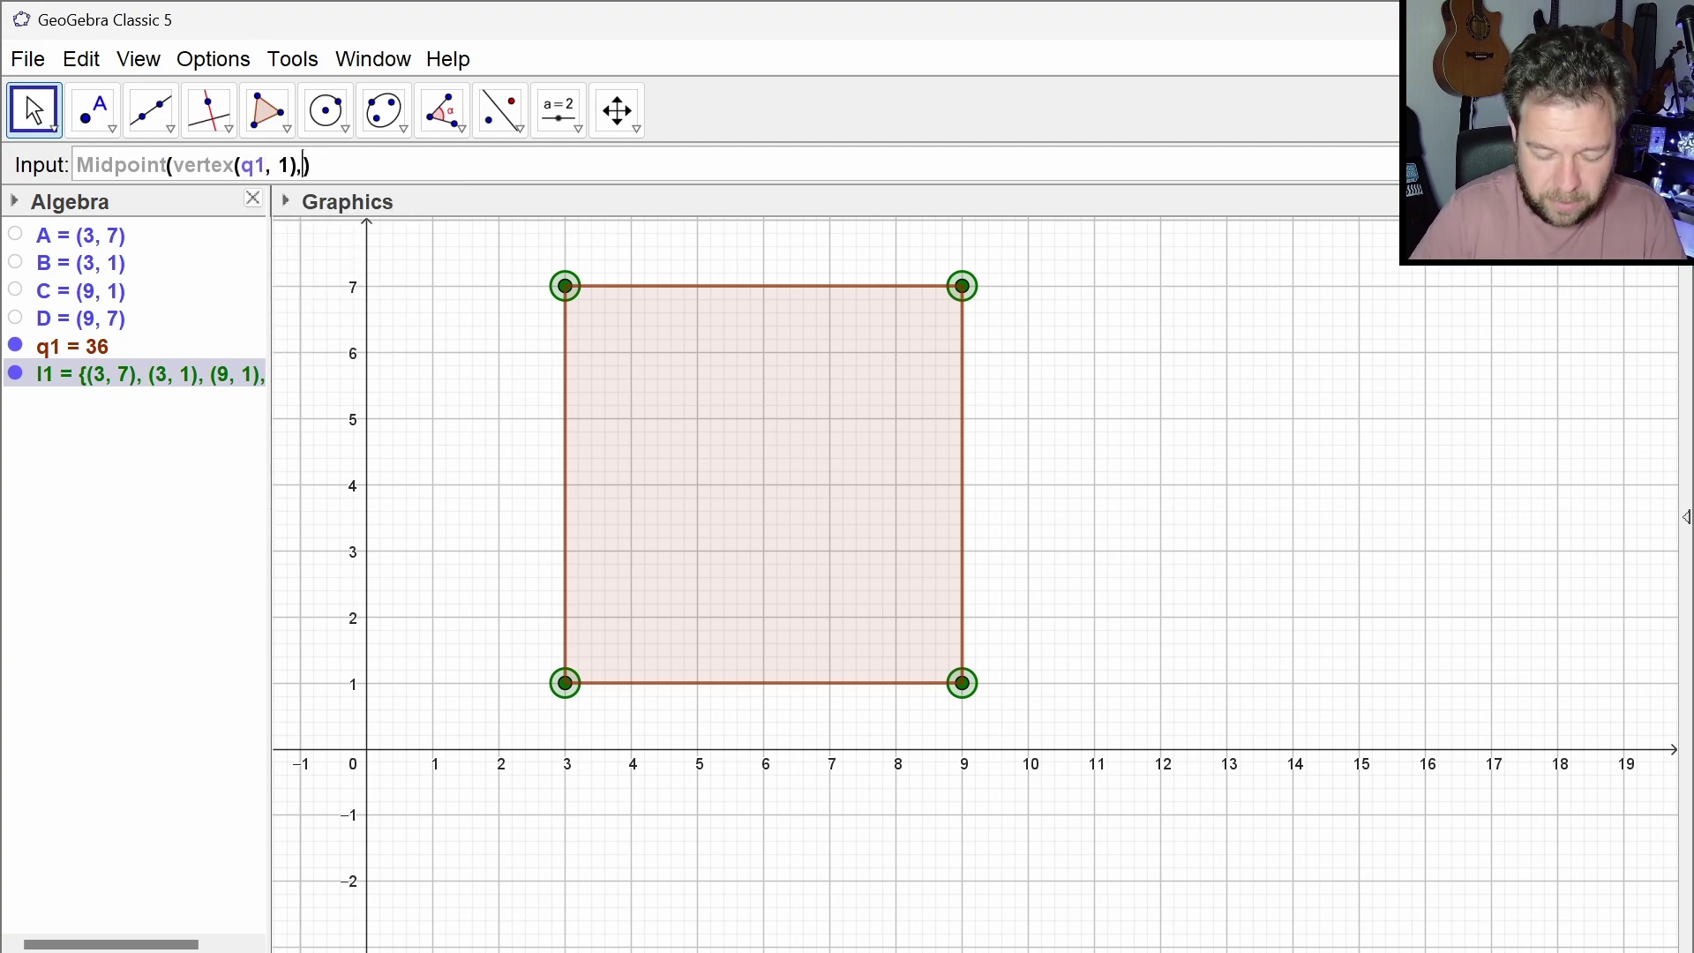
pyautogui.write('dpoint(')
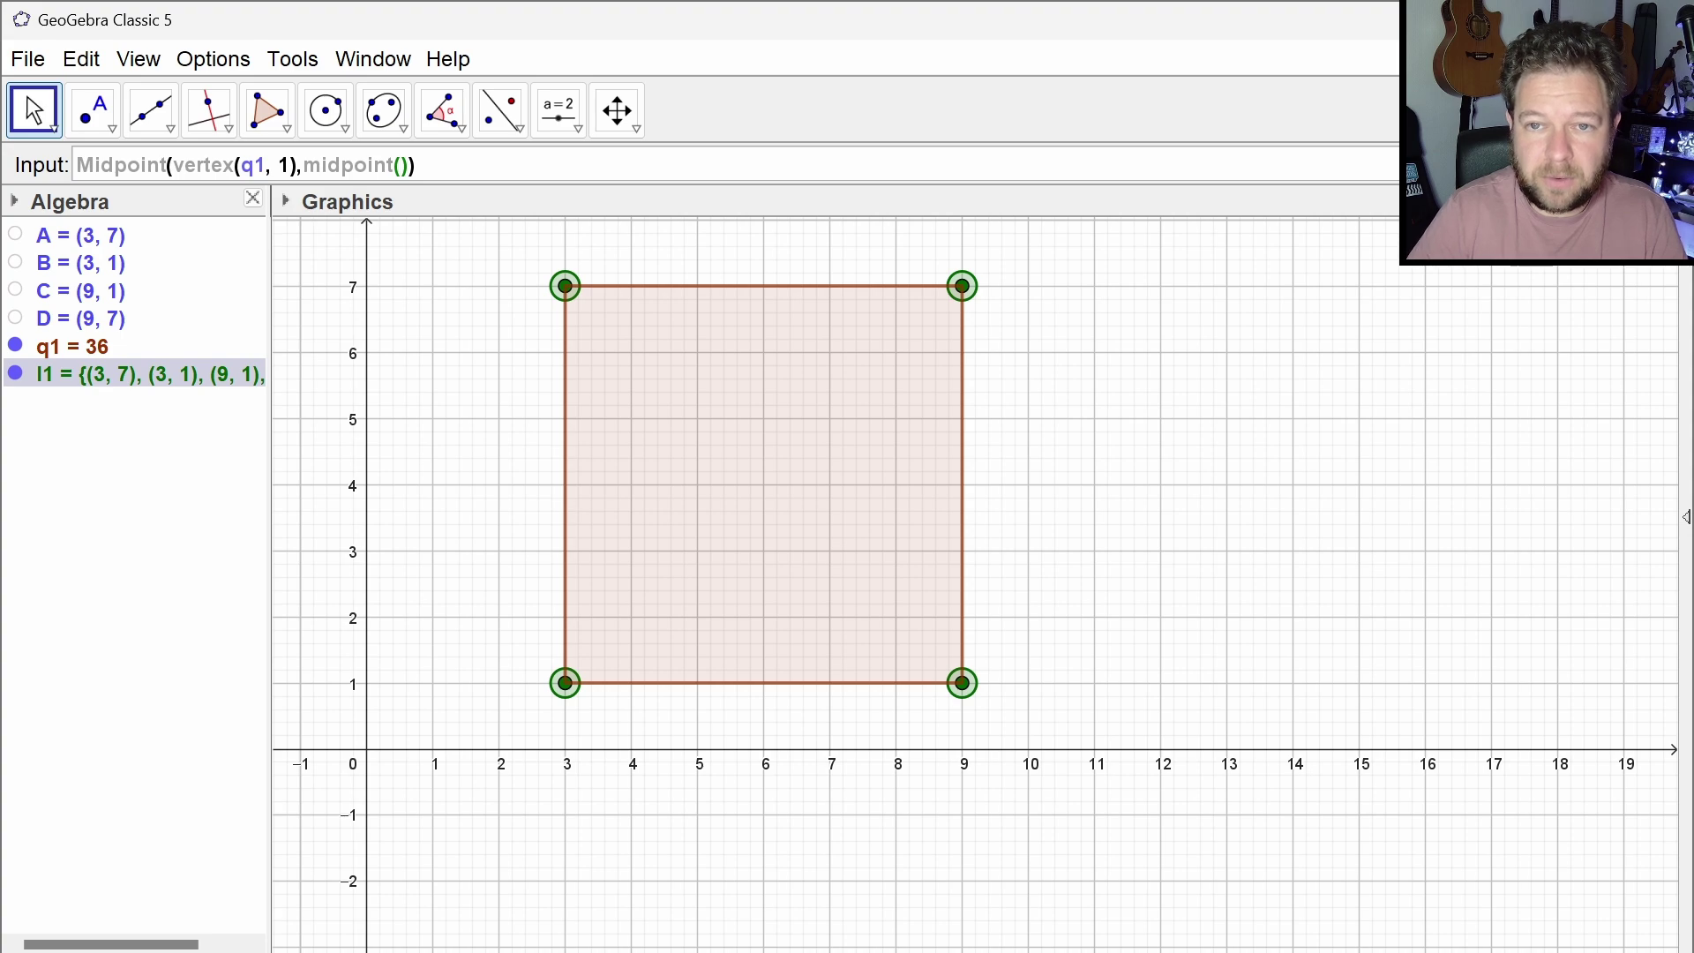
pyautogui.write('q1')
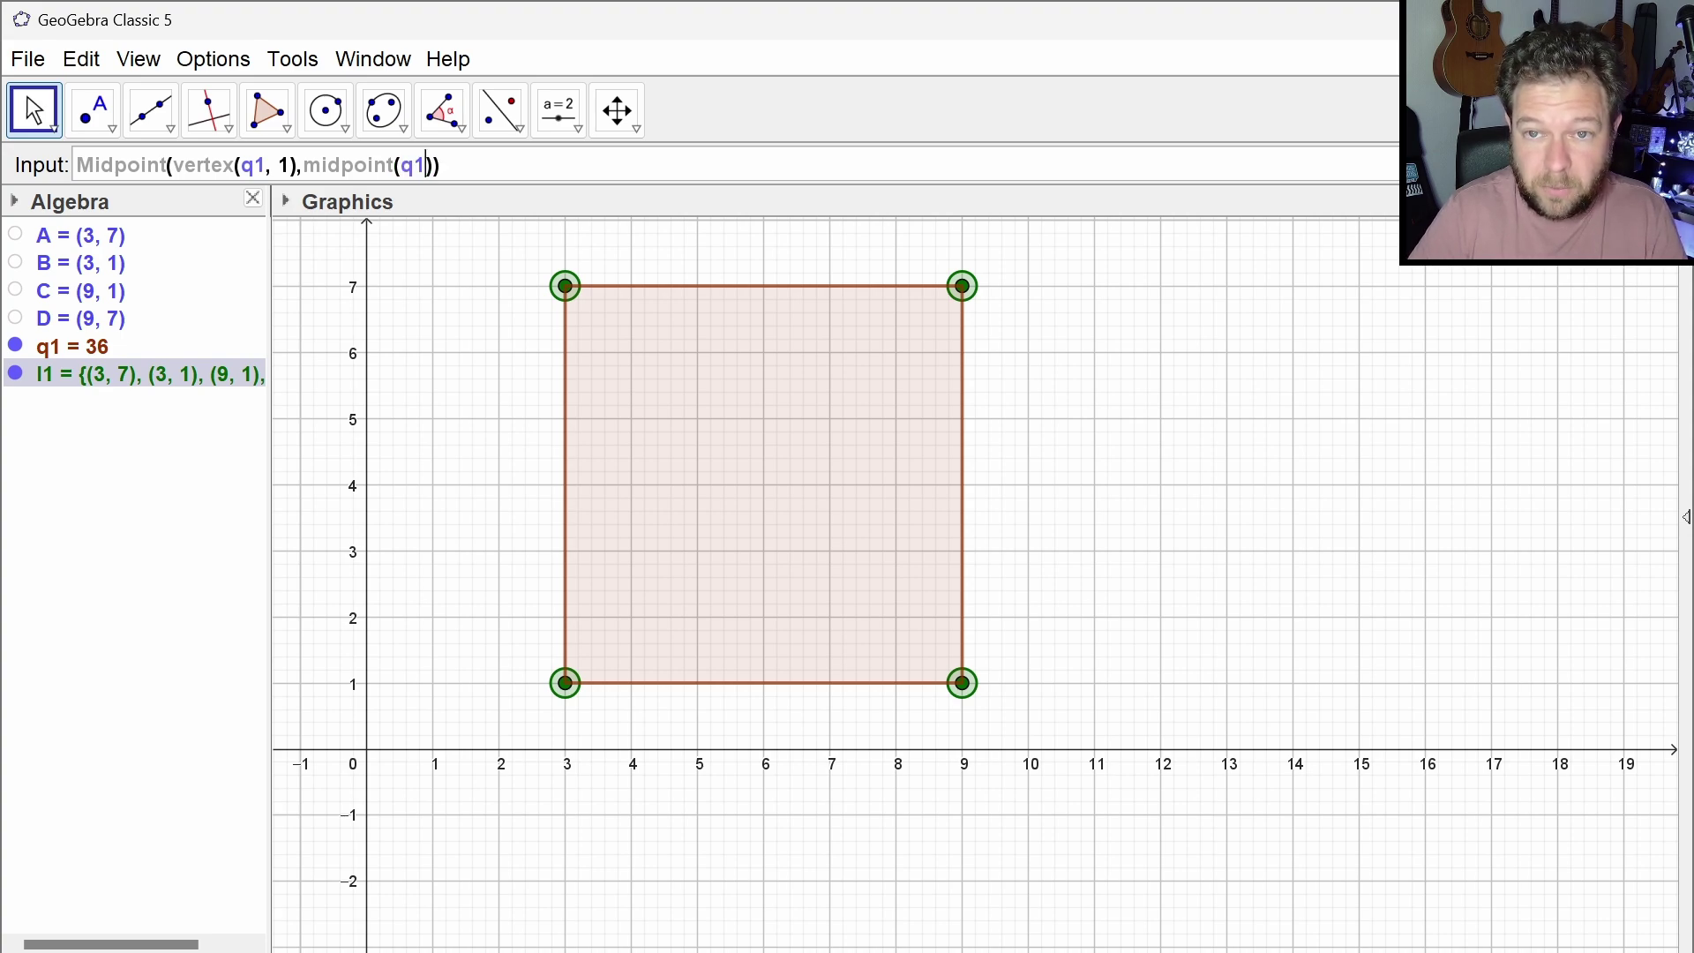
pyautogui.write(',2')
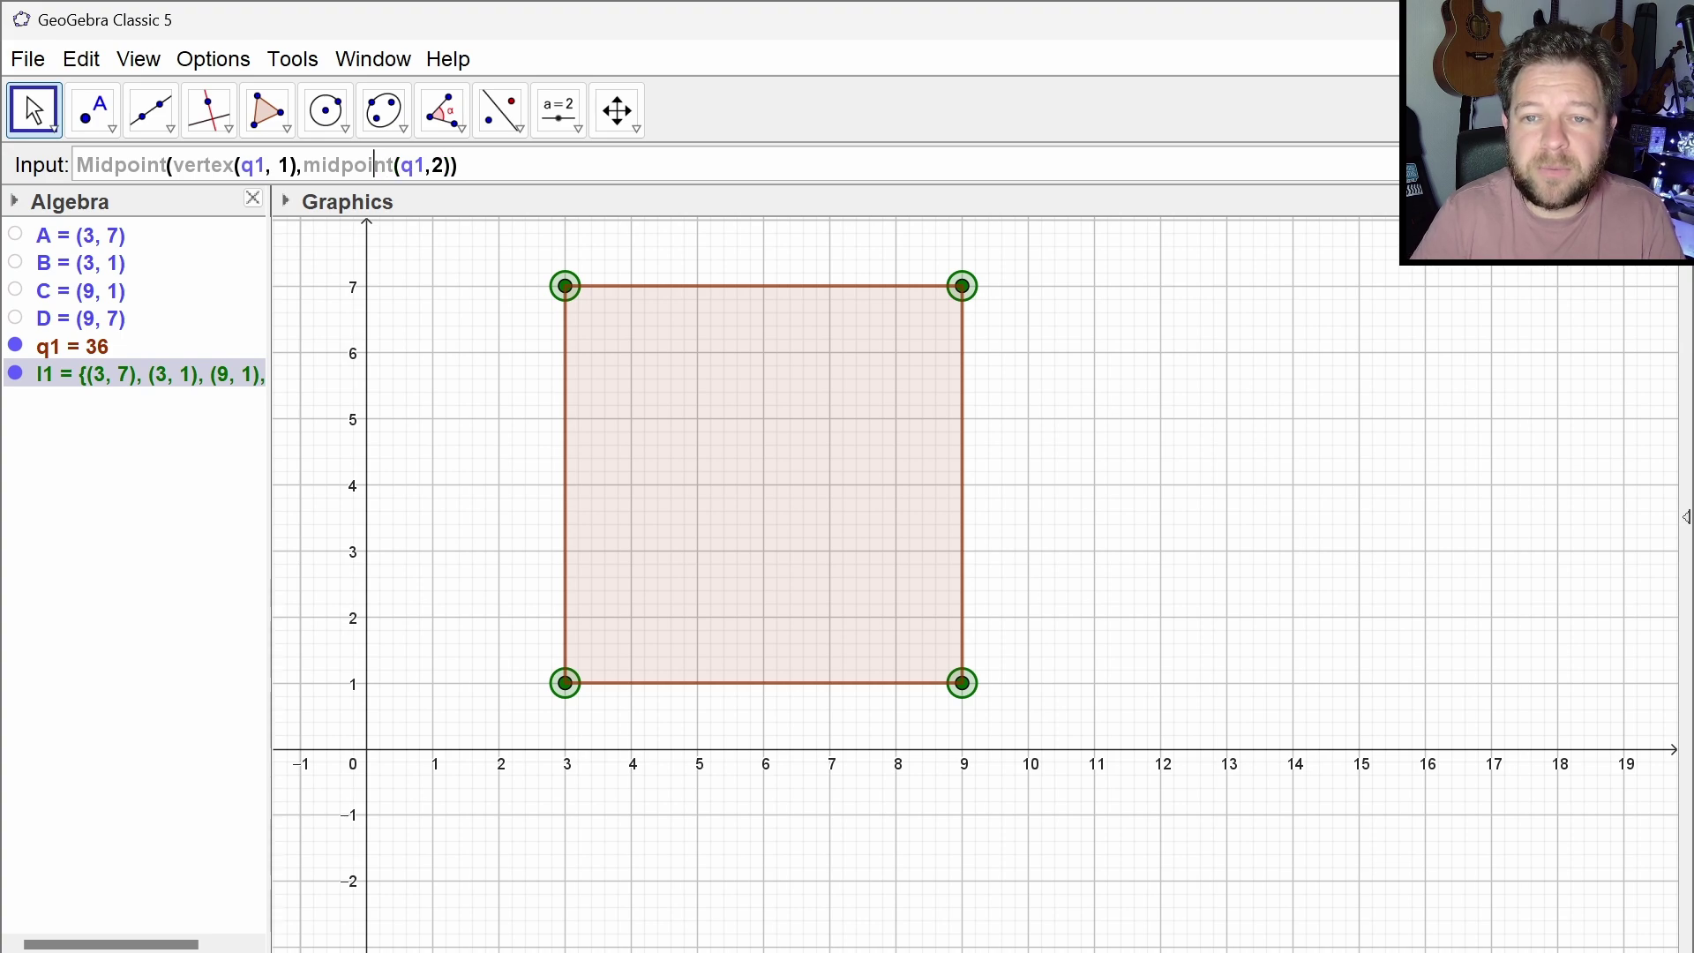
# Correct the second argument of the Midpoint command to vertex(q1,2)
pyautogui.hotkey('ctrl', 'shift', 'Left')
pyautogui.write('vertex')
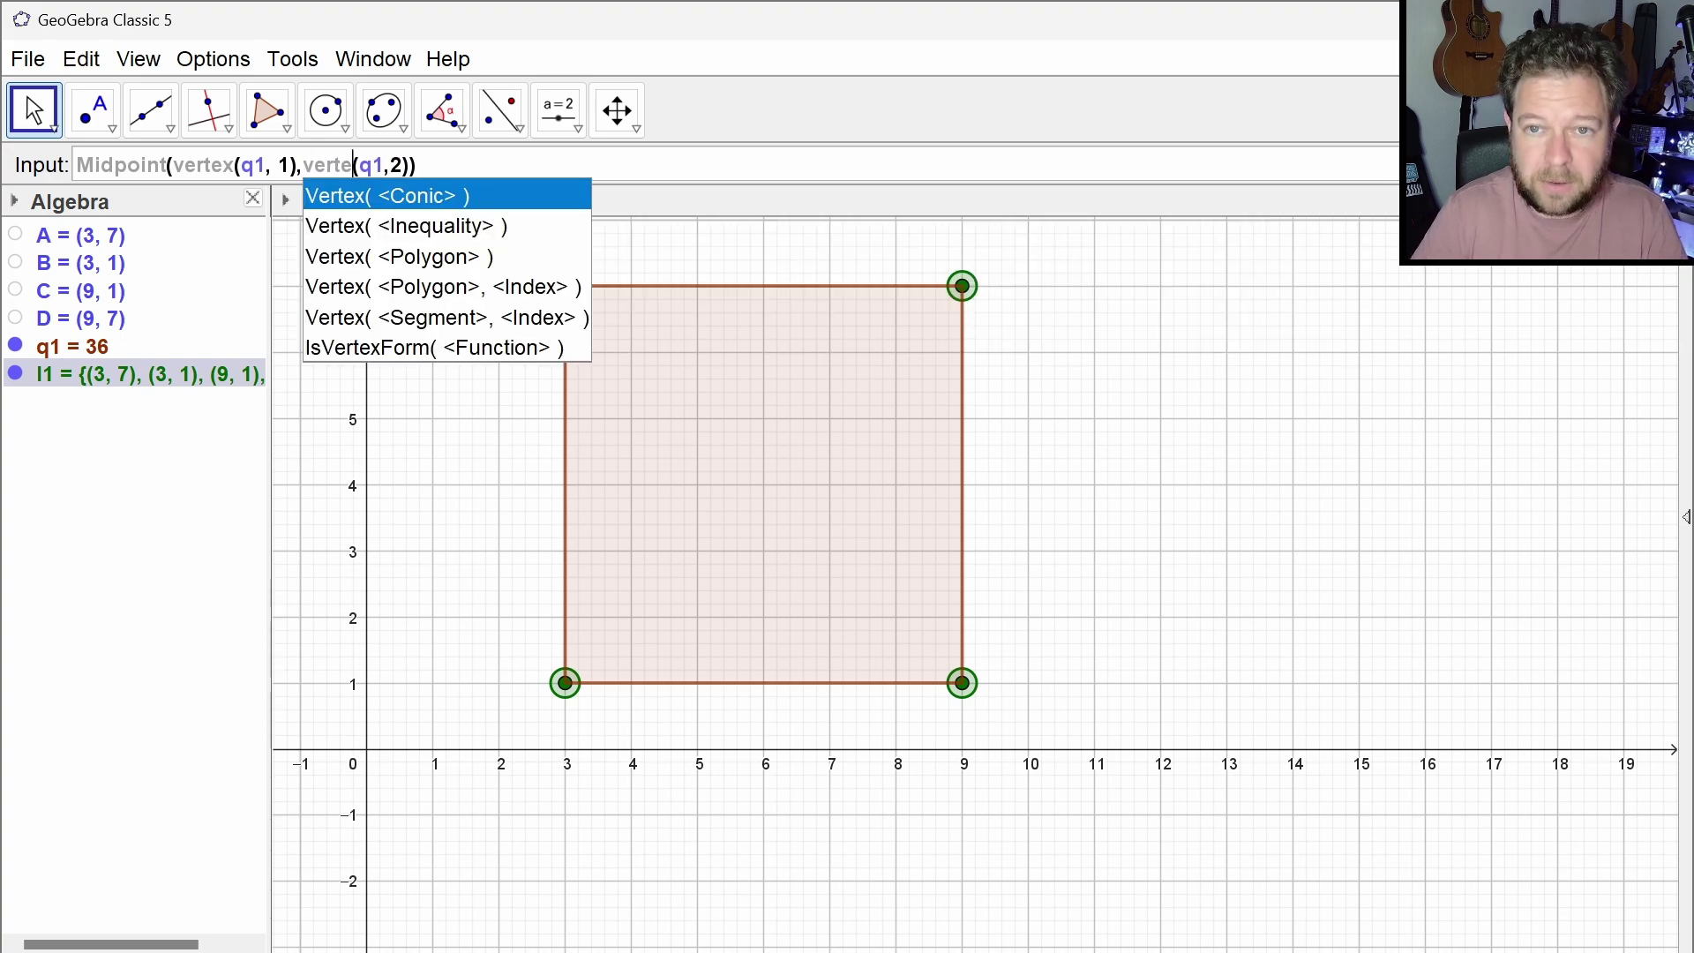
pyautogui.press('Escape')
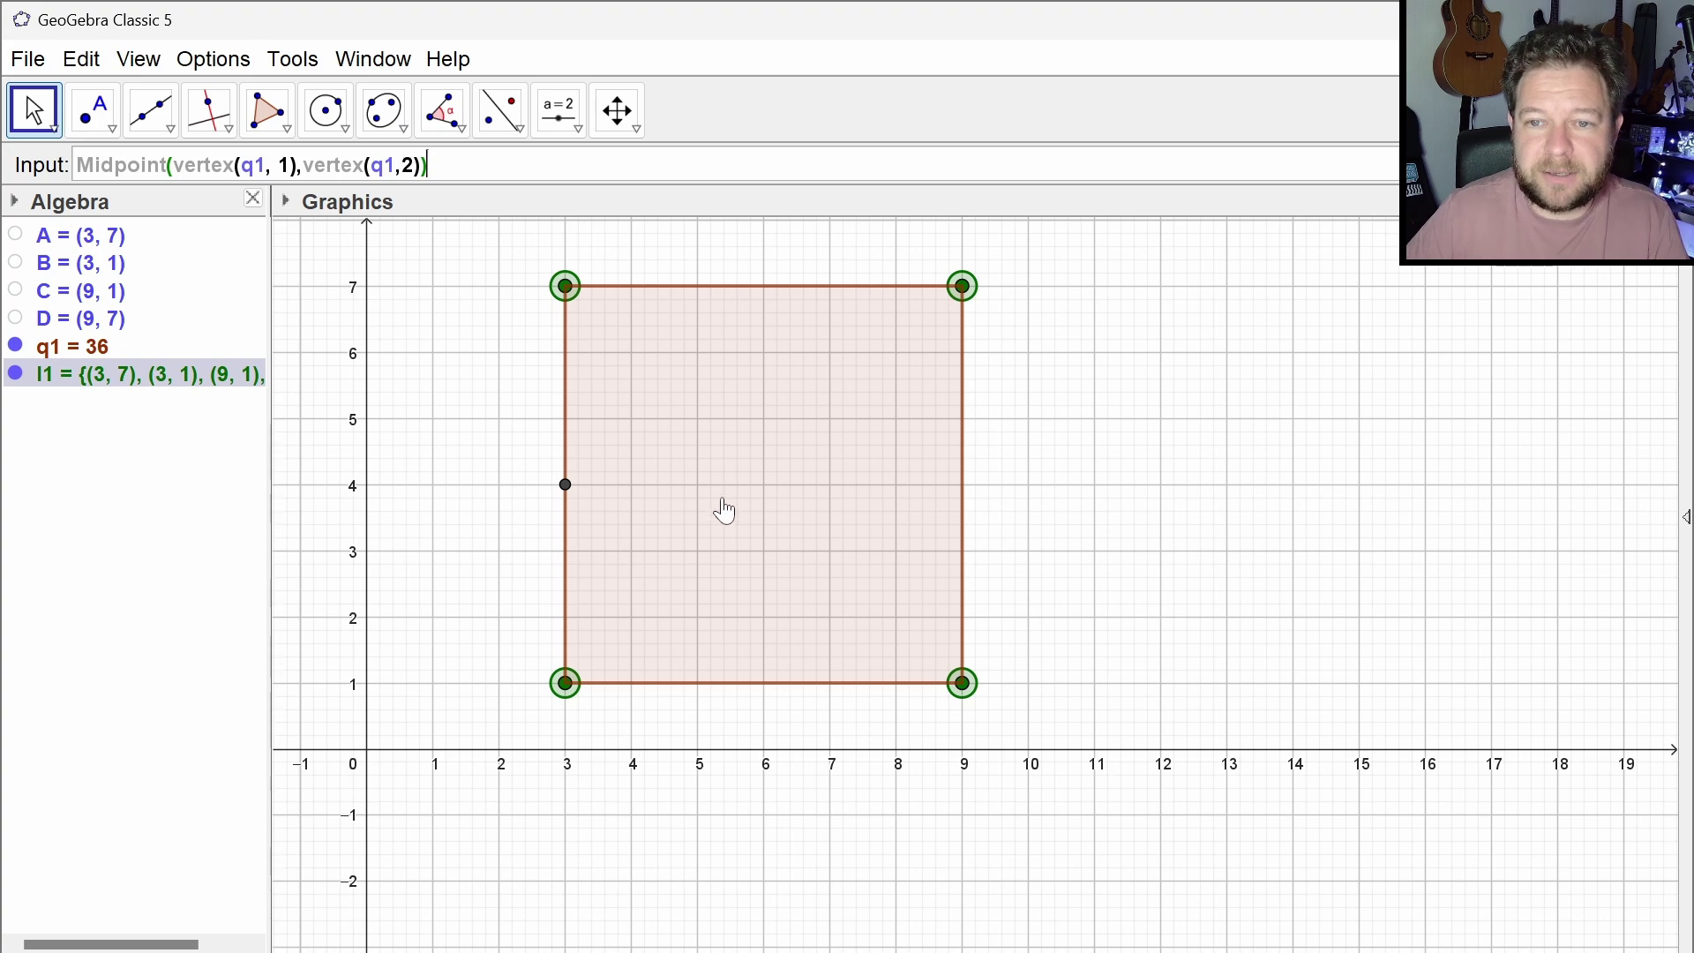
pyautogui.click(432, 166)
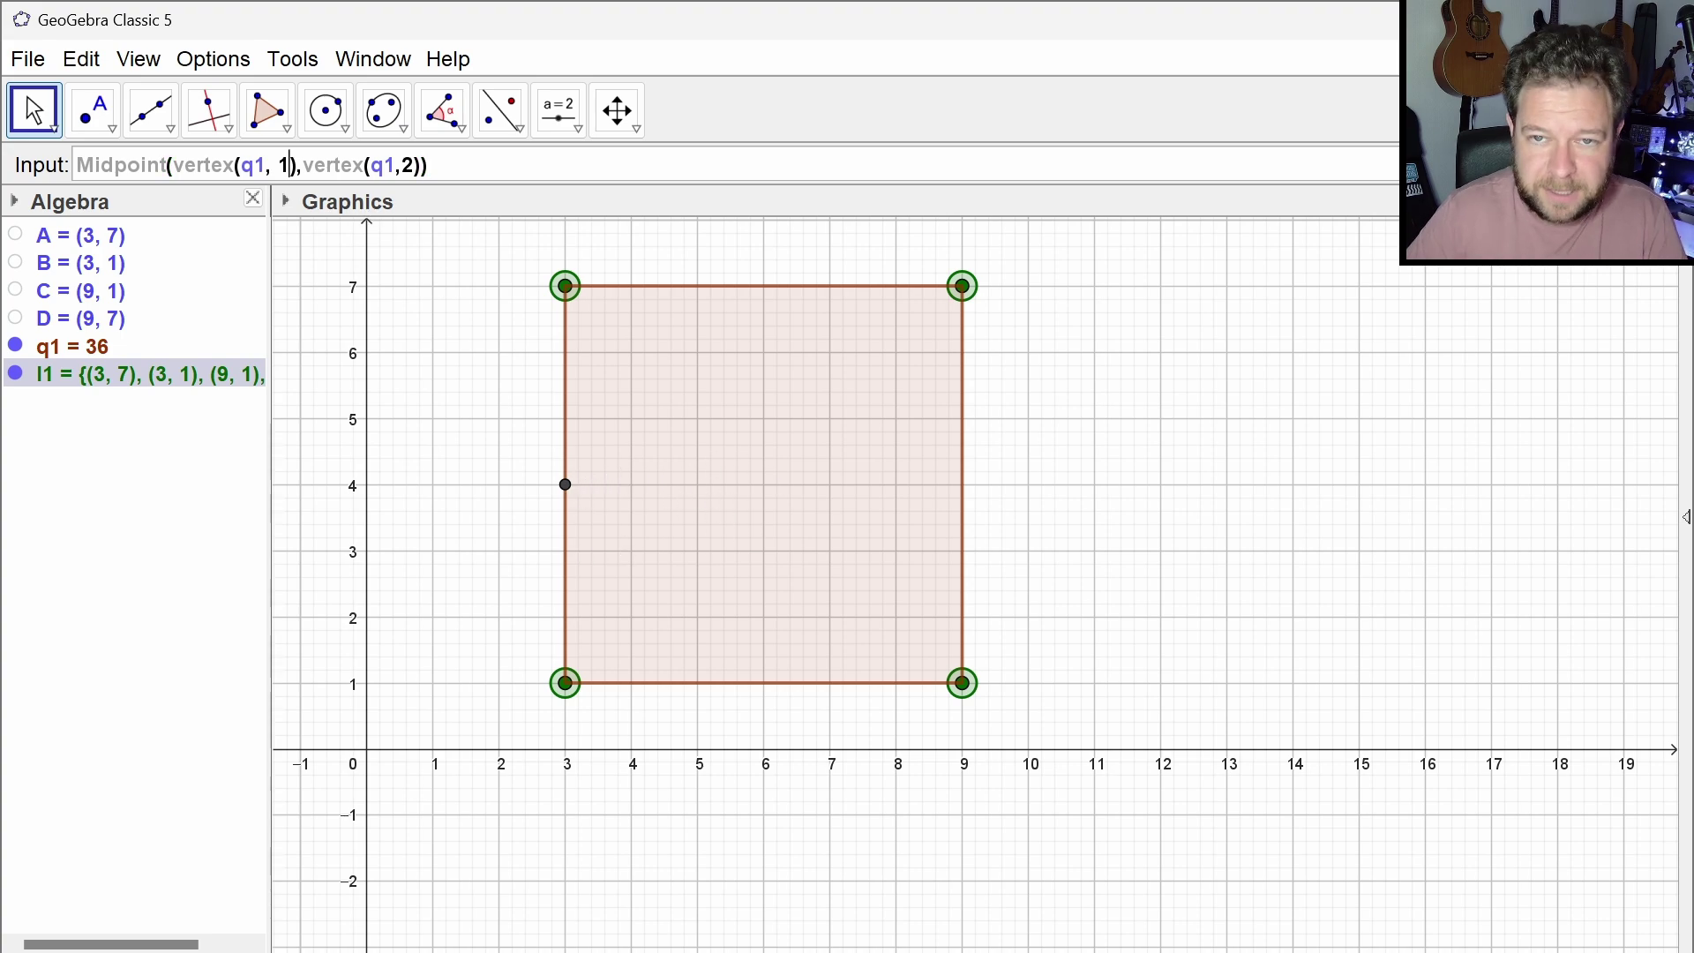
pyautogui.press('Up')
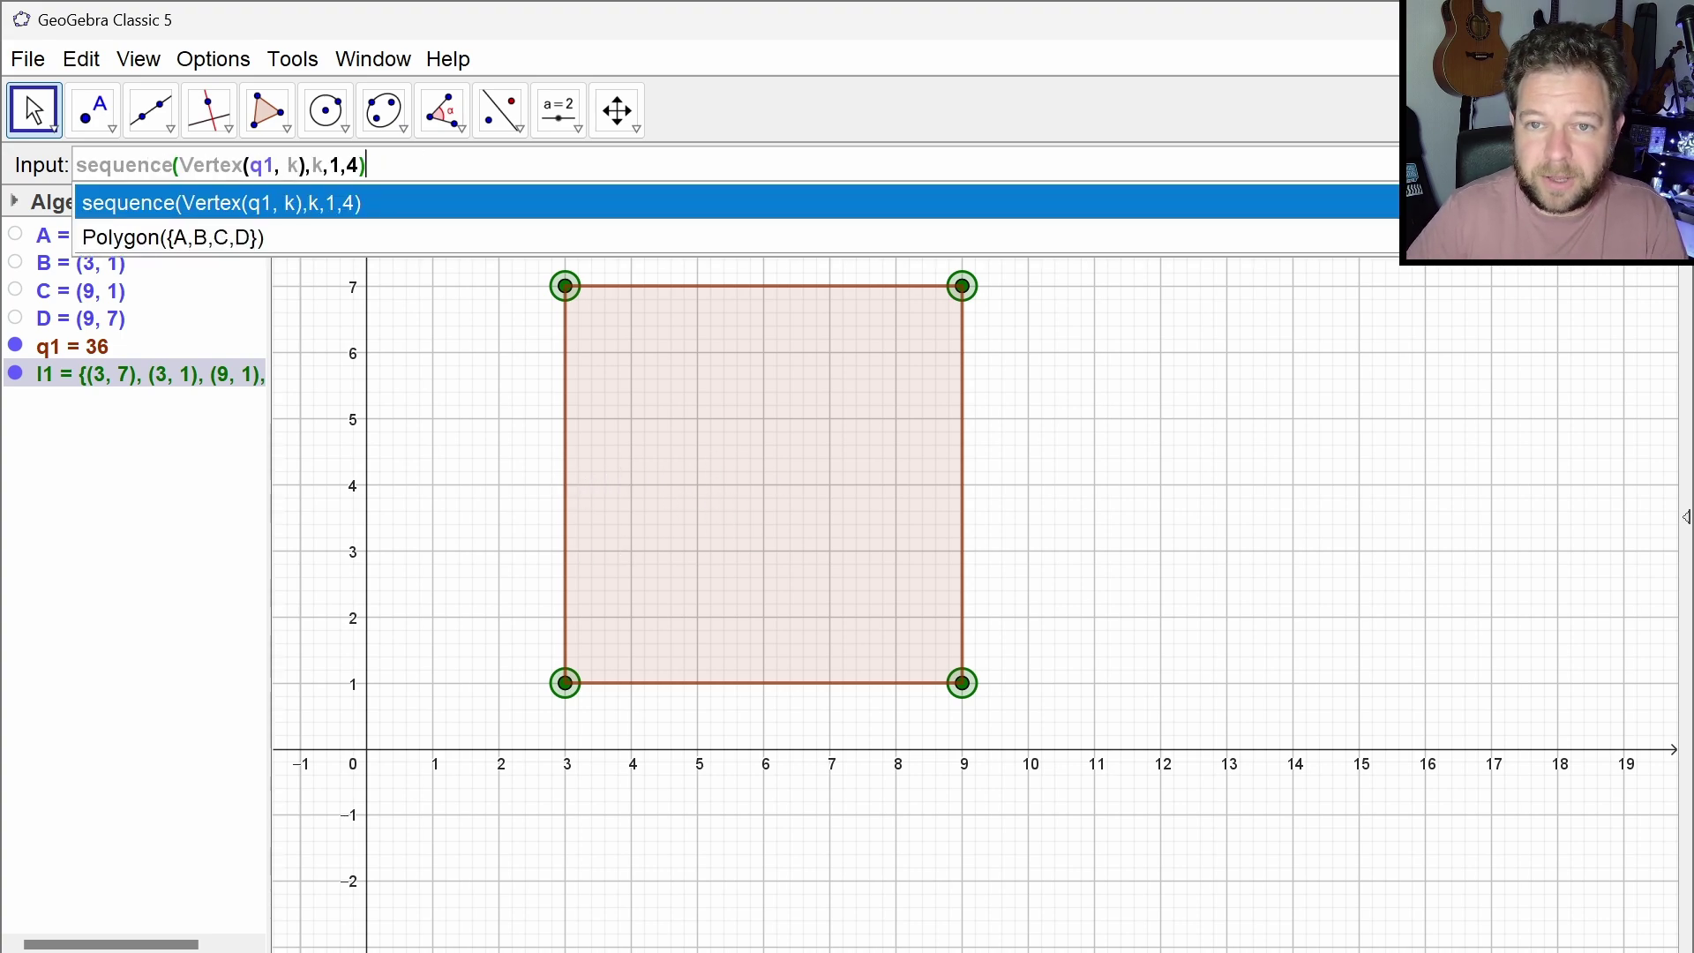
pyautogui.press('Escape')
pyautogui.press('Escape')
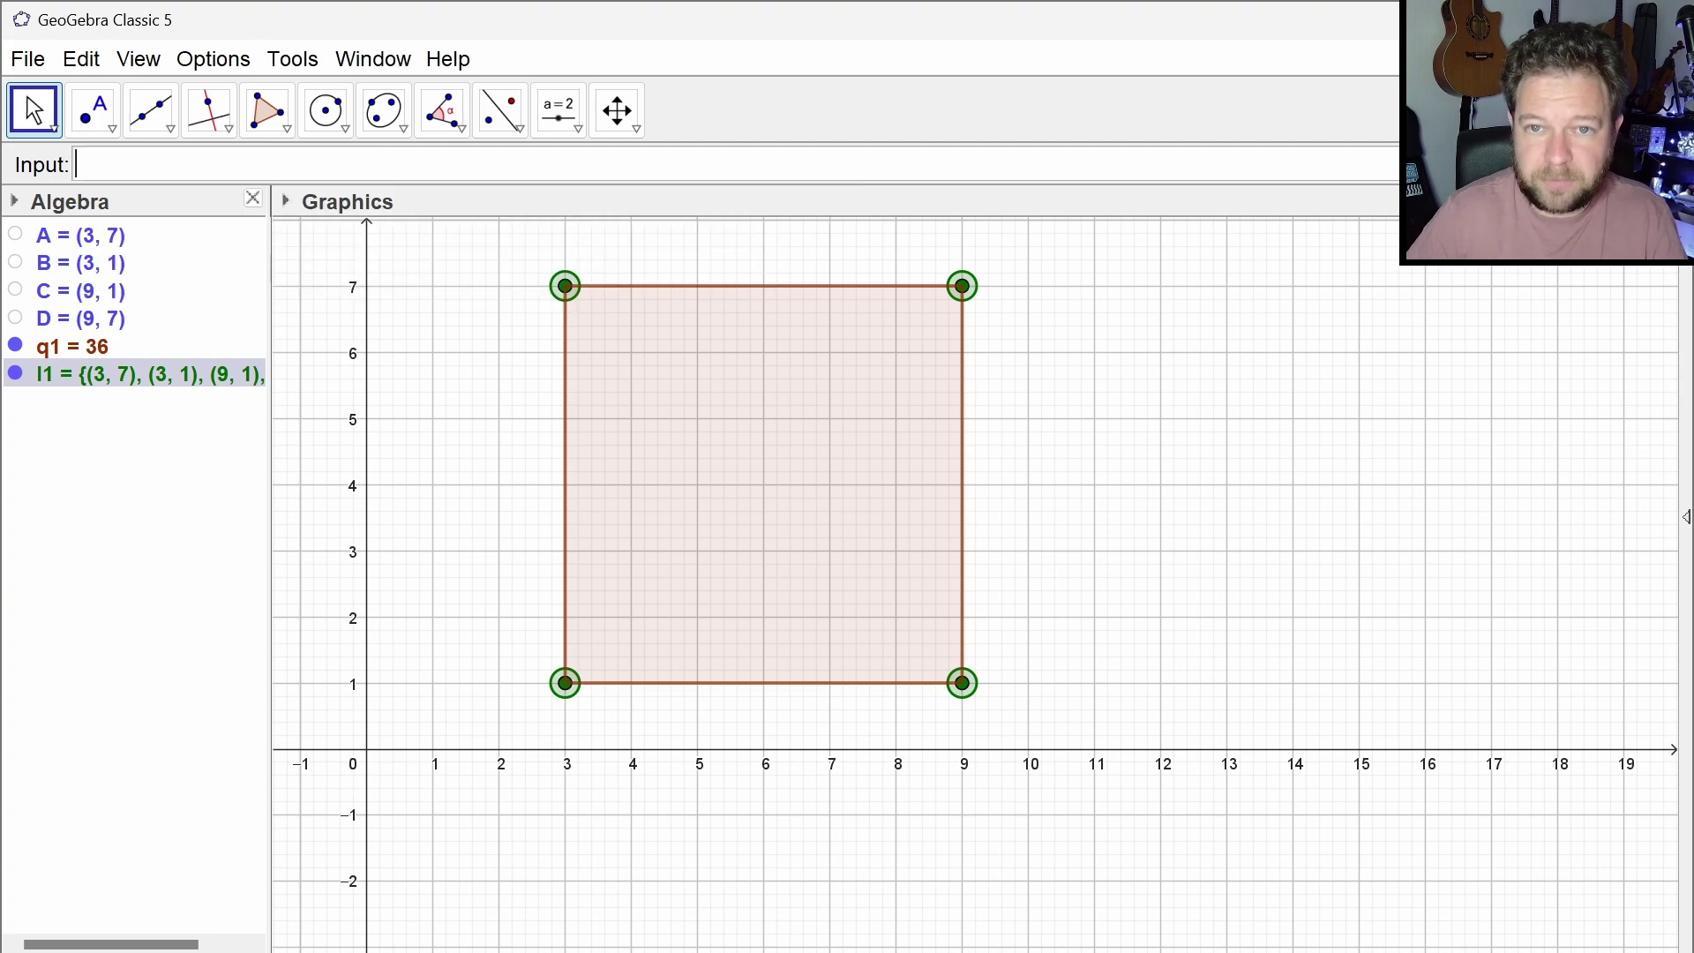
pyautogui.press('Up')
pyautogui.press('Escape')
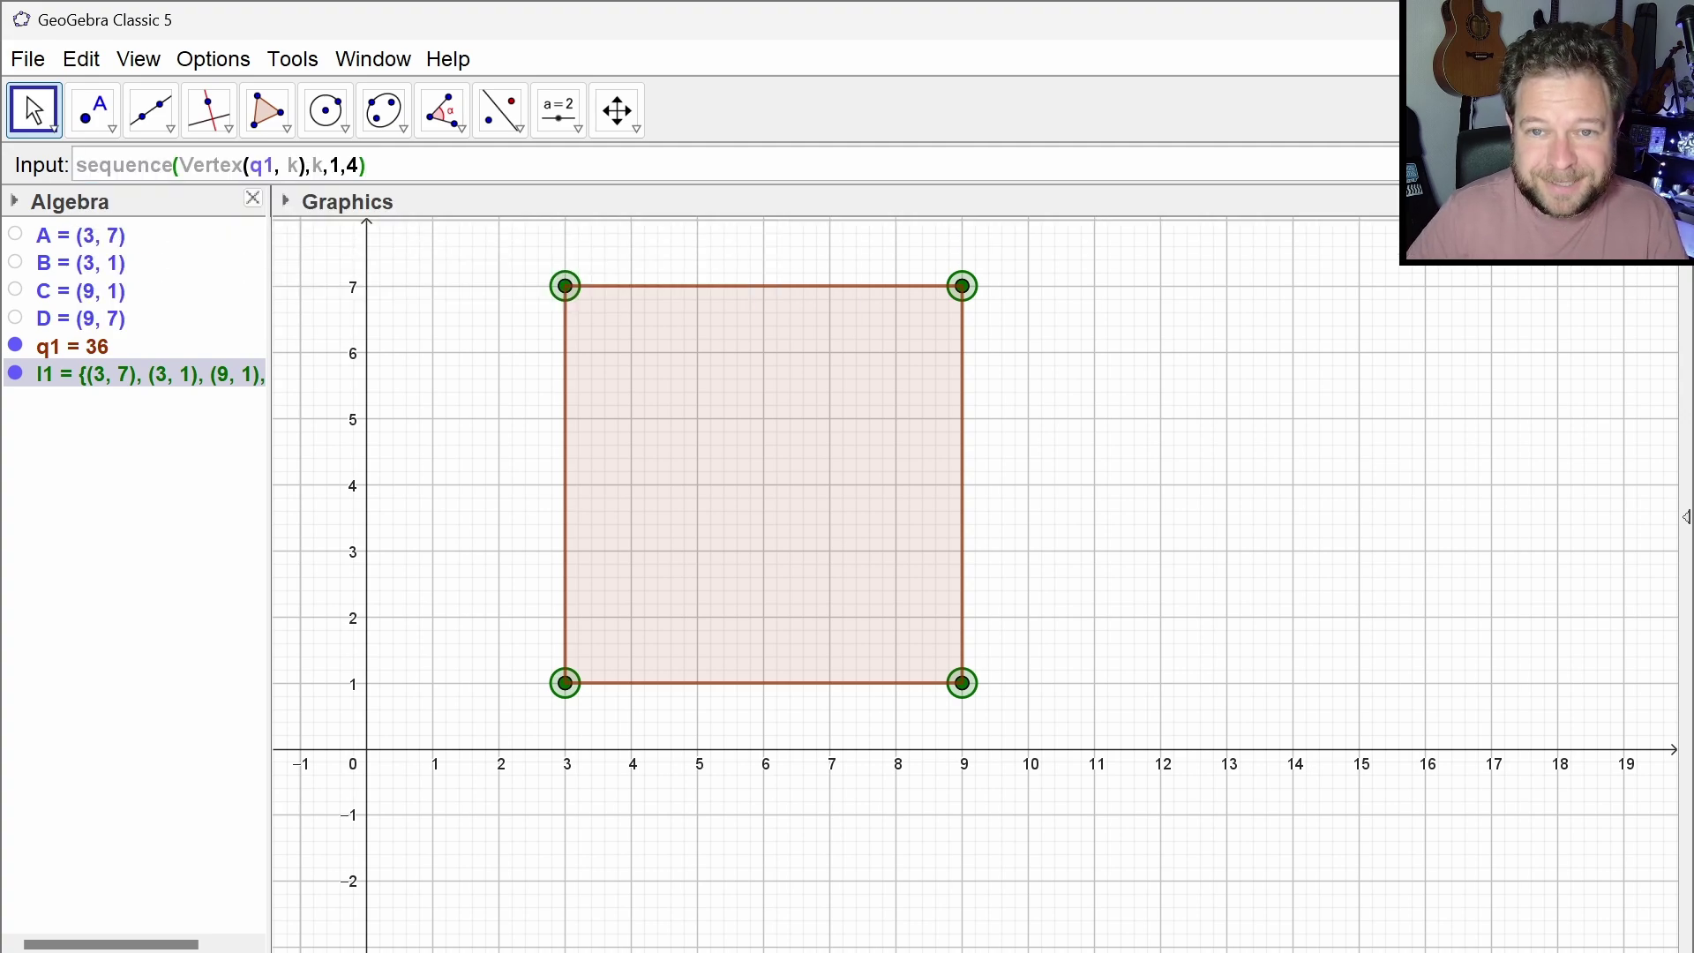
pyautogui.press('Escape')
pyautogui.press('Escape')
# Write a Midpoint command between two points, with Vertex(q1, k) as its first argument
pyautogui.write('midpoin')
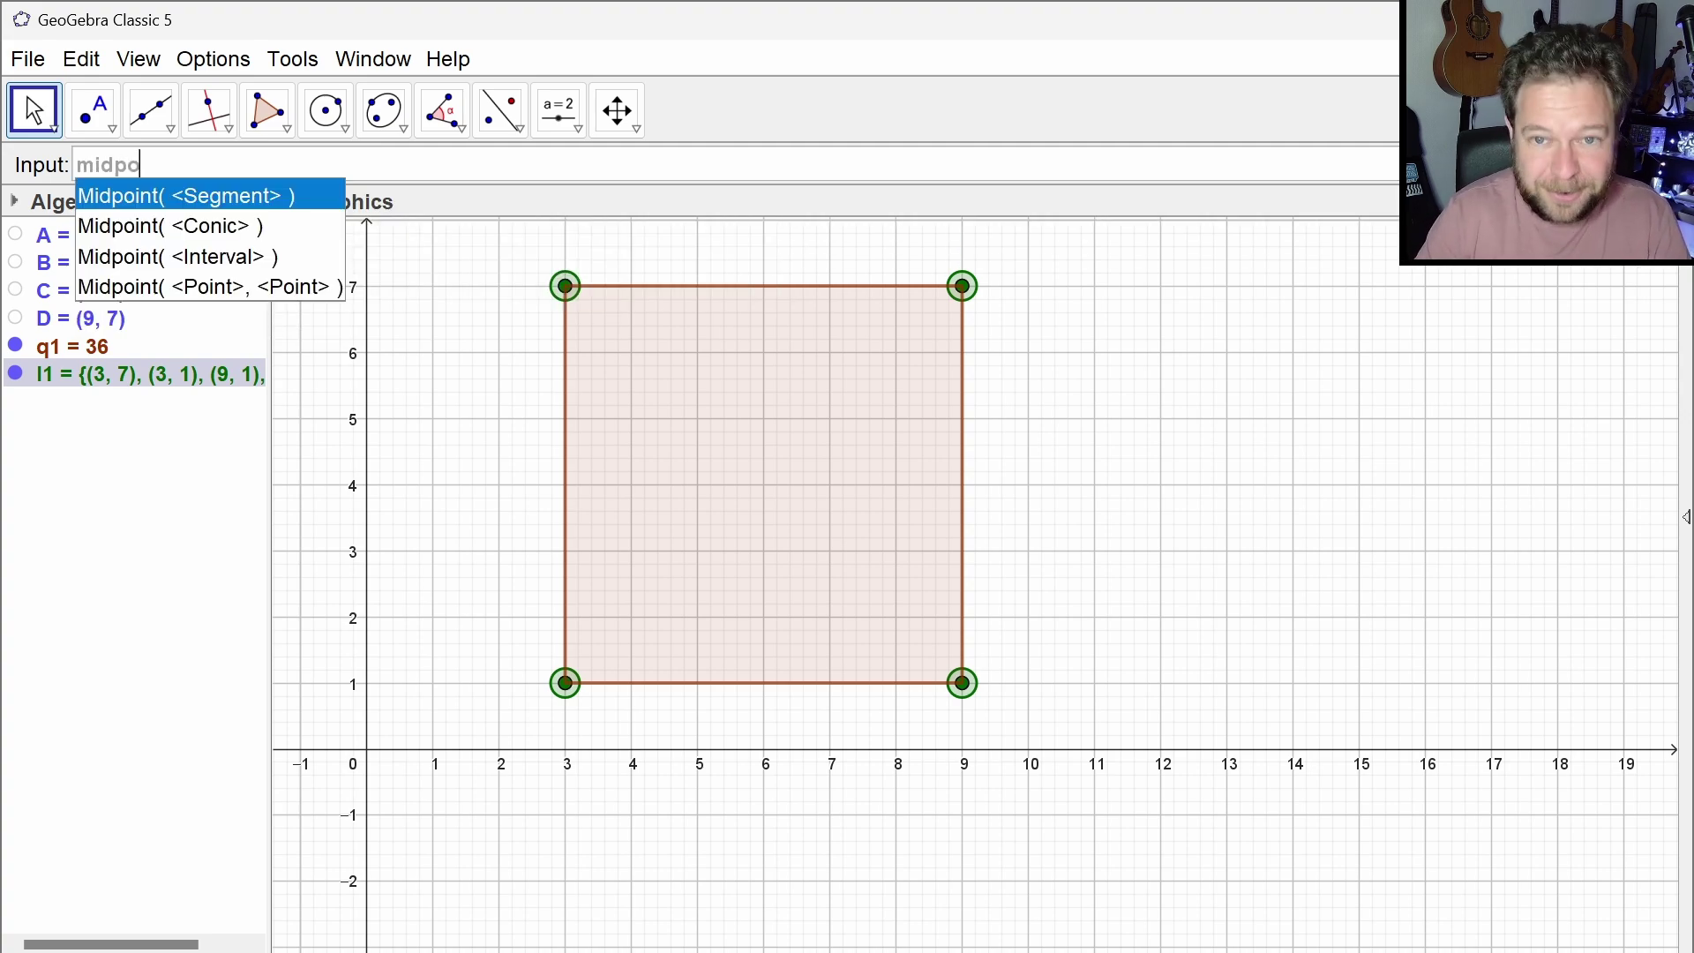
pyautogui.press('Down')
pyautogui.press('Down')
pyautogui.press('Down')
pyautogui.press('Return')
pyautogui.write('vert')
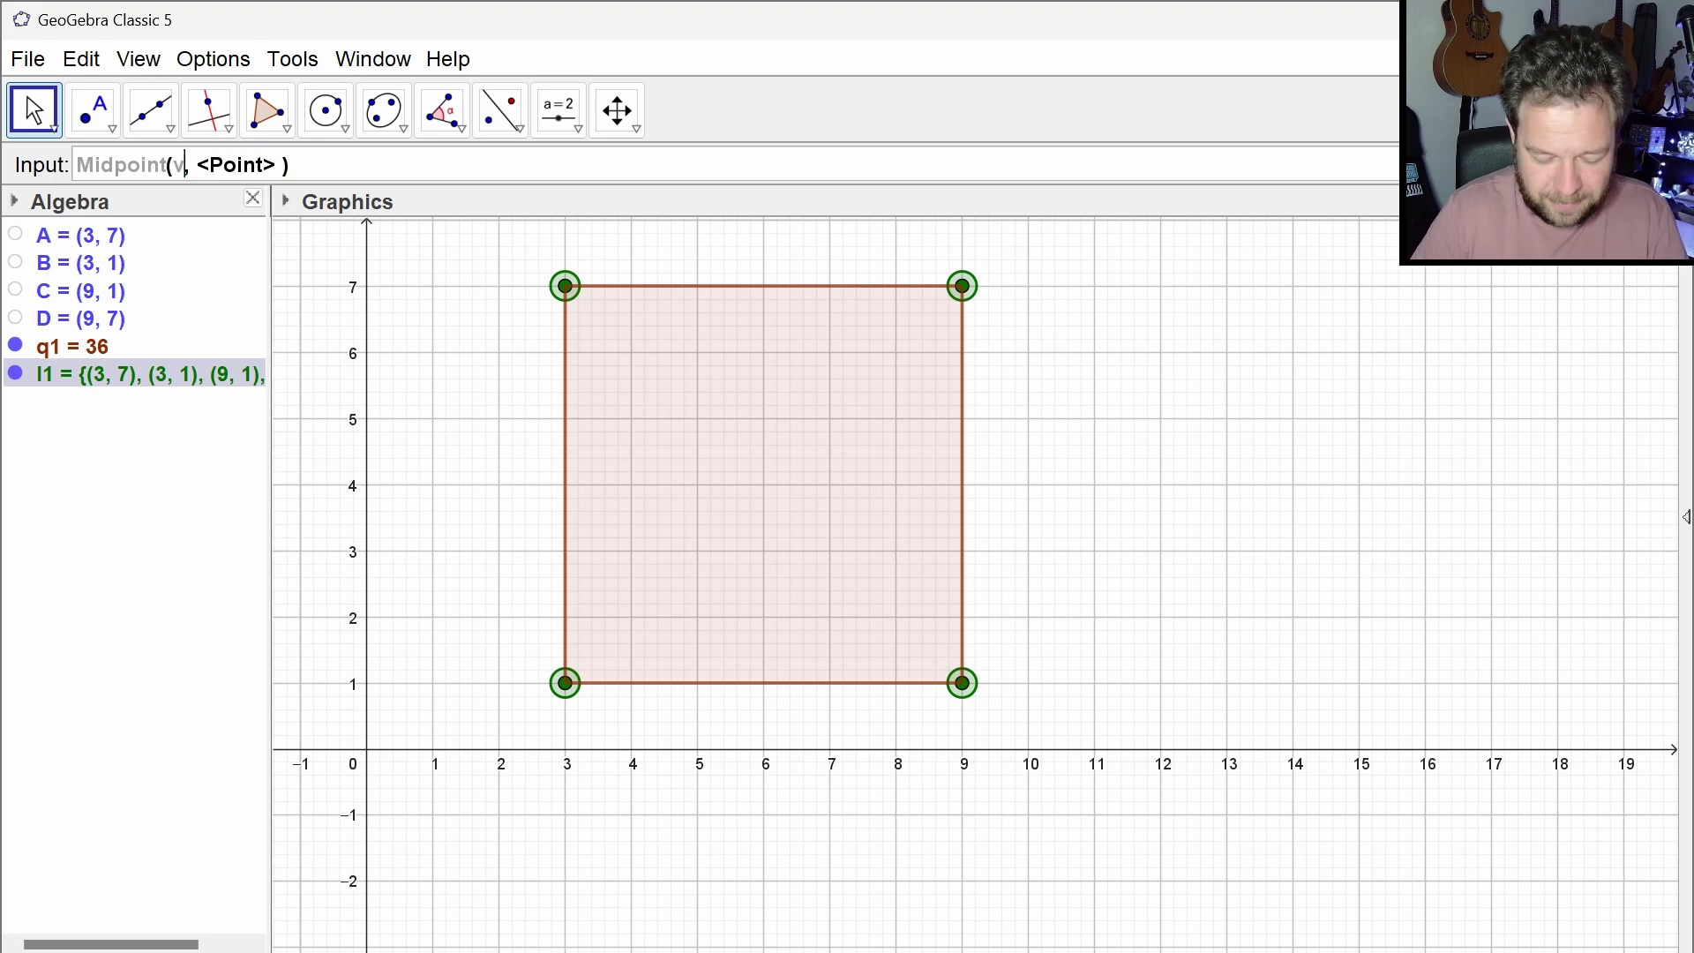
pyautogui.write('ex')
pyautogui.press('Down')
pyautogui.press('Down')
pyautogui.press('Down')
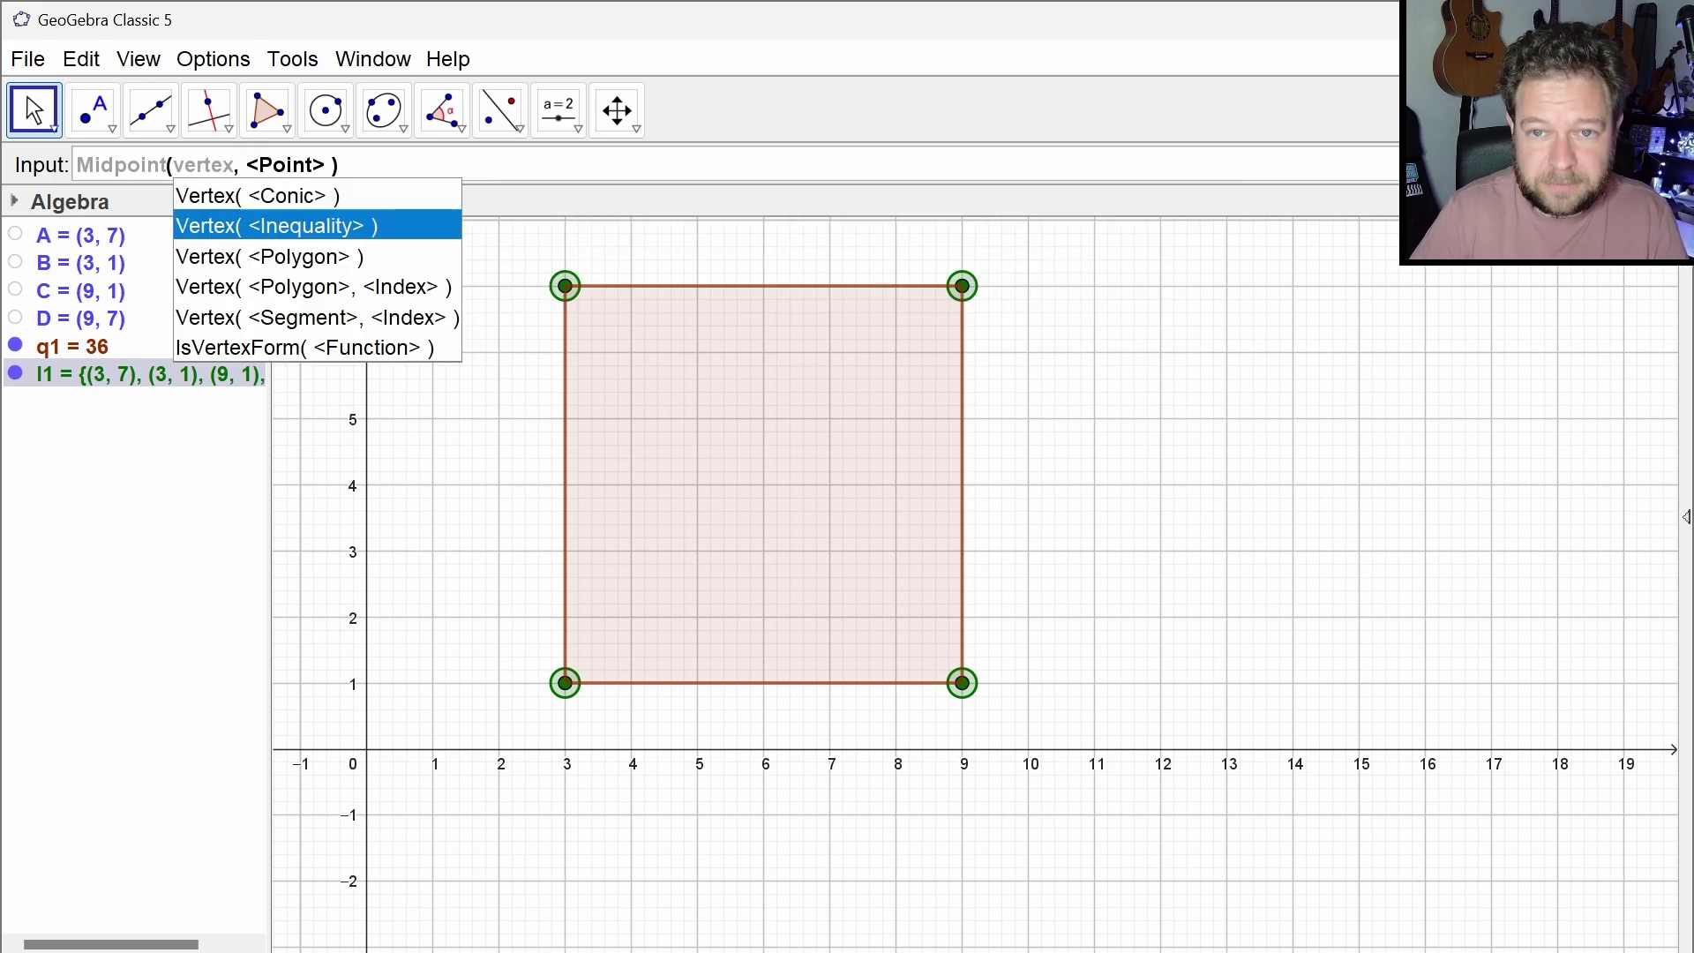
pyautogui.press('Return')
pyautogui.write('q1')
pyautogui.press('Tab')
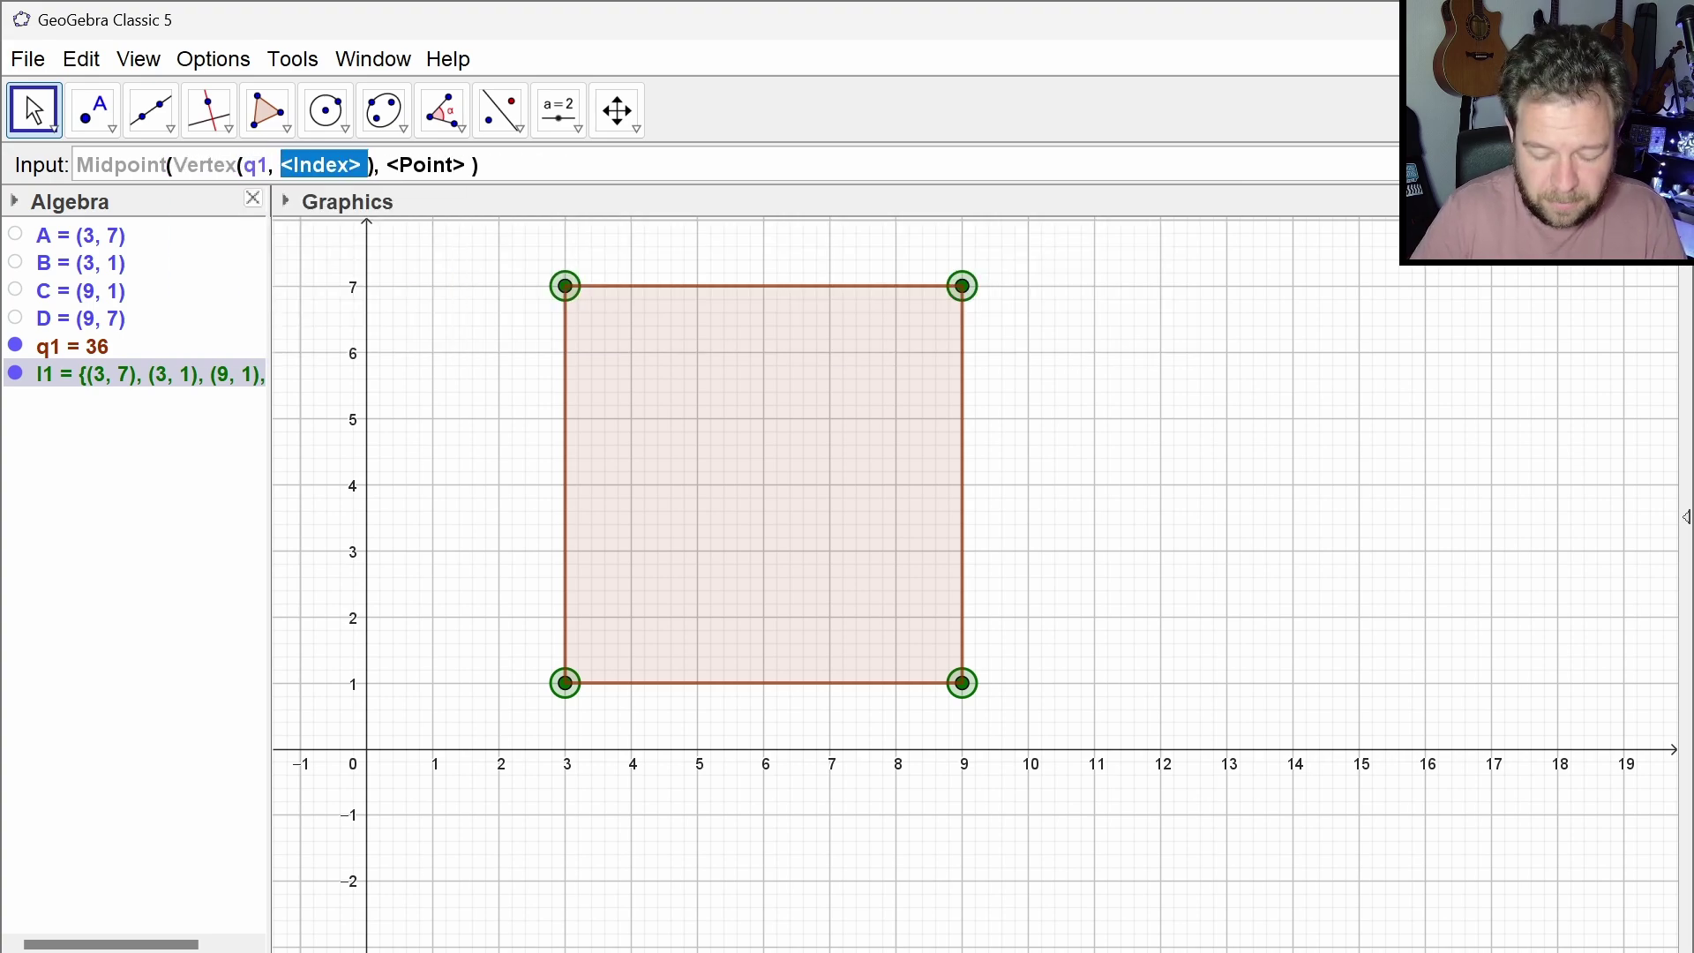
pyautogui.write('k')
# Copy the vertex expression into the Midpoint command's second argument and set its index to k+1
pyautogui.press('Right')
pyautogui.hotkey('shift', 'Left')
pyautogui.hotkey('shift', 'Left')
pyautogui.hotkey('shift', 'Left')
pyautogui.hotkey('shift', 'Left')
pyautogui.hotkey('shift', 'Left')
pyautogui.hotkey('shift', 'Left')
pyautogui.hotkey('shift', 'Left')
pyautogui.hotkey('shift', 'Left')
pyautogui.hotkey('shift', 'Left')
pyautogui.hotkey('shift', 'Left')
pyautogui.hotkey('shift', 'Left')
pyautogui.hotkey('shift', 'Left')
pyautogui.hotkey('shift', 'Left')
pyautogui.hotkey('ctrl', 'c')
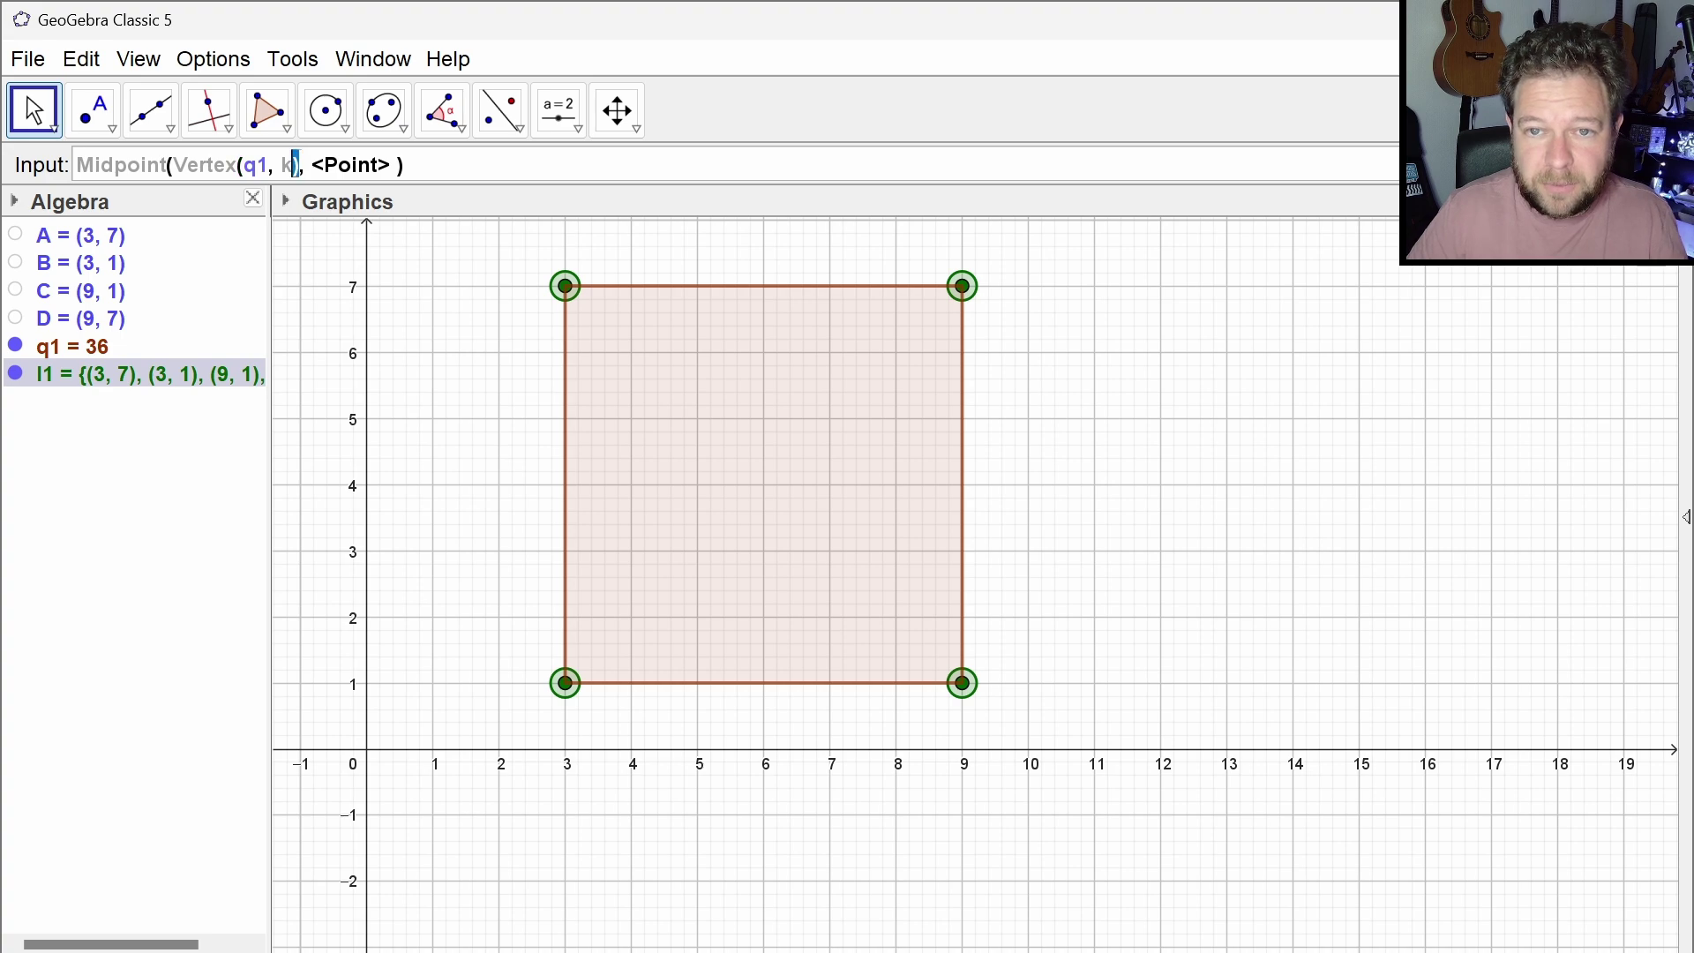
pyautogui.press('Right')
pyautogui.press('Right')
pyautogui.press('Right')
pyautogui.press('Right')
pyautogui.press('Right')
pyautogui.press('Right')
pyautogui.press('Right')
pyautogui.press('Right')
pyautogui.press('Right')
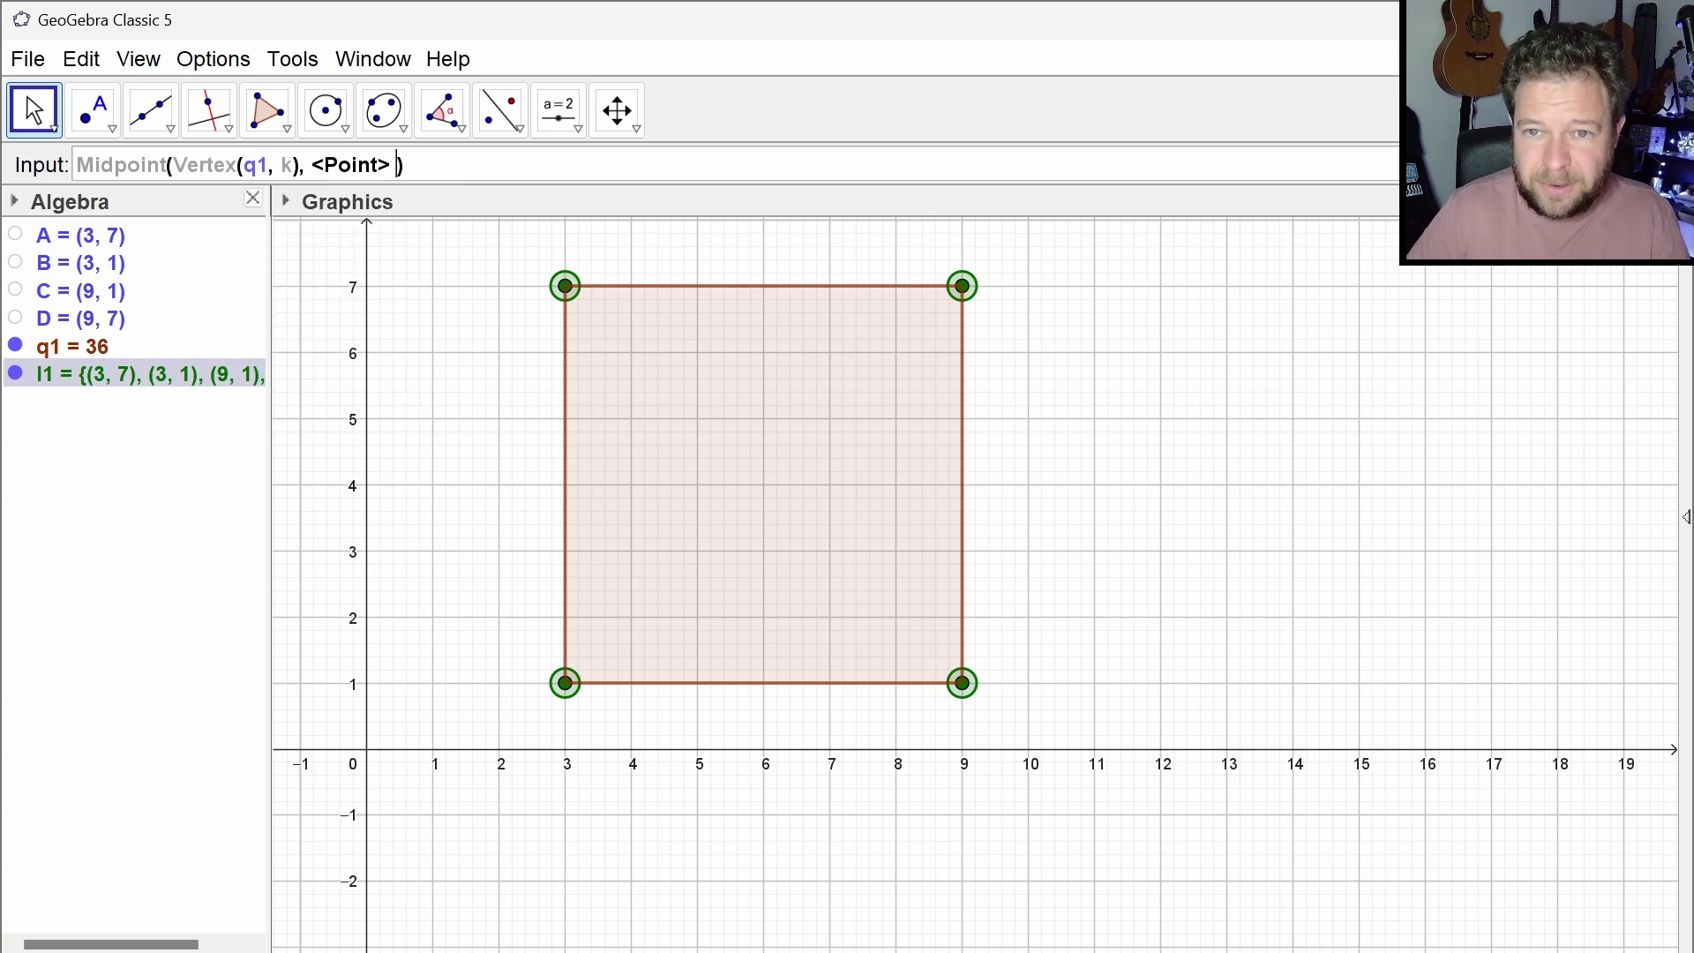
pyautogui.hotkey('shift', 'Left')
pyautogui.hotkey('shift', 'Left')
pyautogui.hotkey('shift', 'Left')
pyautogui.hotkey('shift', 'Left')
pyautogui.hotkey('shift', 'Left')
pyautogui.hotkey('shift', 'Left')
pyautogui.hotkey('shift', 'Left')
pyautogui.hotkey('ctrl', 'v')
pyautogui.press('Left')
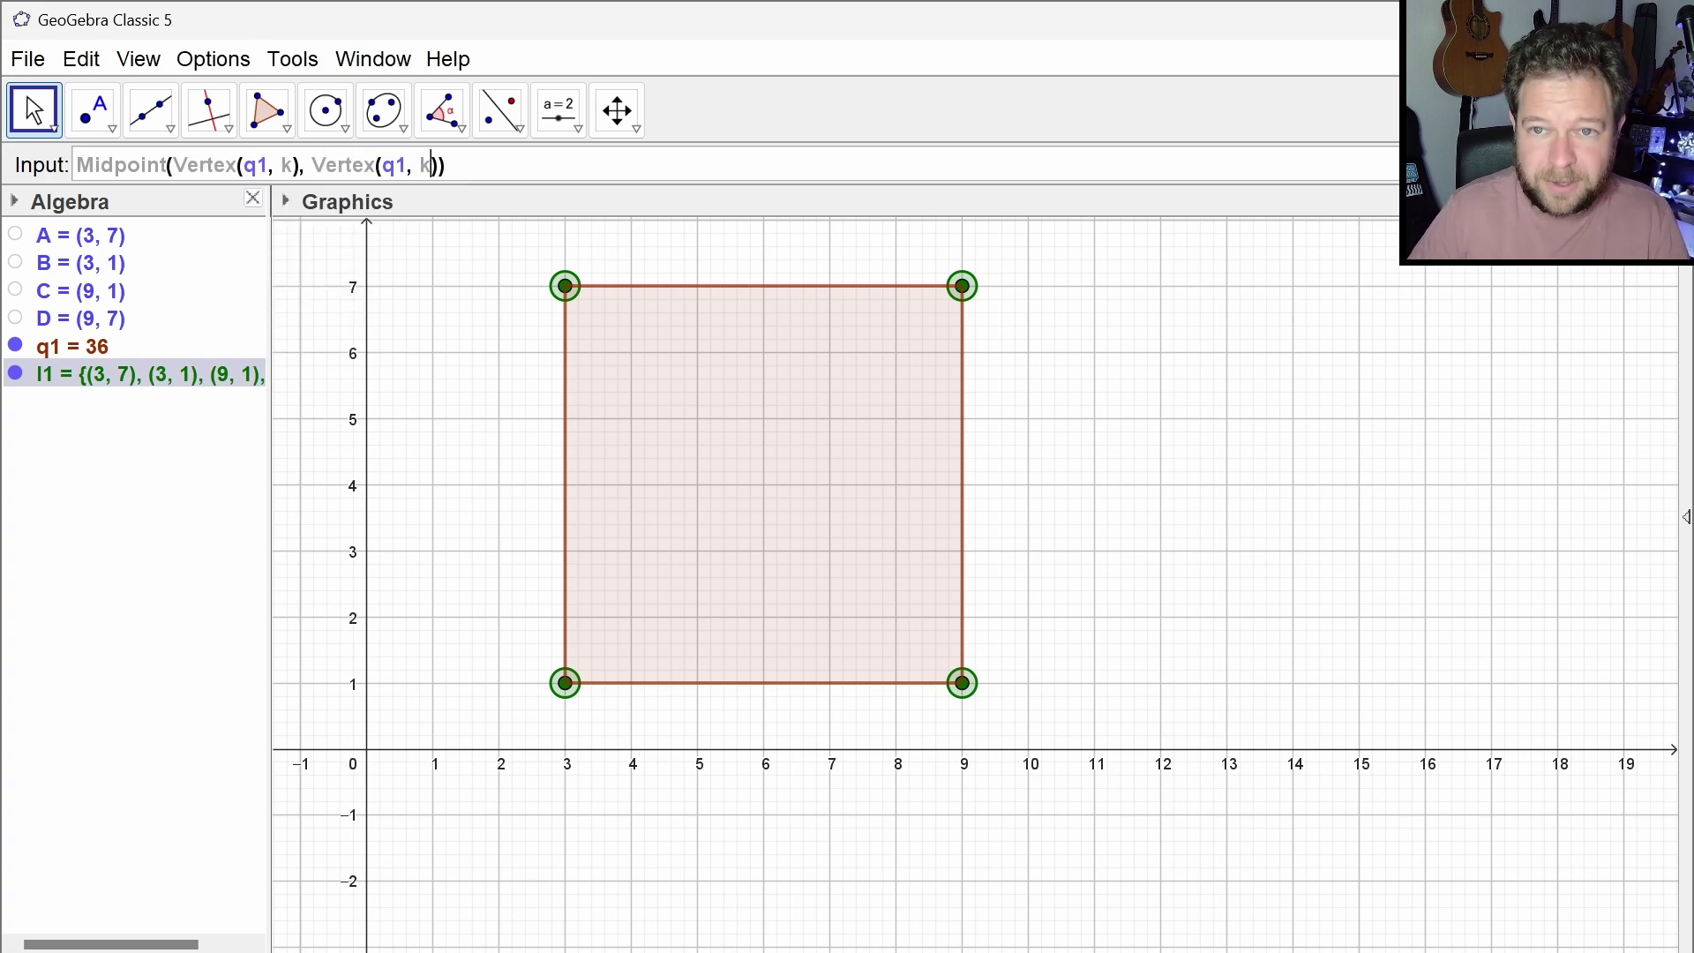
pyautogui.write('+1')
pyautogui.press('End')
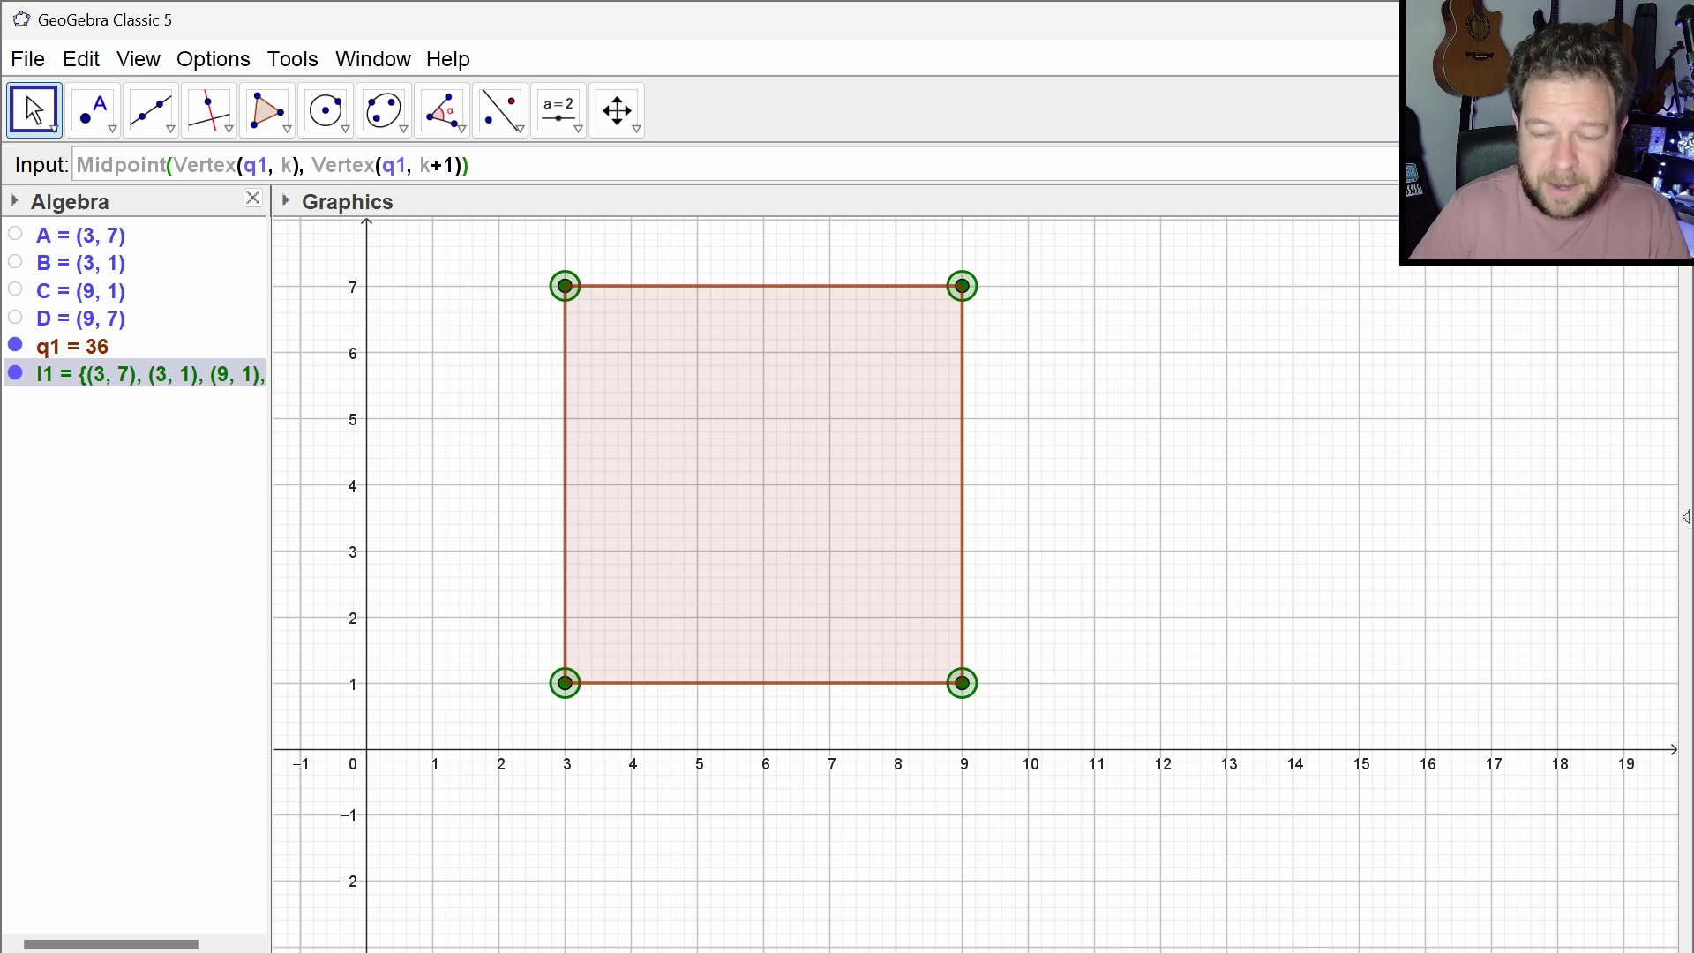
# Wrap the Midpoint command in a sequence with variable k running from 1 to 4, without submitting it
pyautogui.press('Home')
pyautogui.write('sequence(')
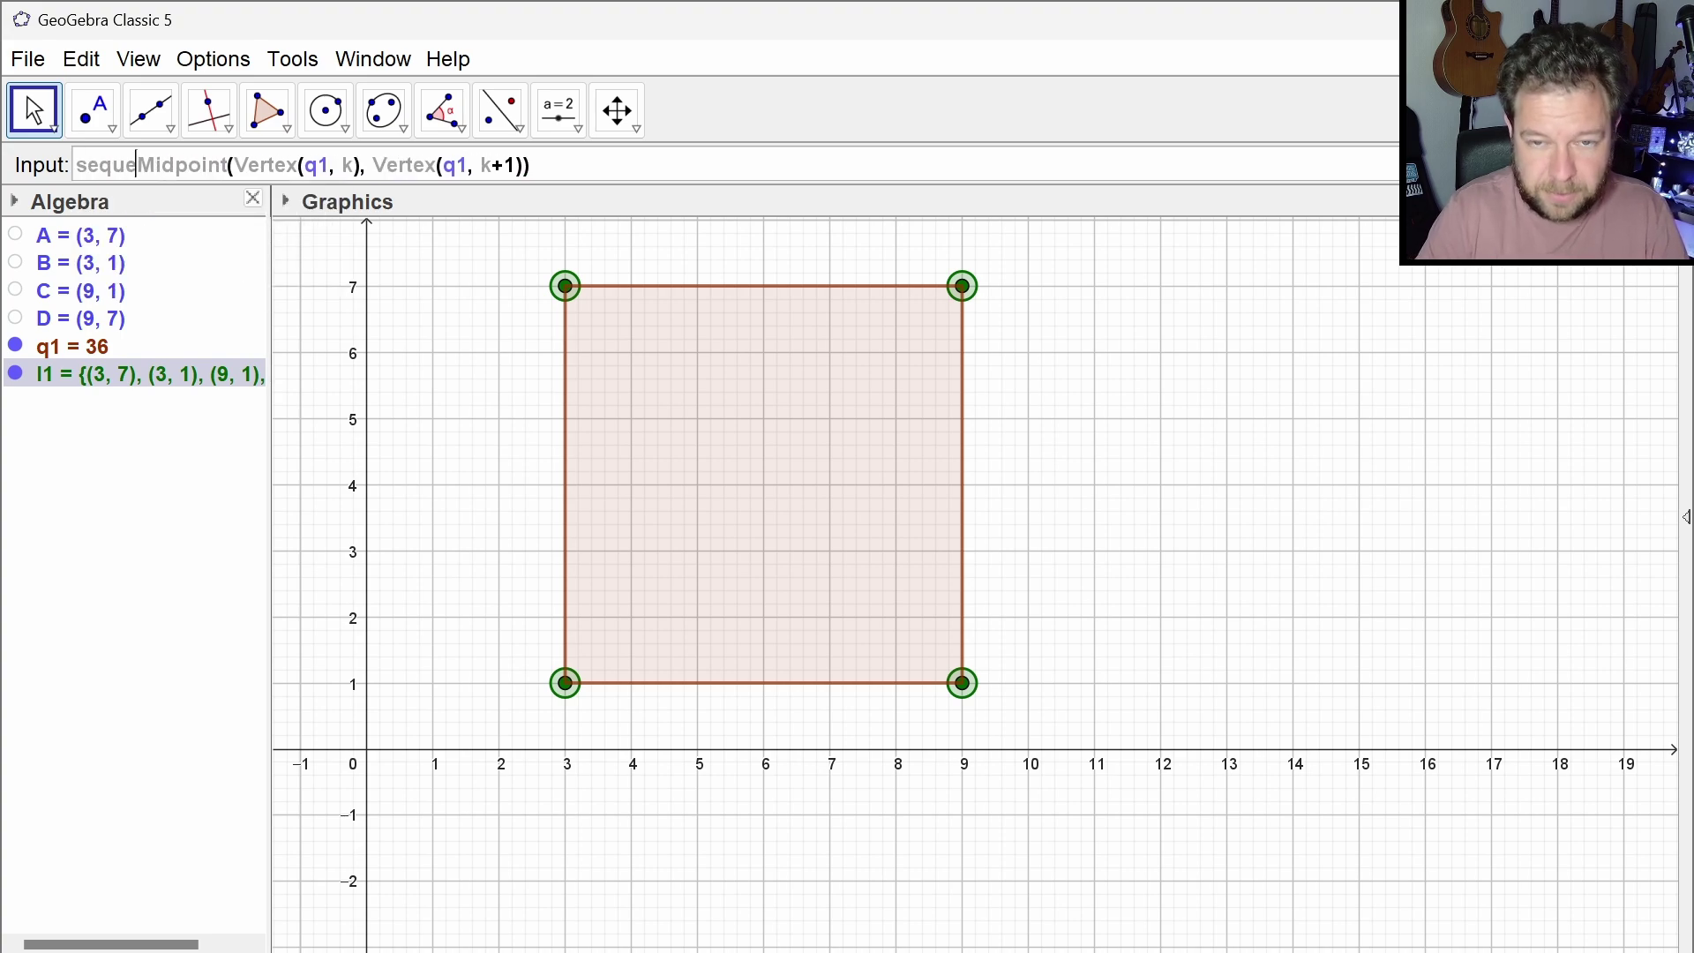
pyautogui.press('End')
pyautogui.write(',')
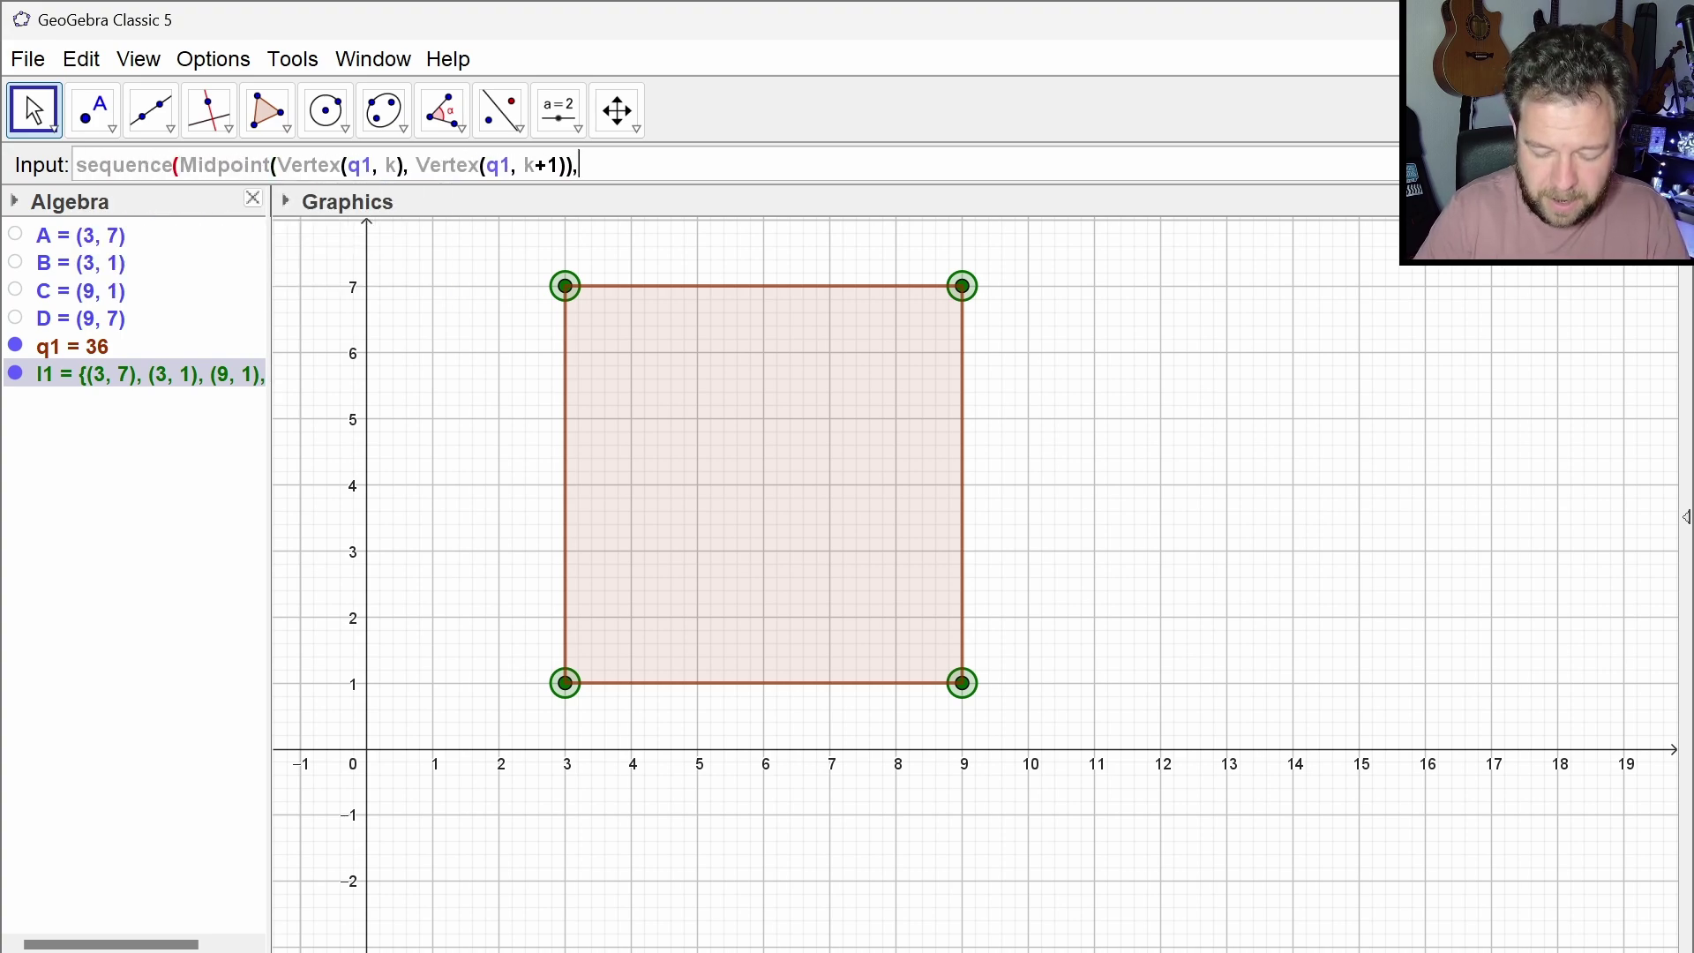
pyautogui.write('k,1,4')
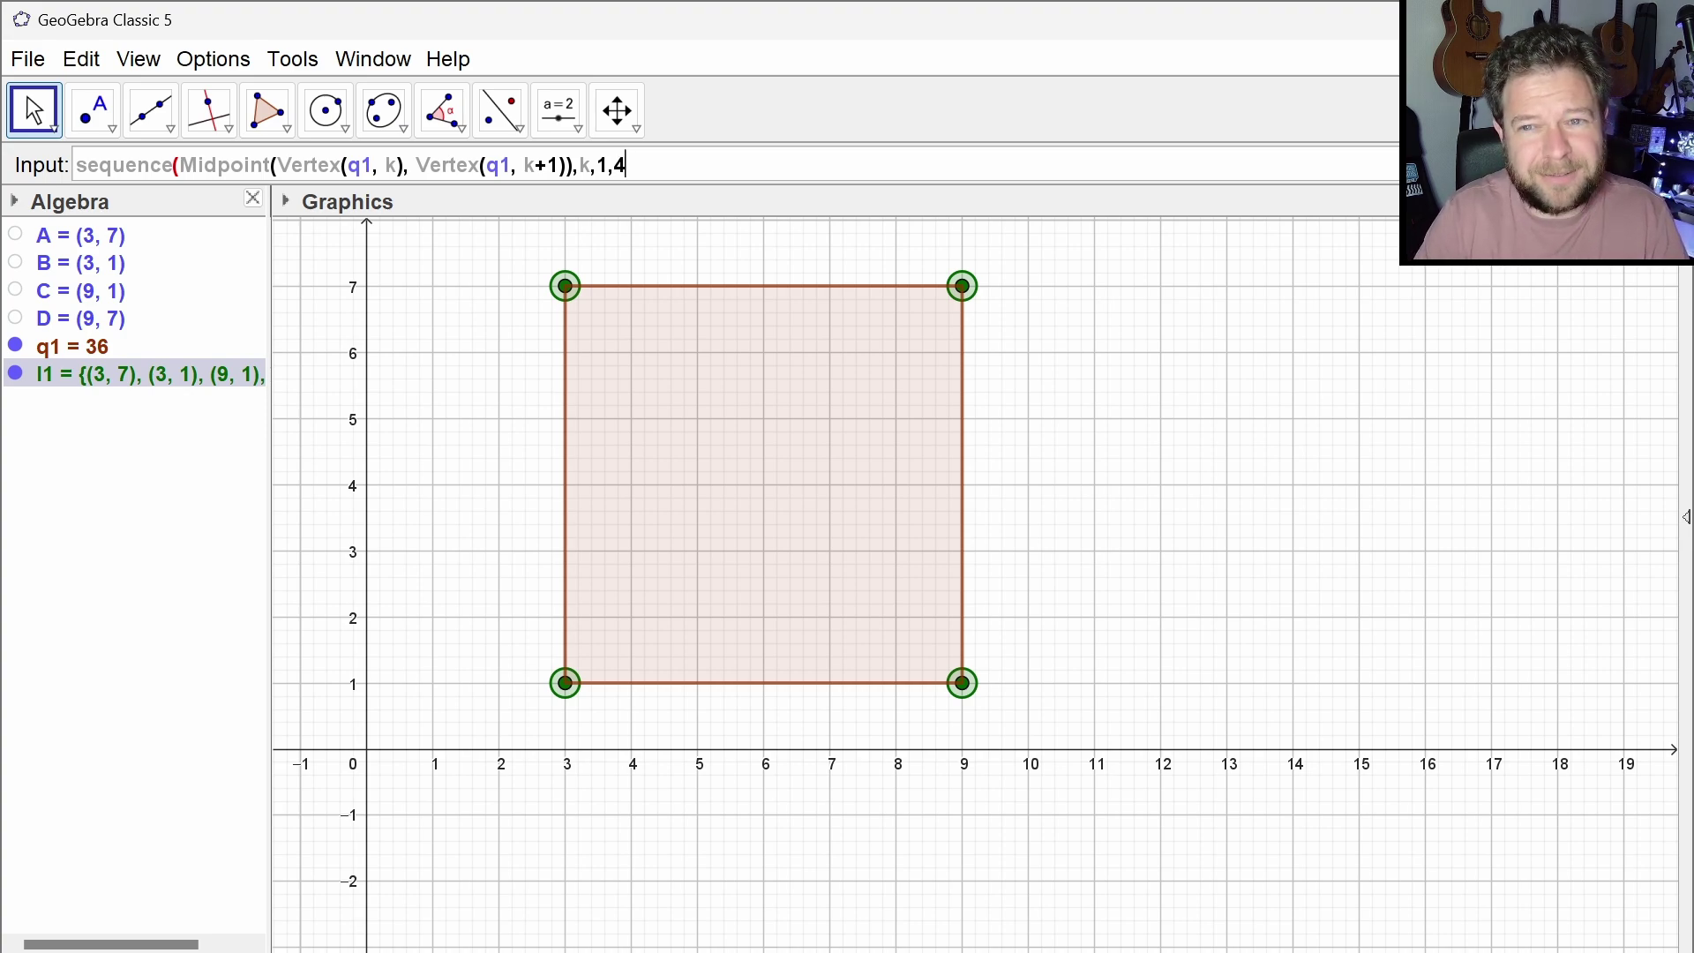
pyautogui.write(')')
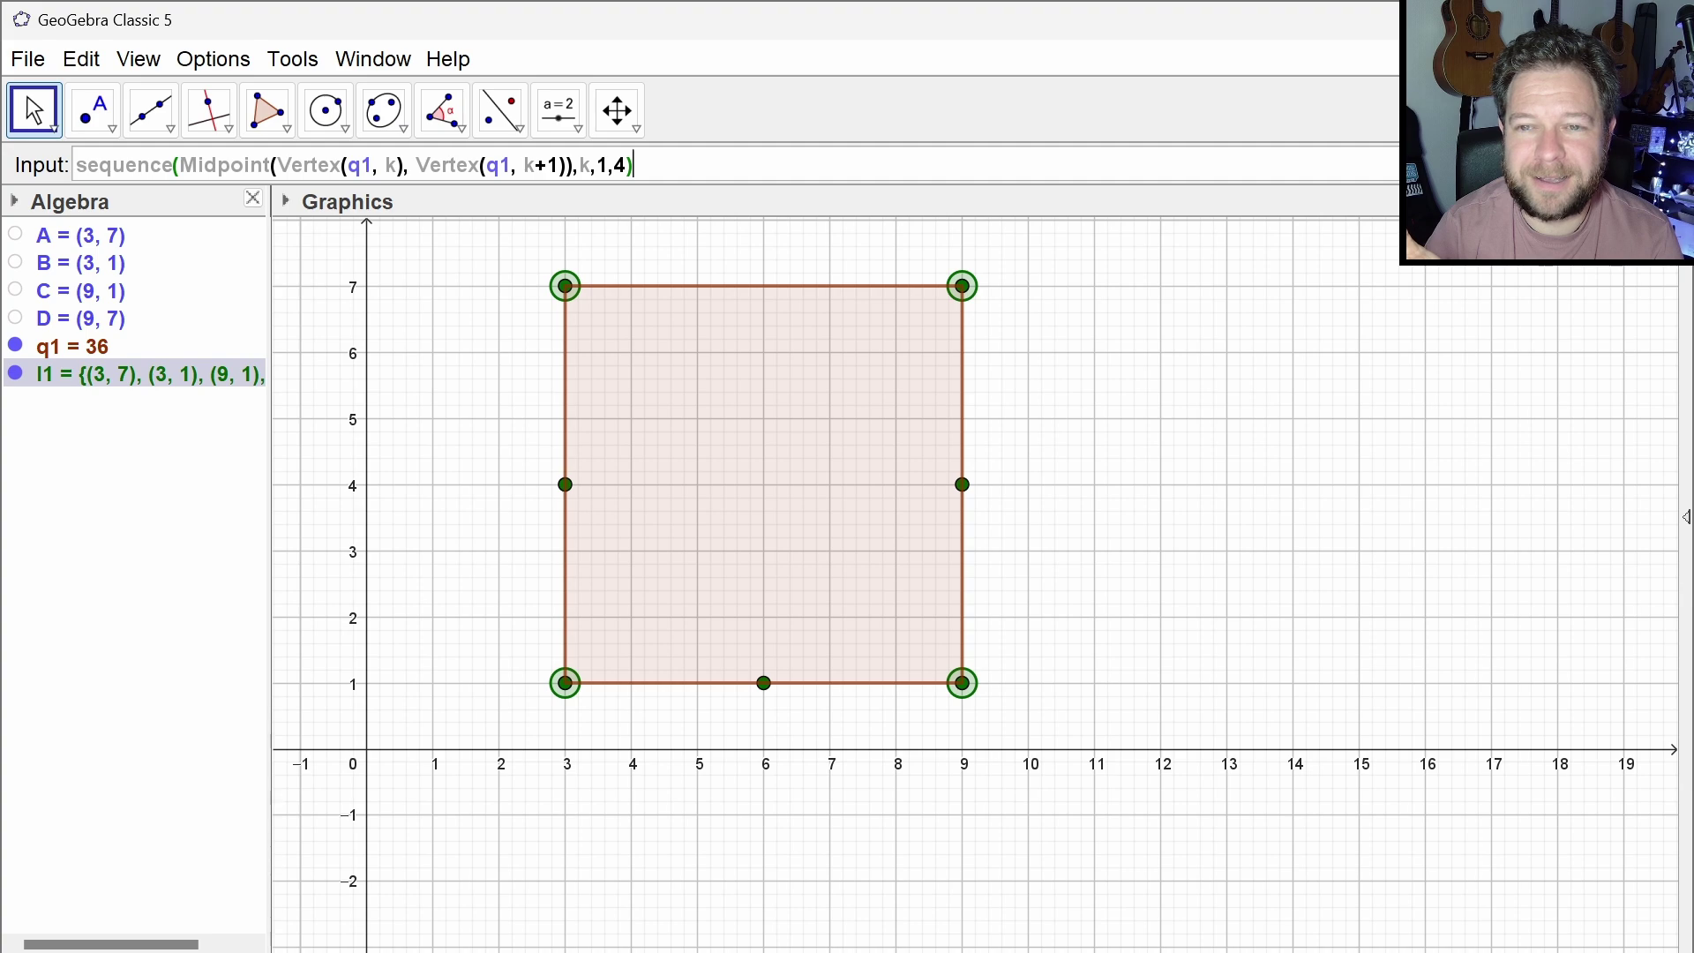
# Change the sequence's range for k to start at 0 and end at 3
pyautogui.press('Left')
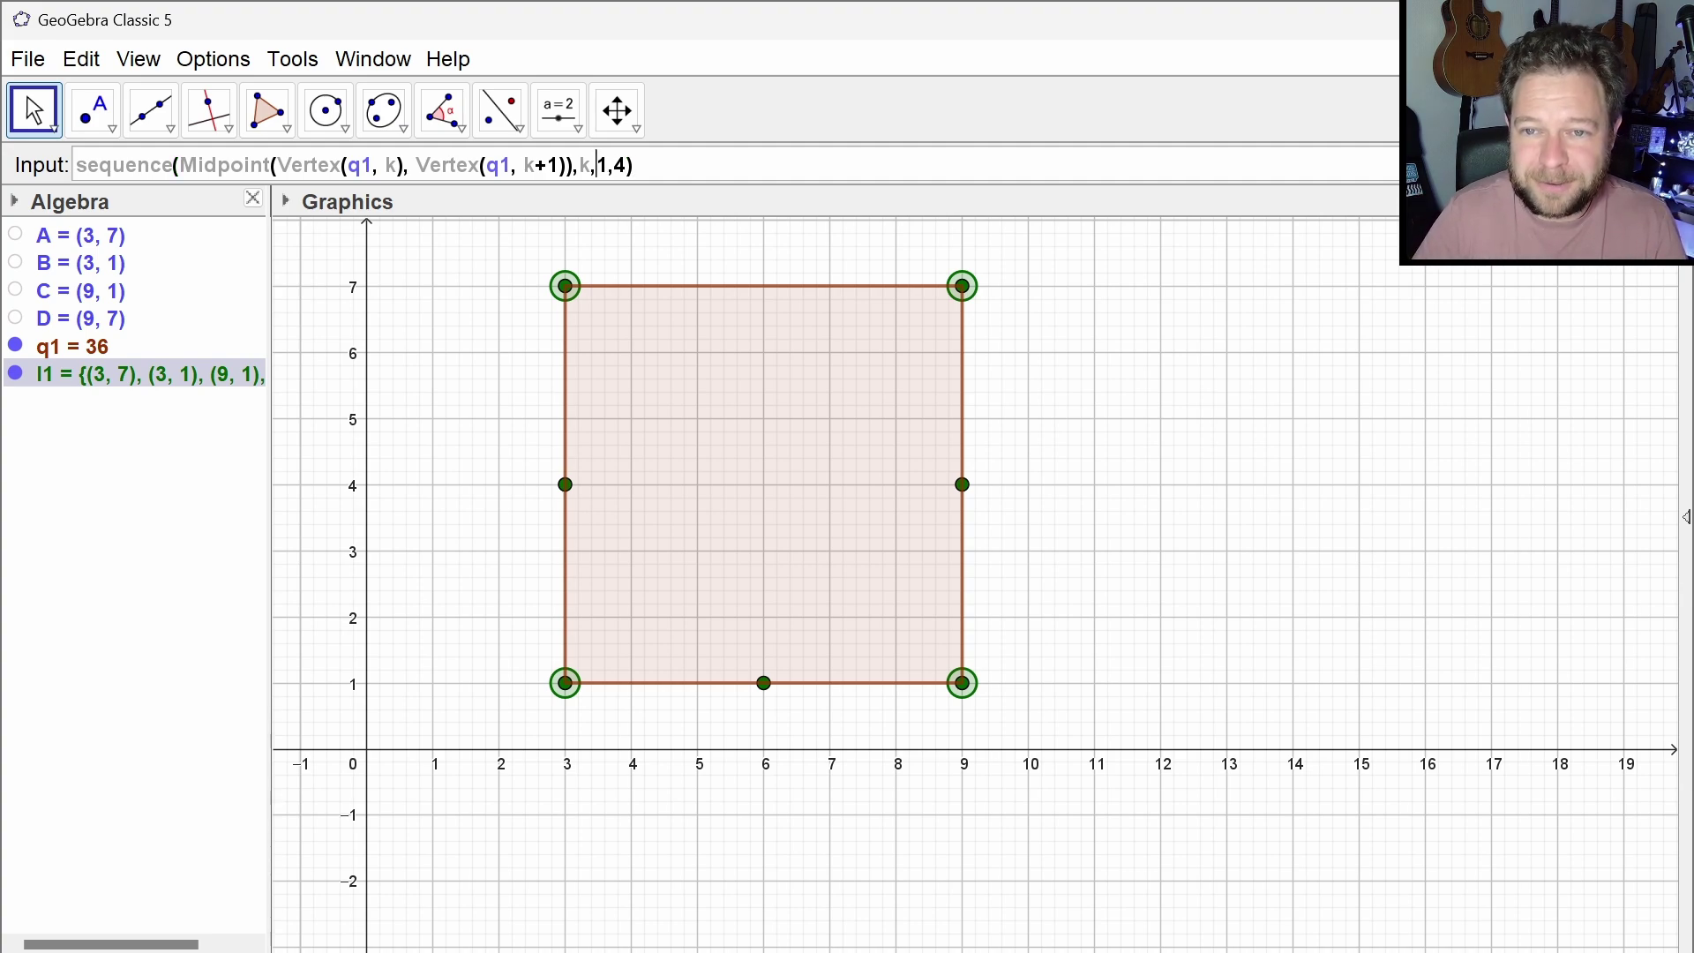
pyautogui.press('Left')
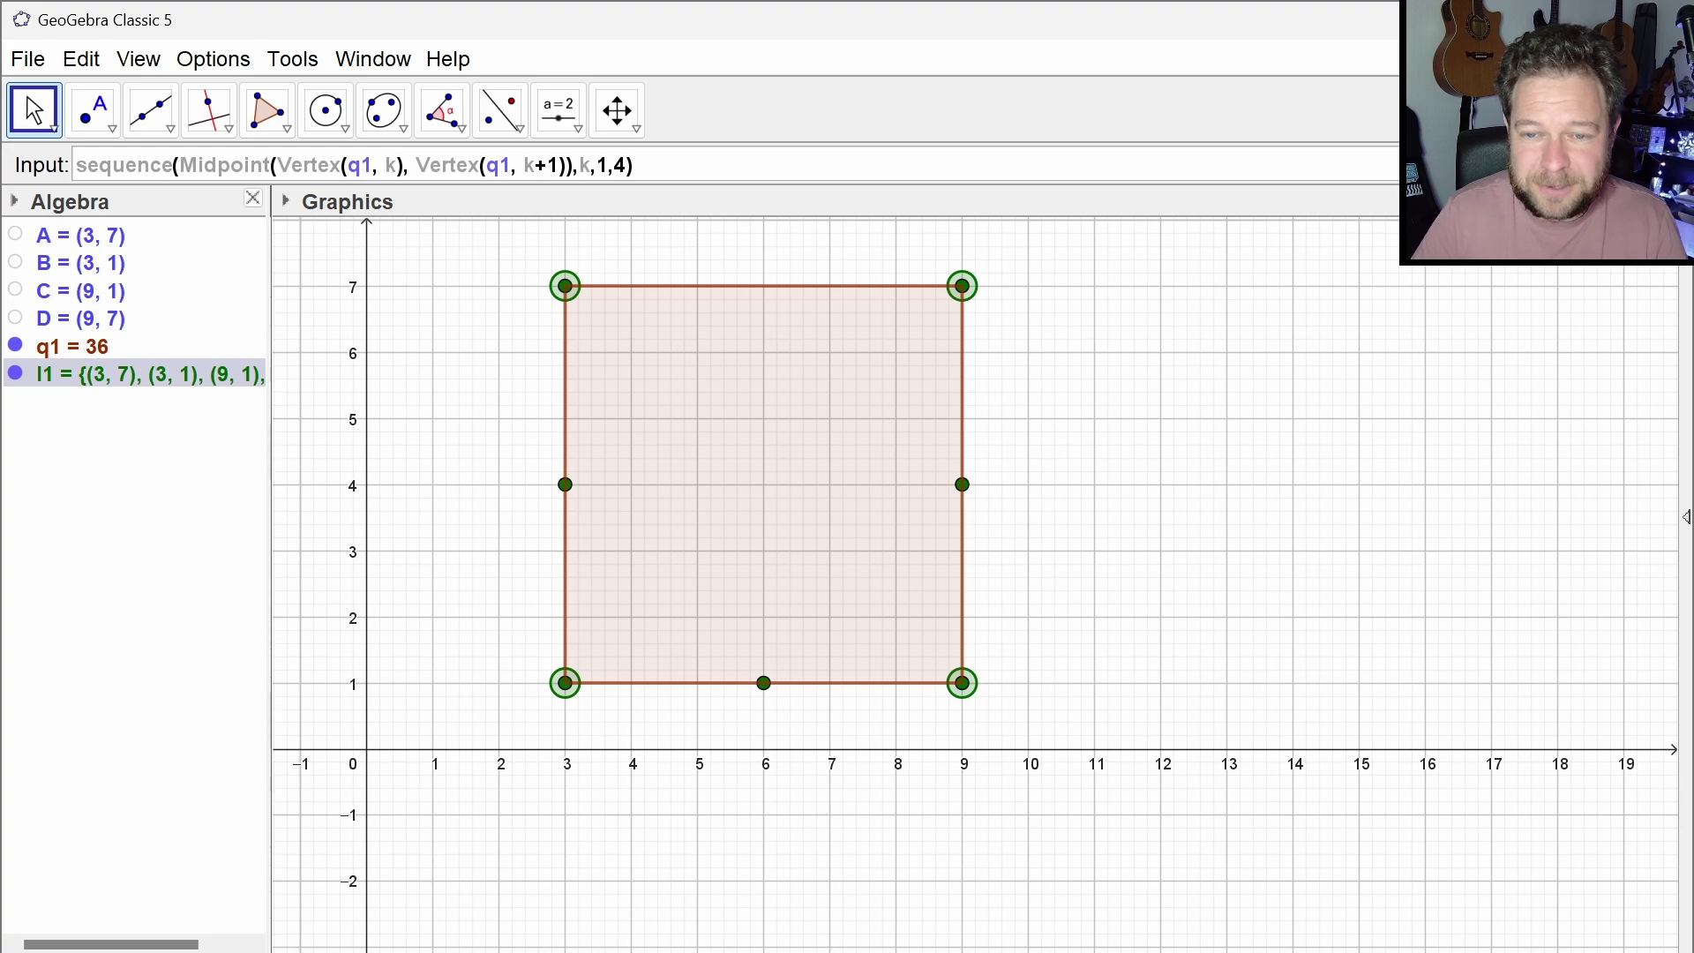
pyautogui.click(592, 165)
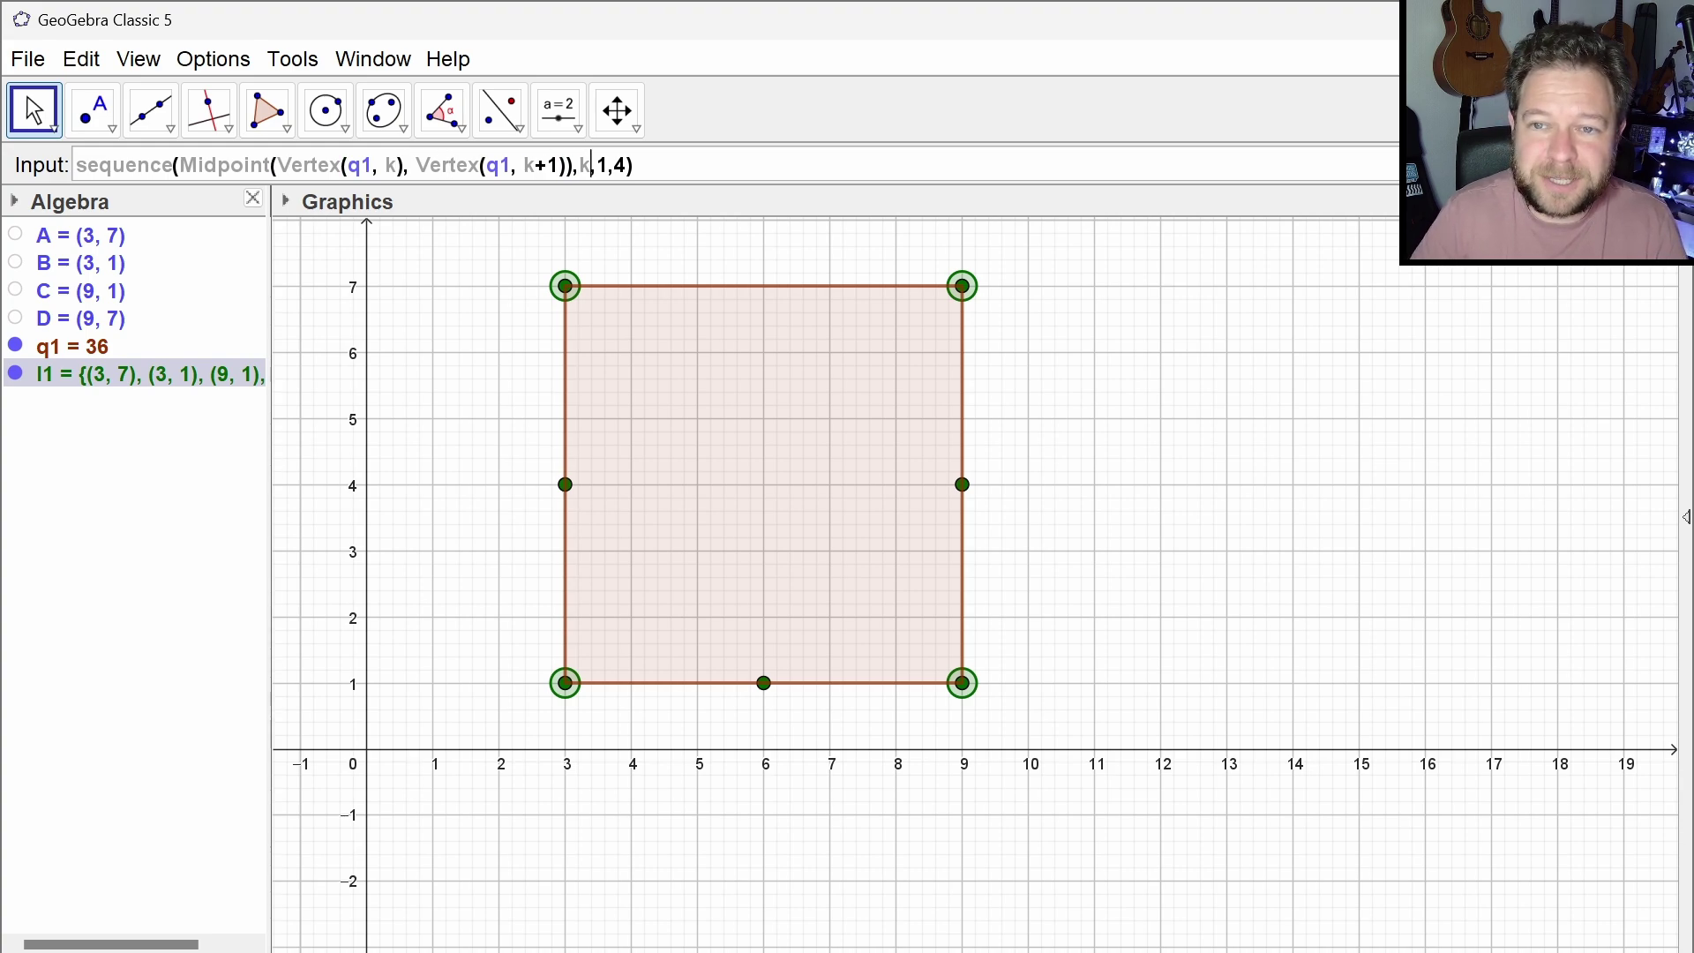
pyautogui.press('BackSpace')
pyautogui.write('0')
pyautogui.press('Right')
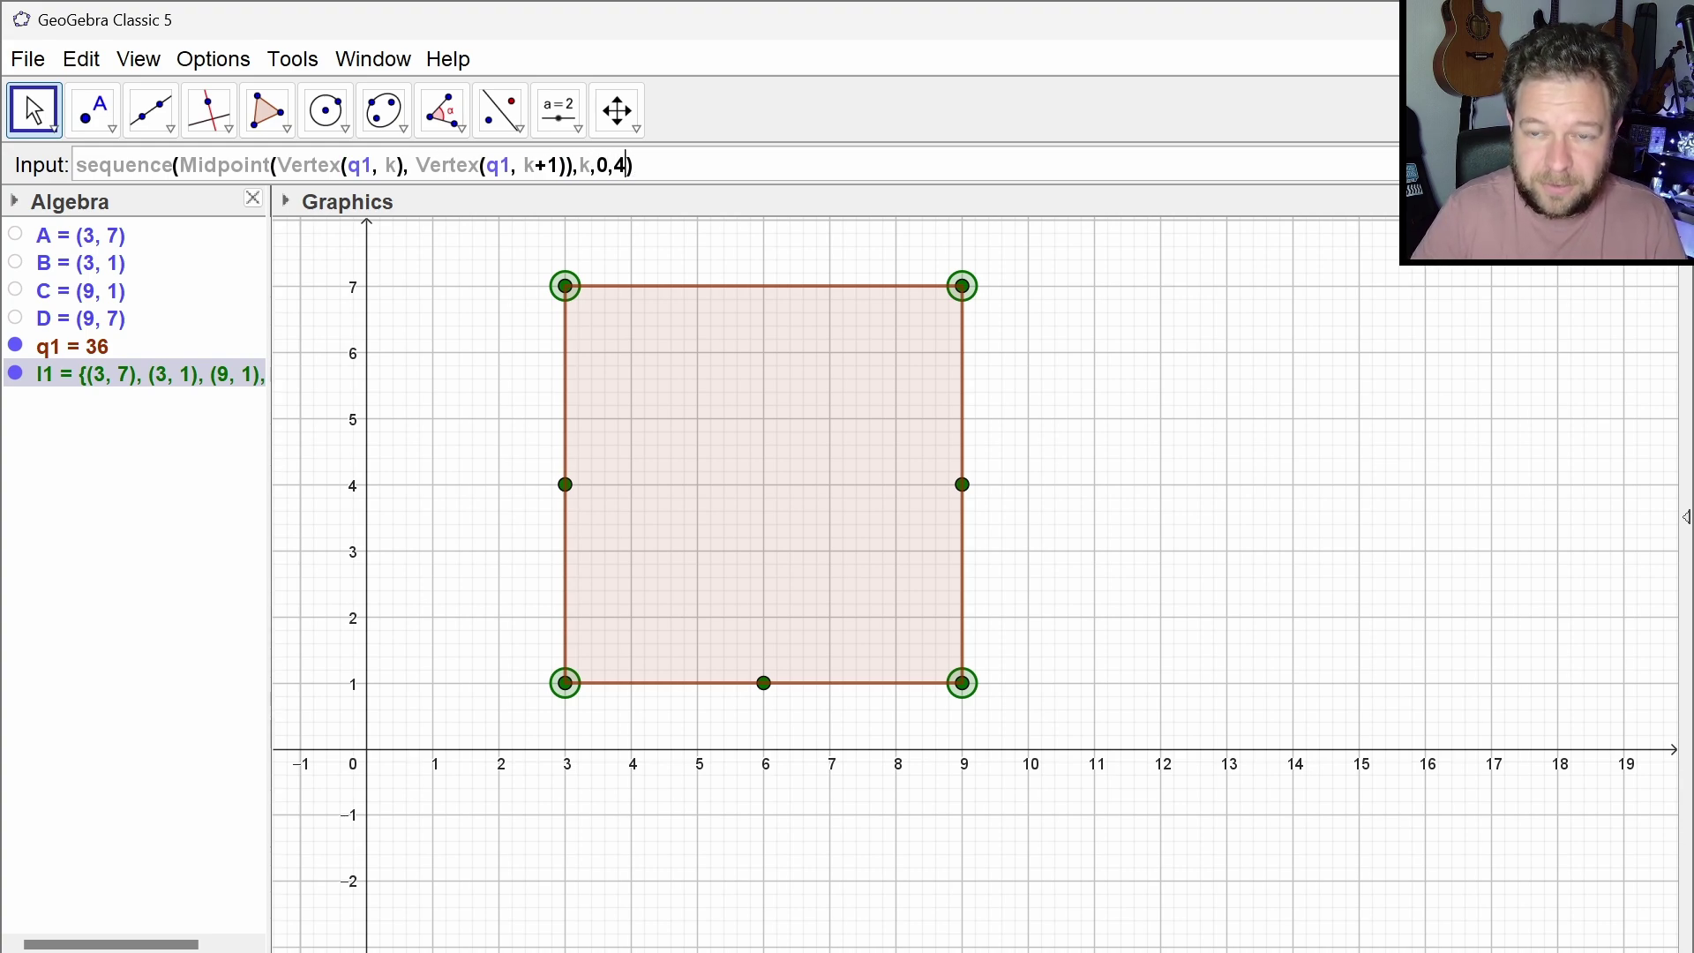
pyautogui.press('Delete')
pyautogui.write('3')
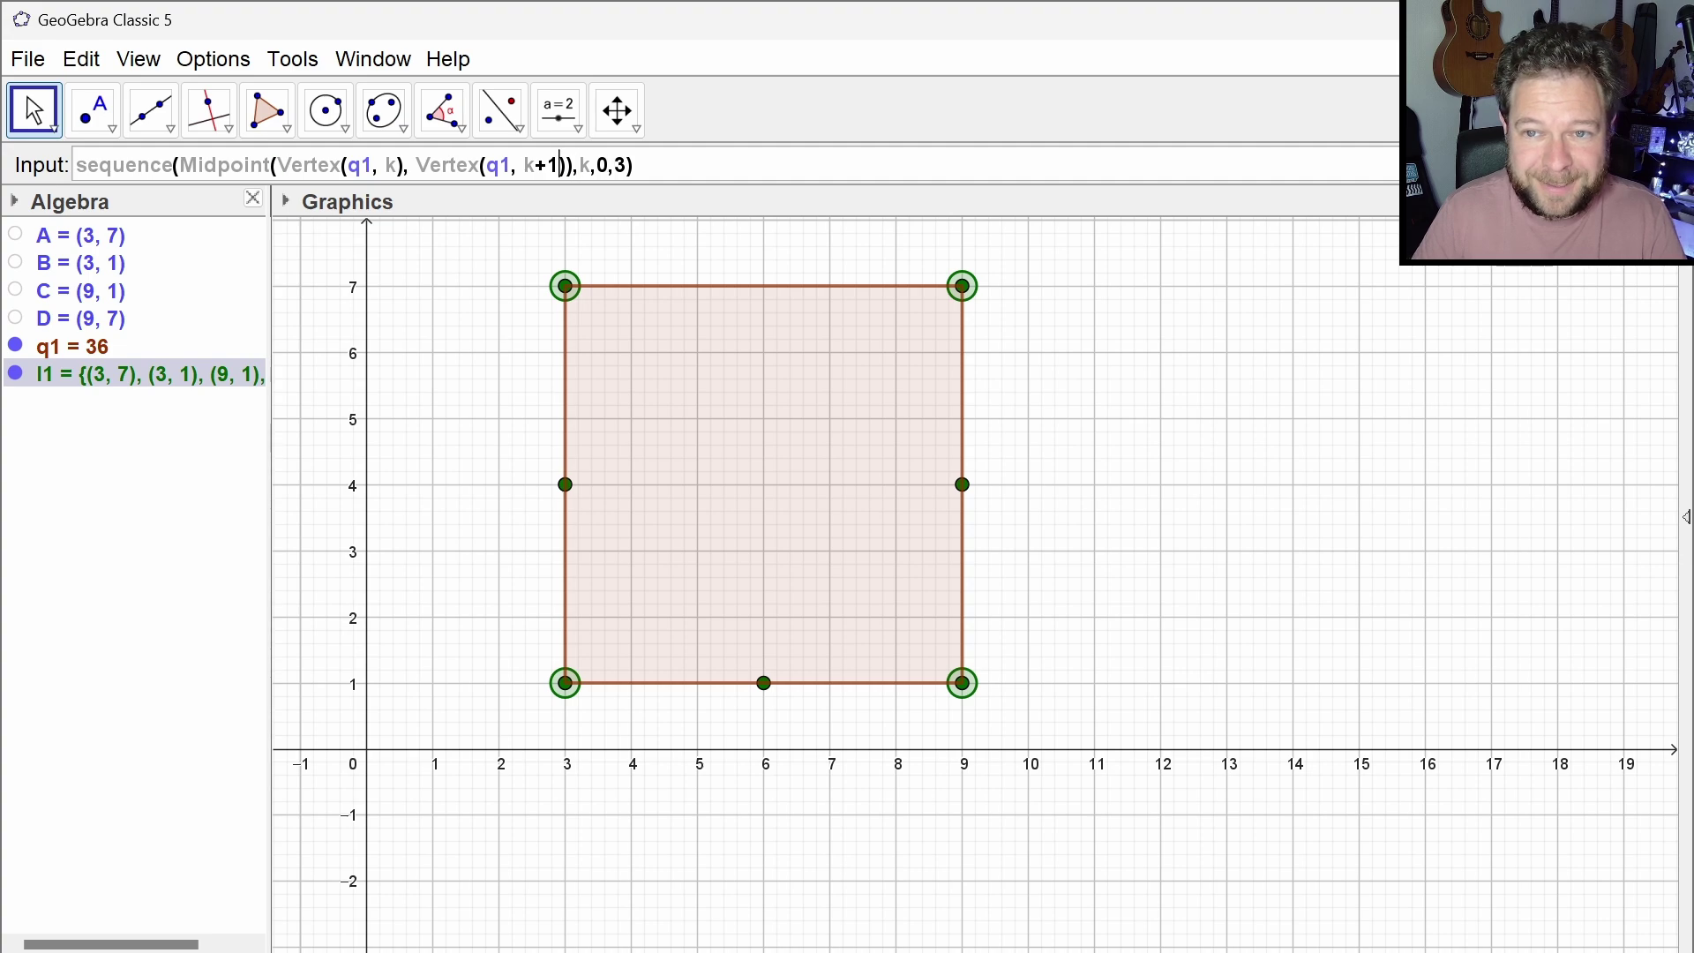
# Set the index of the first vertex in the Midpoint command to k+1
pyautogui.click(416, 165)
pyautogui.click(397, 165)
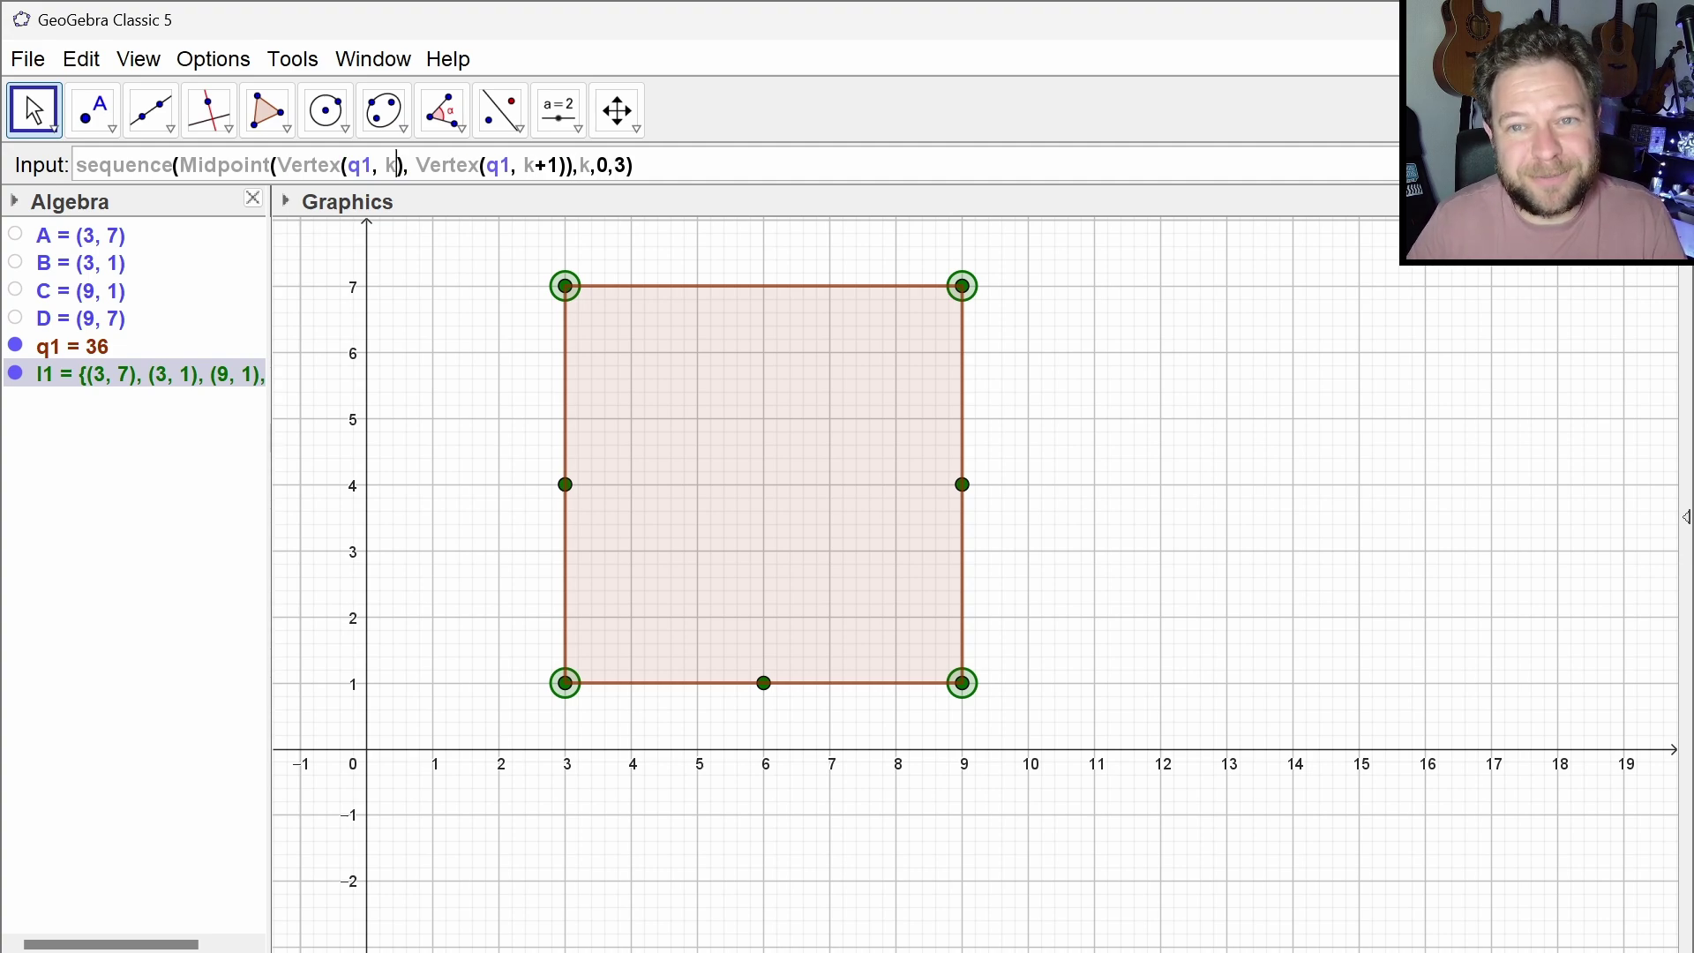
pyautogui.write('+1')
# Set the second vertex's index to mod(k+1,4)+1 and create the list of side midpoints
pyautogui.click(523, 165)
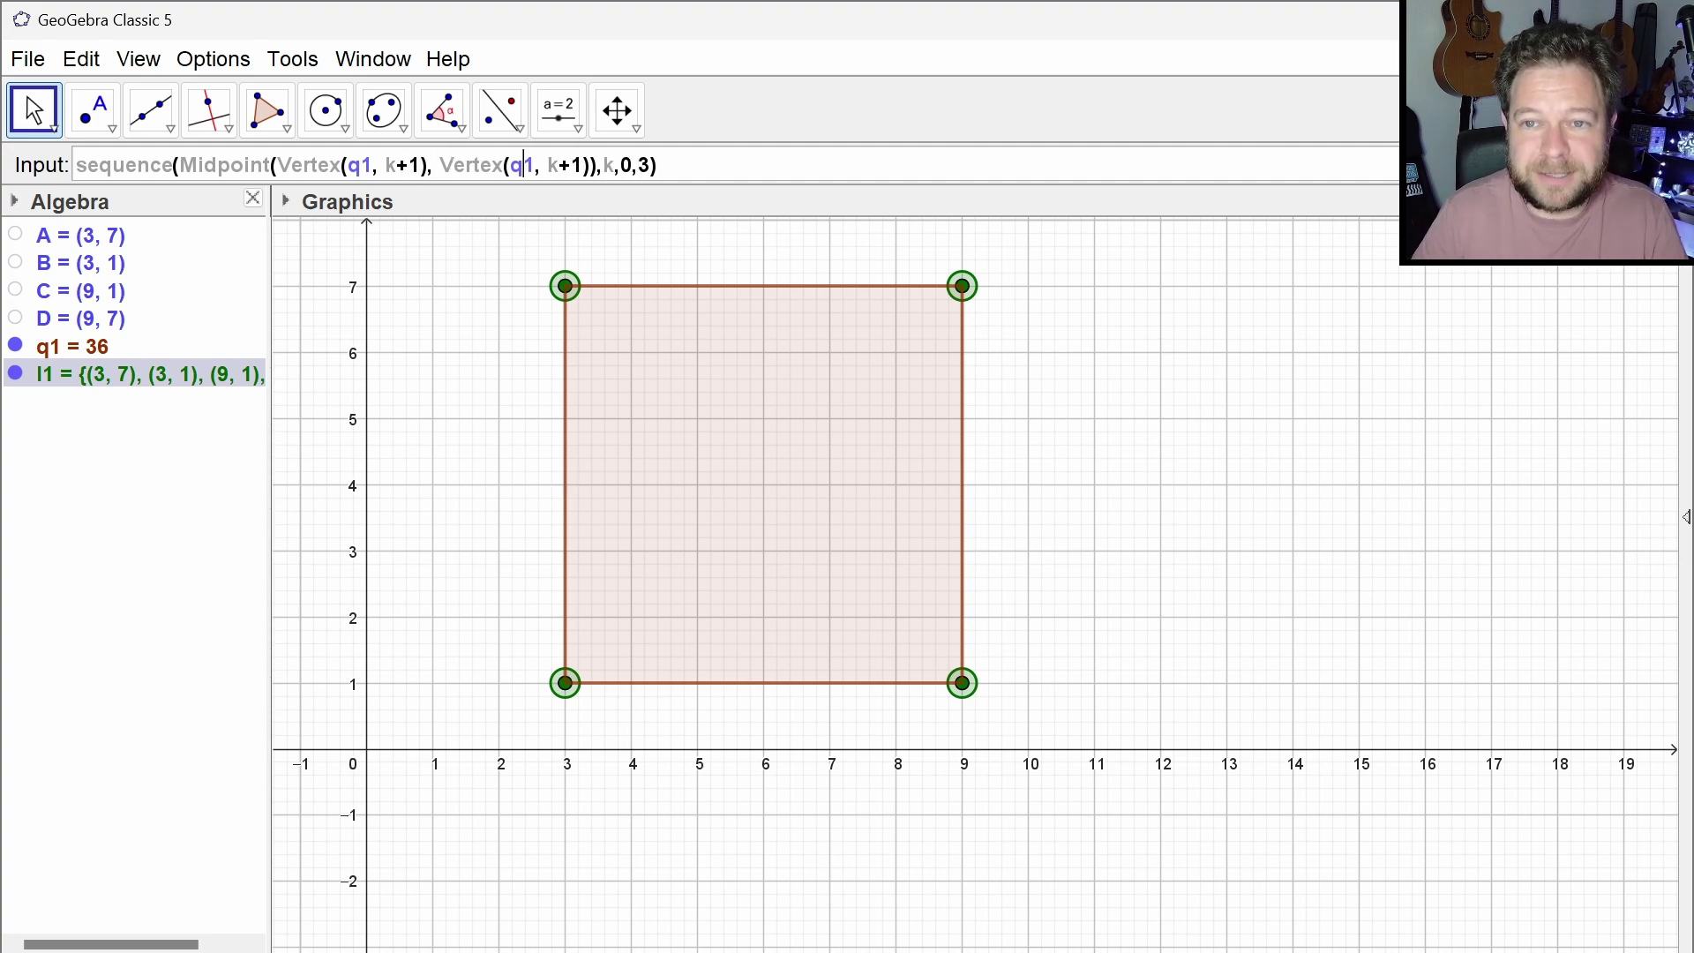
pyautogui.press('Delete')
pyautogui.write('mod(k+1')
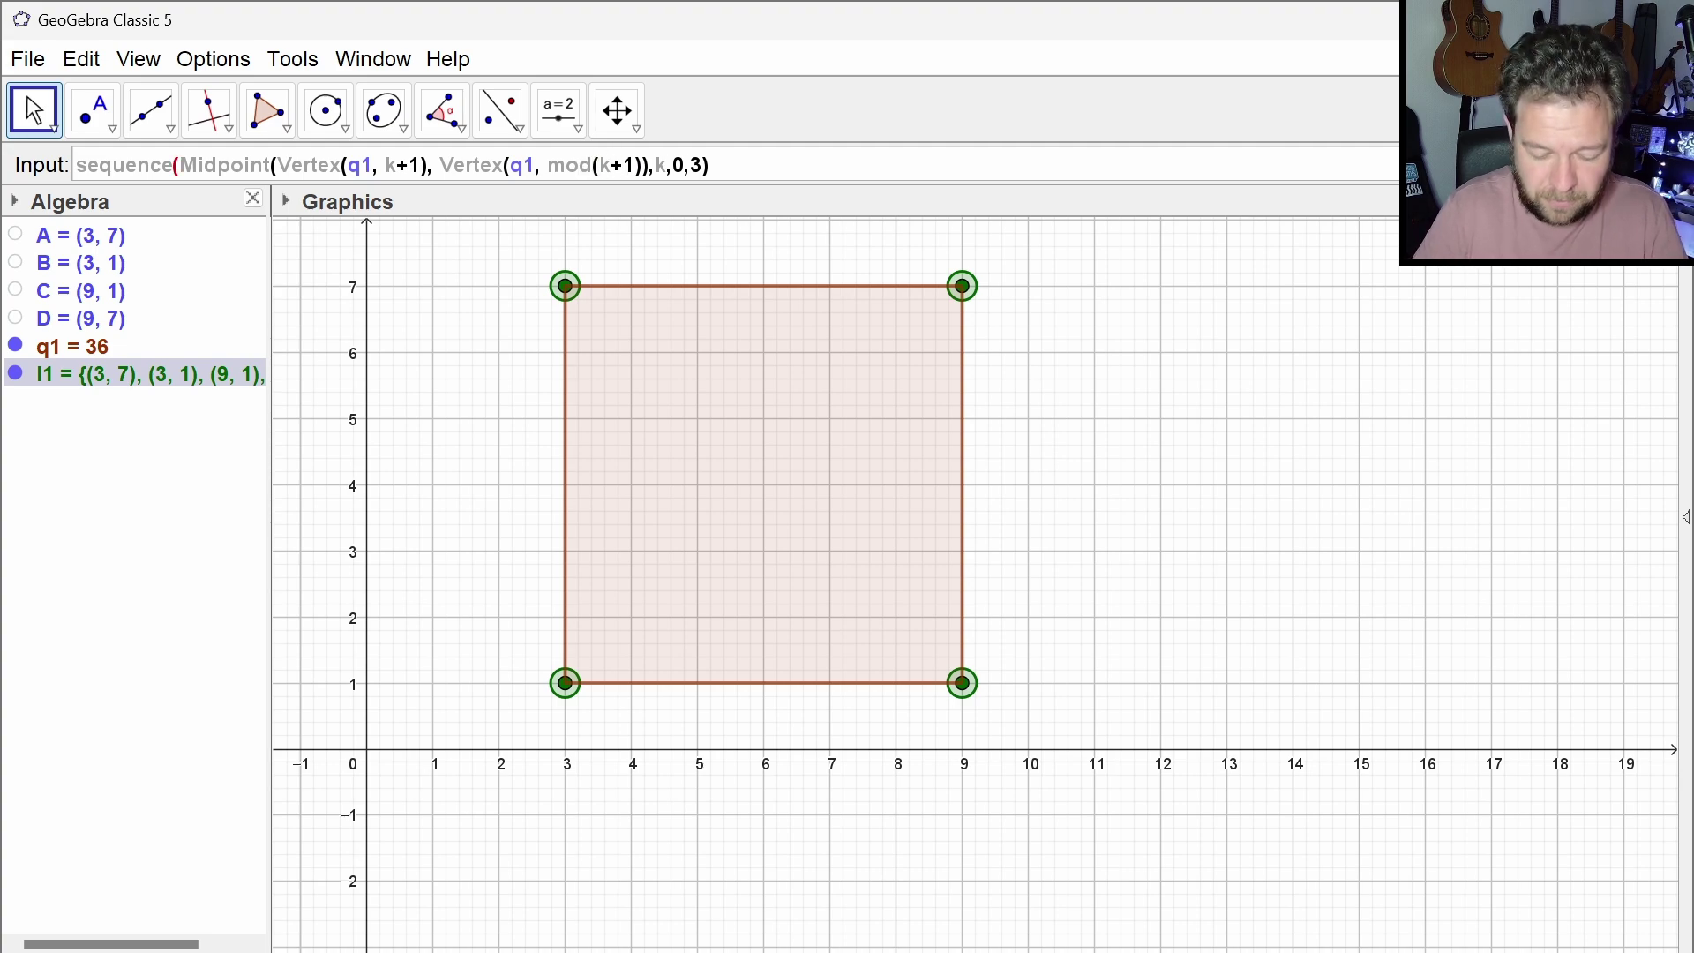
pyautogui.write(',4)')
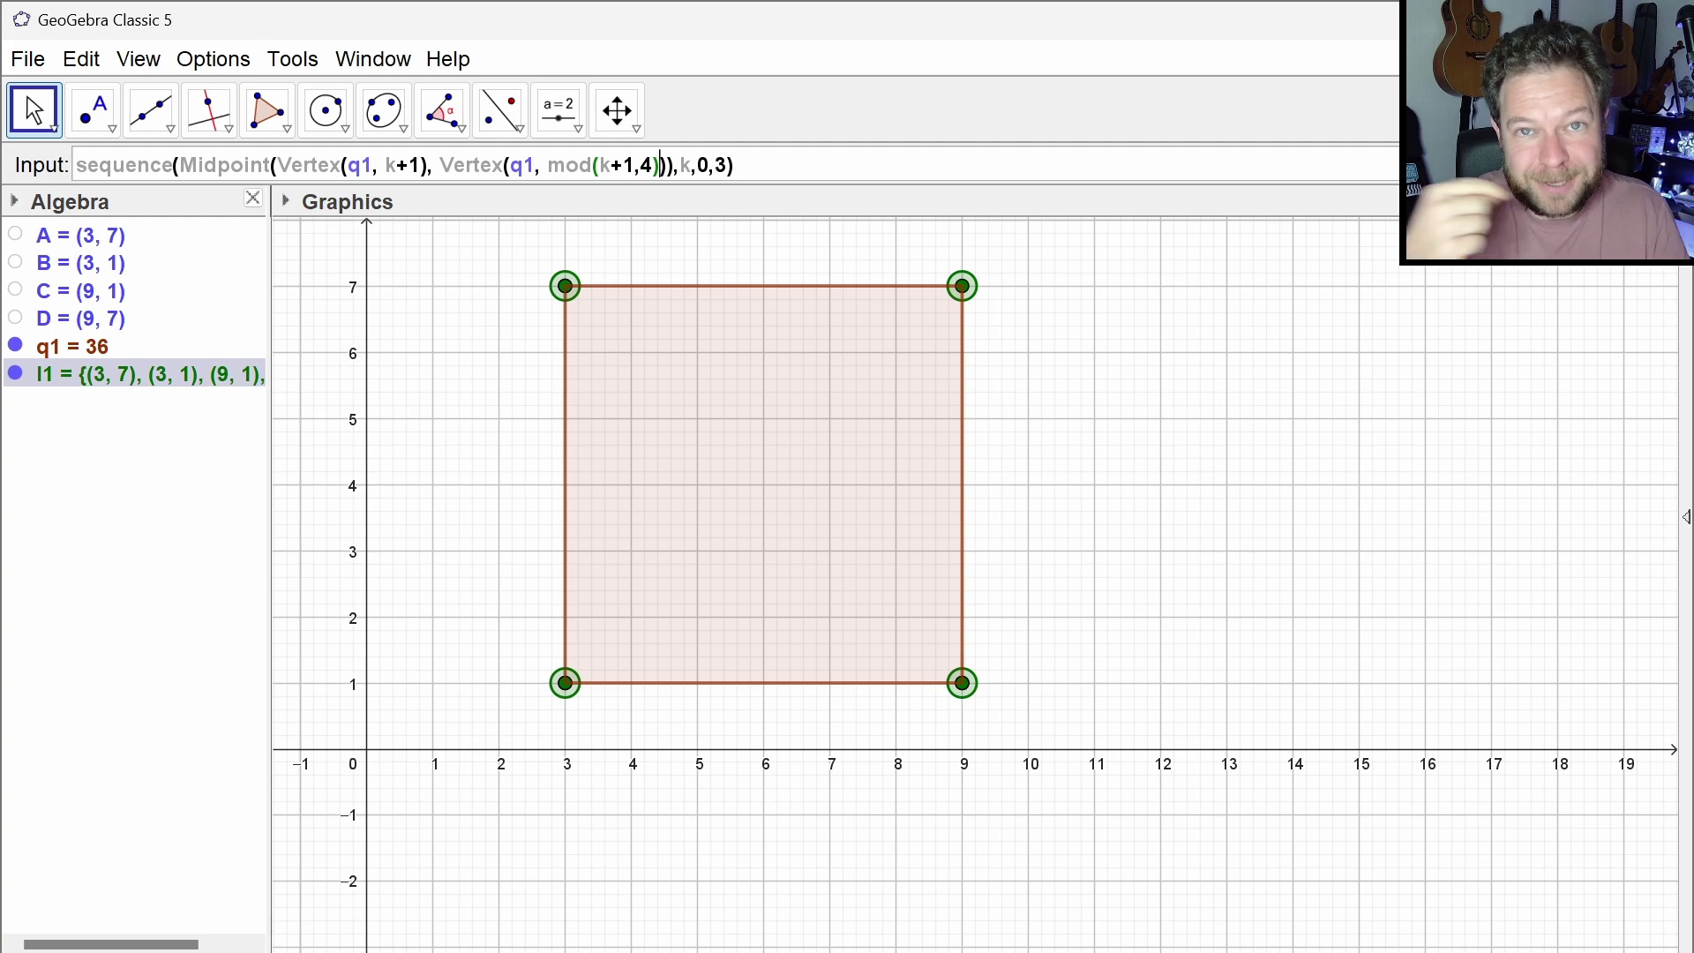
pyautogui.write('+1')
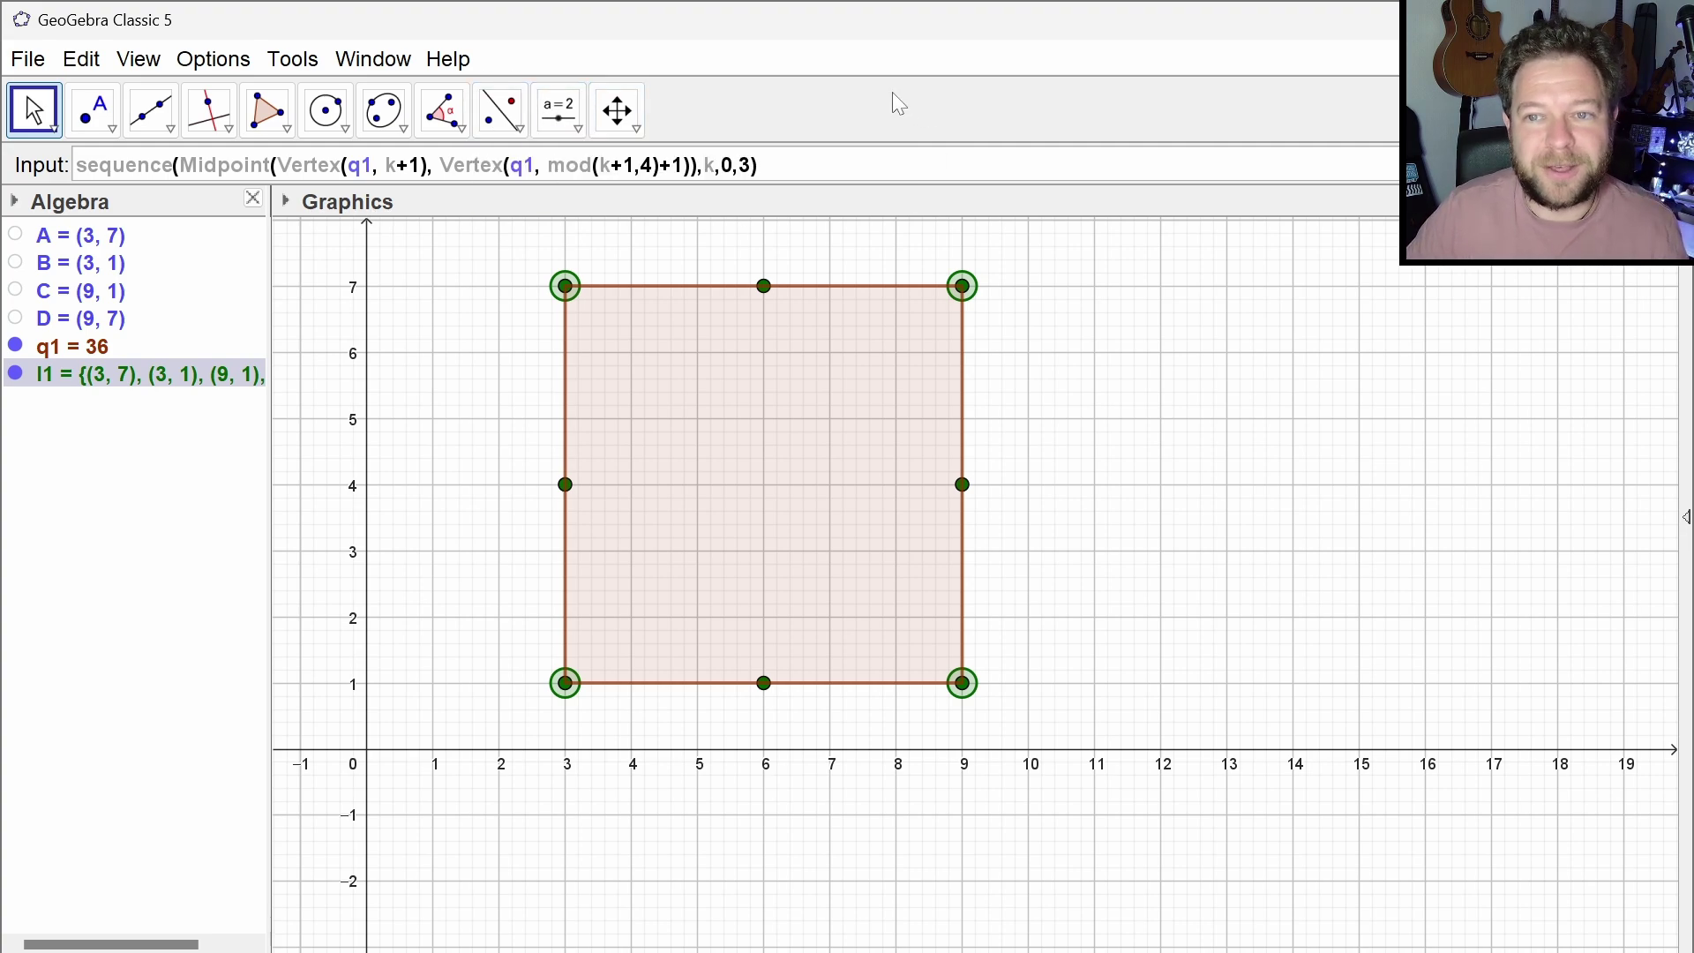
pyautogui.press('End')
pyautogui.press('Return')
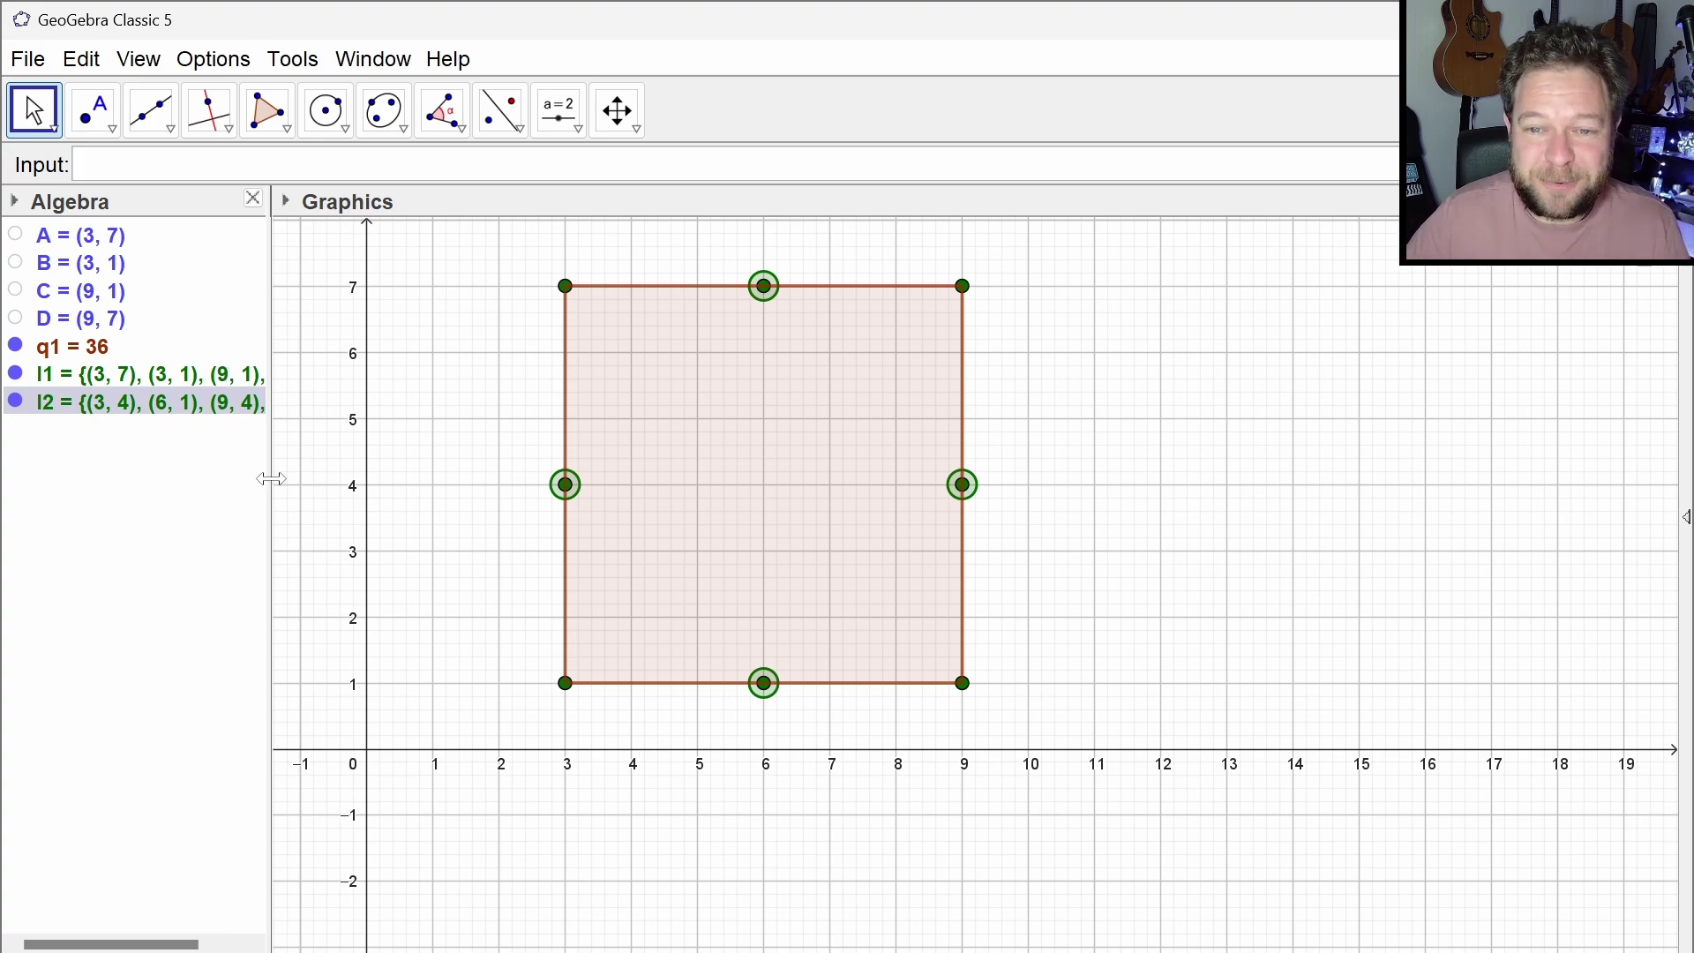
# Widen the Algebra view to show the full lists and copy the definition of the corner list l1
pyautogui.moveTo(271, 478); pyautogui.dragTo(368, 504)
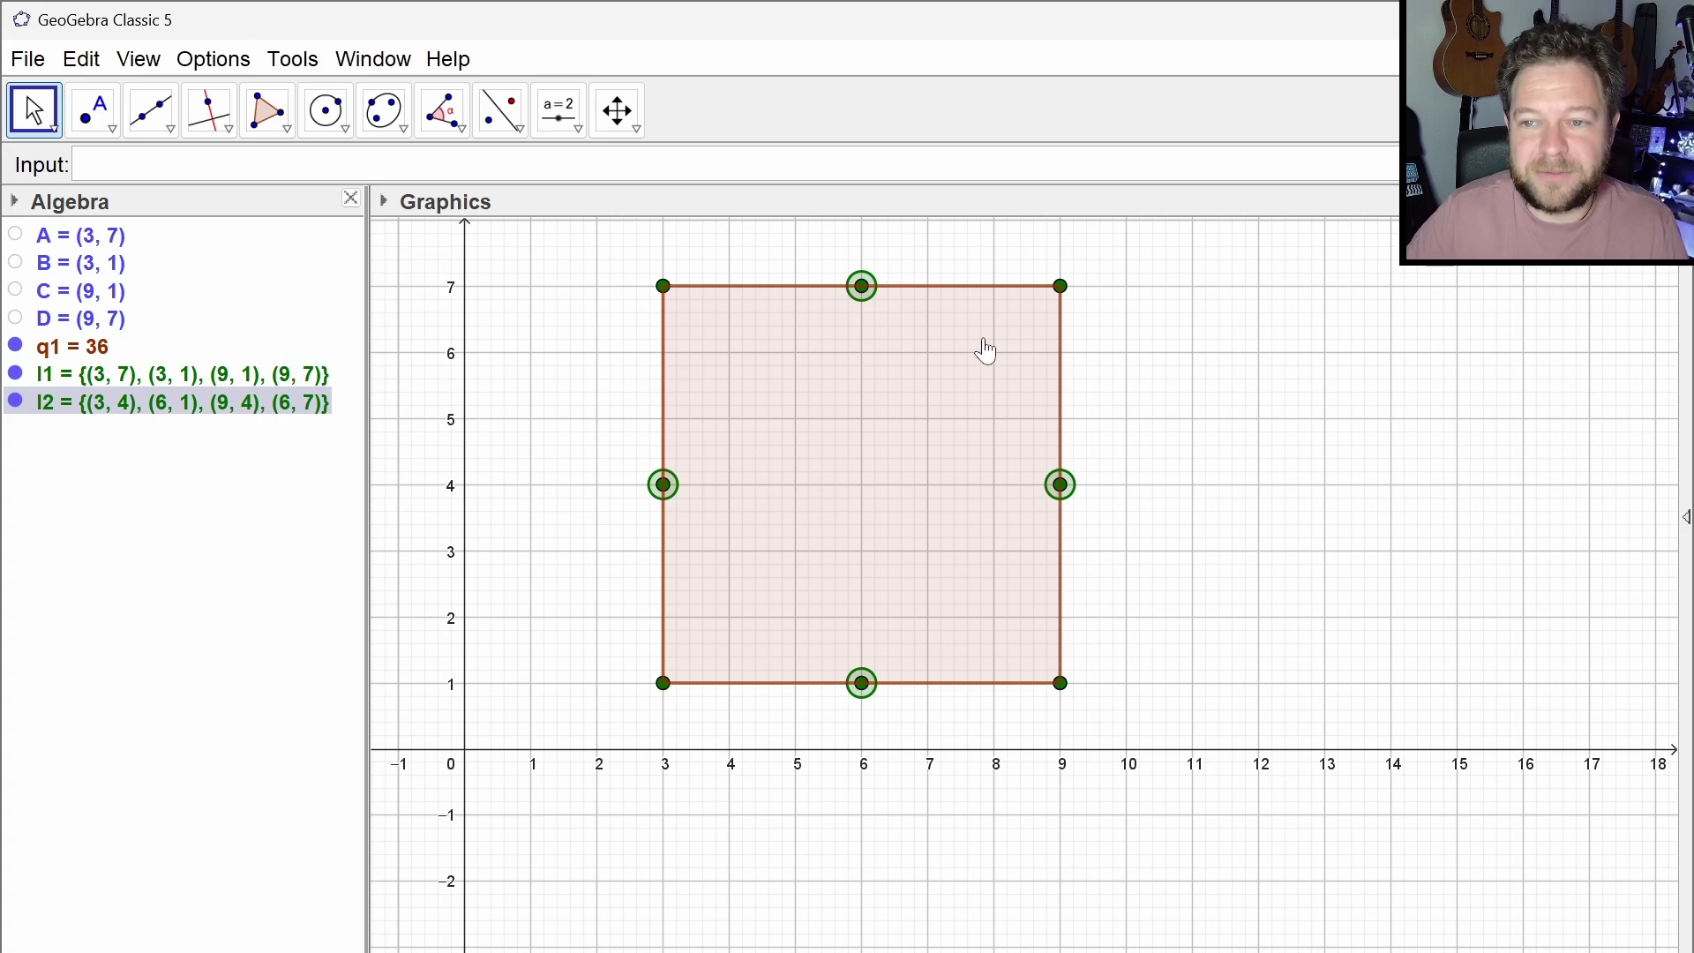
pyautogui.click(48, 461)
pyautogui.click(172, 388)
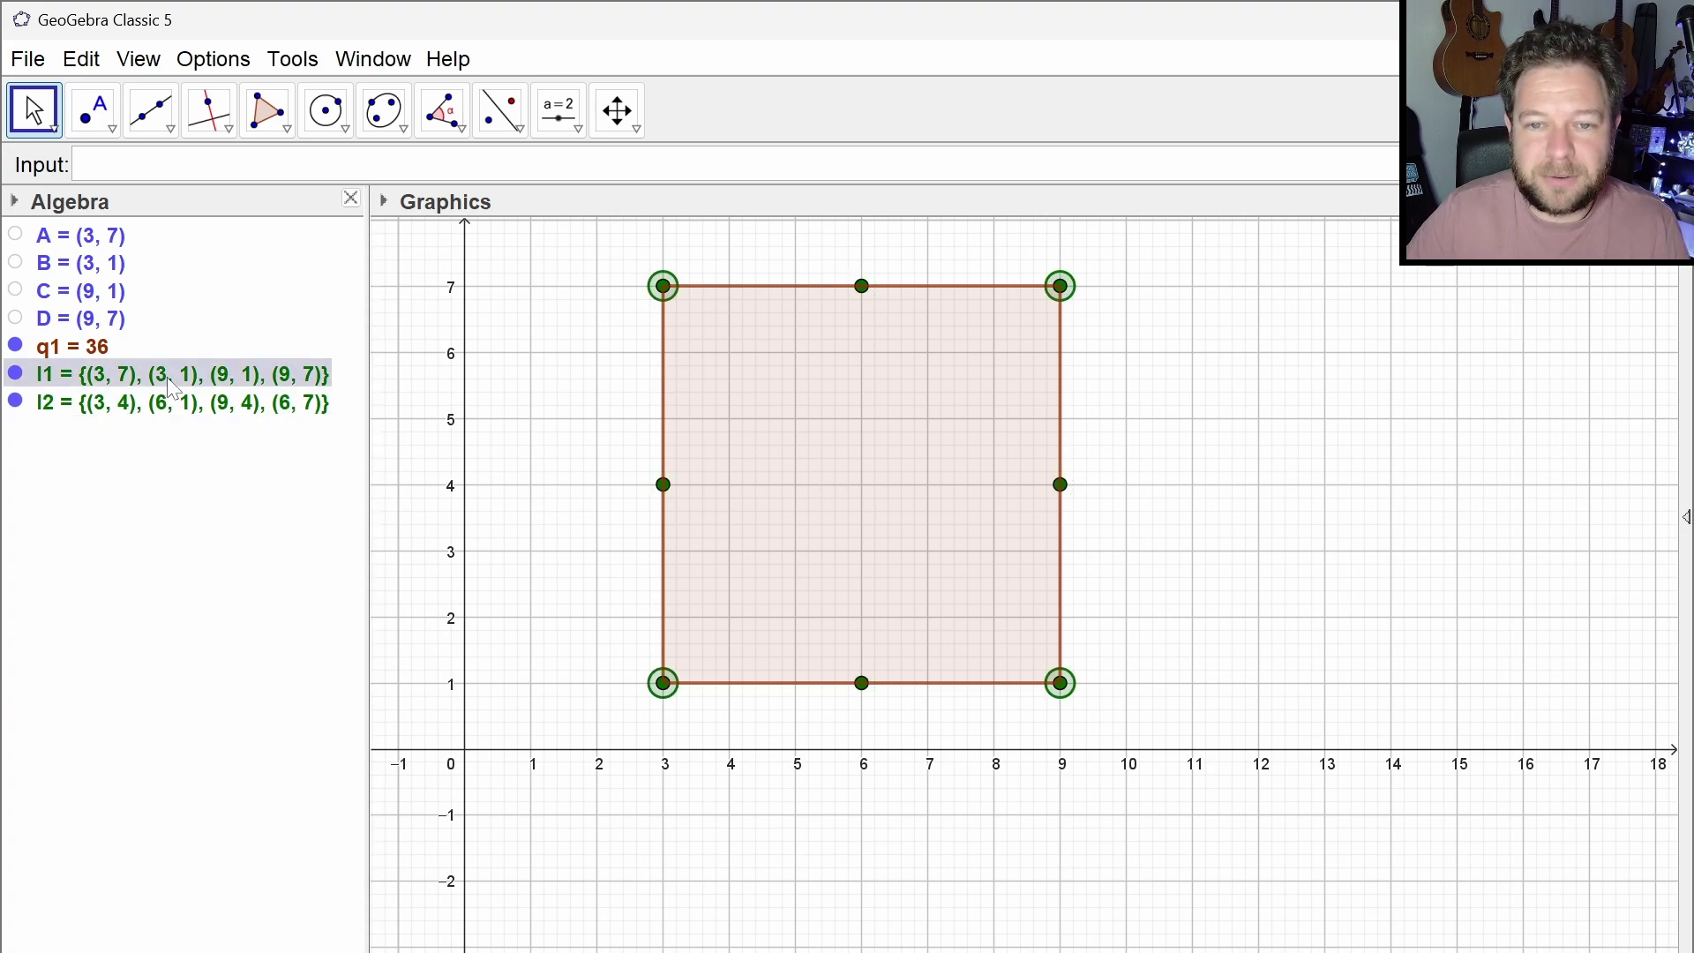
pyautogui.doubleClick(172, 389)
pyautogui.hotkey('ctrl', 'a')
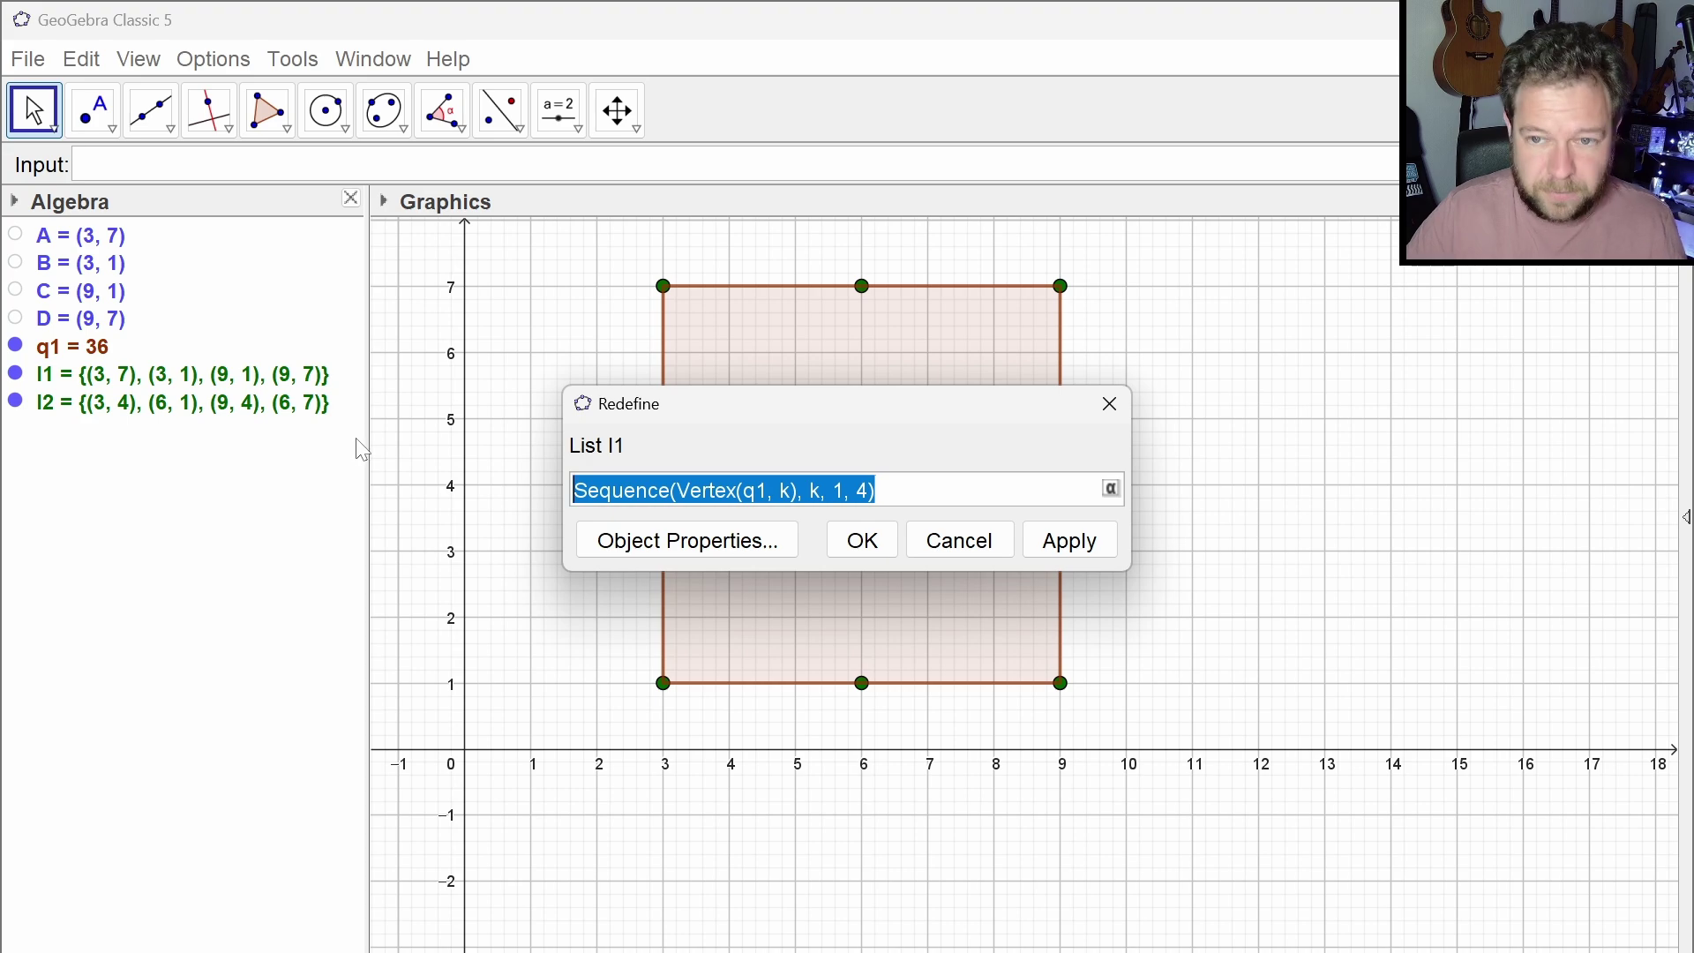
pyautogui.hotkey('ctrl', 'c')
pyautogui.press('Escape')
pyautogui.write('join')
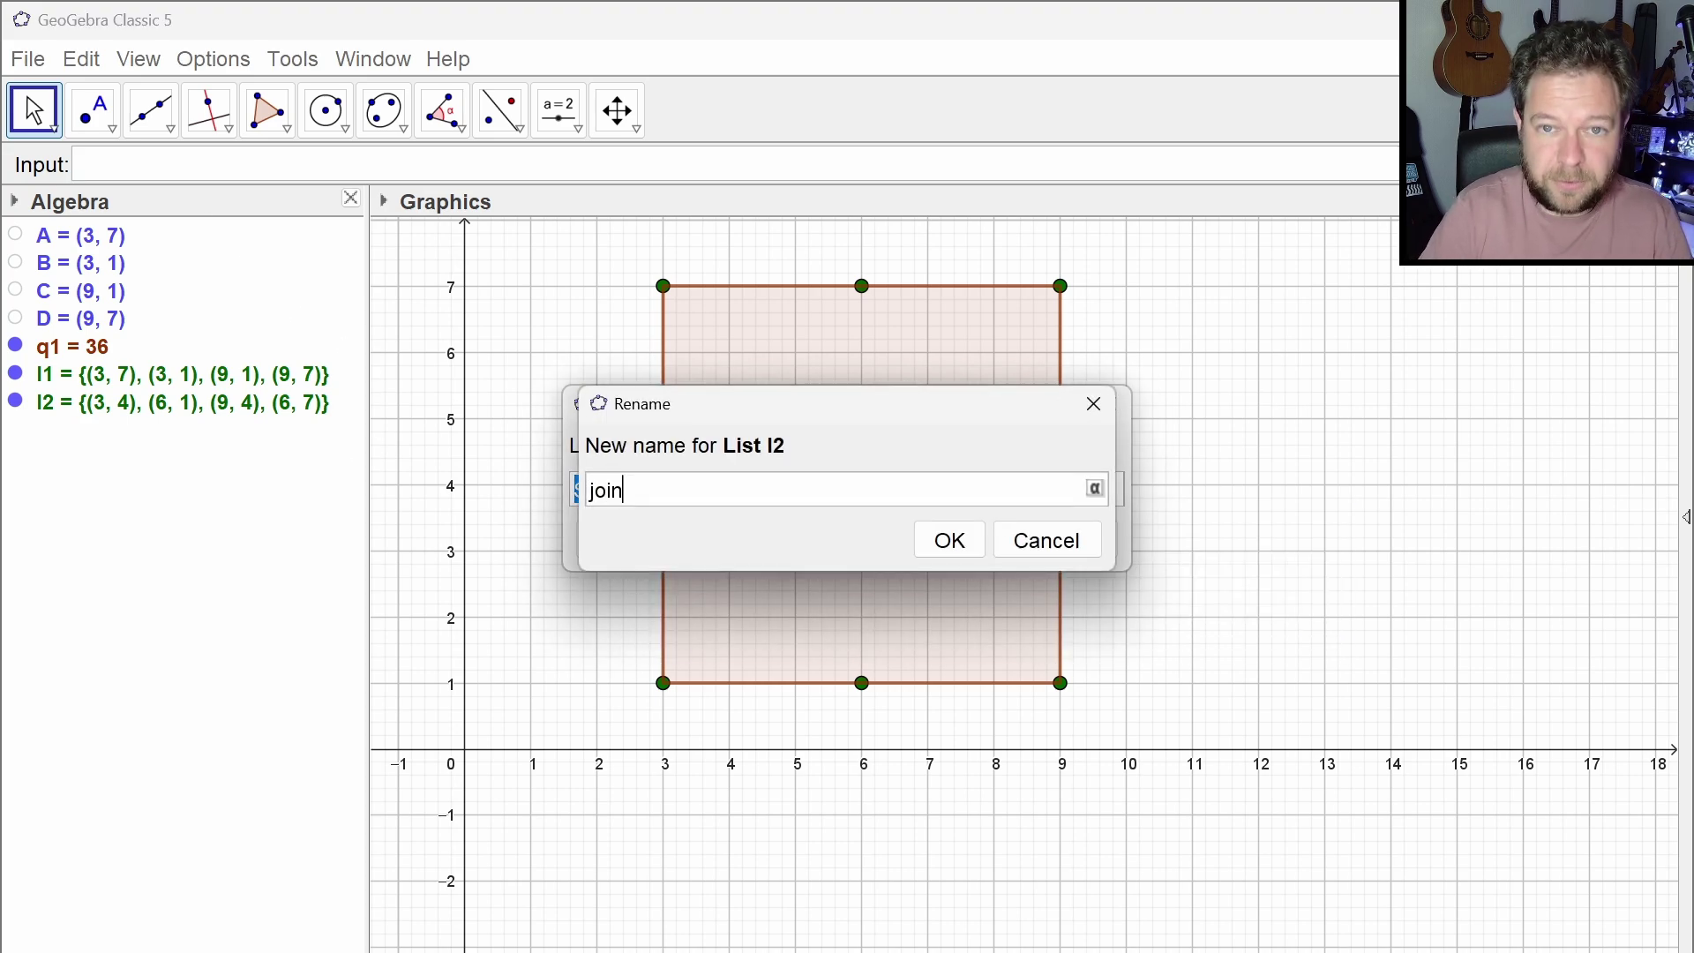
pyautogui.press('Escape')
pyautogui.click(924, 547)
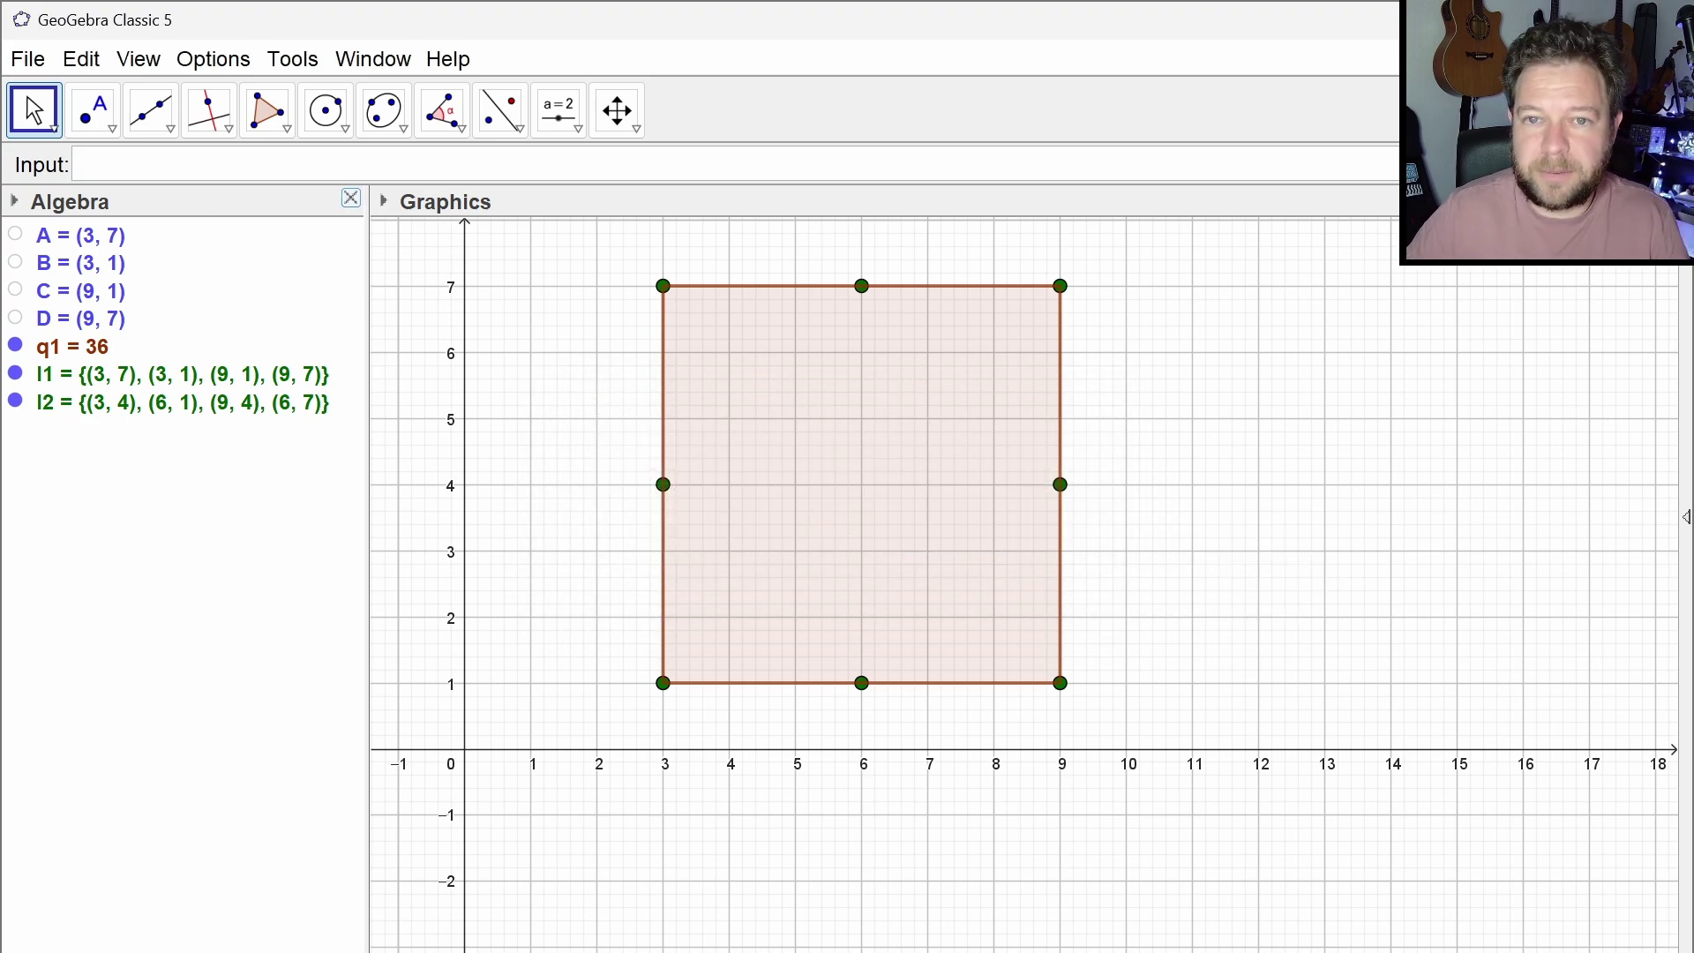
# Start a Join command for several lists and paste the corner sequence as its first list
pyautogui.click(114, 165)
pyautogui.write('join')
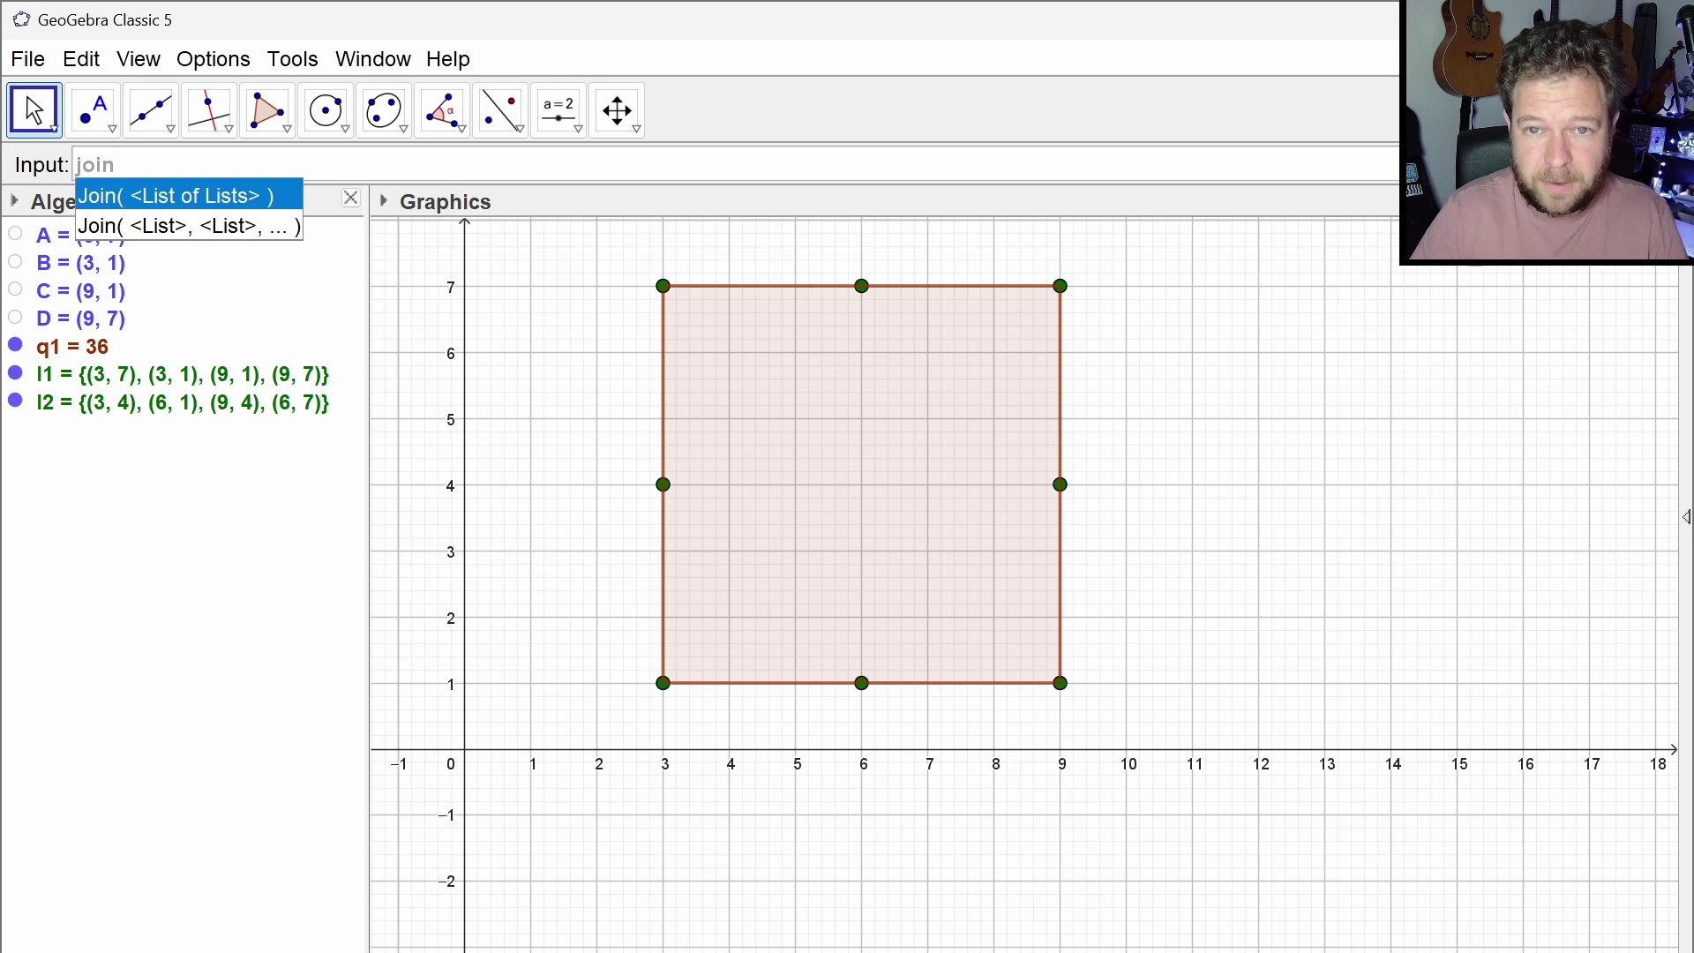
pyautogui.press('Down')
pyautogui.press('Return')
pyautogui.hotkey('ctrl', 'v')
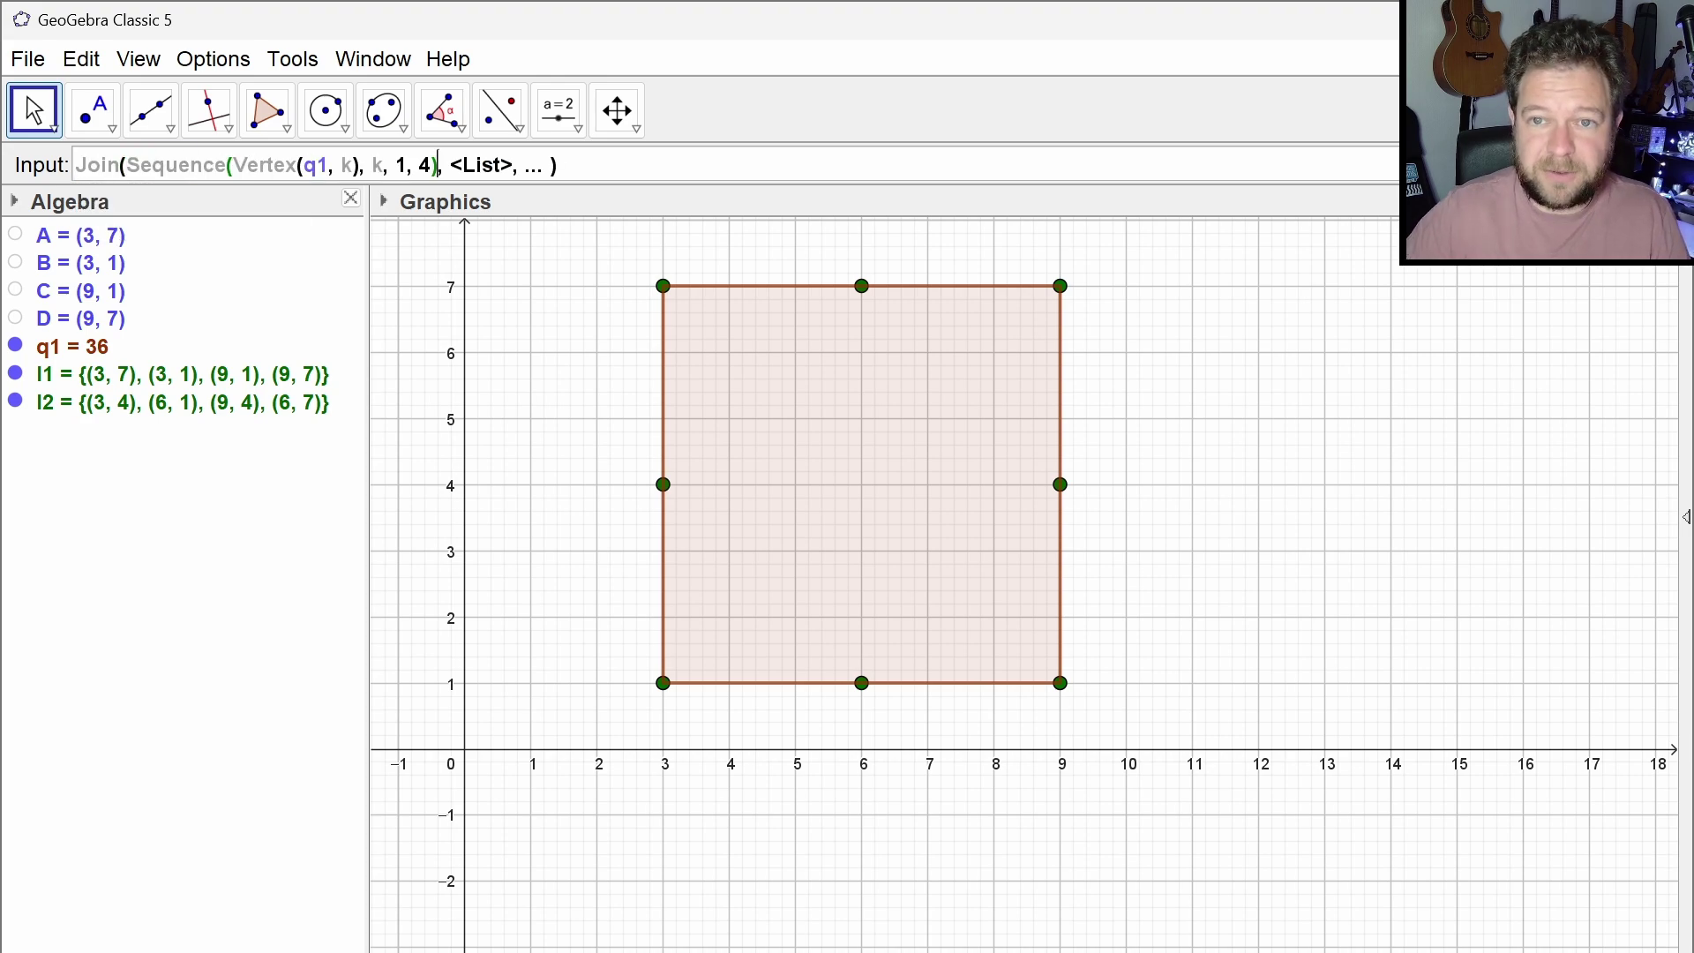
# Replace the remaining Join placeholders with the definition of midpoint list l2 and create the combined list
pyautogui.doubleClick(245, 404)
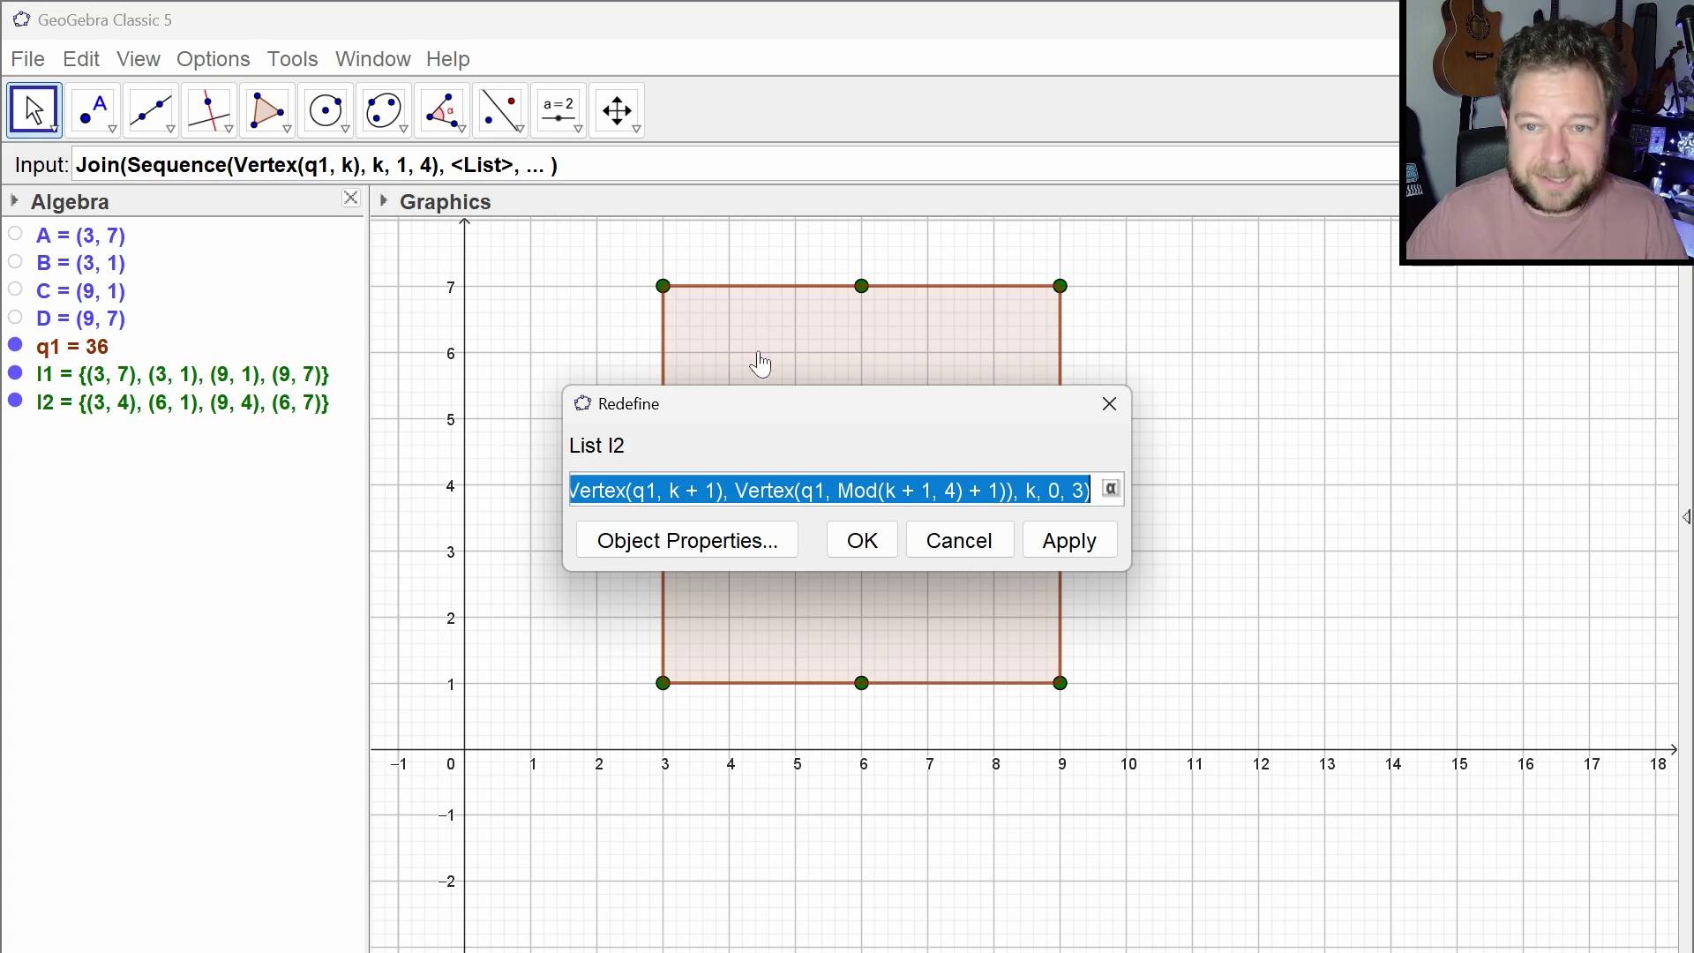
pyautogui.click(472, 165)
pyautogui.moveTo(493, 165); pyautogui.dragTo(545, 165)
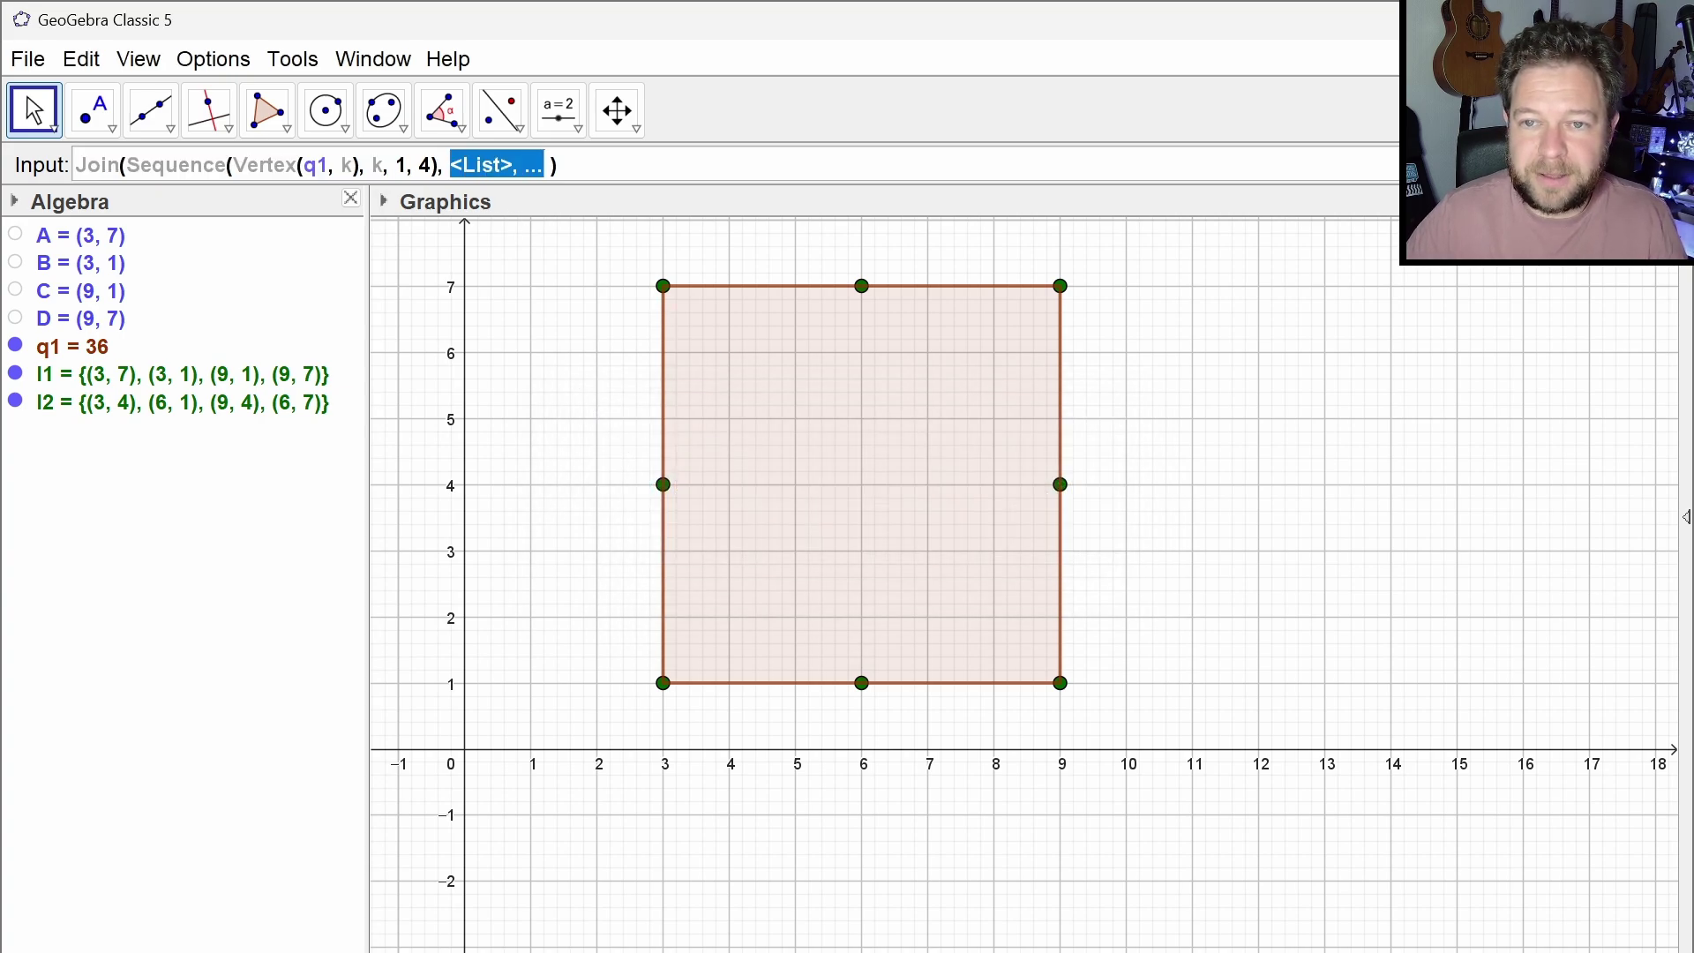
pyautogui.press('BackSpace')
pyautogui.hotkey('ctrl', 'v')
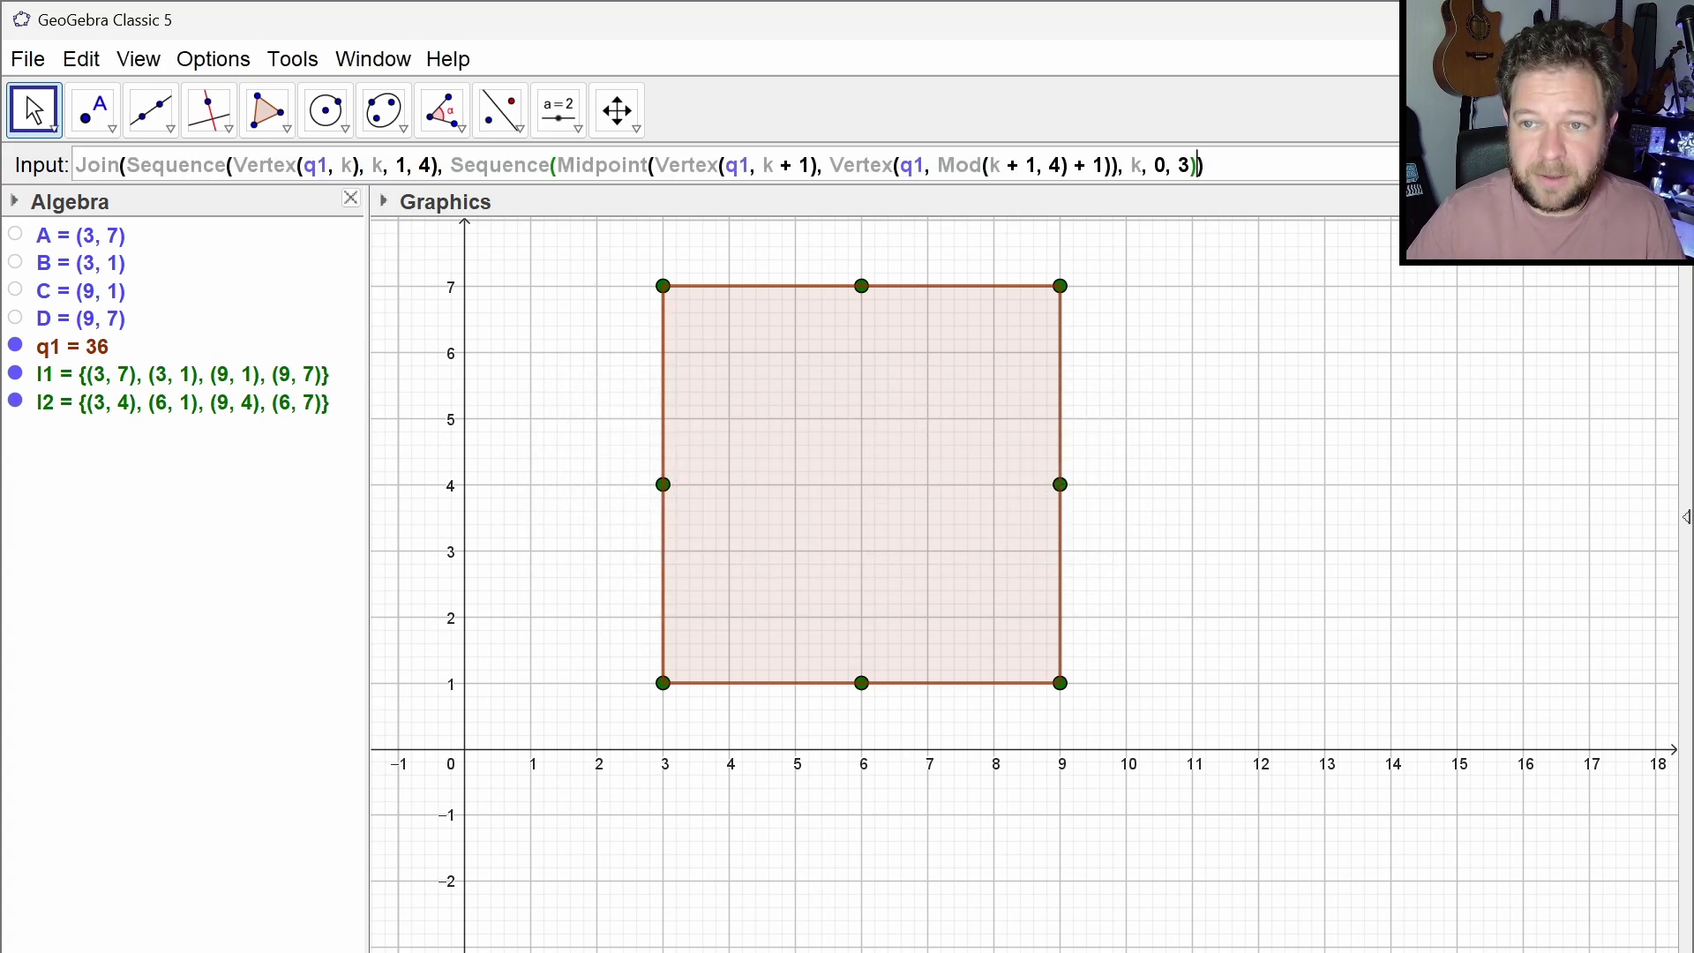
pyautogui.press('Return')
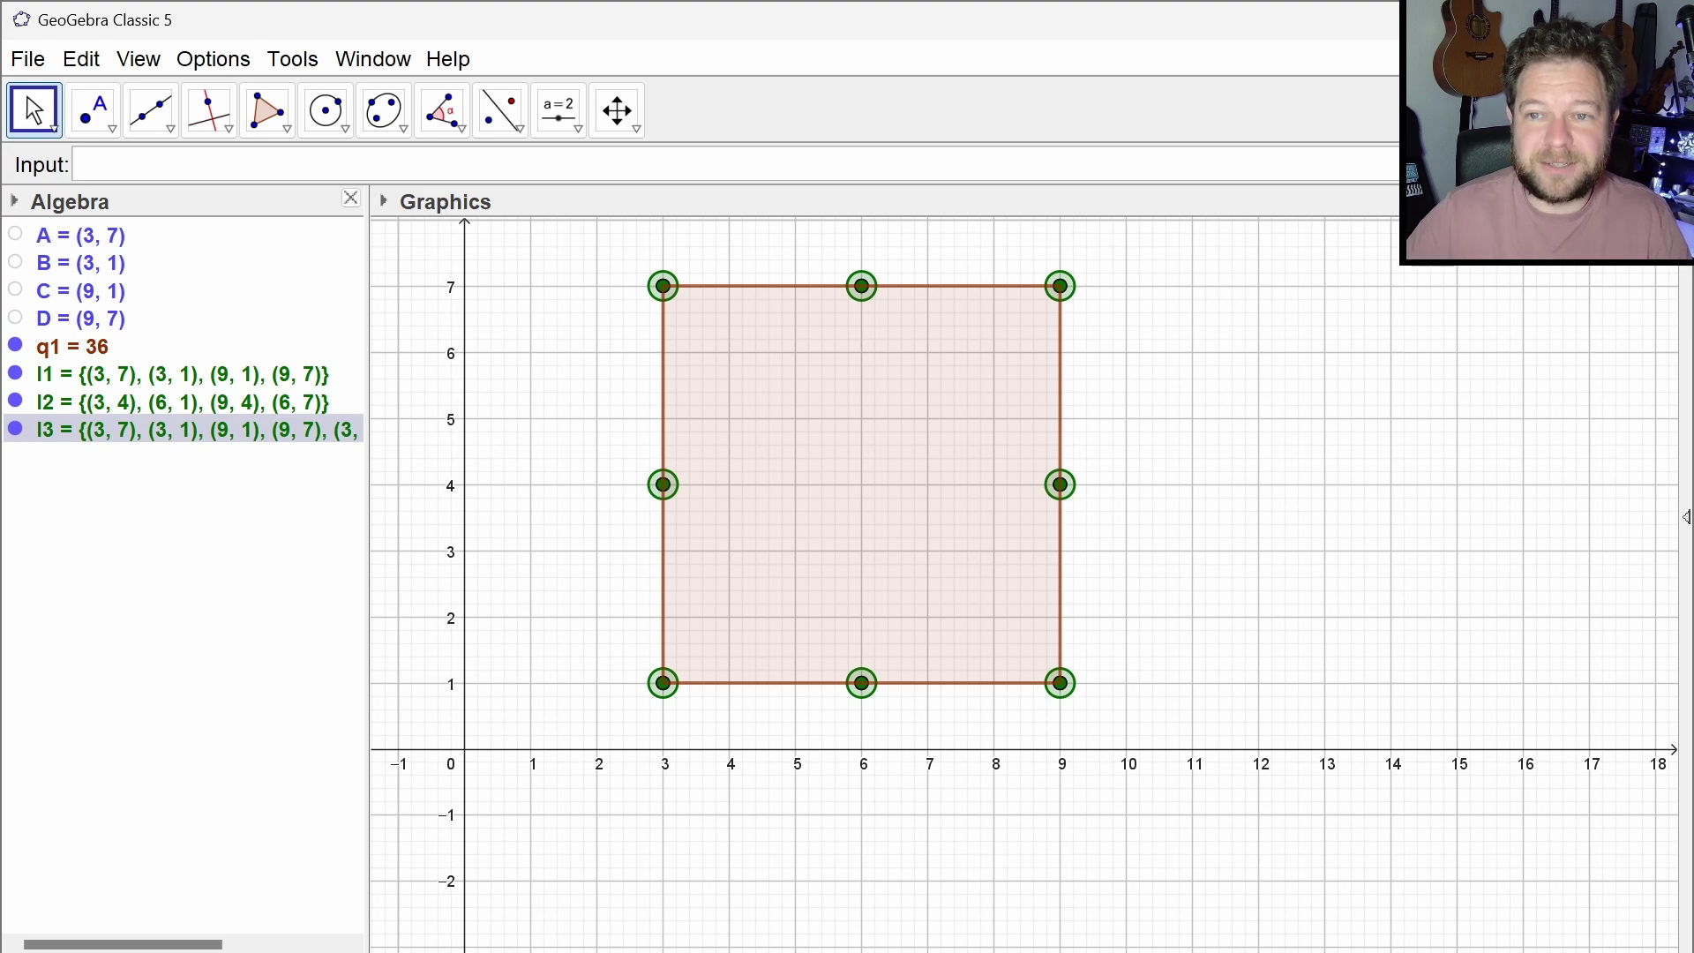
# Hide the separate midpoint list l2 and corner list l1
pyautogui.click(16, 403)
pyautogui.click(16, 374)
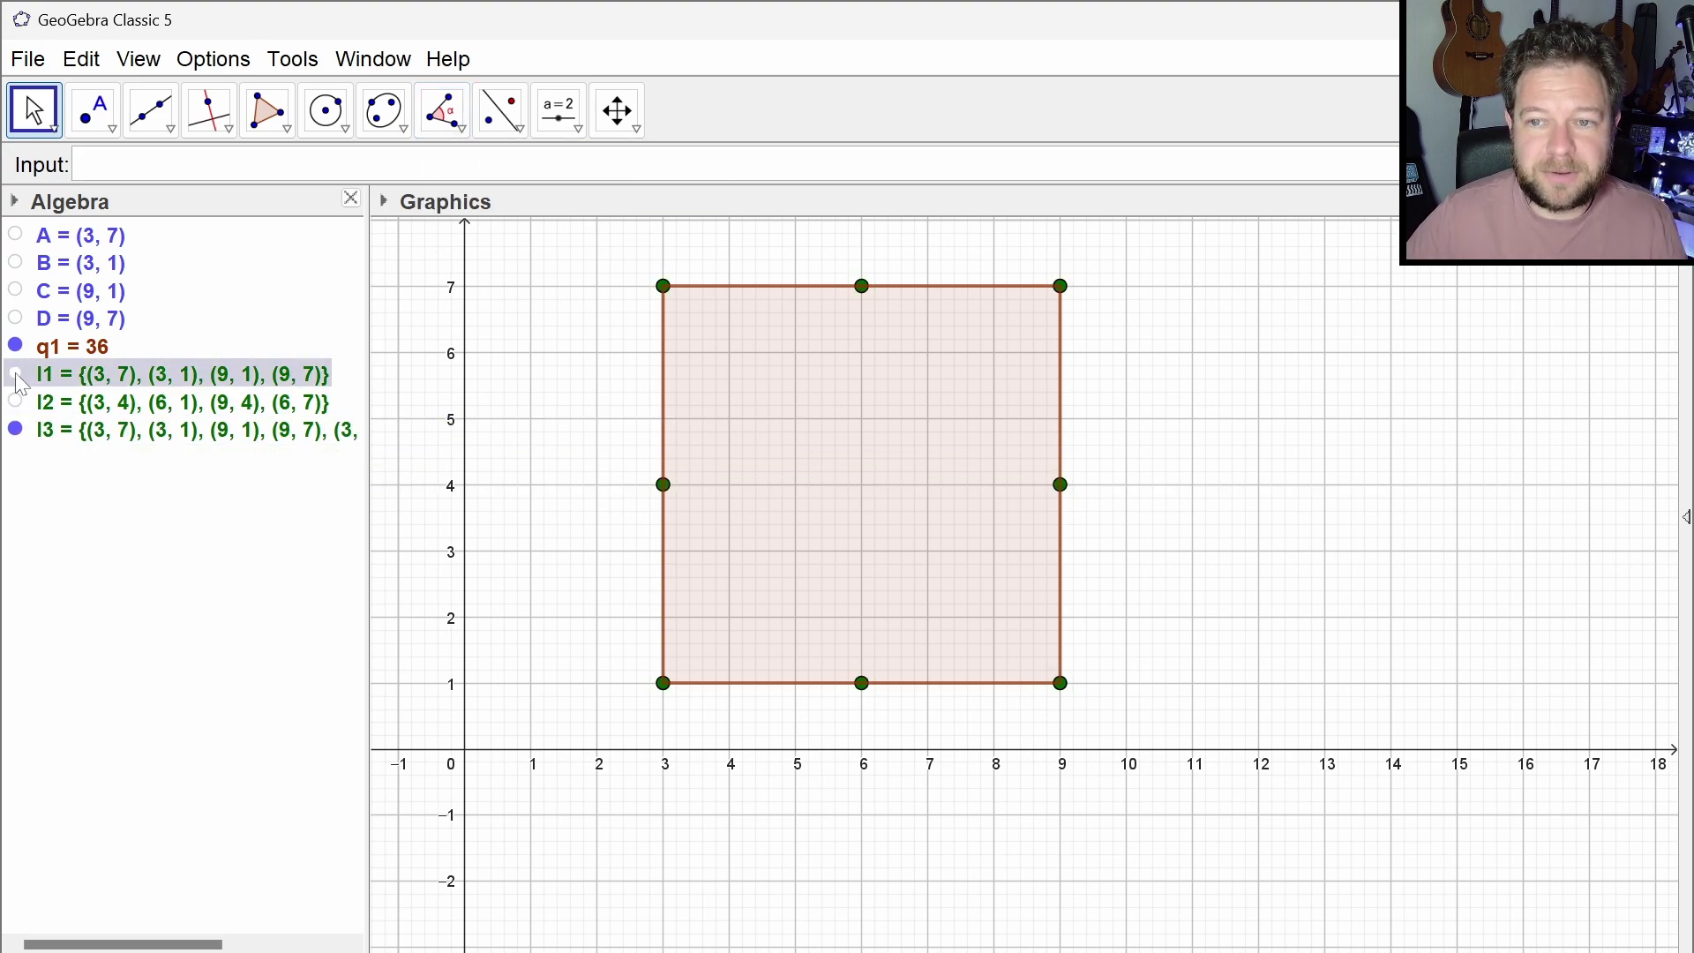
# Delete the separate corner list l1 and midpoint list l2, keeping the joined list l3
pyautogui.click(194, 374)
pyautogui.press('Delete')
pyautogui.click(190, 376)
pyautogui.press('Delete')
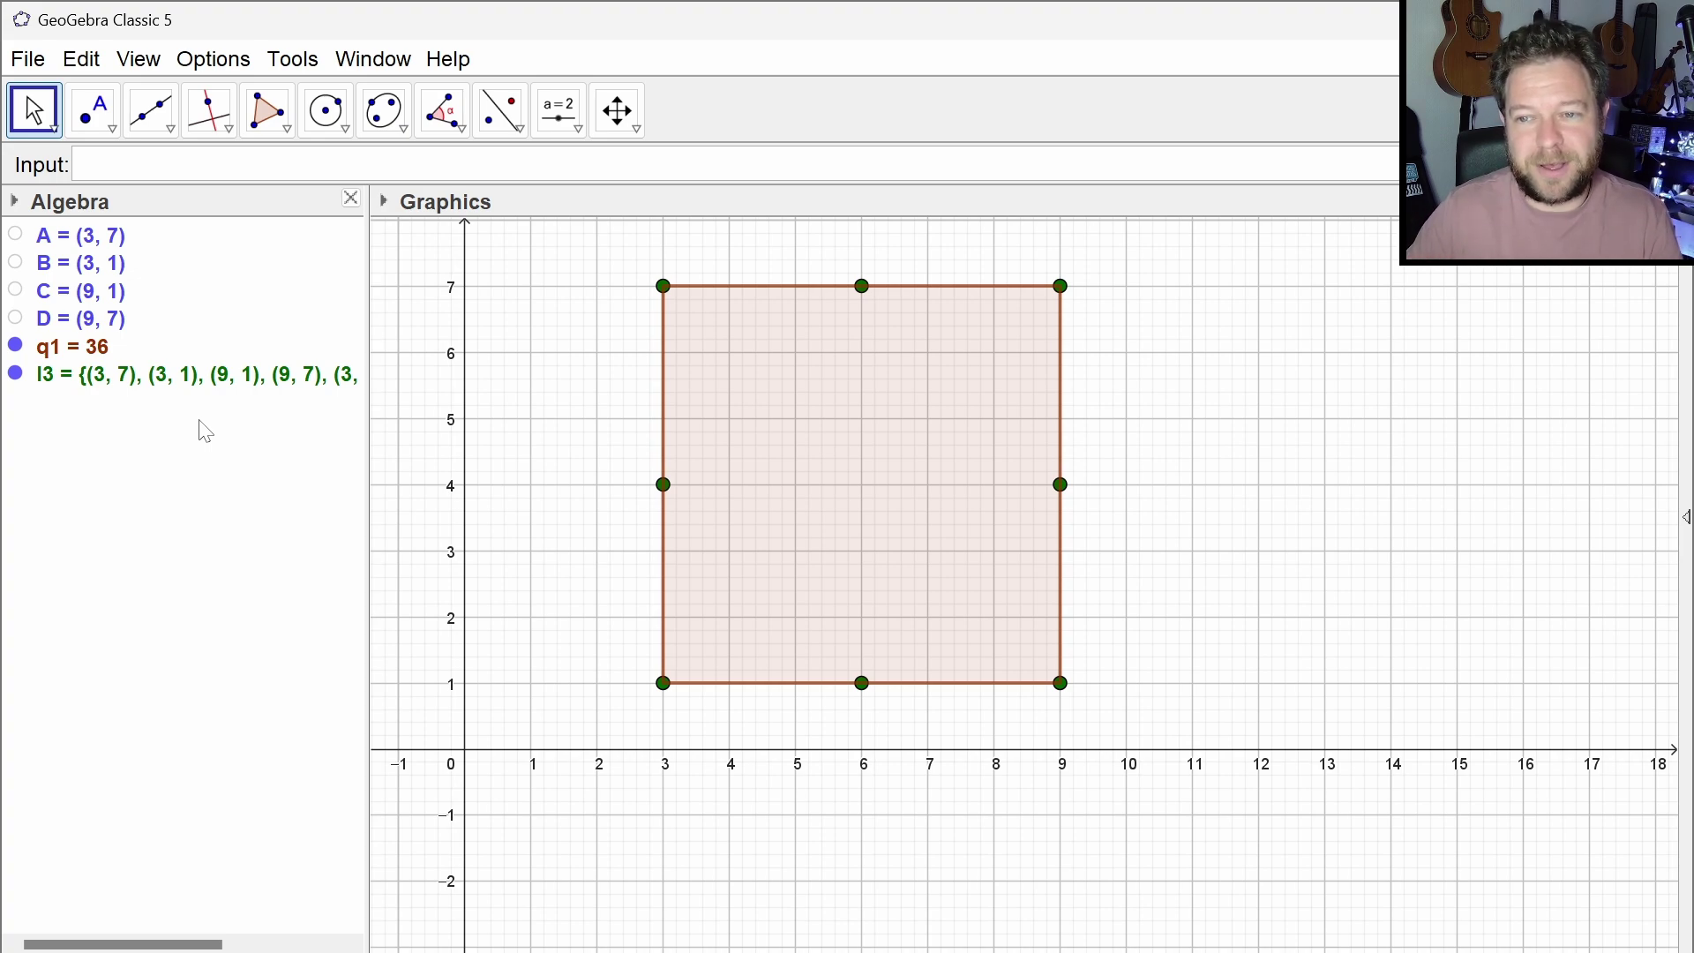
# Start a Zip command with Enlarge(q1, 1/3, P) as its expression
pyautogui.click(264, 165)
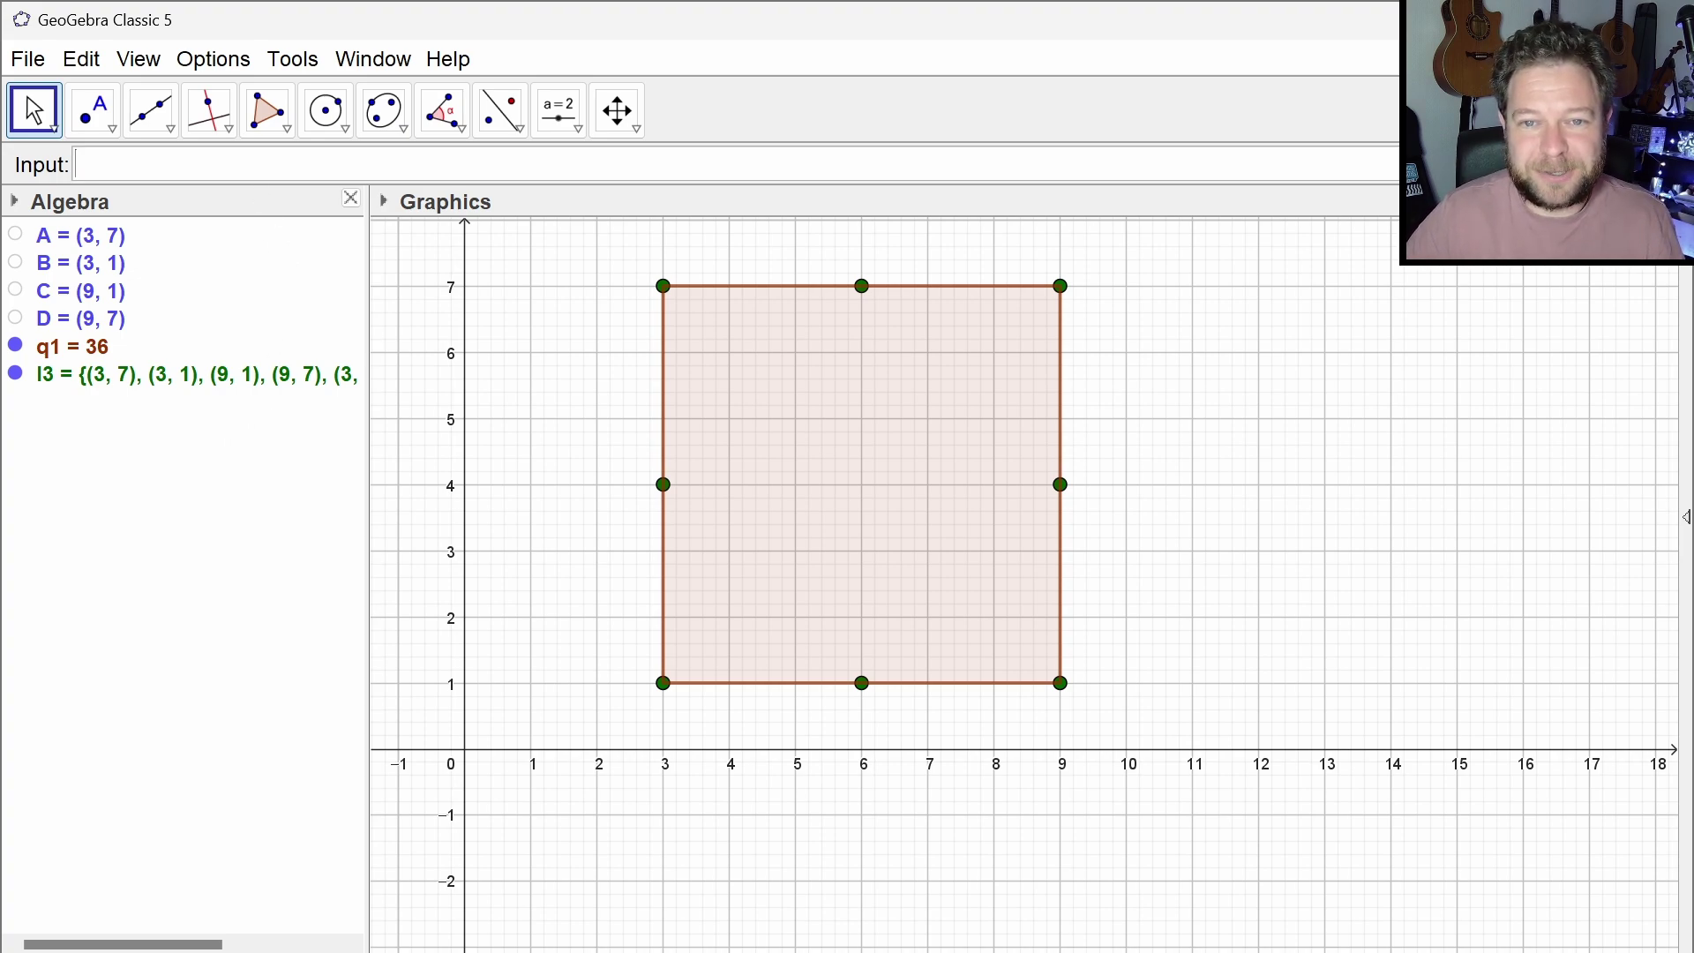
pyautogui.write('zip')
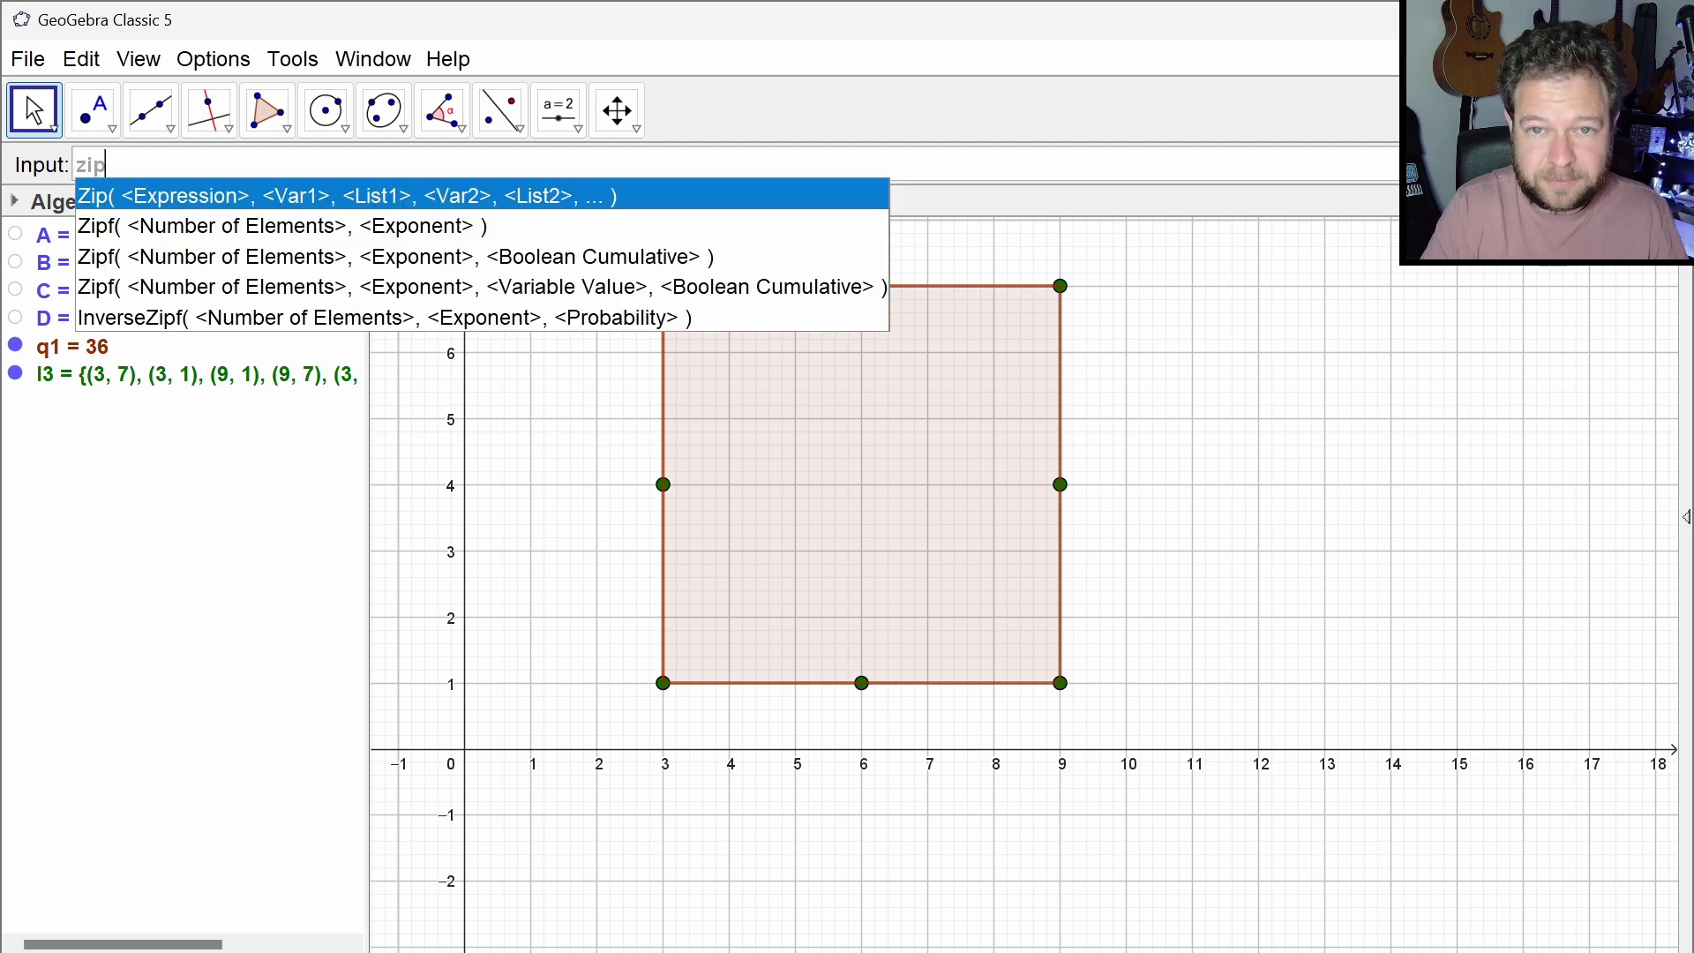
pyautogui.press('Return')
pyautogui.write('enlarge, <Var1>, <List1>, <Var2>, <List2>, ... )')
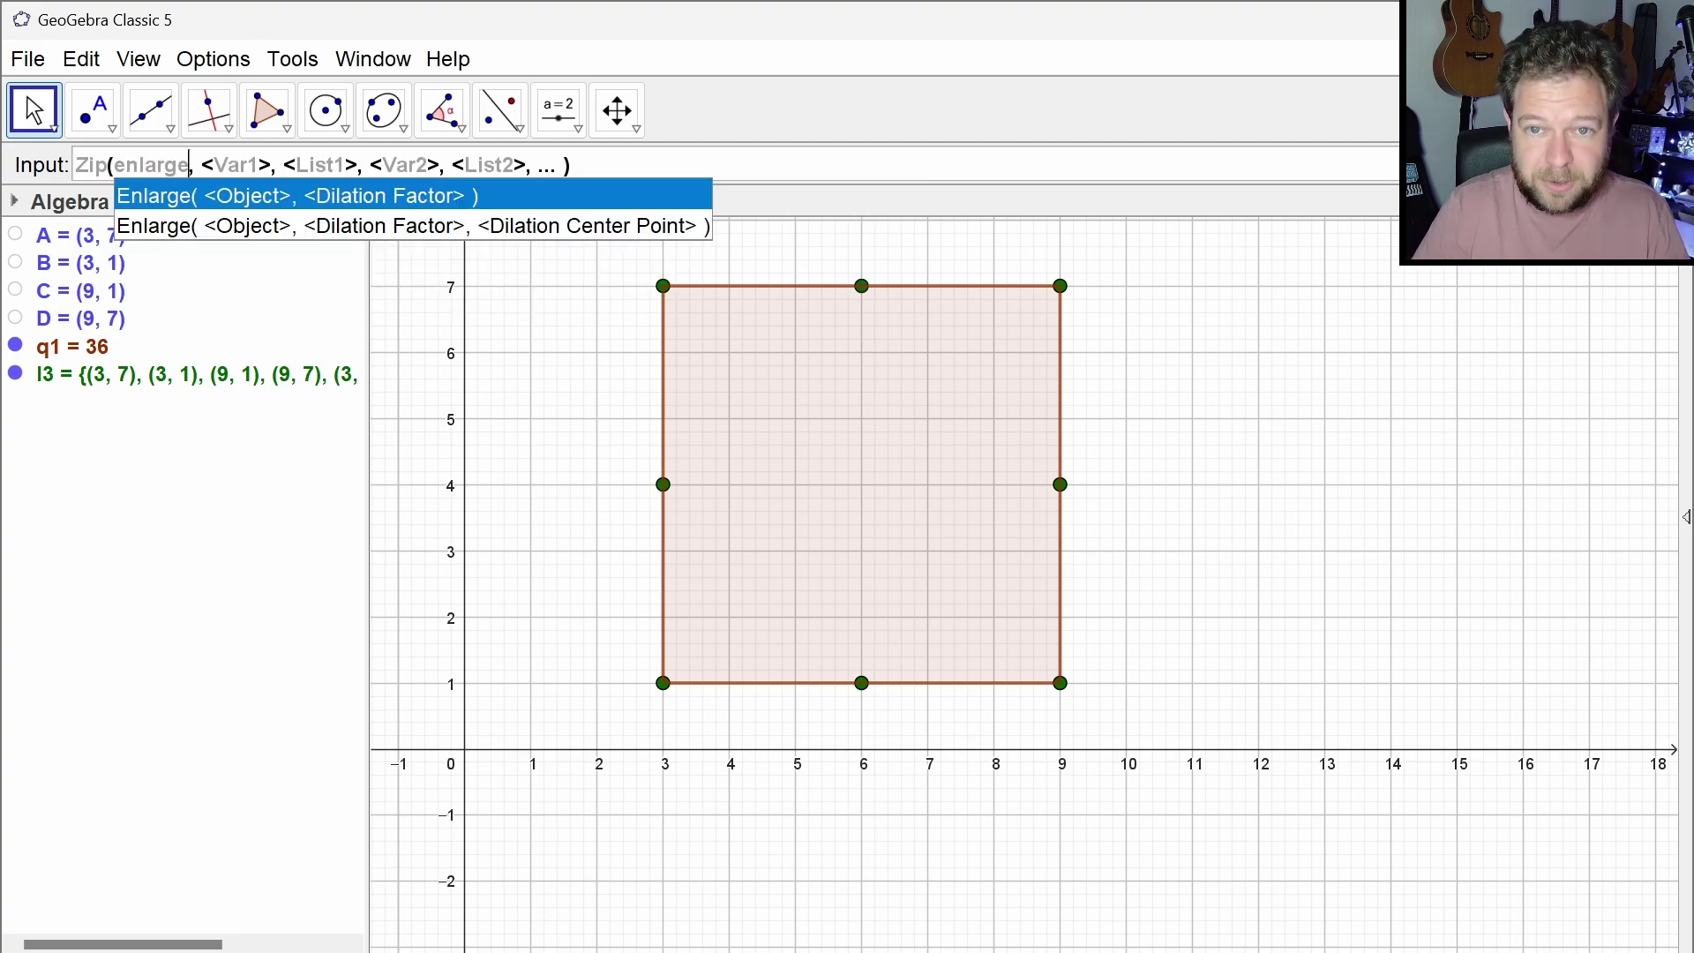
pyautogui.press('Return')
pyautogui.write('q1')
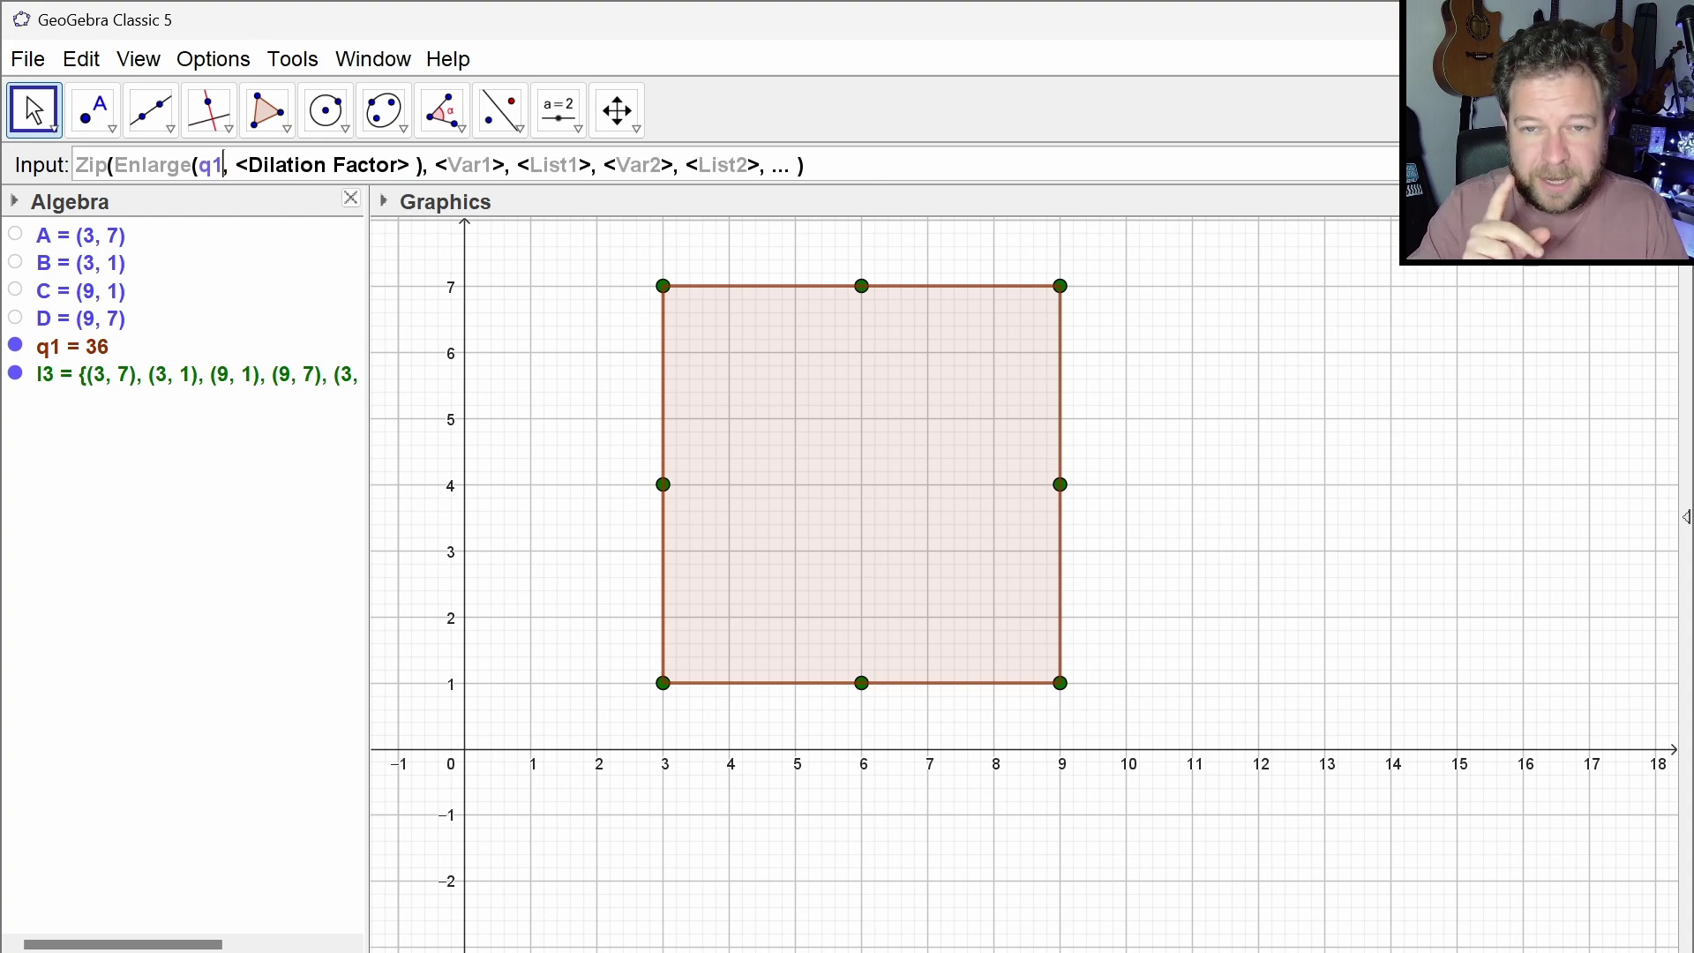
pyautogui.press('Tab')
pyautogui.write('1/3')
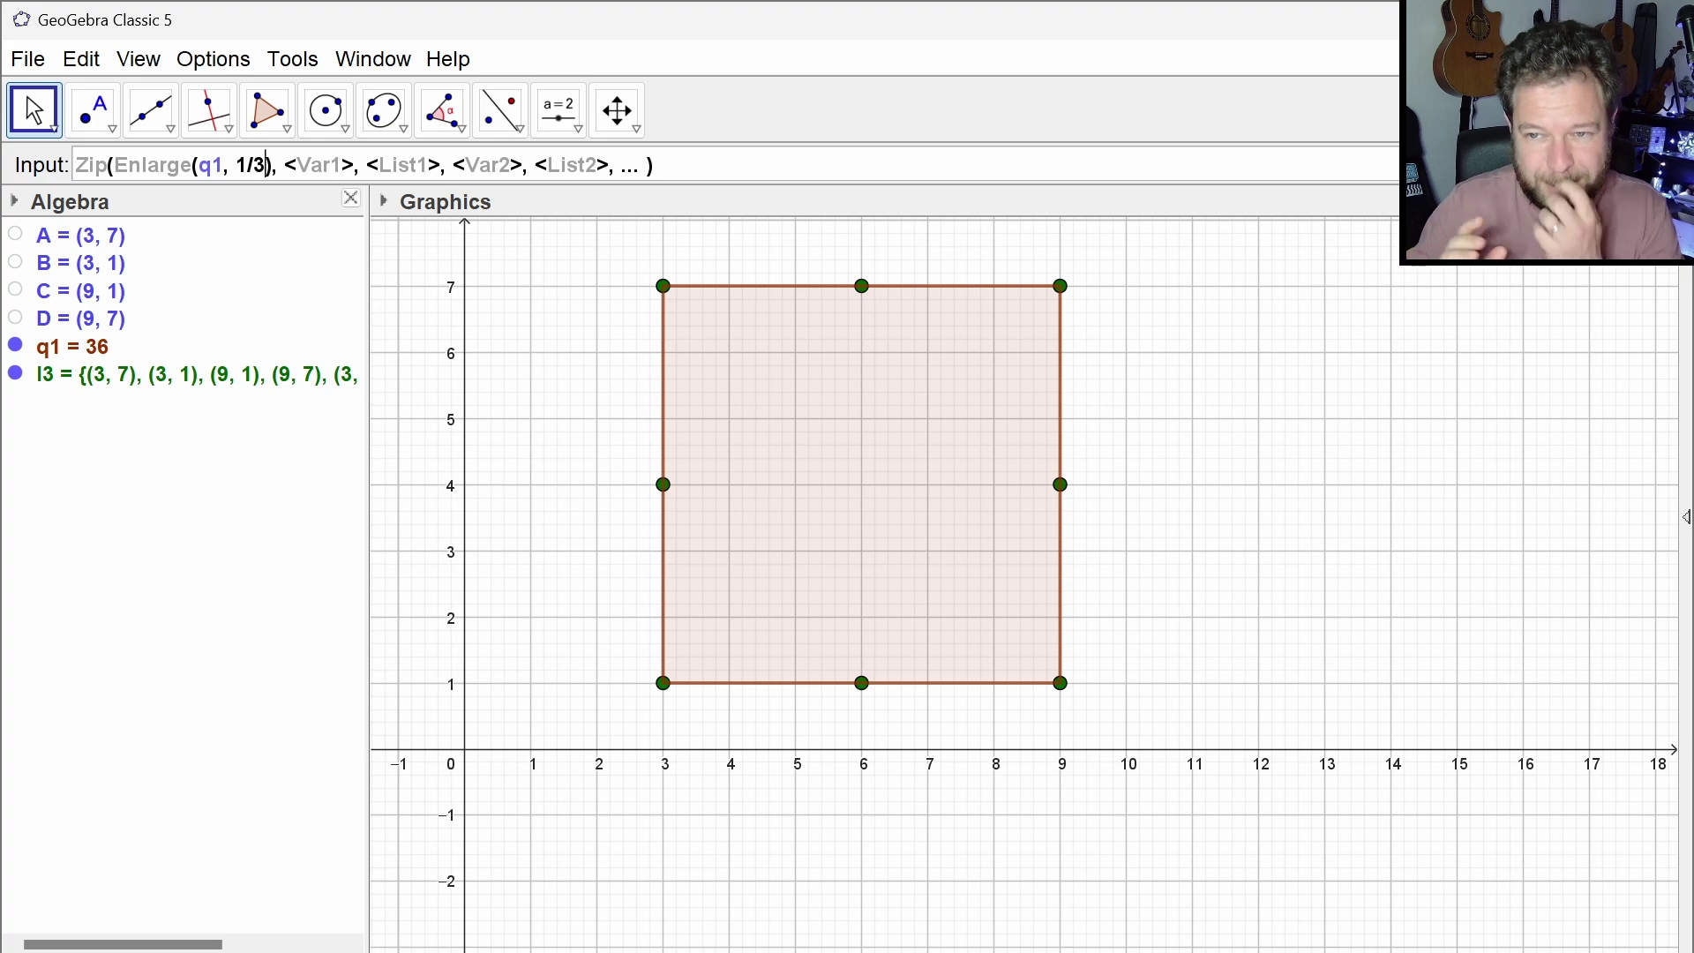
pyautogui.write(',')
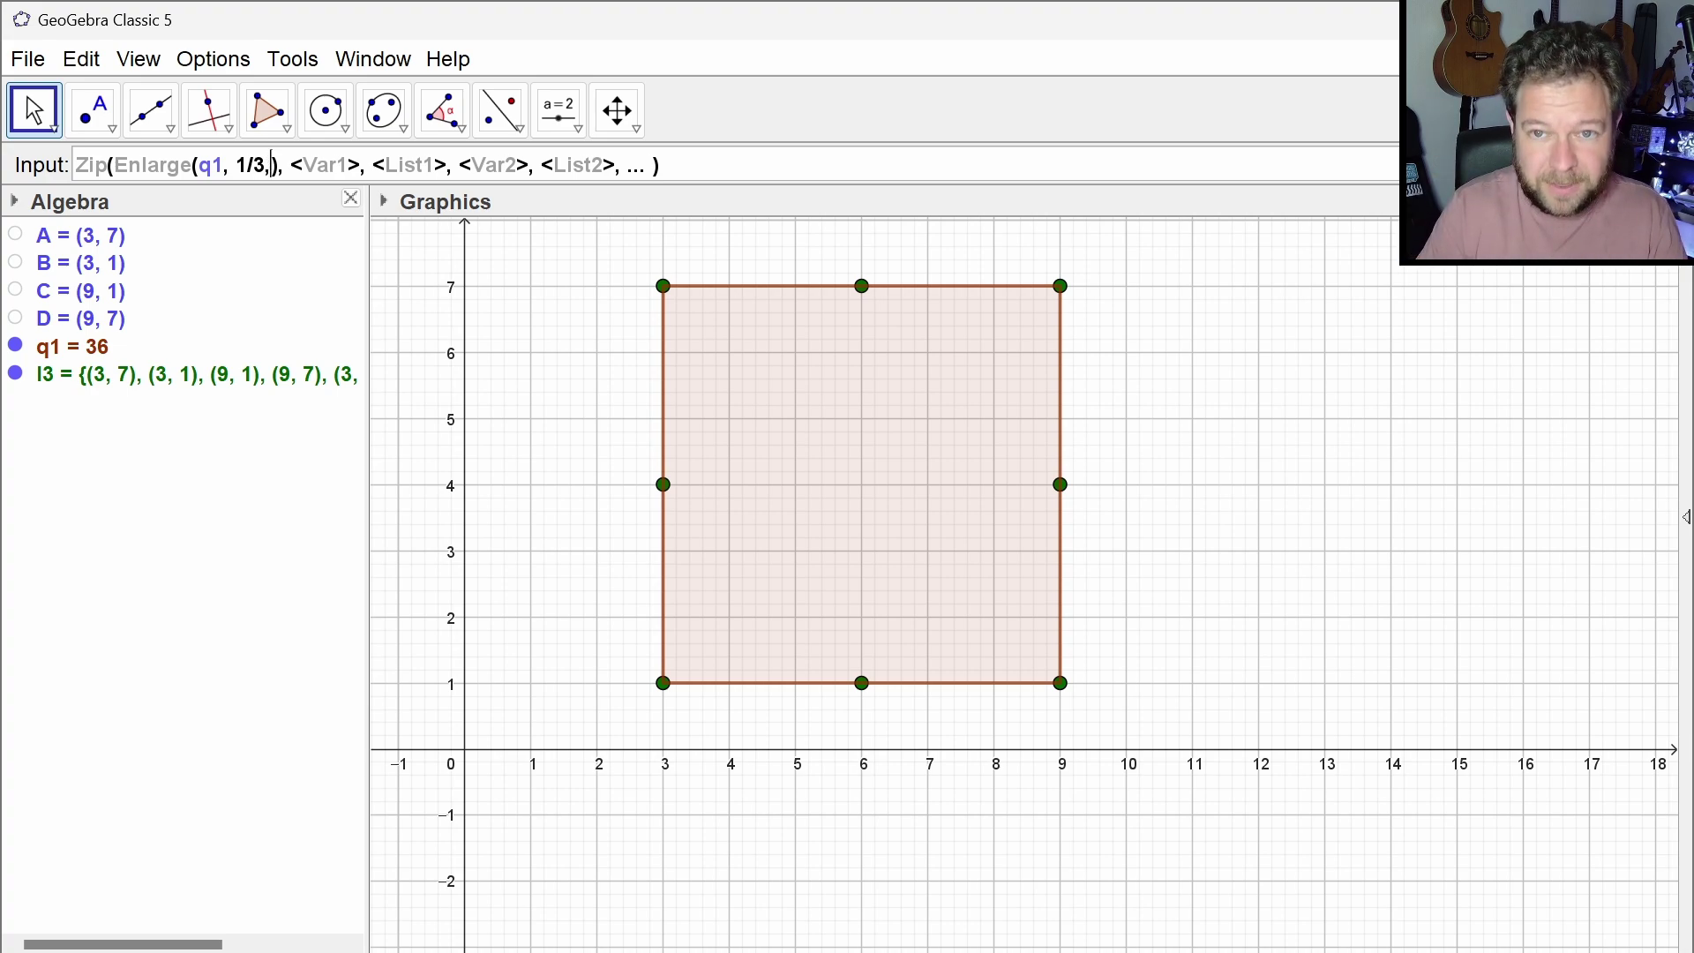
pyautogui.write('P')
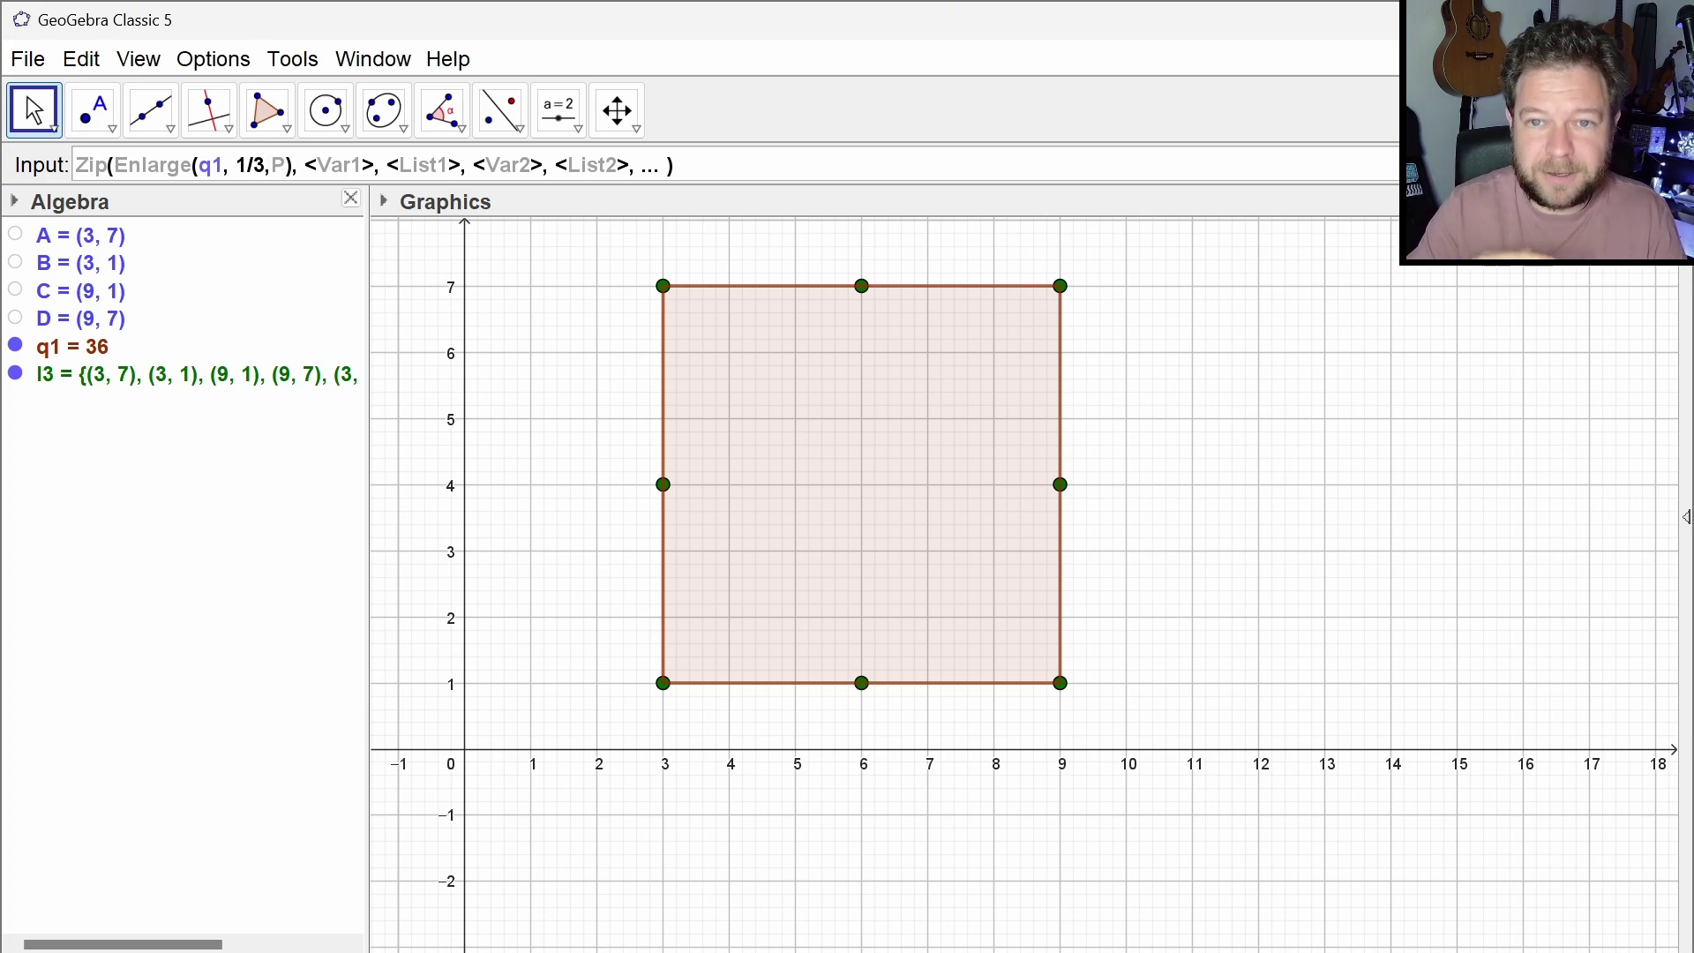
# Complete the Zip command with variable P and list l3, removing the unused placeholders, and create the list of scaled squares
pyautogui.press('Tab')
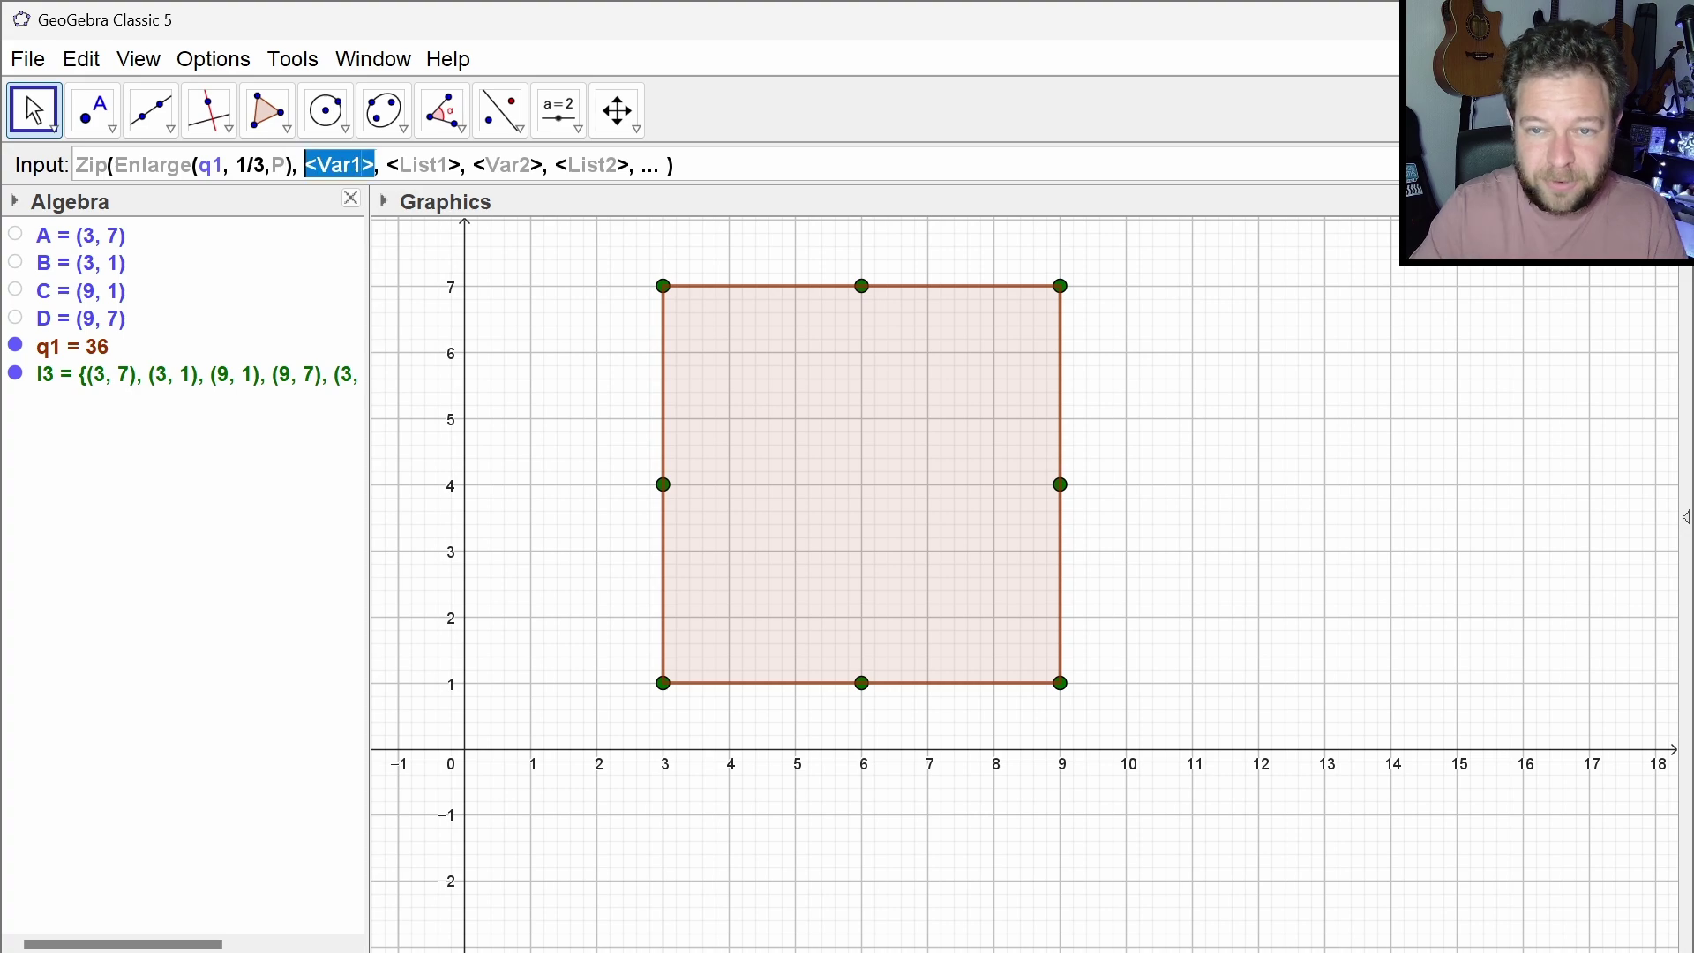
pyautogui.write('P')
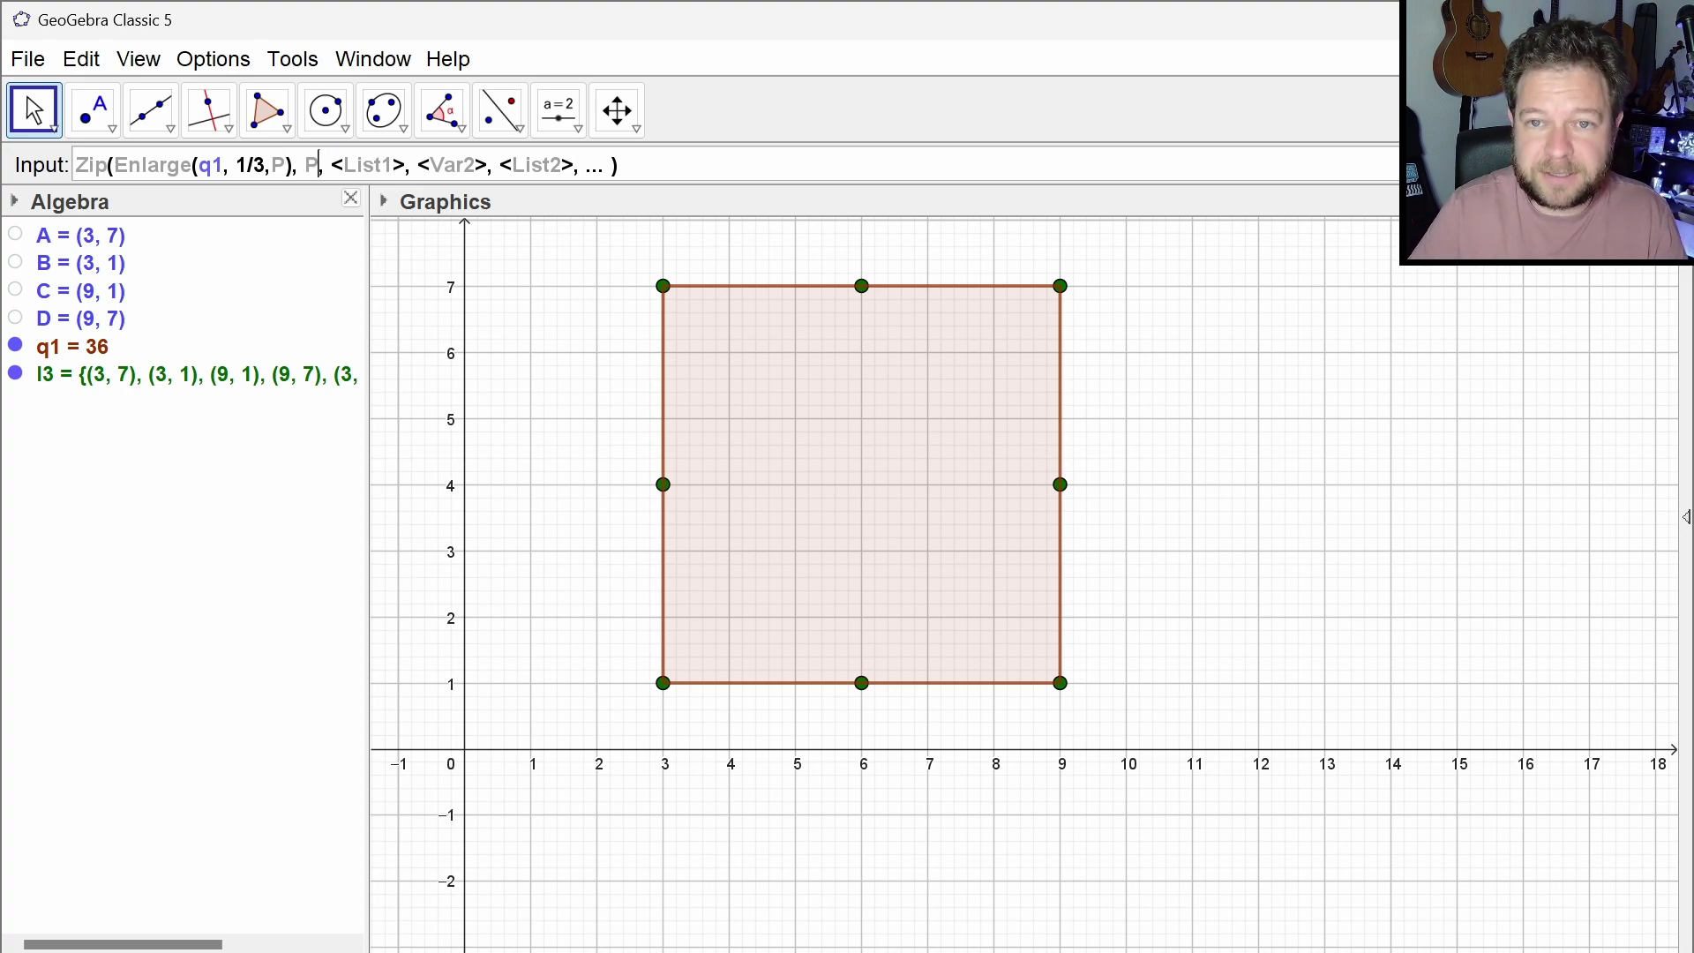
pyautogui.press('Tab')
pyautogui.press('BackSpace')
pyautogui.press('BackSpace')
pyautogui.press('BackSpace')
pyautogui.press('BackSpace')
pyautogui.press('BackSpace')
pyautogui.press('BackSpace')
pyautogui.press('BackSpace')
pyautogui.press('BackSpace')
pyautogui.press('BackSpace')
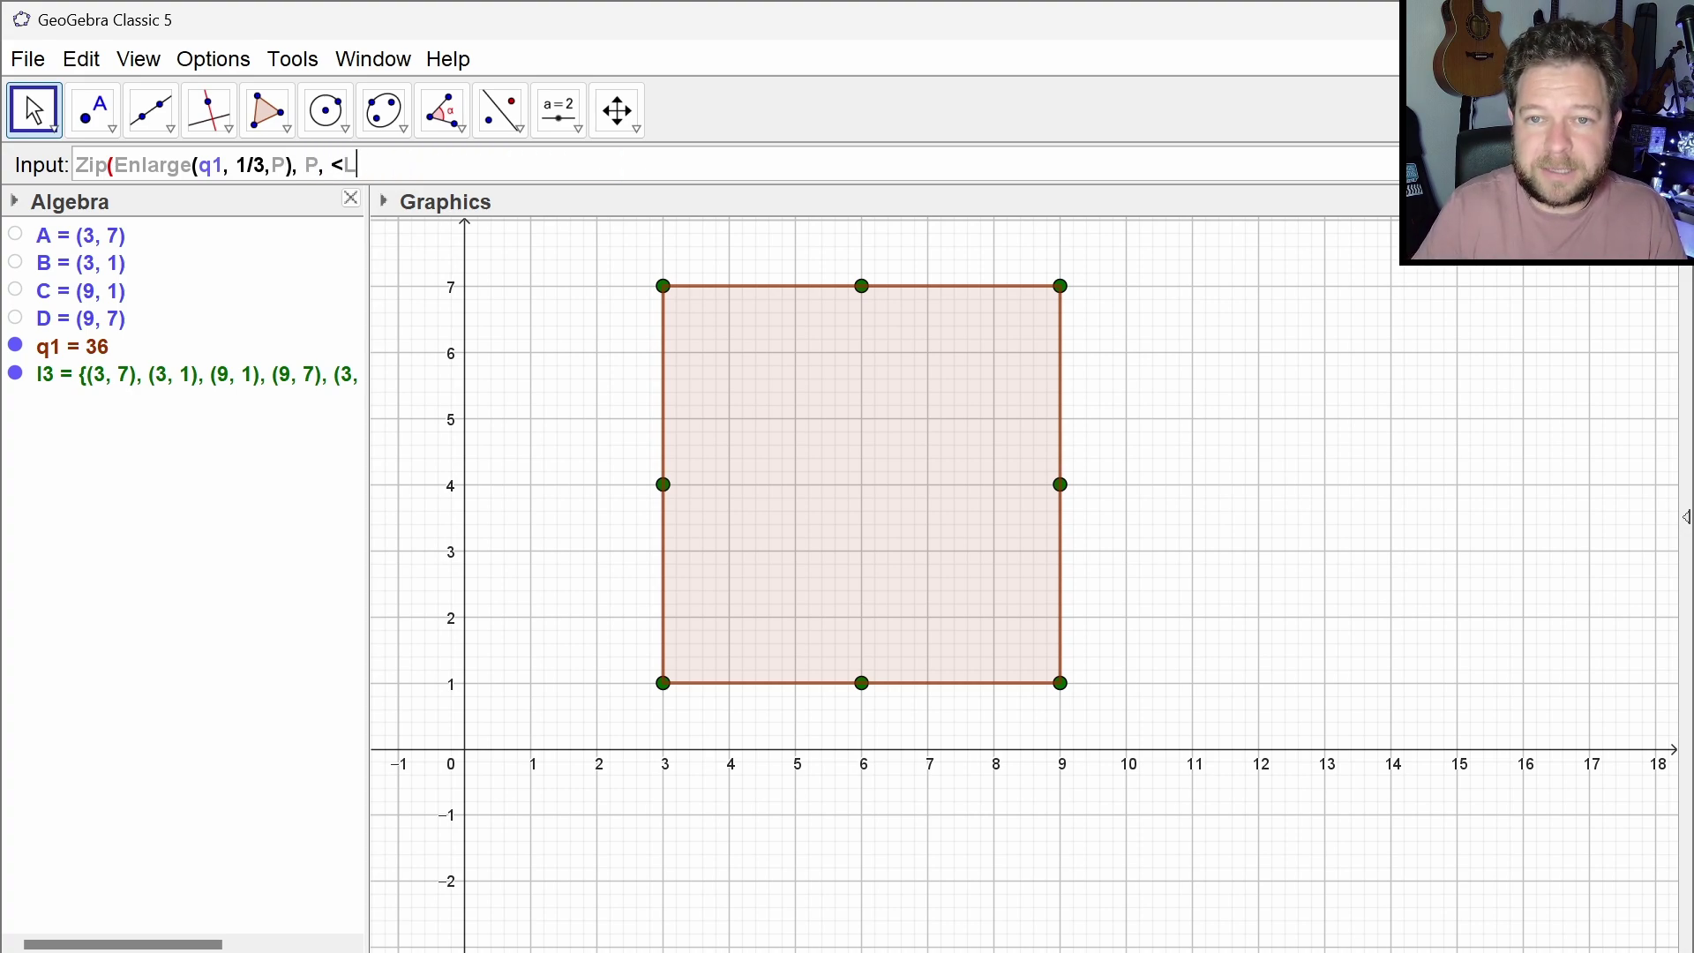
pyautogui.write('l3')
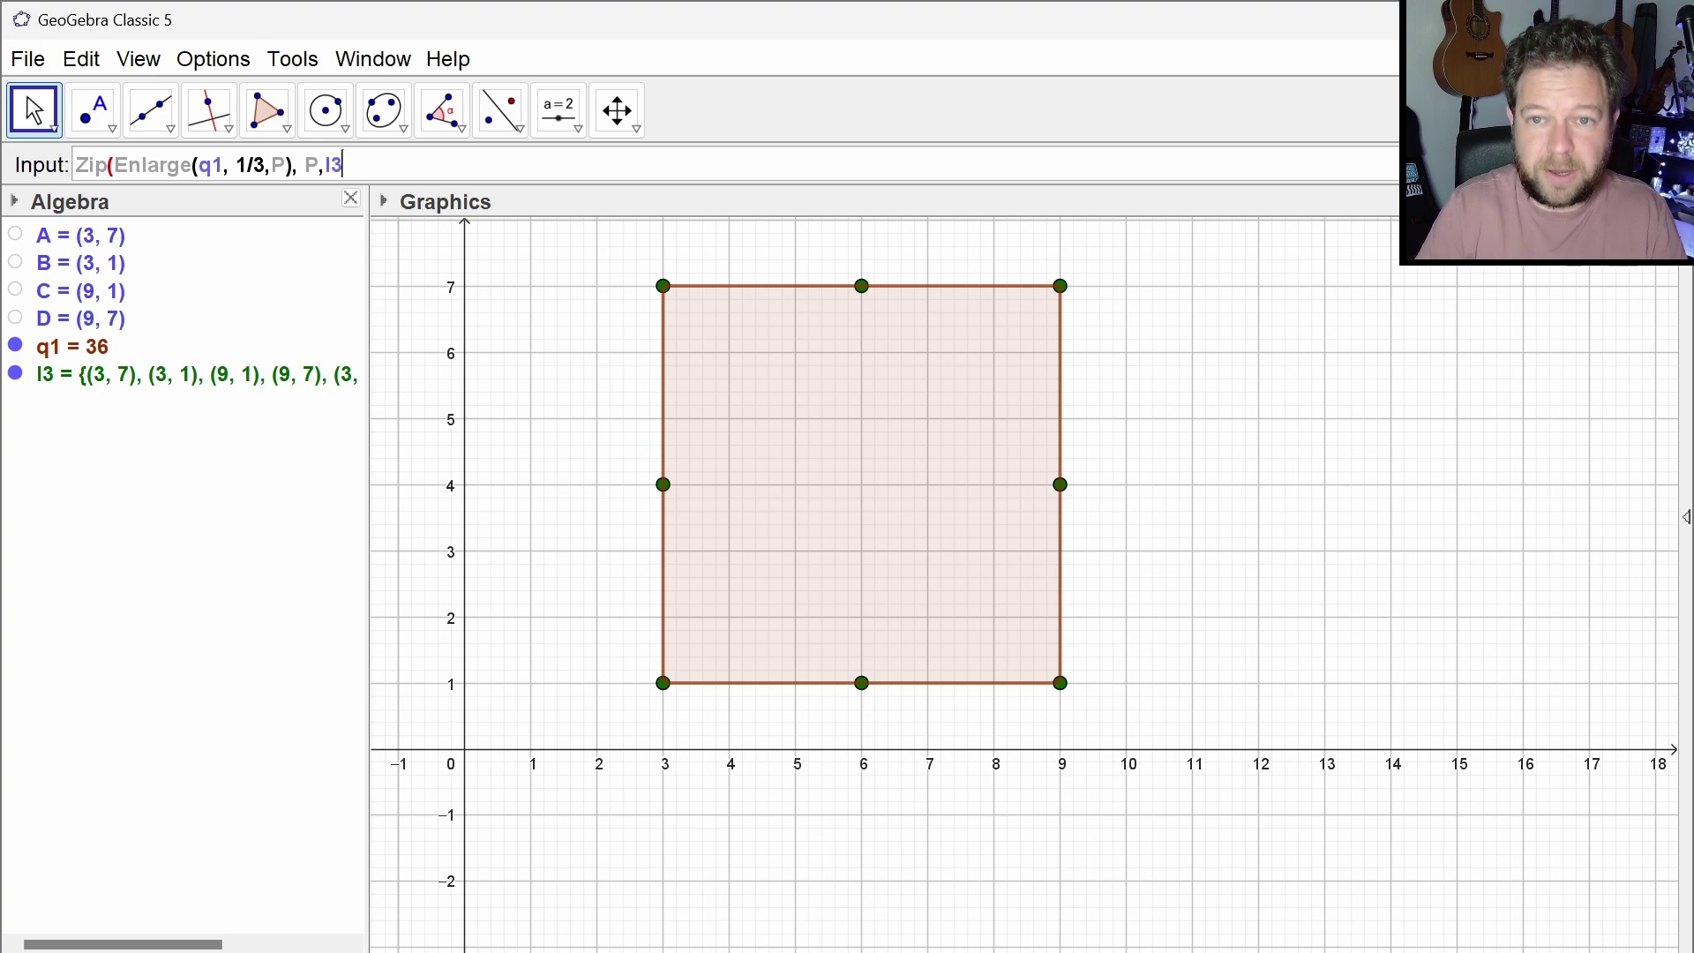
pyautogui.write(')')
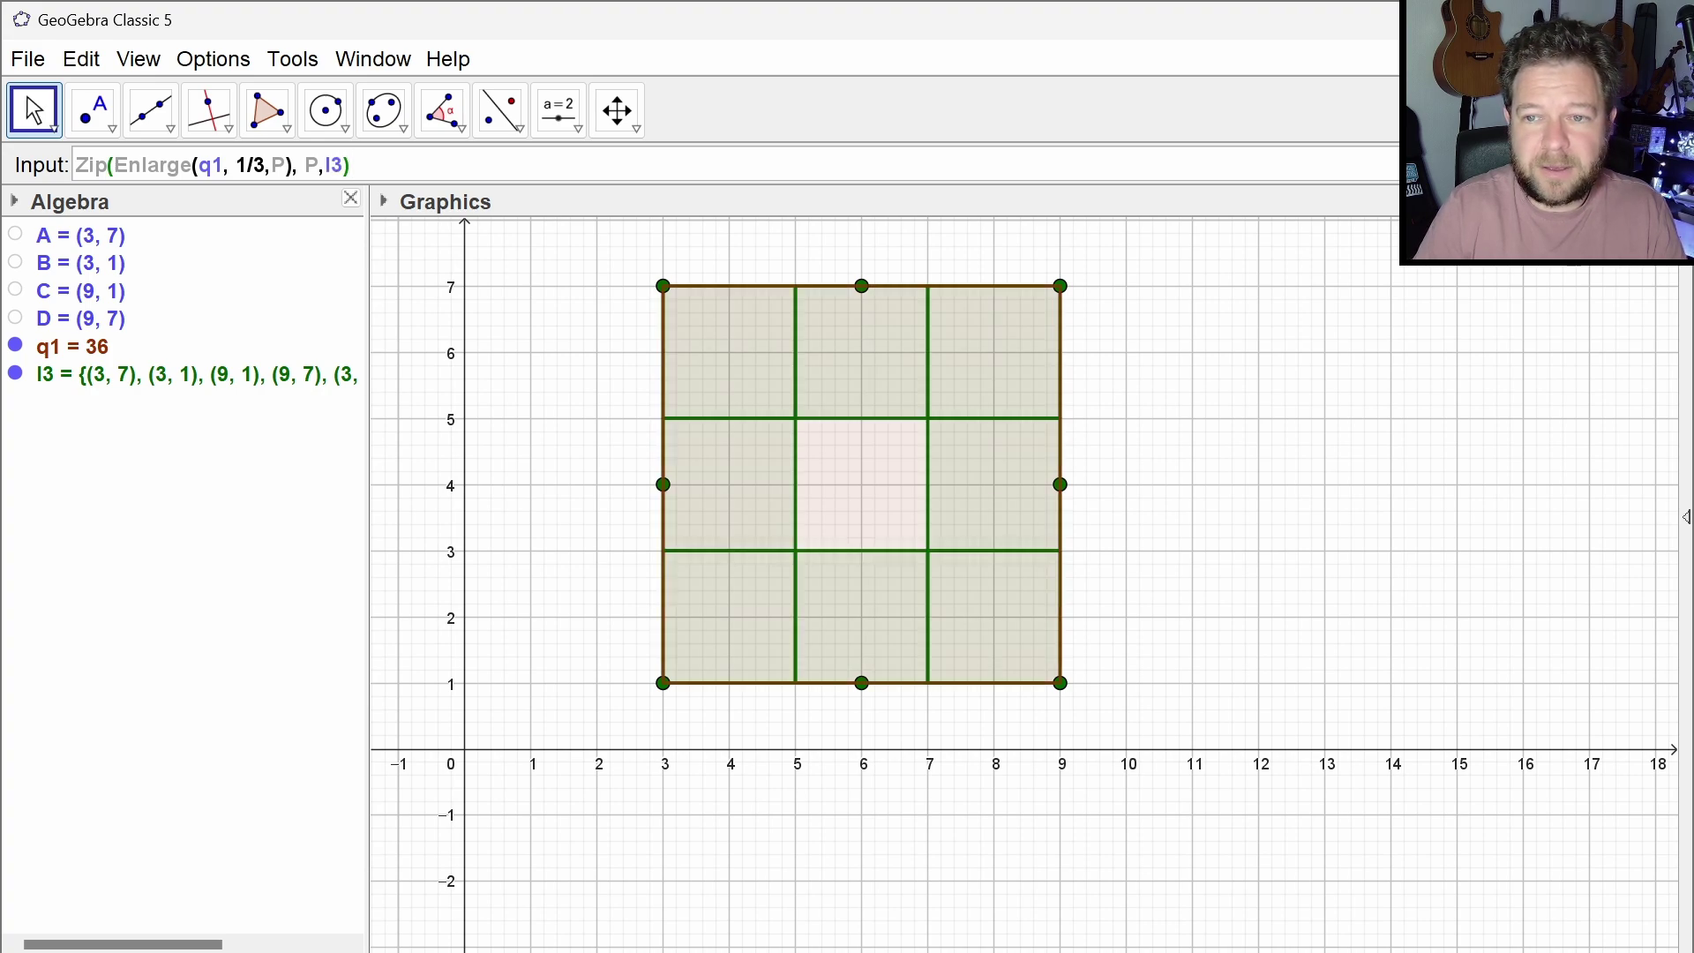
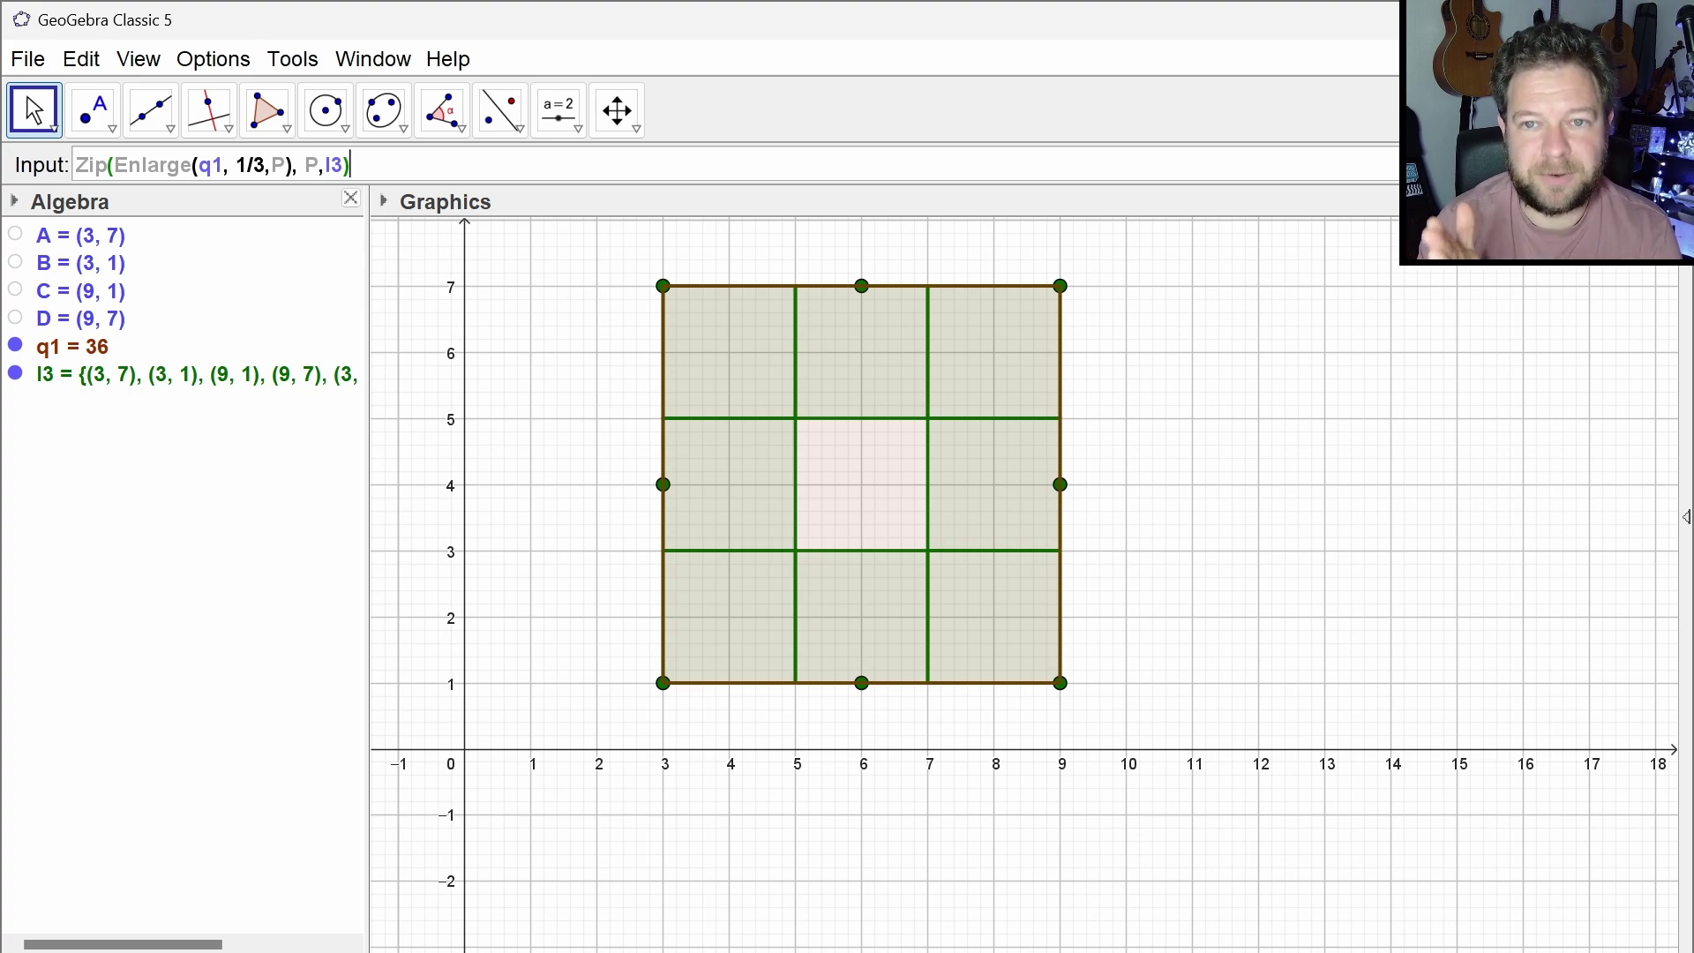
# Copy the full definition of the joined point list l3 without changing it
pyautogui.doubleClick(284, 374)
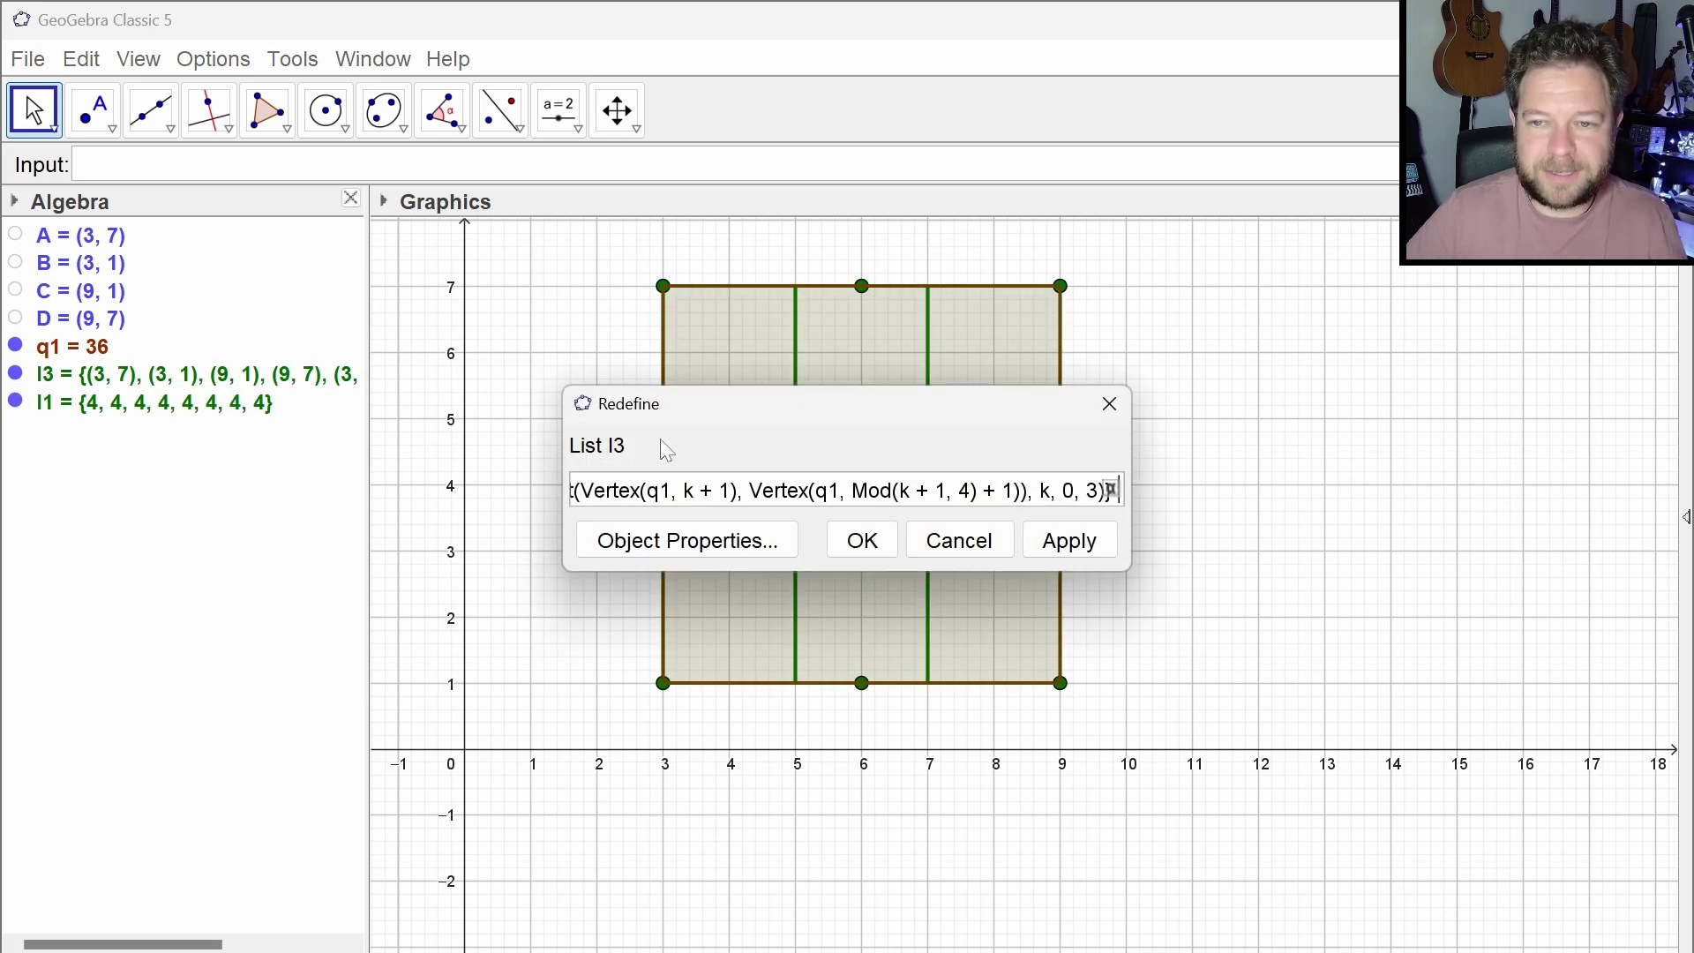
pyautogui.hotkey('ctrl', 'a')
pyautogui.hotkey('ctrl', 'c')
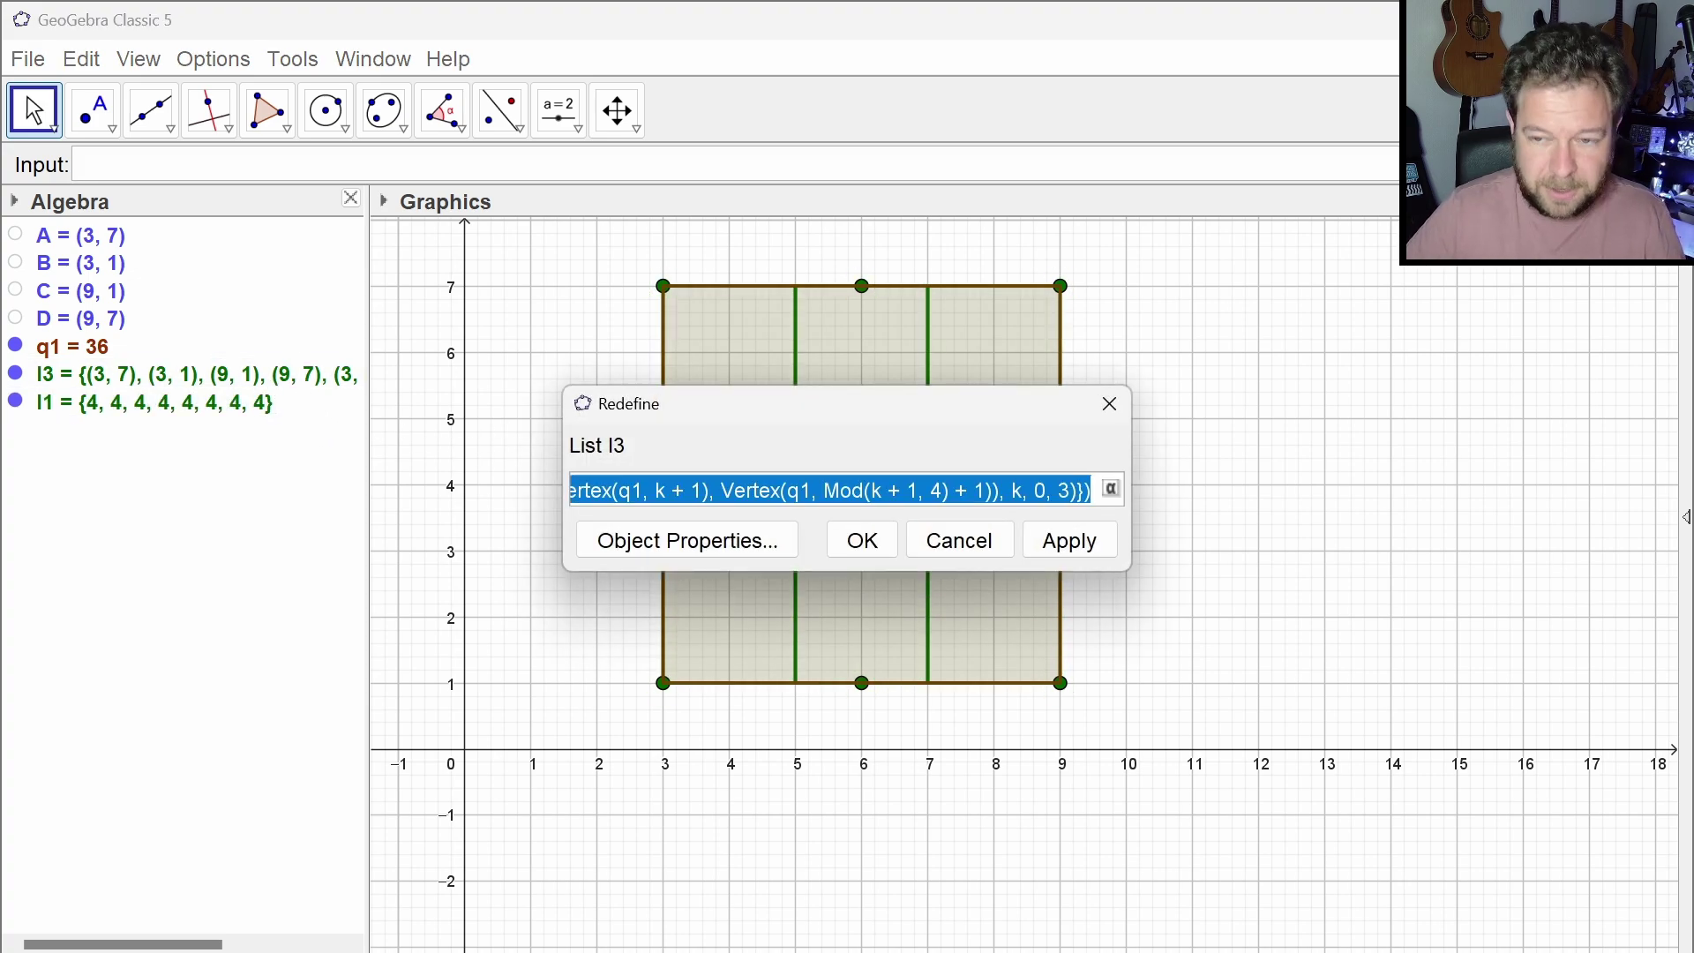
pyautogui.press('Escape')
# Redefine the scaled-squares list l1 by replacing its l3 reference with the copied Join definition
pyautogui.doubleClick(288, 403)
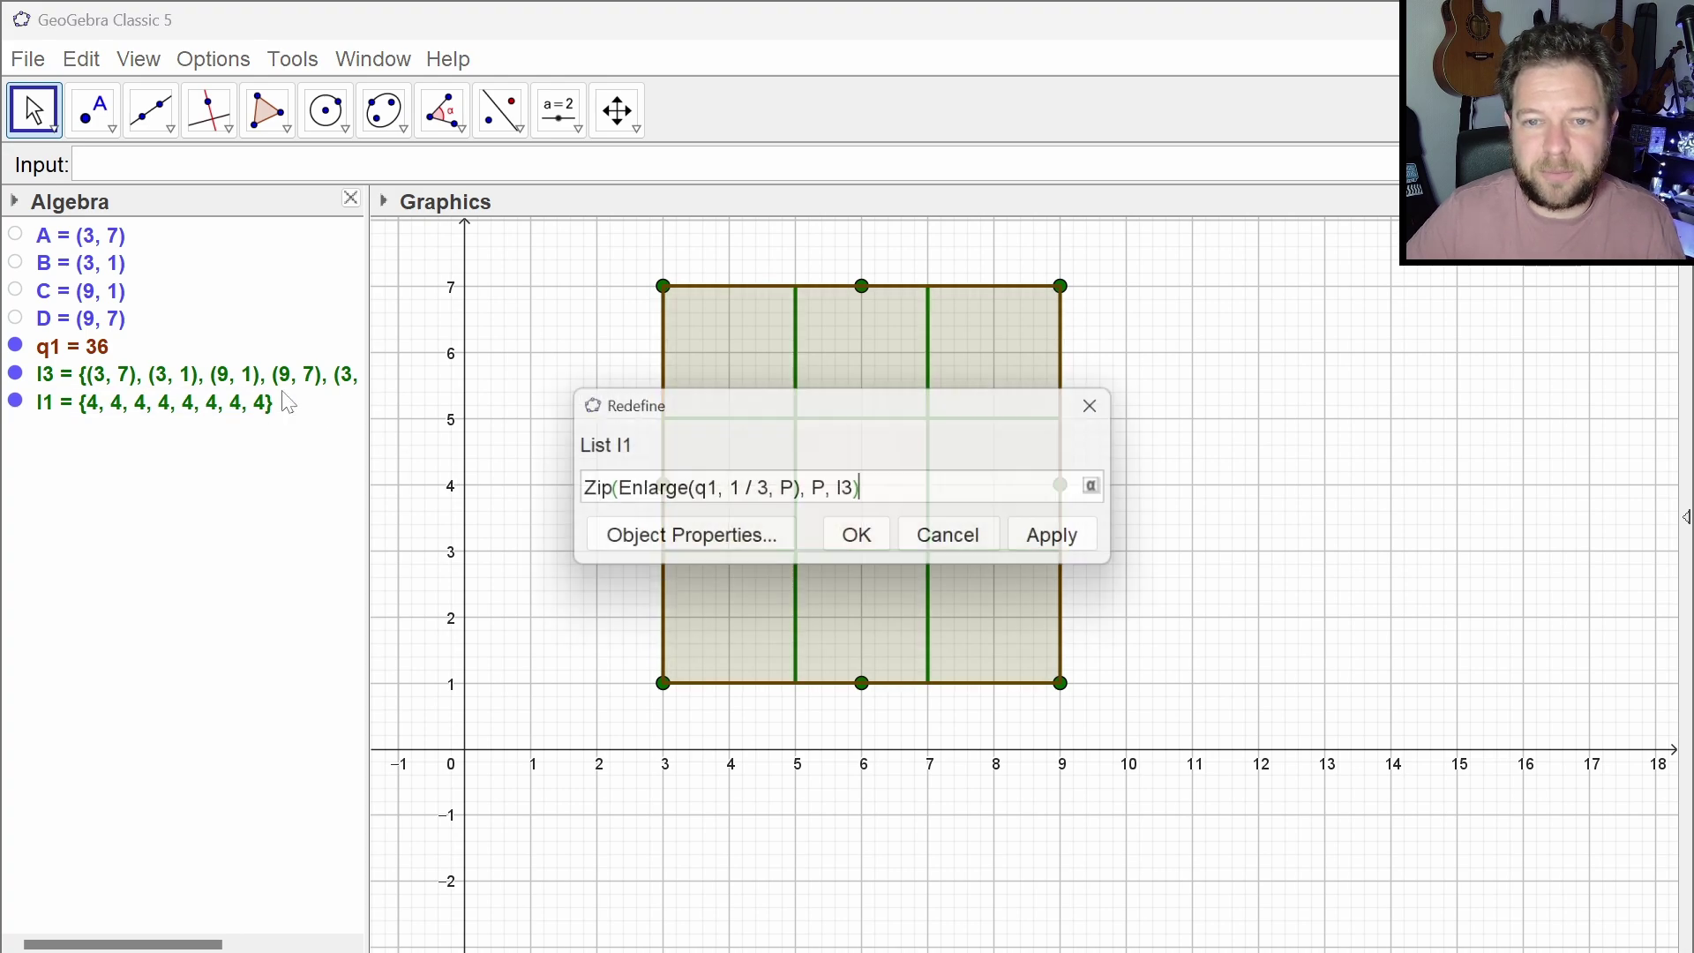
pyautogui.moveTo(834, 491); pyautogui.dragTo(863, 491)
pyautogui.hotkey('ctrl', 'v')
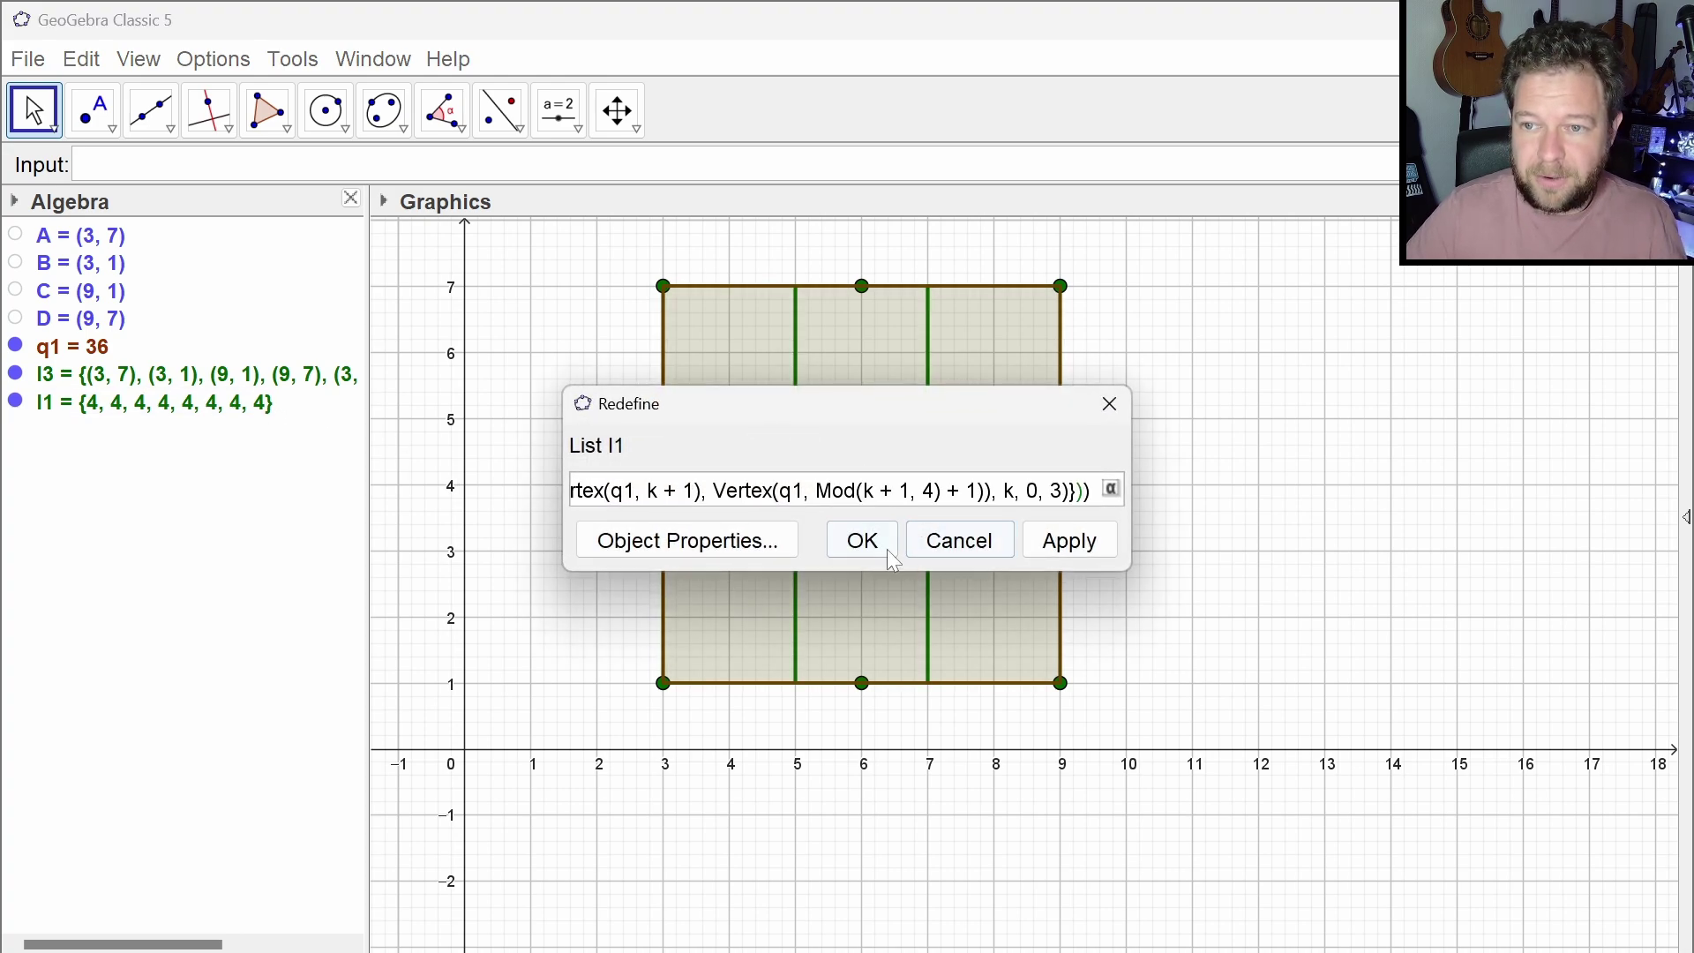
pyautogui.click(861, 552)
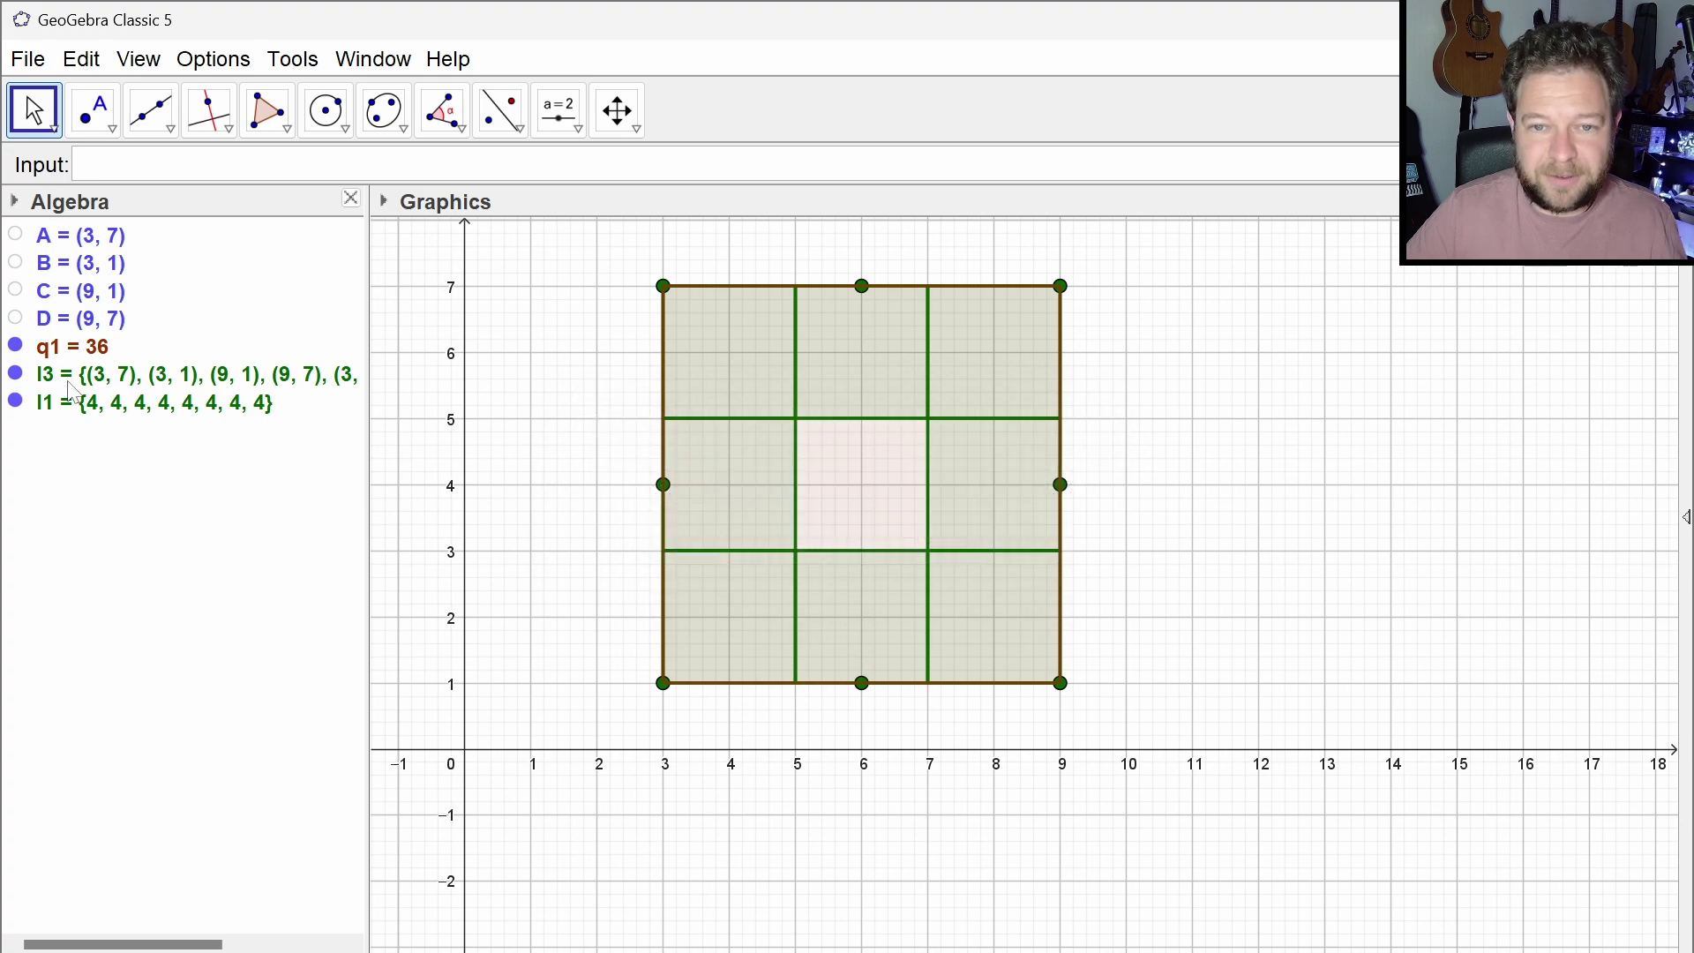
# Hide and delete the joined point list l3
pyautogui.click(15, 375)
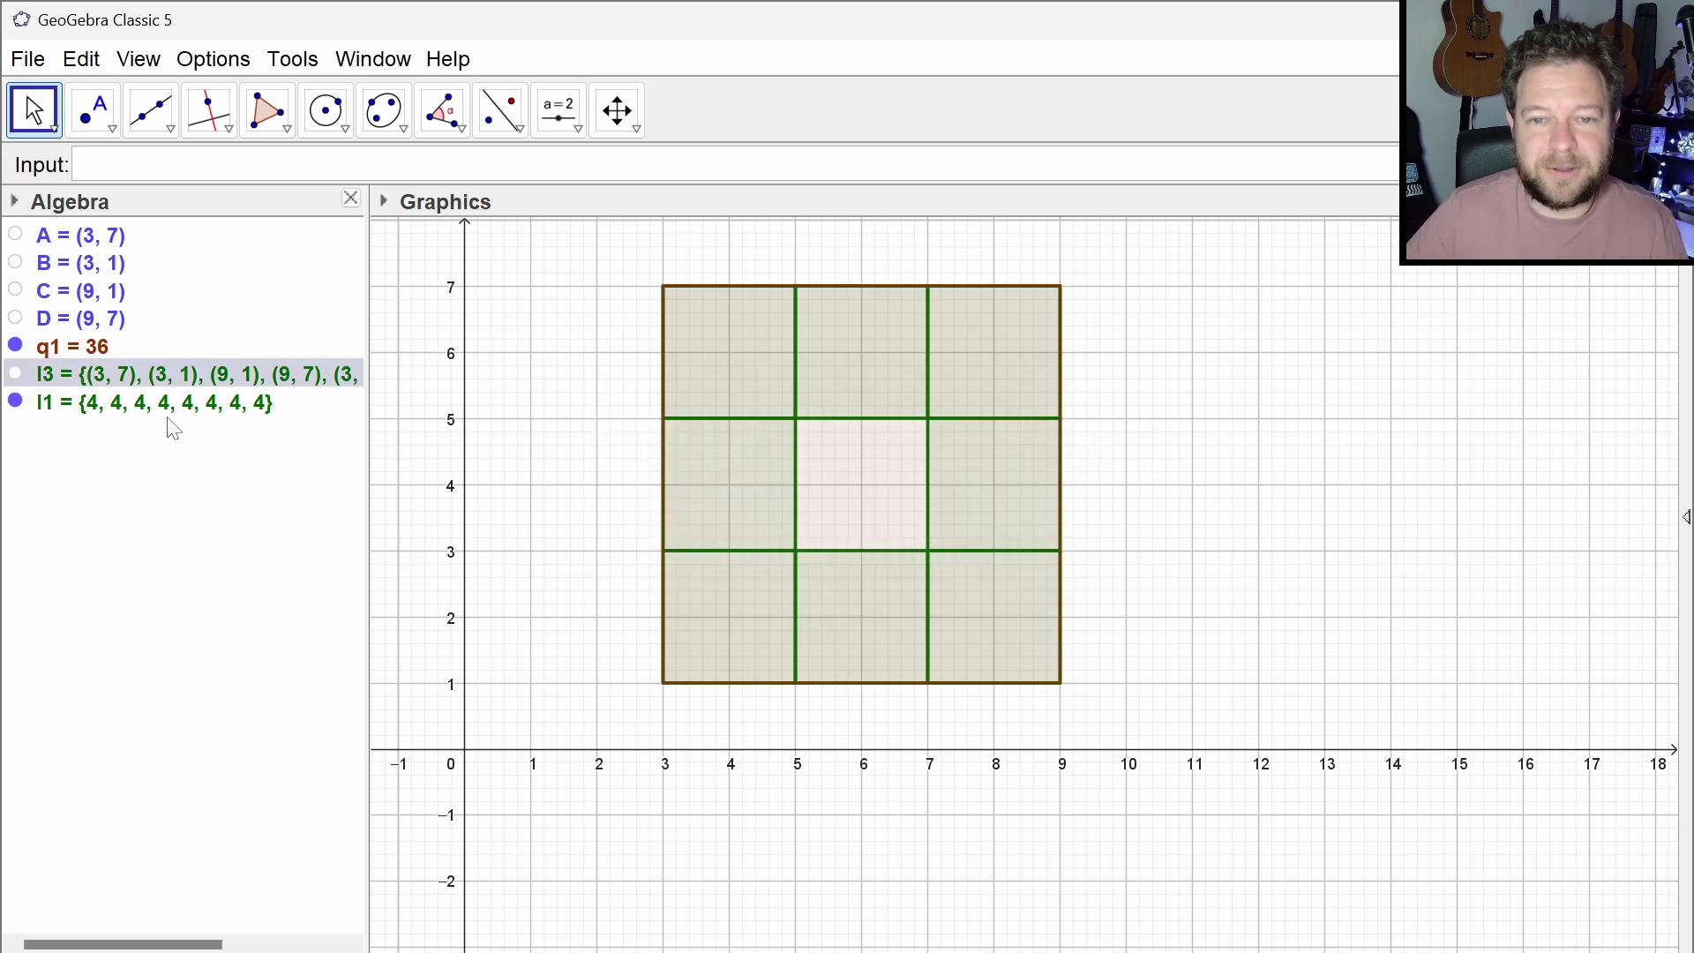
pyautogui.click(15, 375)
pyautogui.press('Delete')
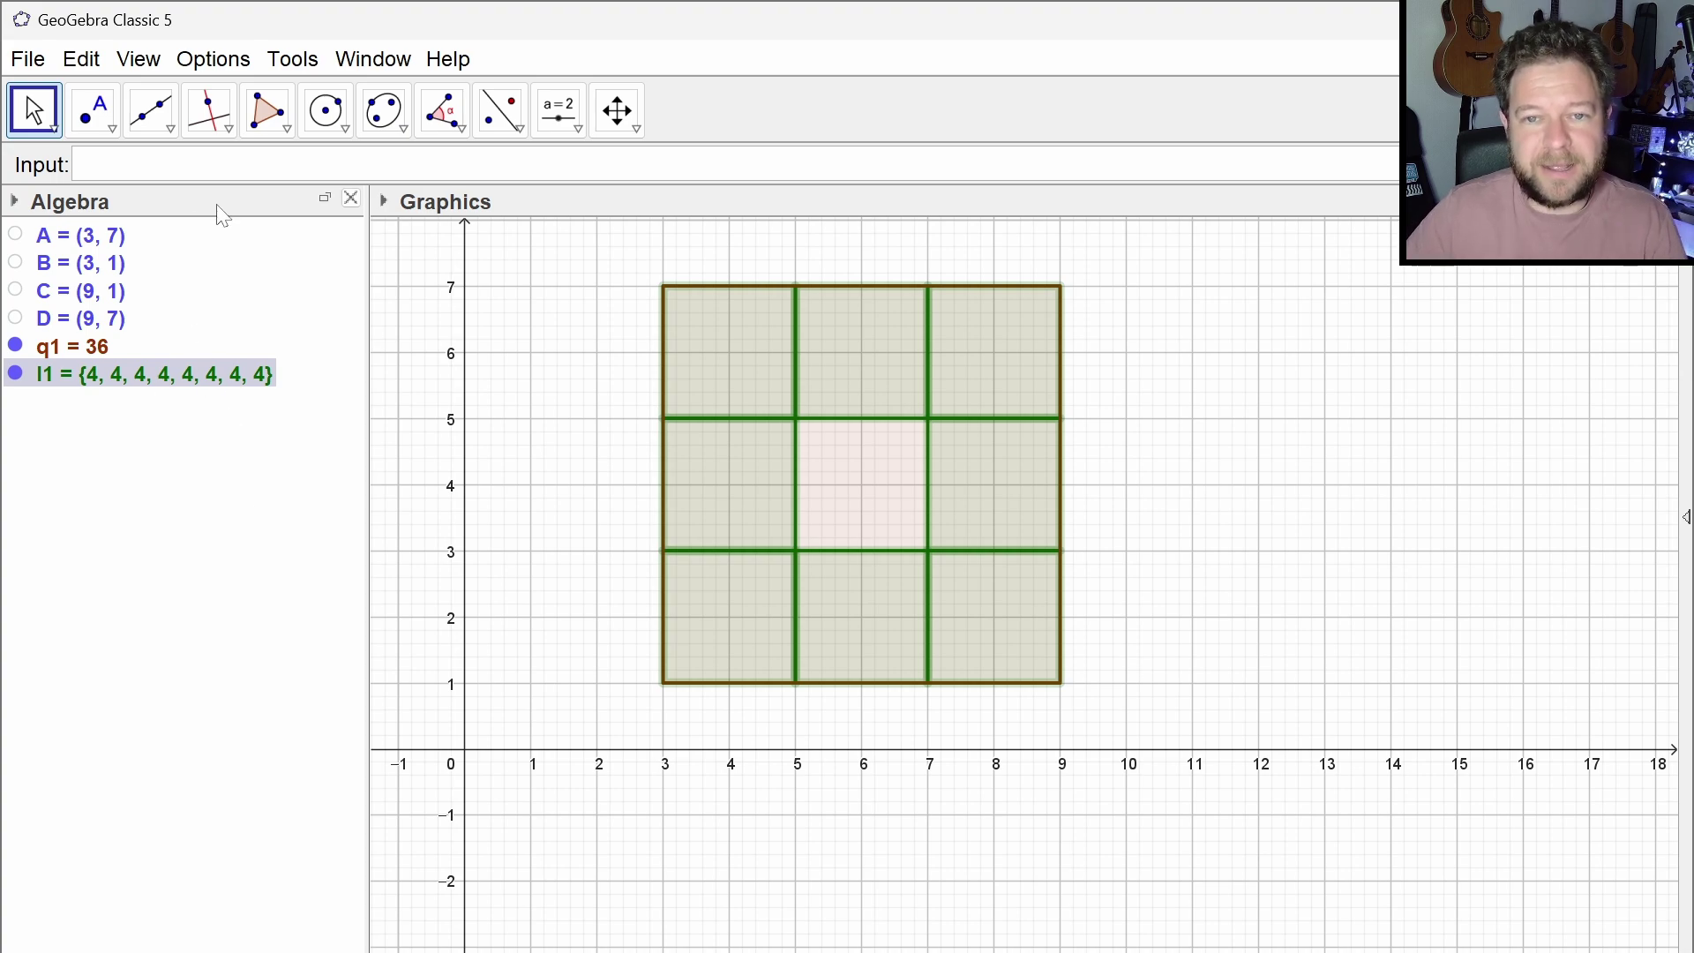
# Copy the definition of list l1 and paste it as the expression of a new Zip command
pyautogui.click(221, 165)
pyautogui.write('zip')
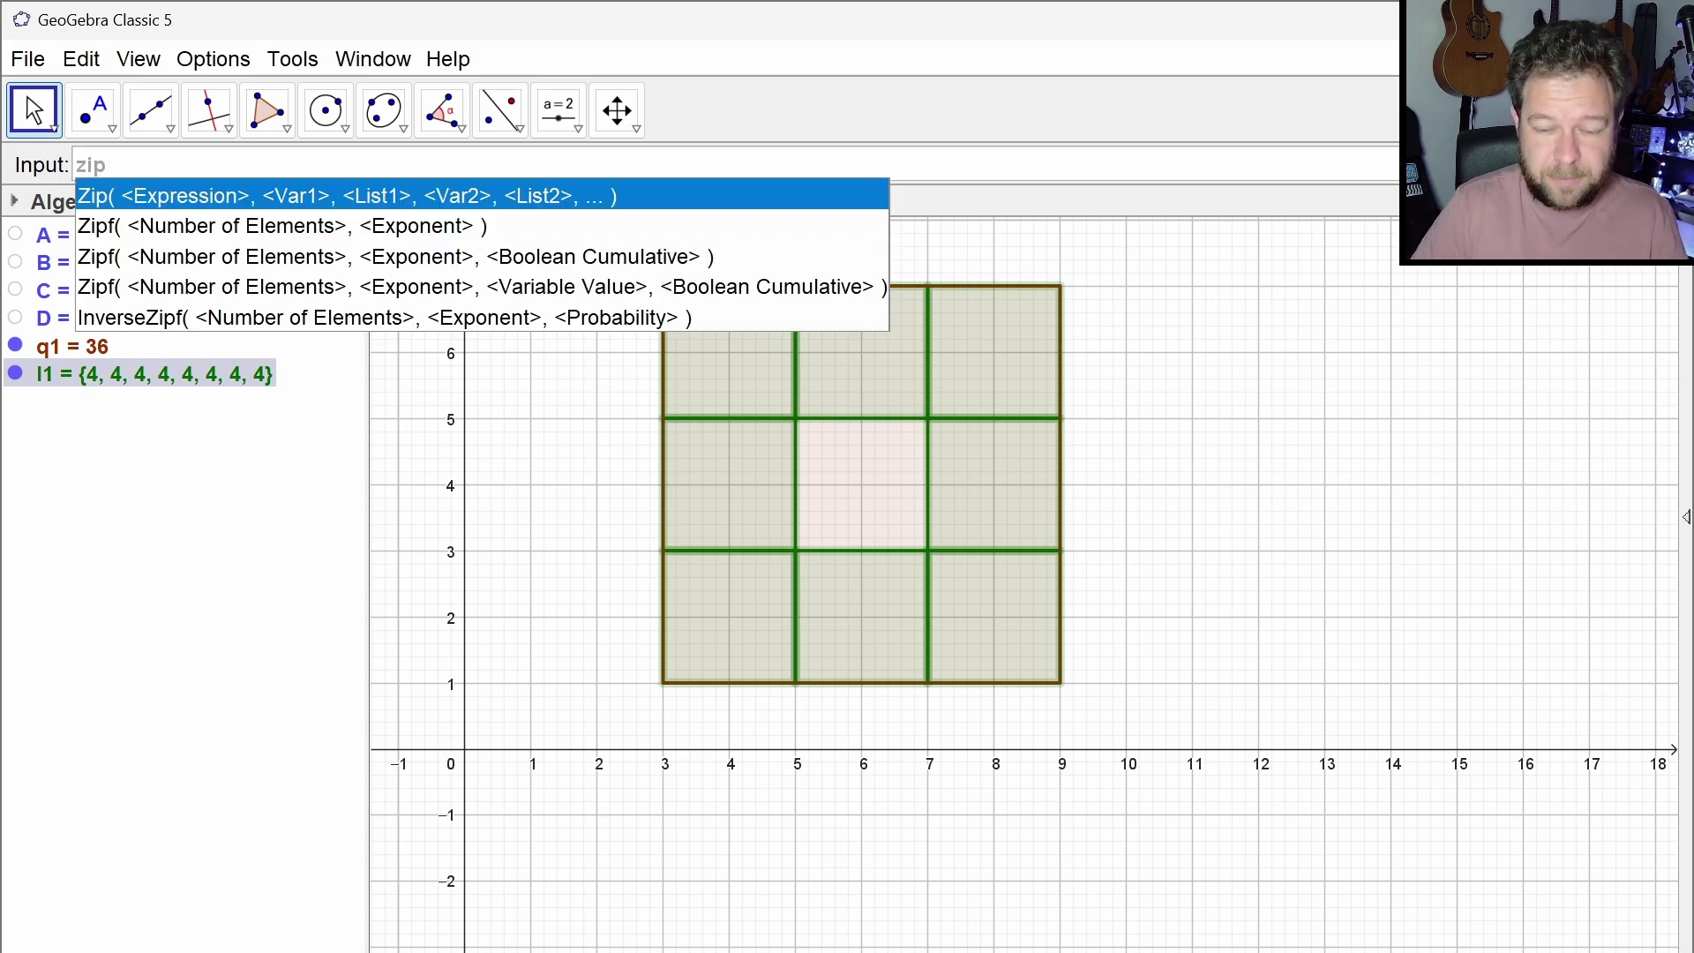
pyautogui.doubleClick(236, 380)
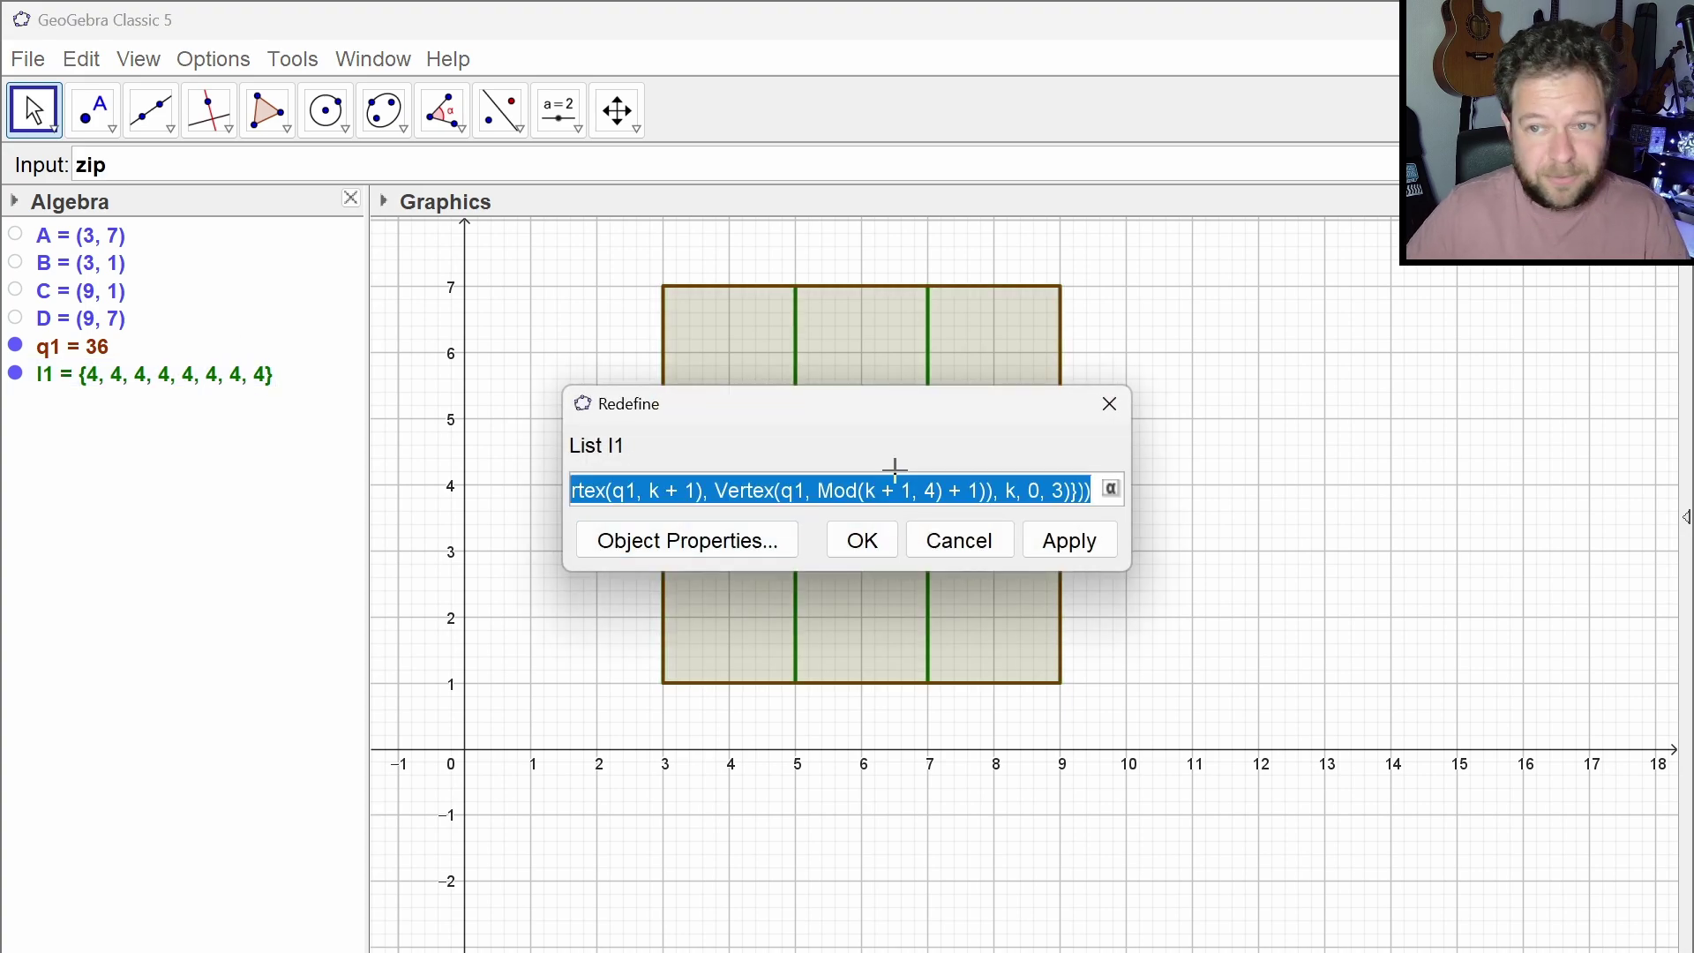
pyautogui.press('Escape')
pyautogui.write('zip(')
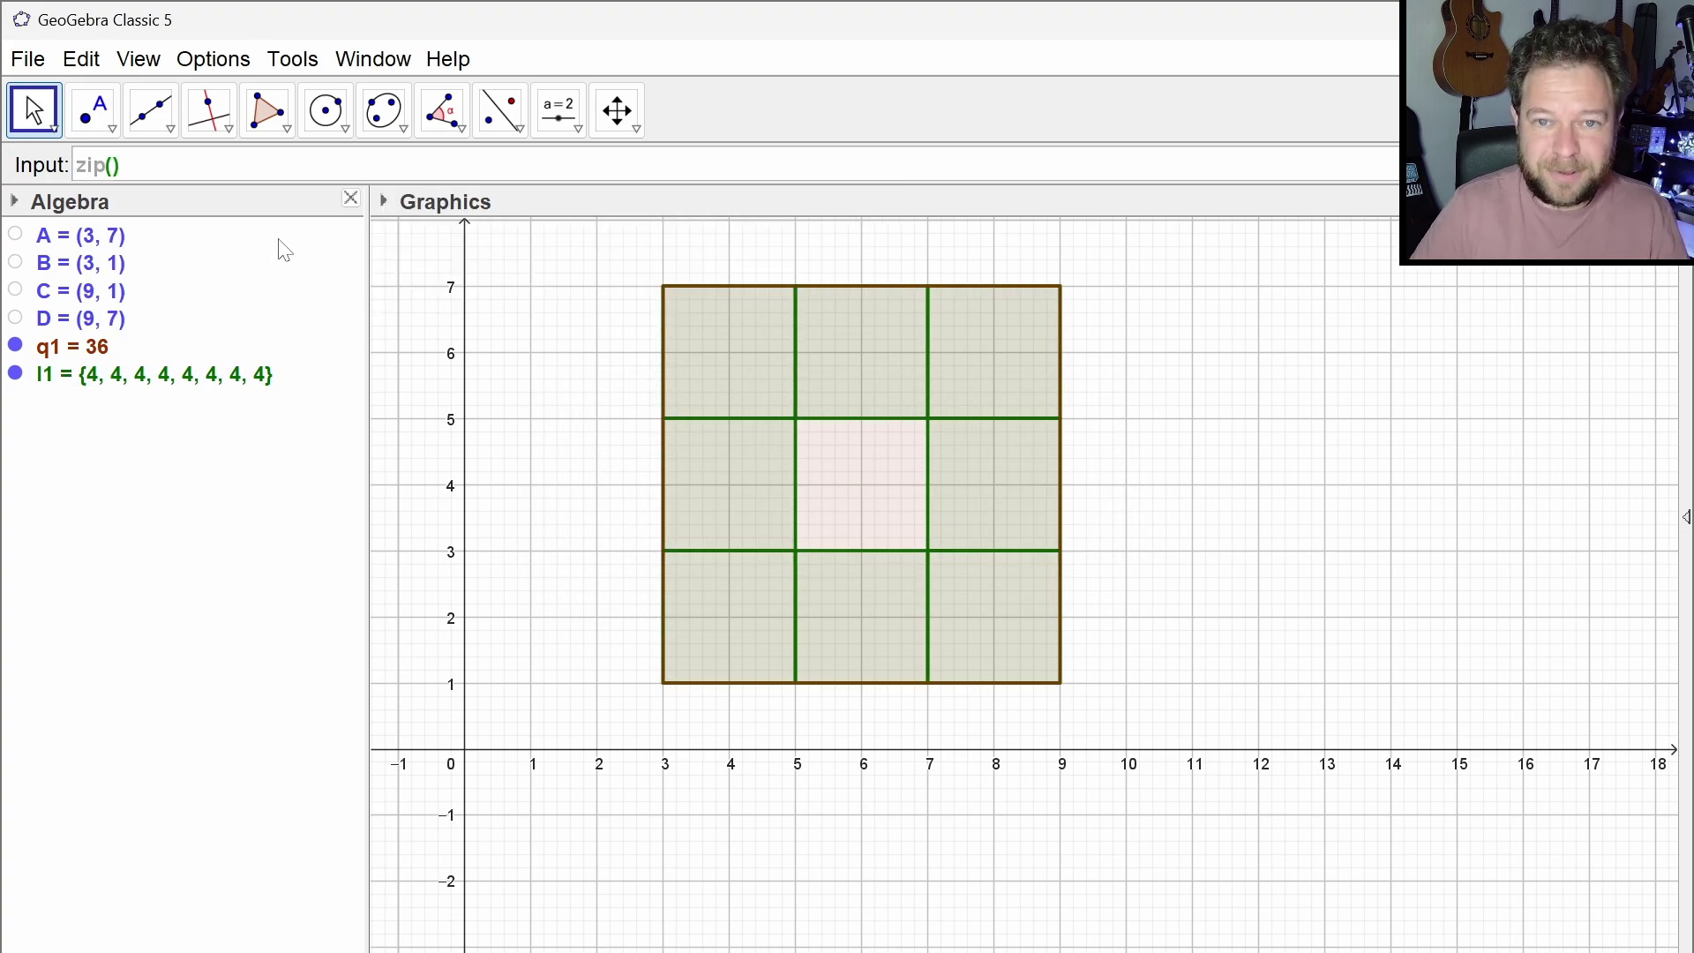
pyautogui.hotkey('ctrl', 'v')
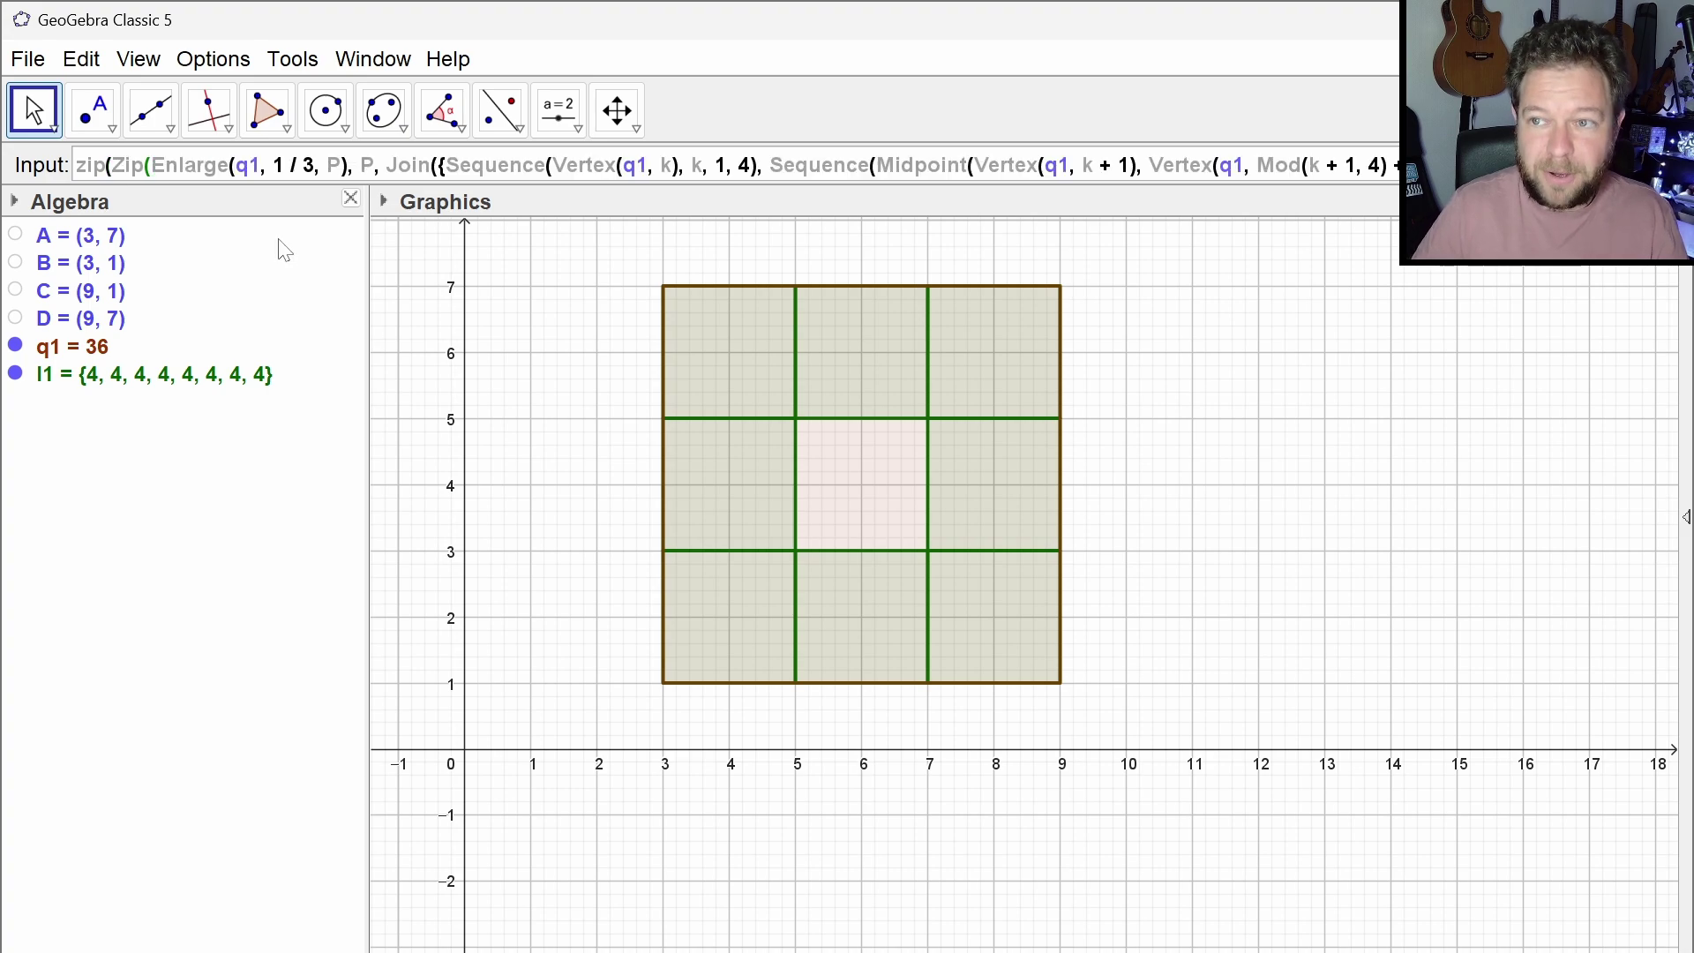
# Replace every q1 in the nested definition with q, add q and l1 as variable and list, and create the second-level squares
pyautogui.press('Right')
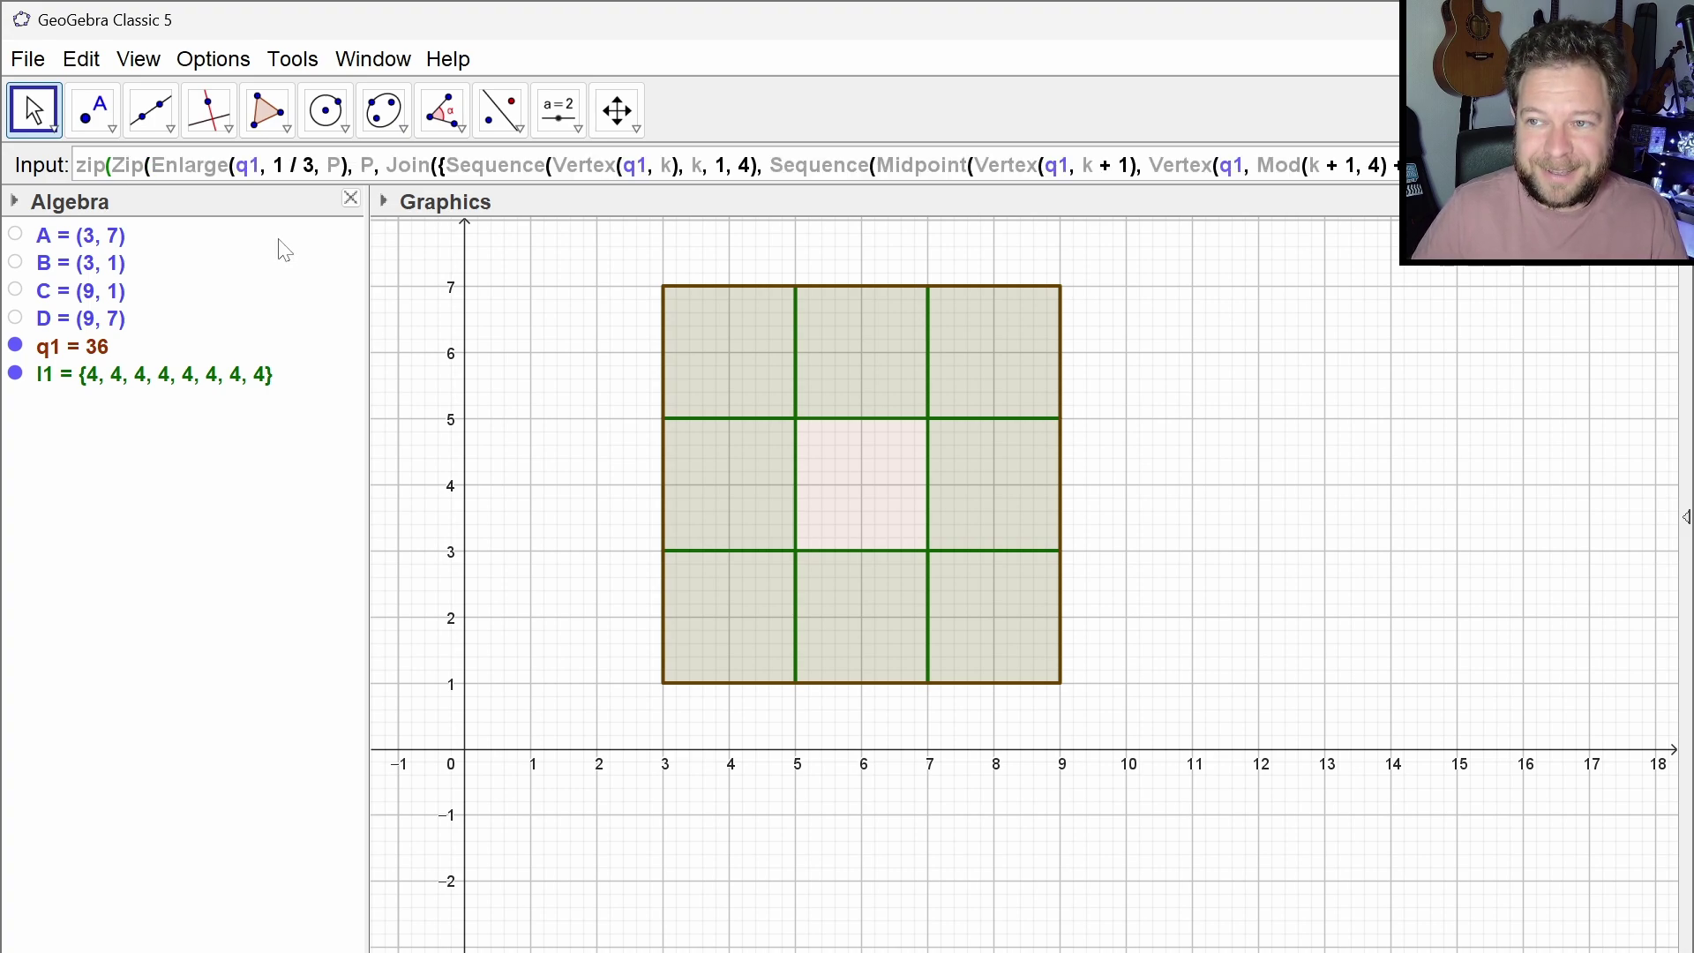
pyautogui.press('Right')
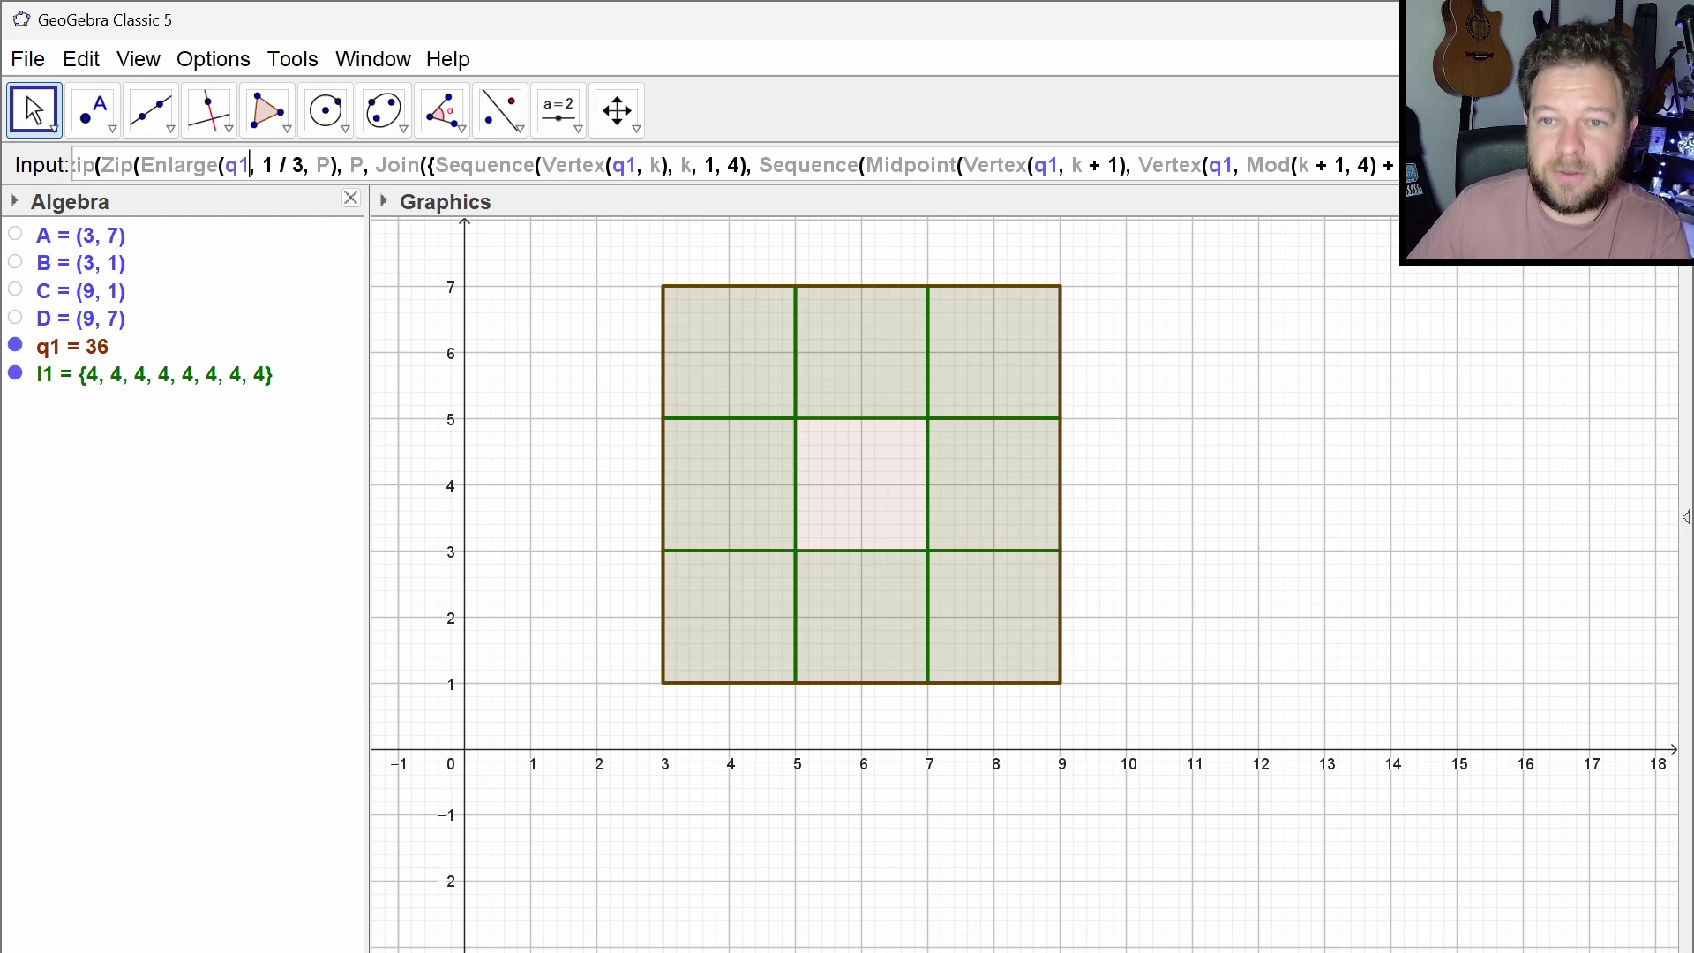
pyautogui.press('BackSpace')
pyautogui.click(637, 165)
pyautogui.press('BackSpace')
pyautogui.click(1045, 165)
pyautogui.press('BackSpace')
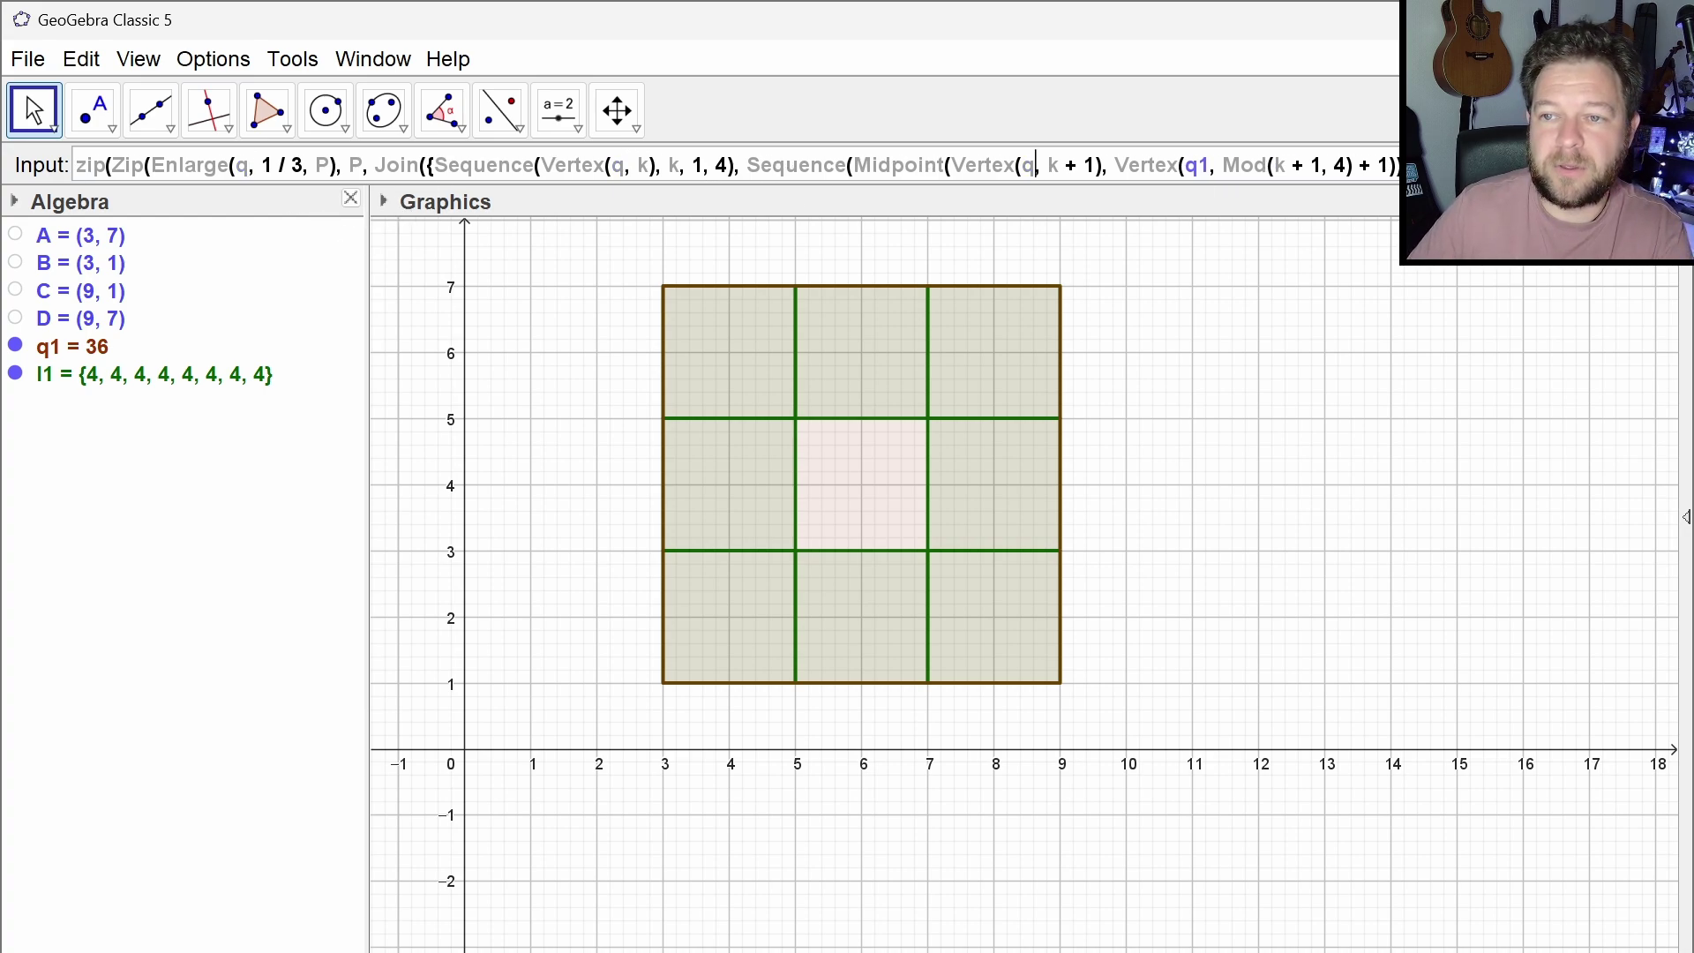
pyautogui.click(1208, 165)
pyautogui.press('BackSpace')
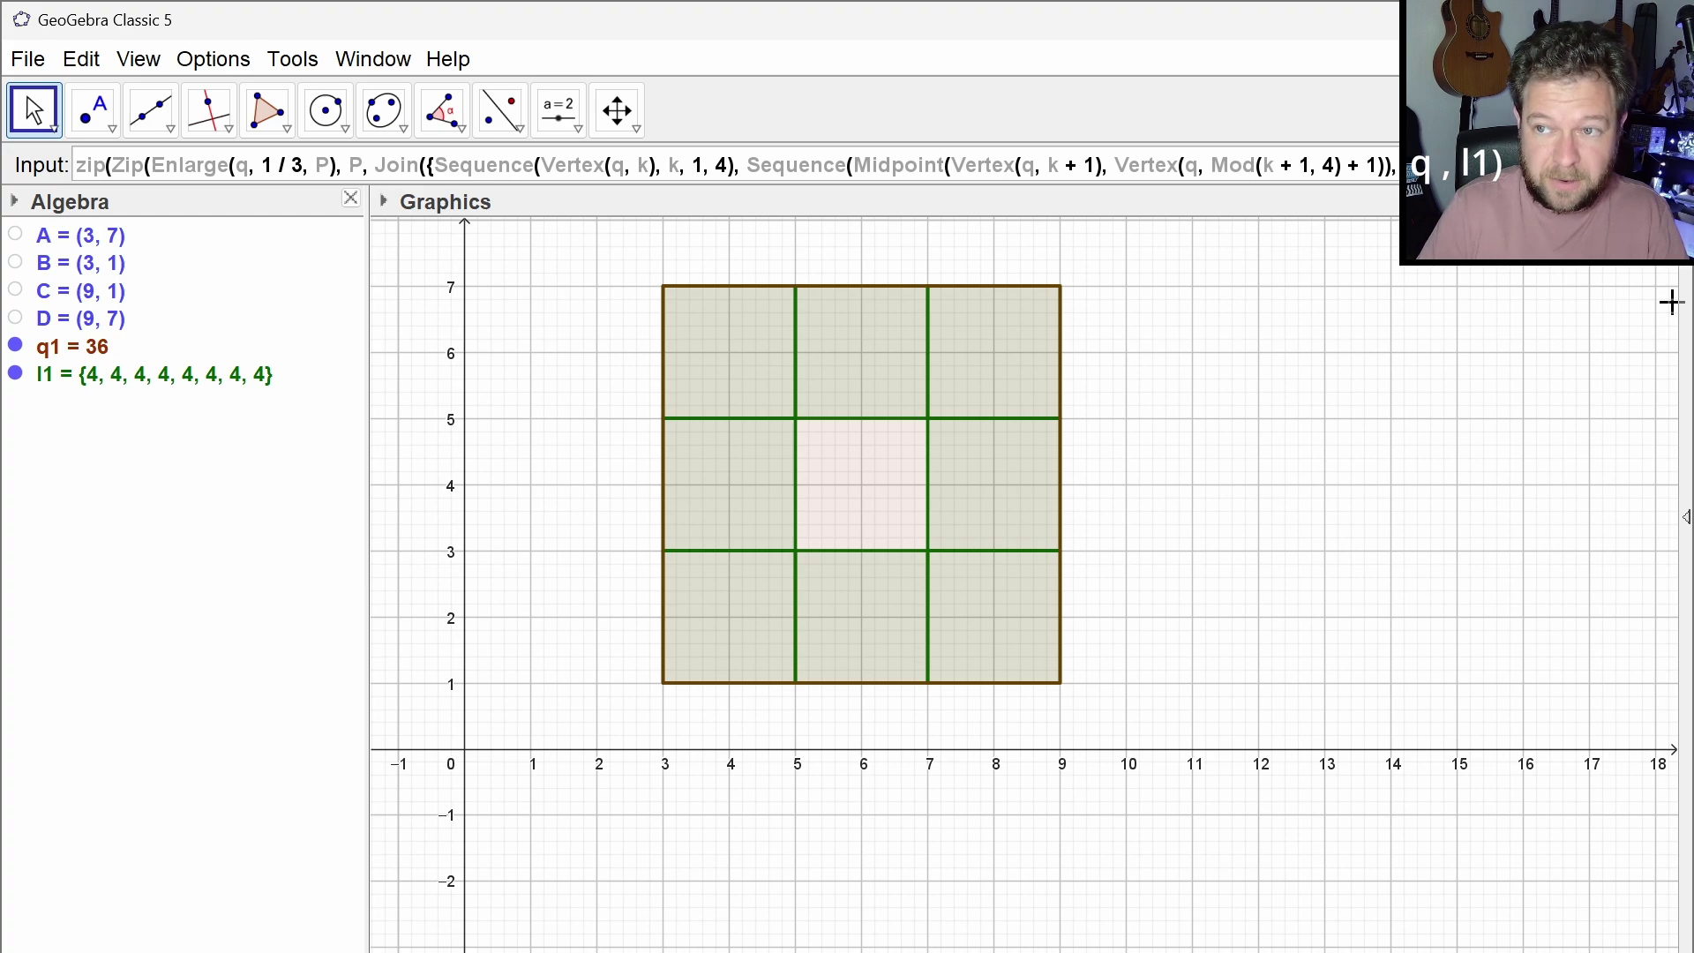
pyautogui.press('Return')
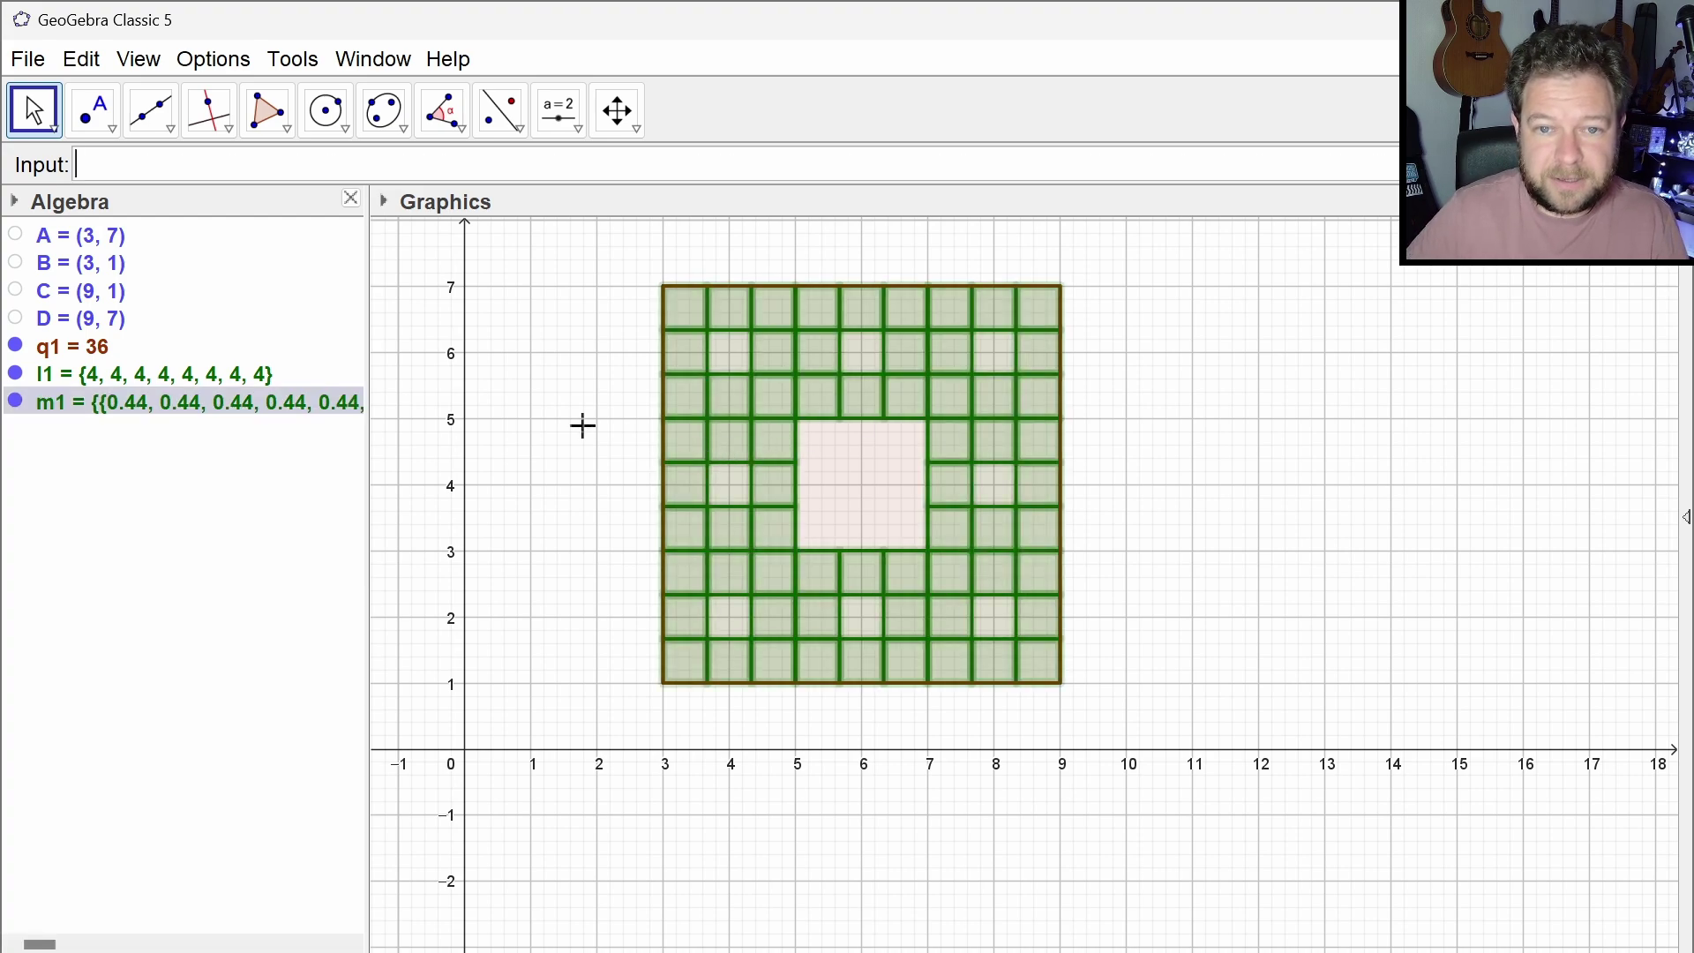
# Hide the first-level list l1 and the original square q1
pyautogui.click(19, 378)
pyautogui.click(15, 374)
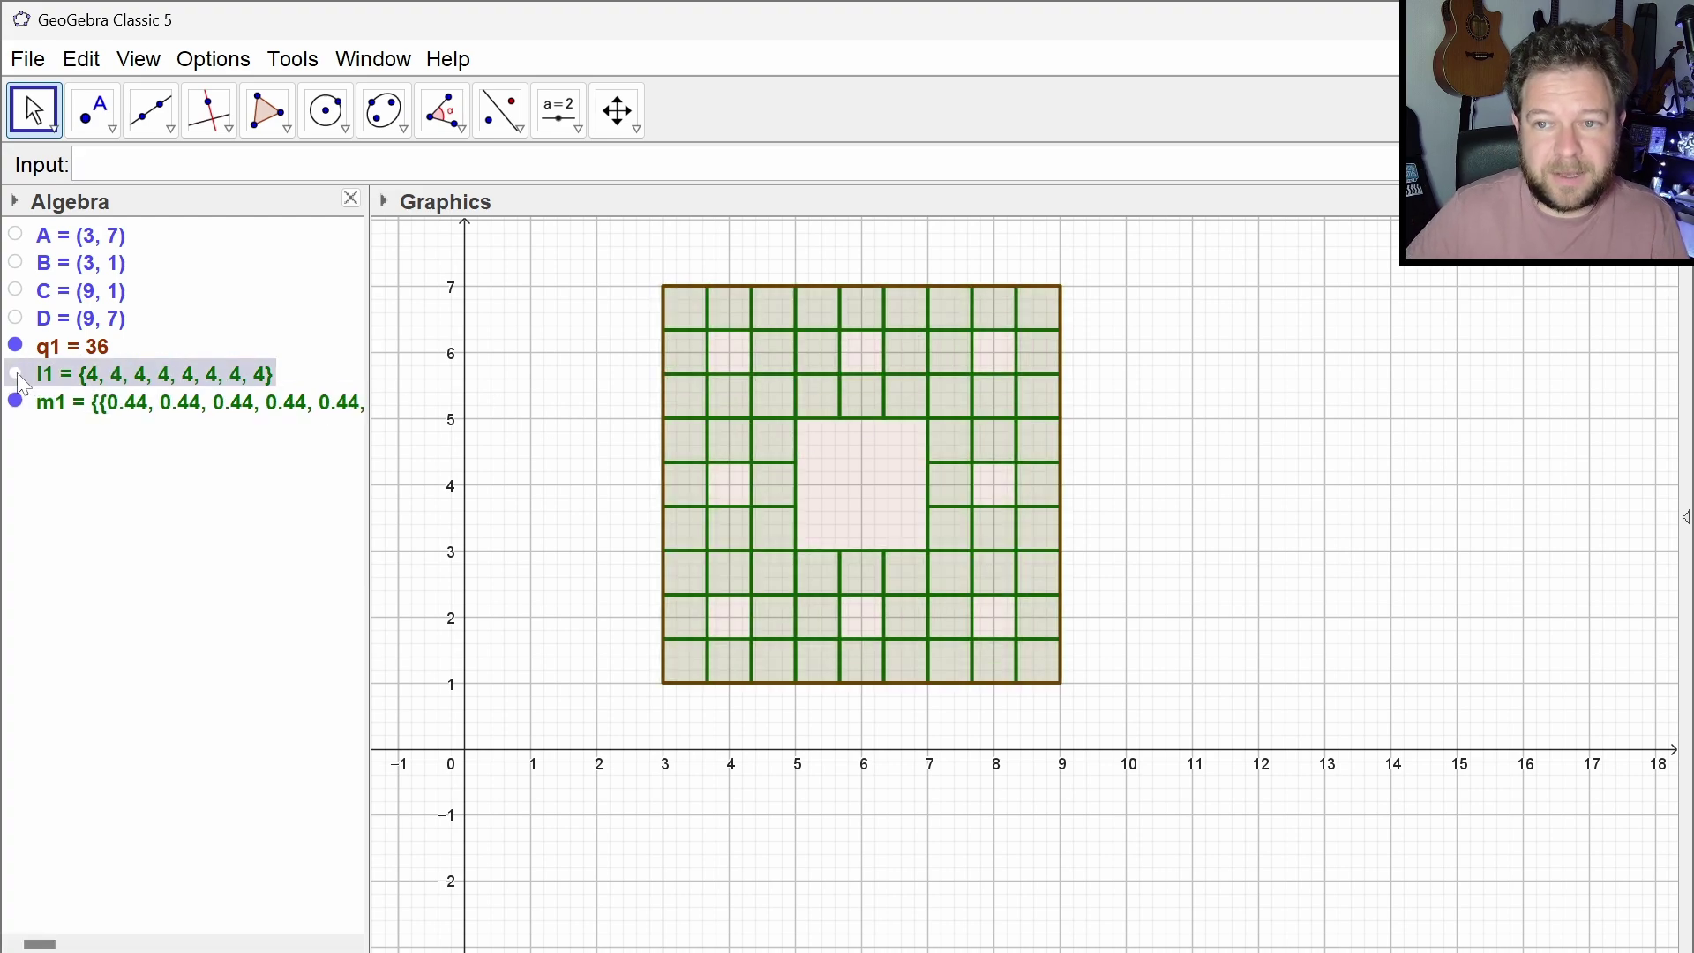
pyautogui.click(16, 345)
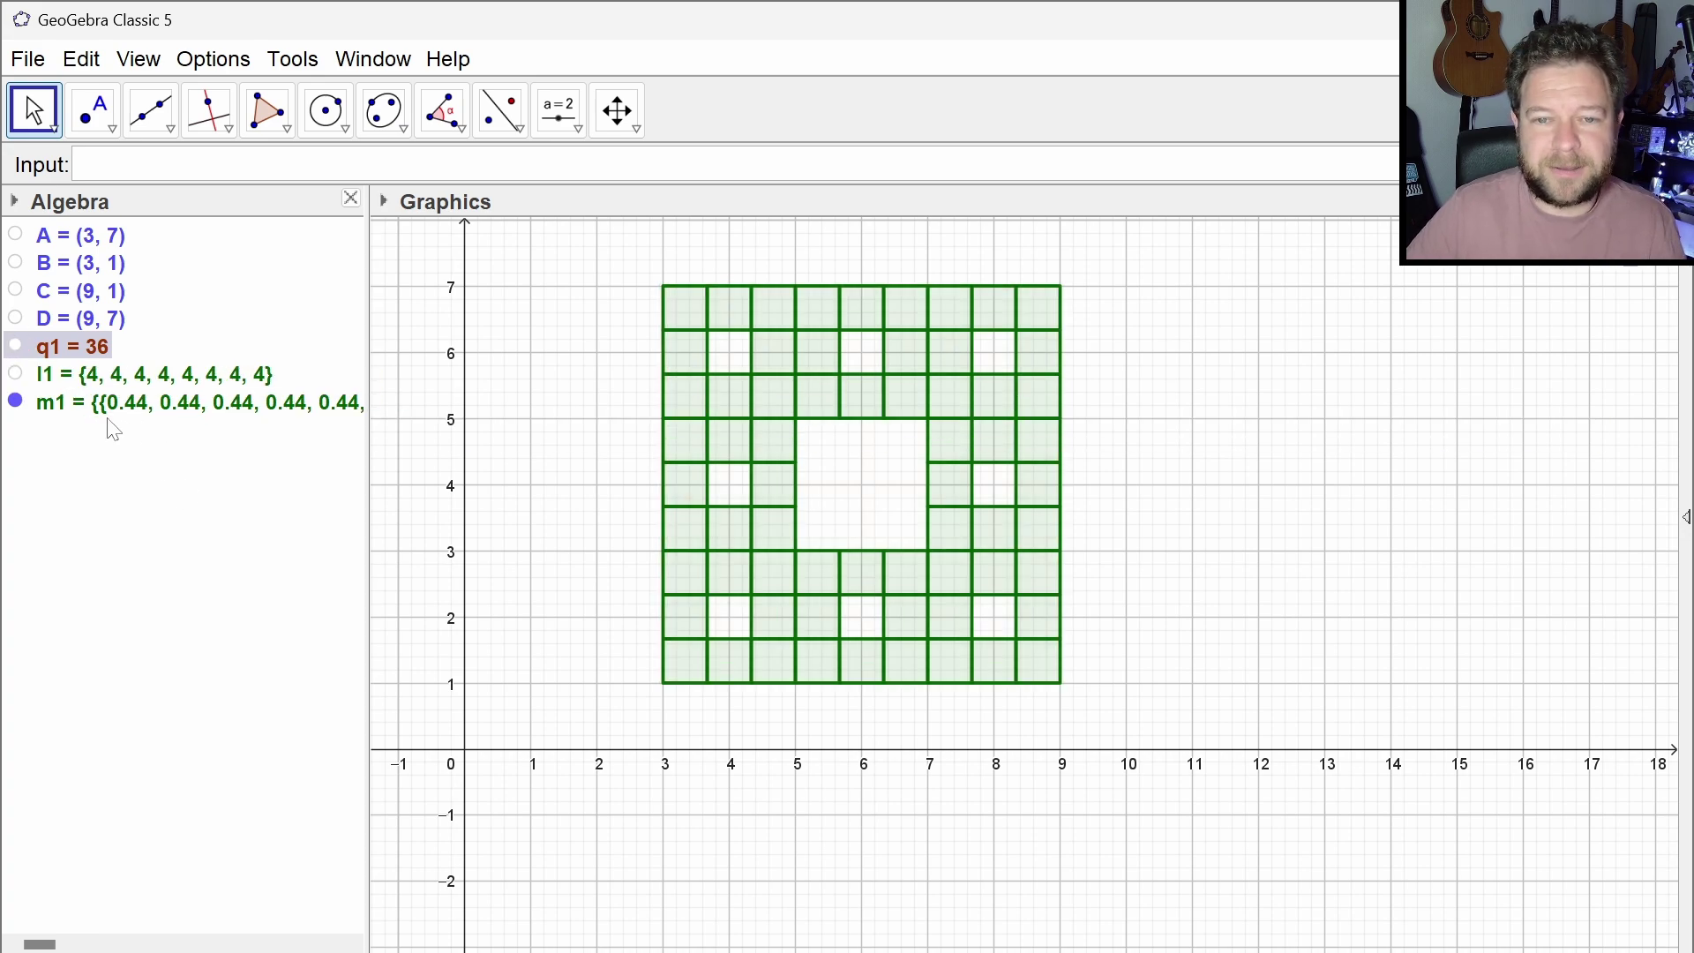
# Redefine list m1 by wrapping its whole Zip definition in a Flatten command
pyautogui.doubleClick(133, 411)
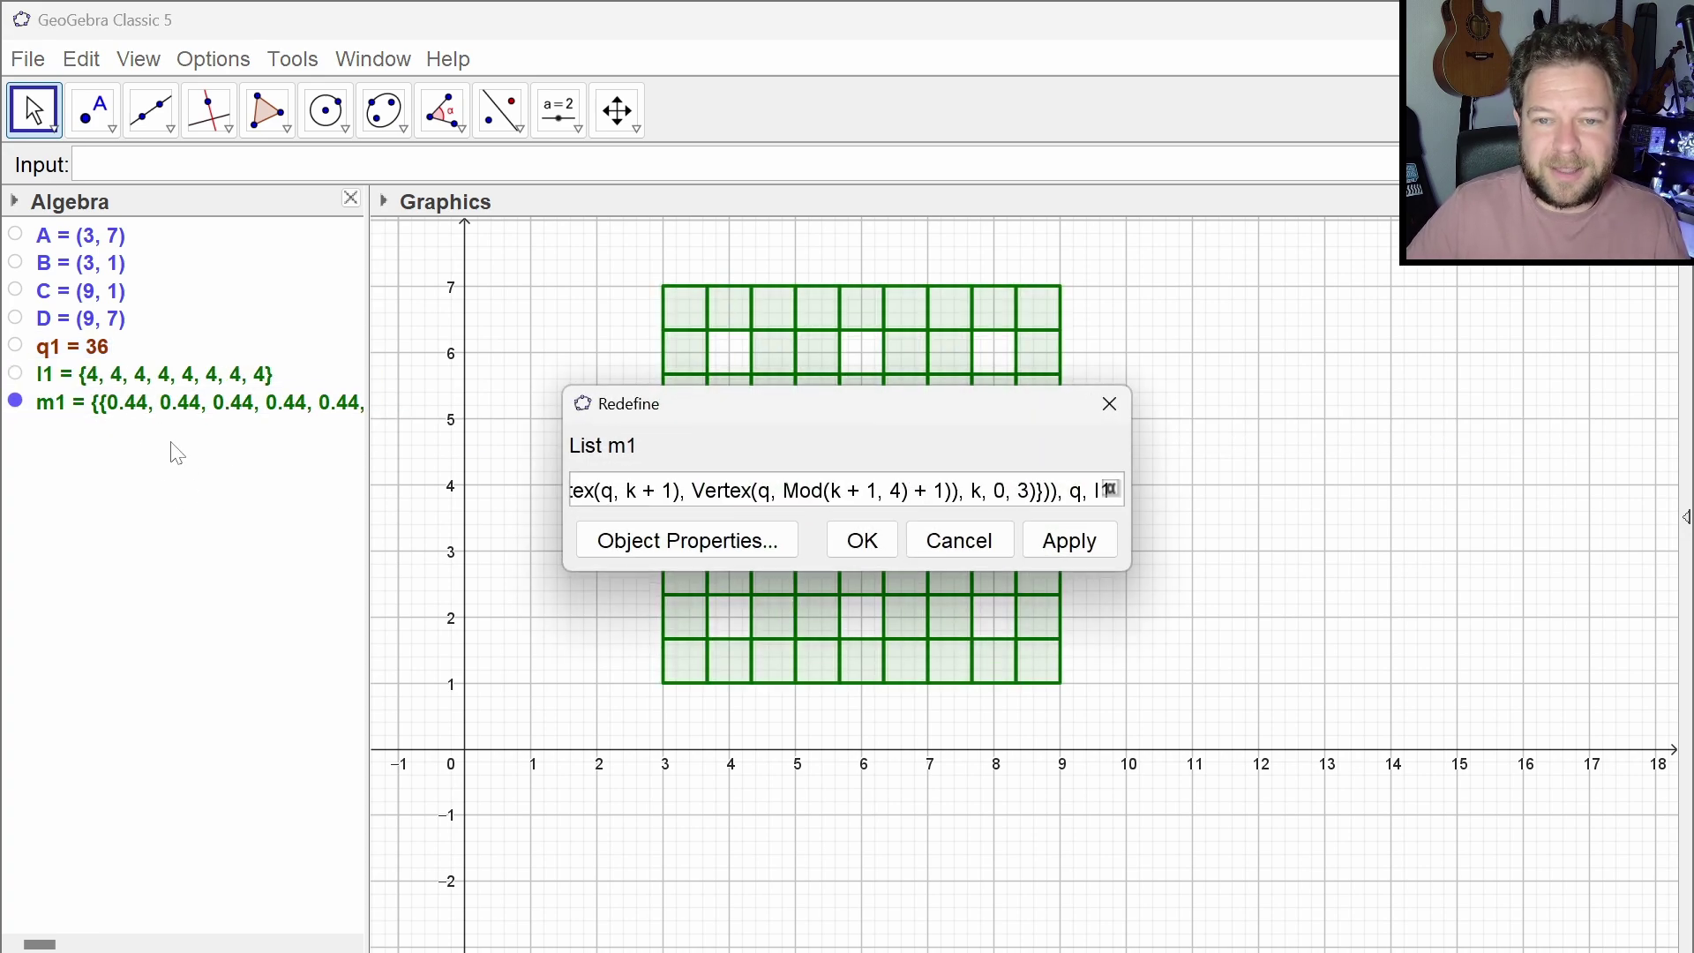
pyautogui.click(959, 540)
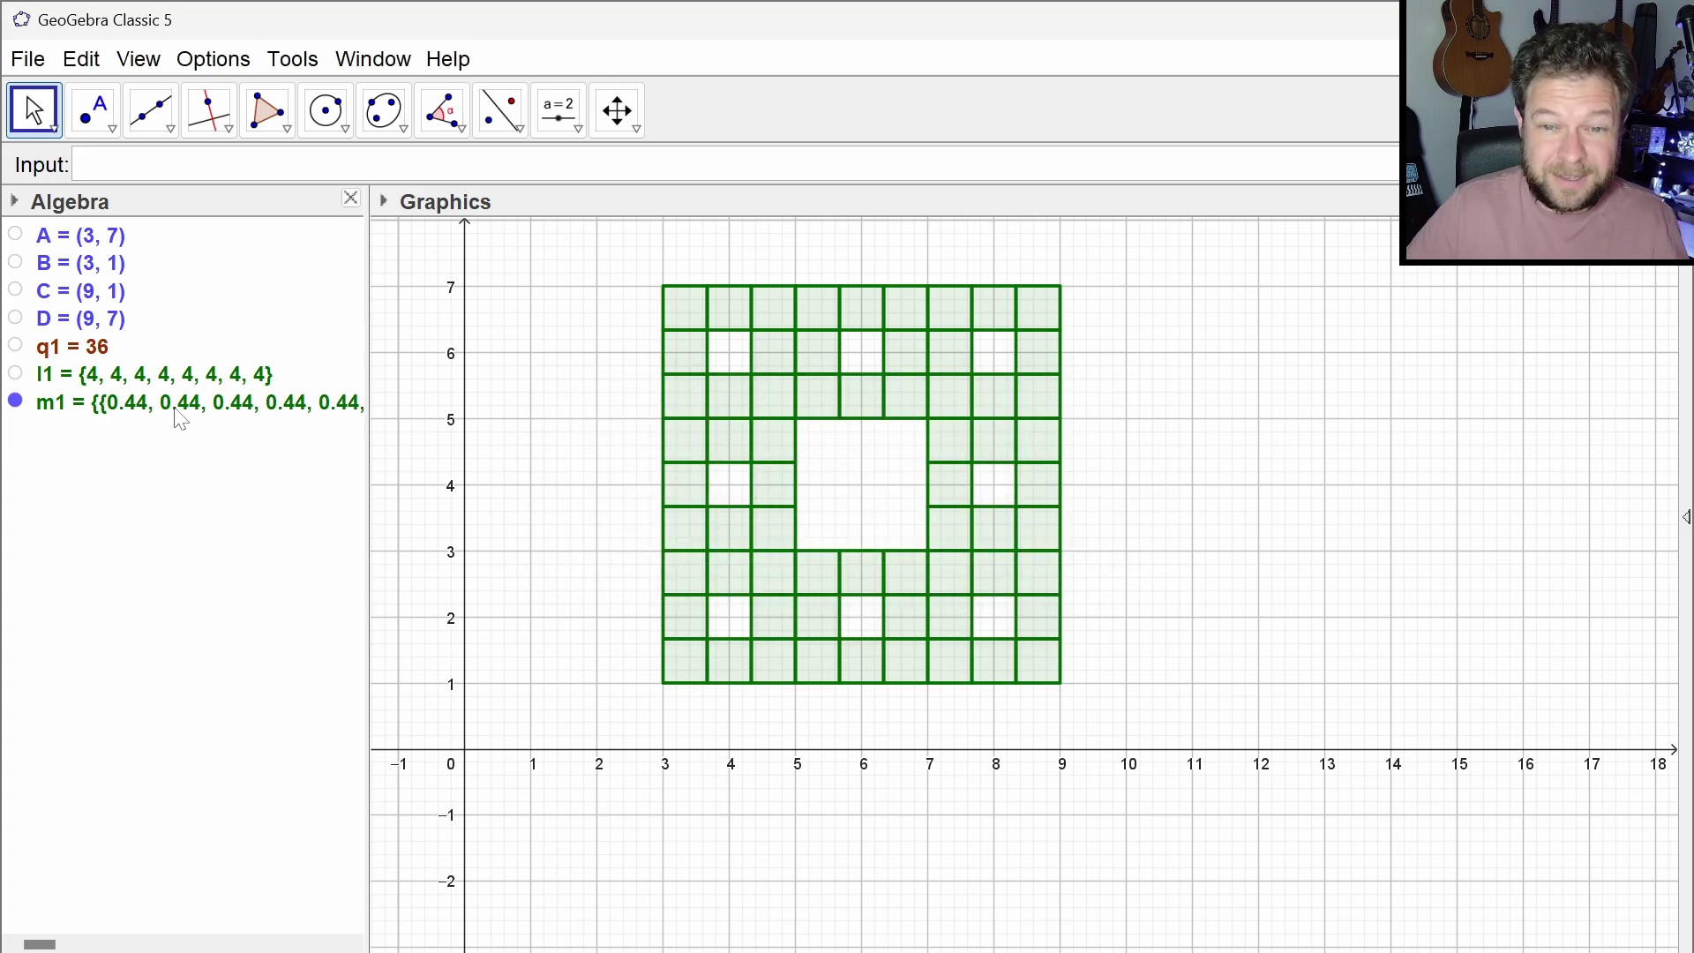
pyautogui.doubleClick(123, 413)
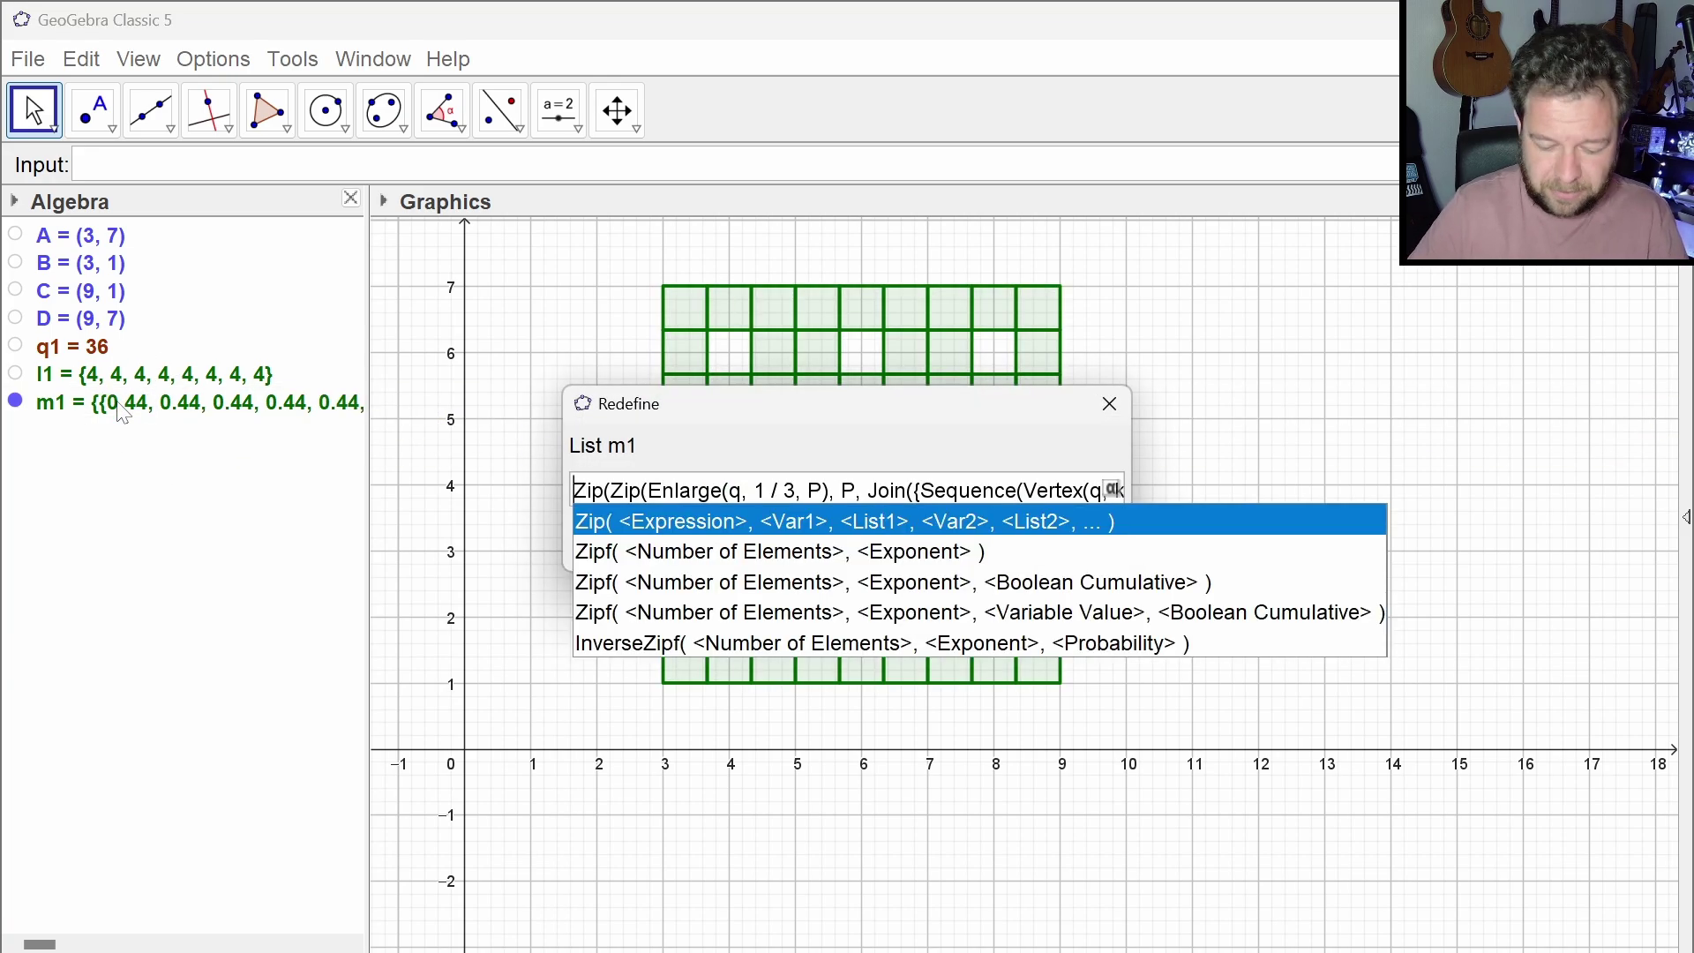
pyautogui.write('flatten(')
pyautogui.press('End')
pyautogui.write(')')
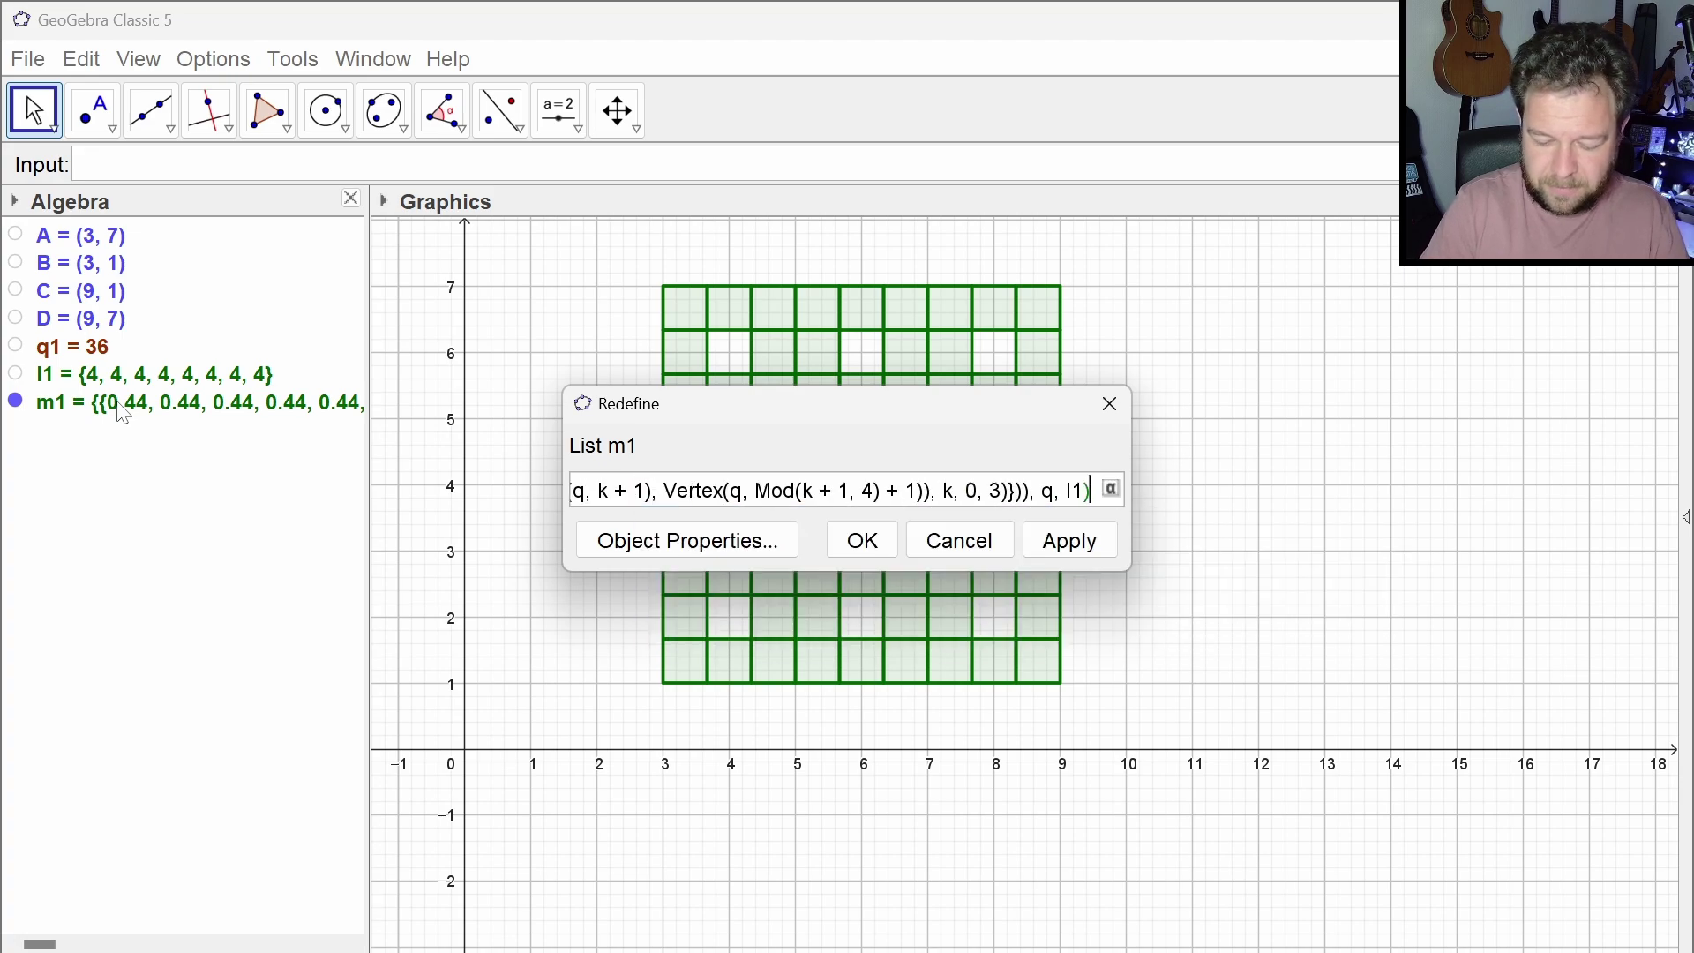
pyautogui.press('Return')
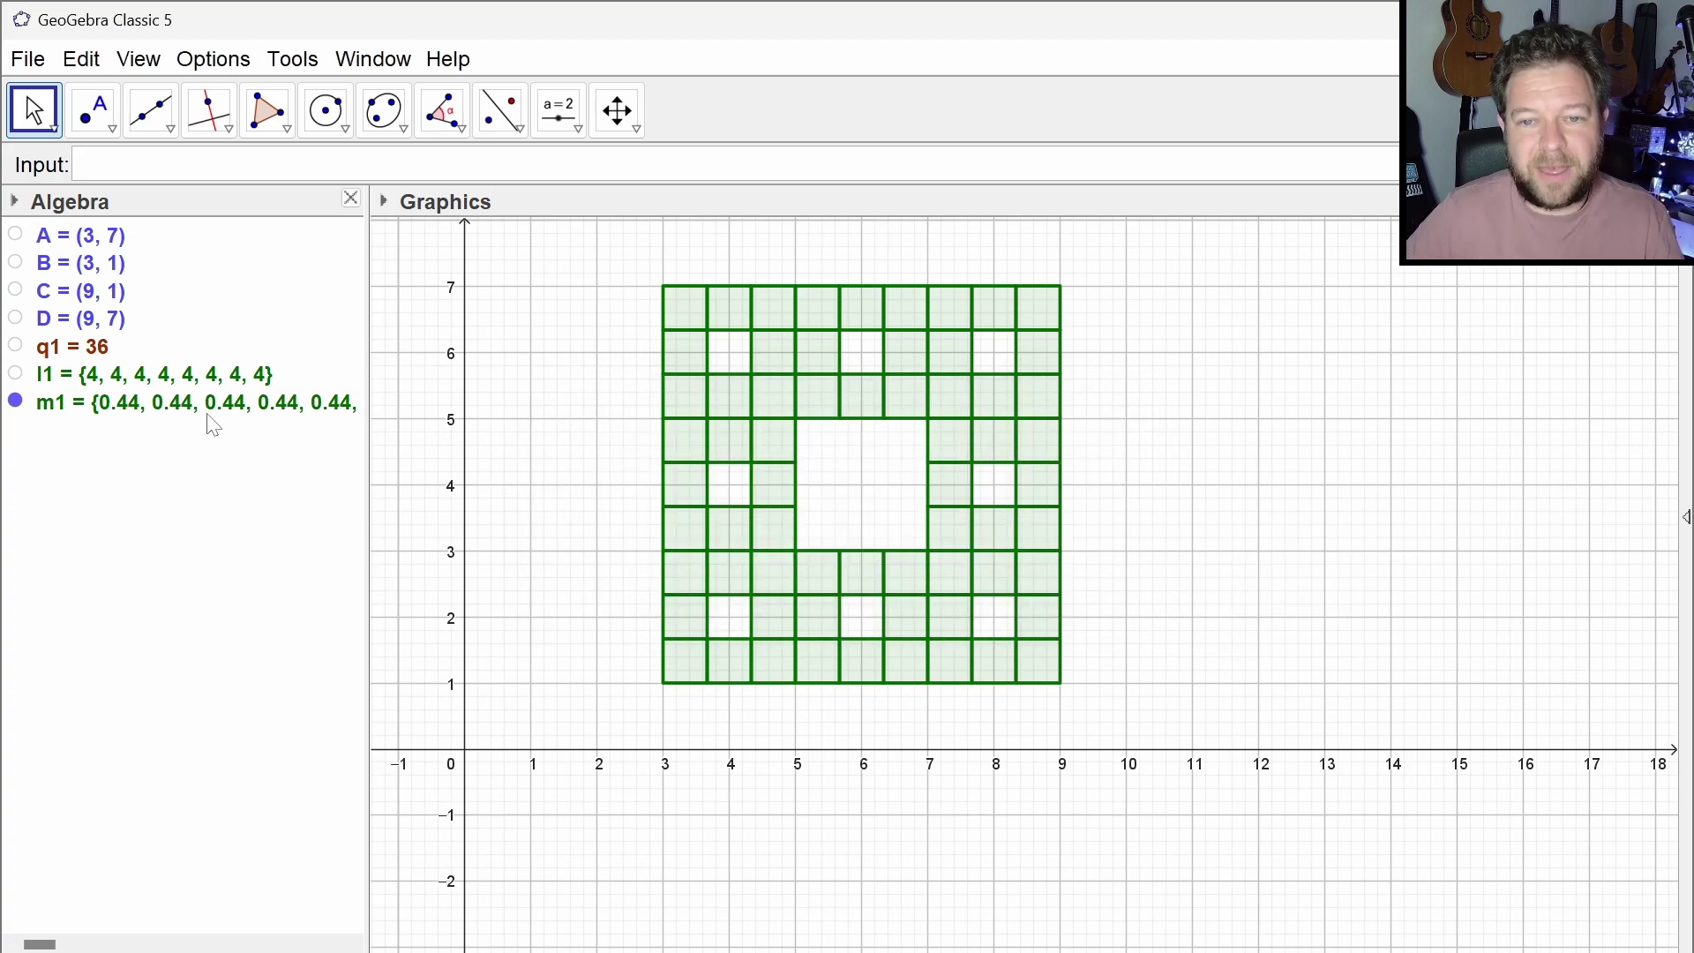
# Copy the complete flattened definition of list m1
pyautogui.doubleClick(219, 414)
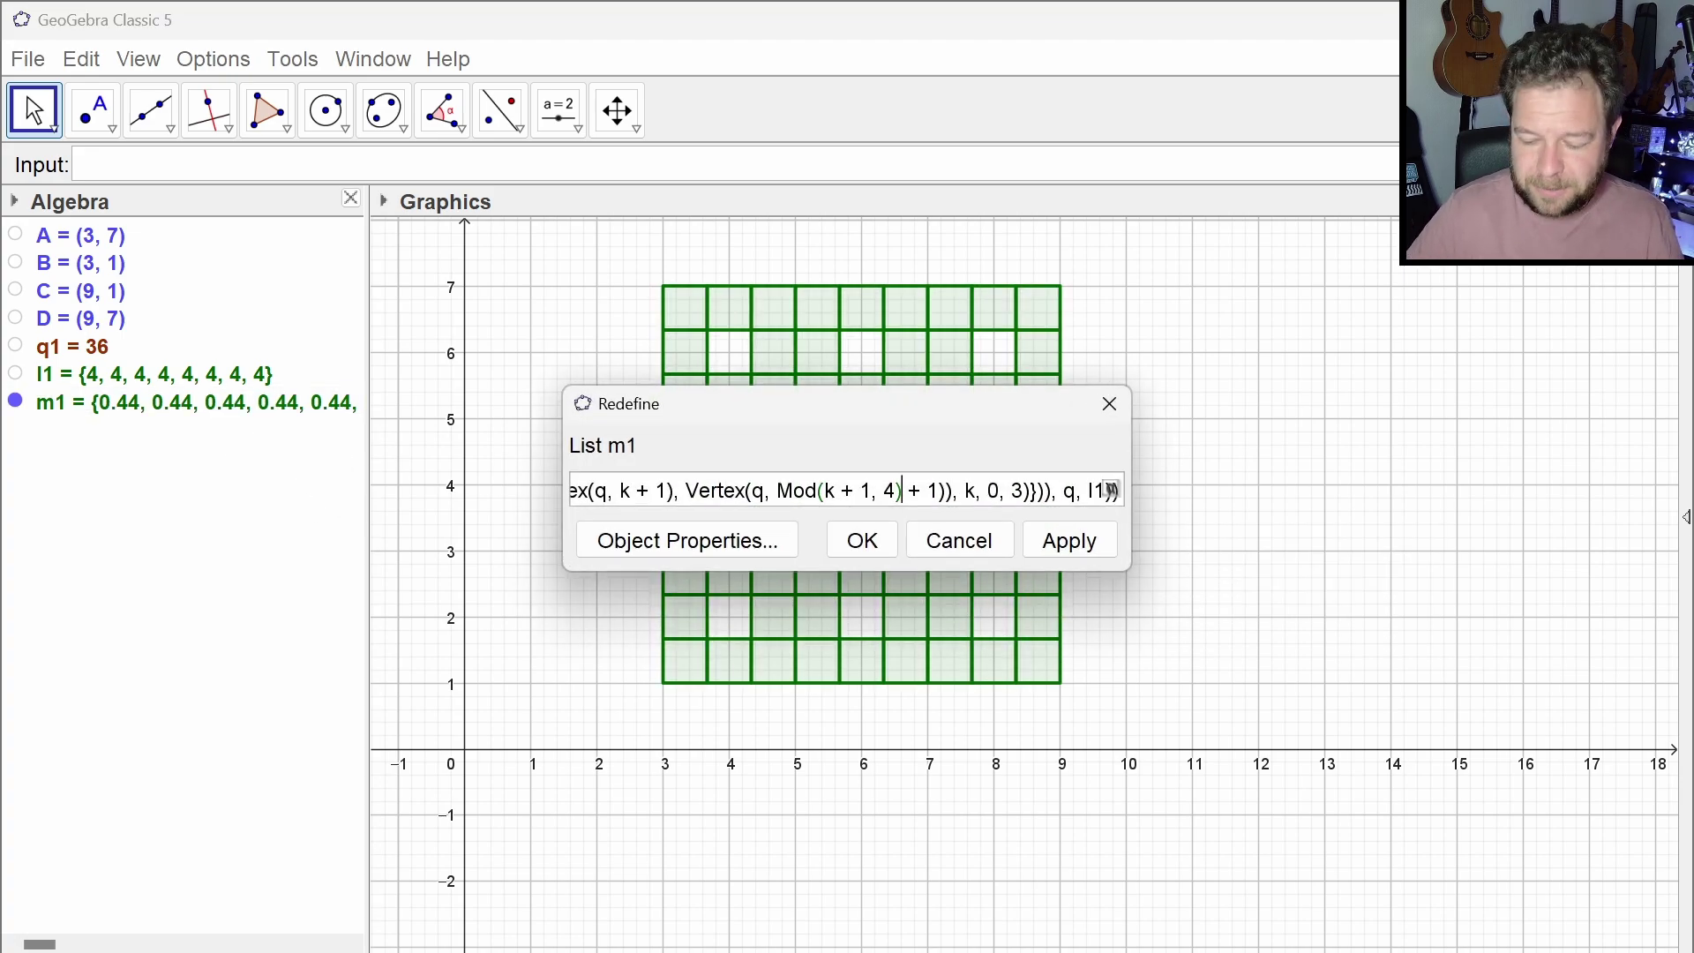
pyautogui.press('Home')
pyautogui.hotkey('ctrl', 'a')
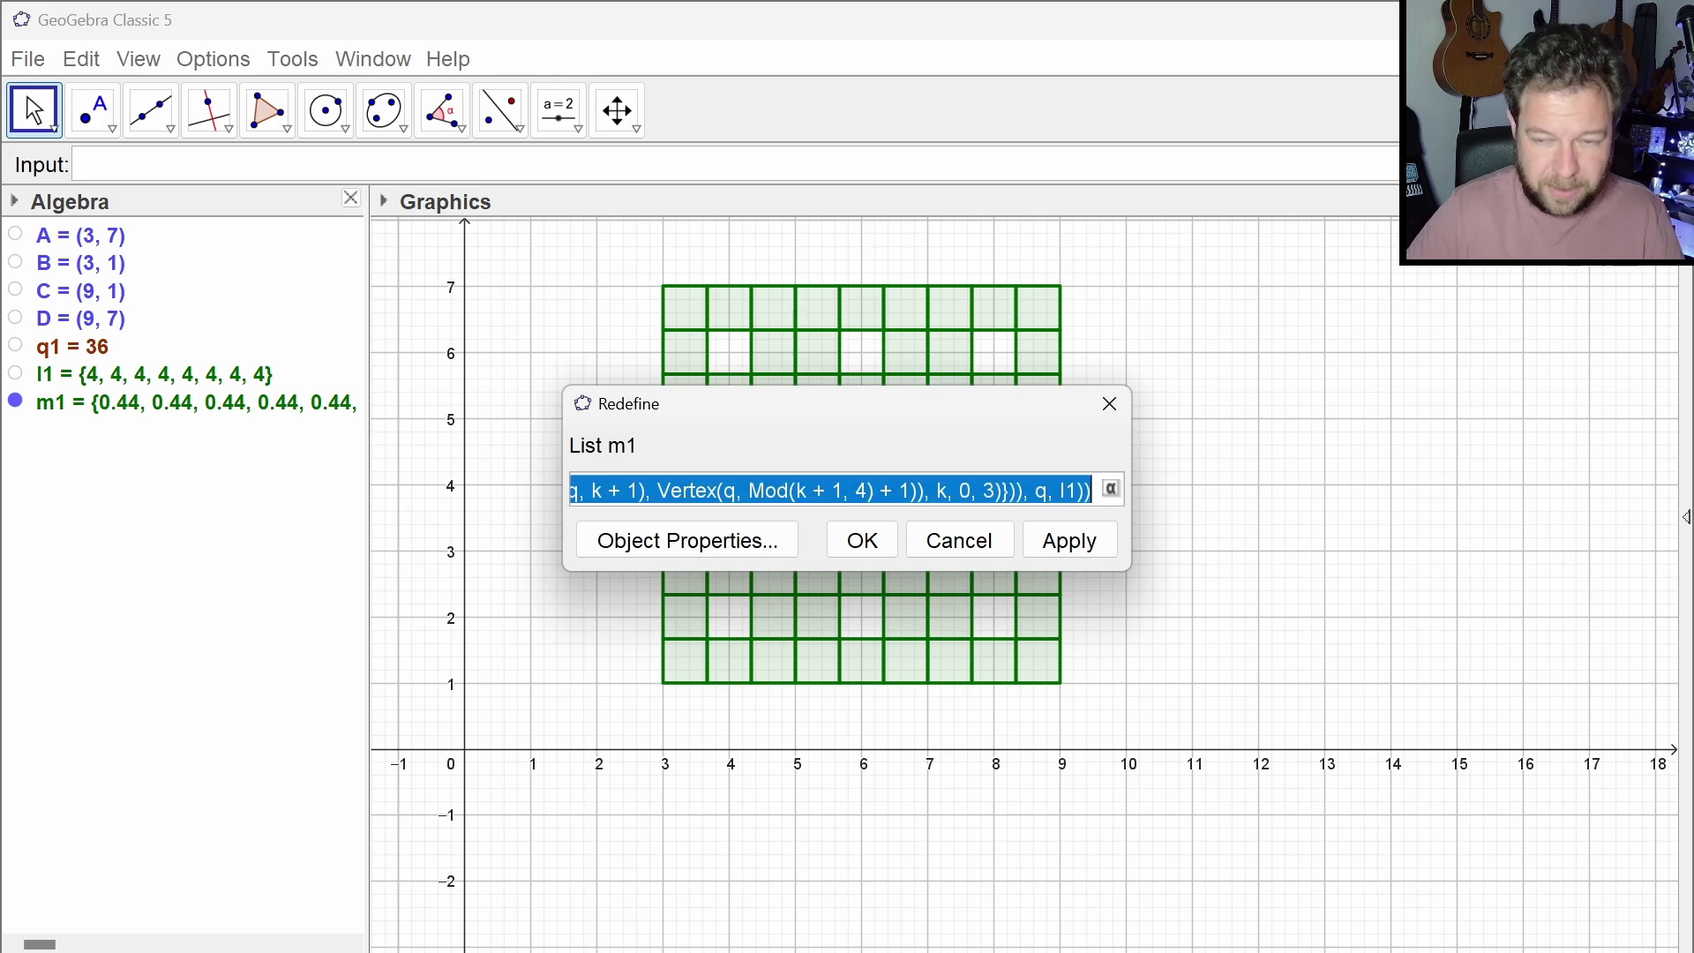
pyautogui.press('Return')
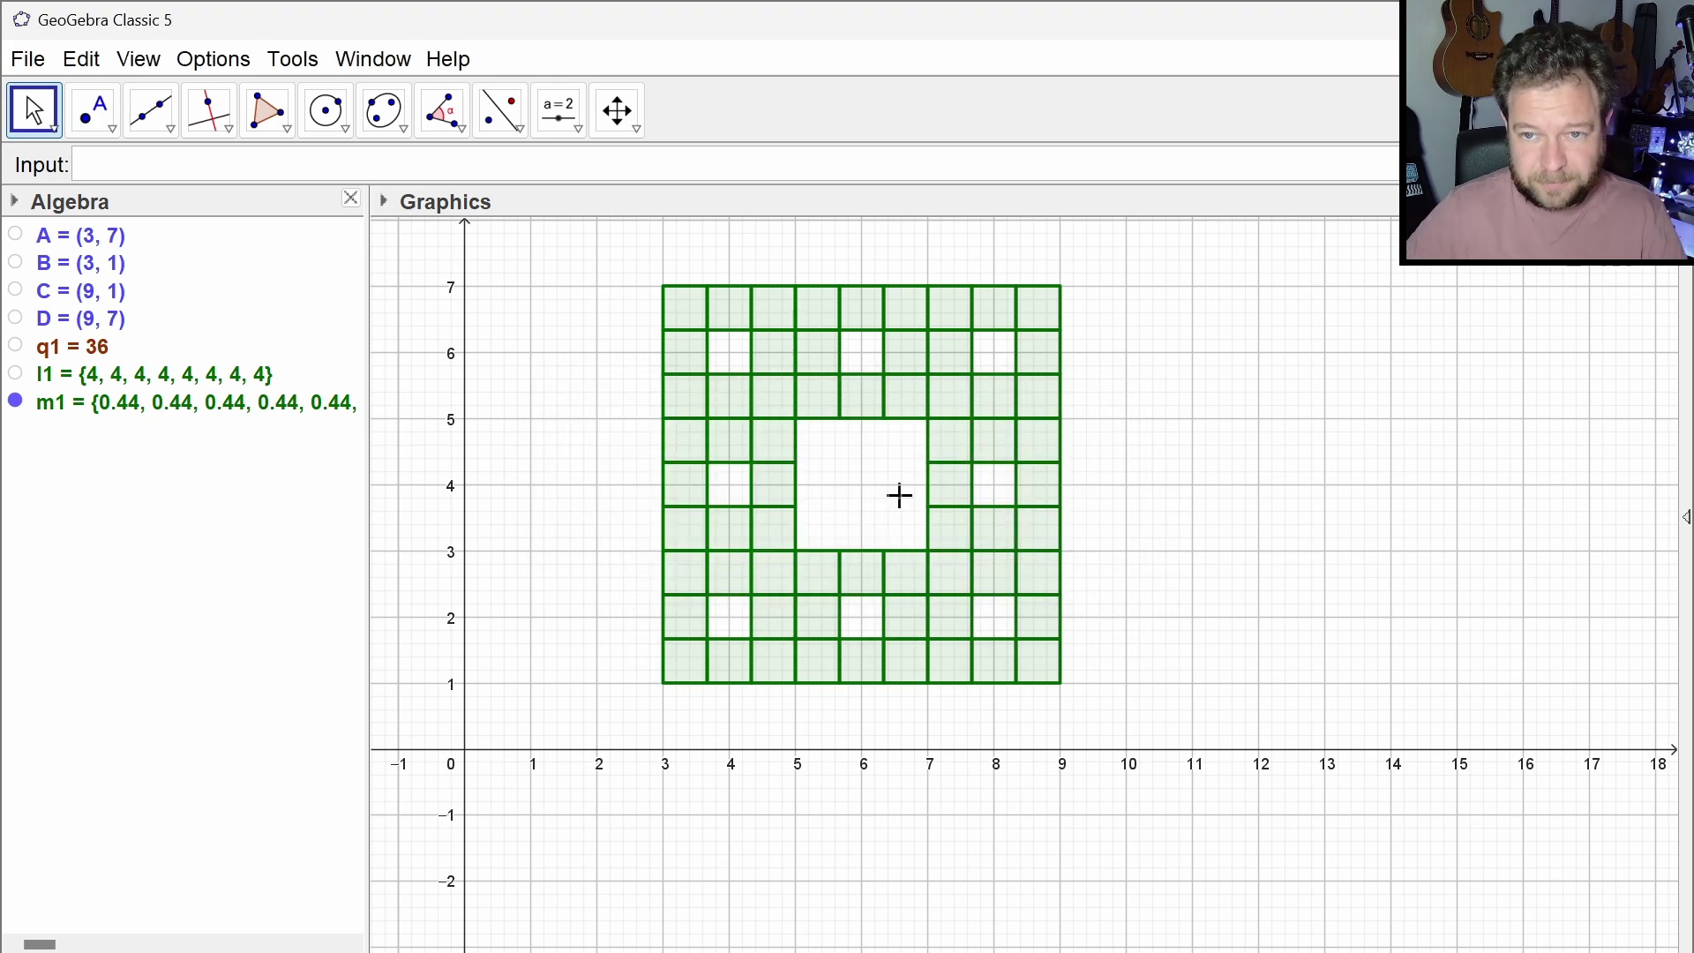
# Hide list m1 and show the original square q1
pyautogui.click(16, 402)
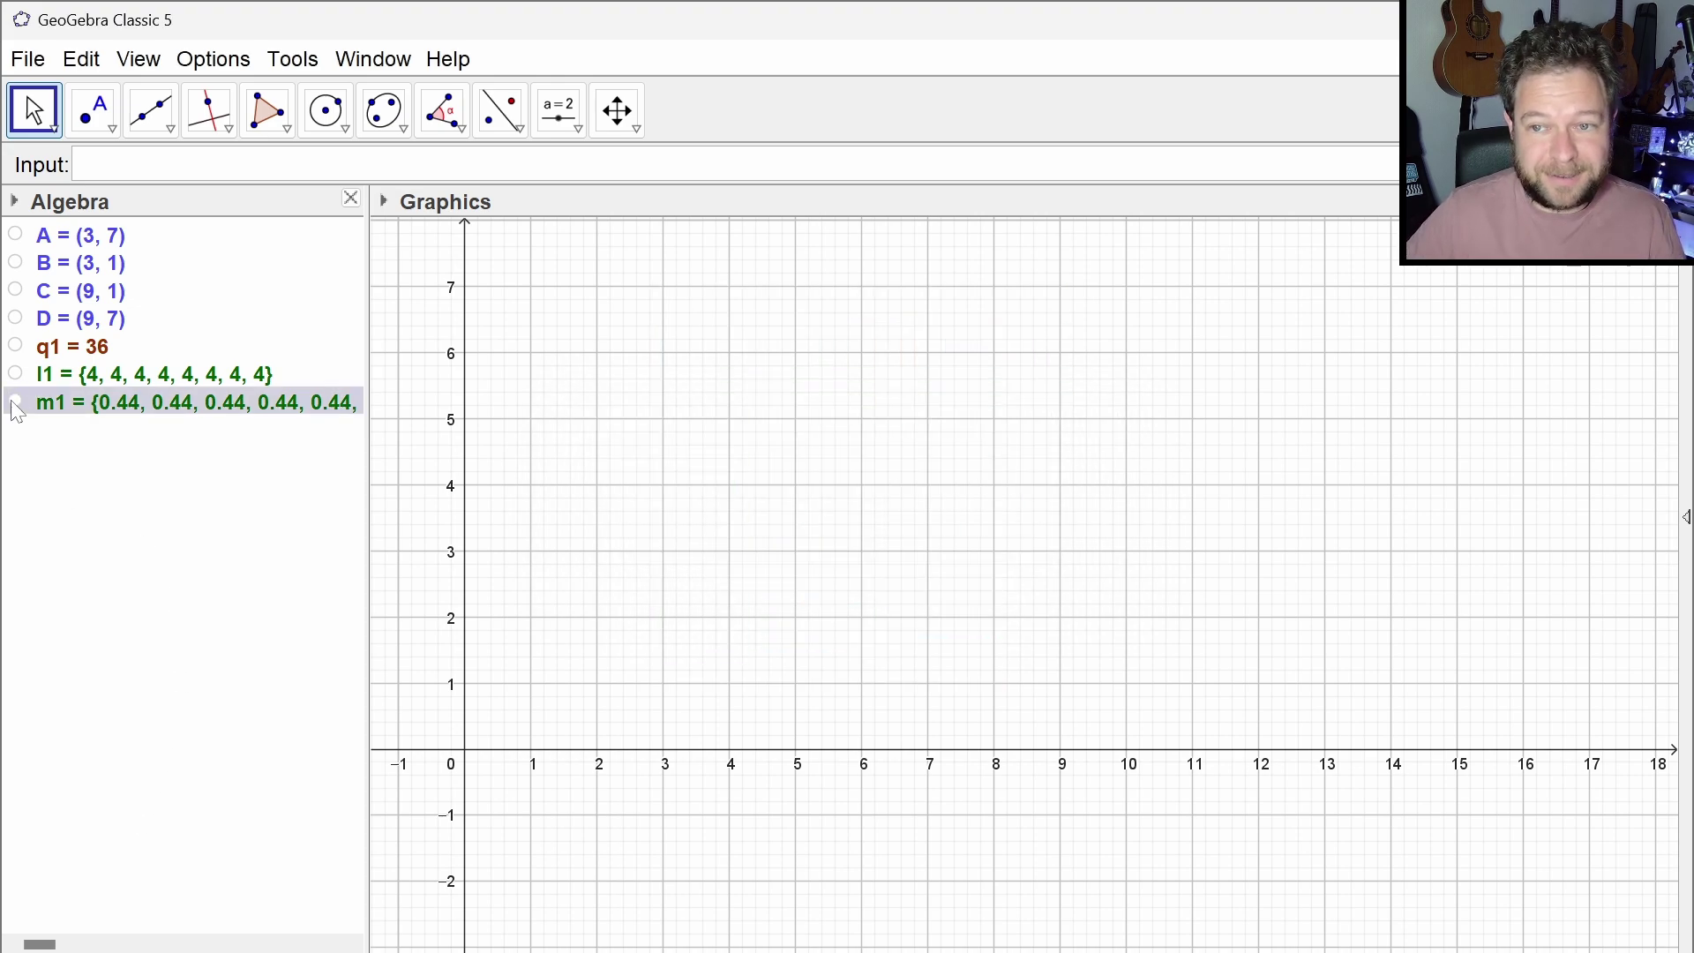
pyautogui.click(16, 346)
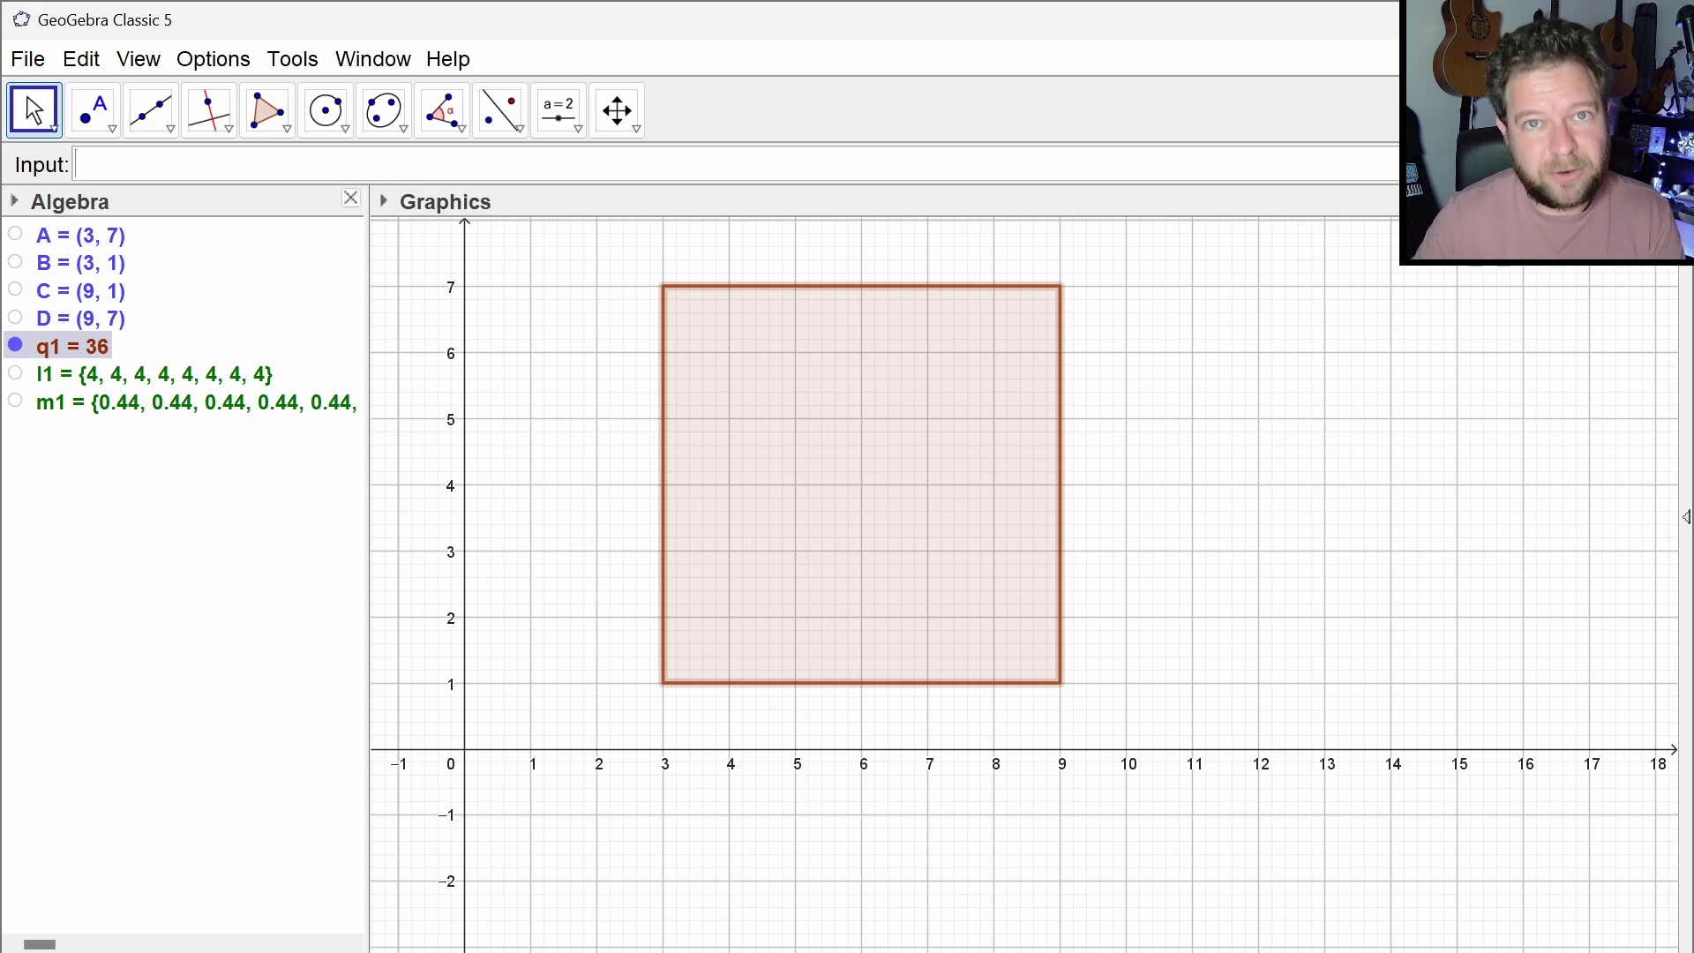
# Begin an Iteration command with expression, variables, start values and count, and paste the copied Flatten definition as its expression
pyautogui.write('Ite')
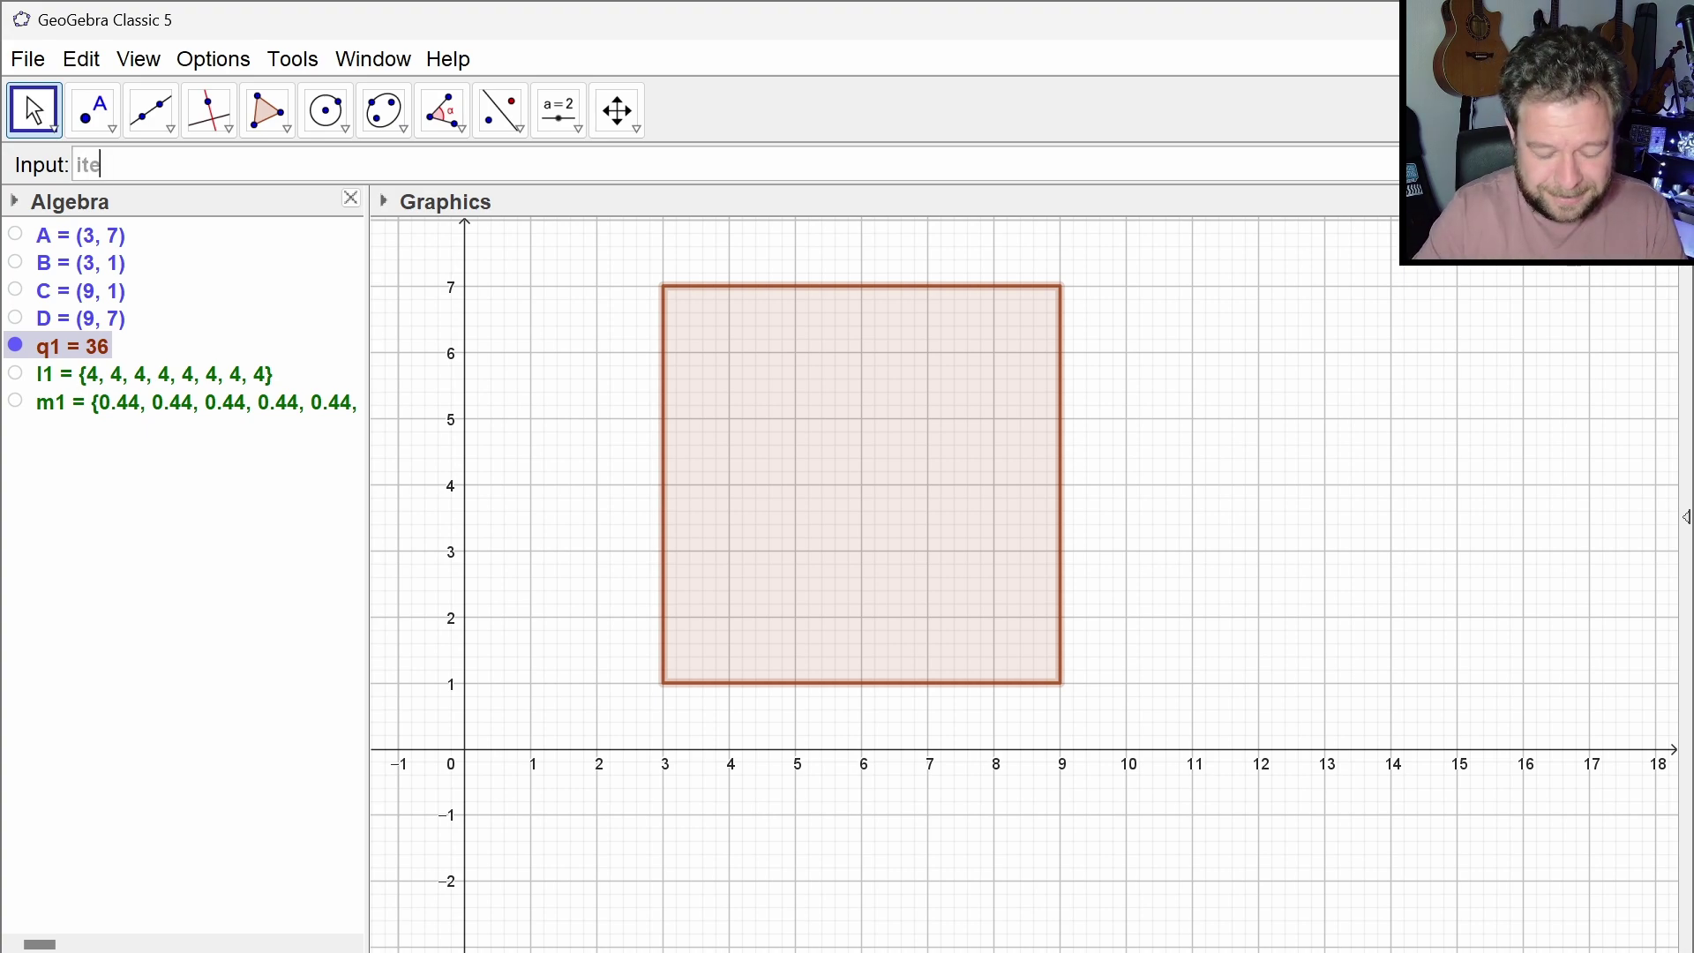
pyautogui.press('Down')
pyautogui.press('Return')
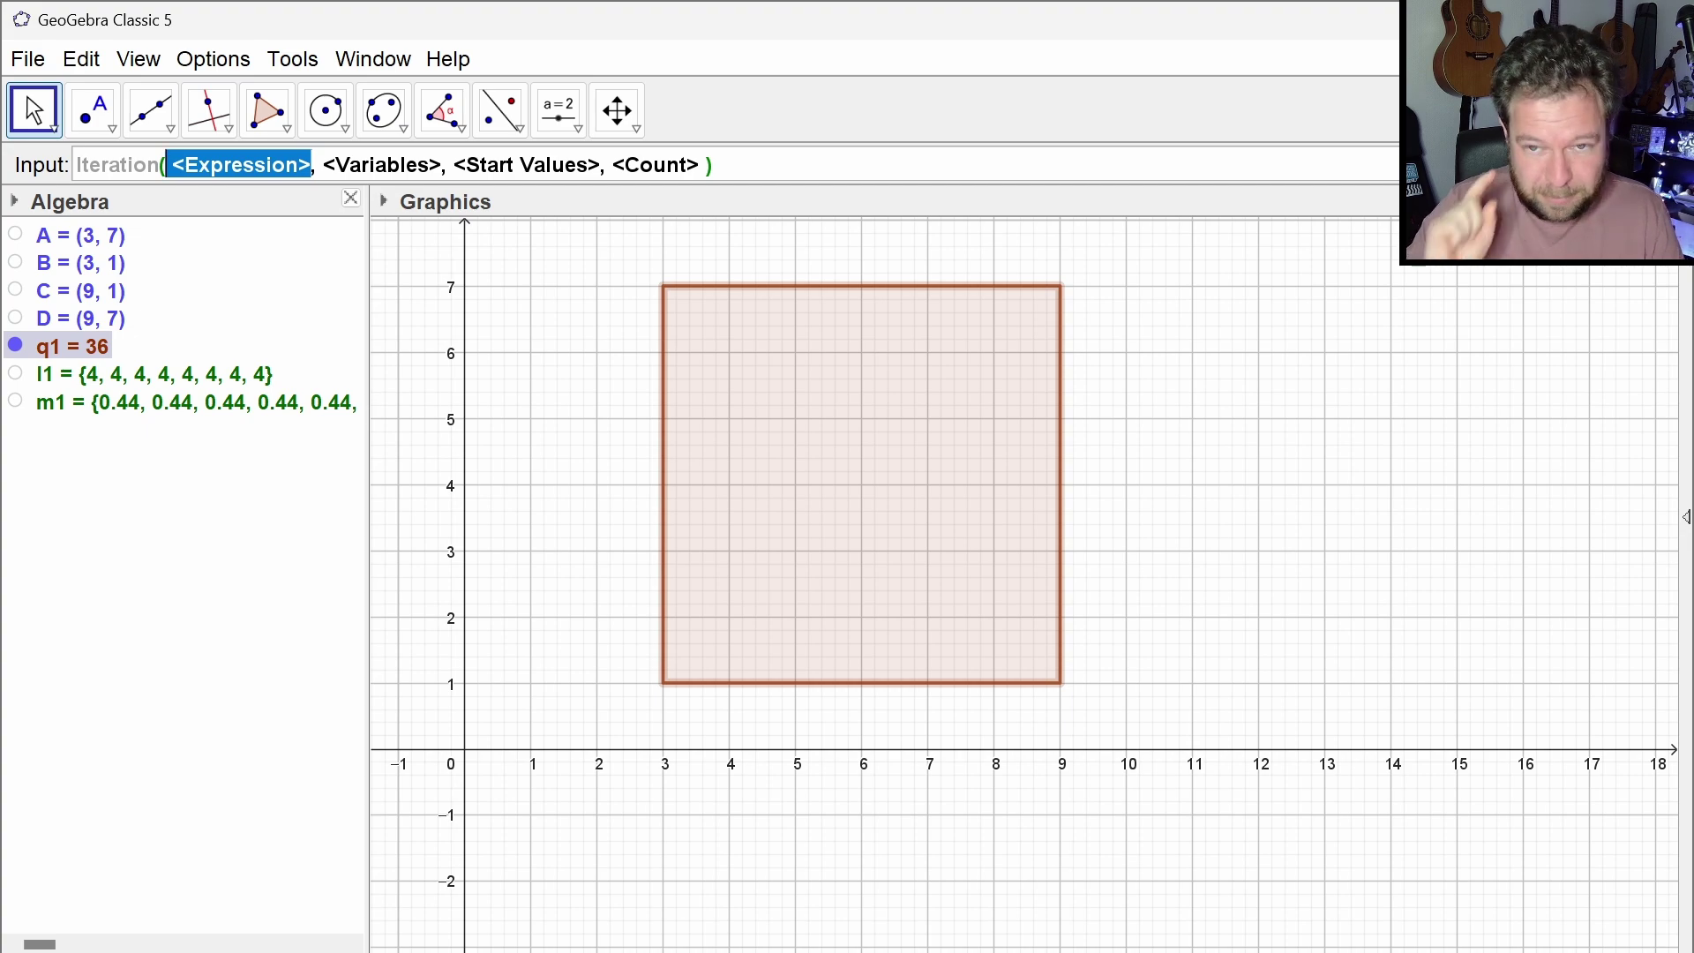
pyautogui.hotkey('ctrl', 'v')
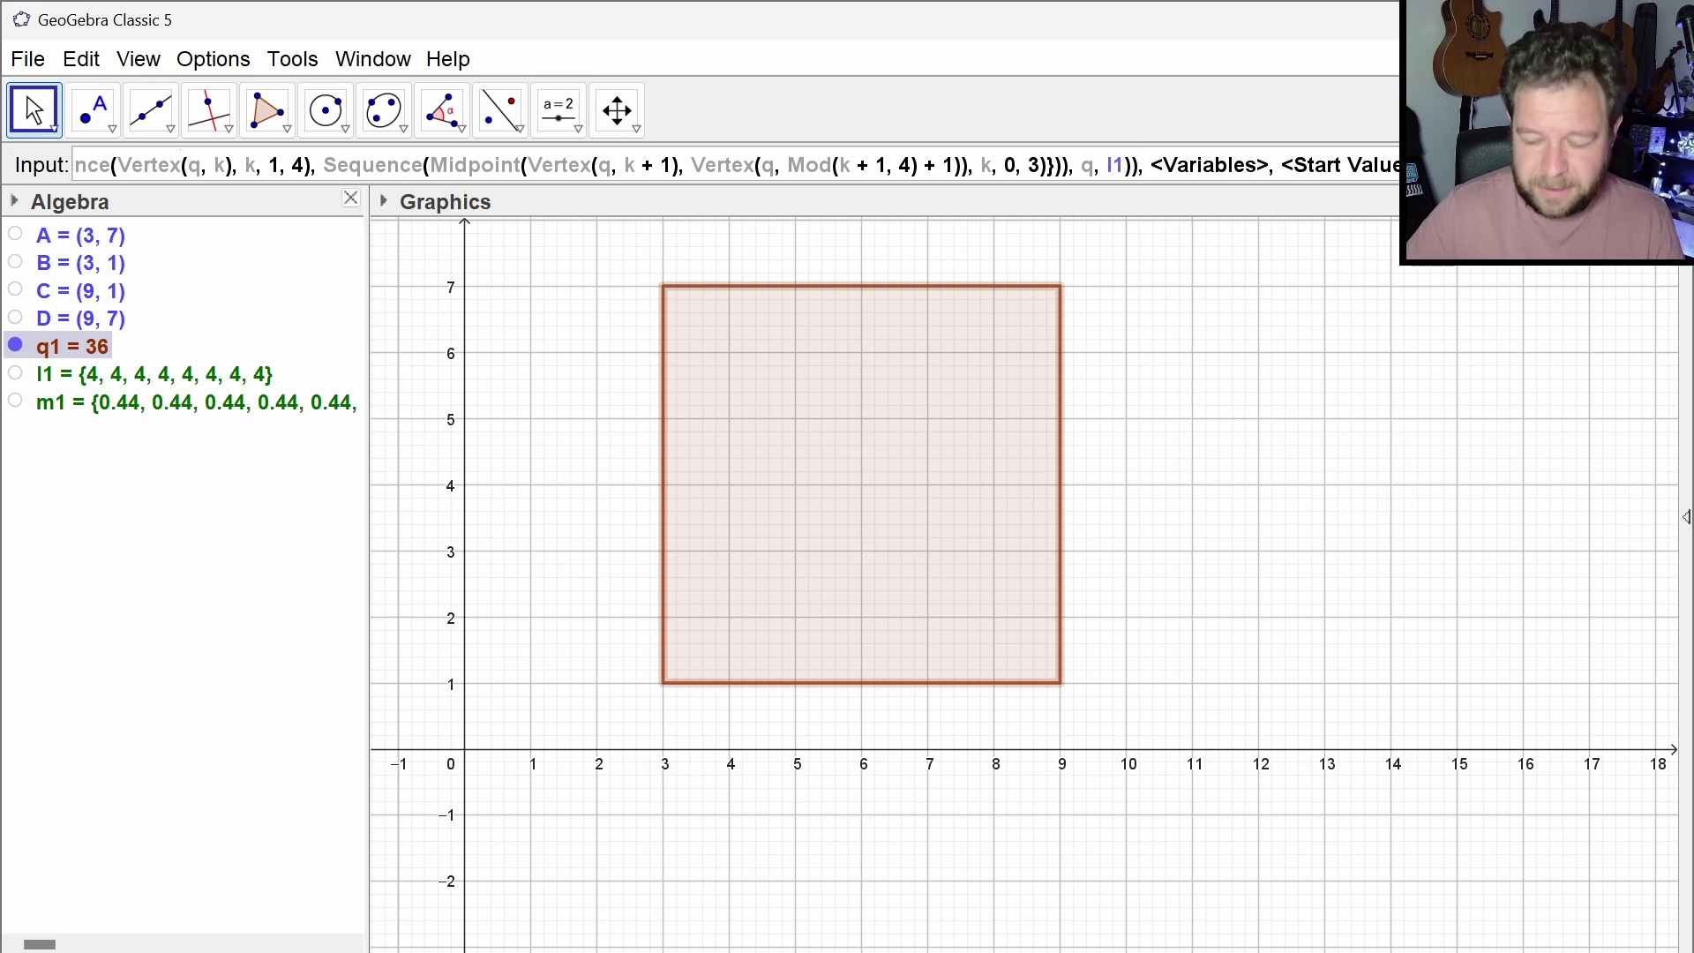
pyautogui.press('Home')
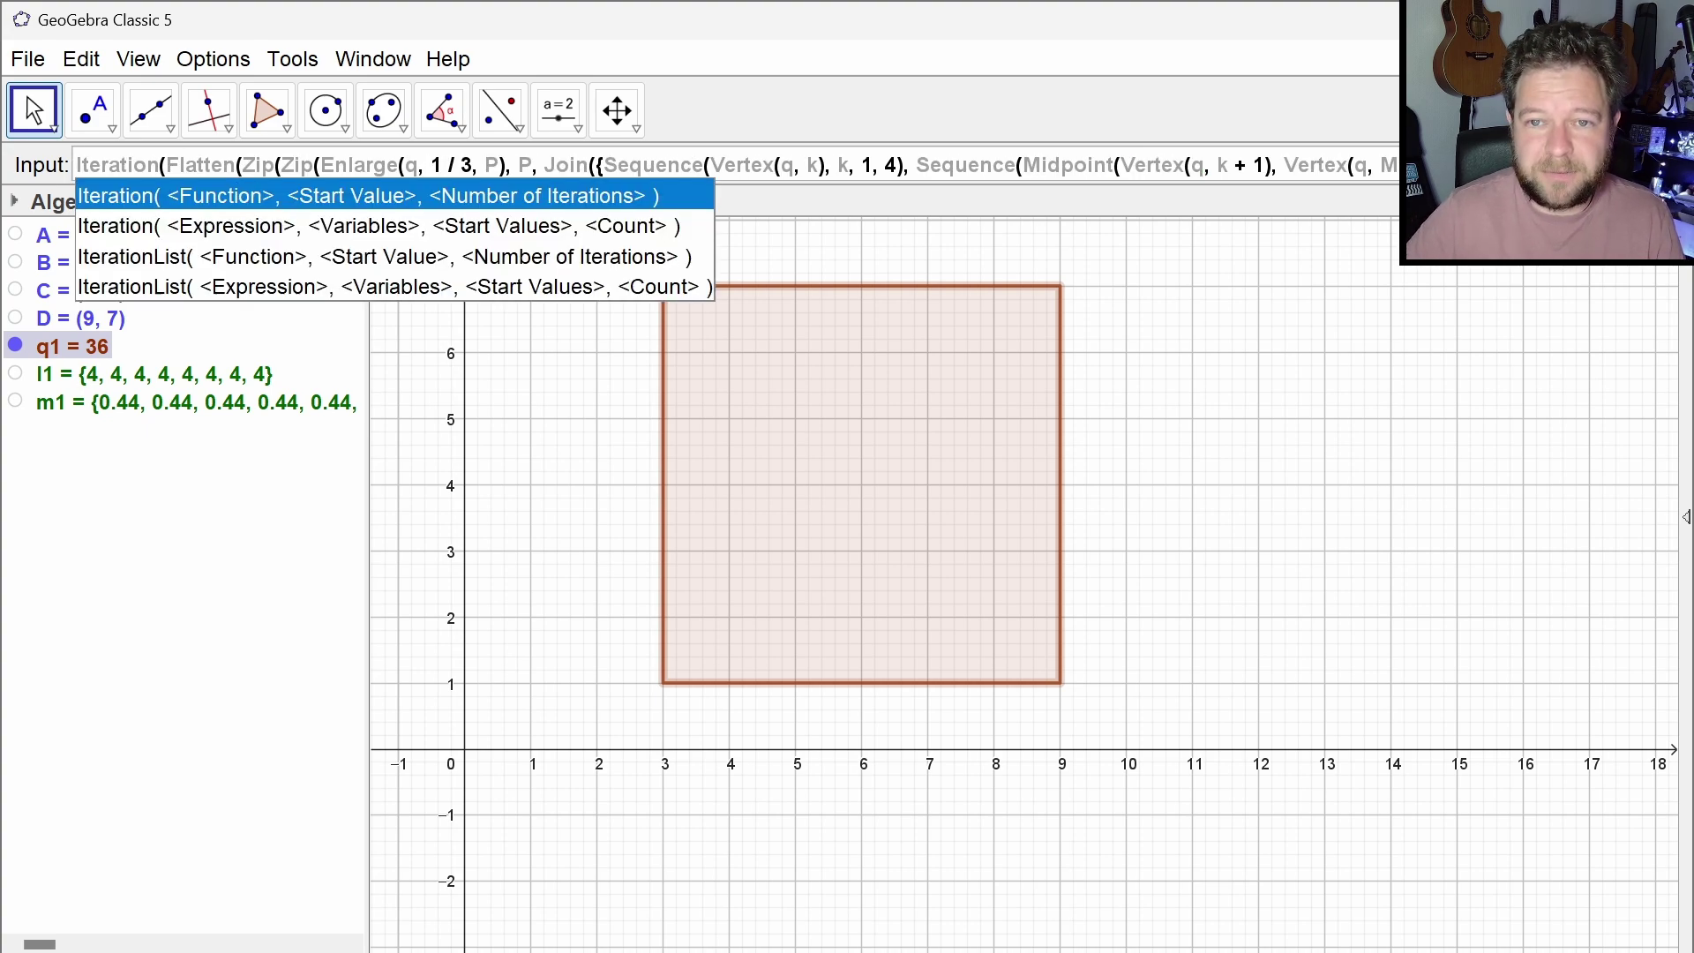
pyautogui.press('Escape')
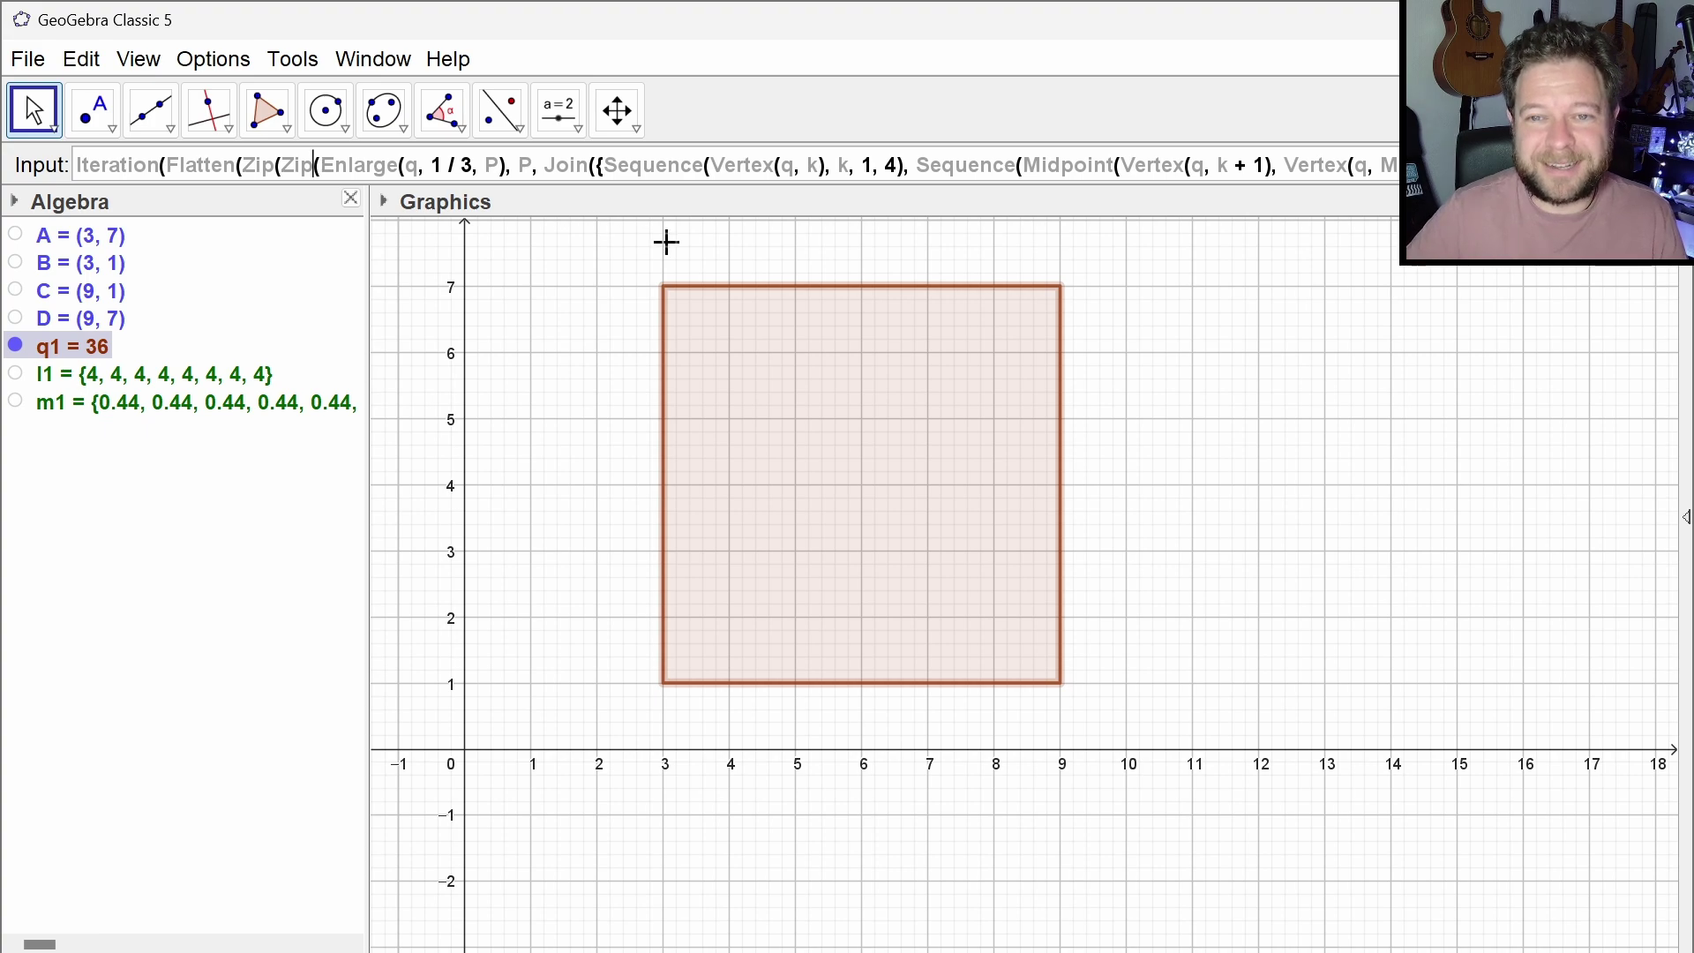
# Replace l1 with qs in the pasted definition and enter qs as the iteration variable
pyautogui.press('End')
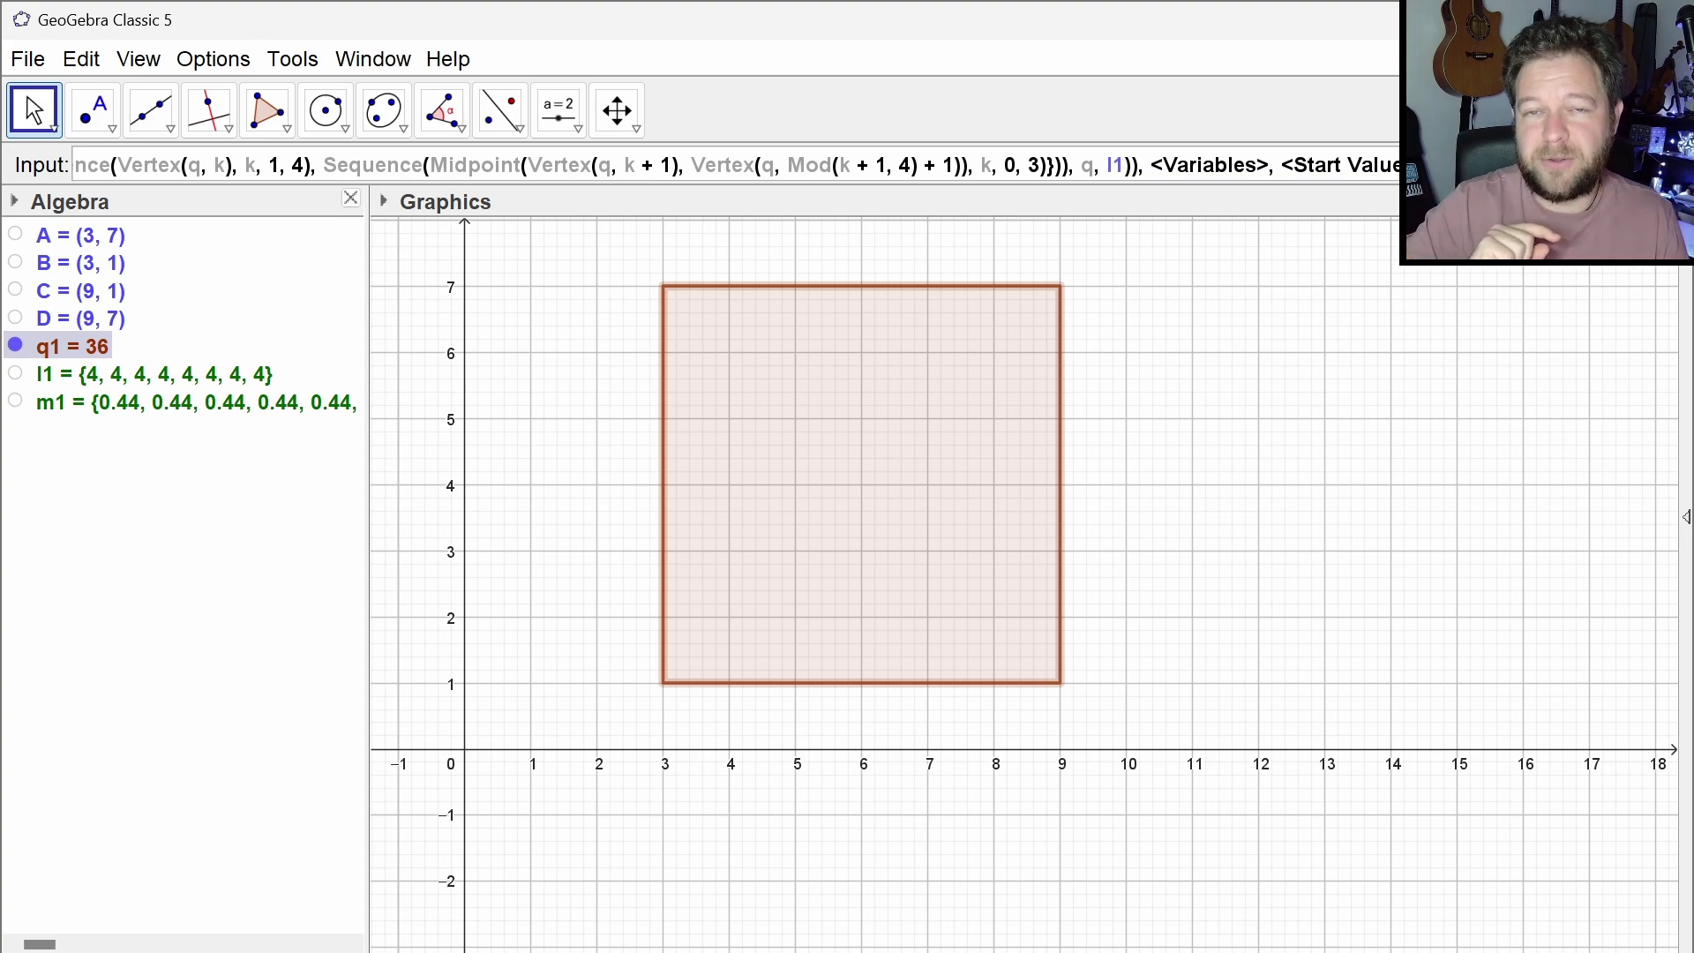
pyautogui.press('BackSpace')
pyautogui.press('BackSpace')
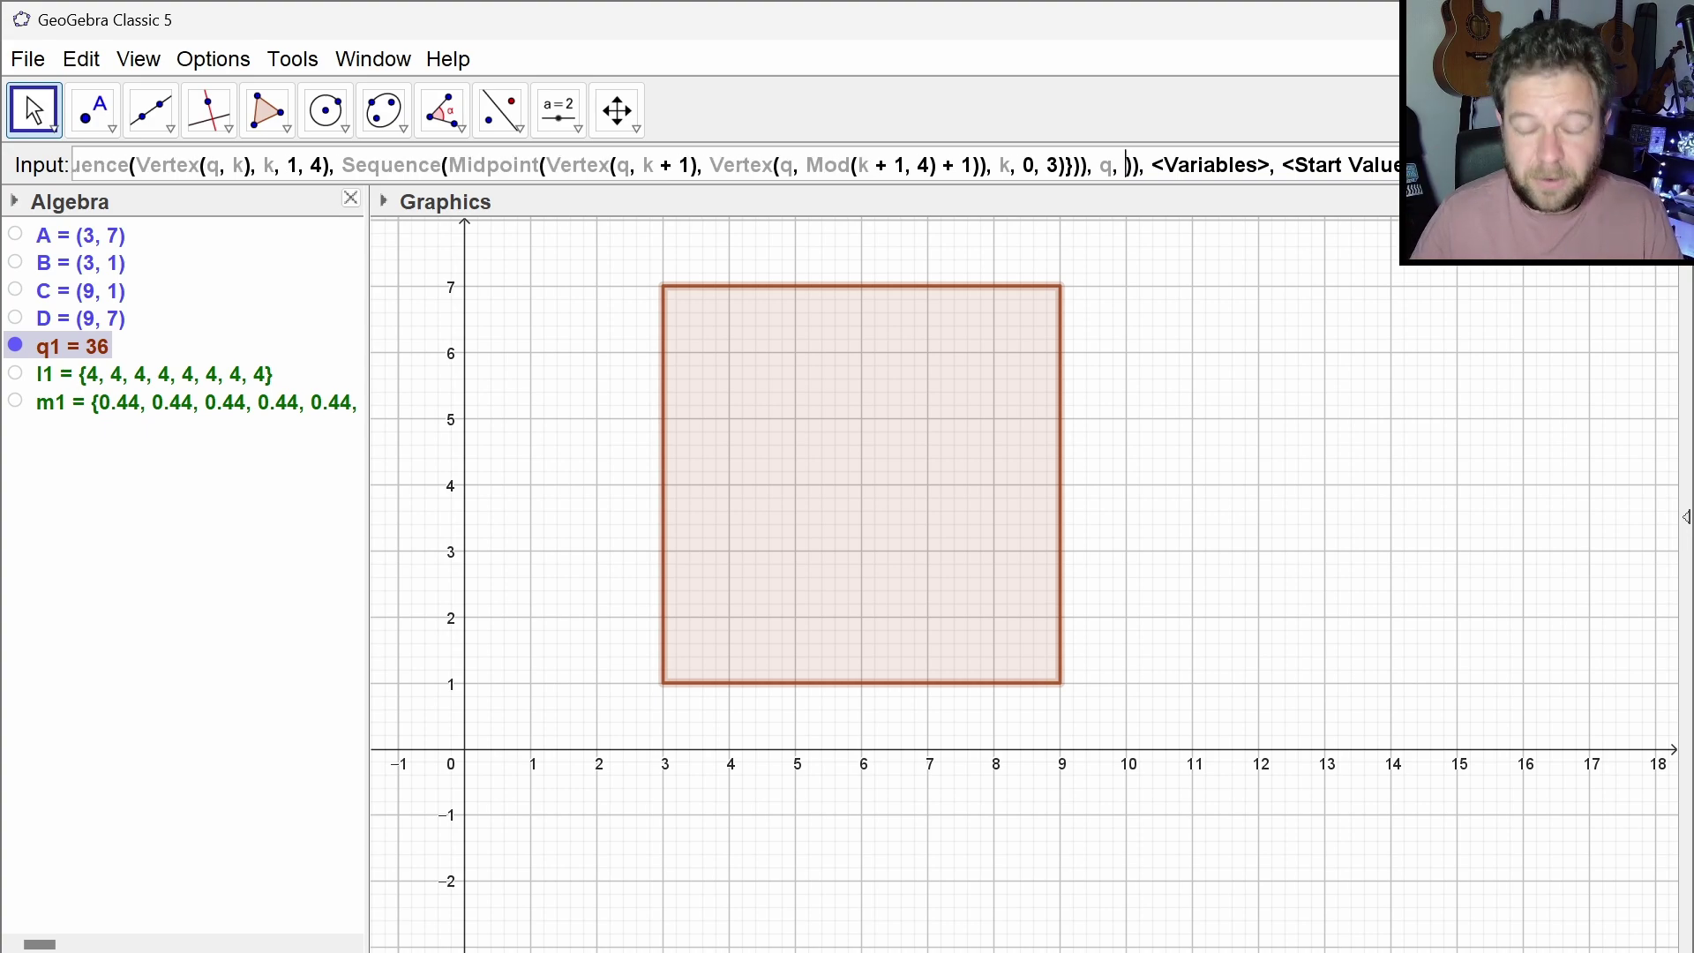
pyautogui.write('qs')
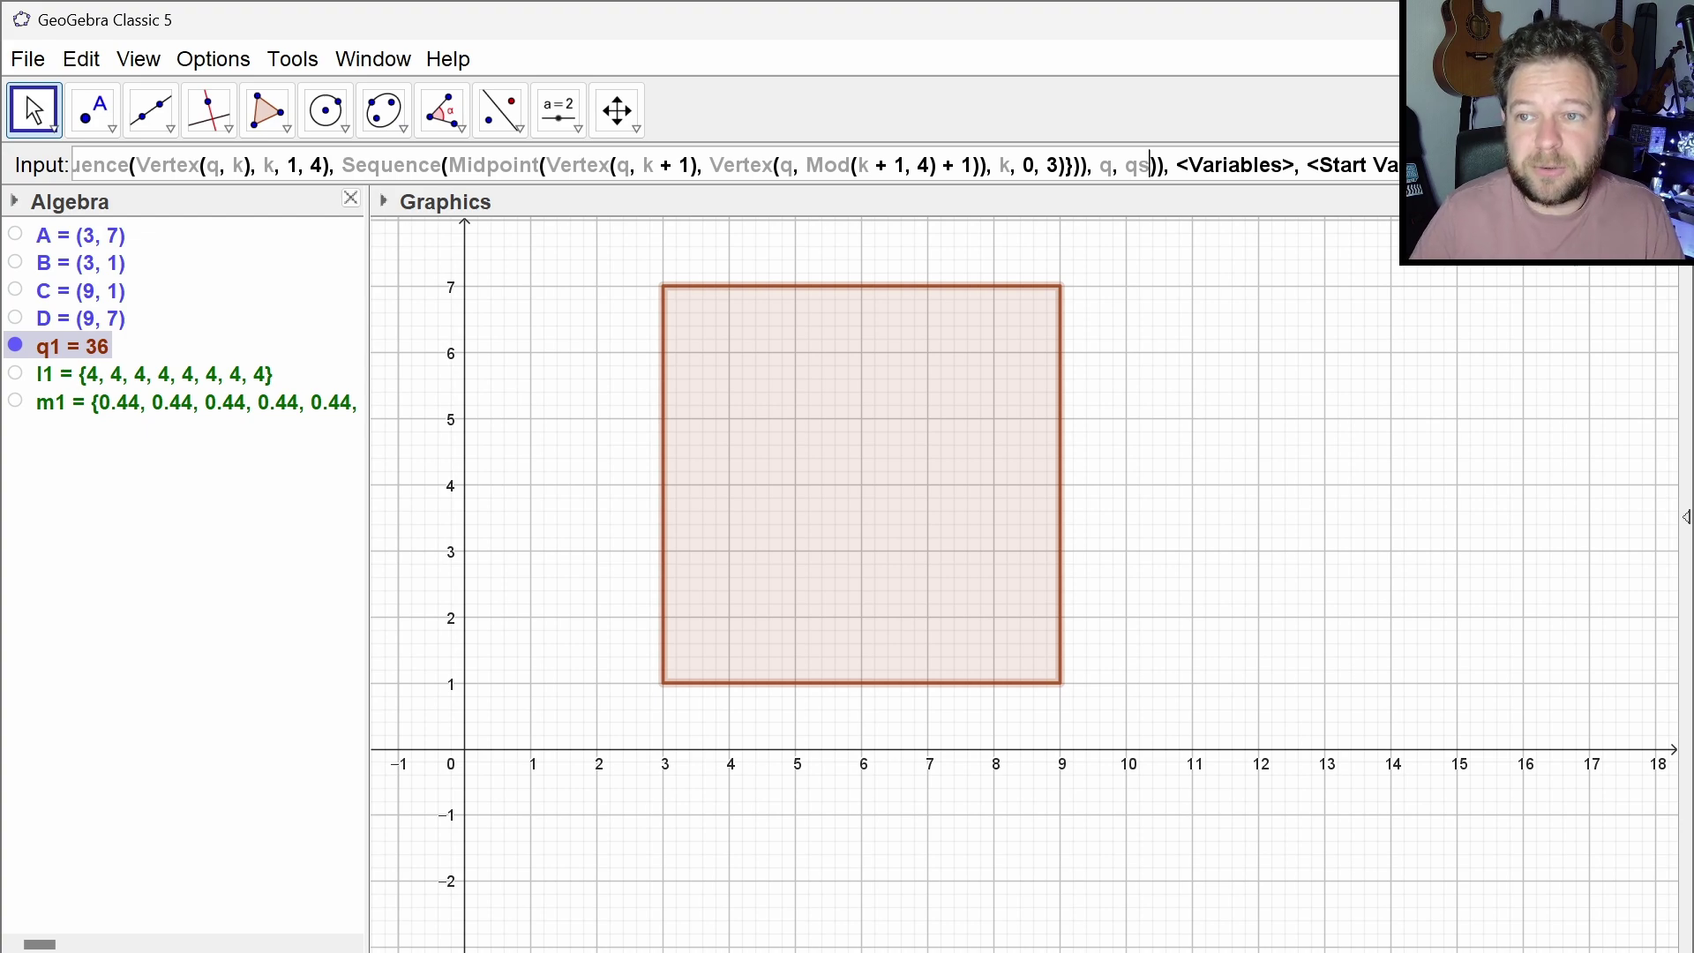
pyautogui.press('Tab')
pyautogui.write('qs')
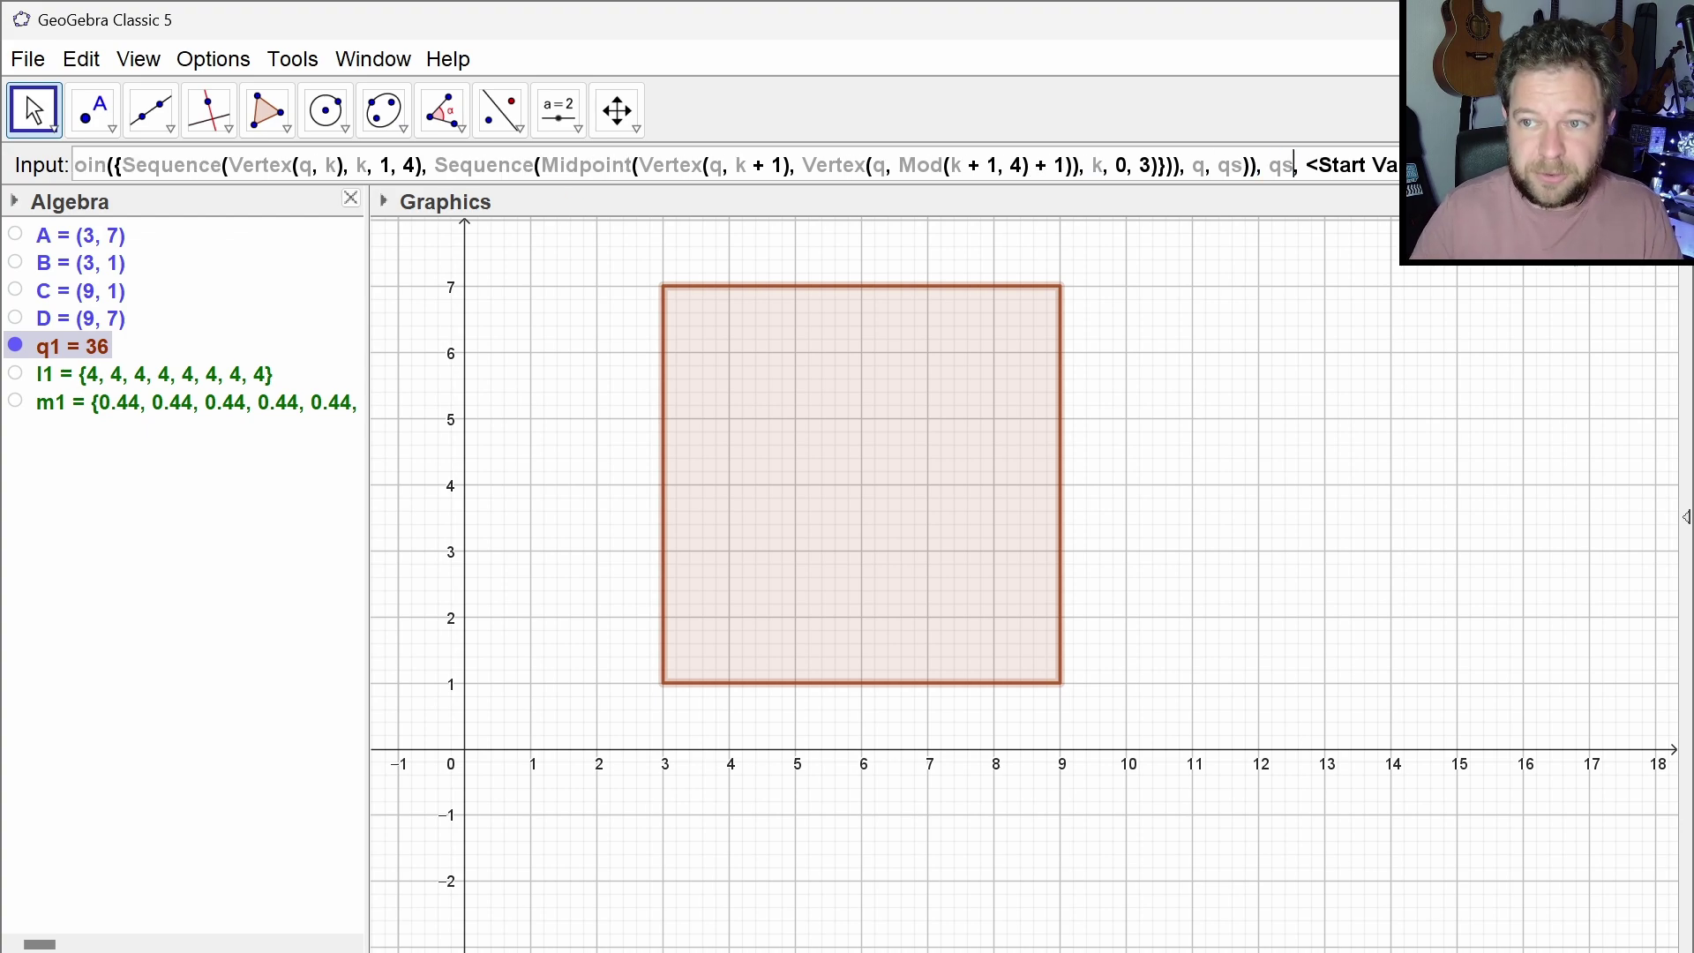
# Set the iteration's start value to {{q1}} and its count to n, and create the list with the sliders it requires
pyautogui.press('Tab')
pyautogui.press('Home')
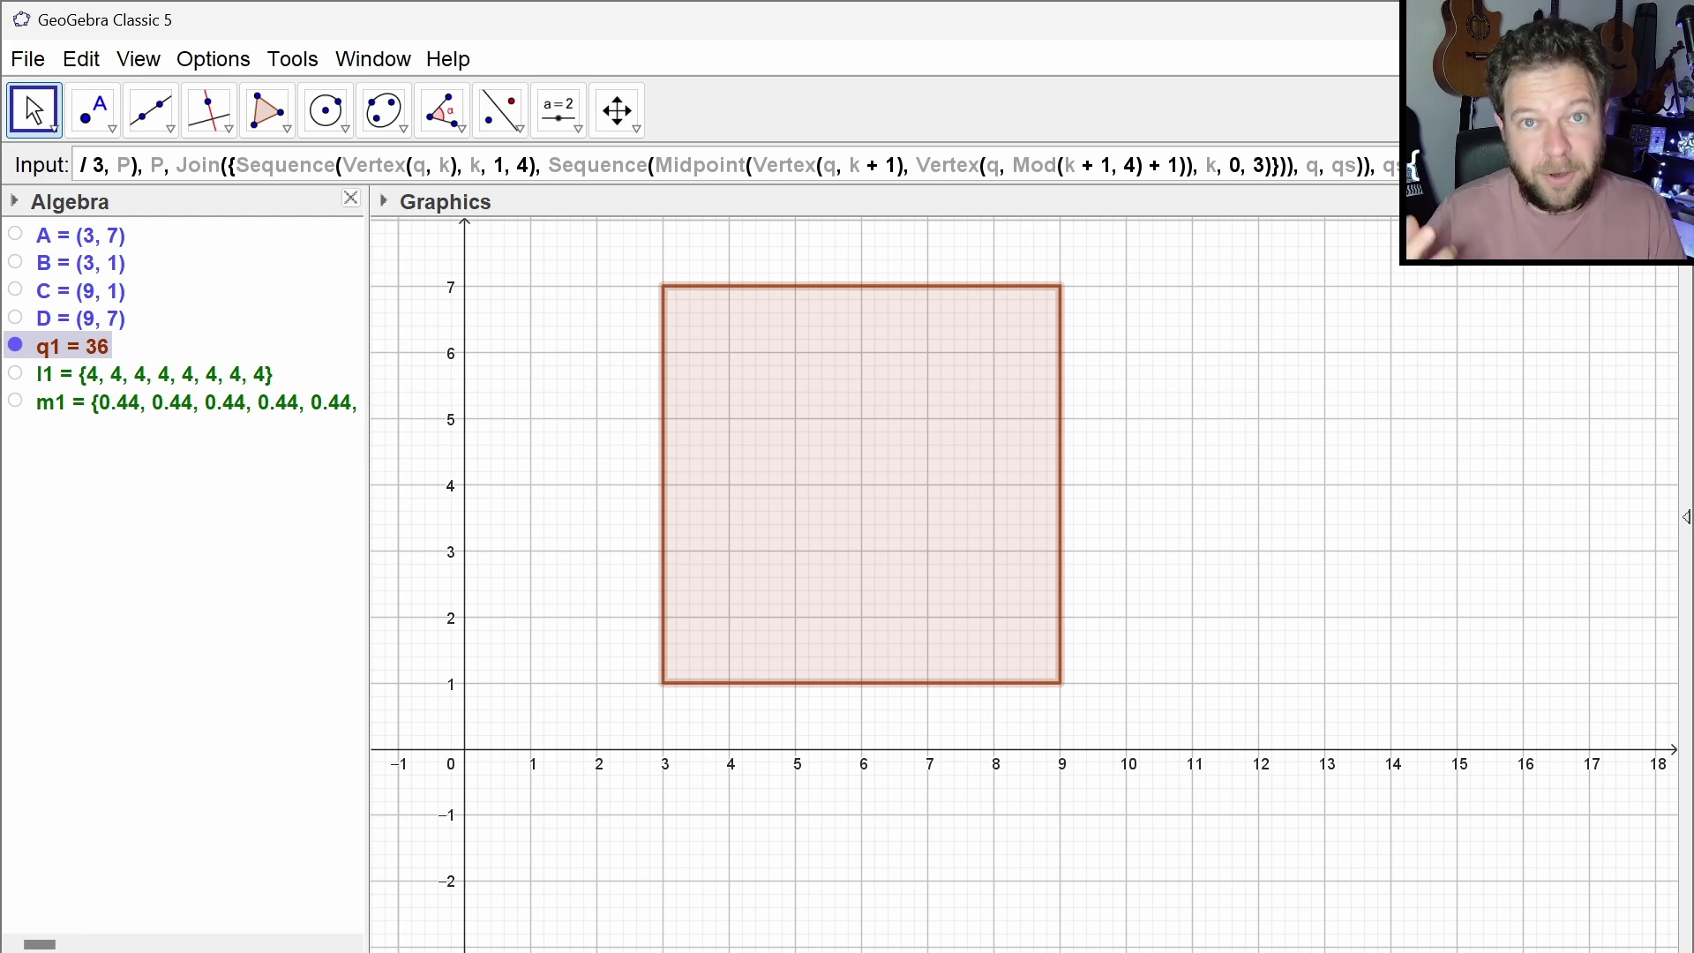
pyautogui.write('{')
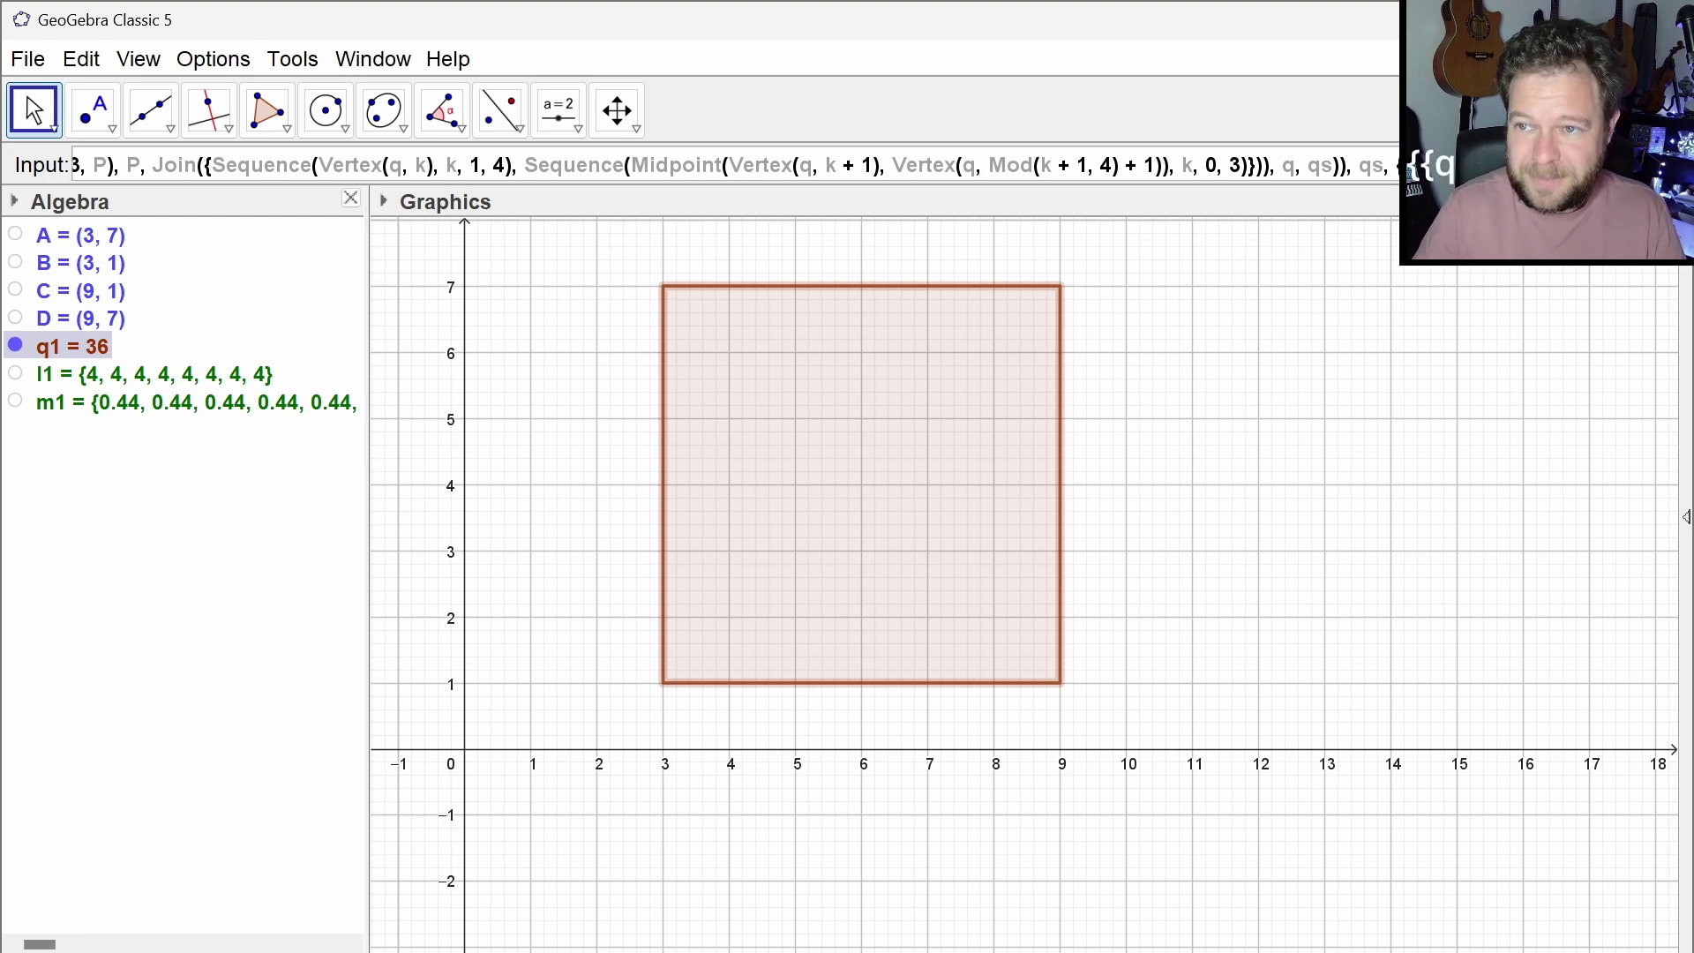
pyautogui.write('q1')
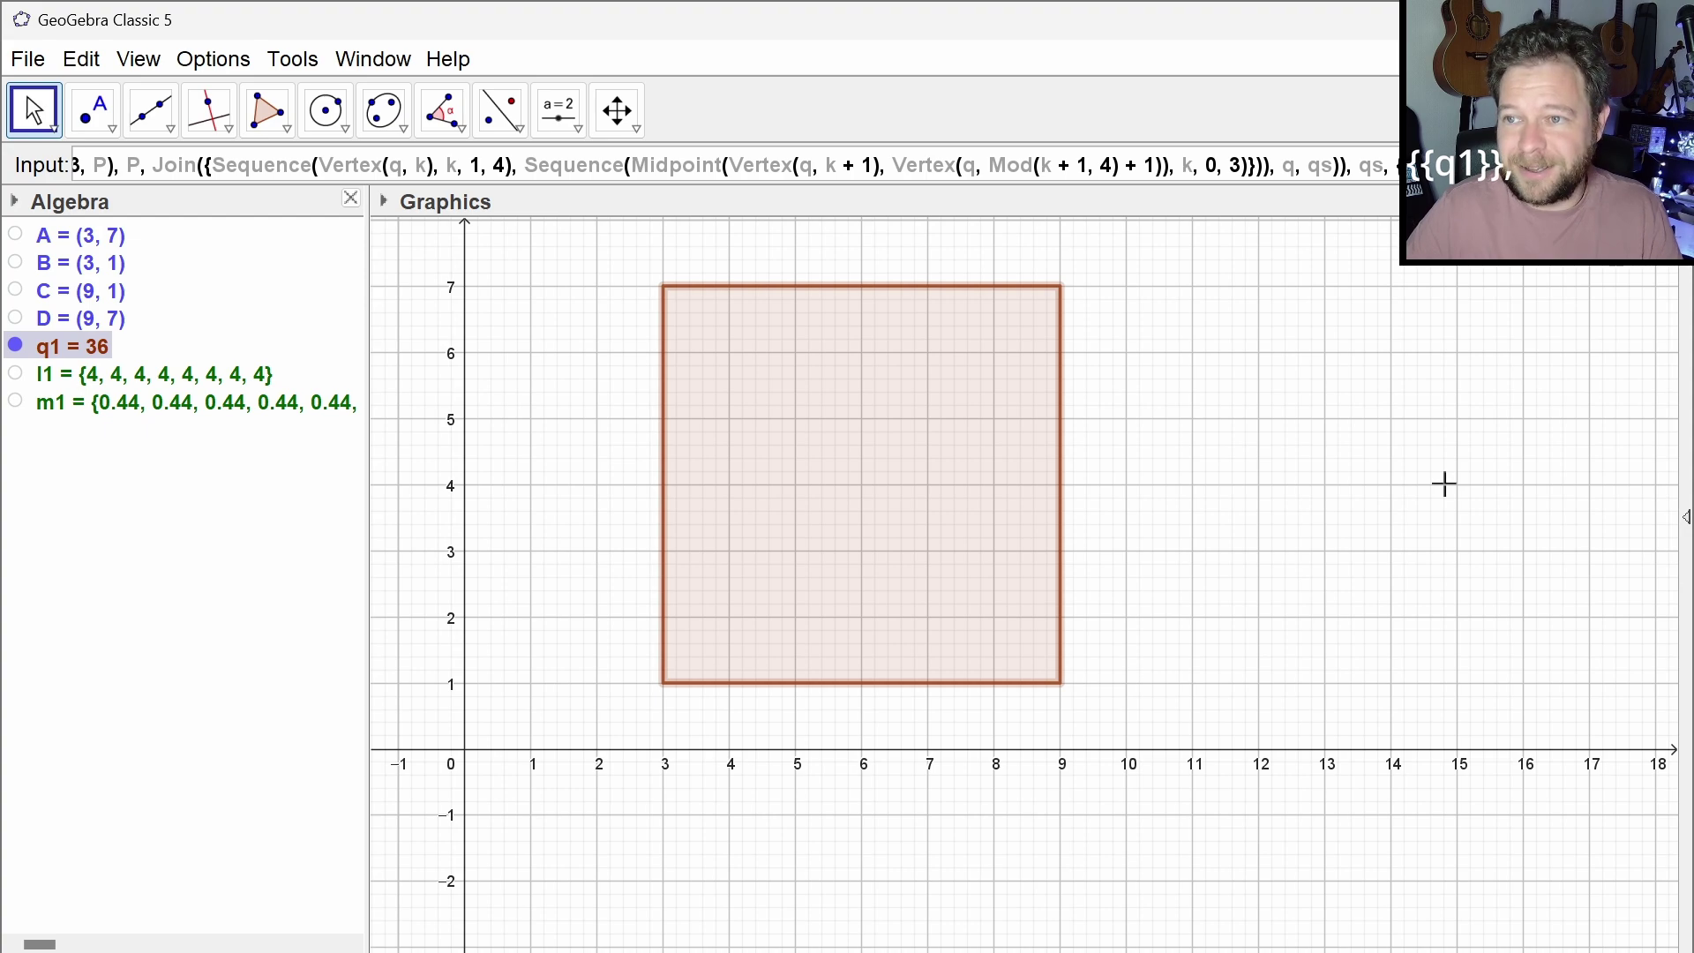
pyautogui.write('}},n)')
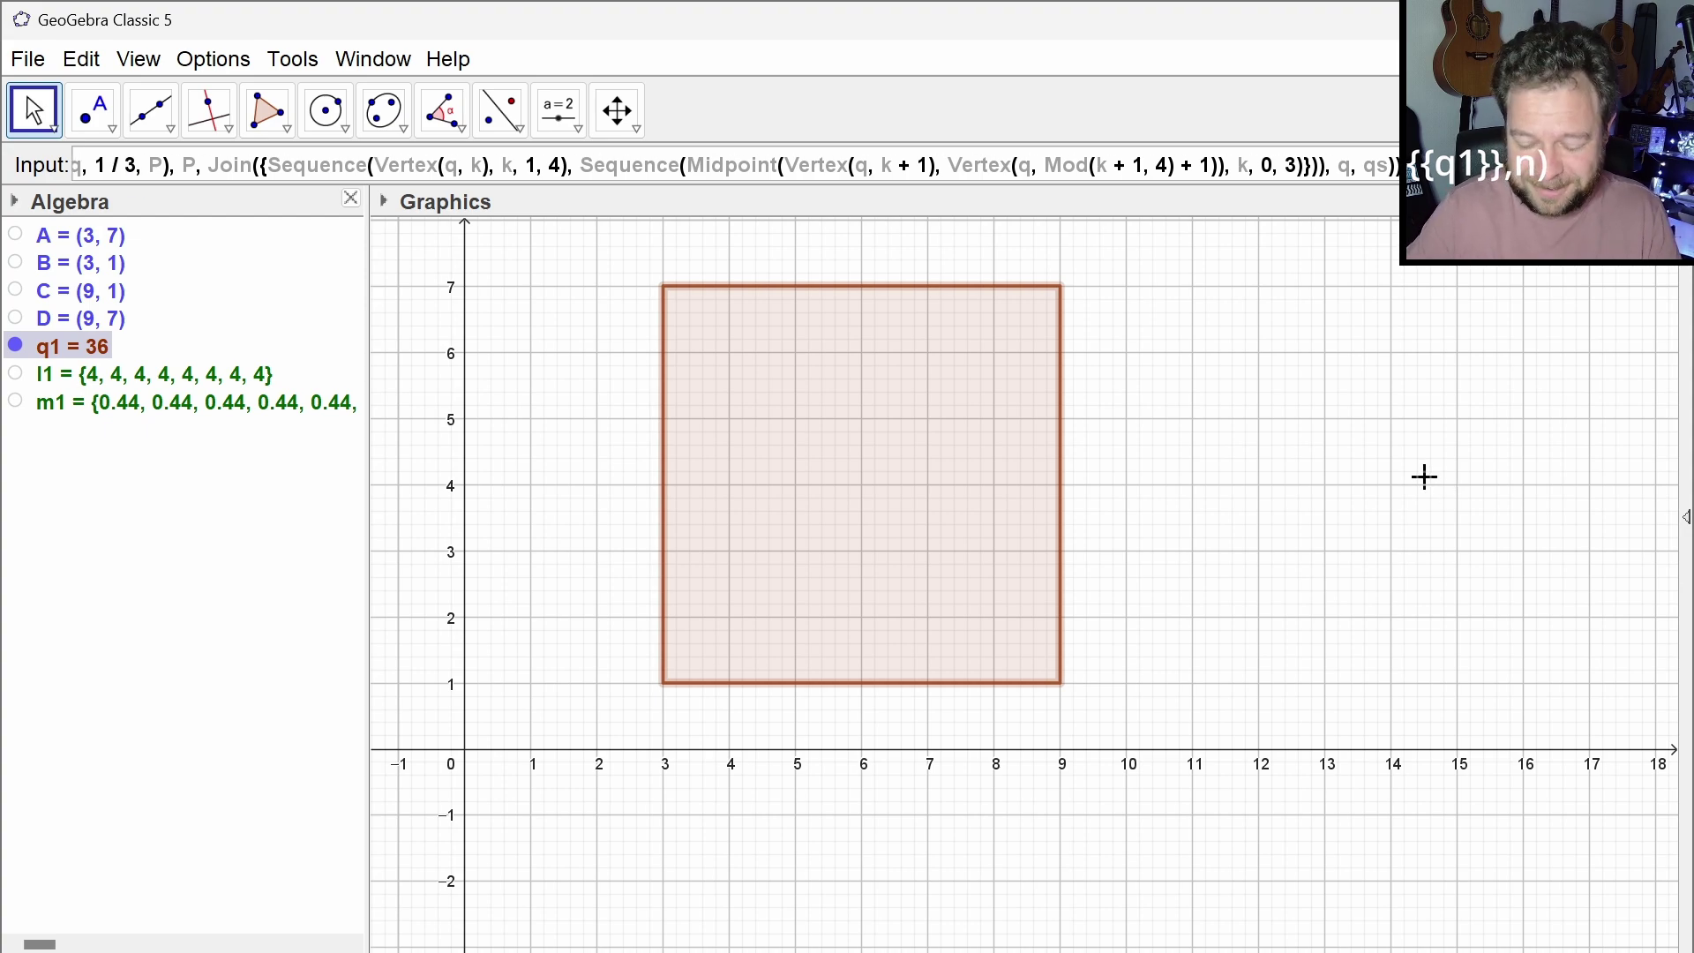
pyautogui.press('Return')
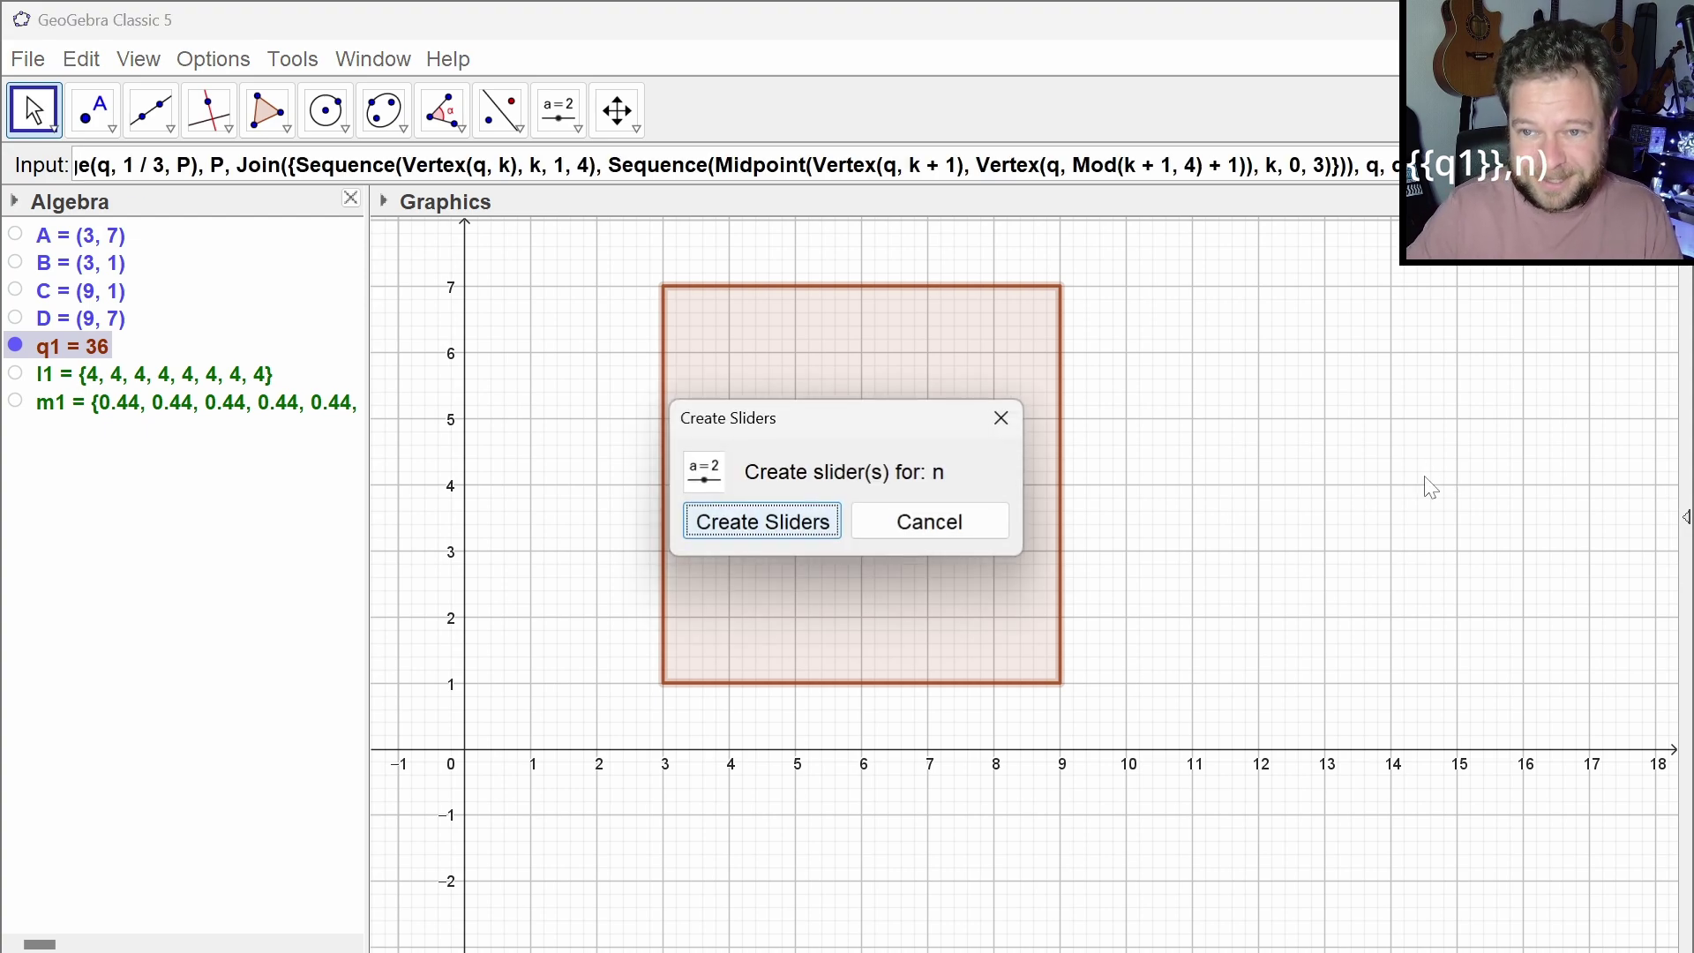
pyautogui.click(795, 530)
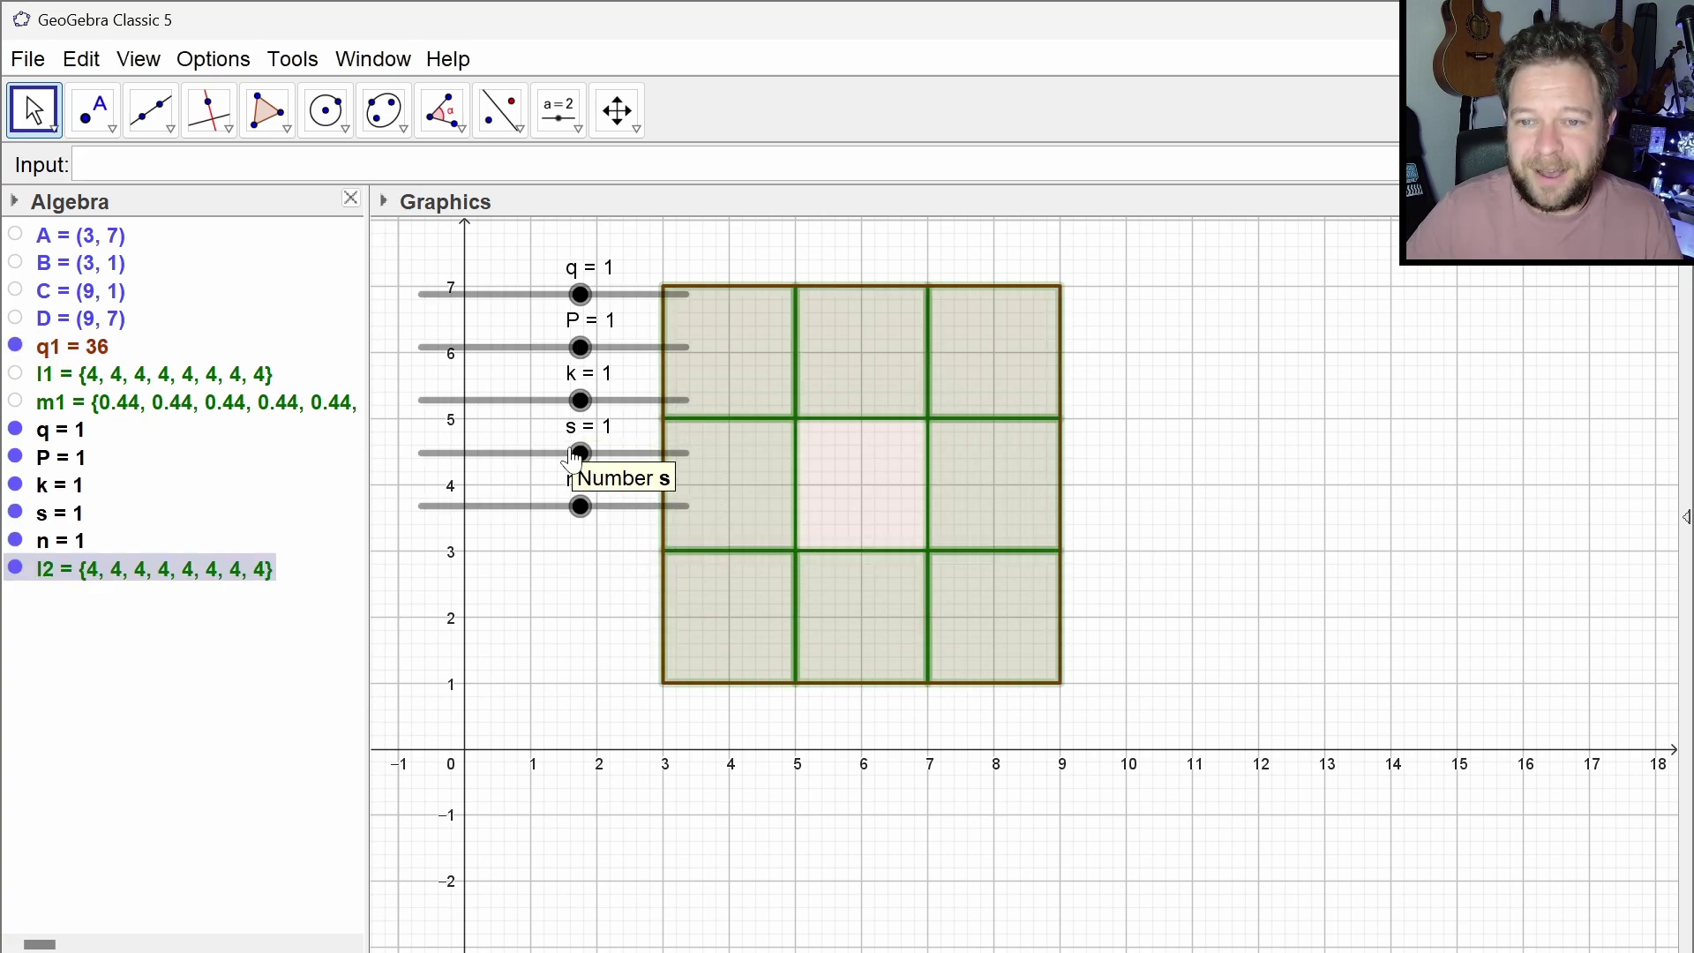
# Delete the unneeded sliders q, P, k and s, keeping only n
pyautogui.click(50, 435)
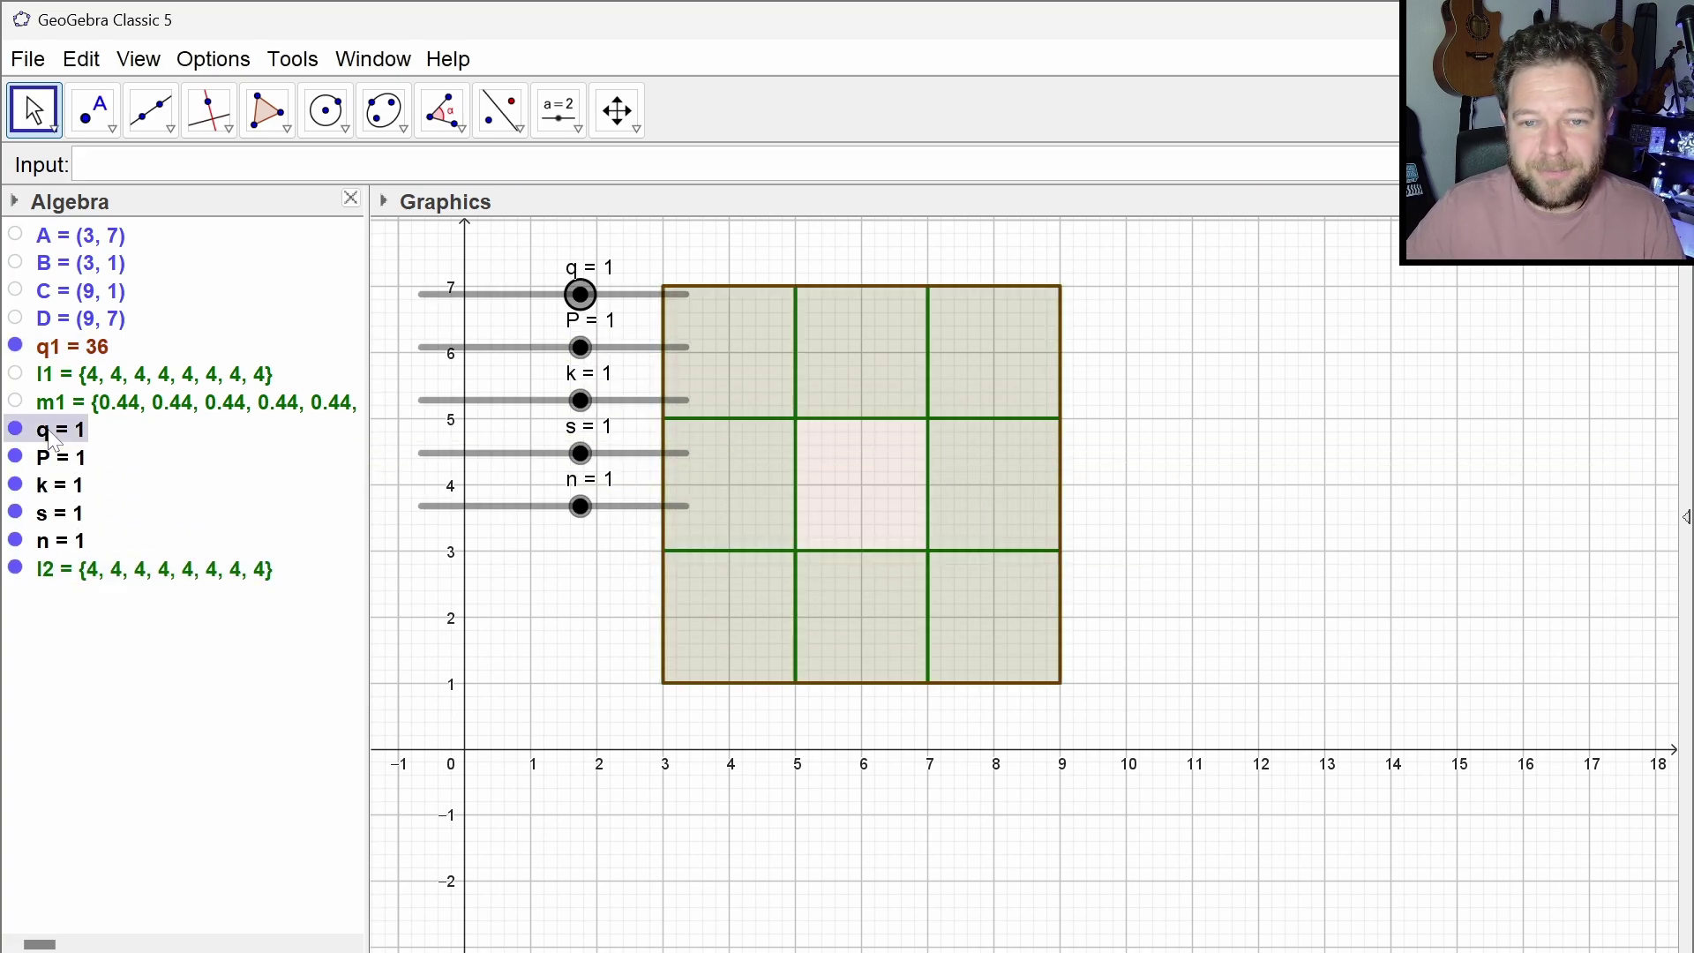
pyautogui.press('Delete')
pyautogui.click(72, 437)
pyautogui.press('Delete')
pyautogui.click(72, 437)
pyautogui.press('Delete')
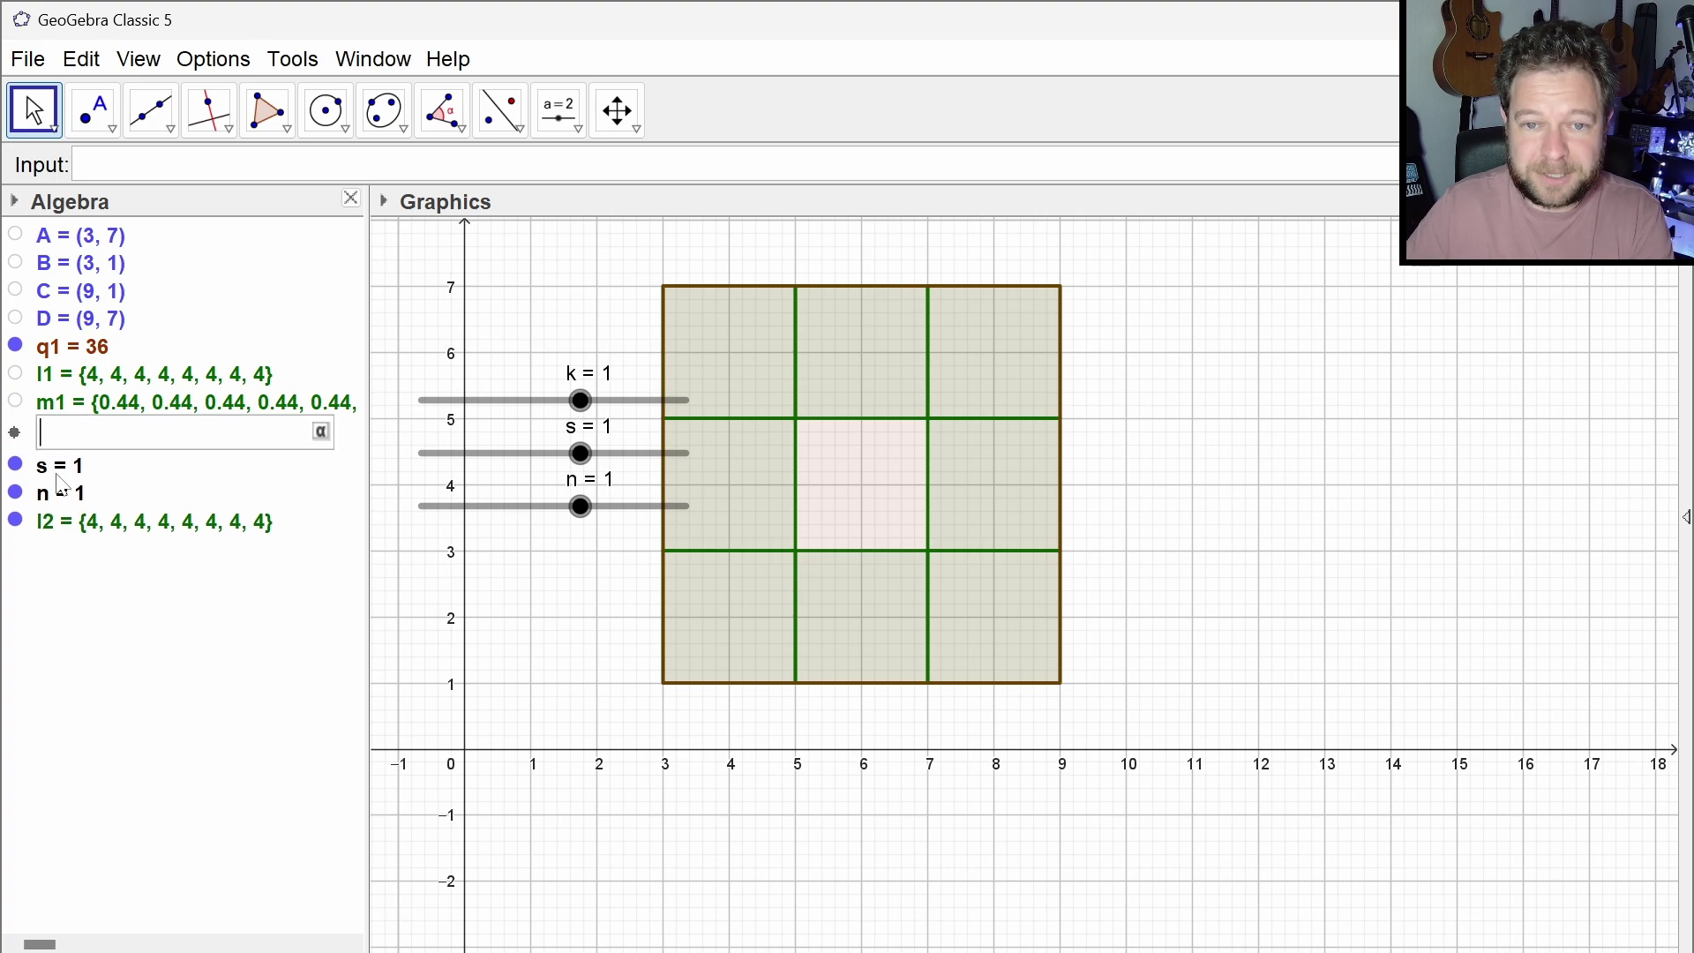
pyautogui.click(61, 465)
pyautogui.press('Delete')
pyautogui.click(60, 432)
pyautogui.press('Delete')
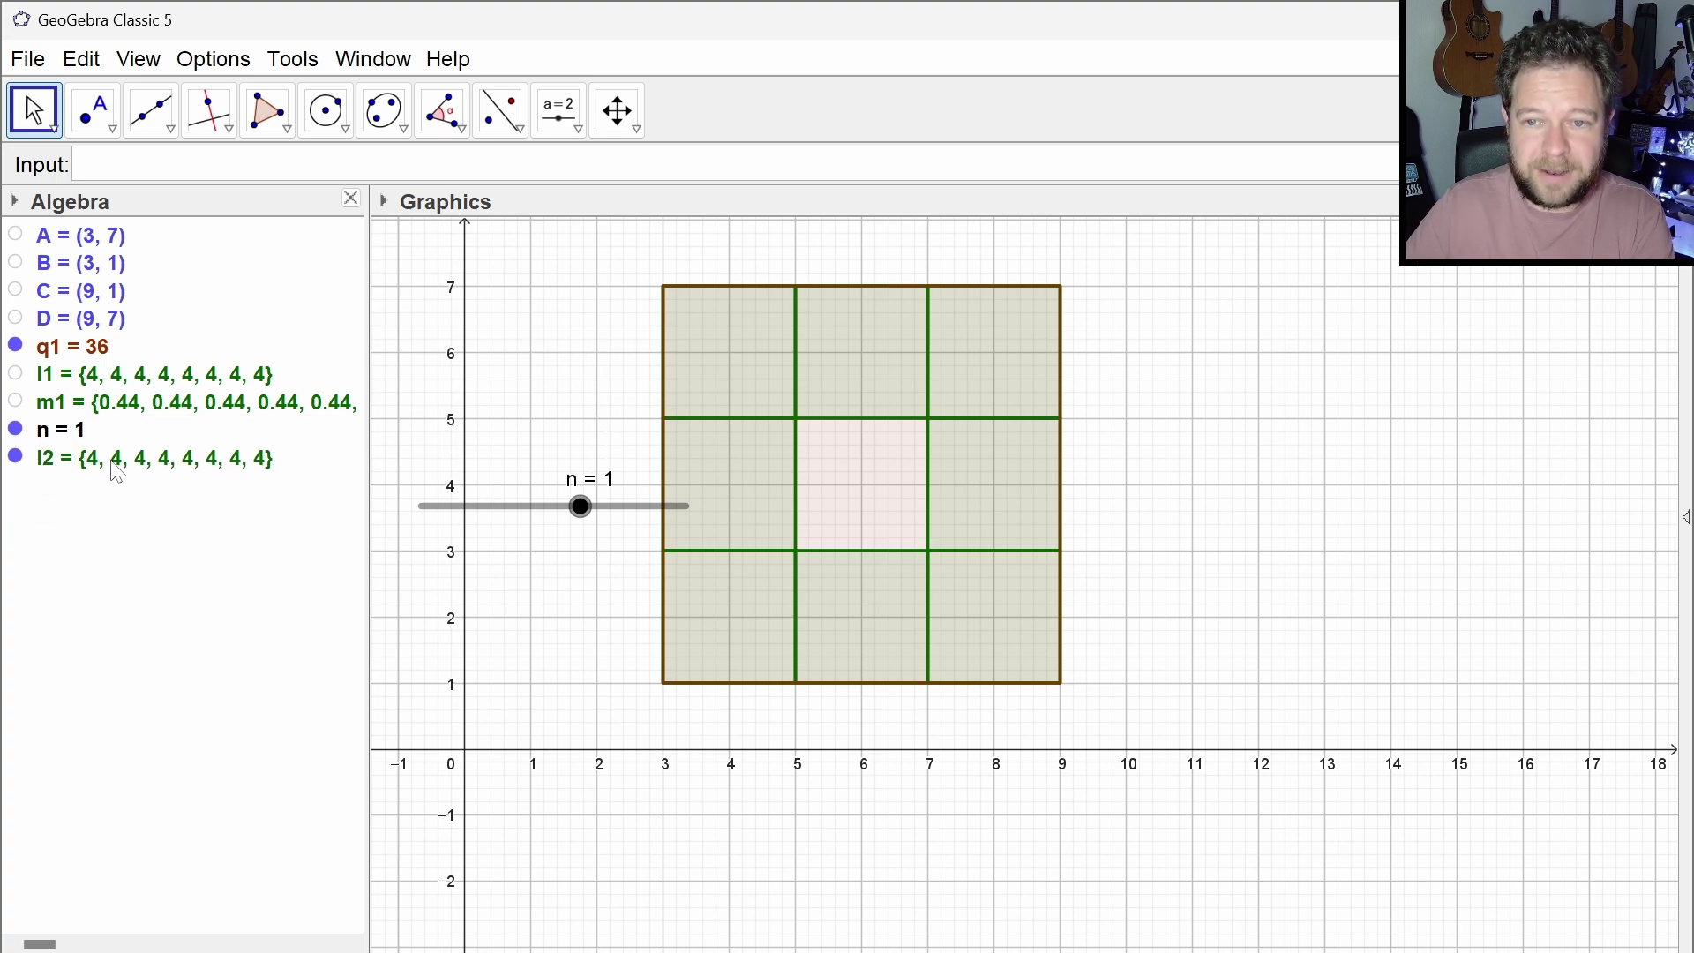
# Set slider n to a minimum of 0, a maximum of 7 and an increment of 1
pyautogui.rightClick(584, 525)
pyautogui.click(719, 854)
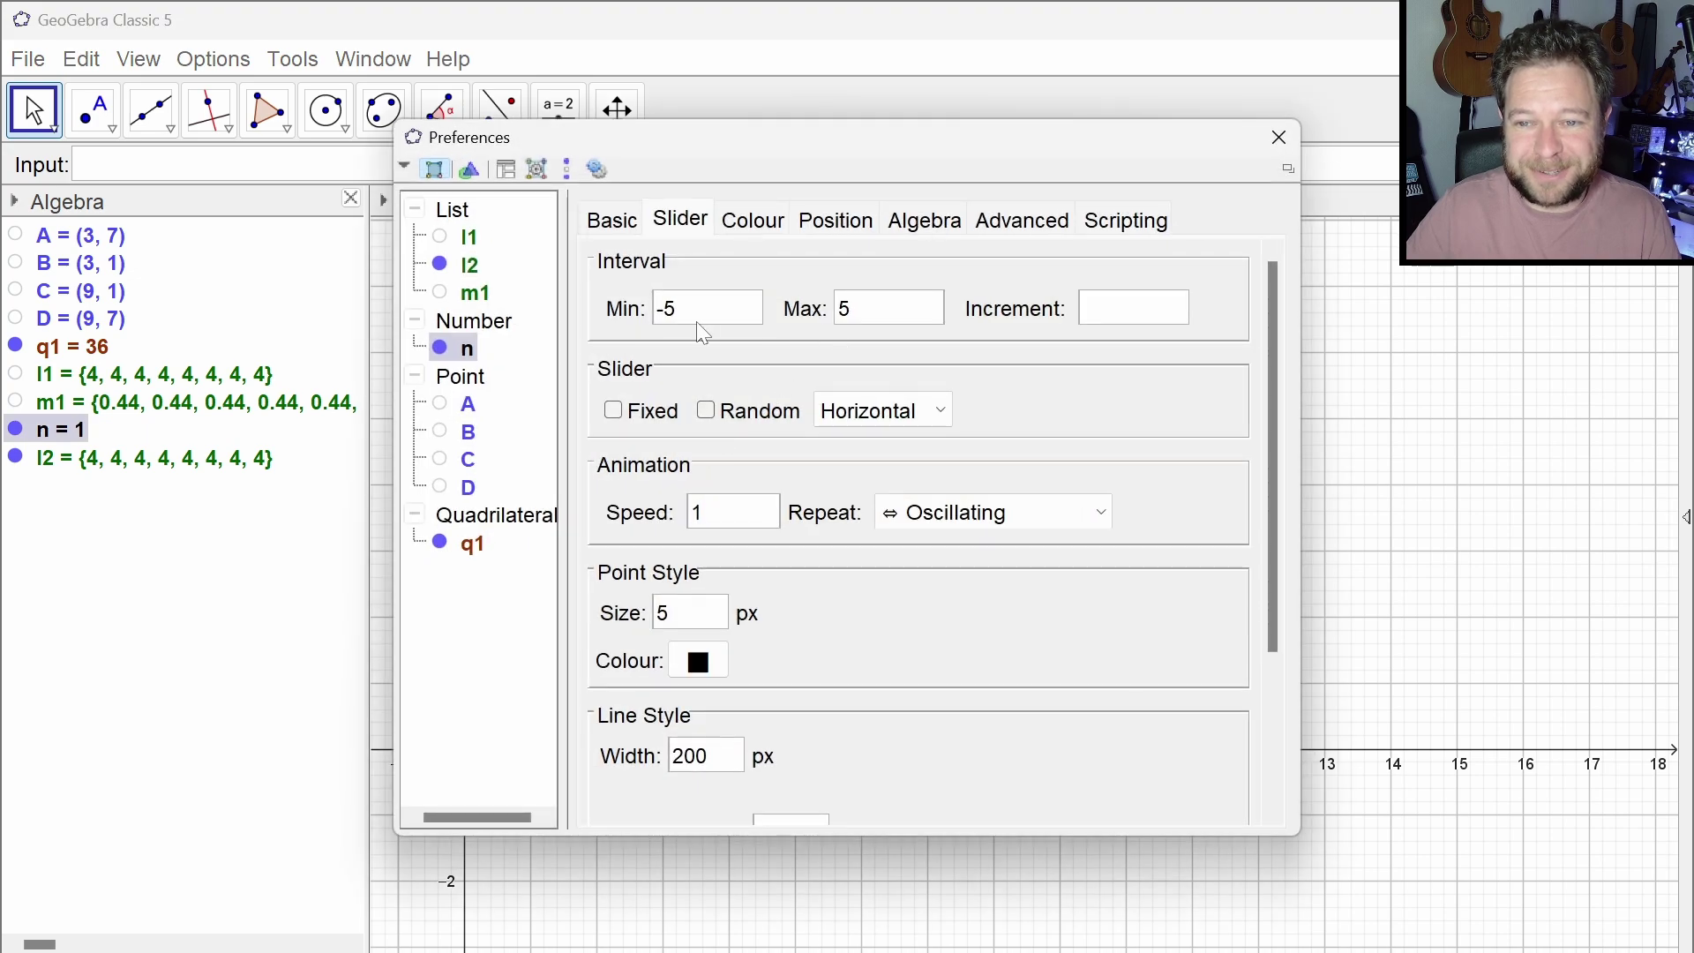
pyautogui.doubleClick(696, 322)
pyautogui.write('0')
pyautogui.press('Tab')
pyautogui.press('BackSpace')
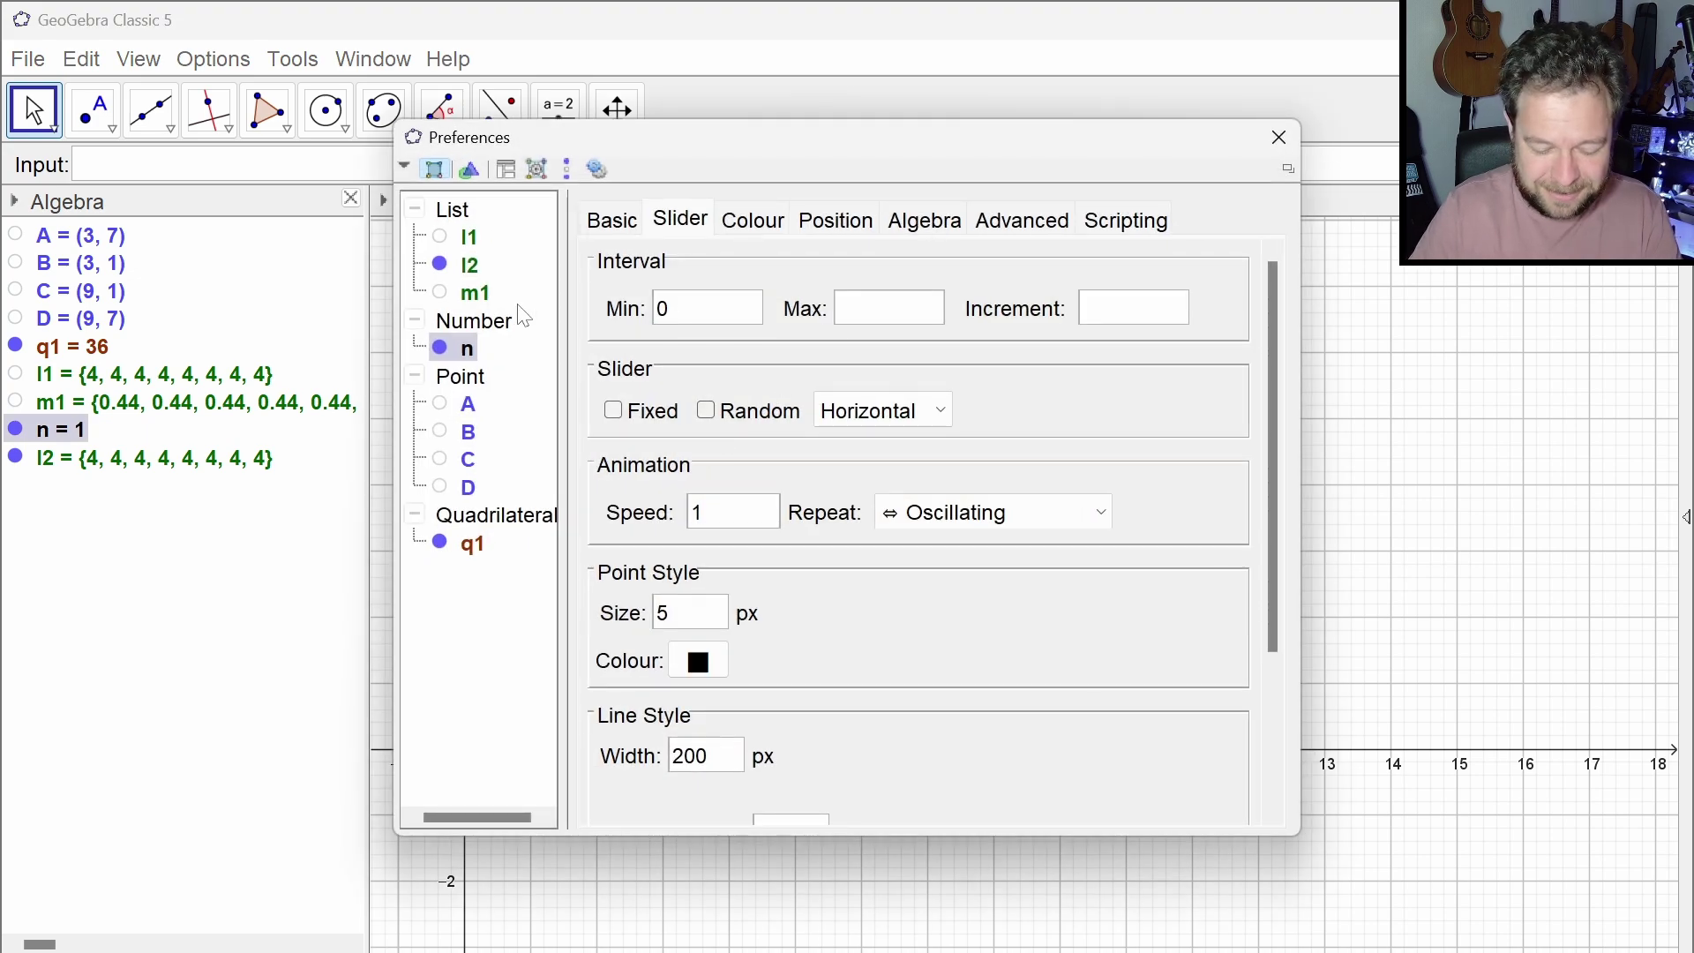
pyautogui.write('7')
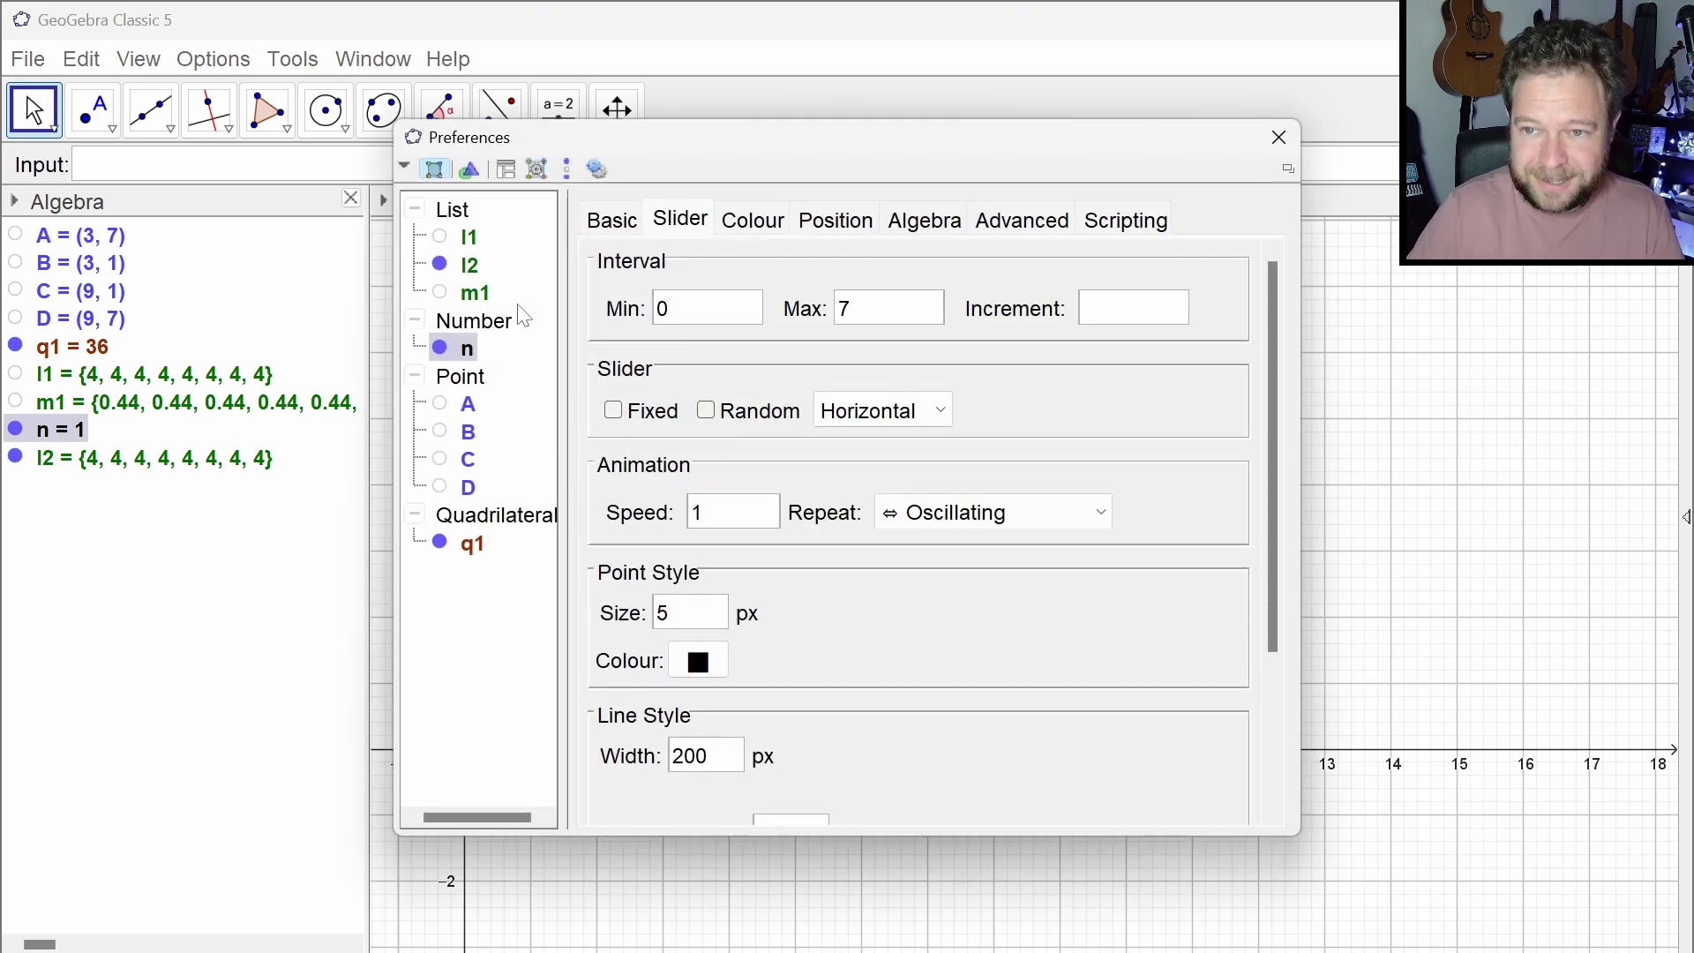
pyautogui.click(1129, 315)
pyautogui.write('1')
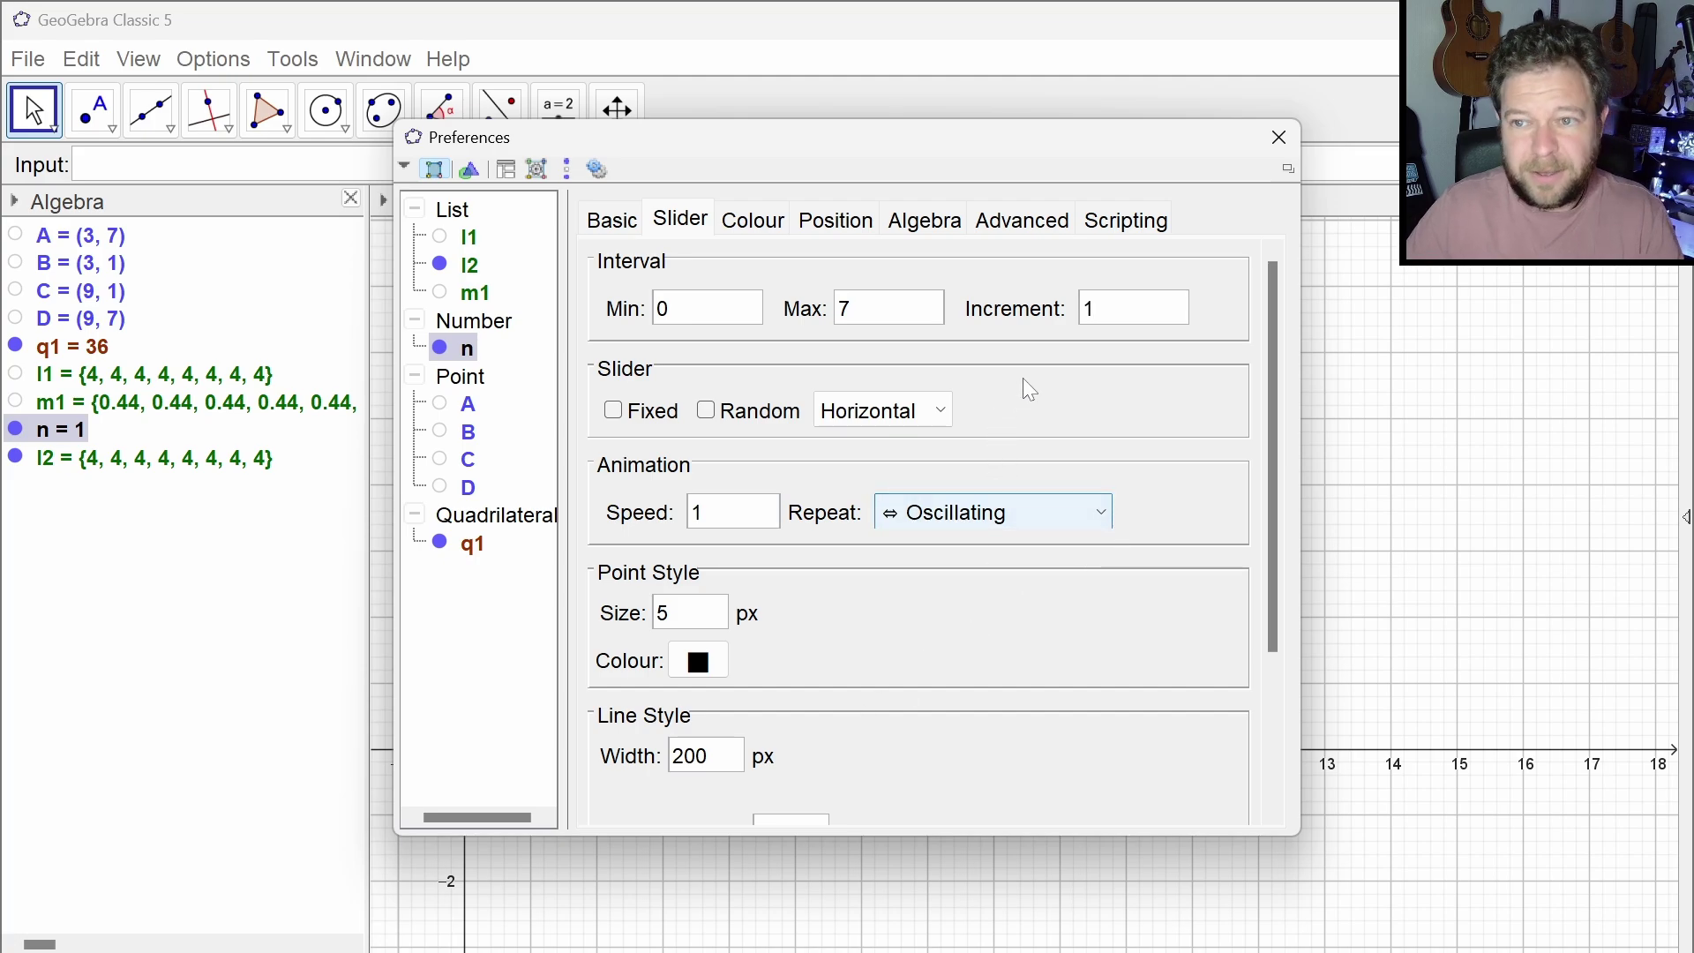
pyautogui.click(1281, 143)
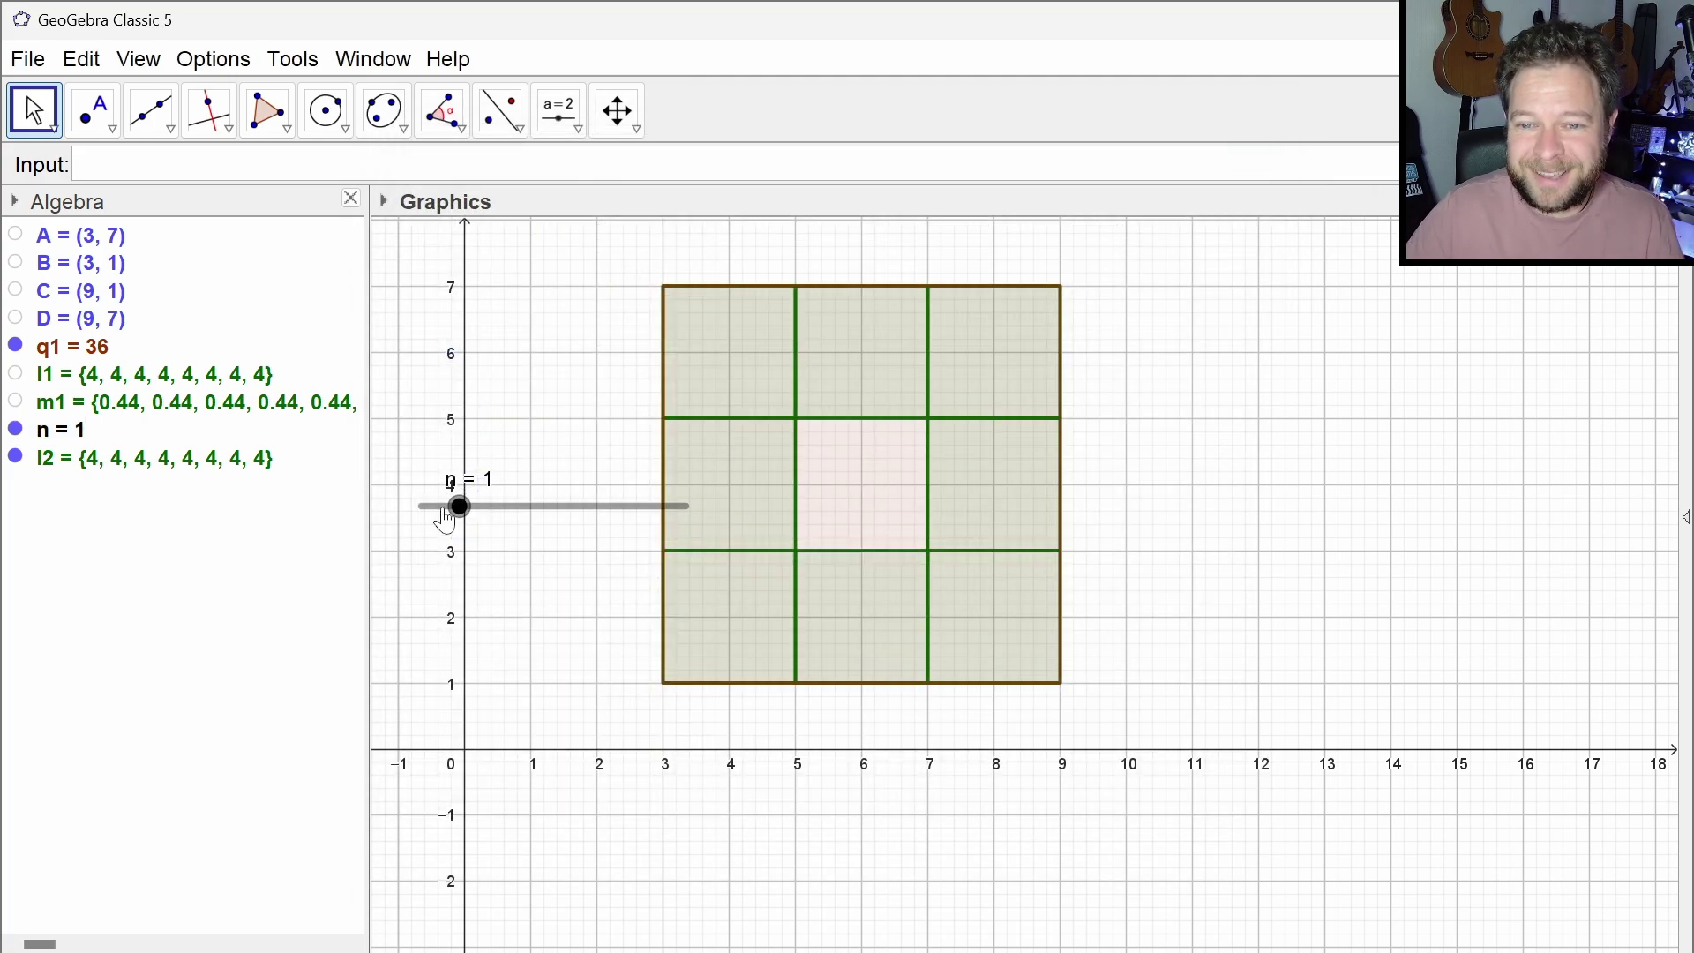
# Raise slider n to 4 to draw the fourth iteration of the carpet
pyautogui.press('Right')
pyautogui.press('Right')
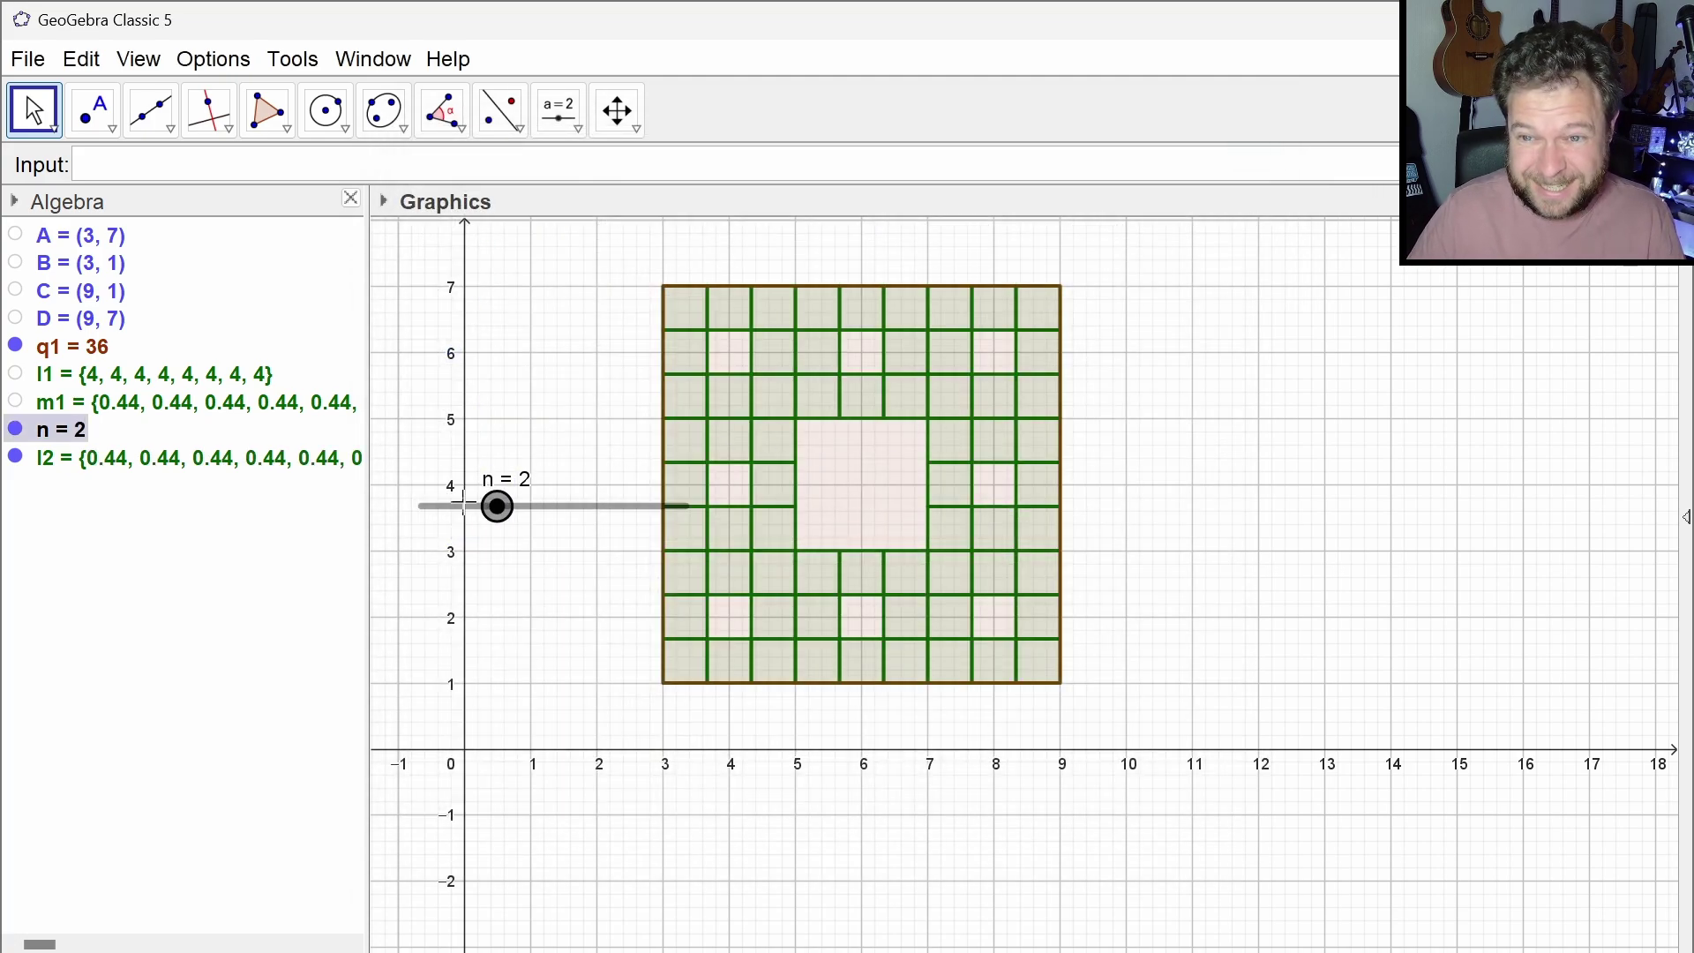
pyautogui.press('Right')
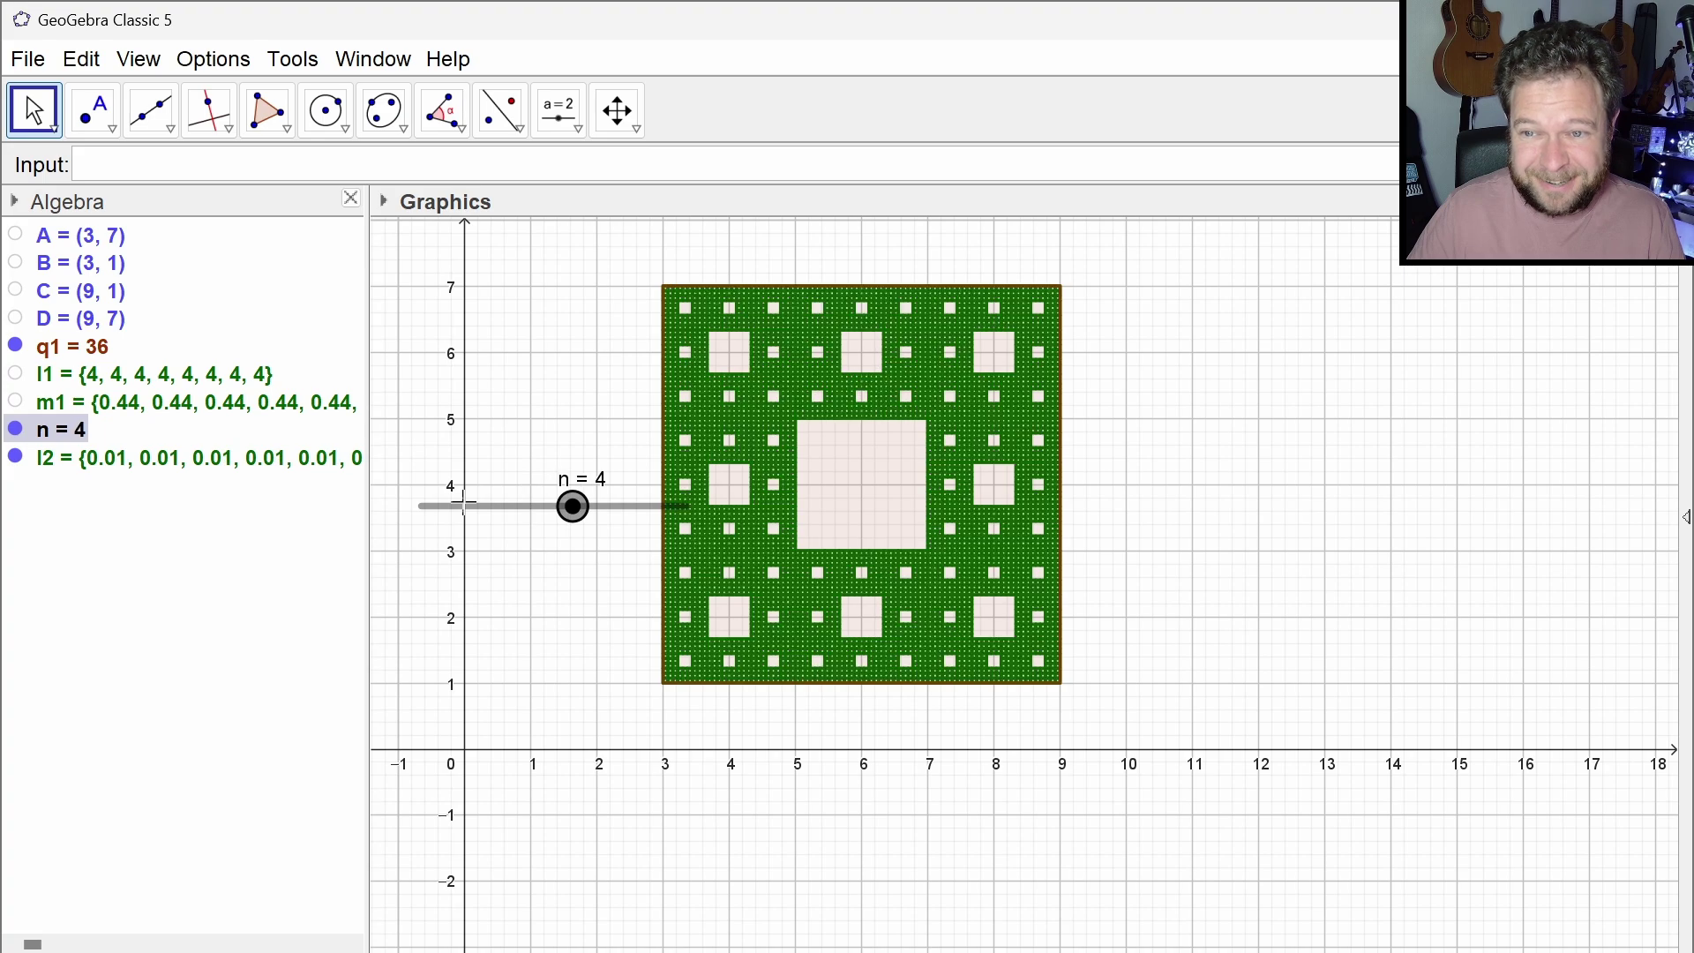
# Lower slider n to 1 and hide the original square q1
pyautogui.press('Left')
pyautogui.press('Left')
pyautogui.press('Left')
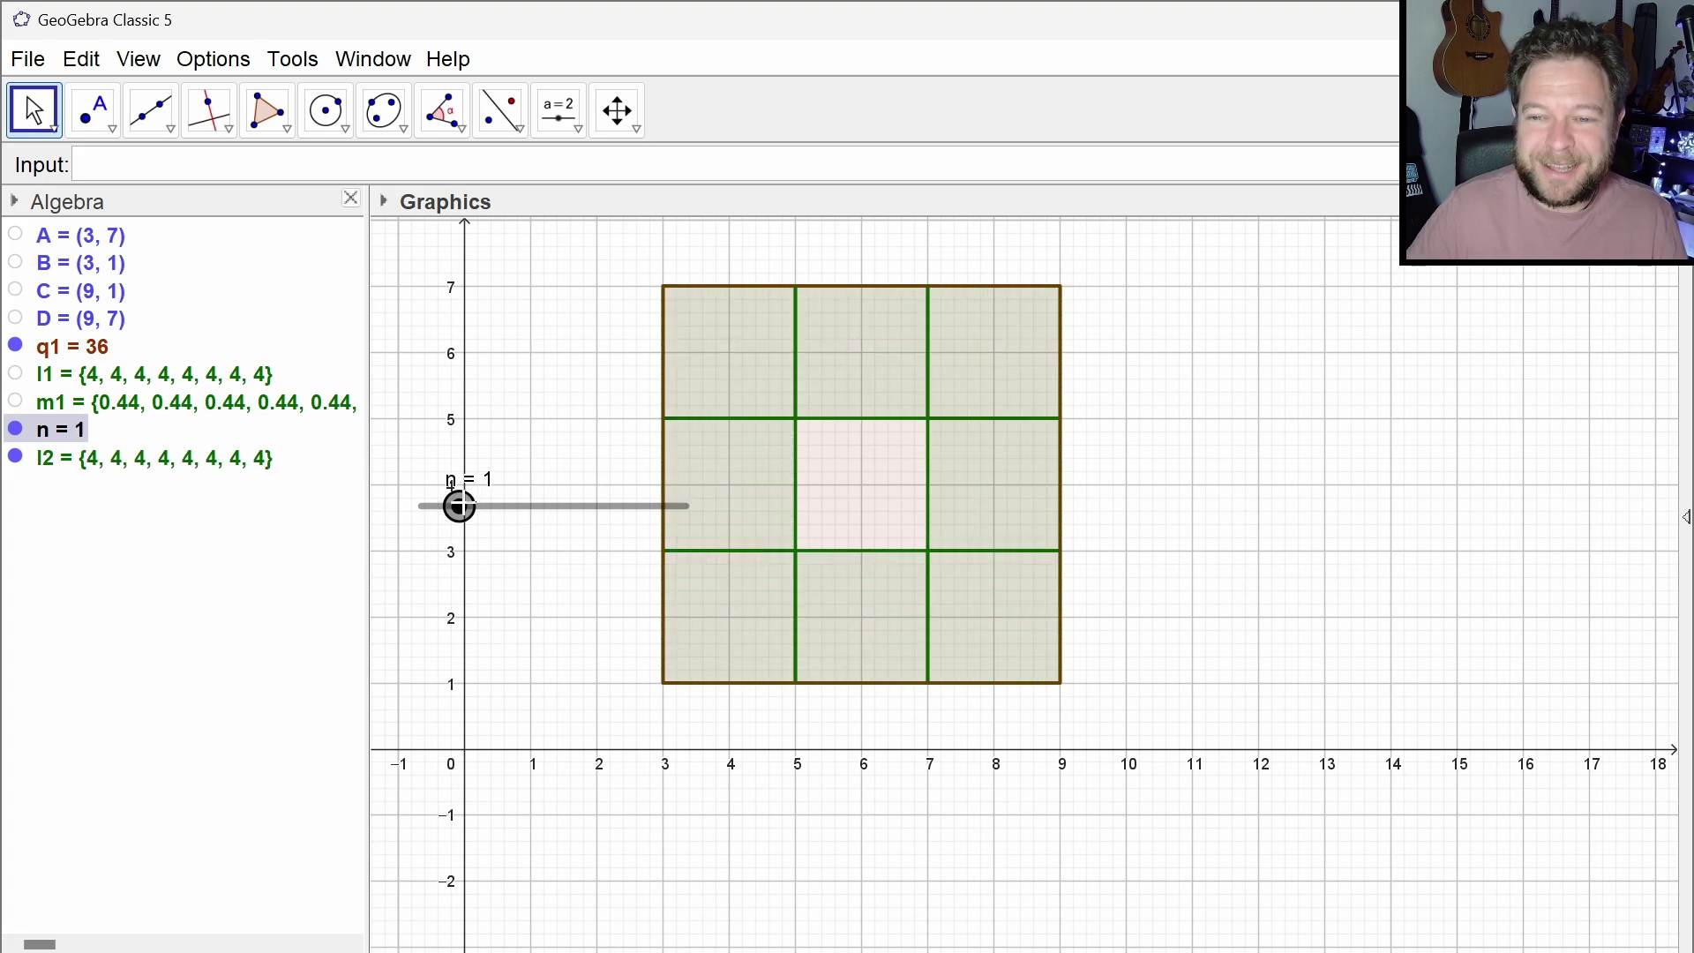
pyautogui.click(15, 346)
pyautogui.click(150, 460)
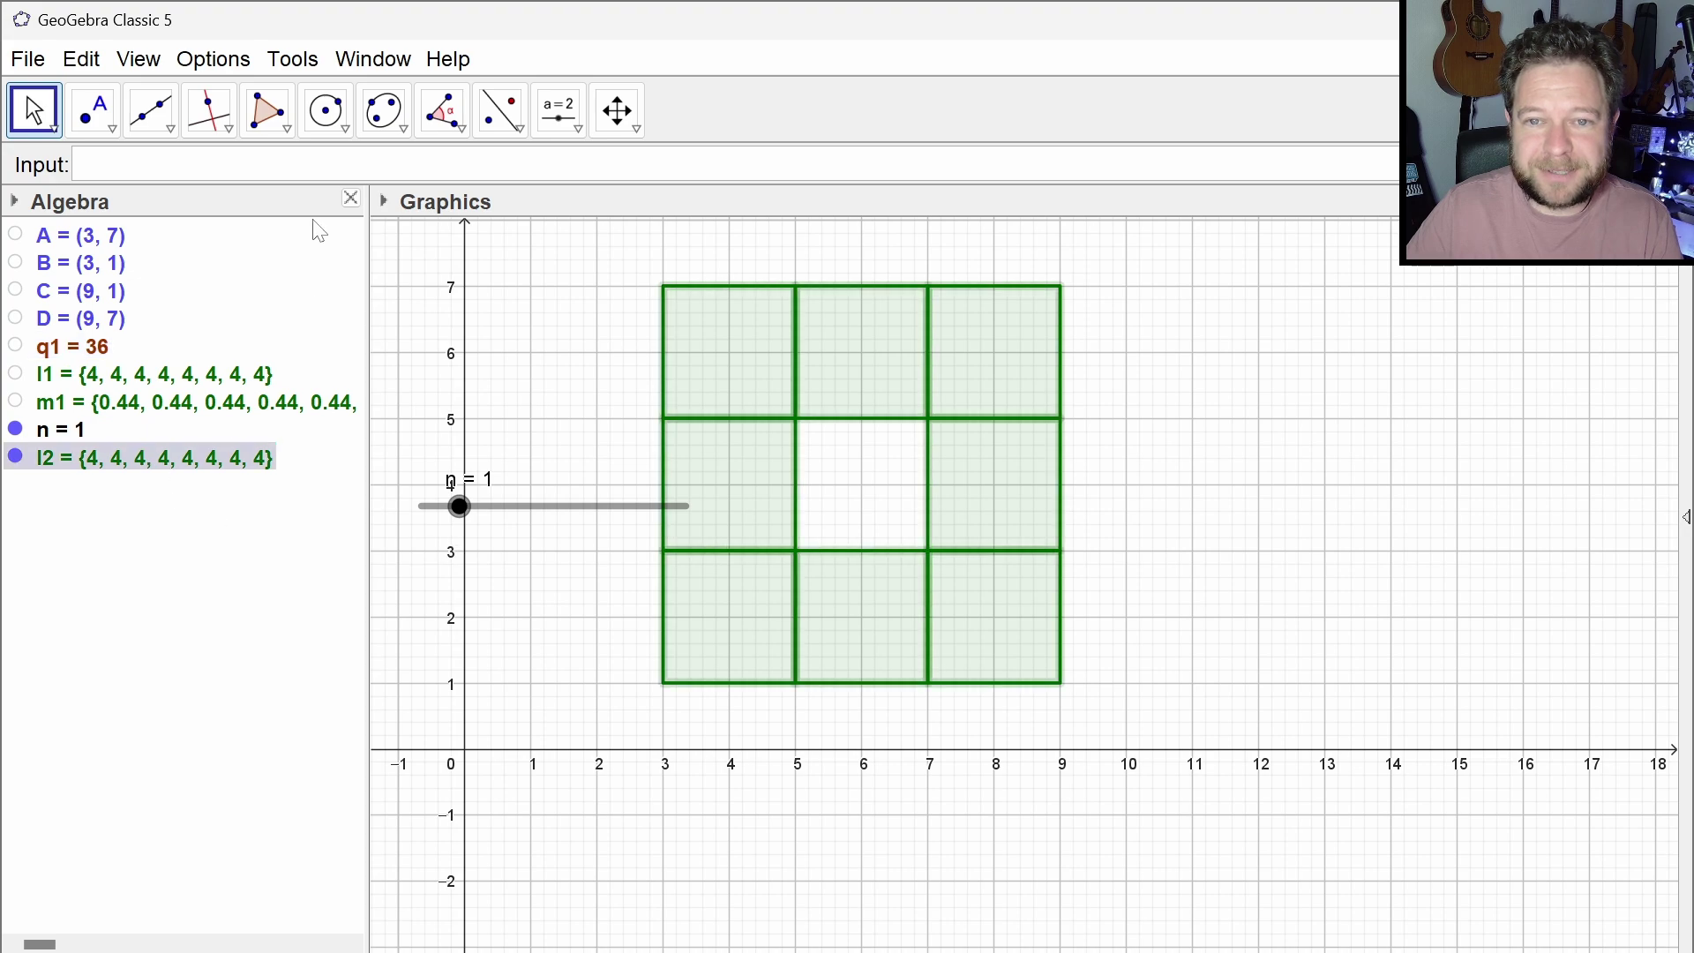
# Turn off the grid and axes, and move slider n clear of the carpet to a spot above it
pyautogui.click(384, 202)
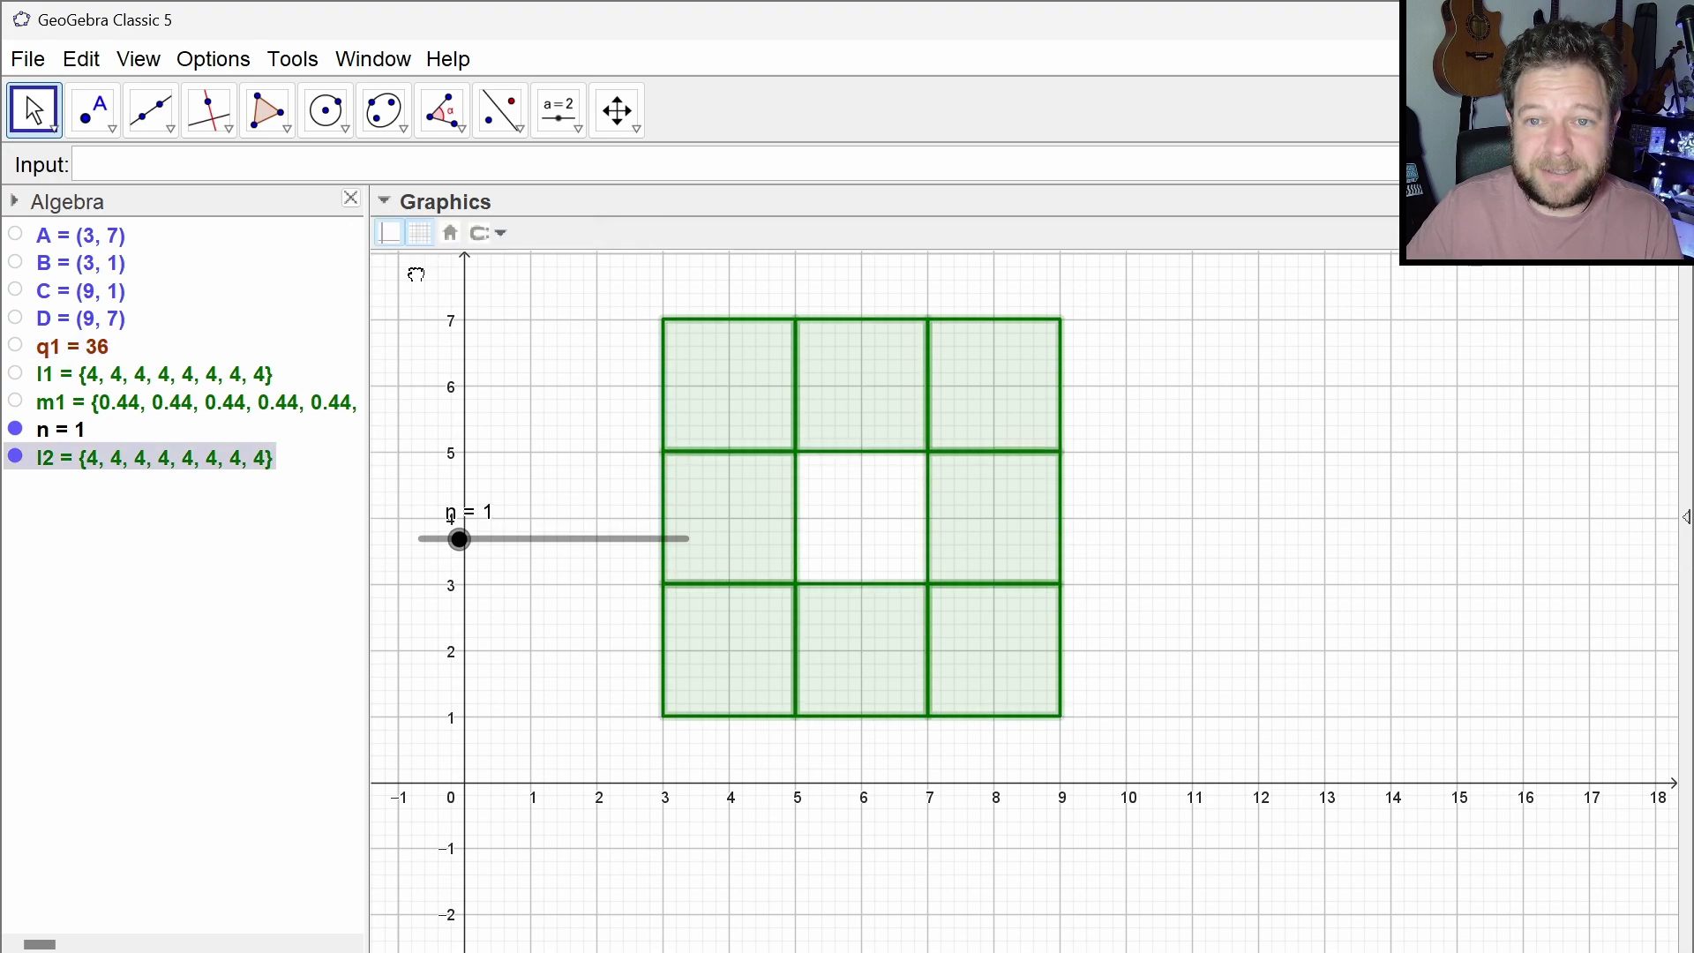
pyautogui.click(420, 233)
pyautogui.click(389, 233)
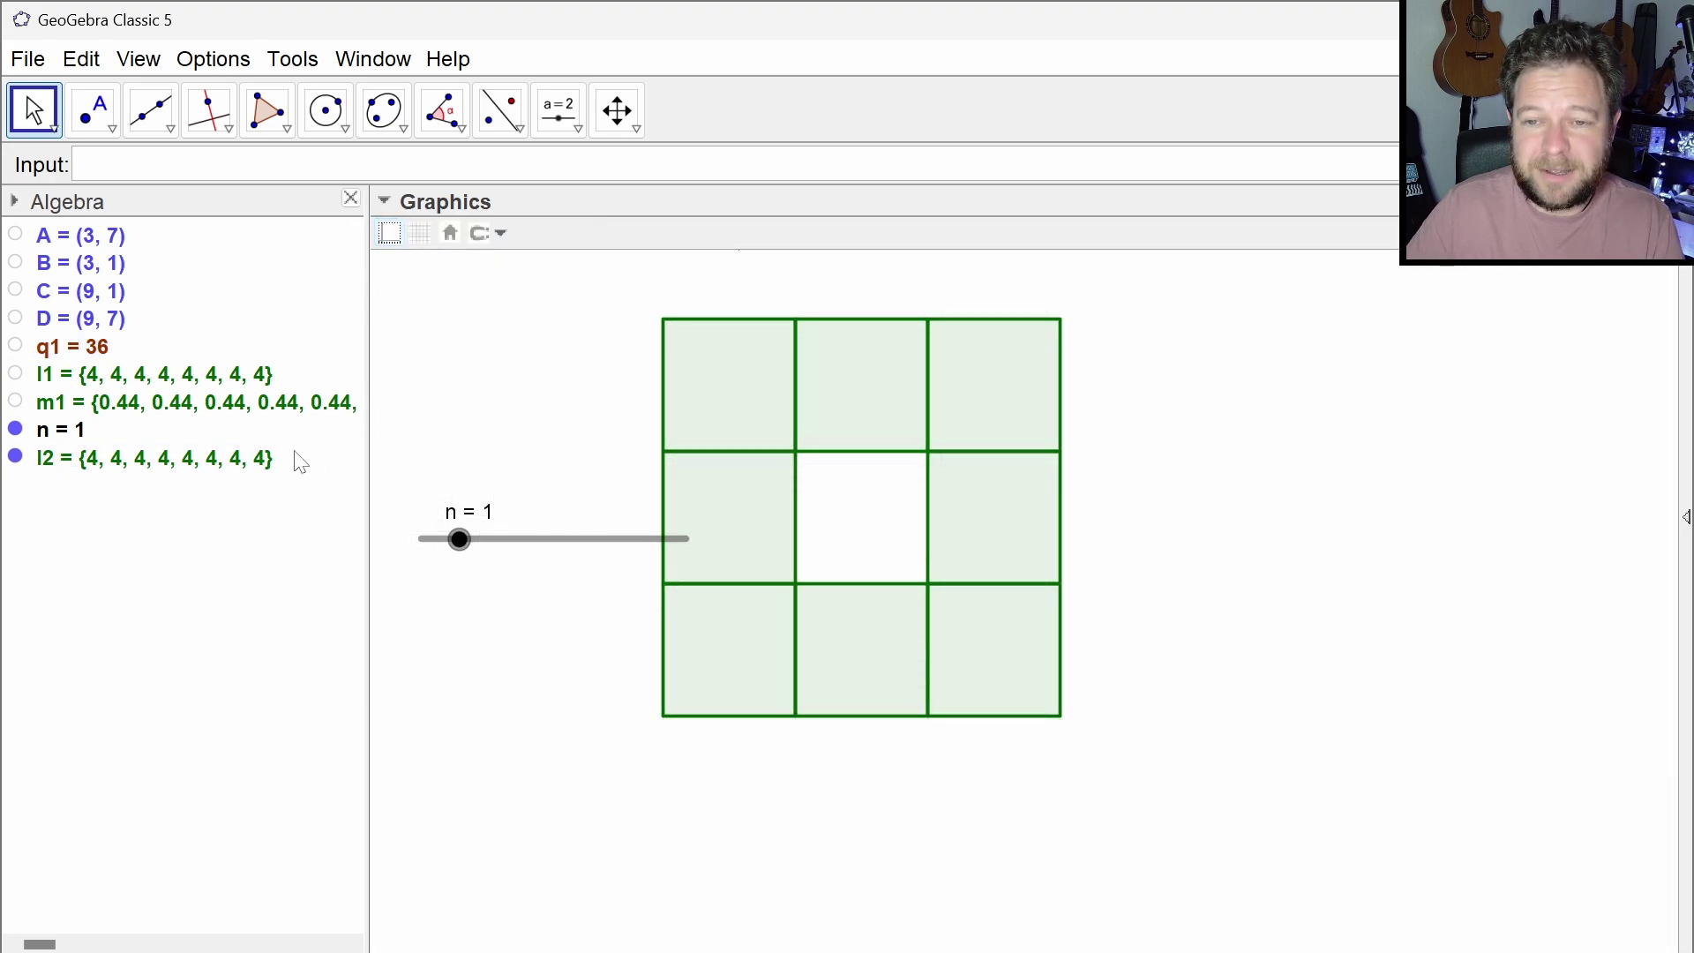
pyautogui.moveTo(551, 538); pyautogui.dragTo(561, 294)
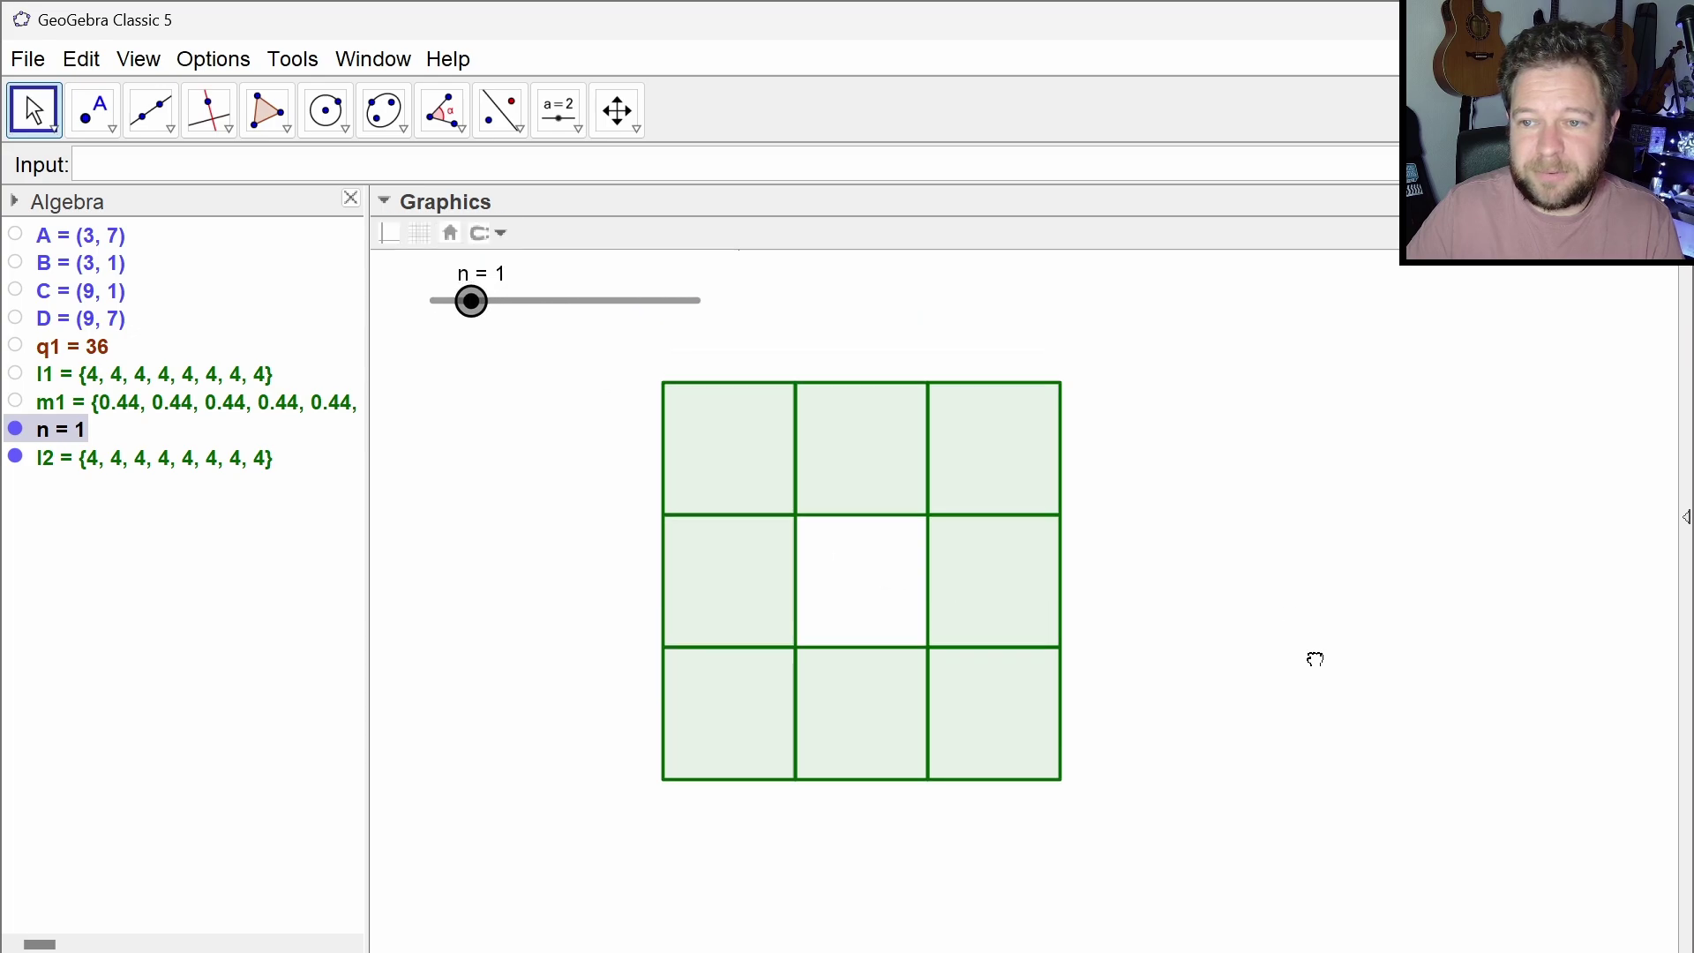
pyautogui.scroll(2, 1271, 635)
pyautogui.moveTo(1232, 621); pyautogui.dragTo(1430, 650)
# Style the carpet list l2 in black with the thinnest line and full fill opacity
pyautogui.click(189, 457)
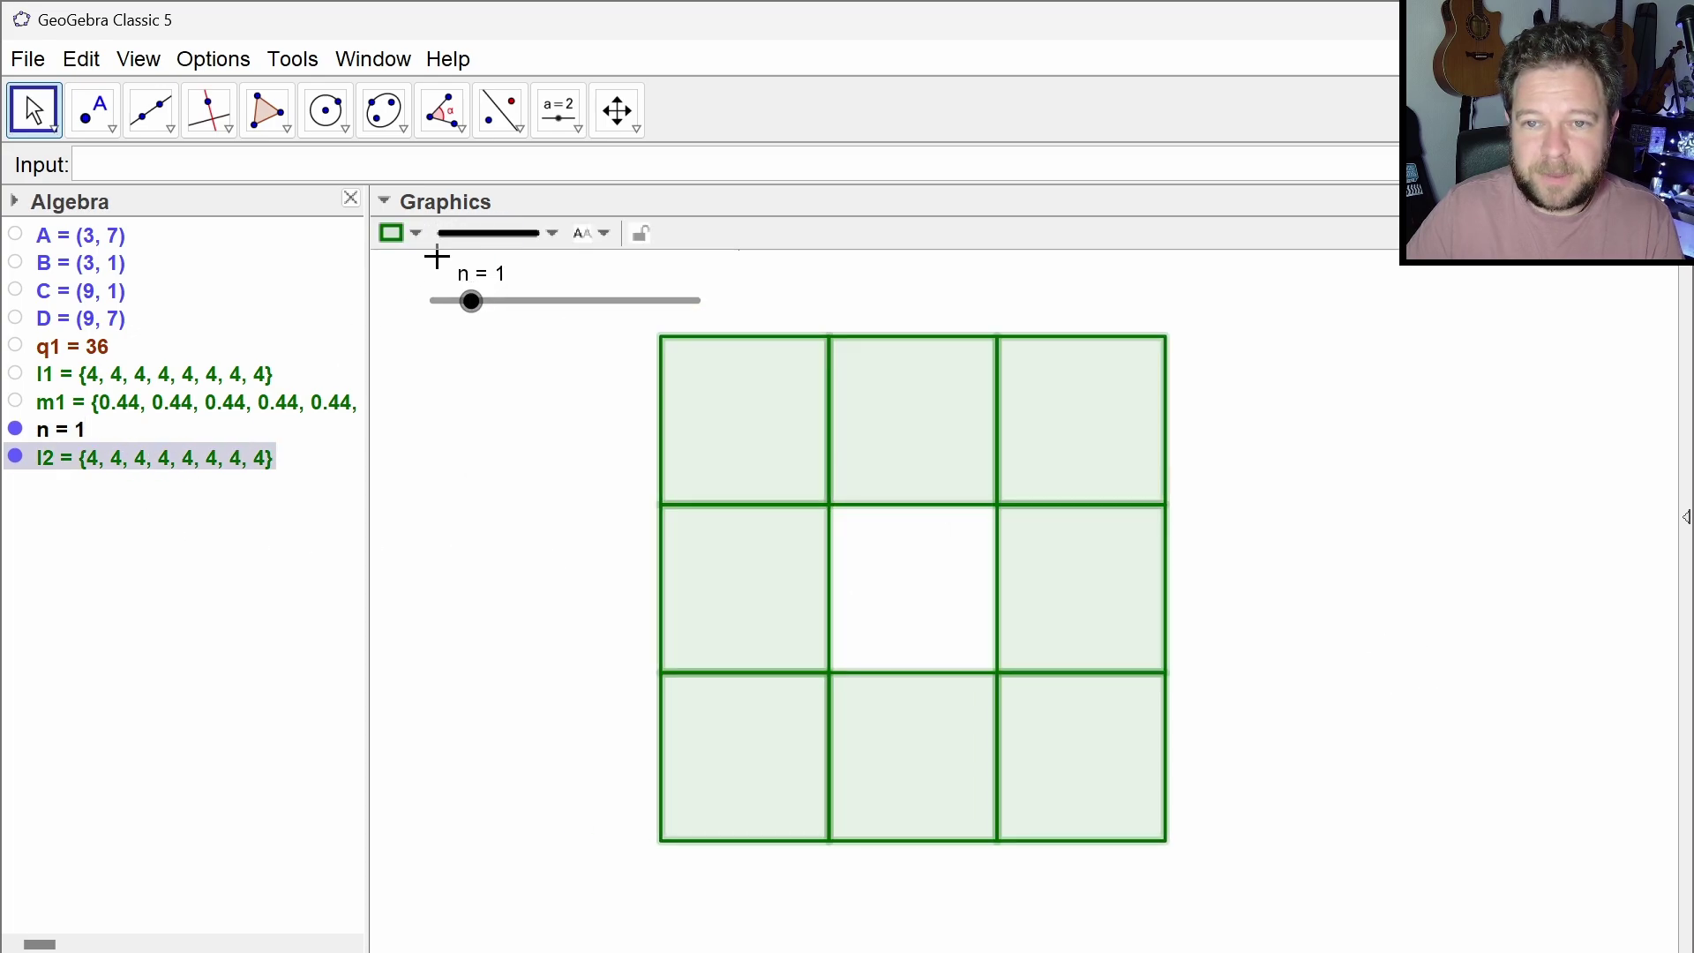
pyautogui.click(521, 233)
pyautogui.moveTo(486, 420); pyautogui.dragTo(444, 420)
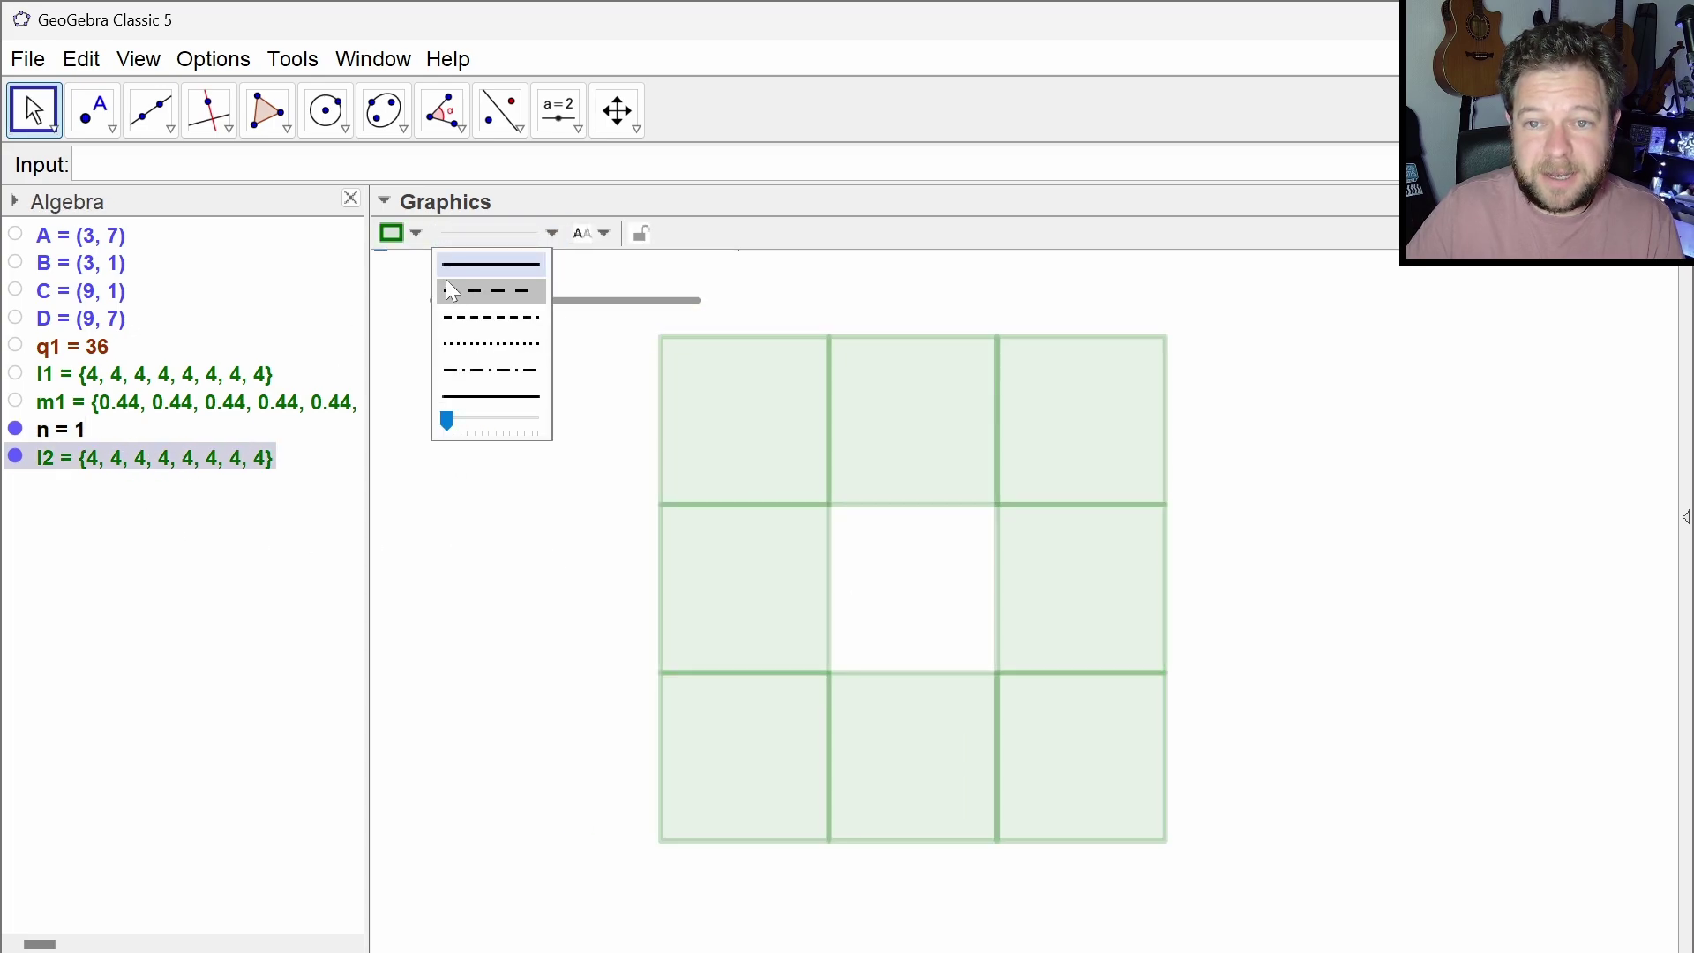
pyautogui.click(416, 233)
pyautogui.click(616, 307)
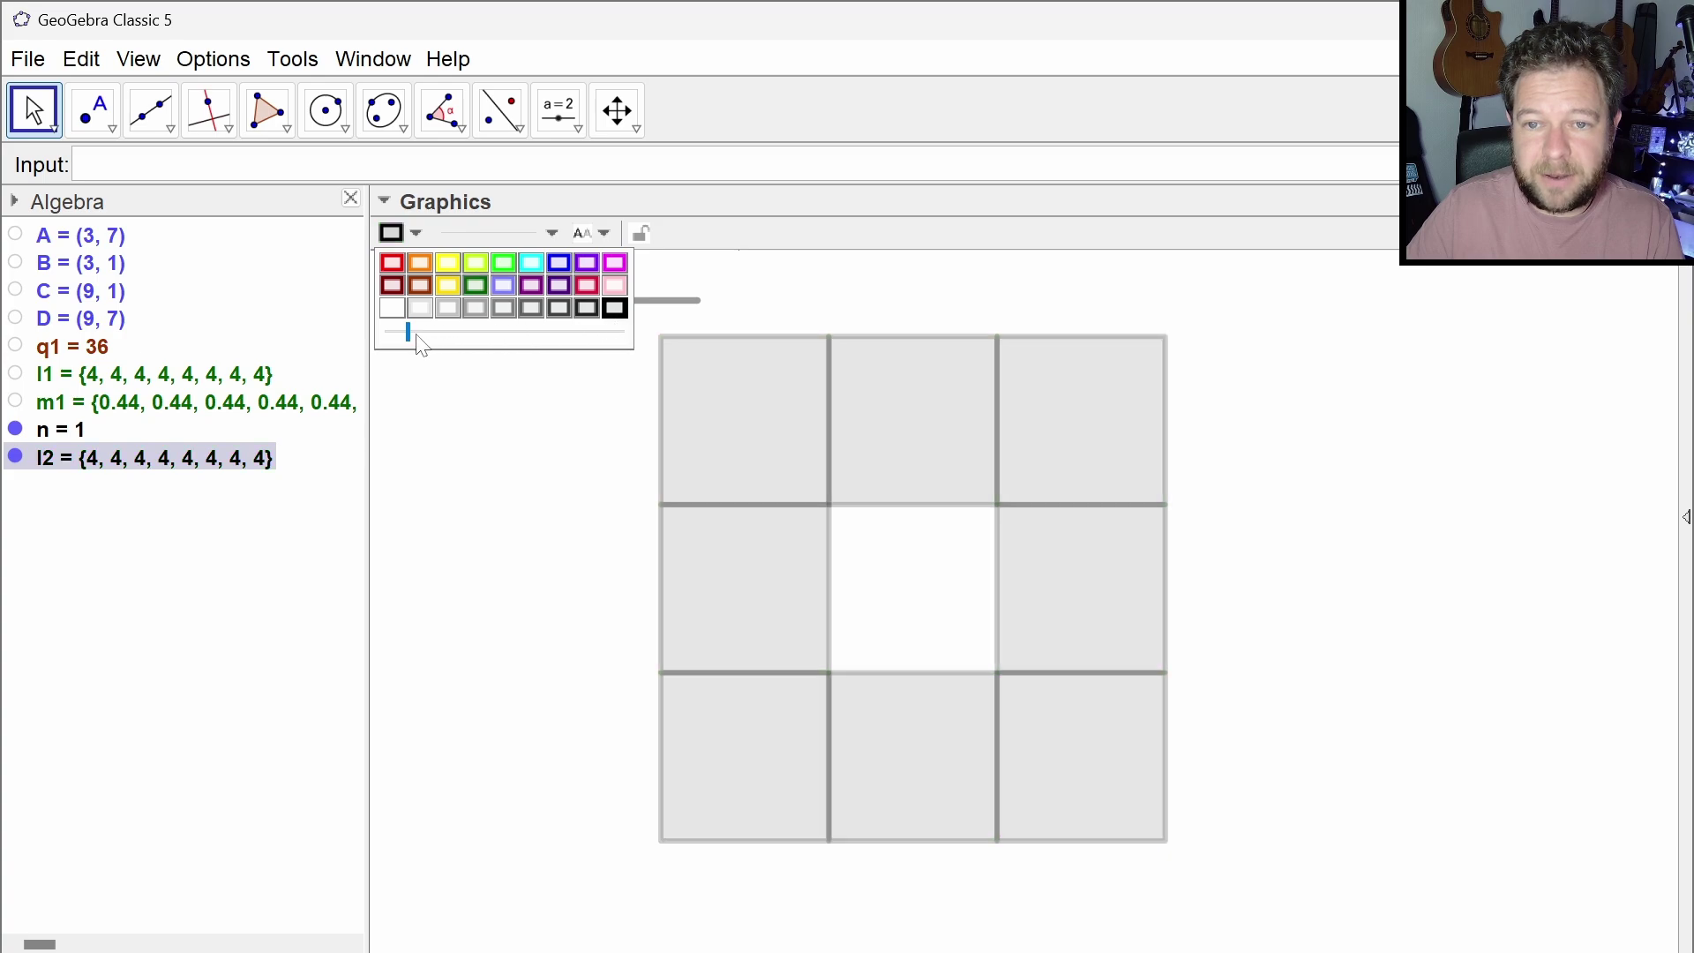
pyautogui.moveTo(408, 331); pyautogui.dragTo(658, 348)
pyautogui.click(511, 495)
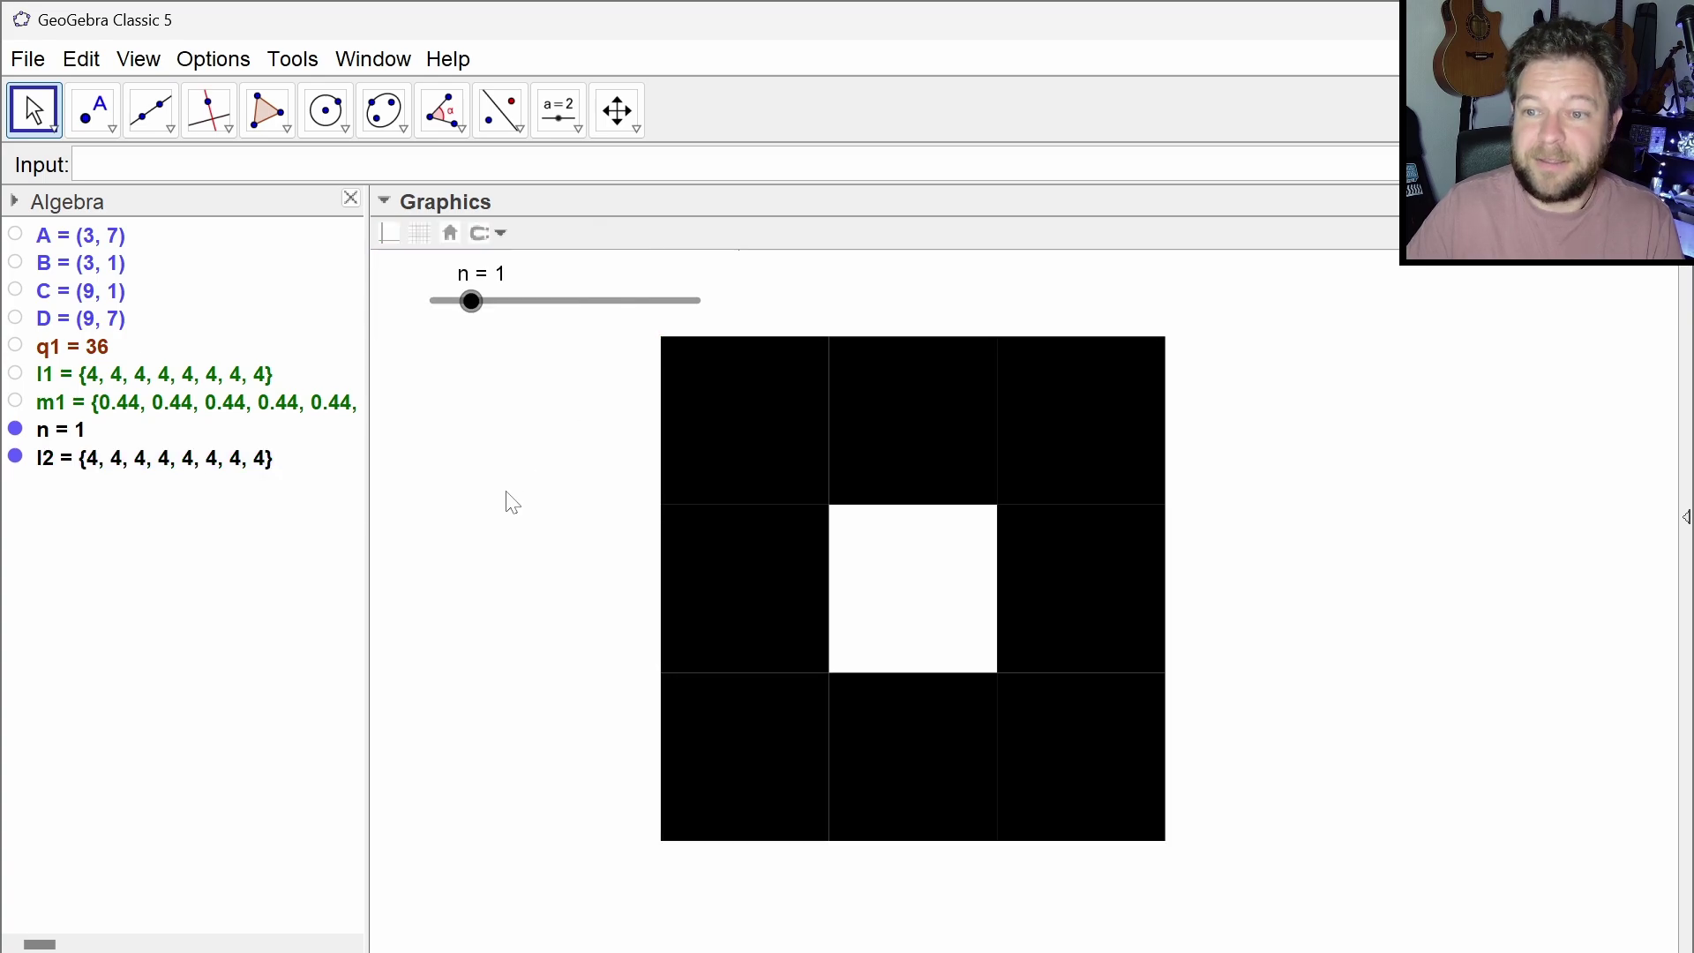
# Raise slider n one unit at a time from 1 to 6 to view each iteration of the black carpet
pyautogui.scroll(2, 976, 535)
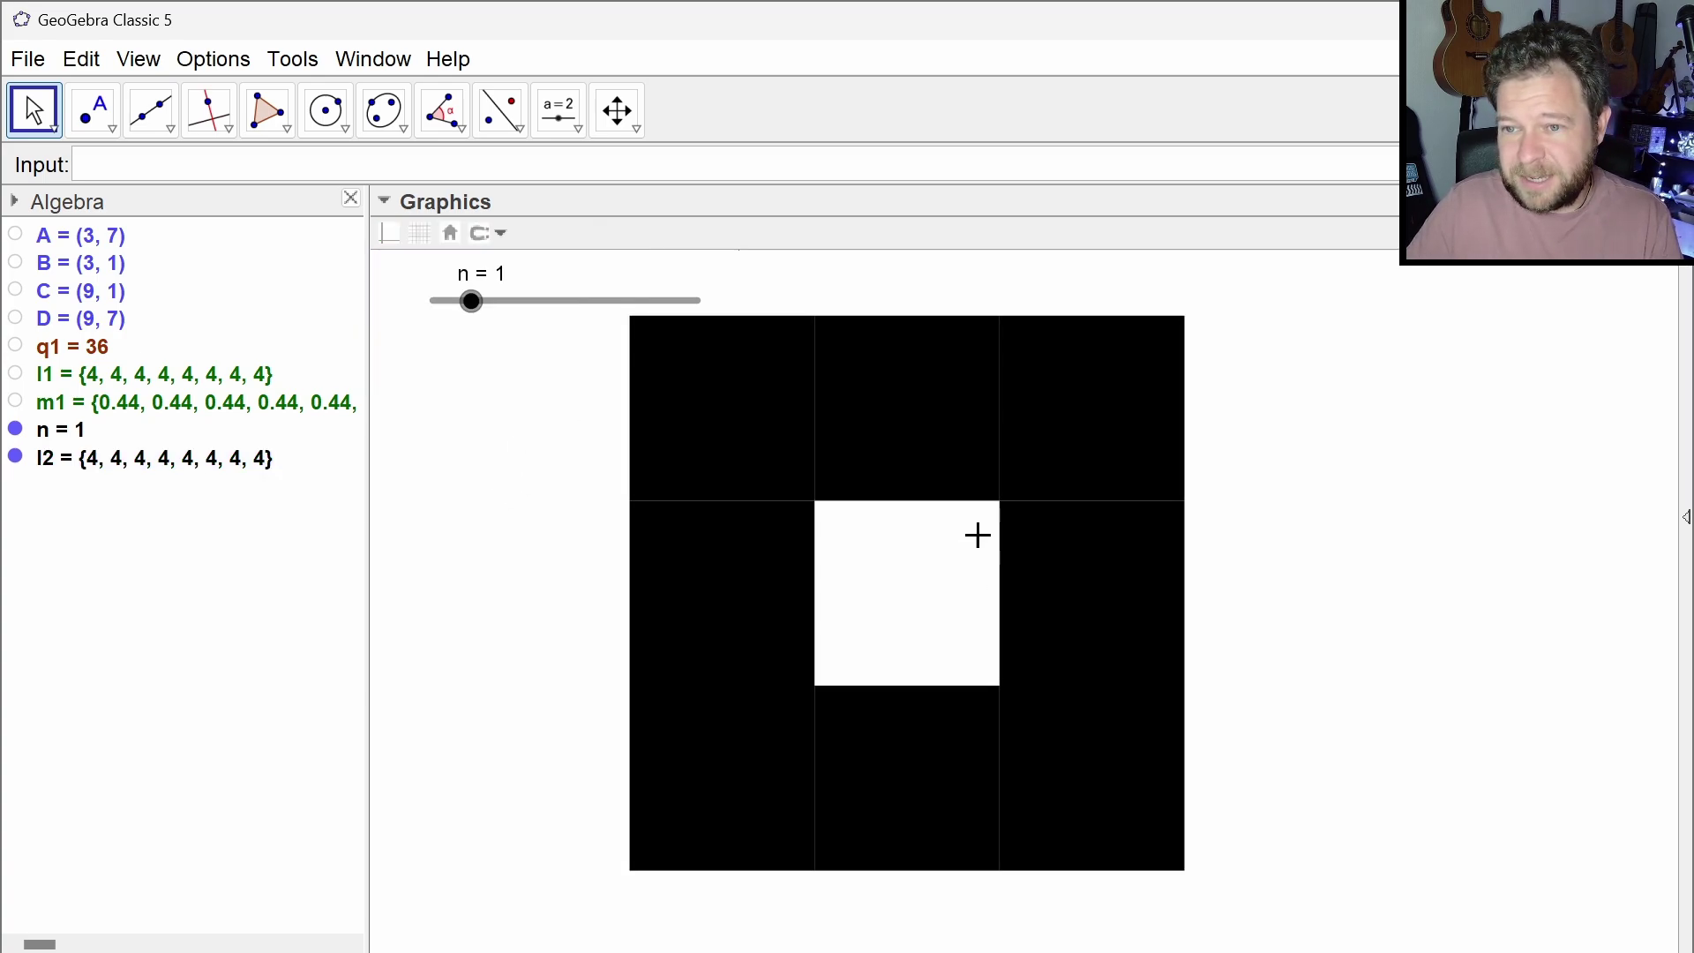
pyautogui.scroll(-1, 838, 473)
pyautogui.scroll(-1, 866, 503)
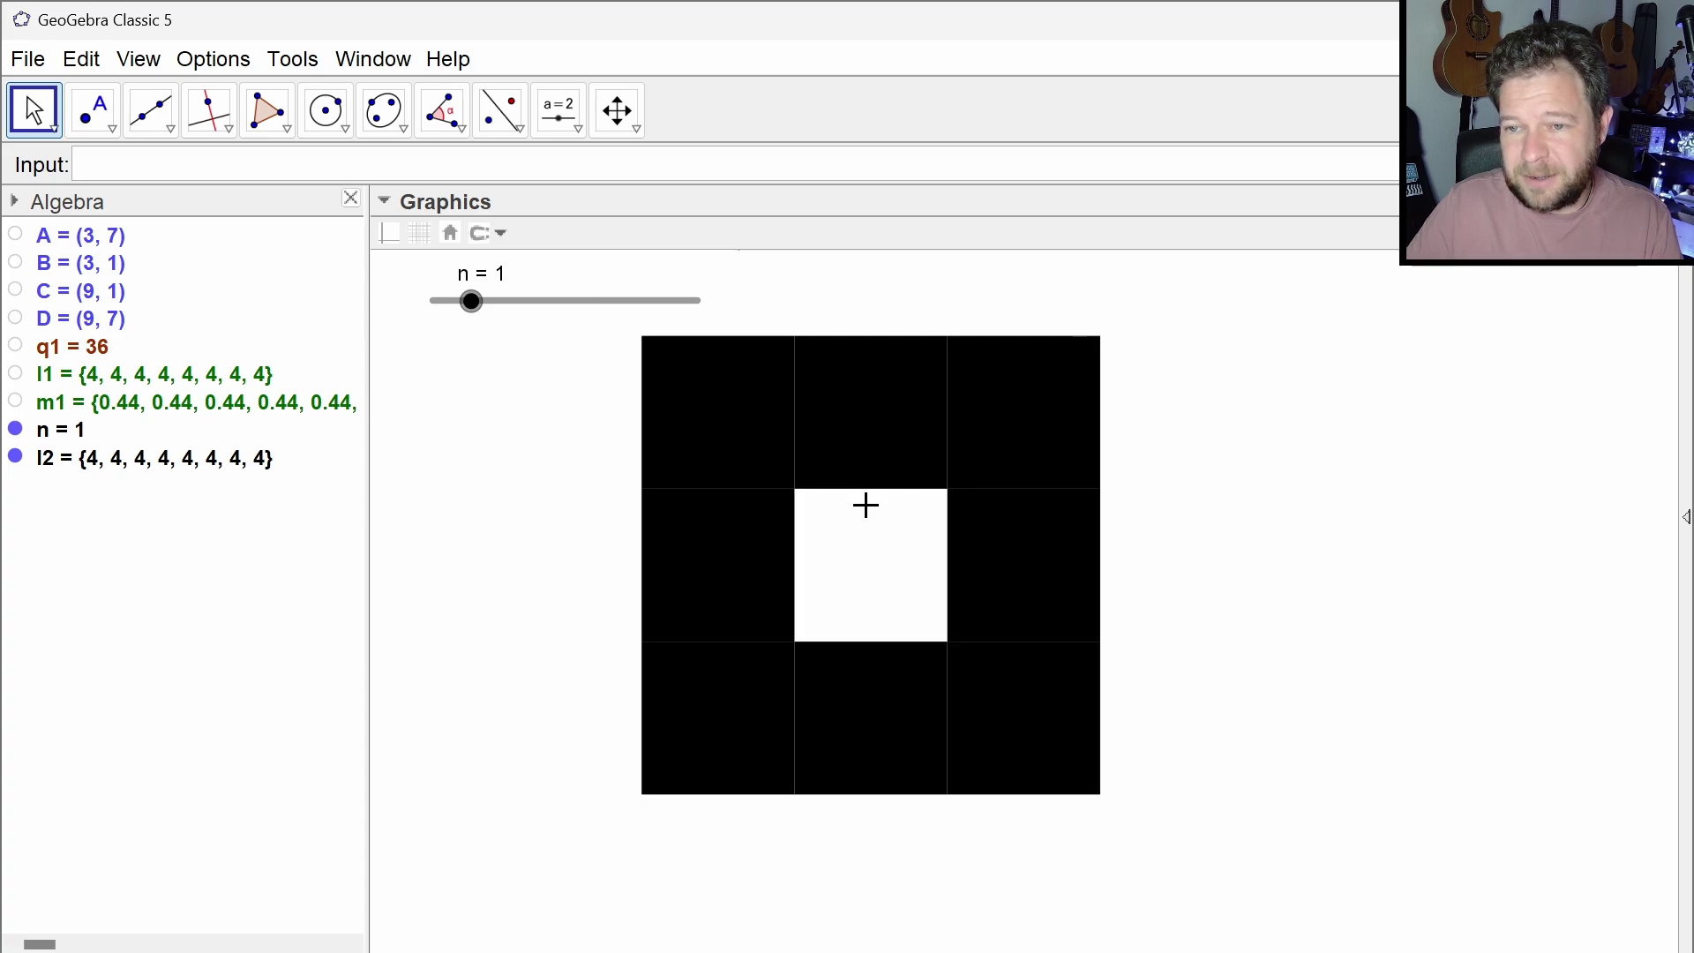
pyautogui.scroll(2, 866, 503)
pyautogui.scroll(-1, 671, 539)
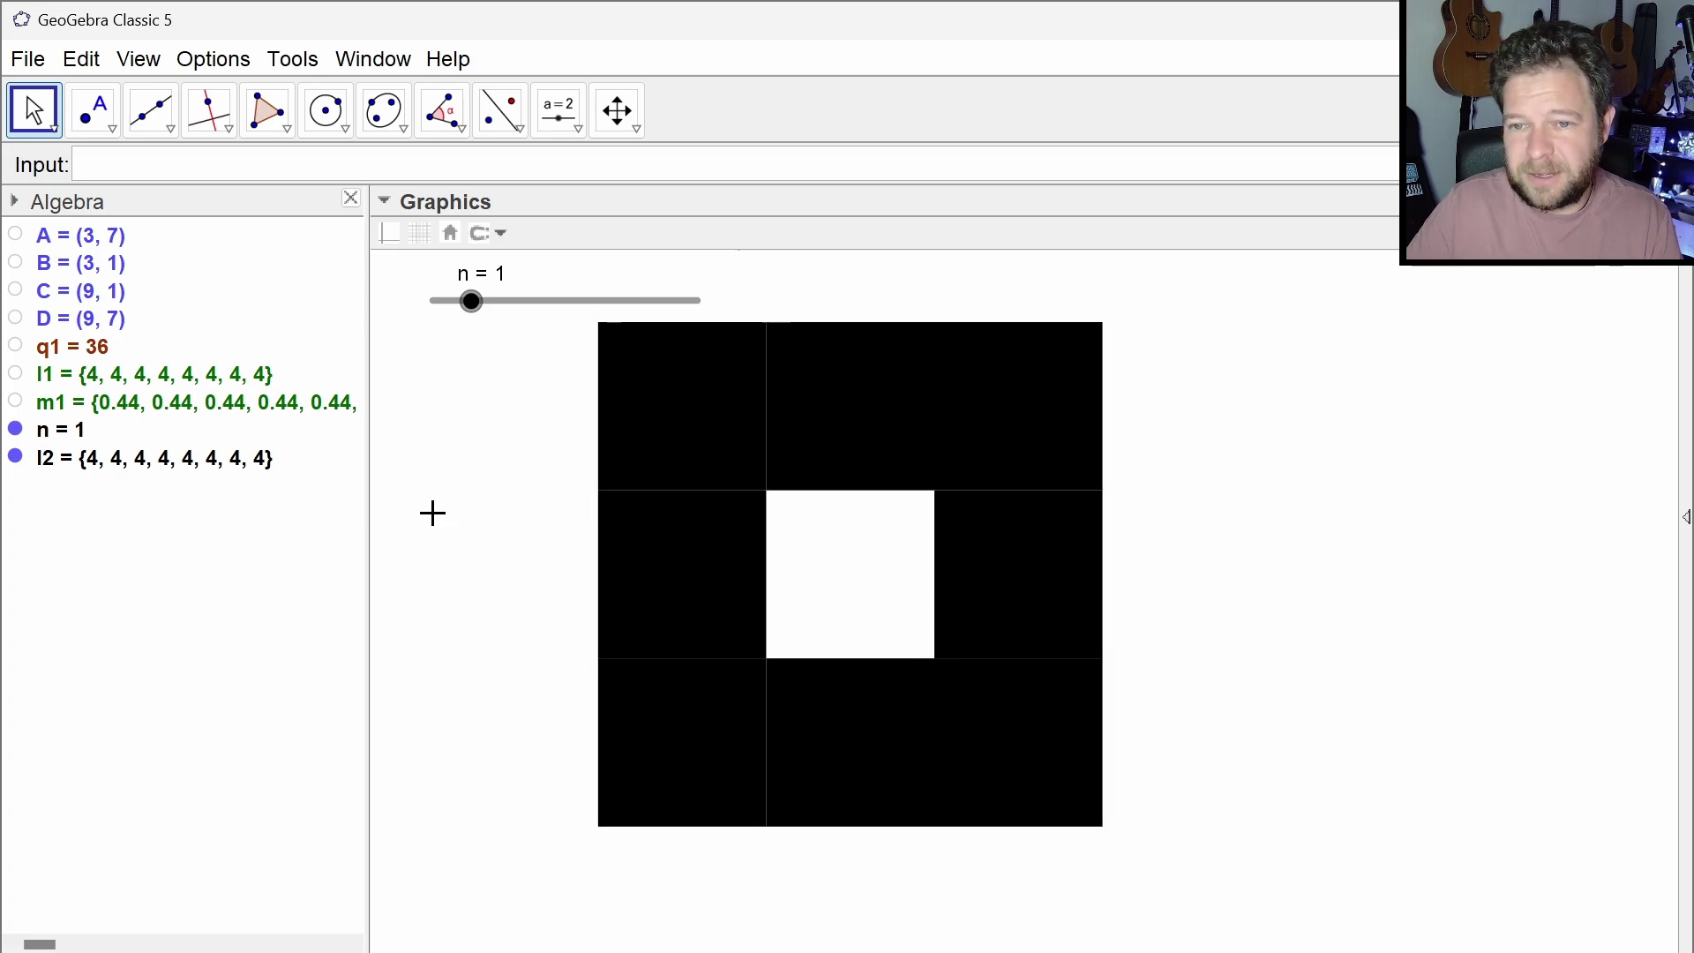
pyautogui.moveTo(432, 511); pyautogui.dragTo(488, 527)
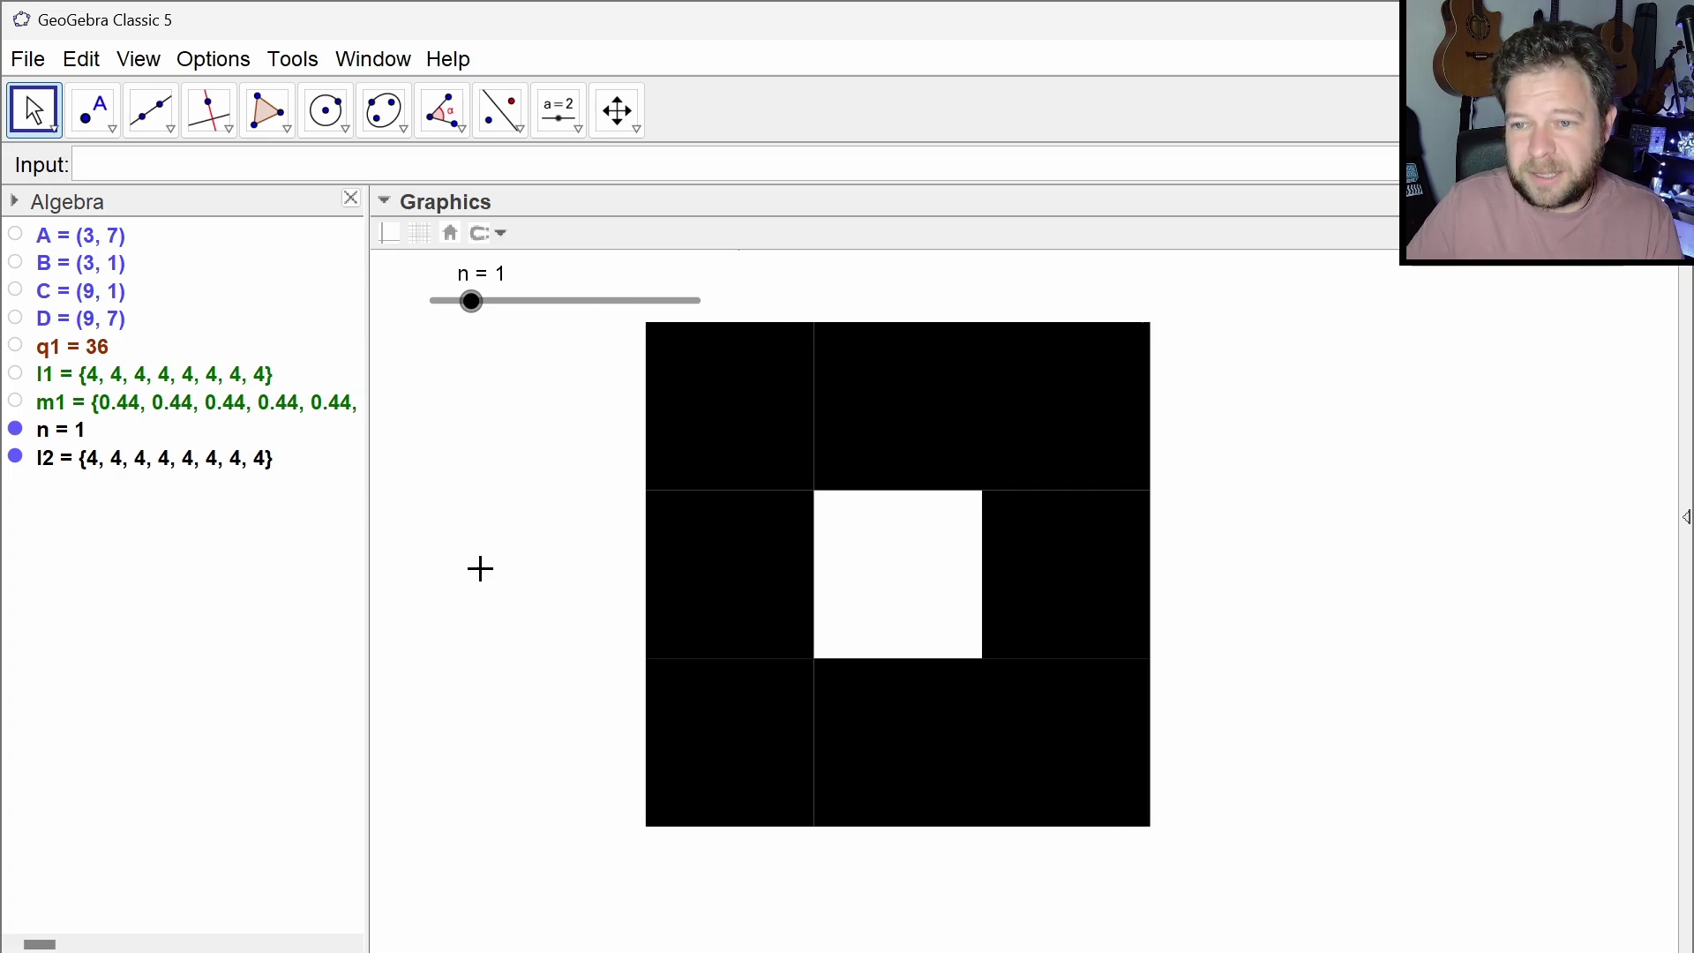
pyautogui.click(472, 302)
pyautogui.press('Right')
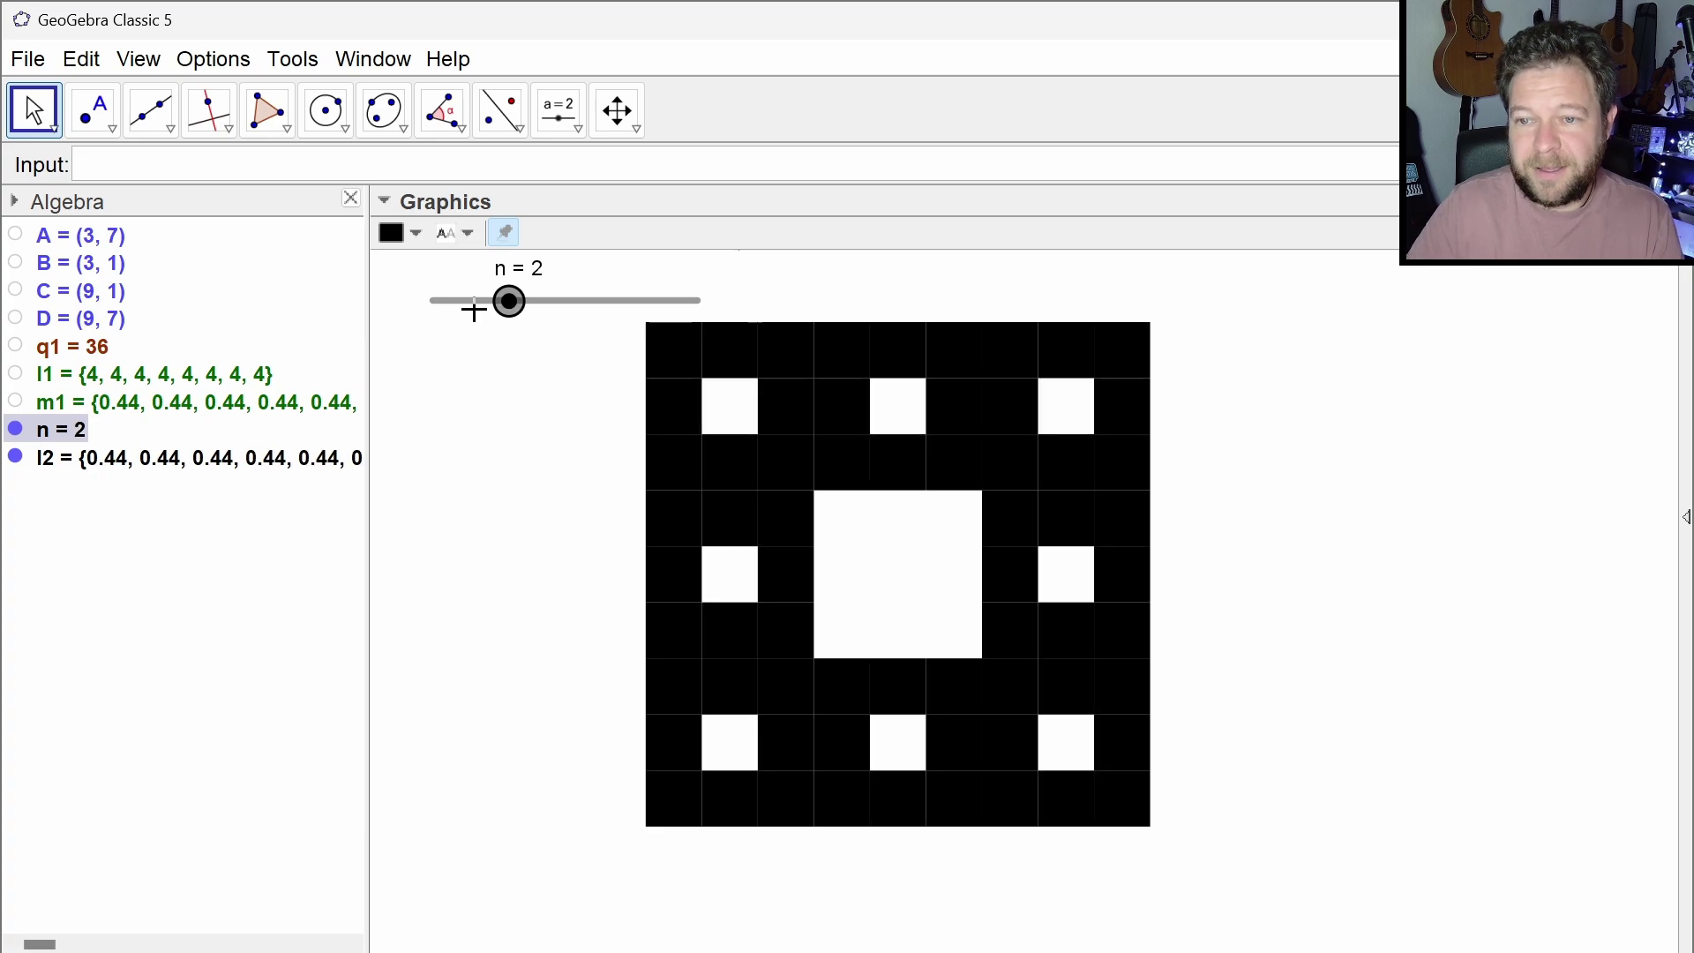
pyautogui.press('Right')
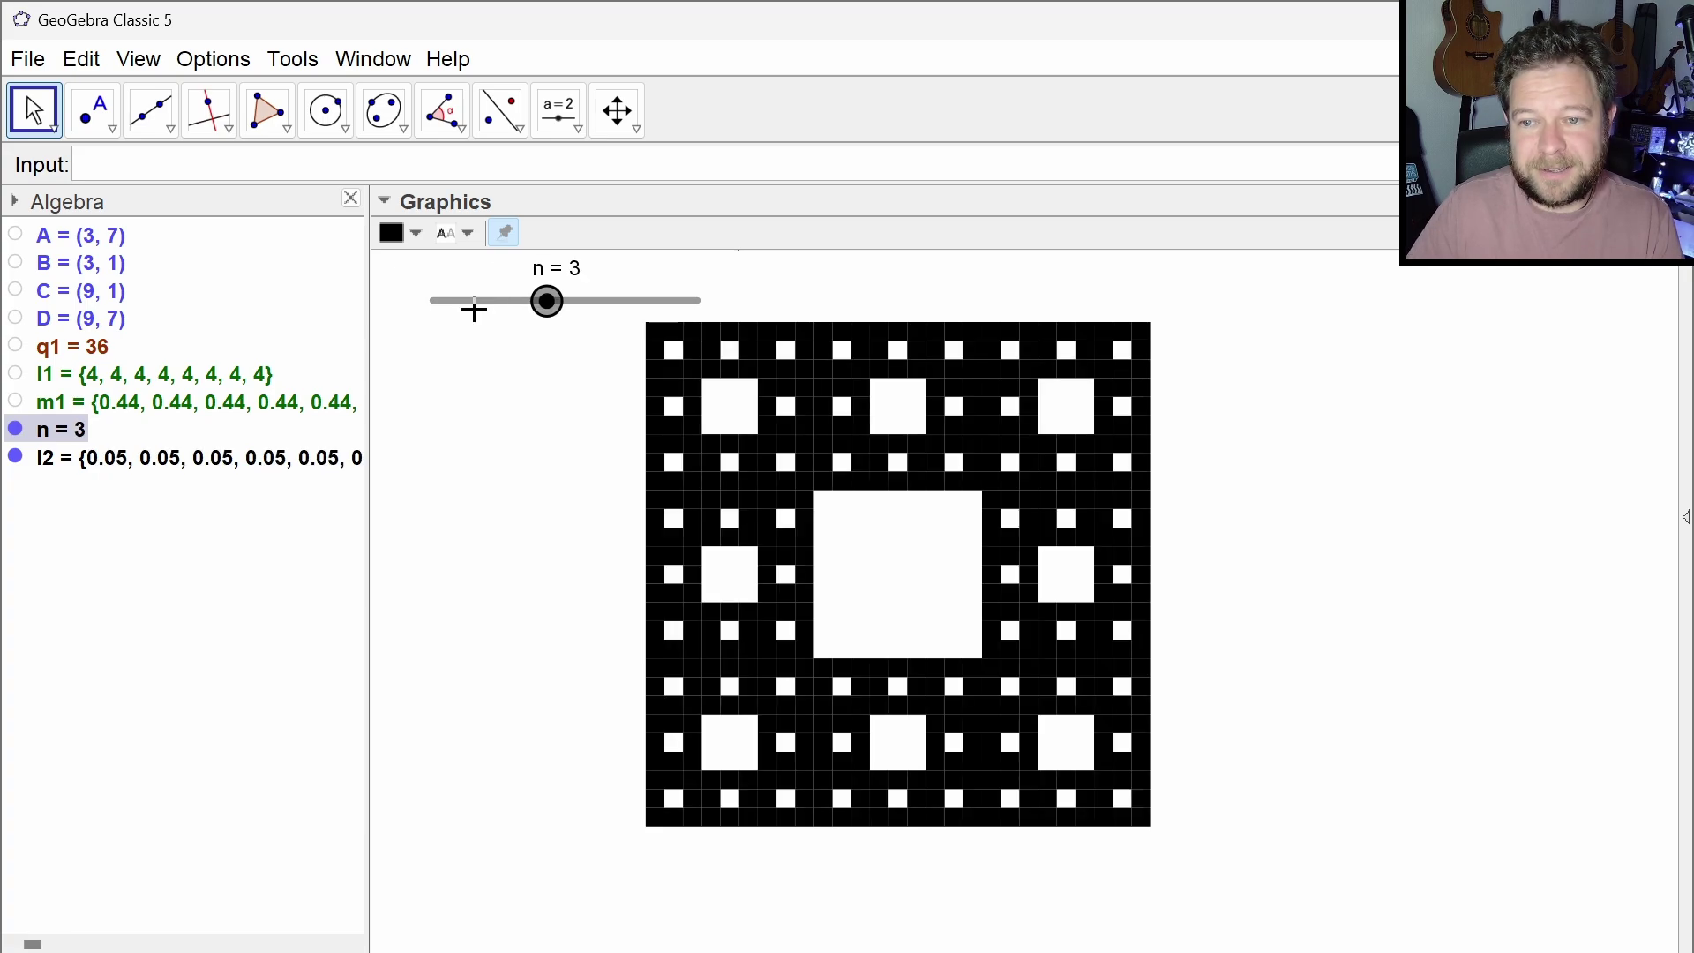
pyautogui.press('Right')
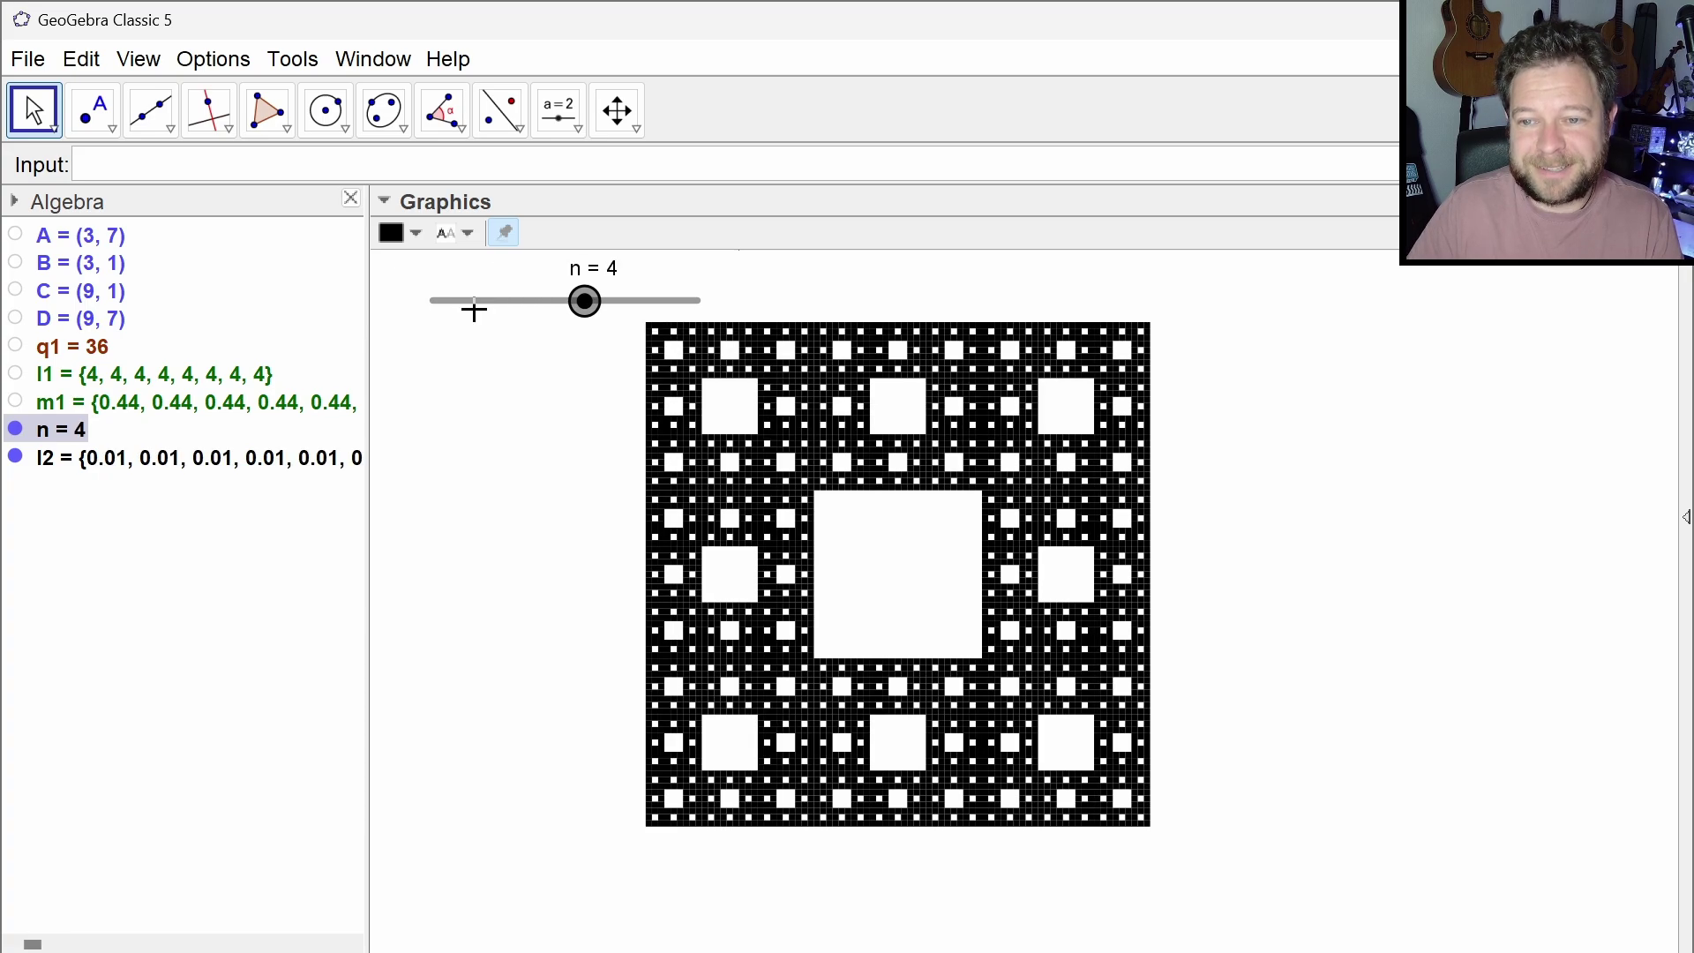
pyautogui.press('Right')
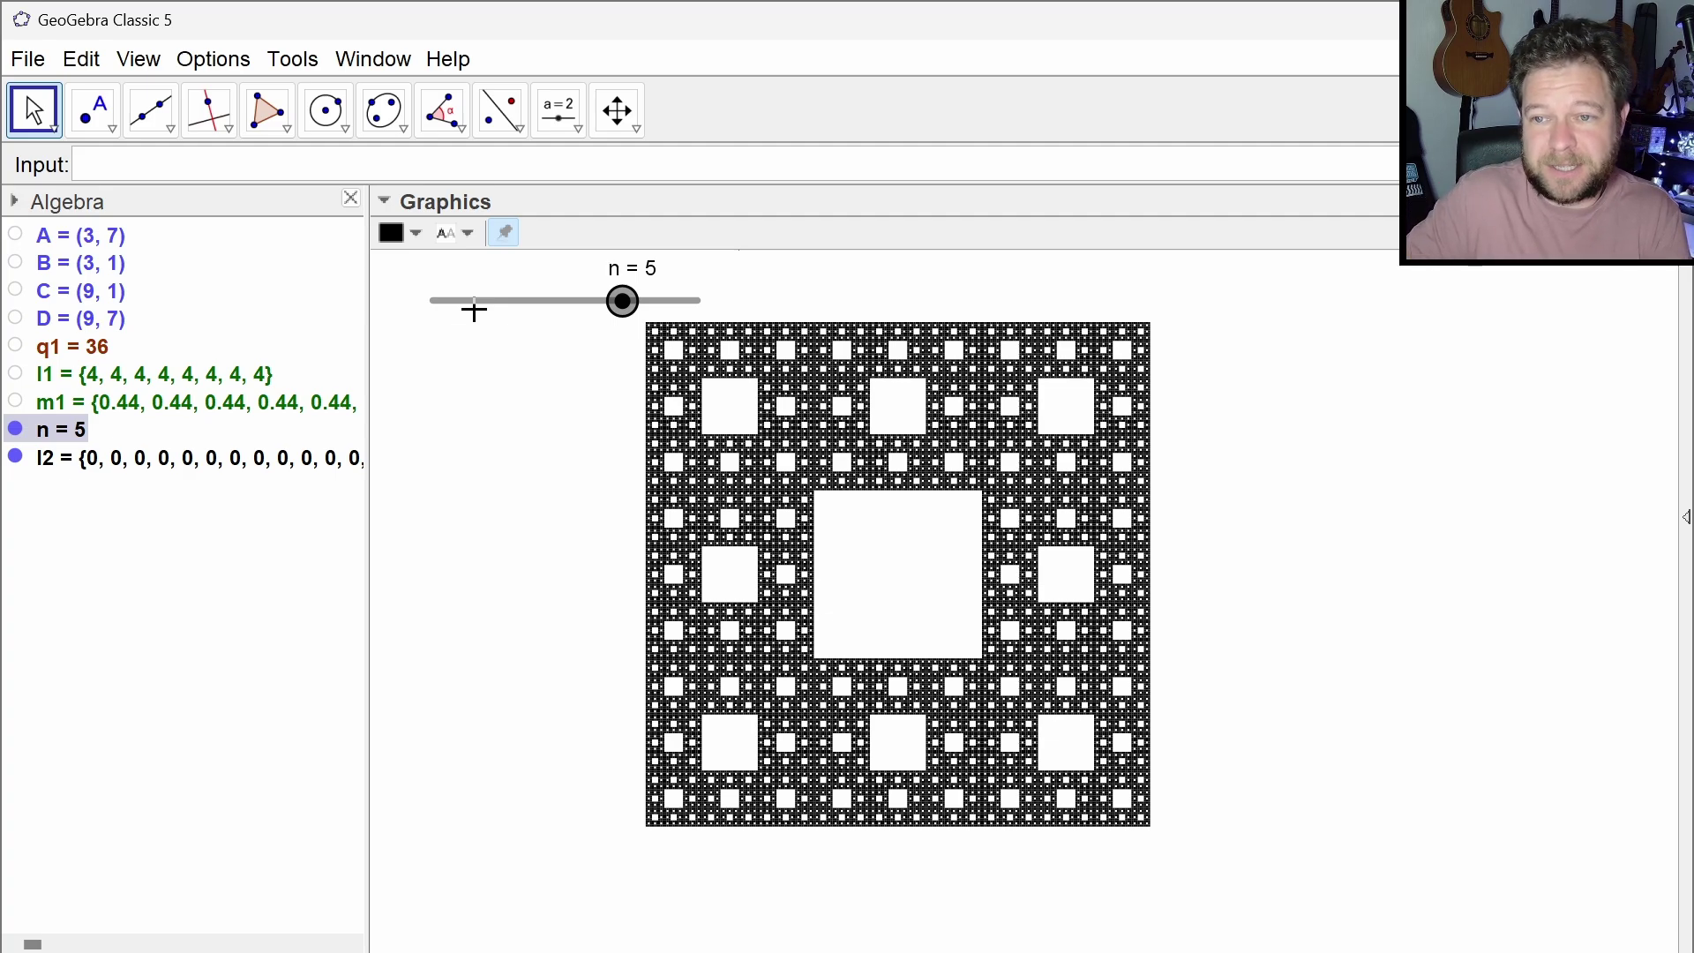
pyautogui.press('Right')
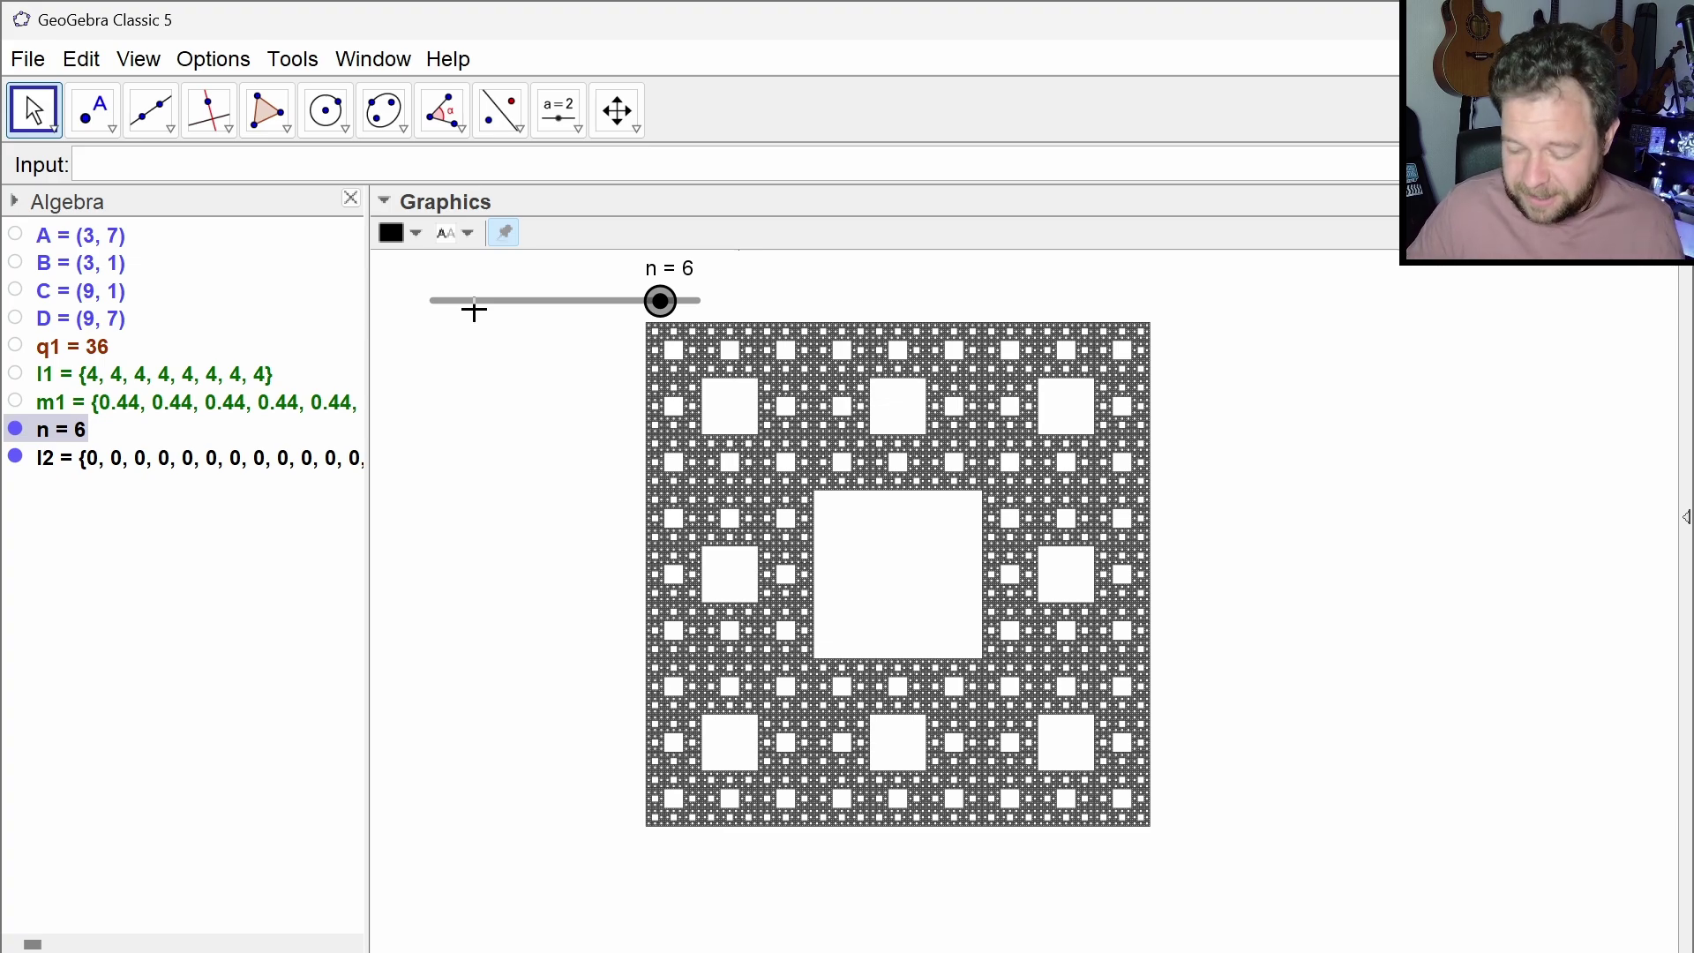
# Lower slider n to 1, run it up to 5 again and leave it at 3
pyautogui.press('Left')
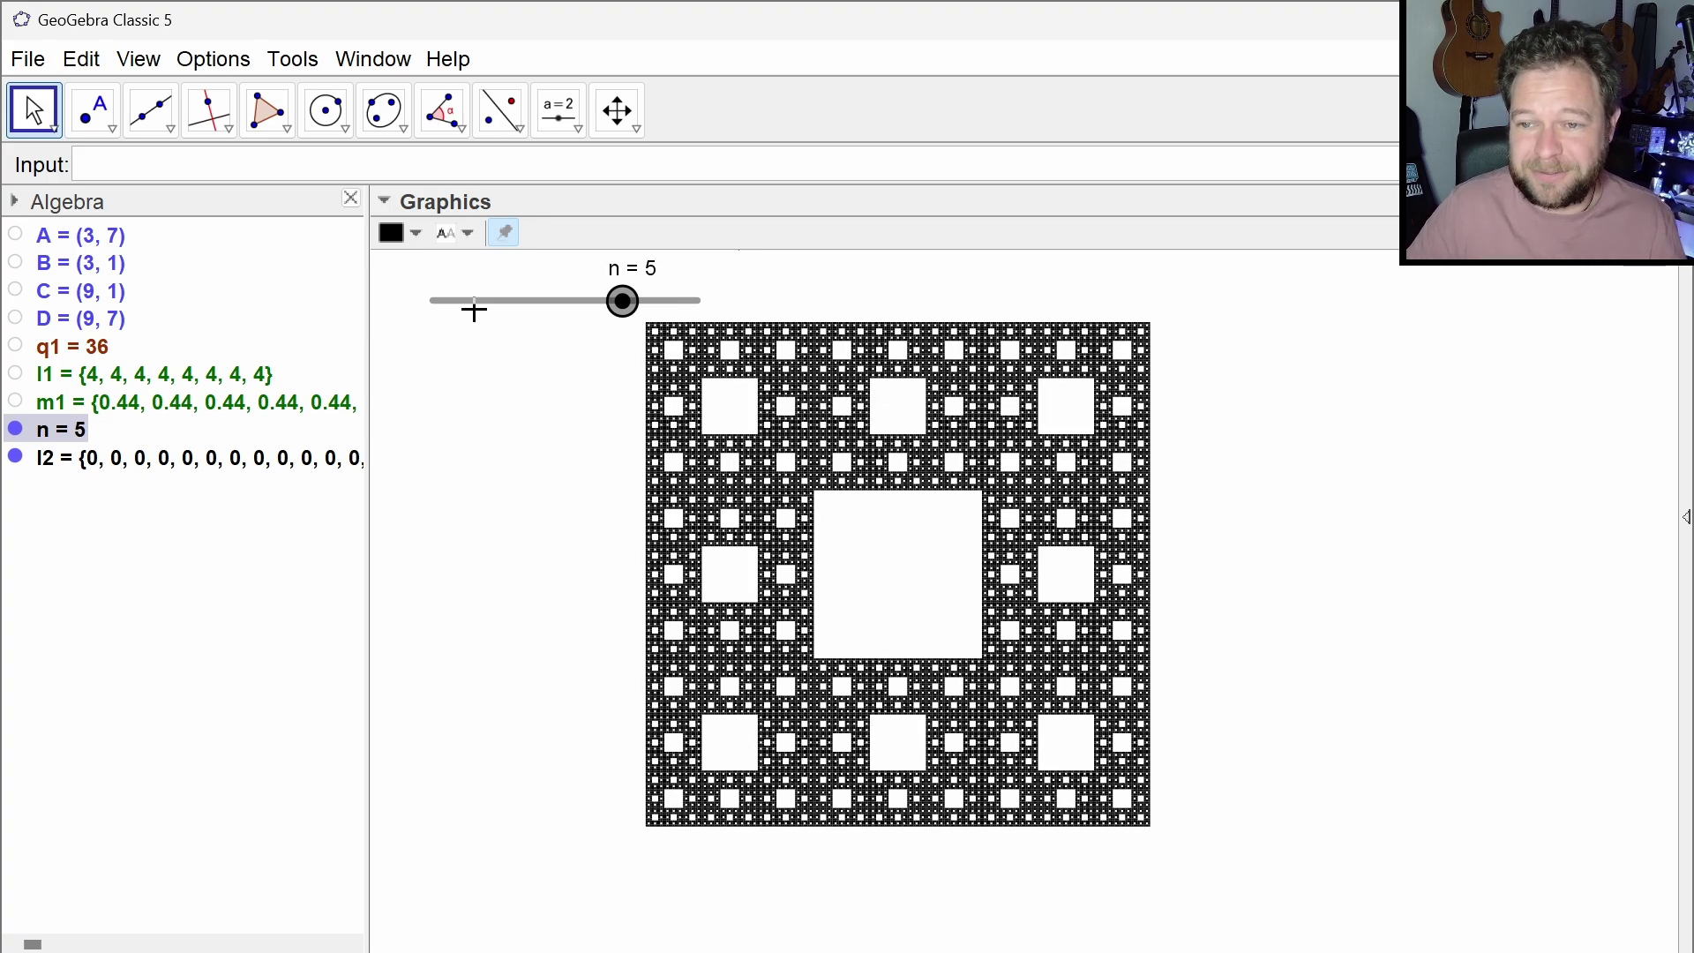
pyautogui.press('Left')
pyautogui.press('Left')
pyautogui.press('Left')
pyautogui.press('Left')
pyautogui.press('Left')
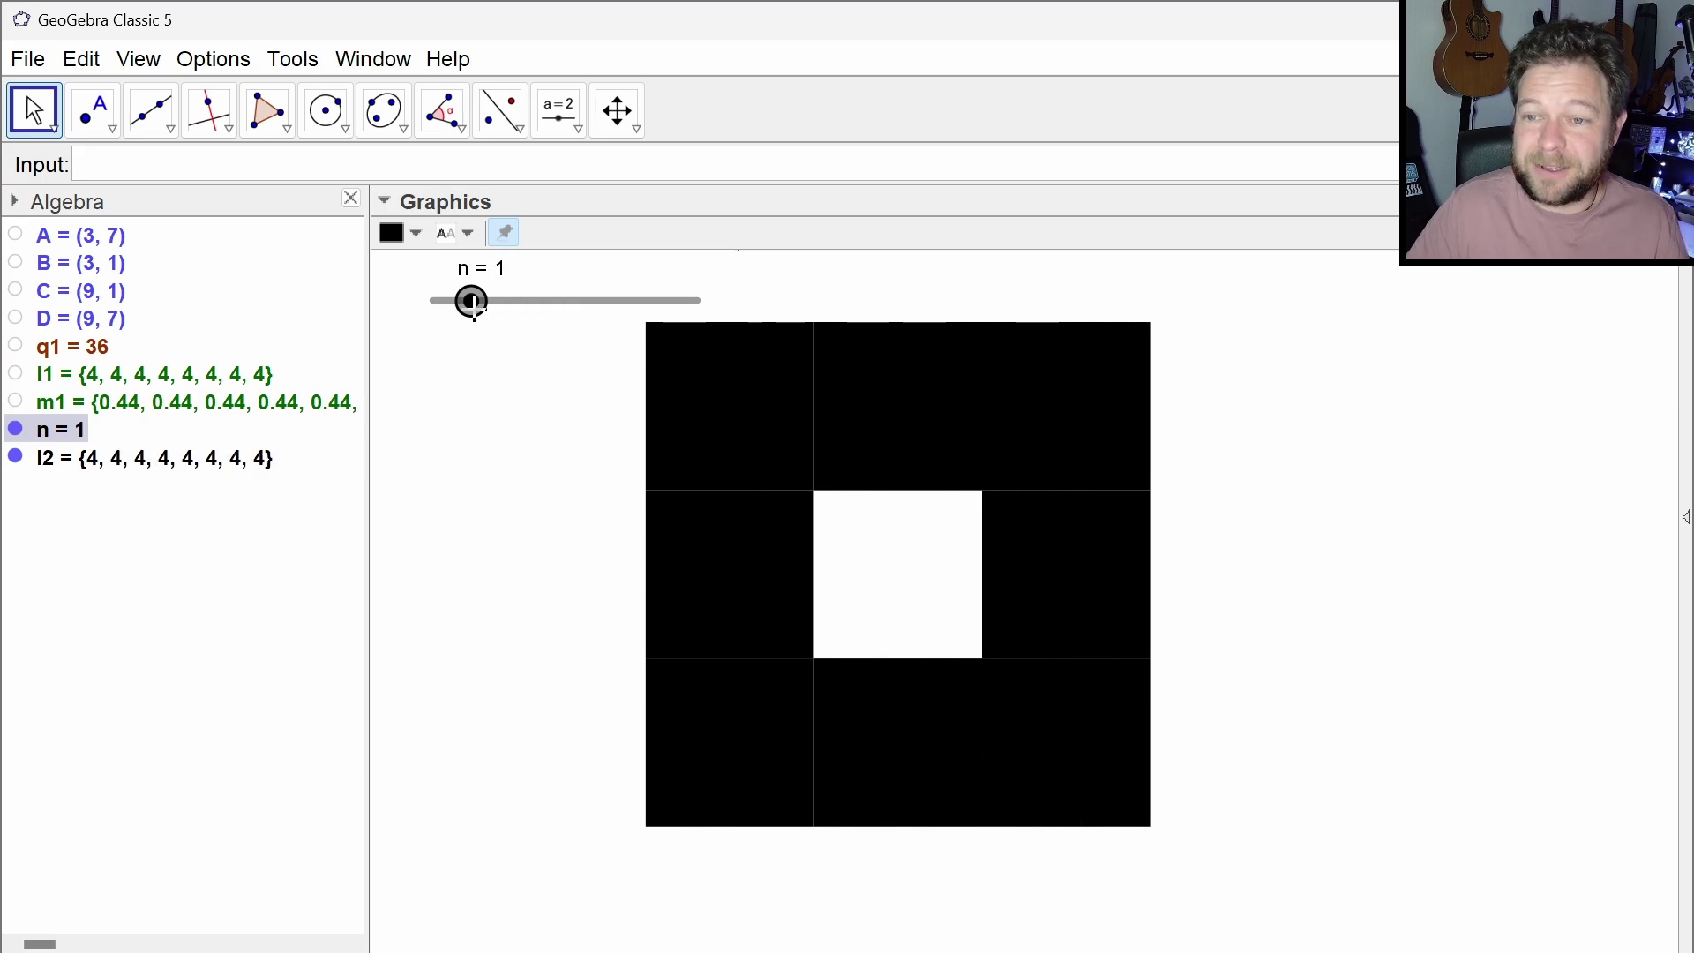
pyautogui.press('Right')
pyautogui.press('Right')
pyautogui.press('Right')
pyautogui.press('Right')
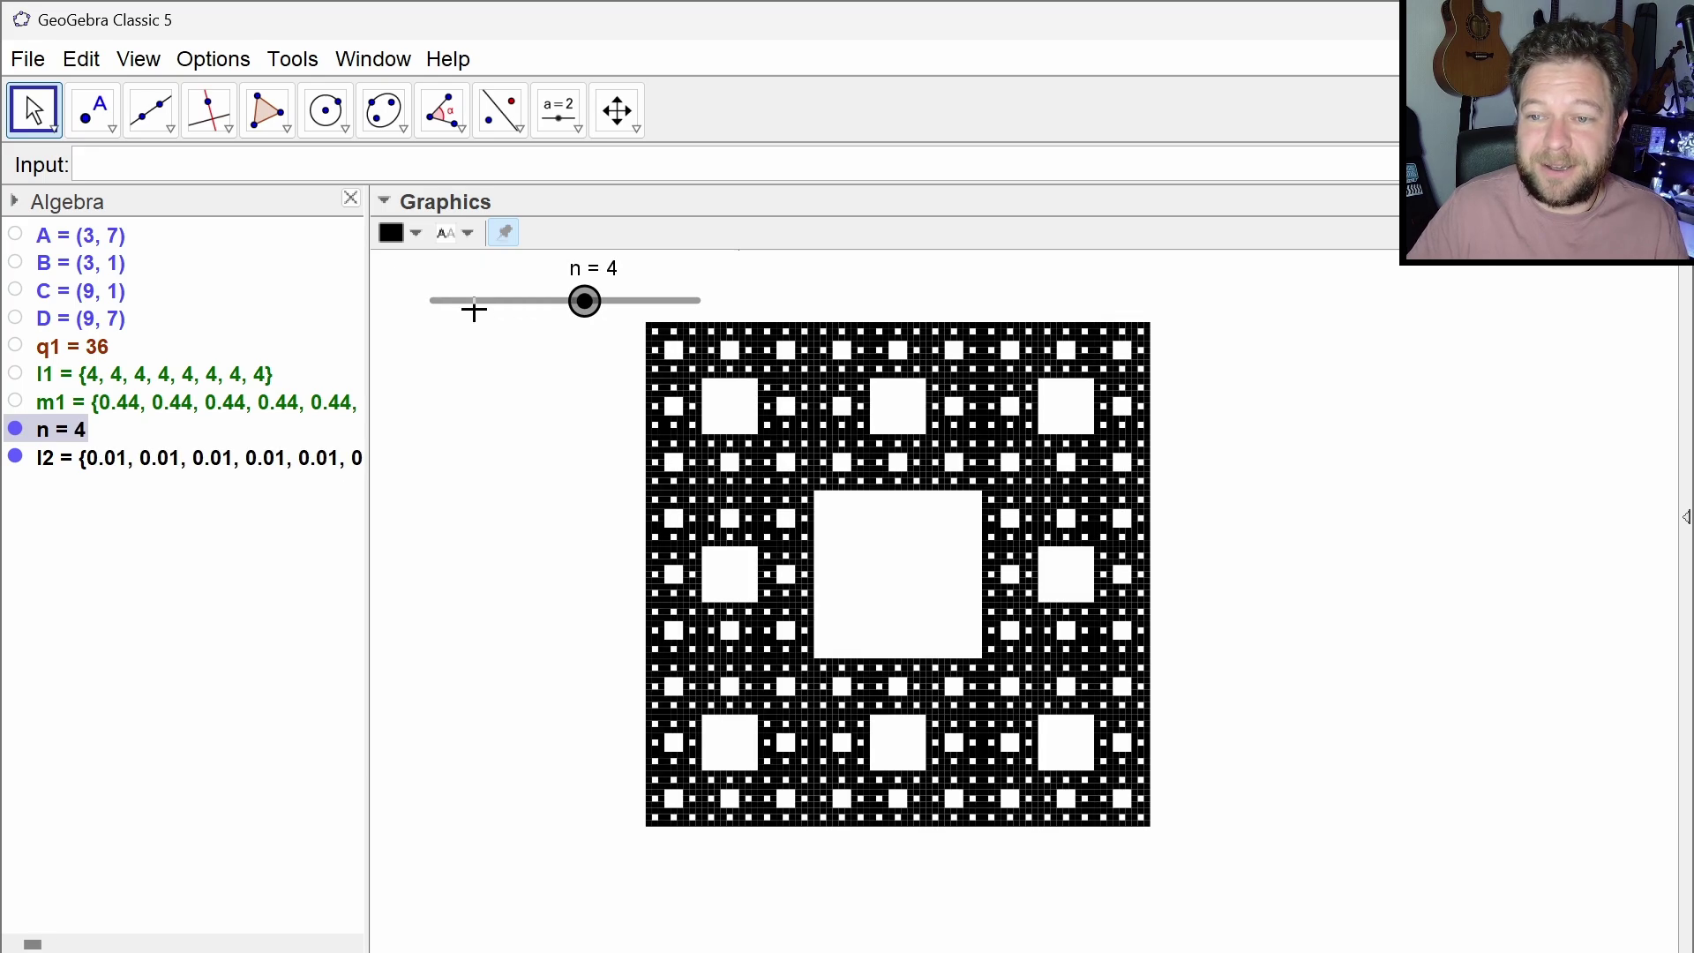
pyautogui.press('Right')
pyautogui.press('Left')
pyautogui.press('Left')
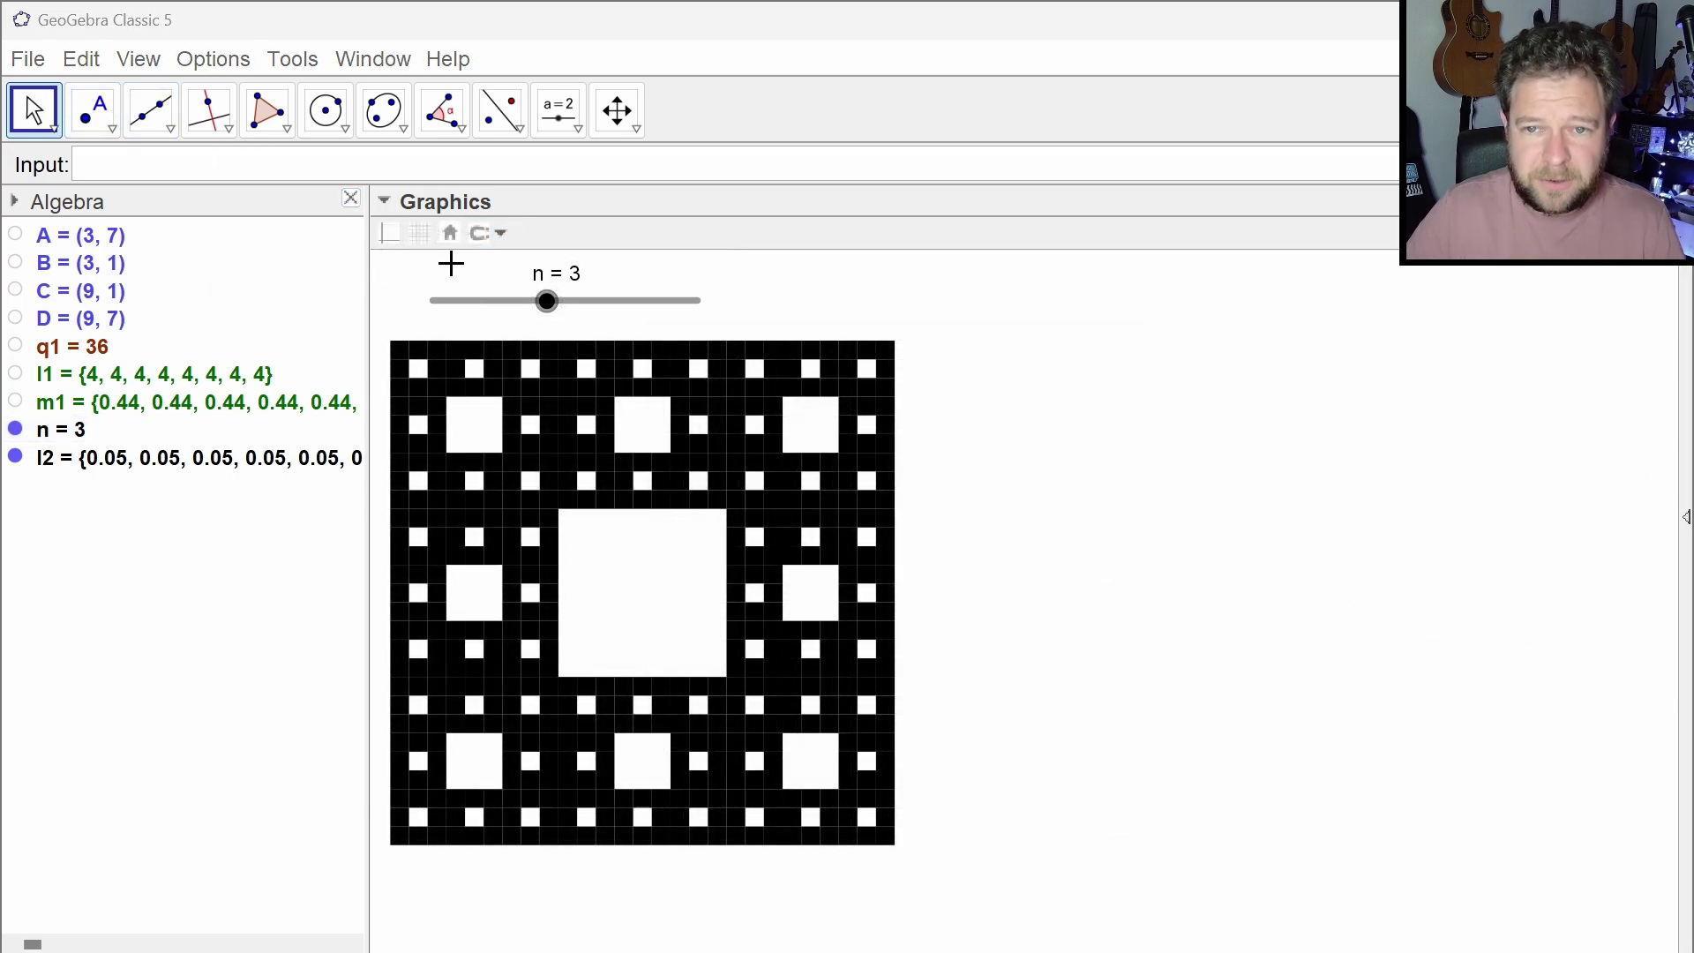
# Show the grid and place four corner points of a second square at (11, 7), (11, 1), (17, 1) and (17, 7)
pyautogui.click(420, 235)
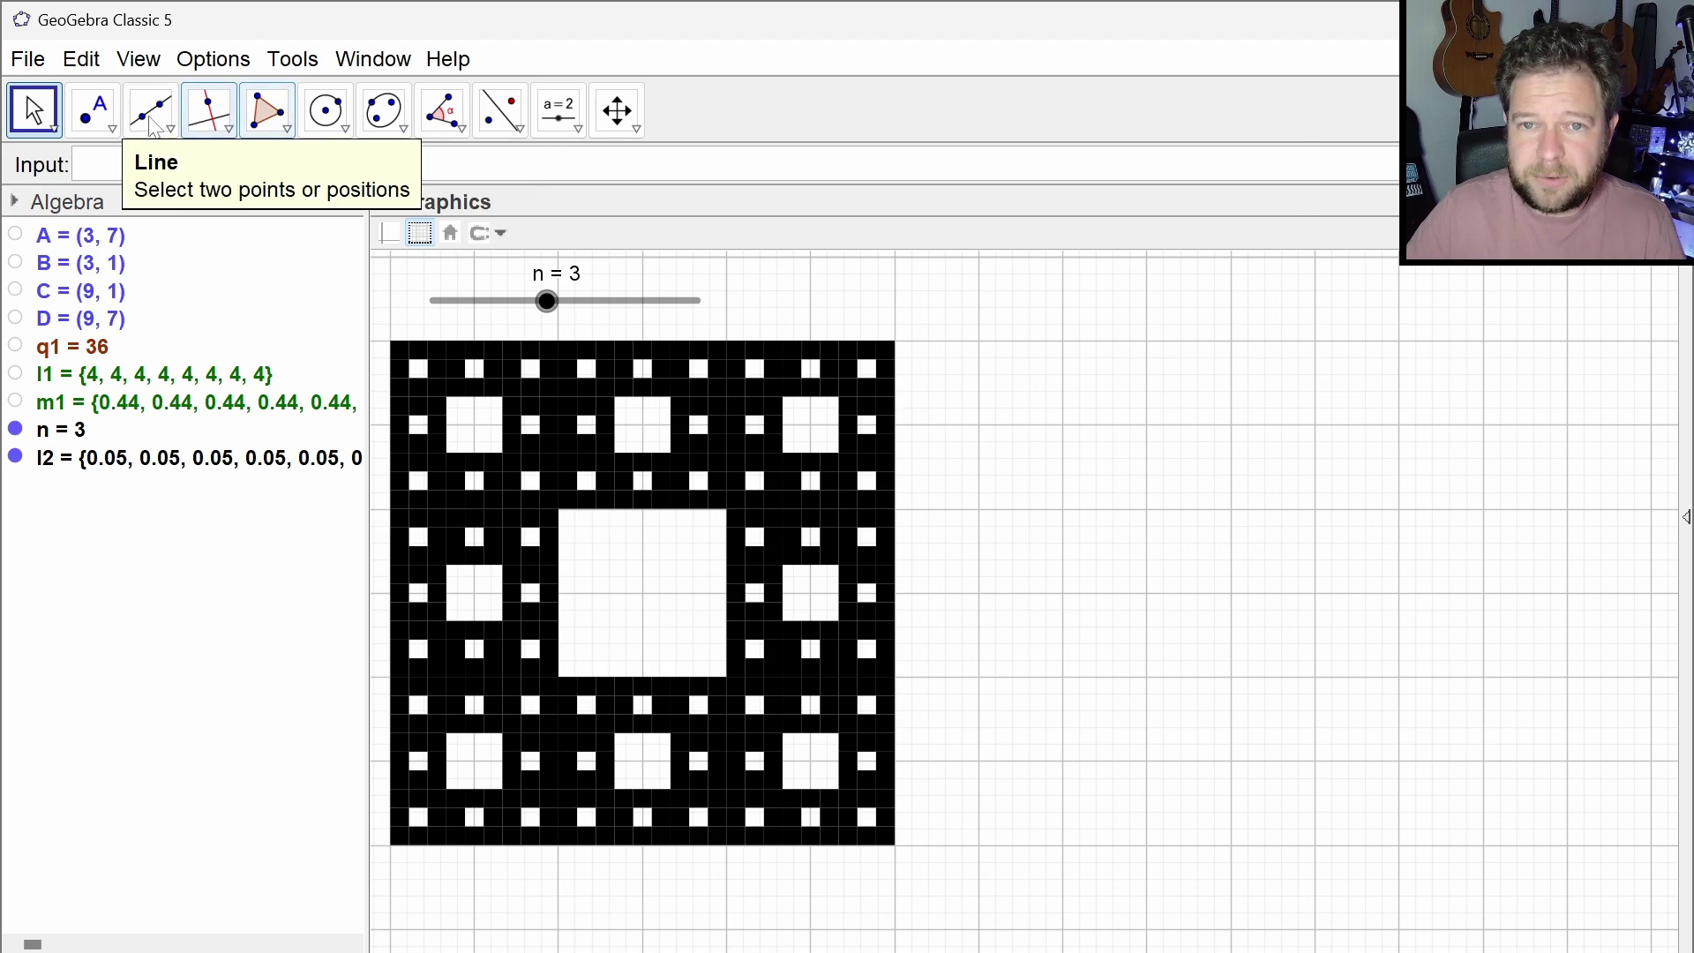
pyautogui.click(93, 111)
pyautogui.click(1062, 341)
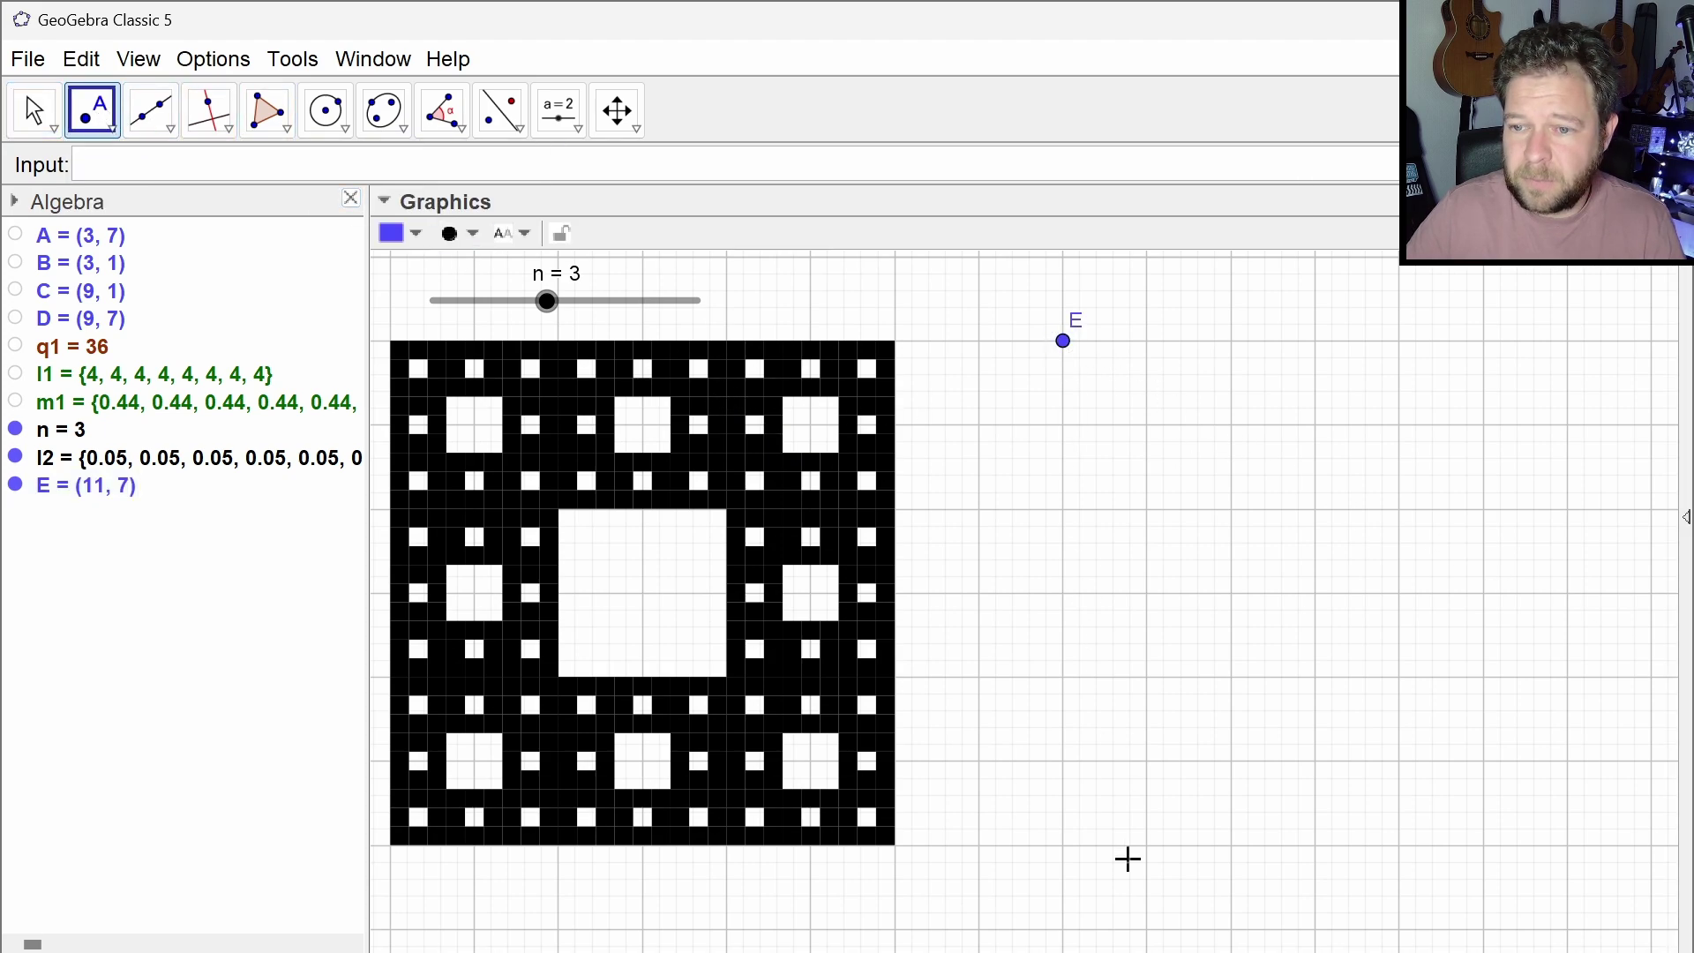
pyautogui.click(1064, 846)
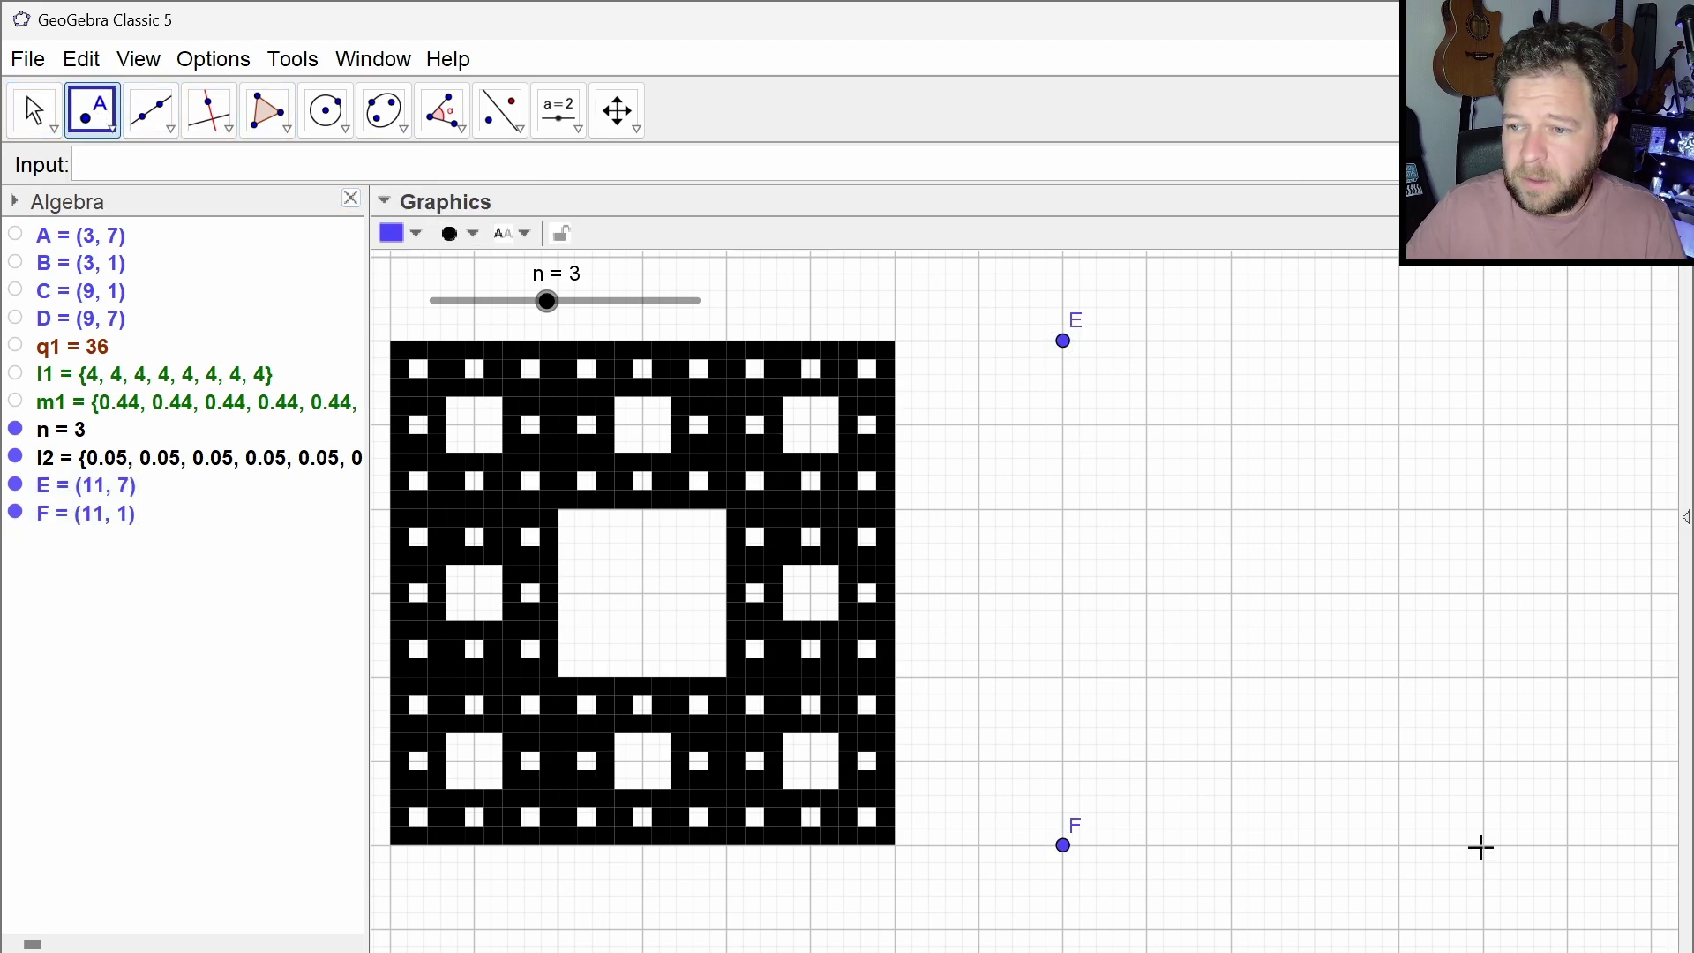
pyautogui.click(1568, 846)
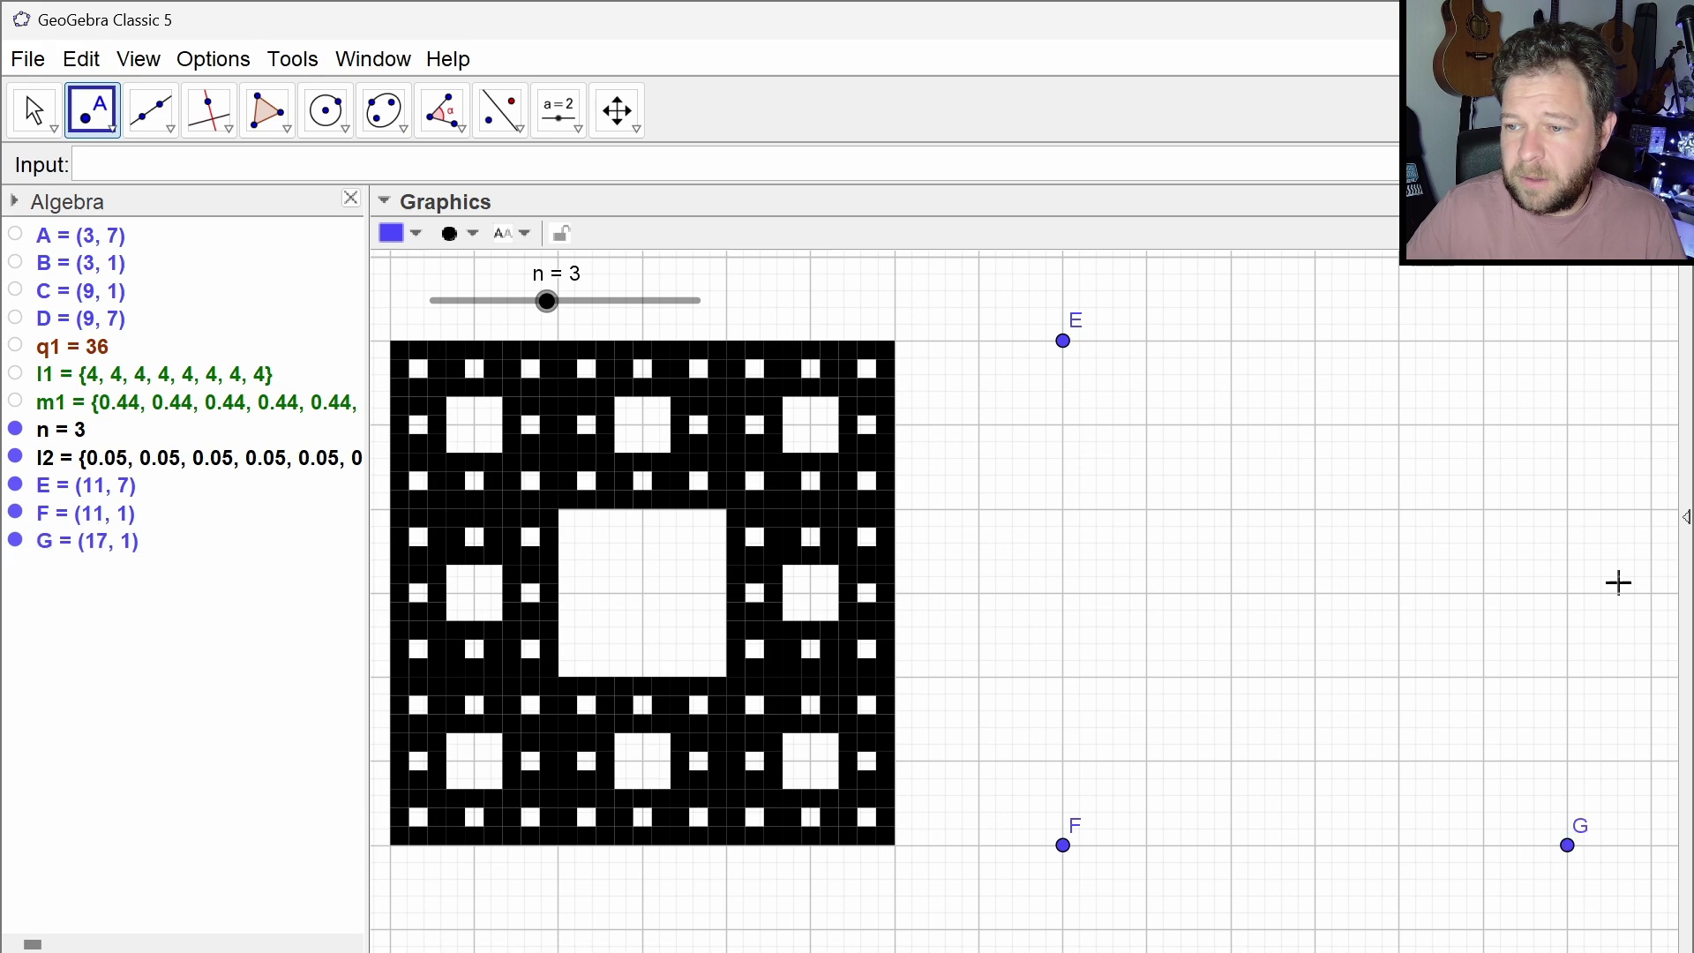
pyautogui.click(1569, 341)
pyautogui.click(268, 110)
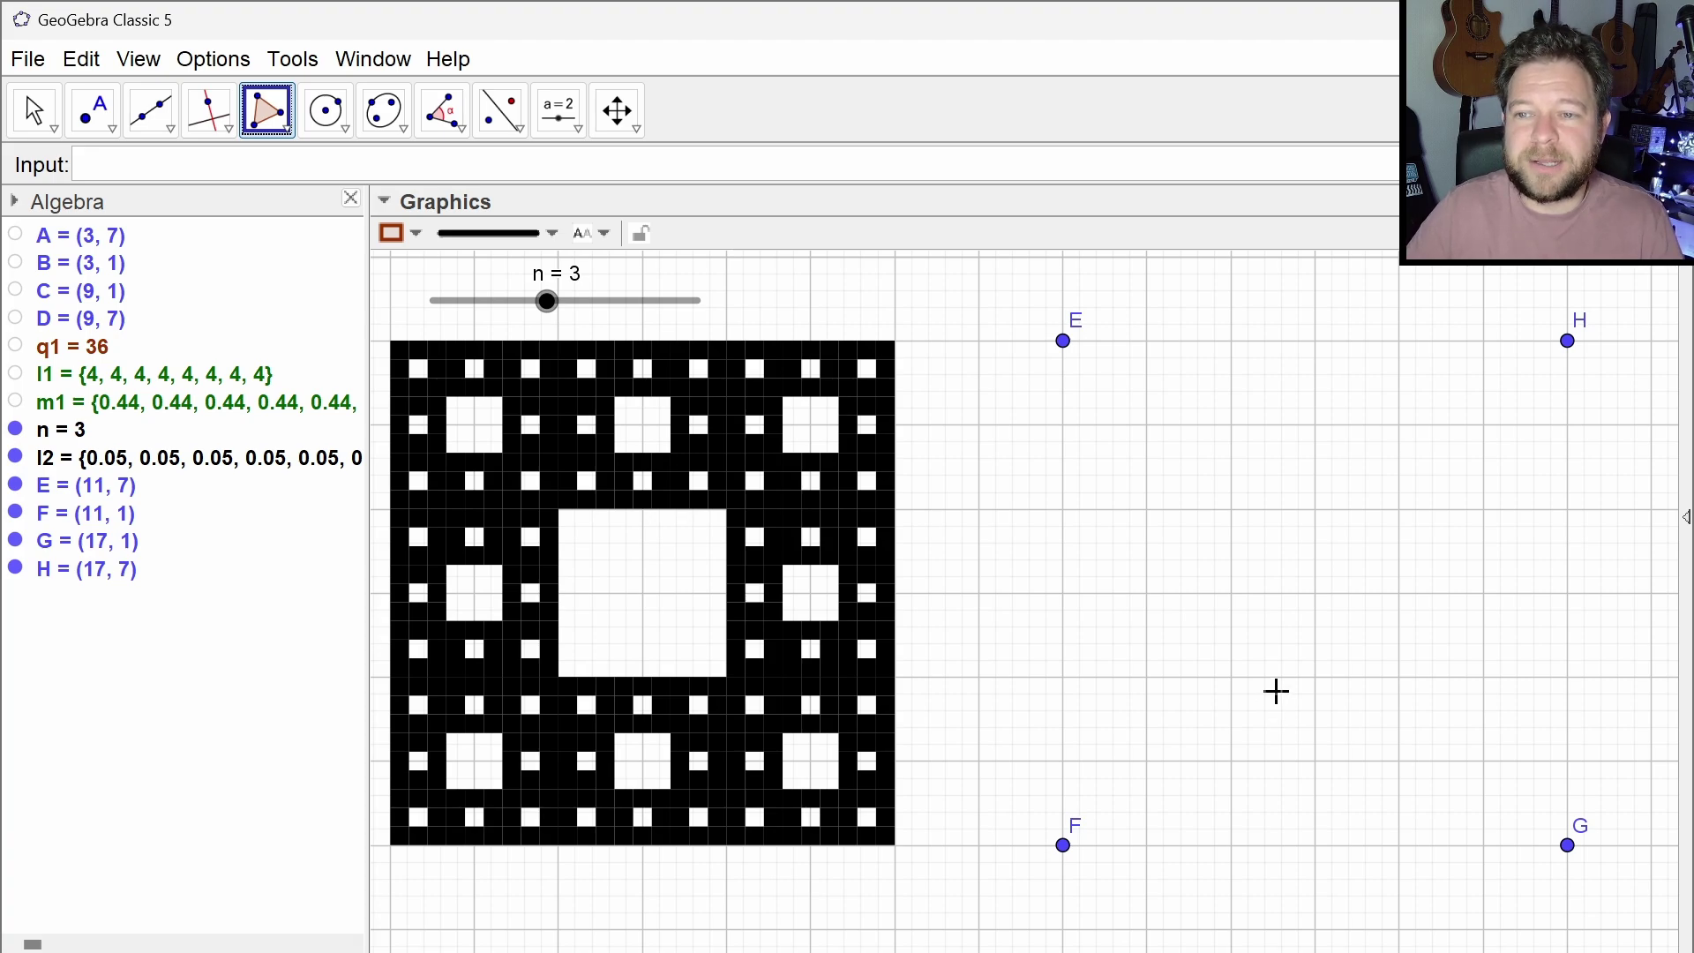
# Place points at the middle of the second square's sides: (14, 7), (17, 4), (14, 1) and (11, 4)
pyautogui.click(93, 111)
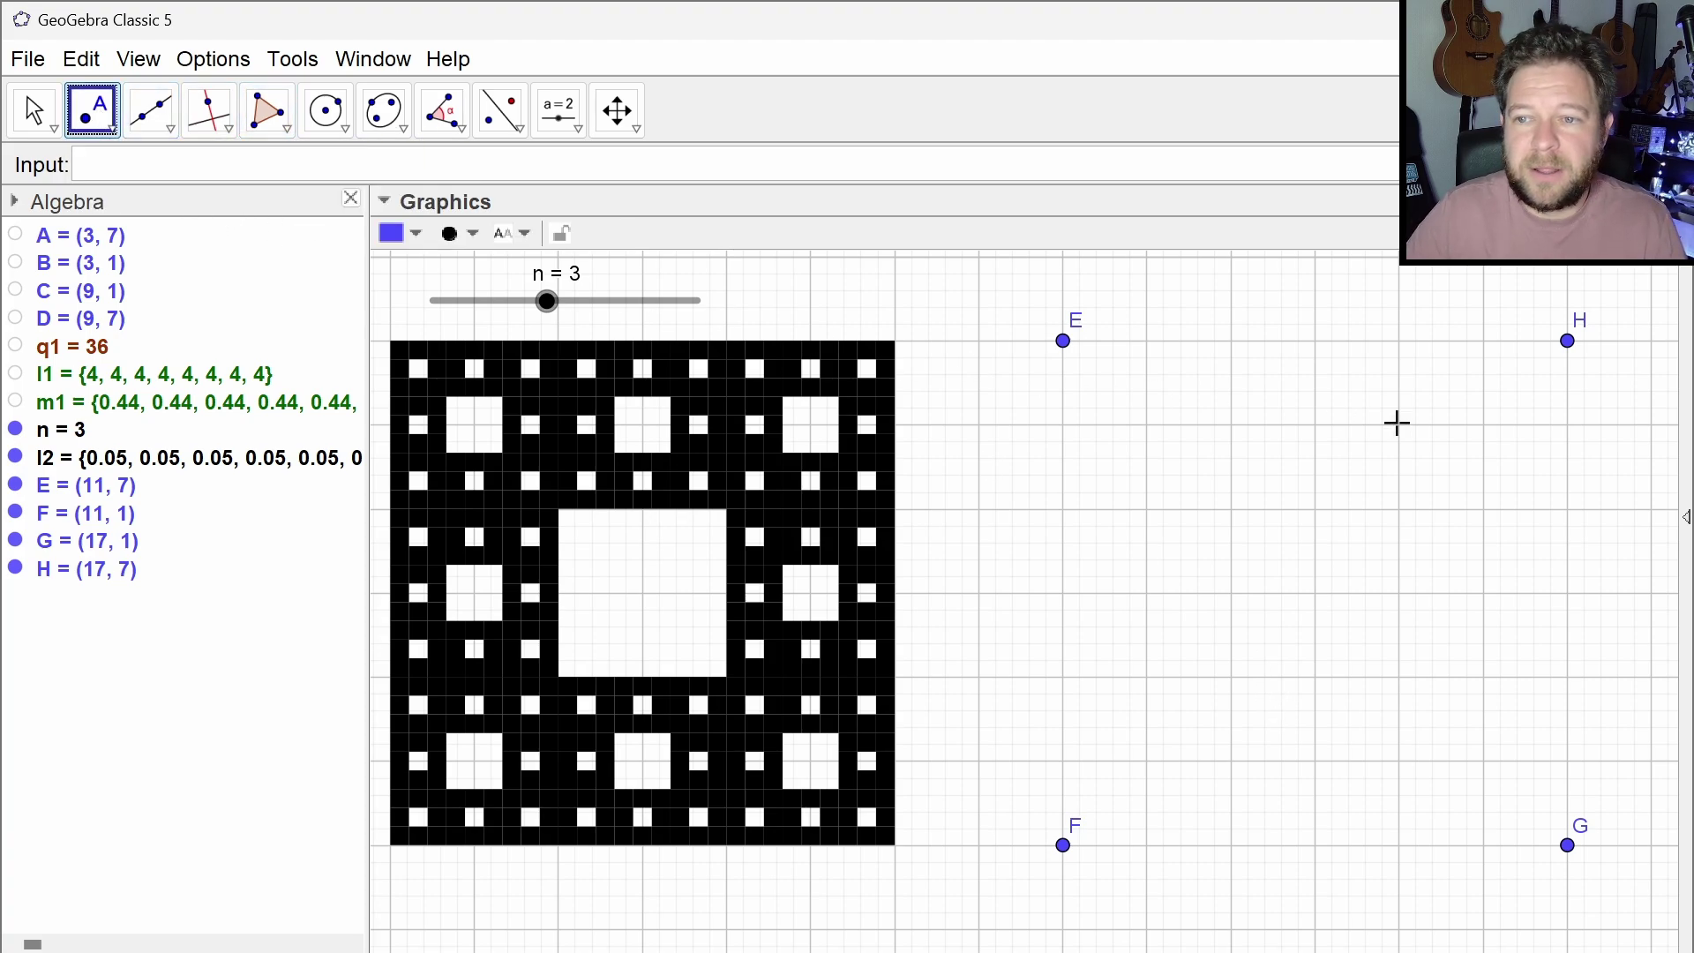
pyautogui.click(1315, 341)
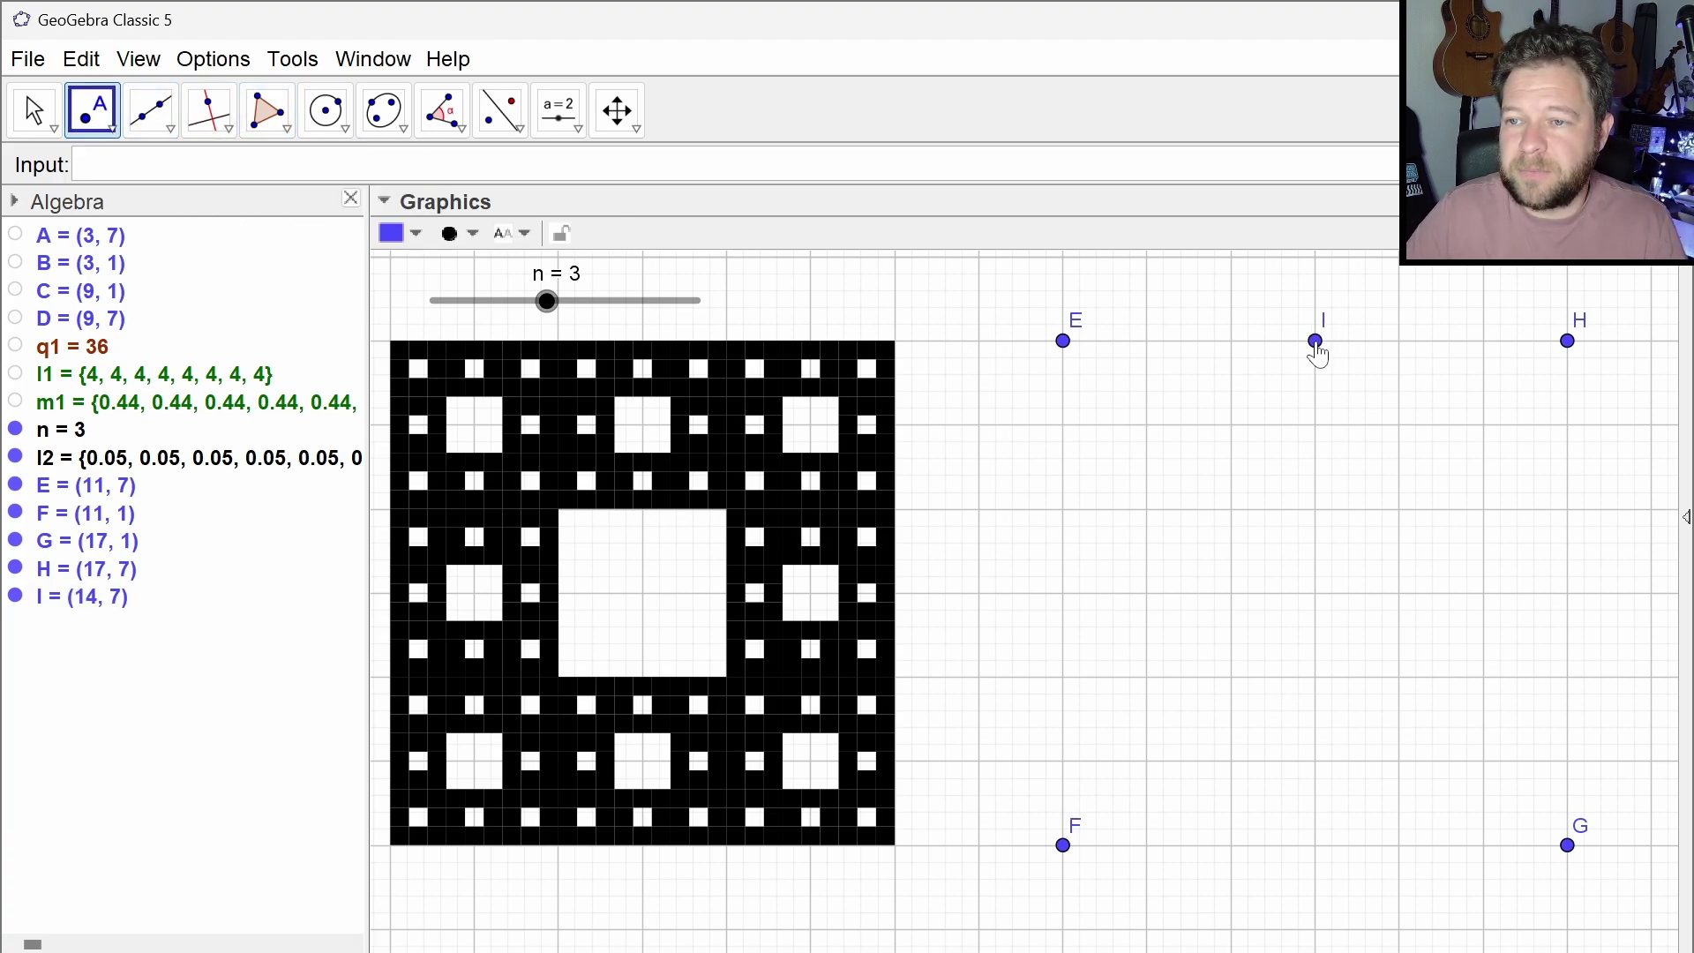
pyautogui.click(1567, 593)
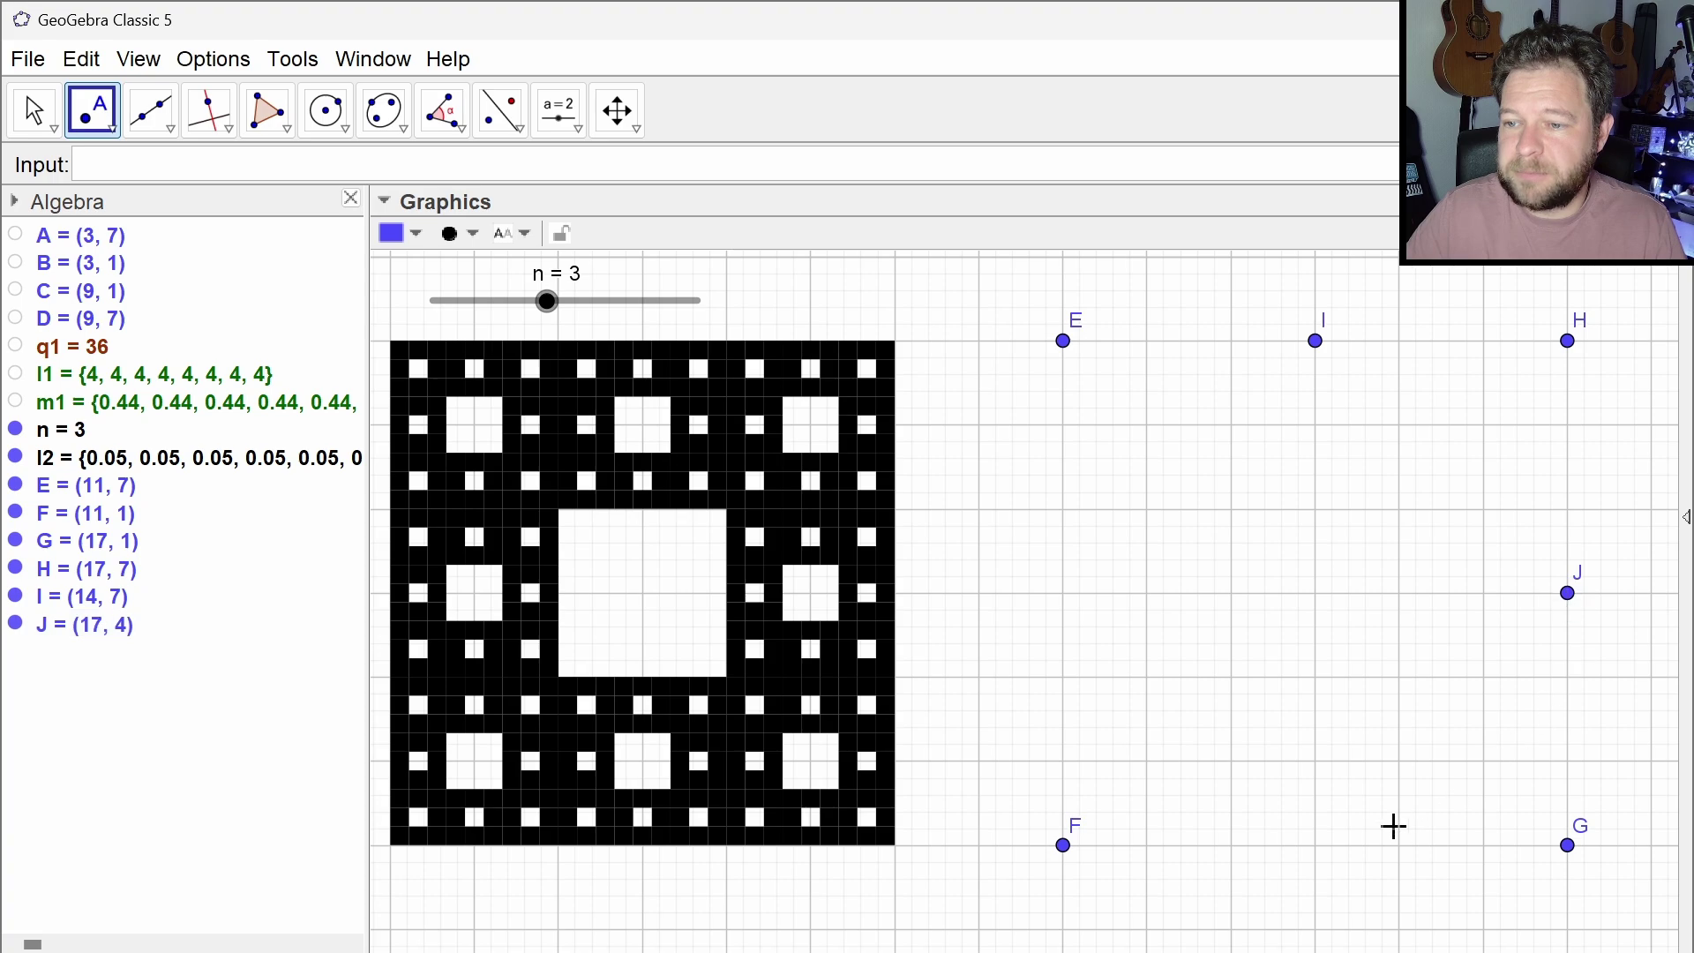
pyautogui.click(1315, 845)
pyautogui.click(1063, 593)
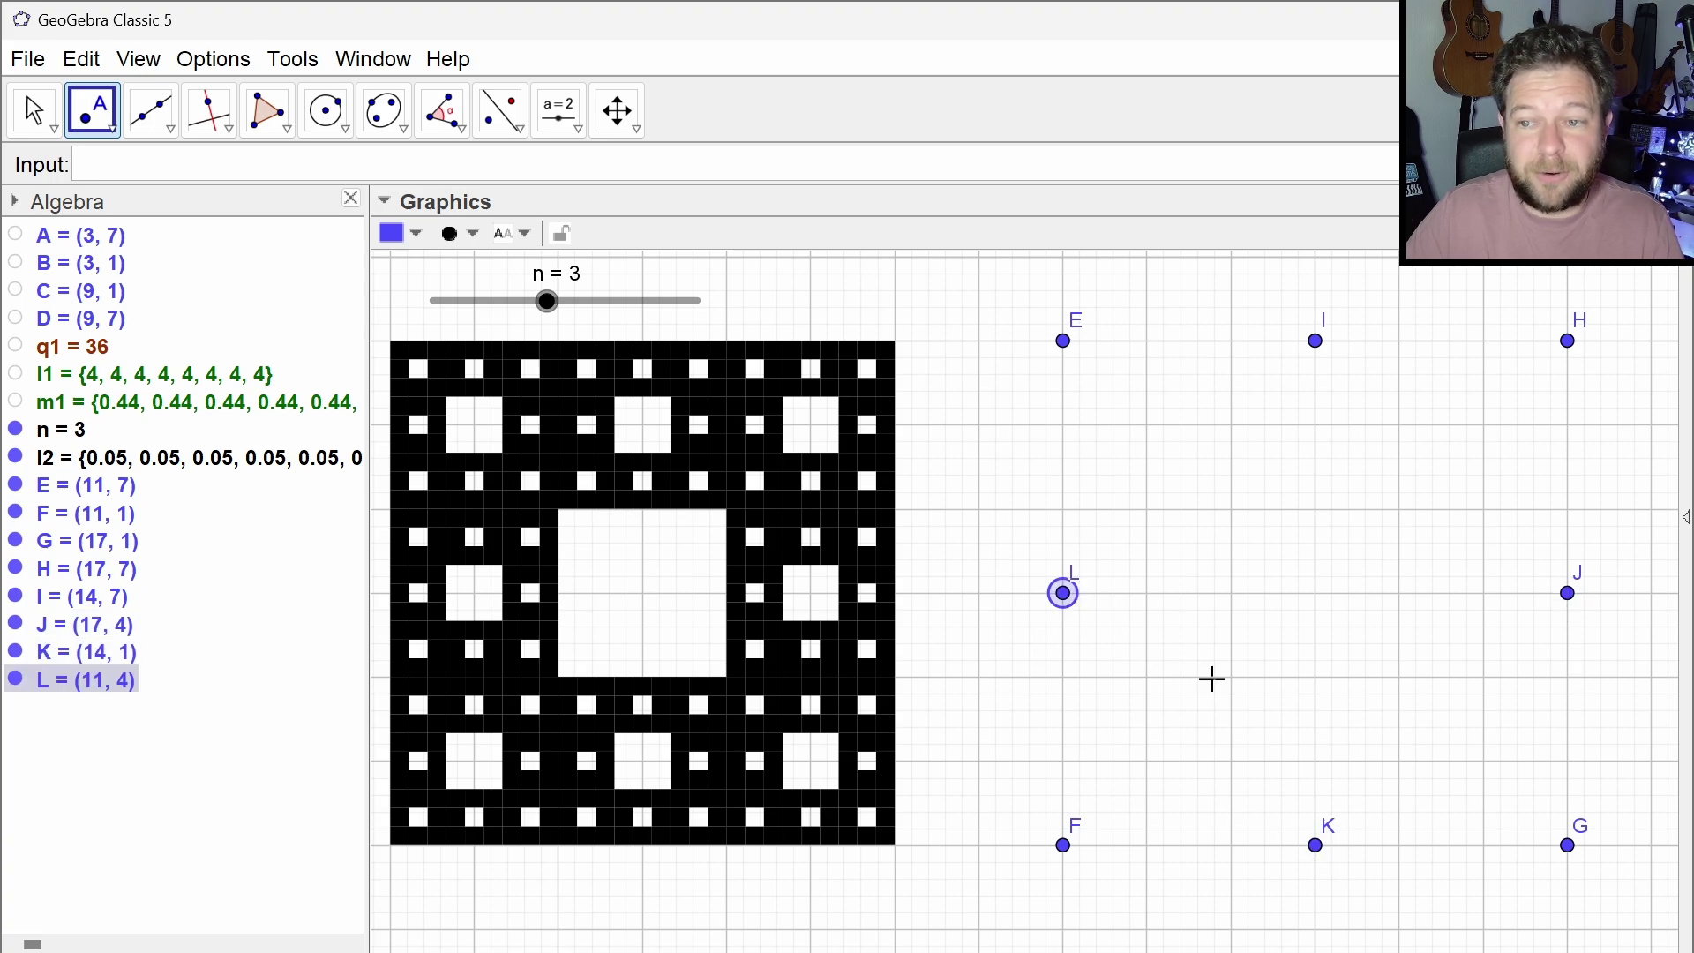
pyautogui.press('Escape')
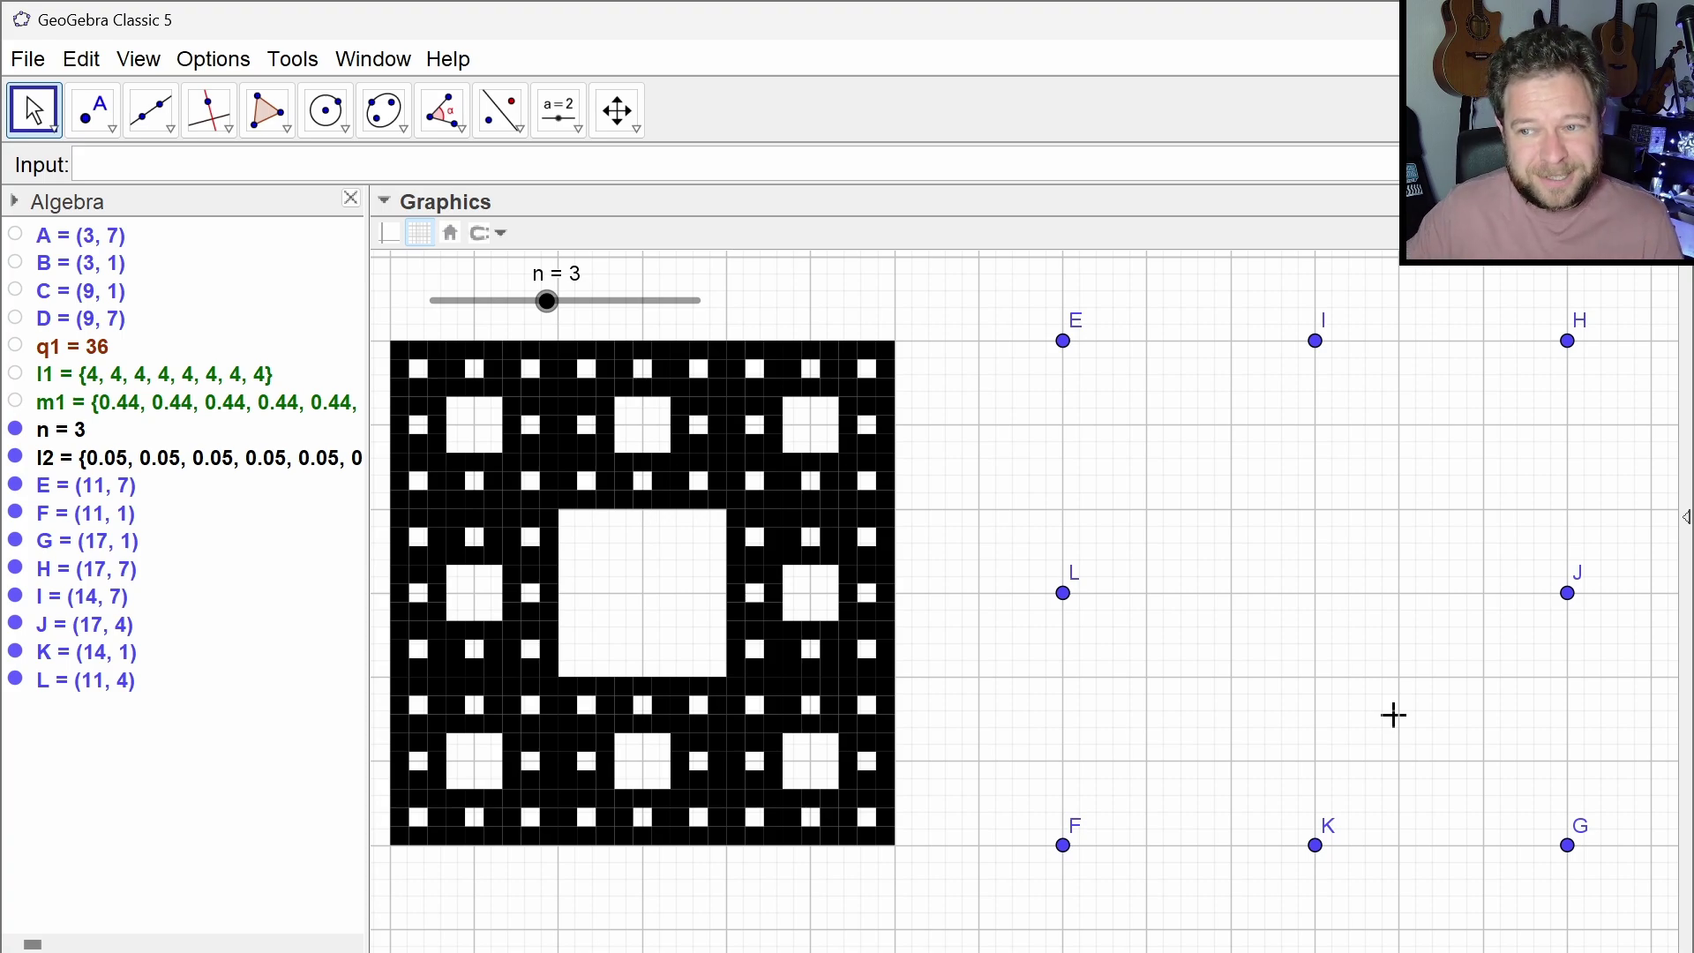
# Add a free point M inside the second square and move it to about (13.01, 5.34)
pyautogui.click(92, 111)
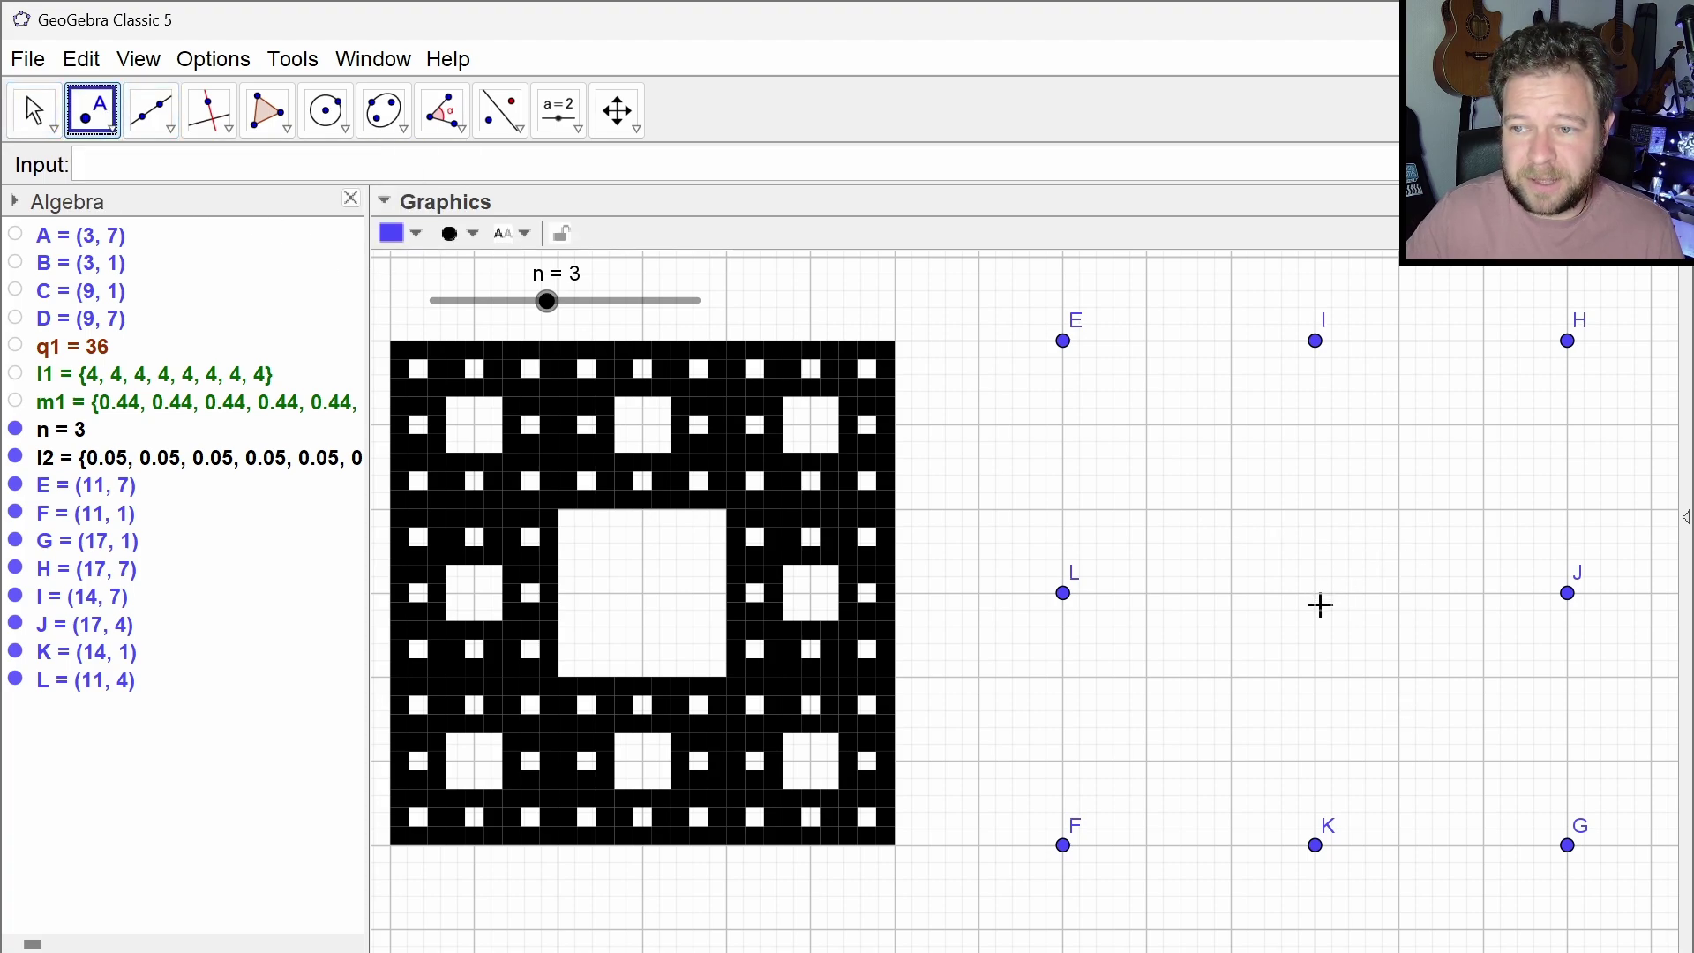
pyautogui.click(1240, 440)
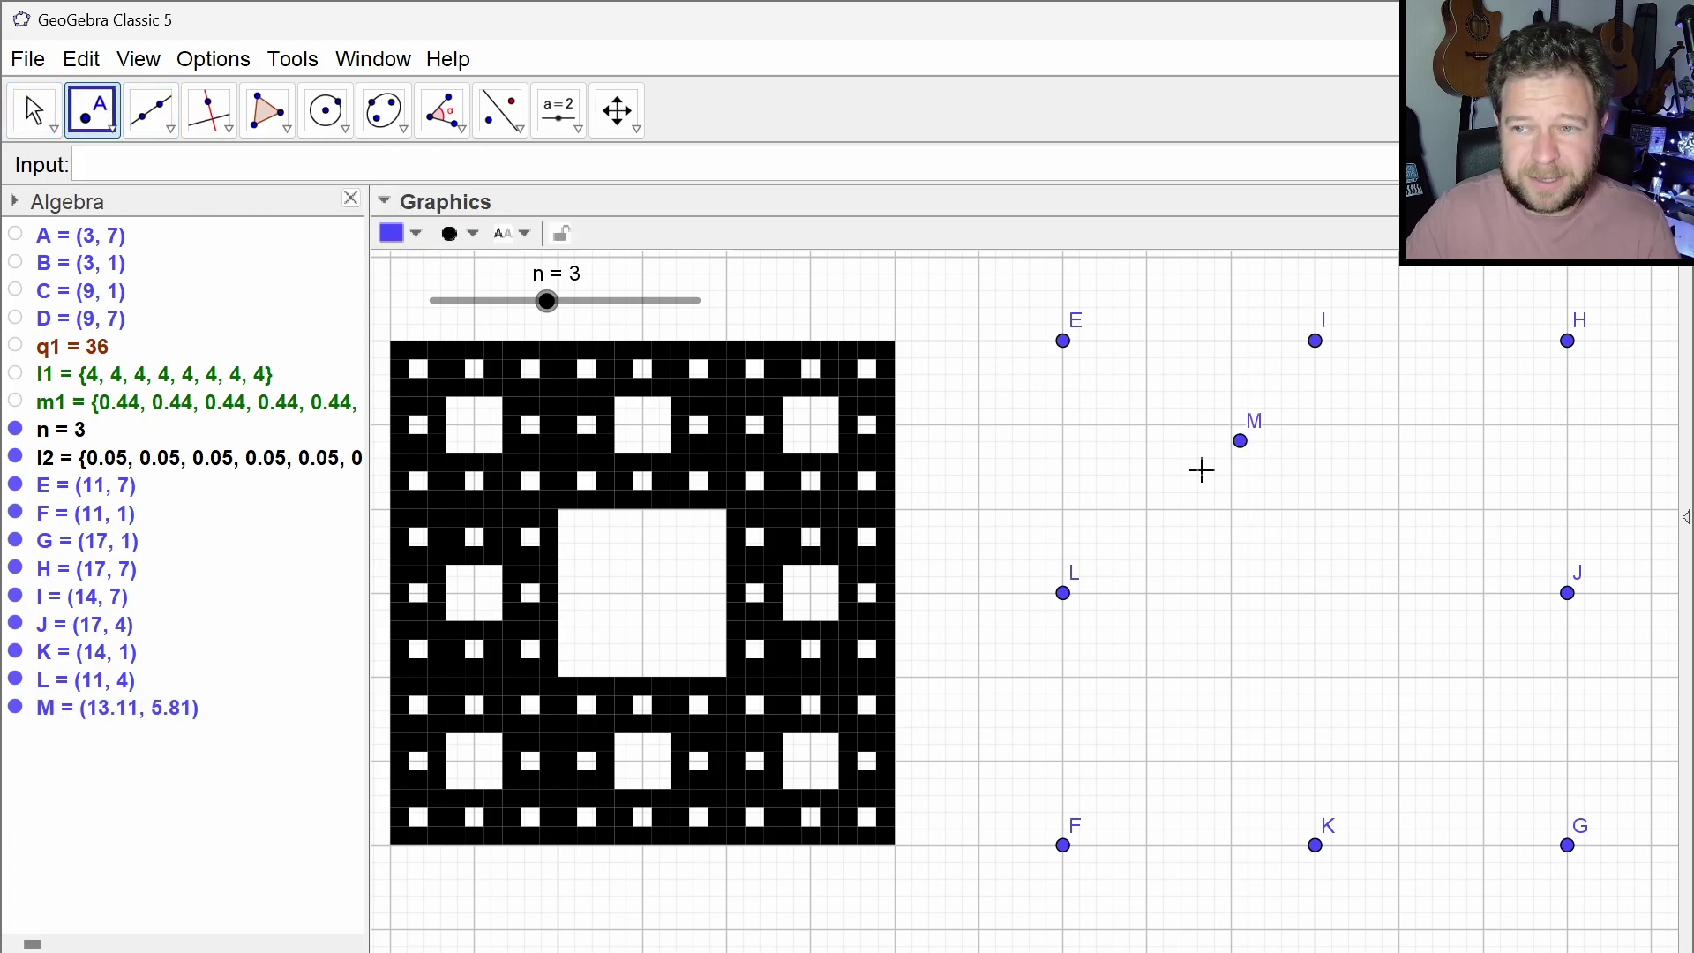
pyautogui.press('Escape')
pyautogui.moveTo(1240, 441); pyautogui.dragTo(1276, 485)
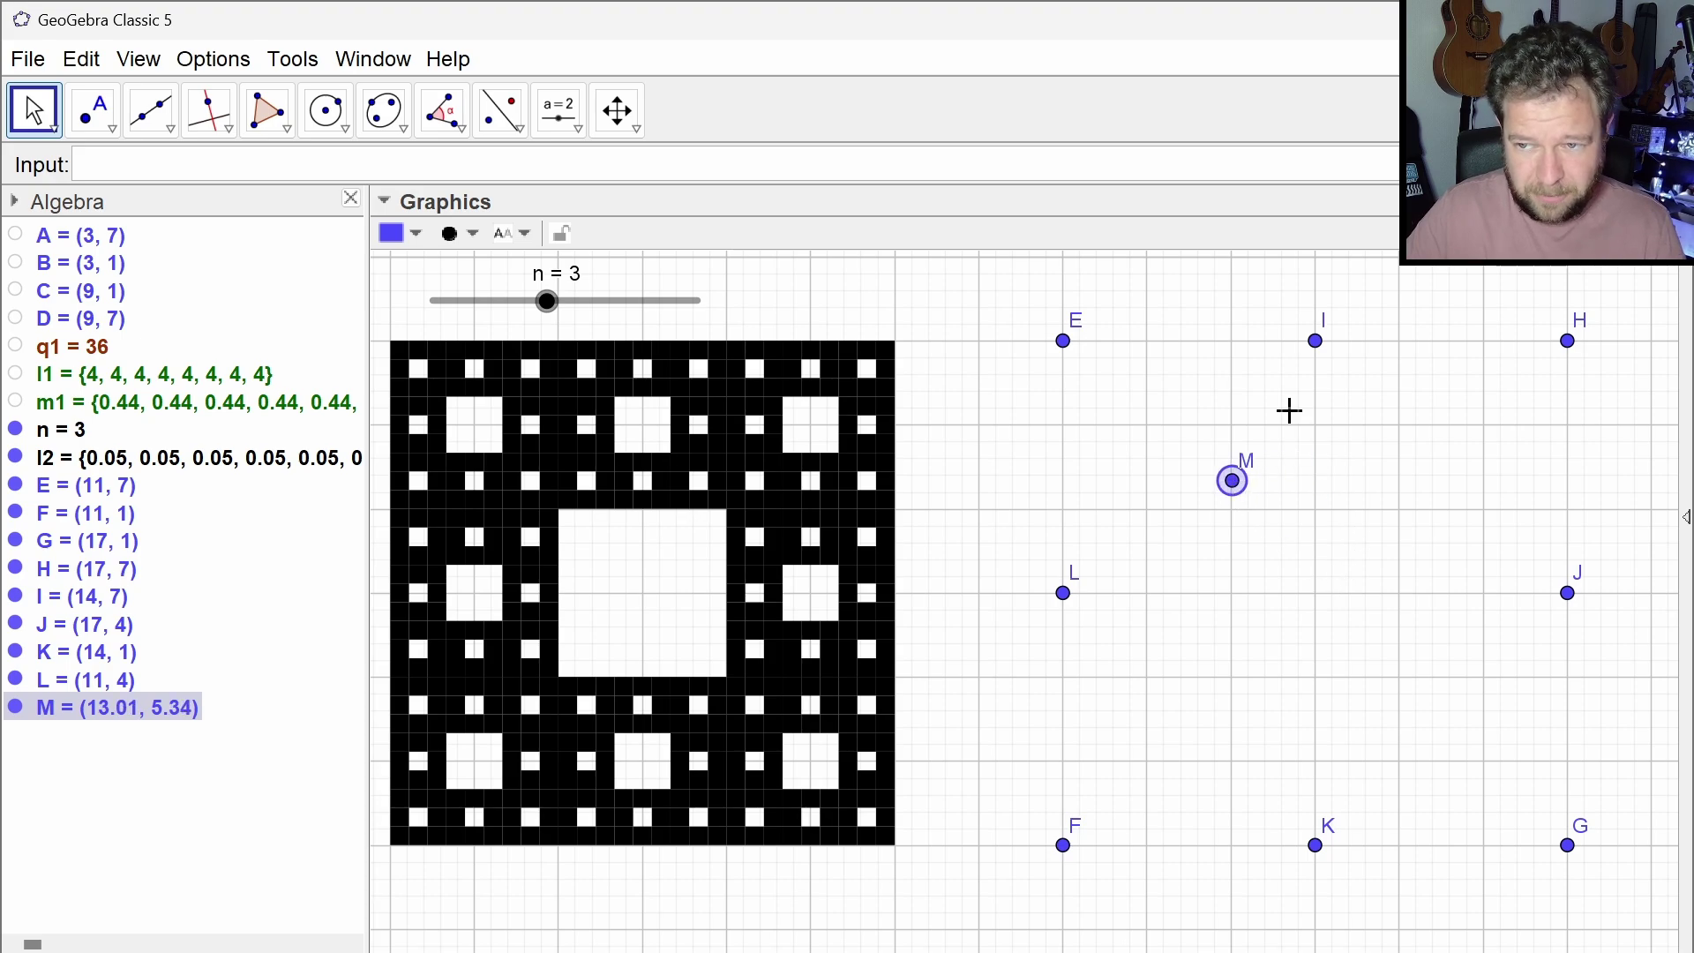
pyautogui.click(77, 166)
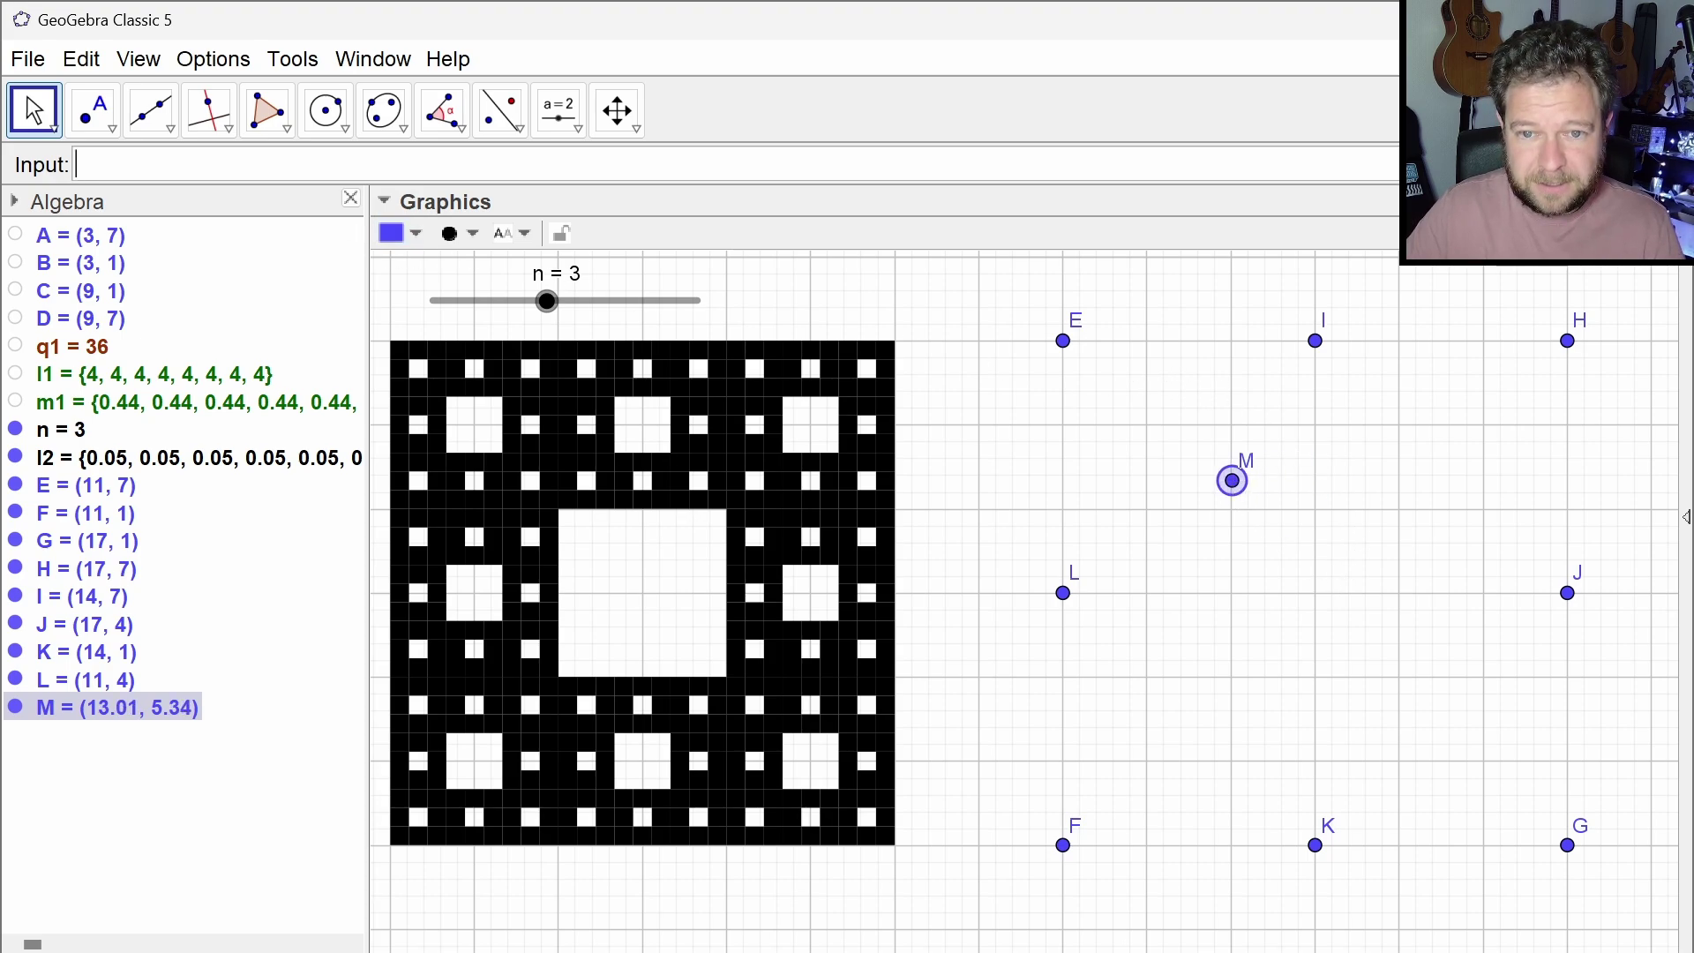
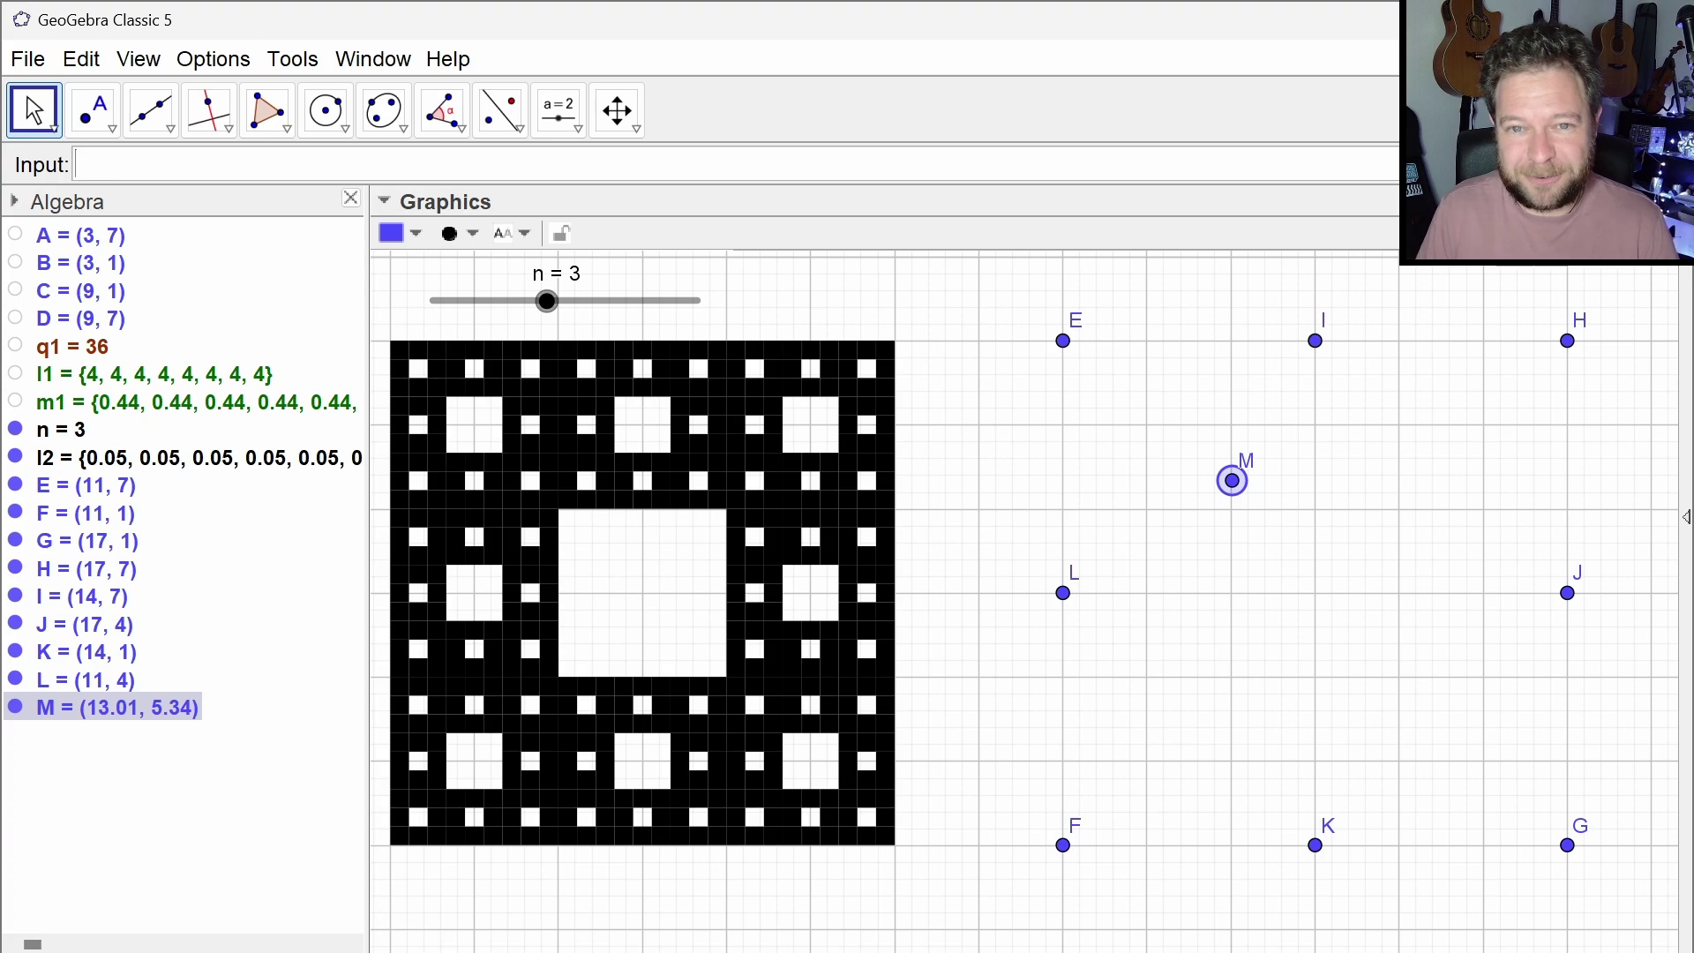
pyautogui.write('Enlarge')
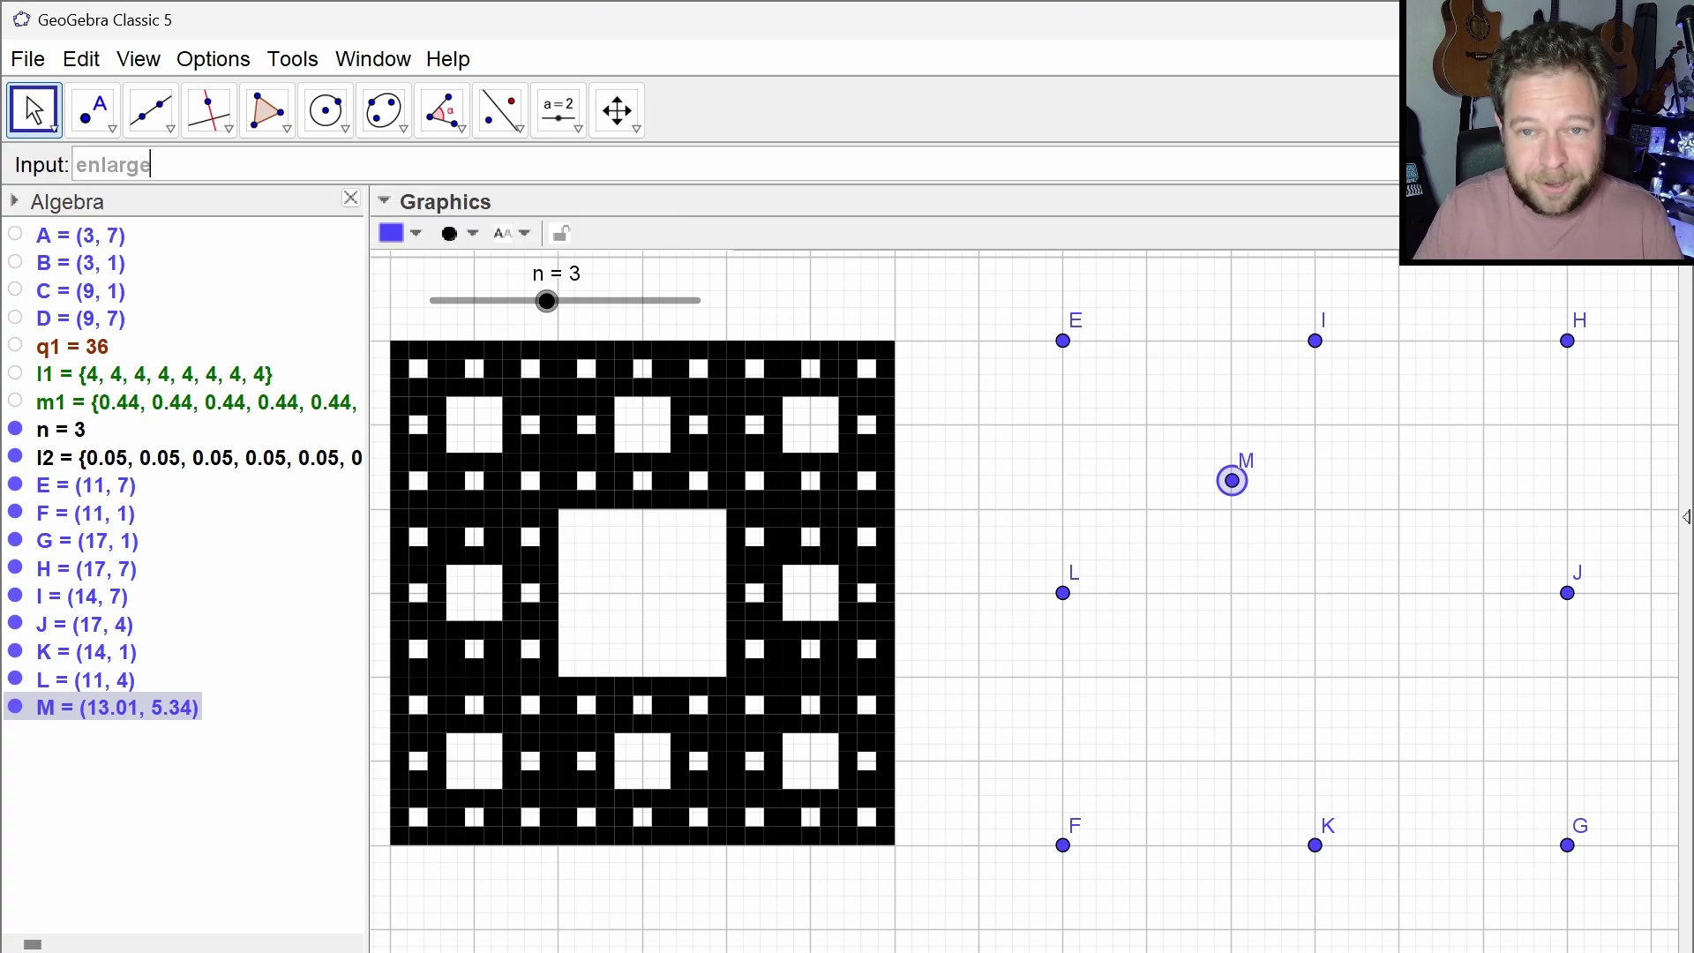
pyautogui.press('Return')
pyautogui.write('M')
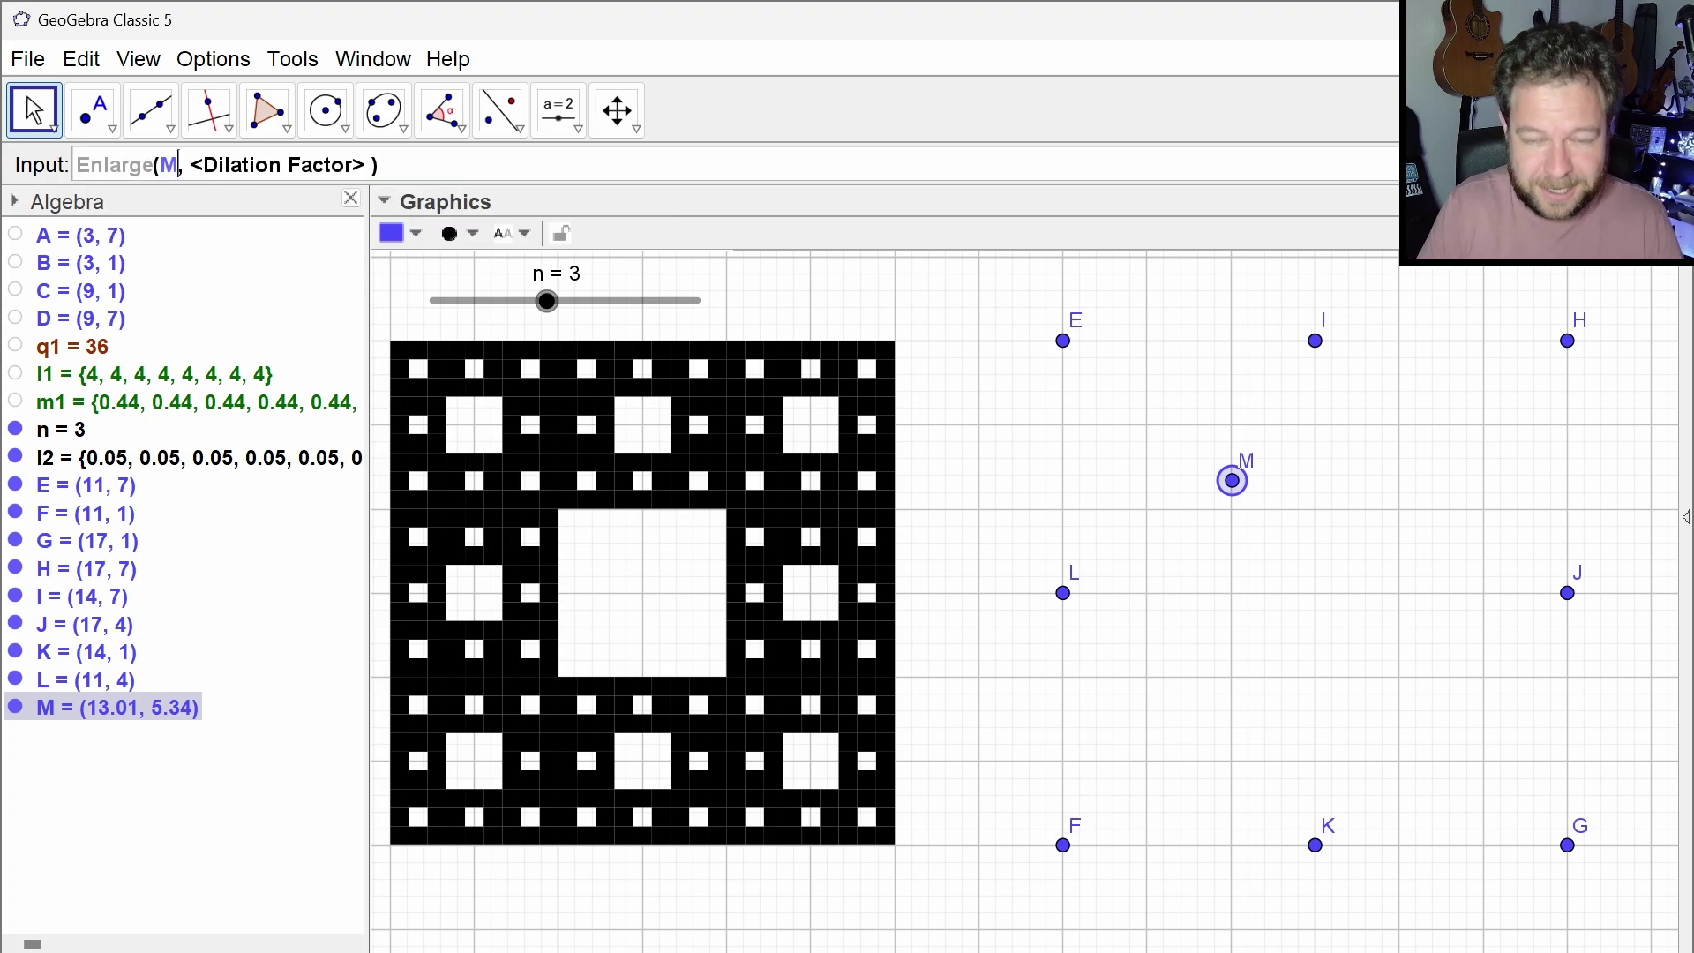
pyautogui.press('Tab')
pyautogui.write('1/3,')
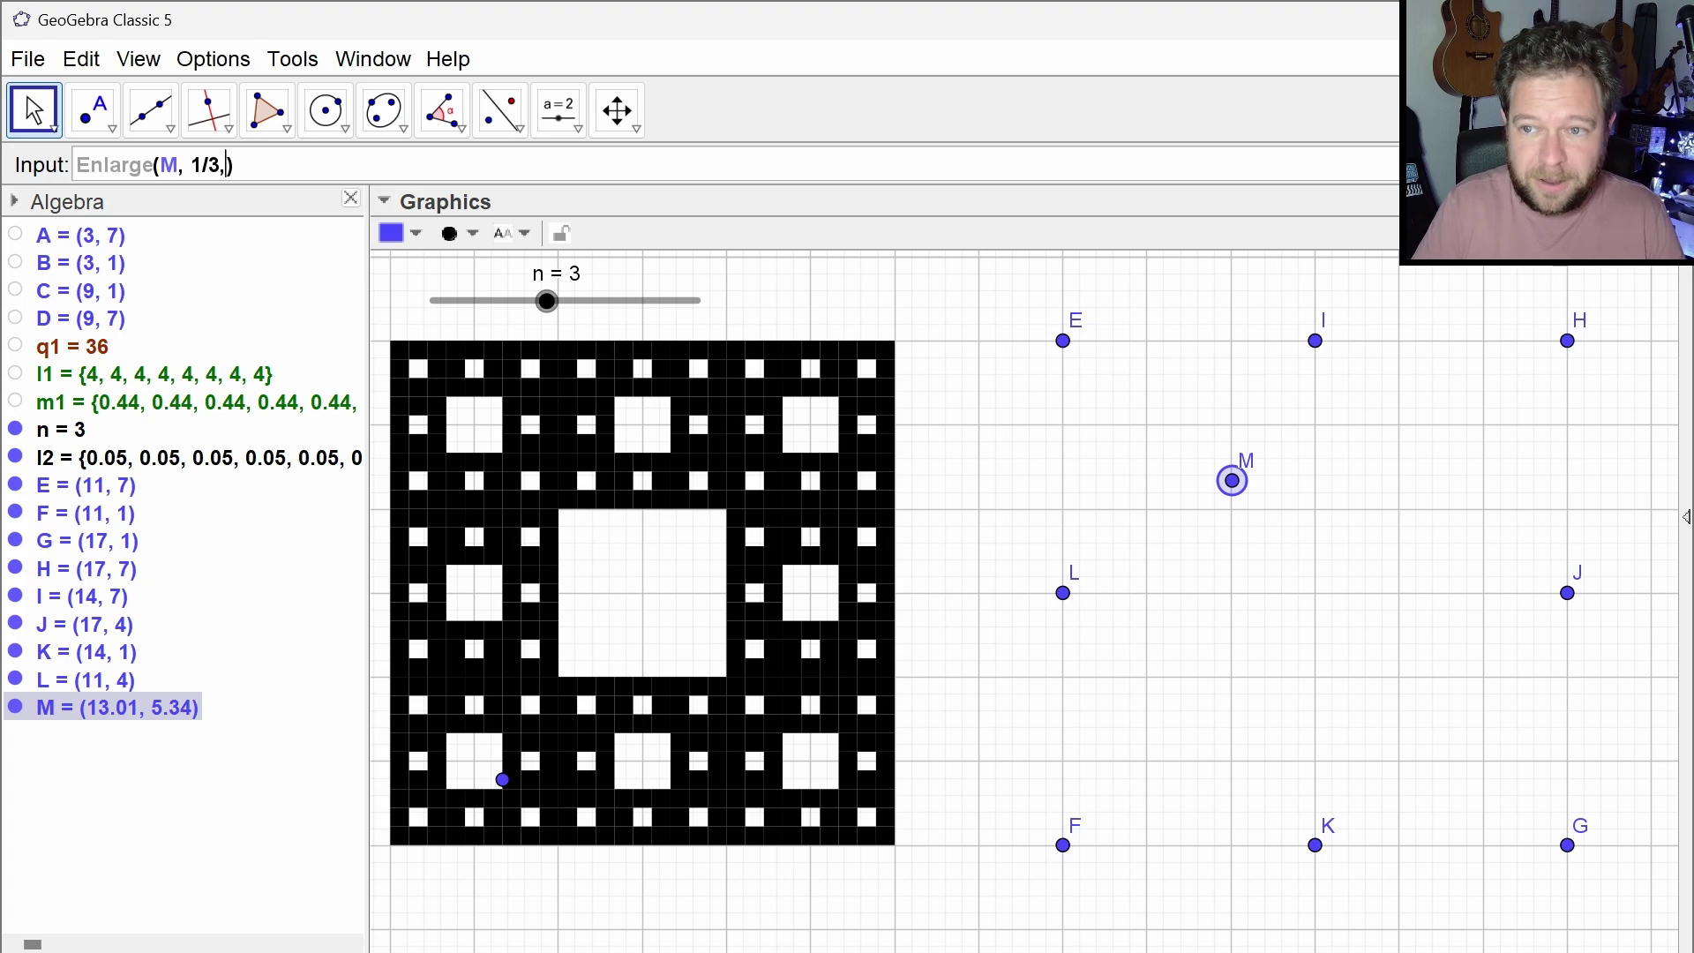
pyautogui.write('E')
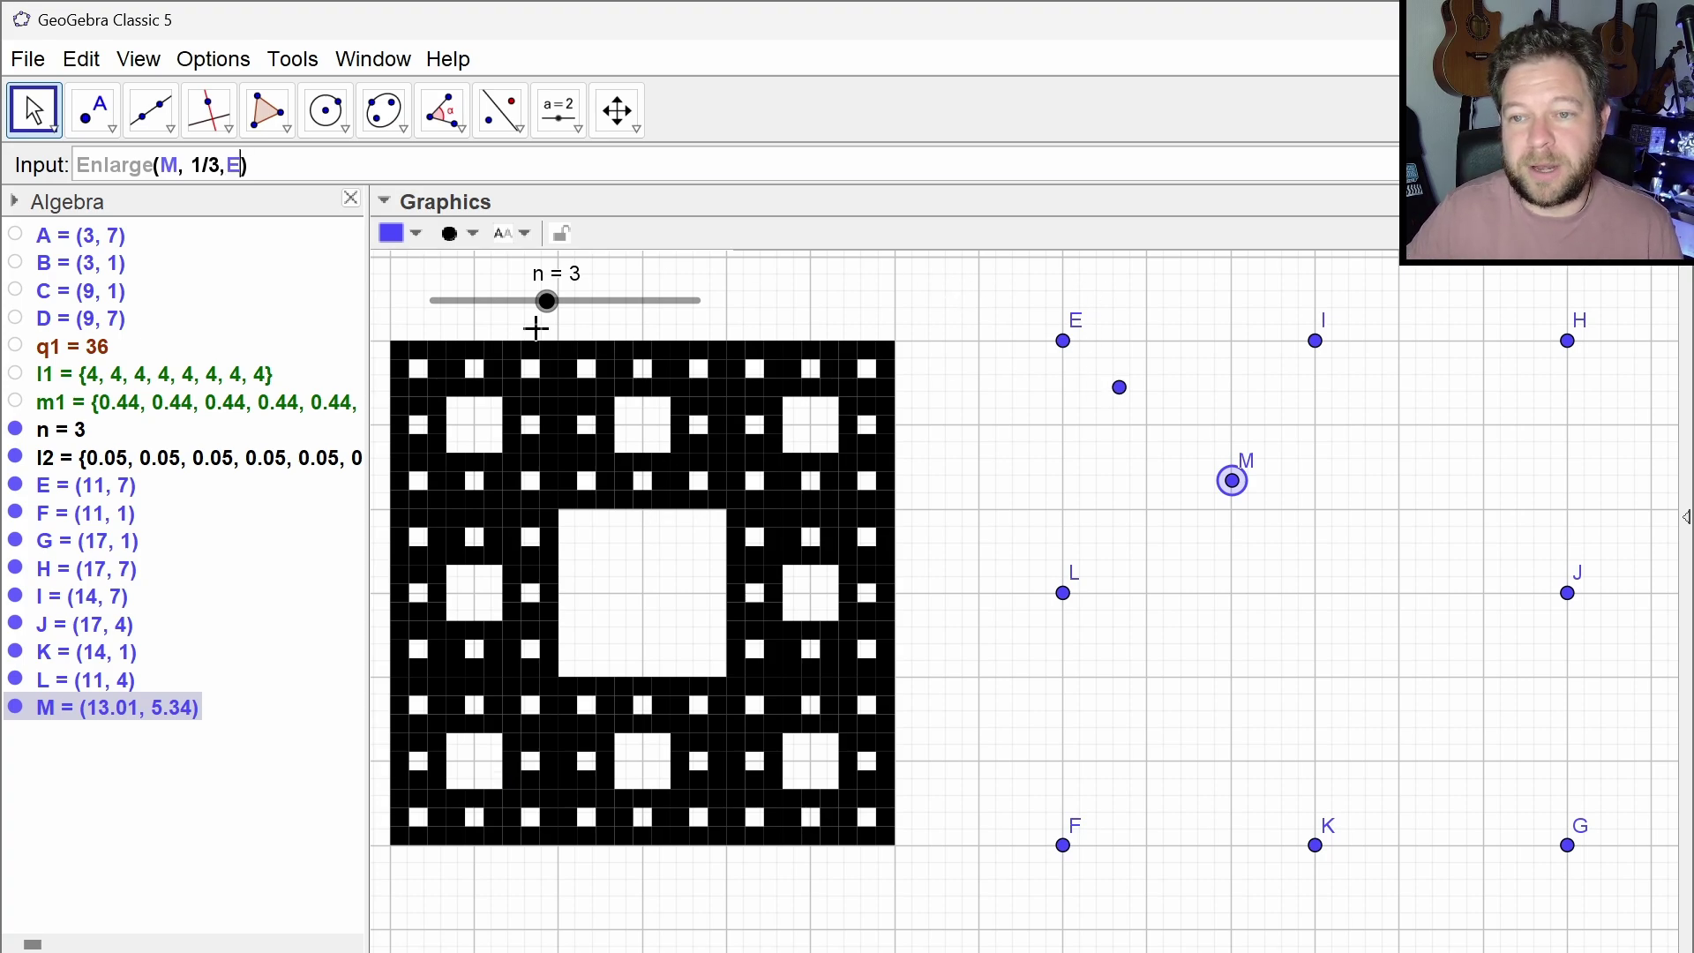
pyautogui.press('BackSpace')
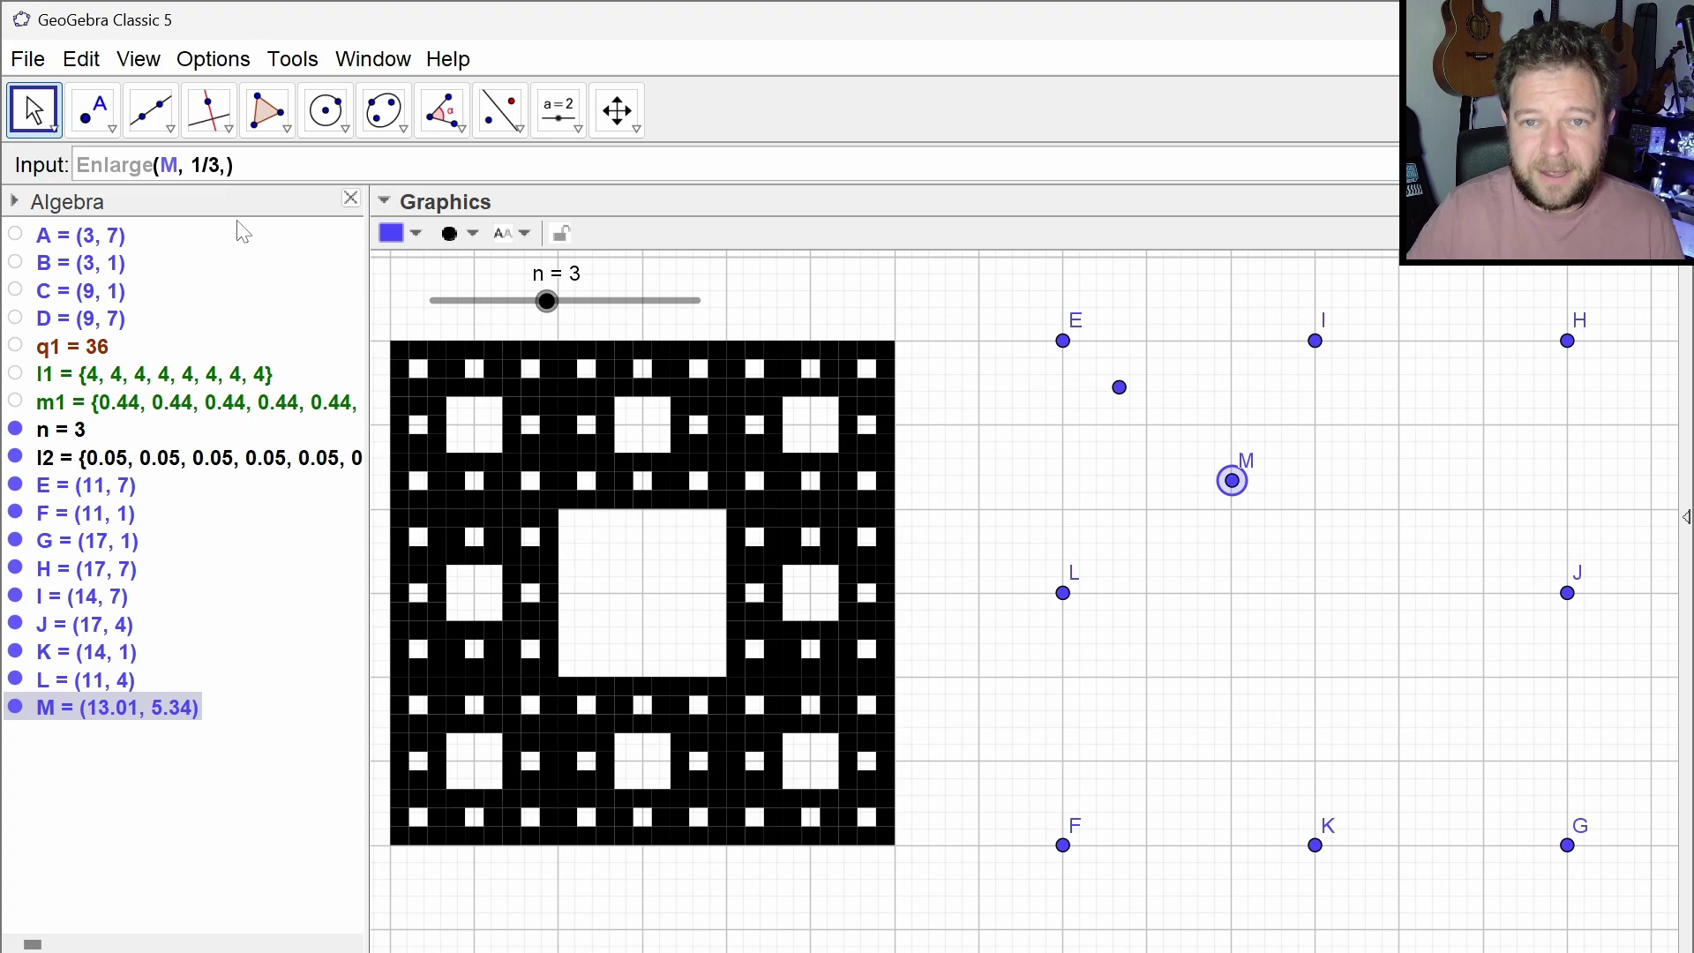
pyautogui.press('Escape')
# Create a list named cps containing the eight boundary points E, F, G, H, I, J, K and L
pyautogui.moveTo(995, 307); pyautogui.dragTo(1617, 923)
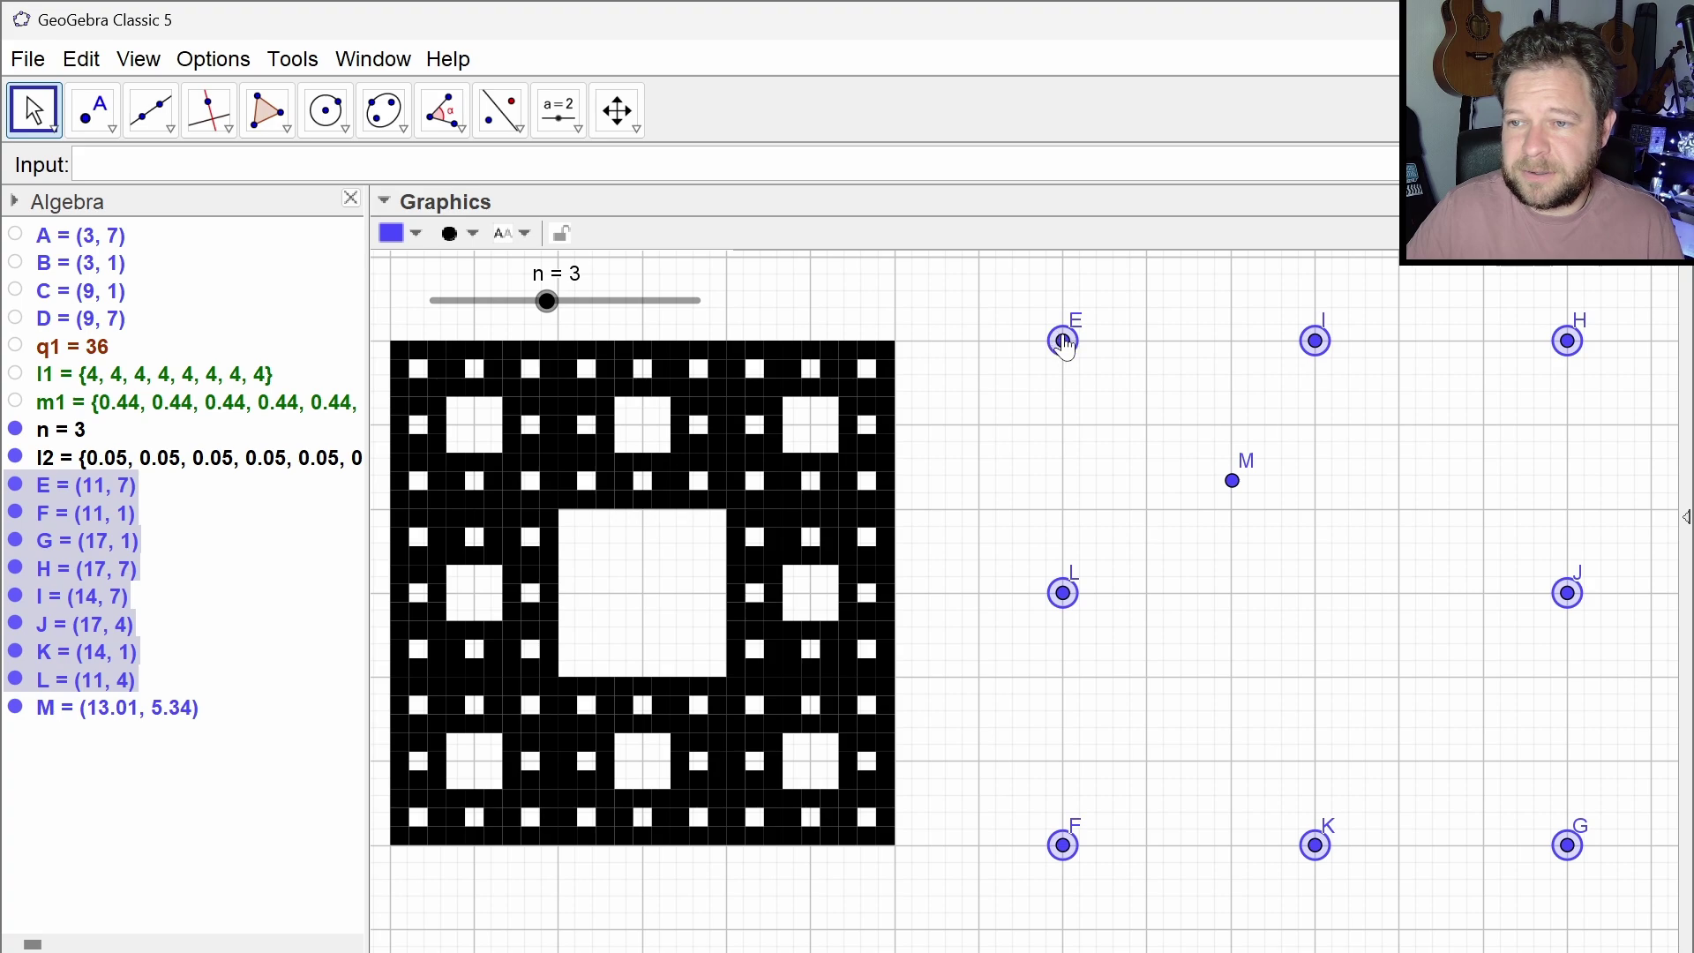
pyautogui.moveTo(1063, 342); pyautogui.dragTo(1078, 380)
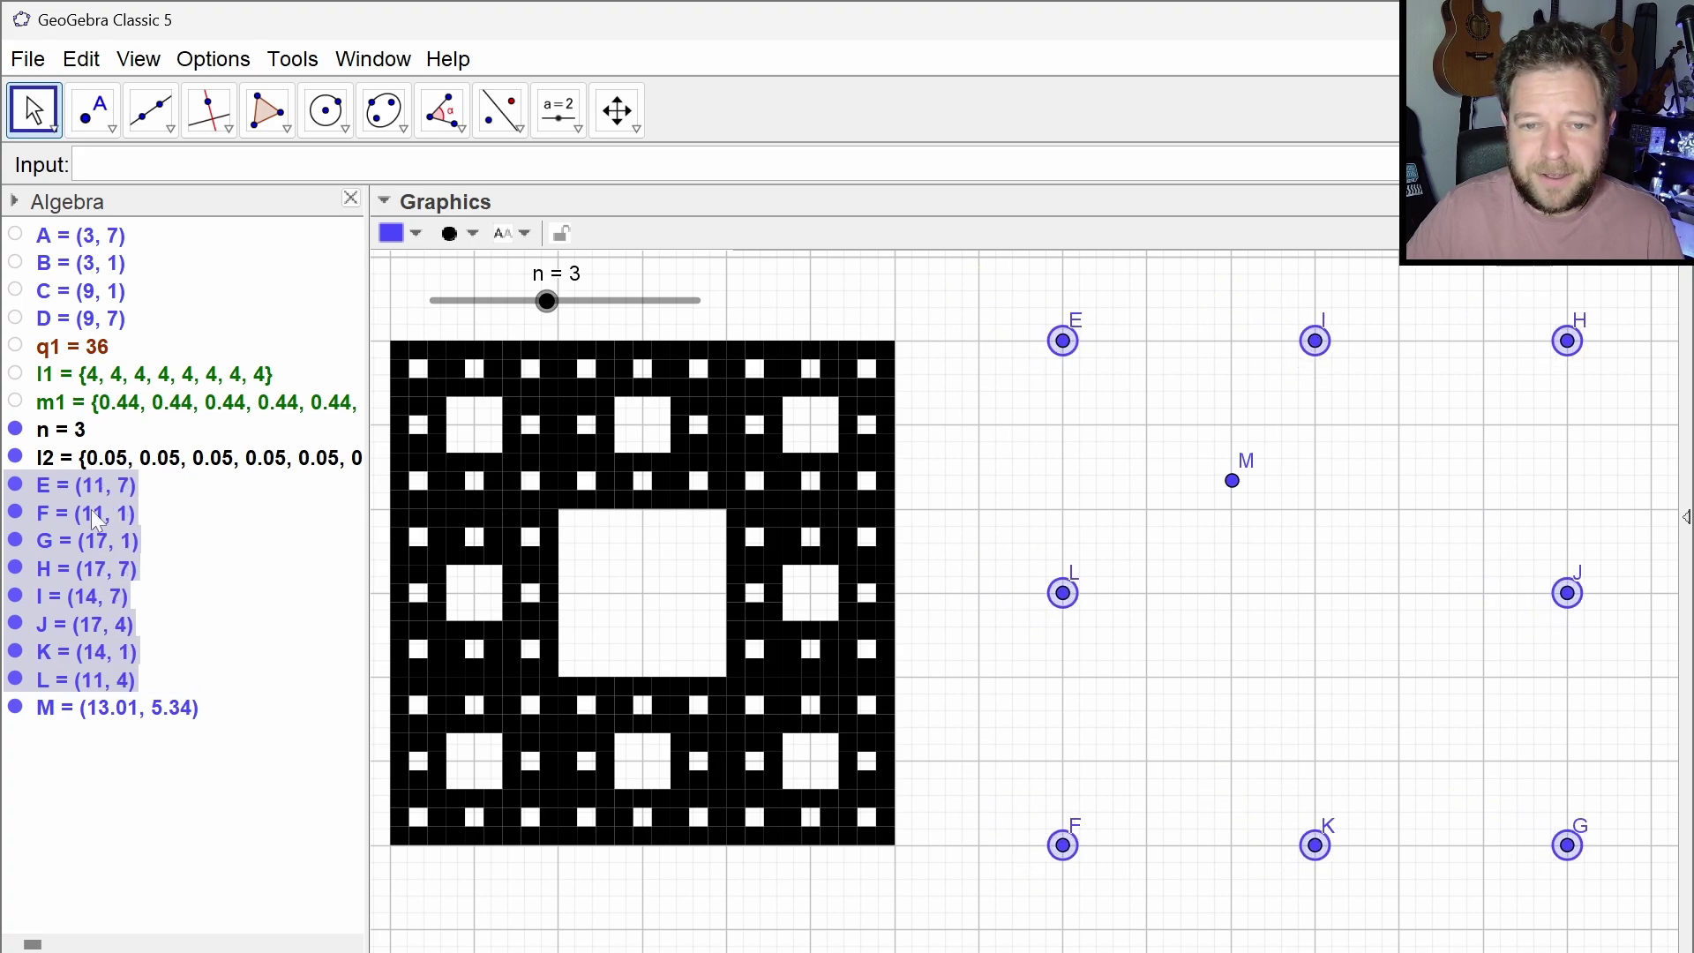
pyautogui.moveTo(101, 521); pyautogui.dragTo(216, 165)
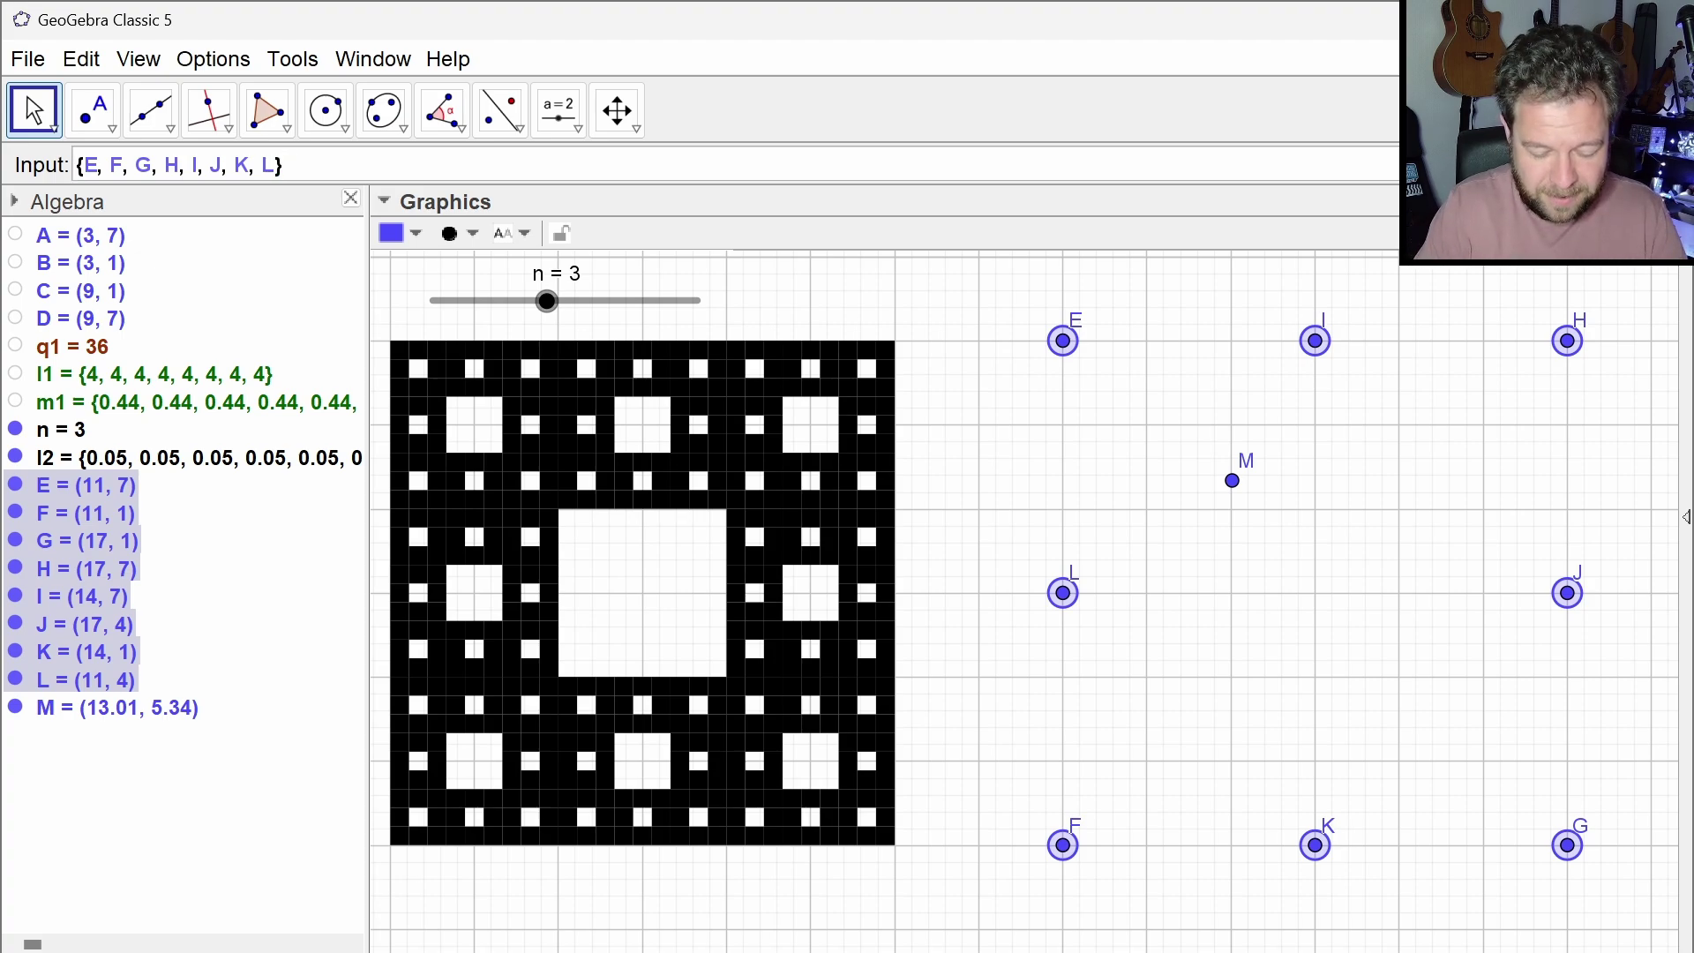
pyautogui.write('cp')
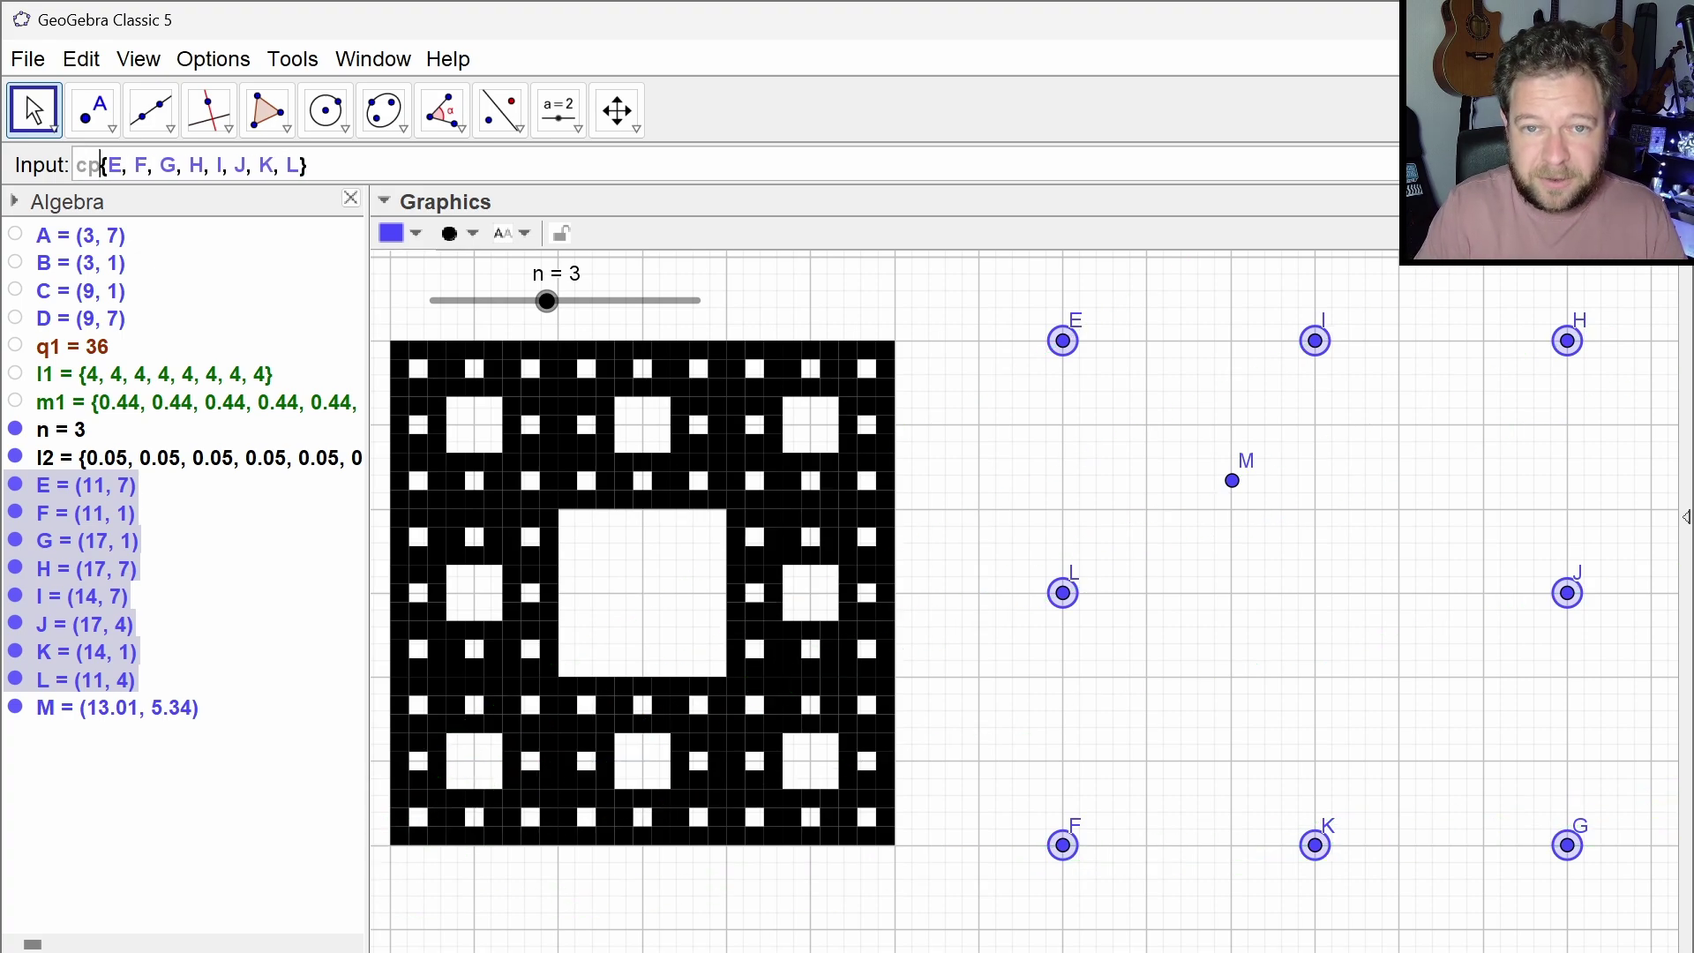
pyautogui.write('=')
pyautogui.write('s')
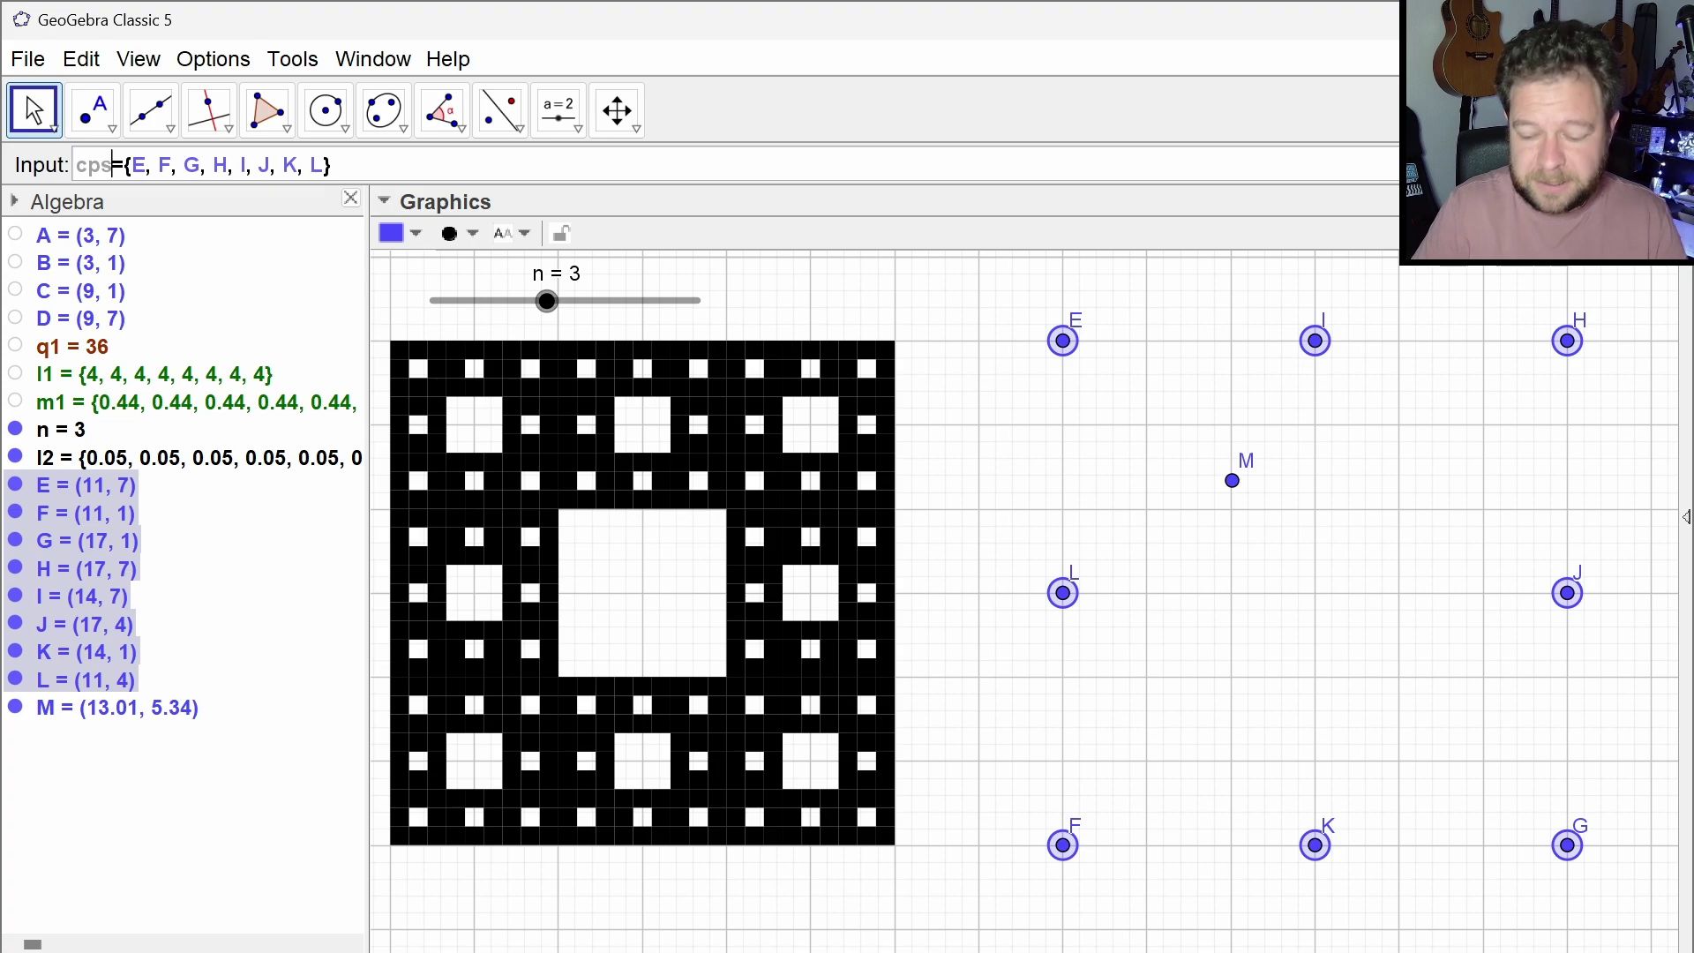
pyautogui.click(332, 165)
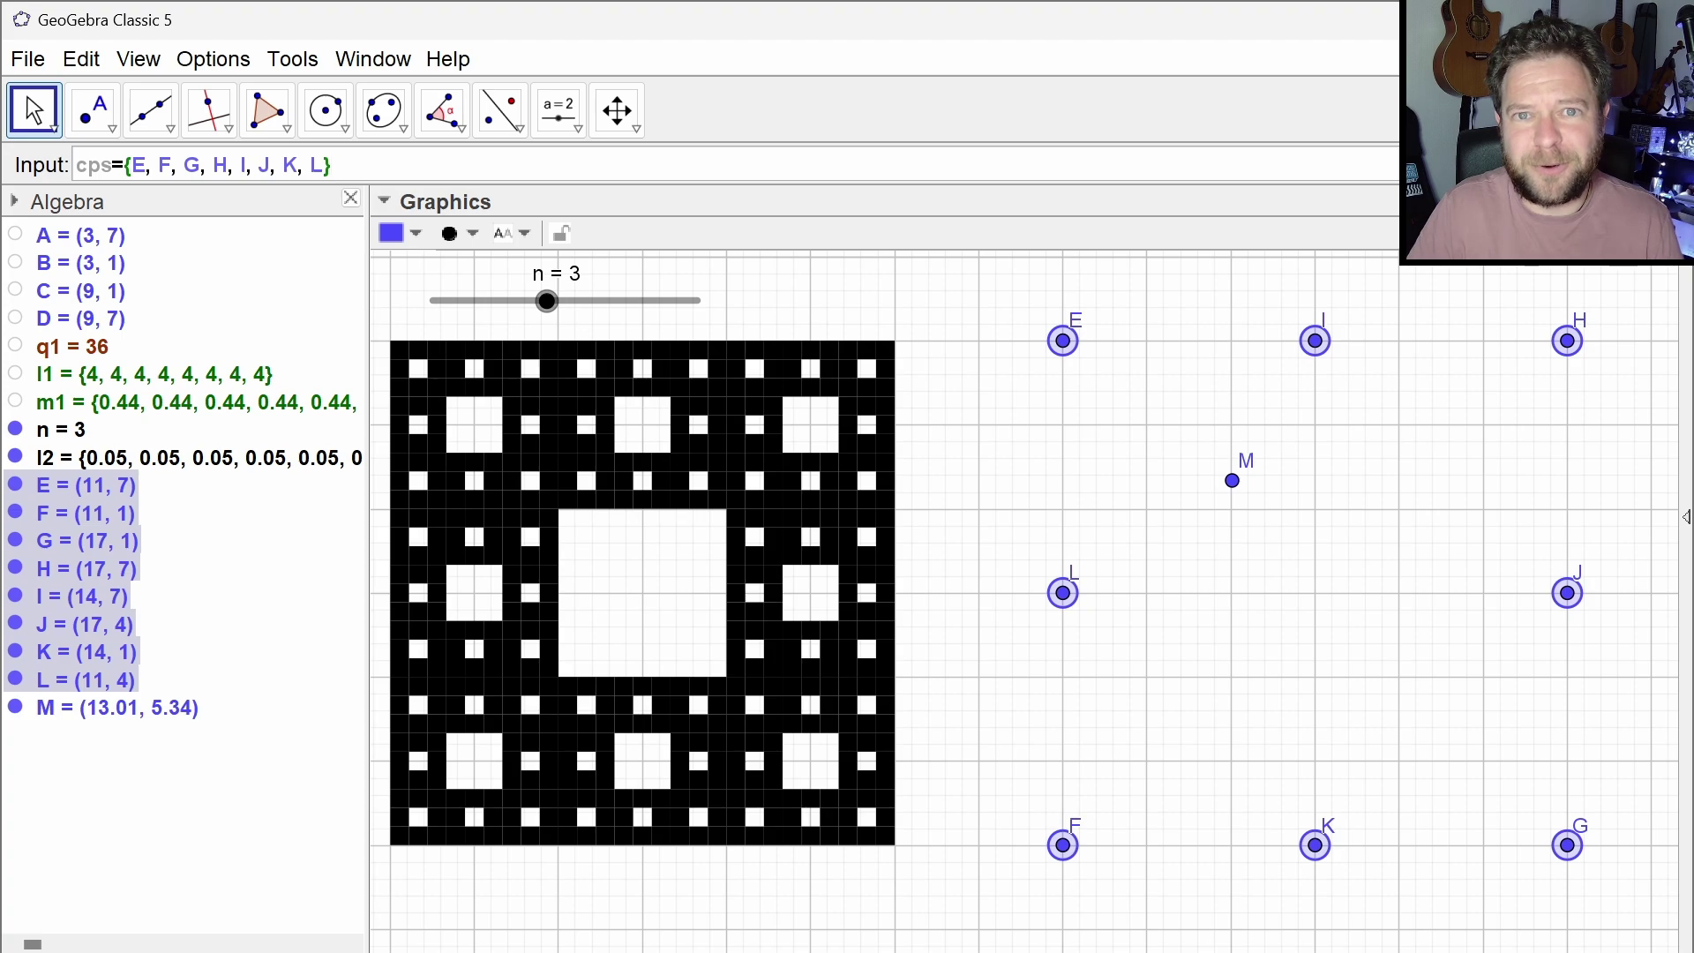
pyautogui.press('Return')
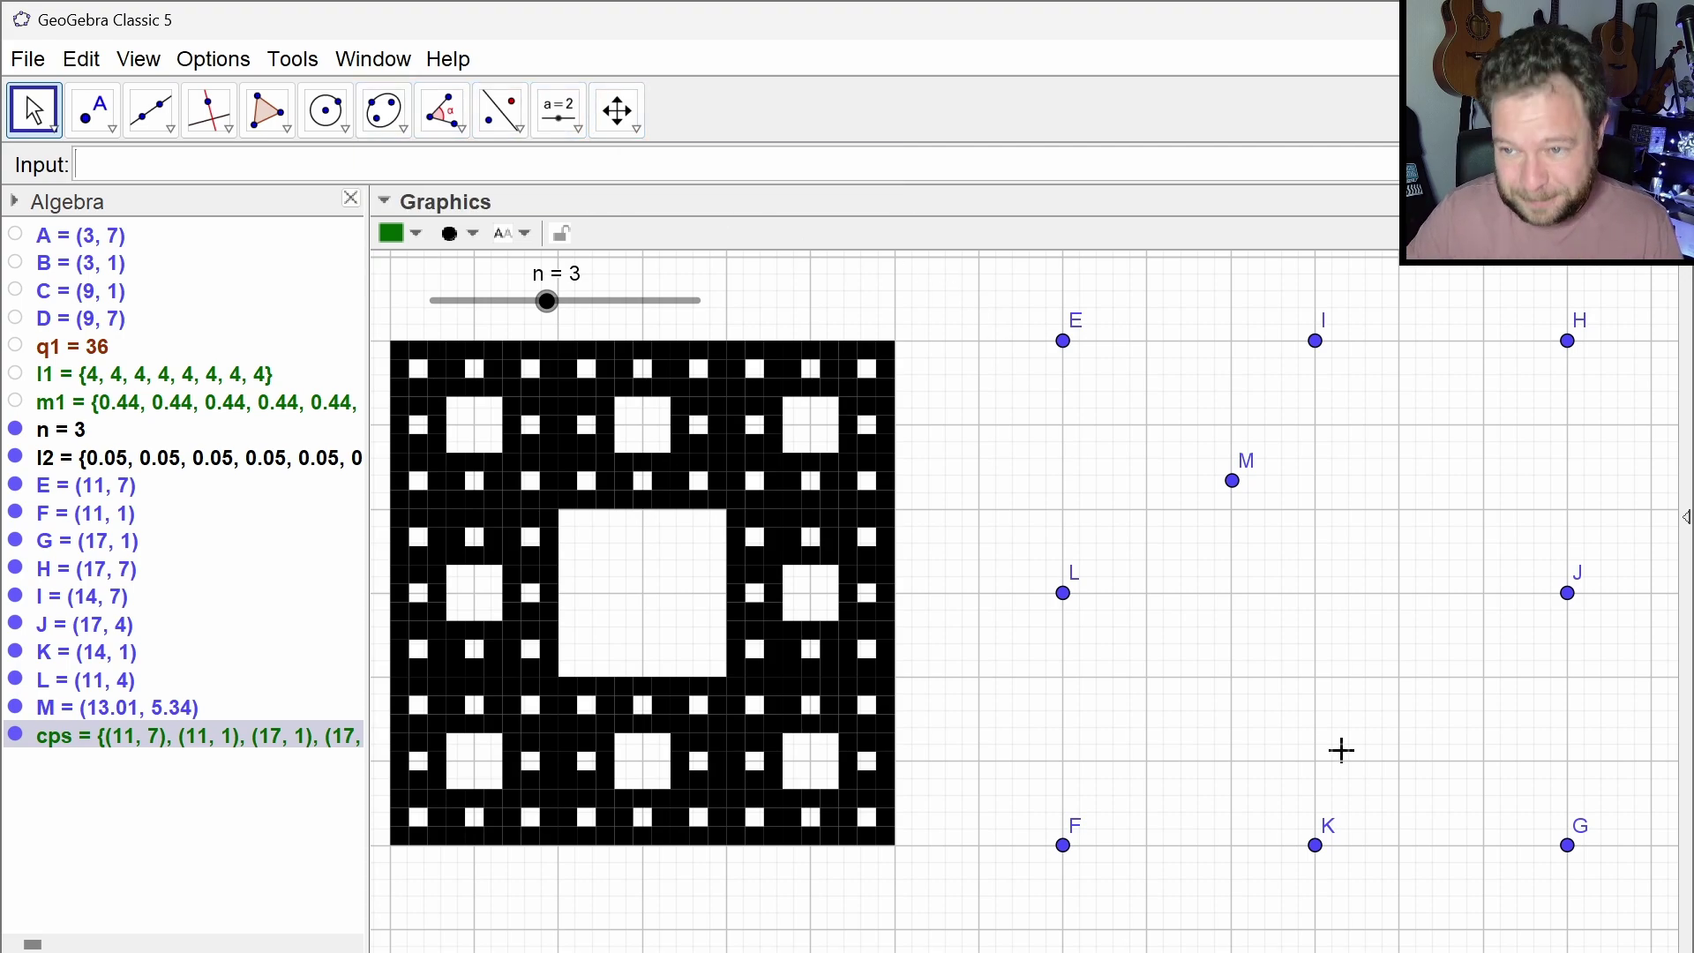
# Create the list Zip(Enlarge(M, 1/3, P), P, cps) to dilate M by 1/3 towards every point in cps
pyautogui.write('Zip')
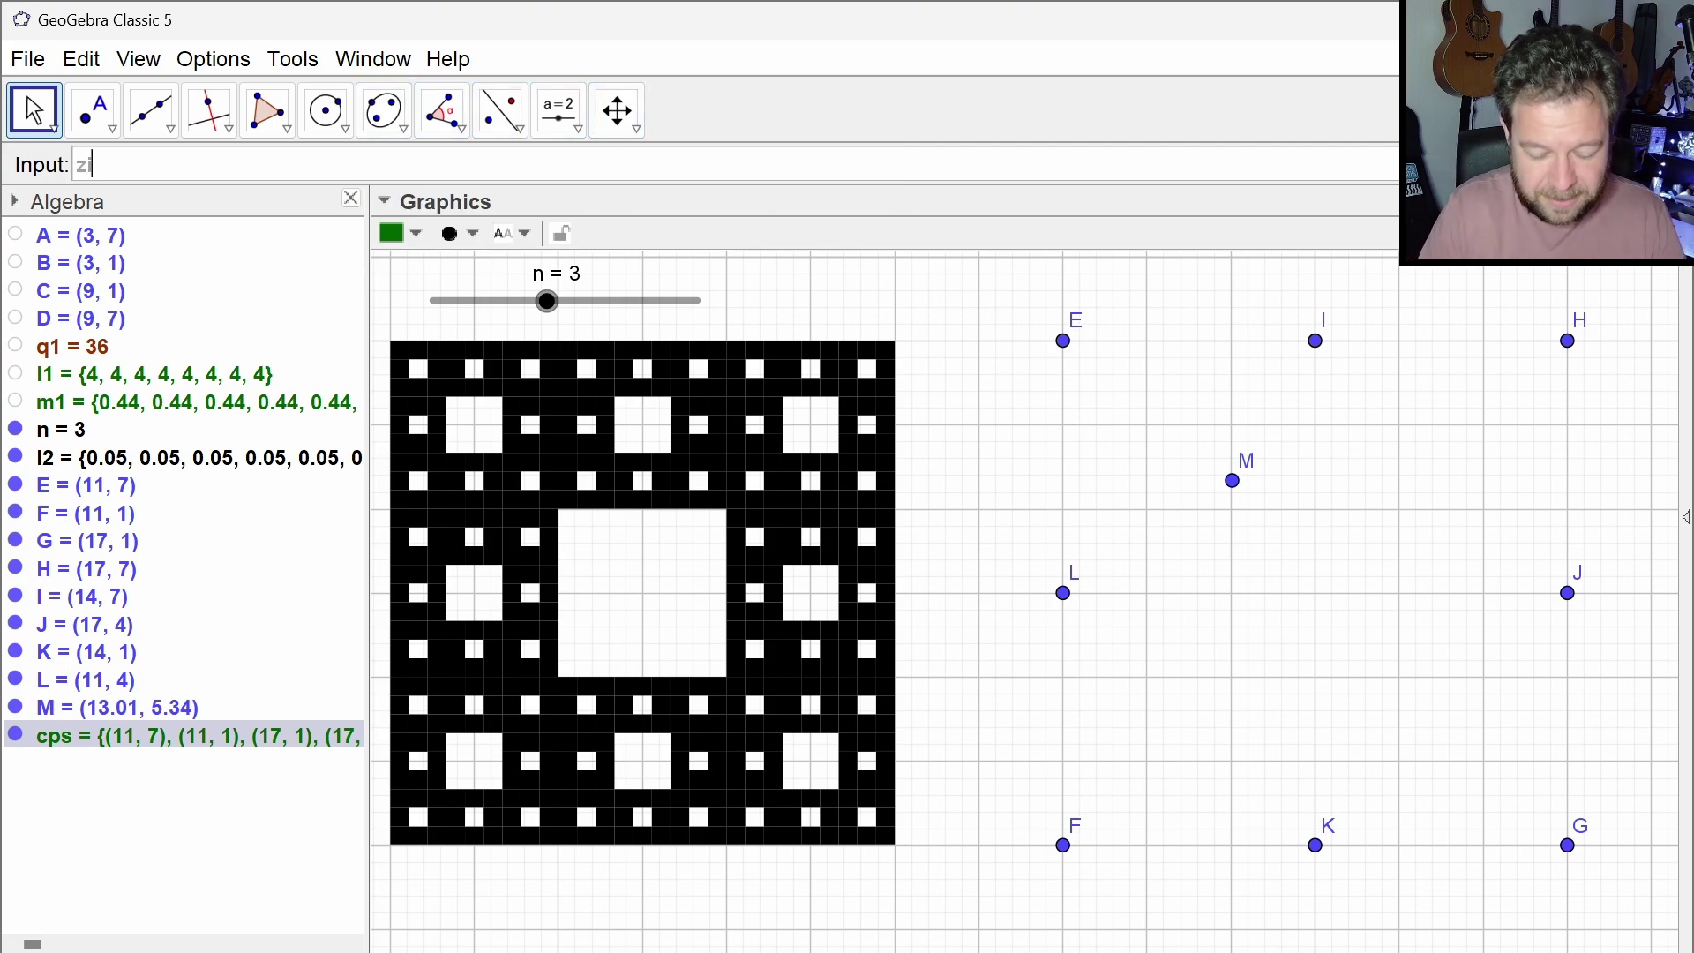
pyautogui.press('Return')
pyautogui.write('Enlarge')
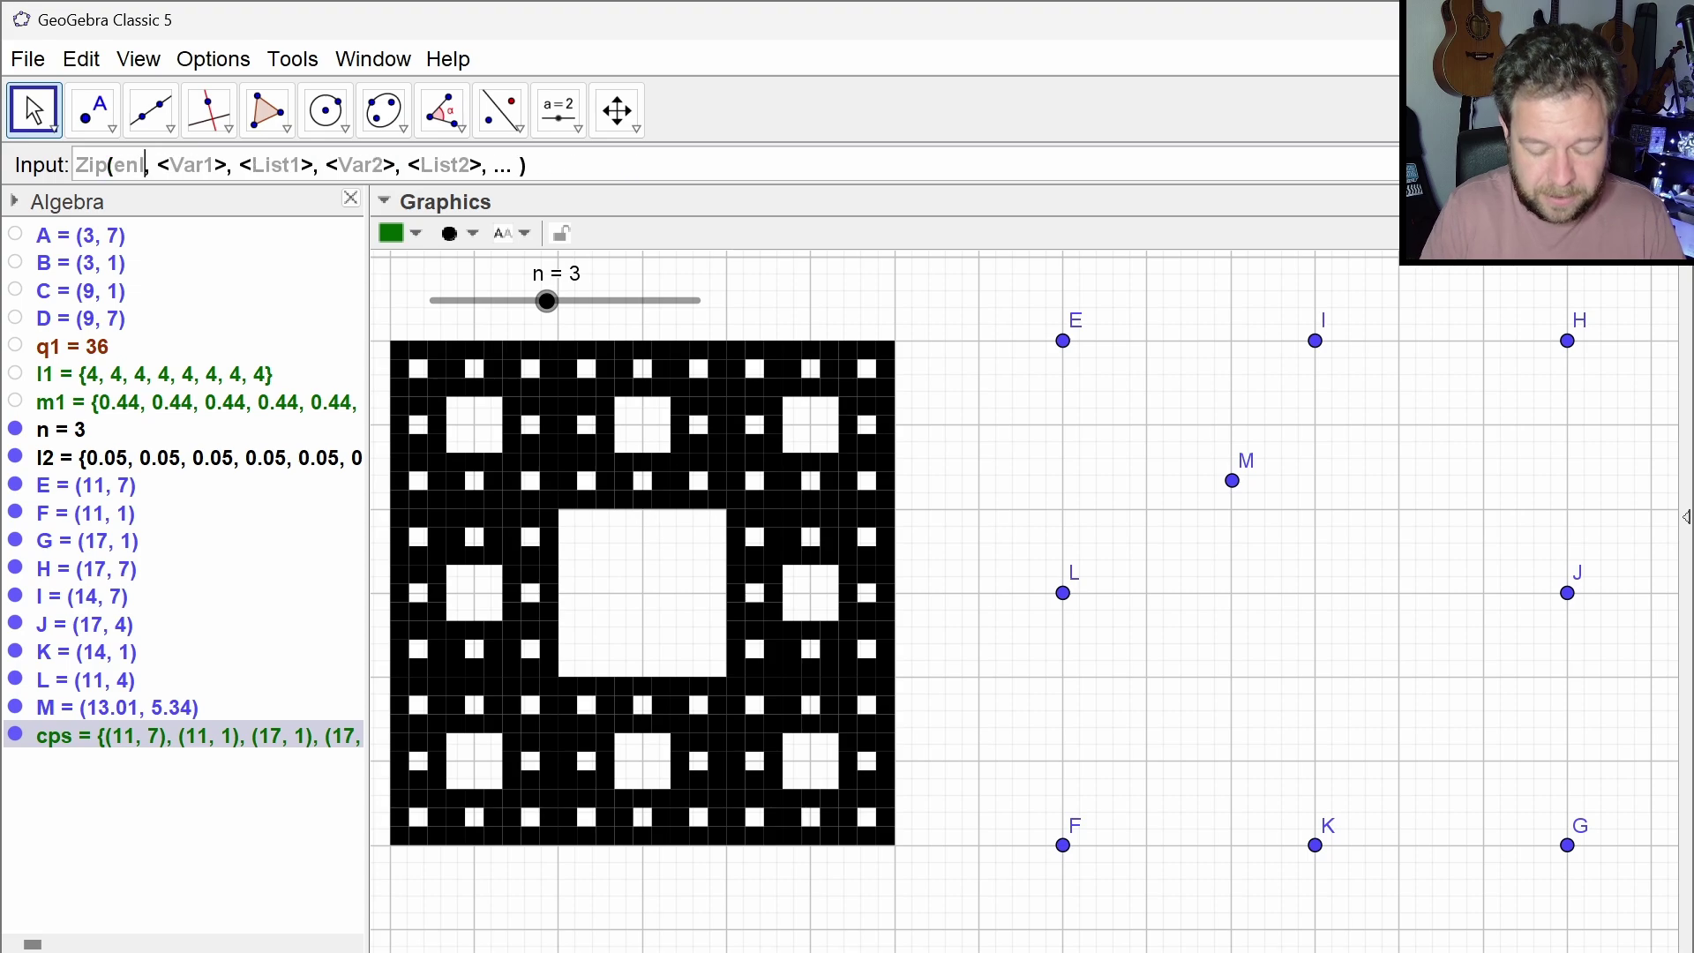
pyautogui.press('Return')
pyautogui.write('M')
pyautogui.press('Tab')
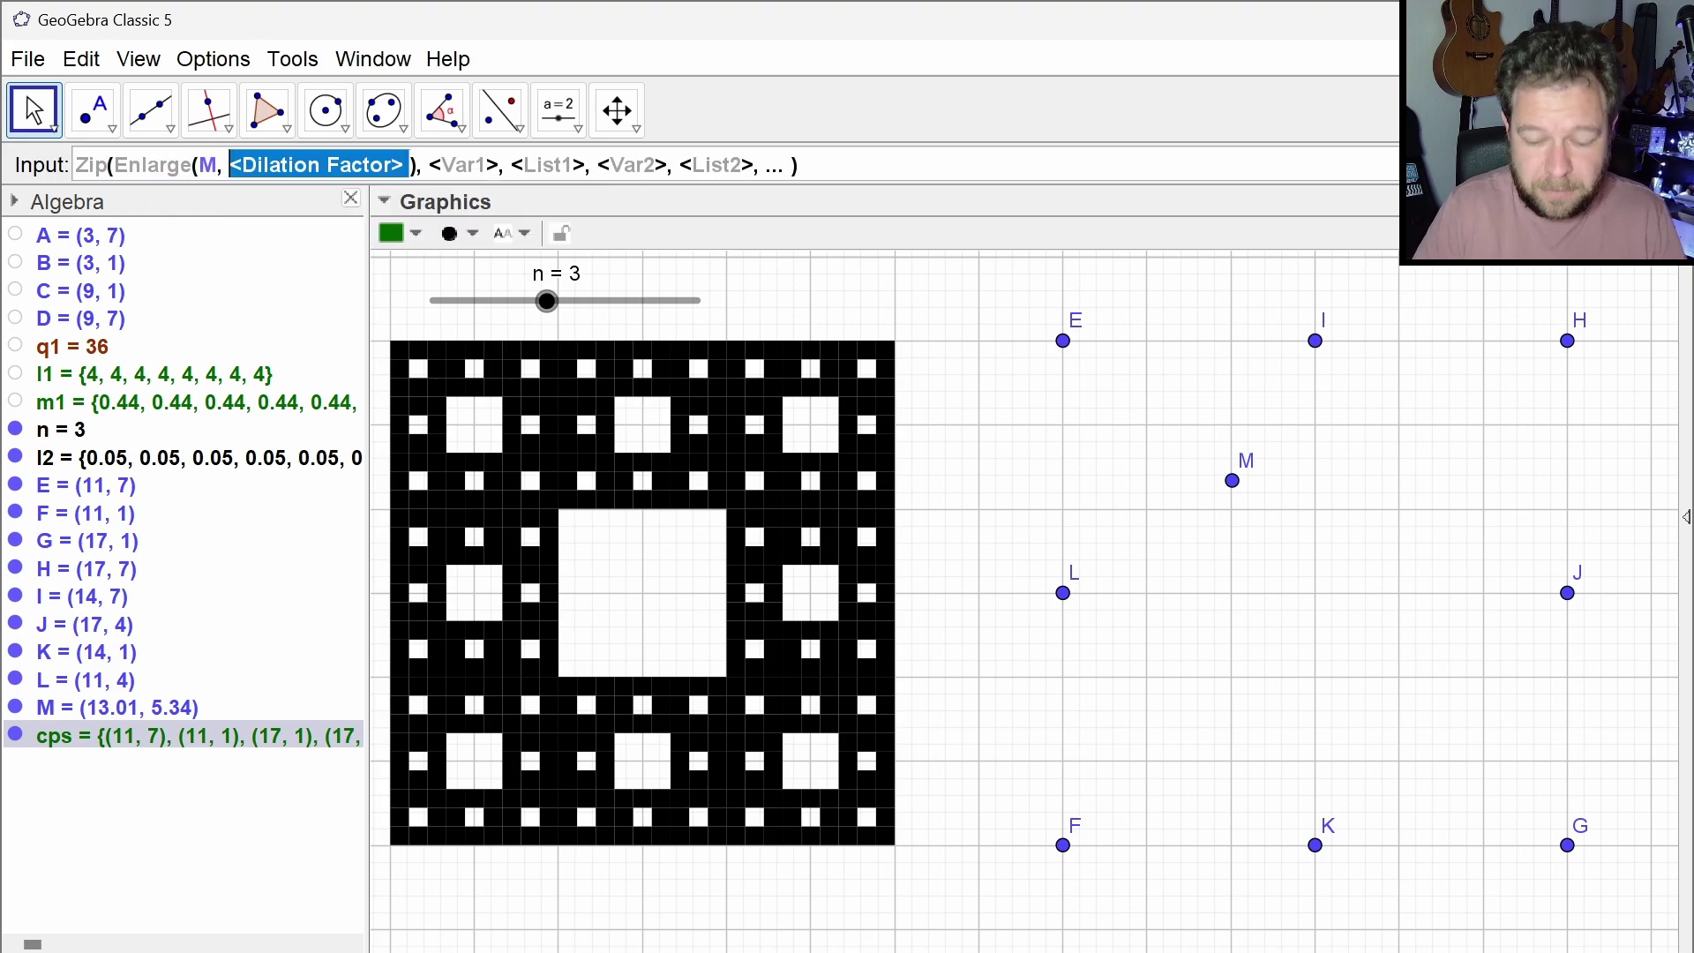
pyautogui.write('1/3,P')
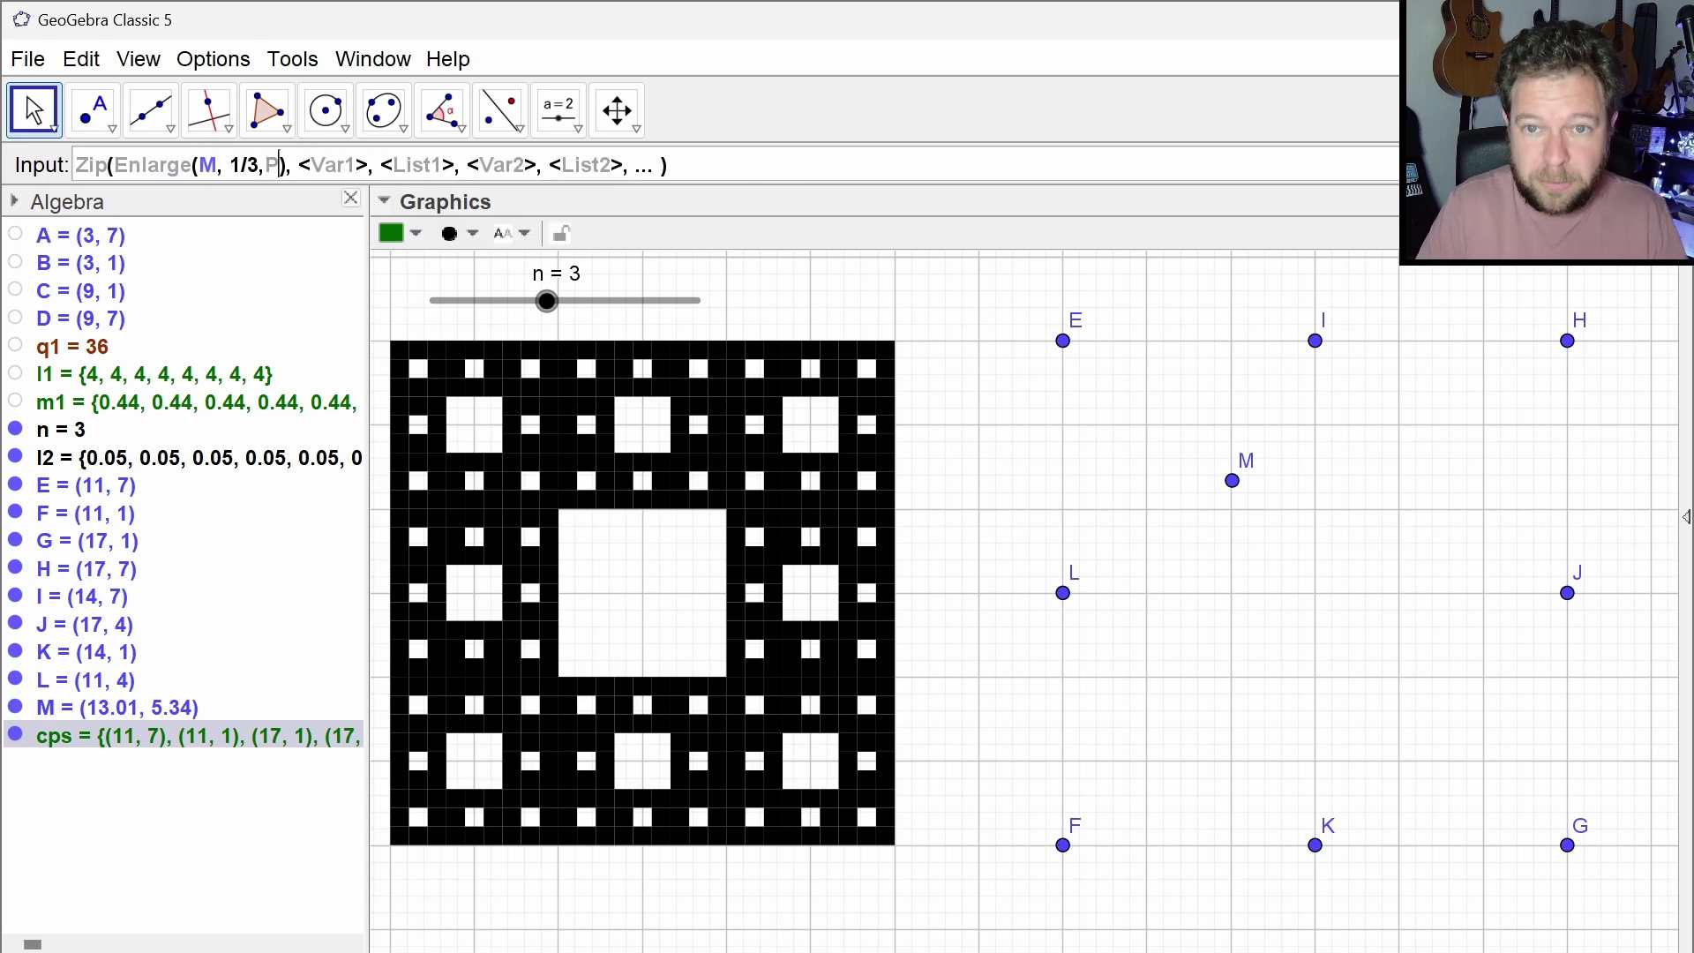
pyautogui.press('Tab')
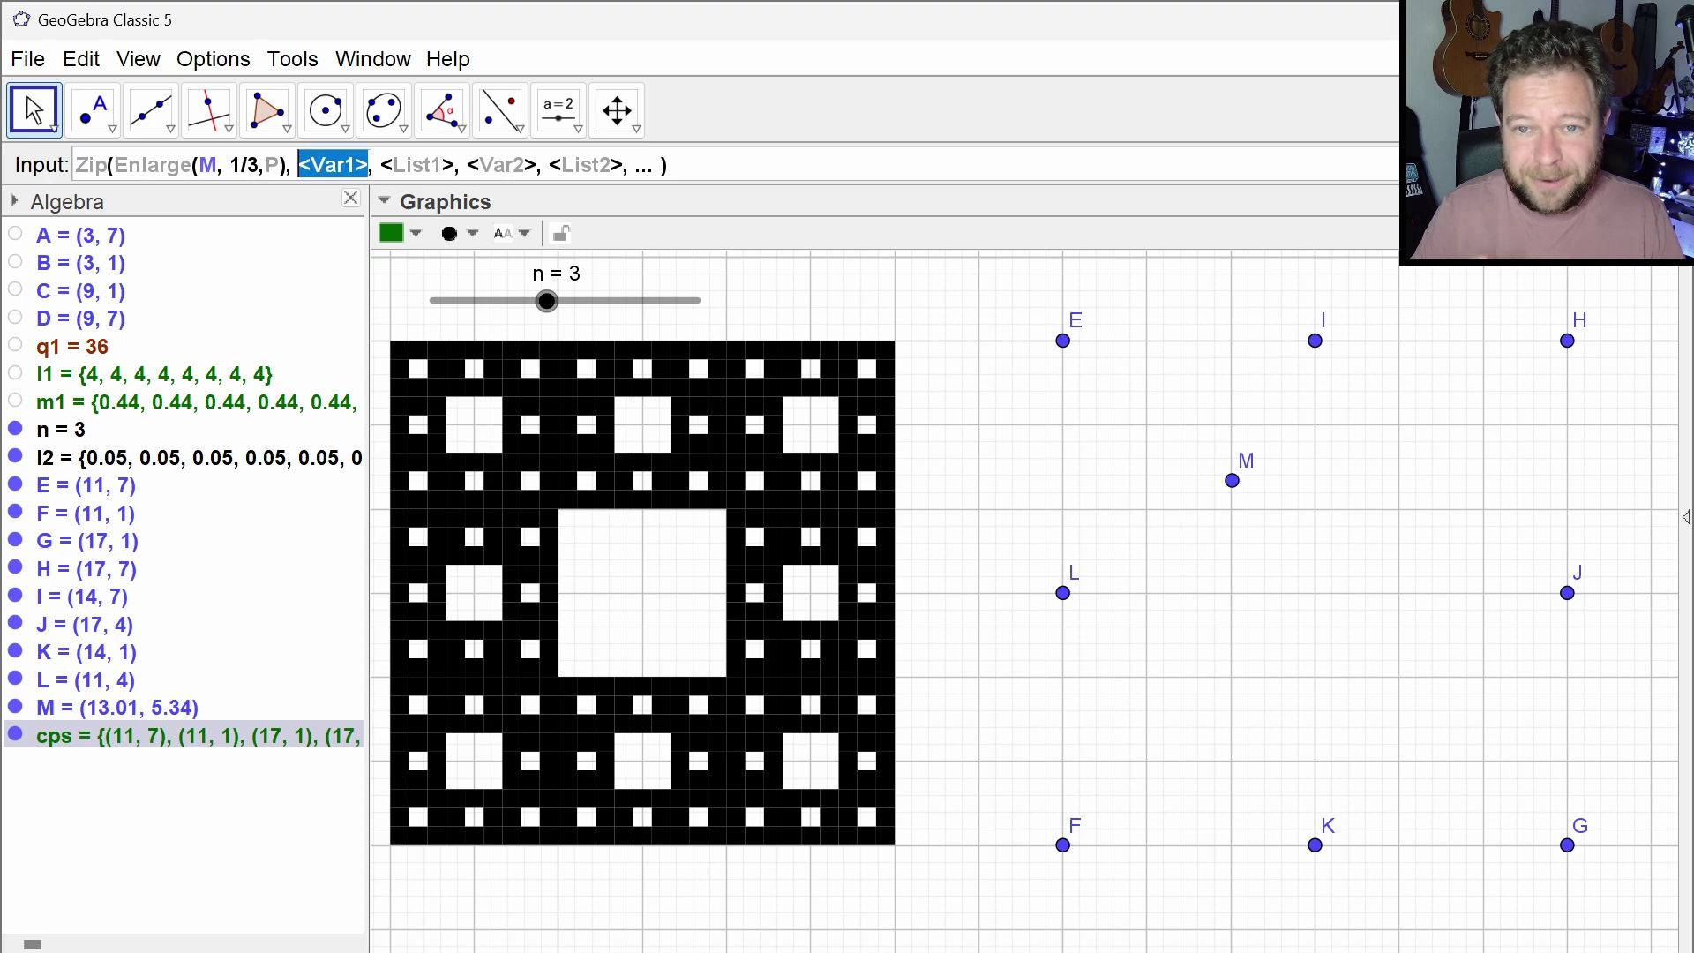
pyautogui.write('p')
pyautogui.hotkey('shift', 'End')
pyautogui.press('BackSpace')
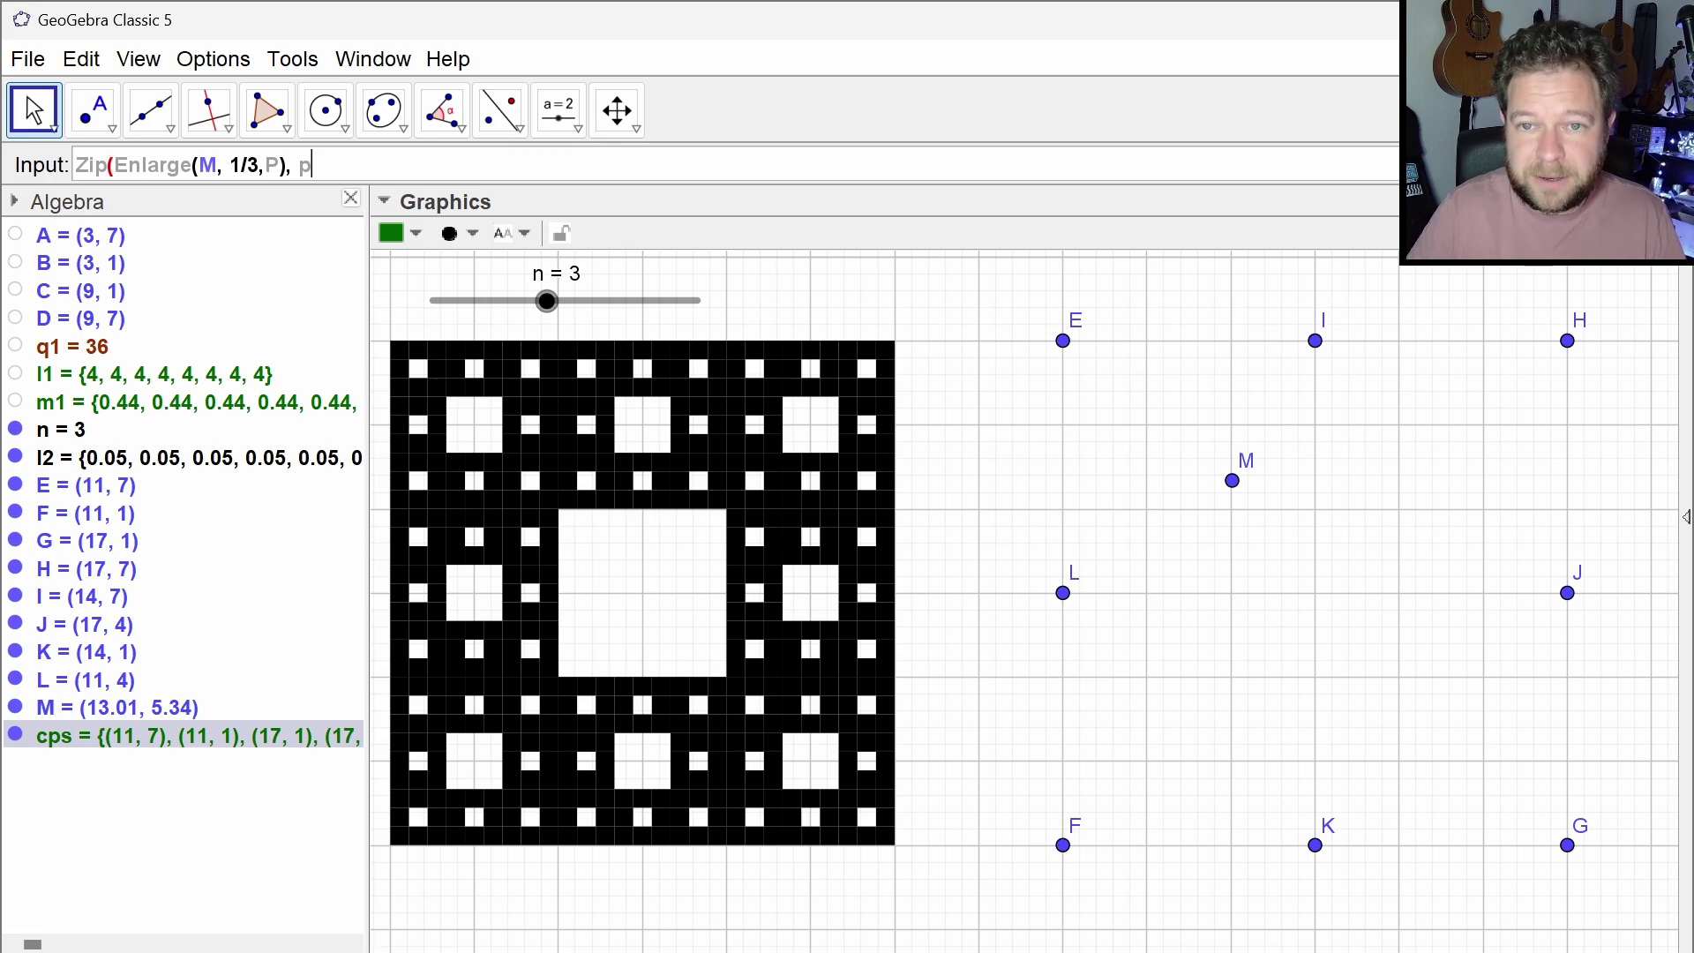
pyautogui.press('BackSpace')
pyautogui.write('P,cps)')
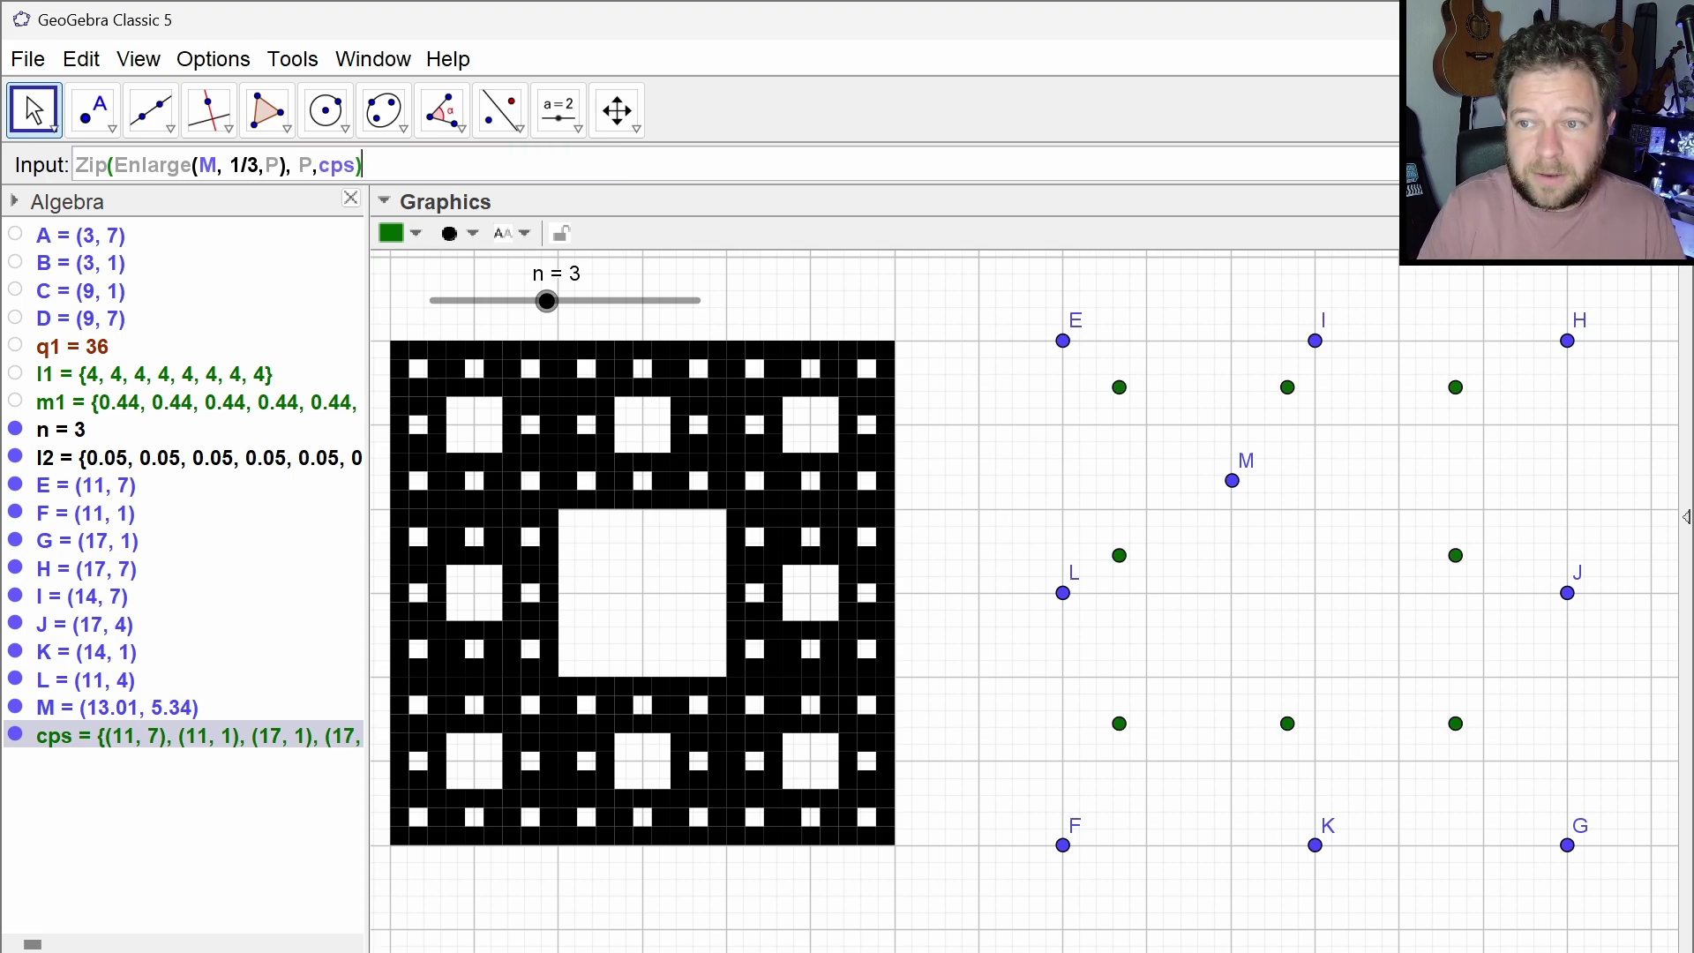
pyautogui.press('Return')
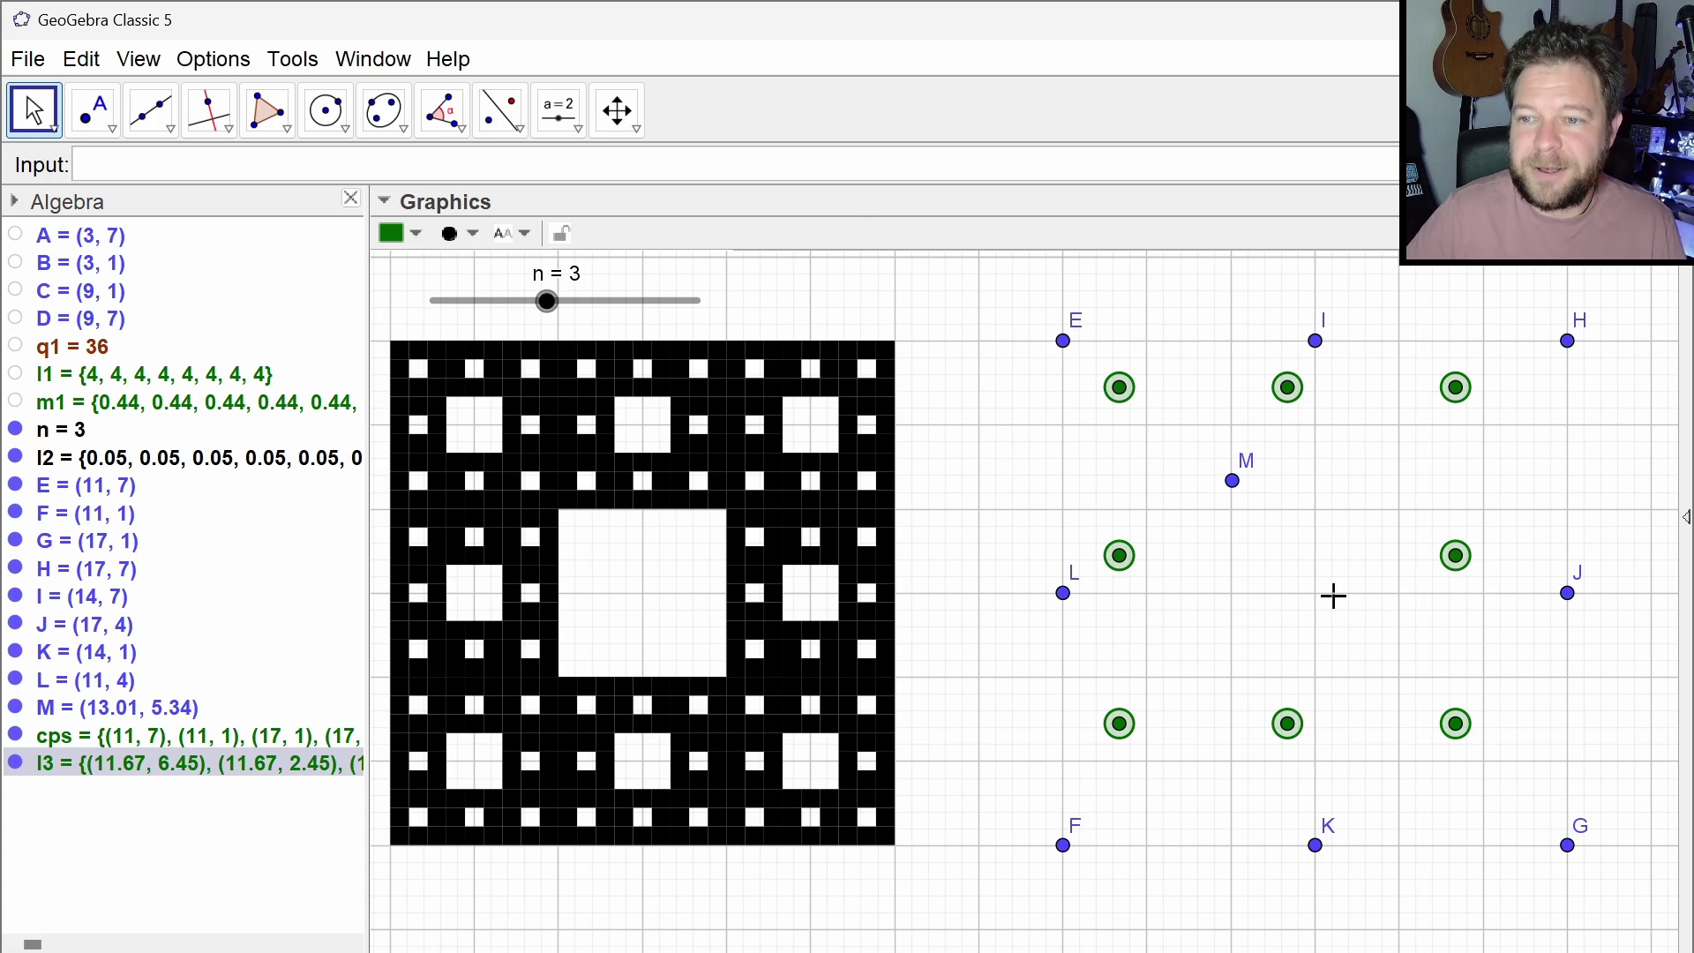
# Move free point M to (13, 5) inside the second square
pyautogui.click(1233, 482)
pyautogui.moveTo(1240, 494); pyautogui.dragTo(1228, 530)
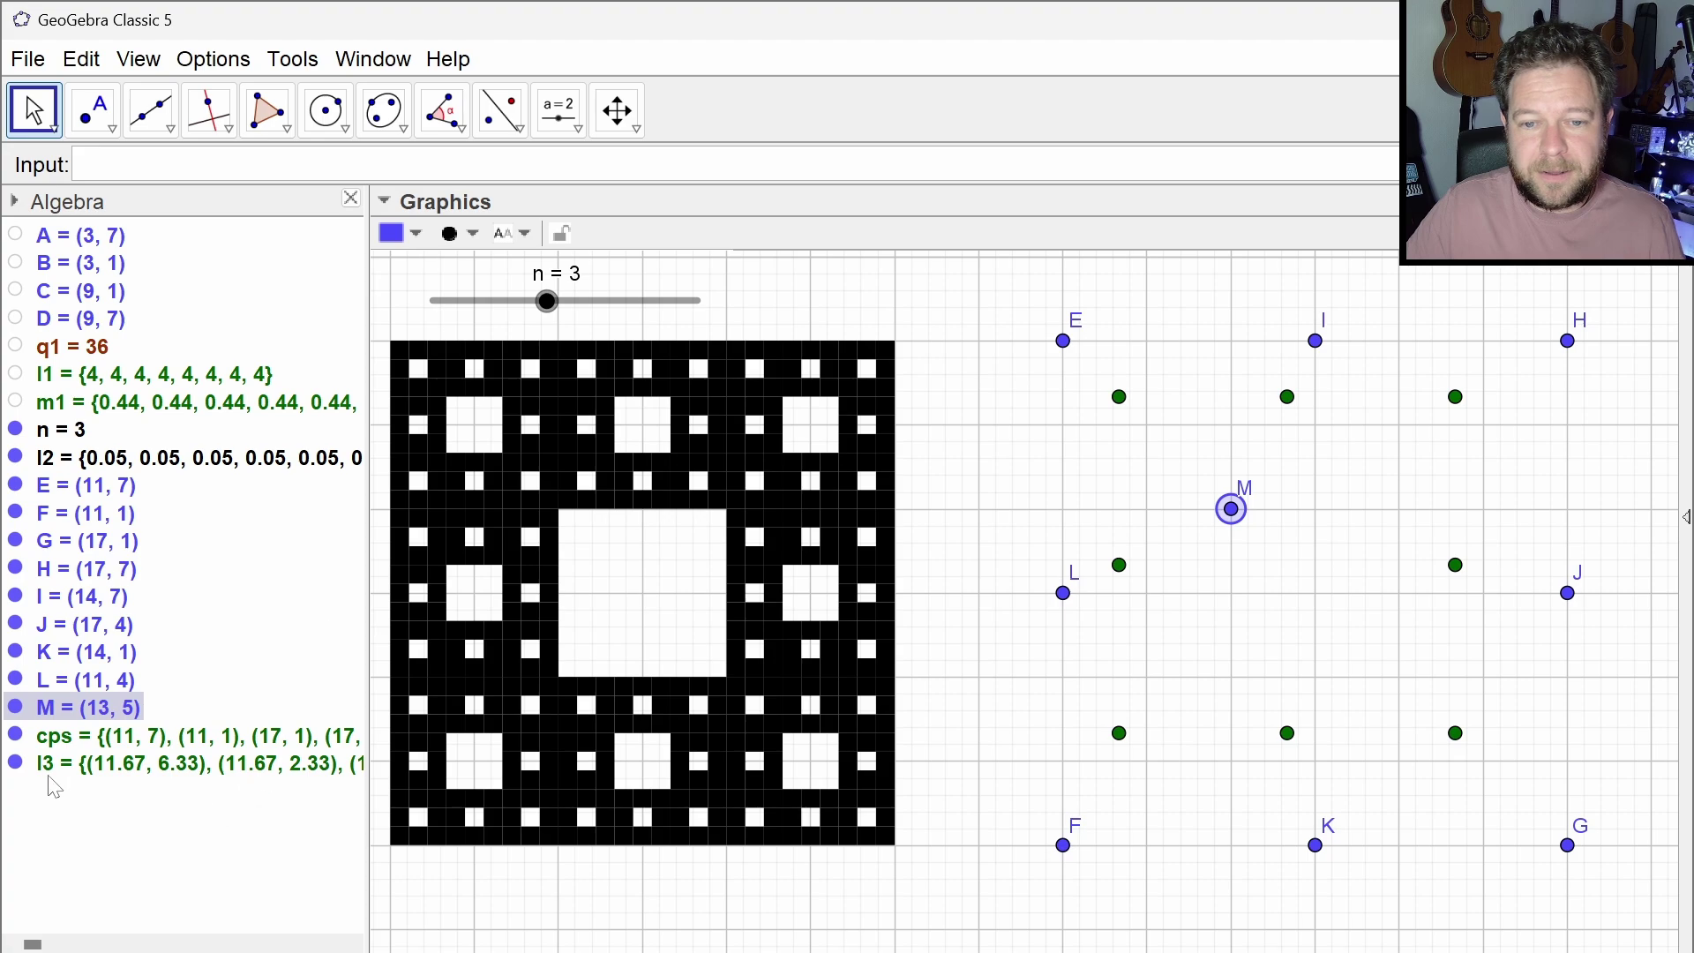
pyautogui.moveTo(24, 771)
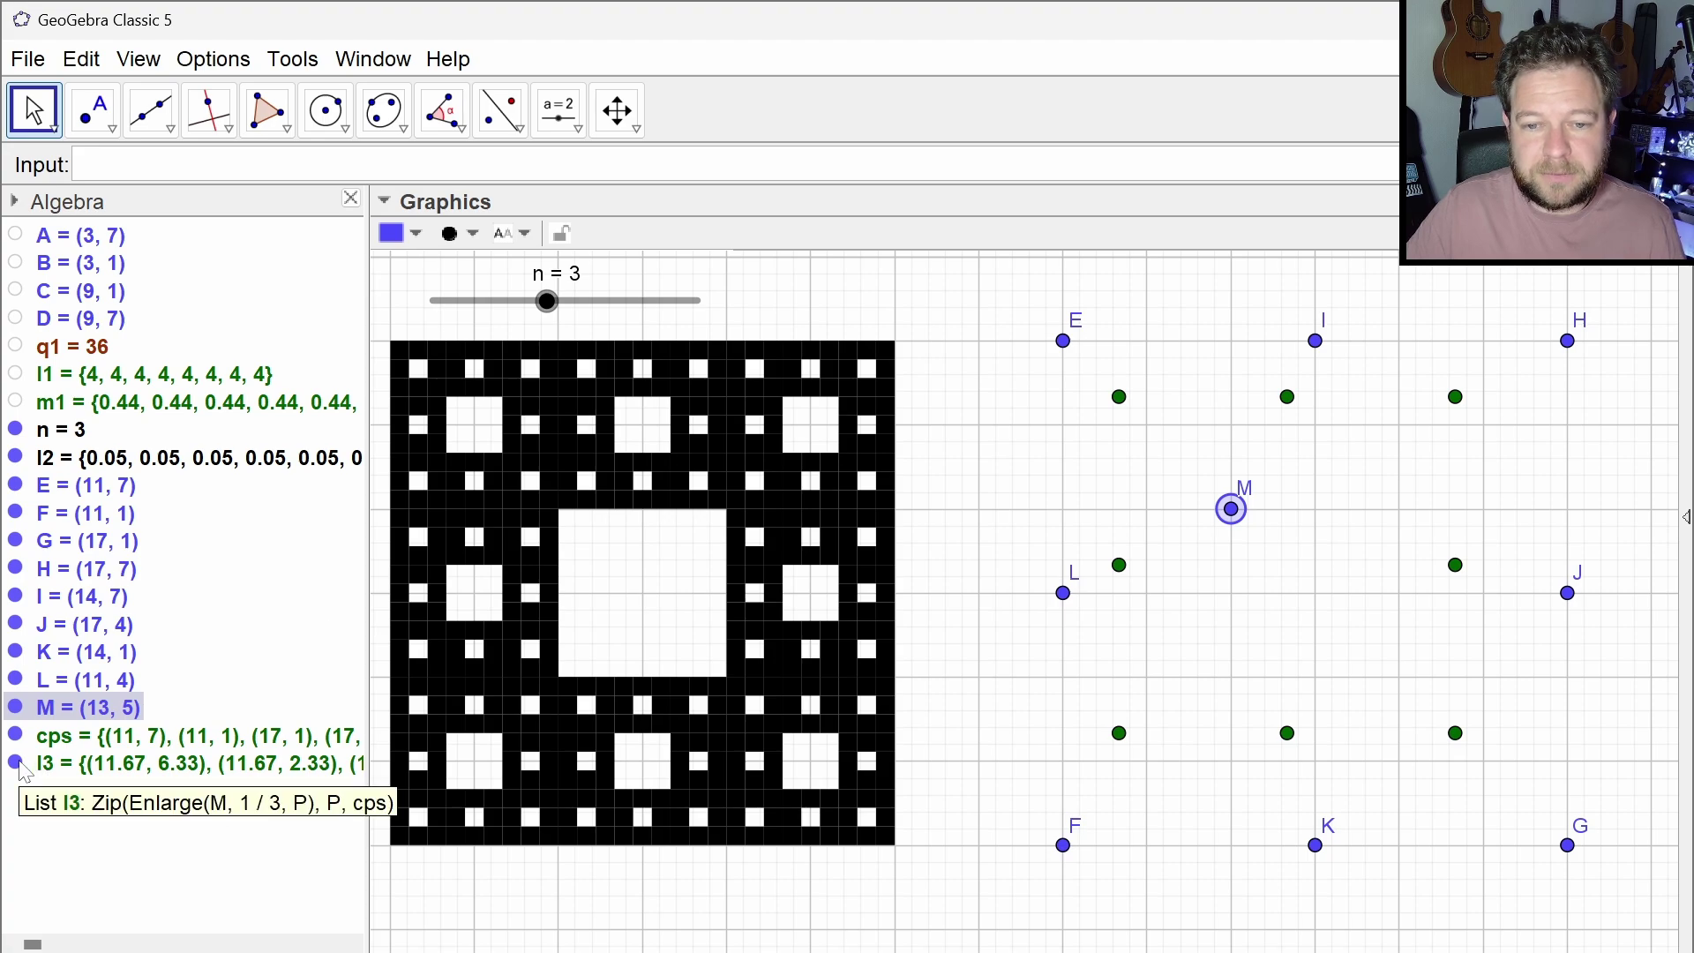
pyautogui.click(208, 166)
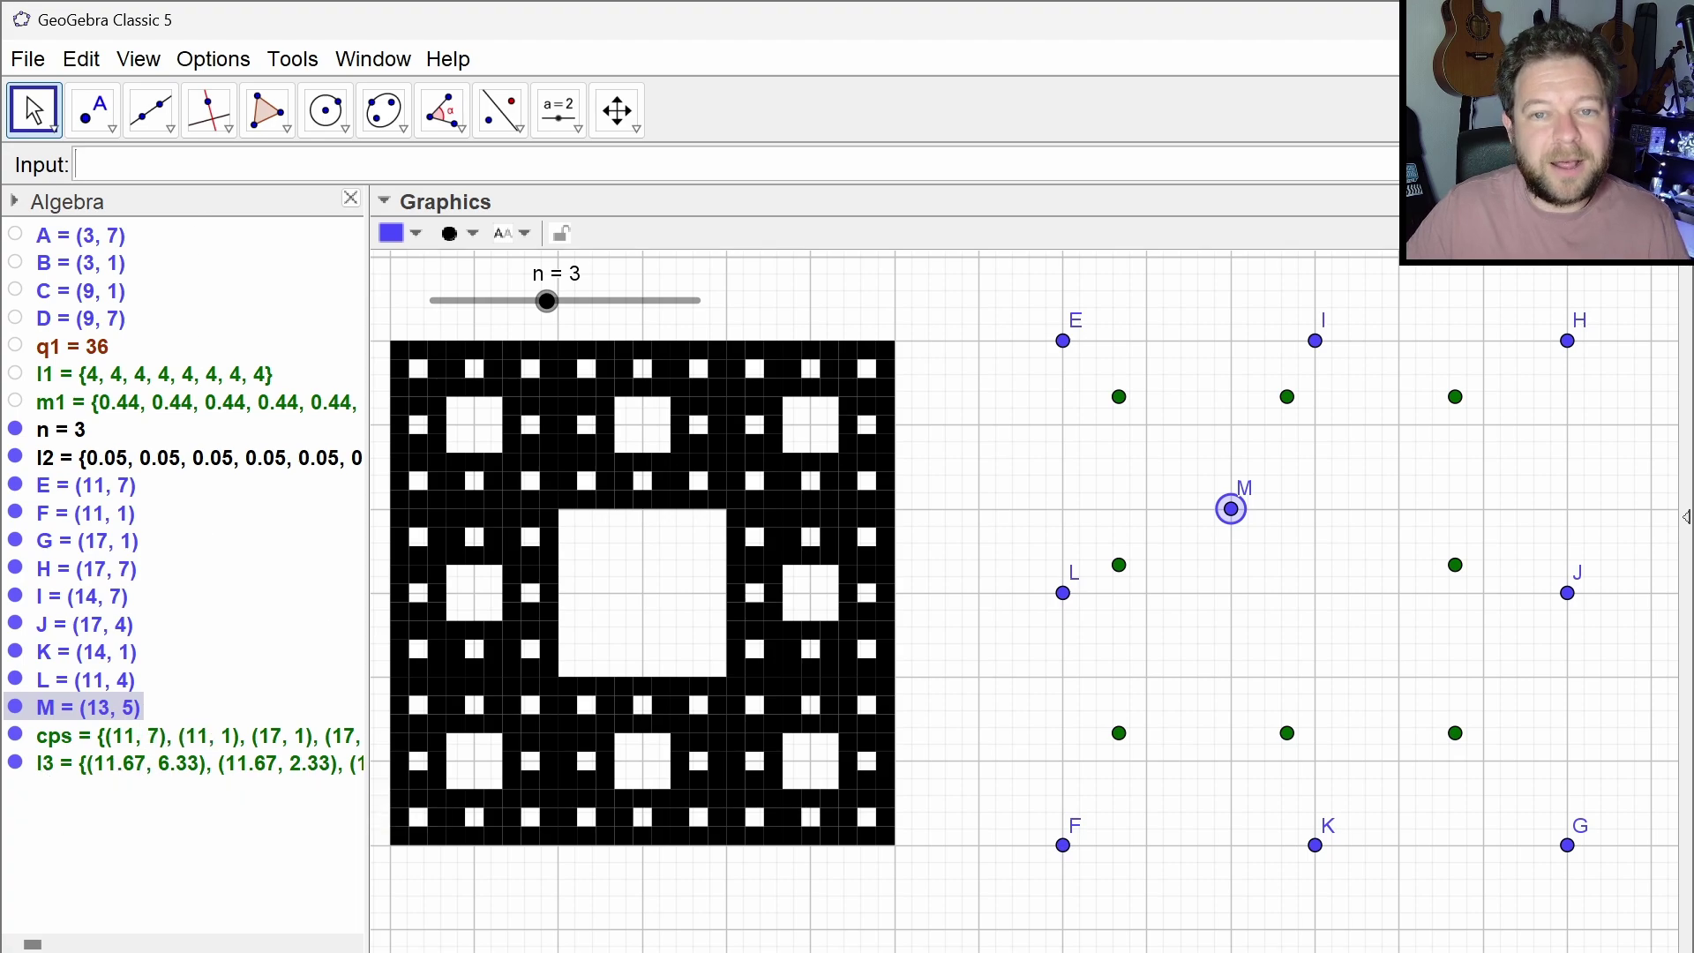
pyautogui.write('zip')
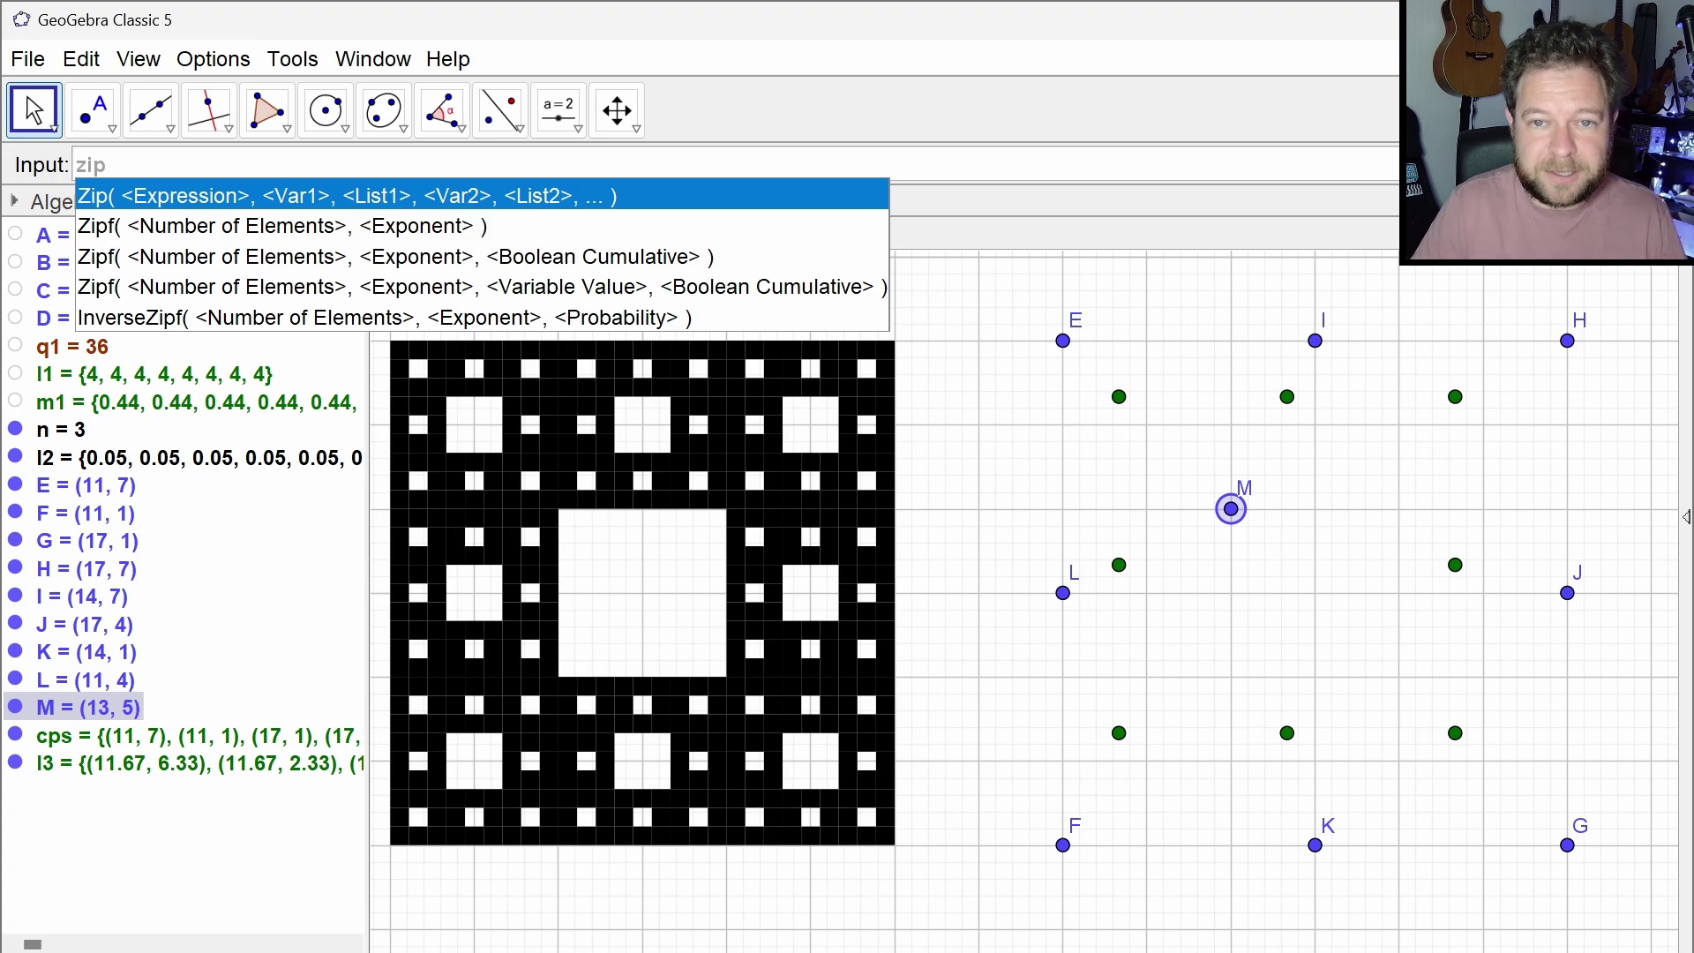
pyautogui.press('Return')
pyautogui.press('Escape')
# Copy the definition of list l3 and use it as the first argument of a new Zip command
pyautogui.doubleClick(227, 768)
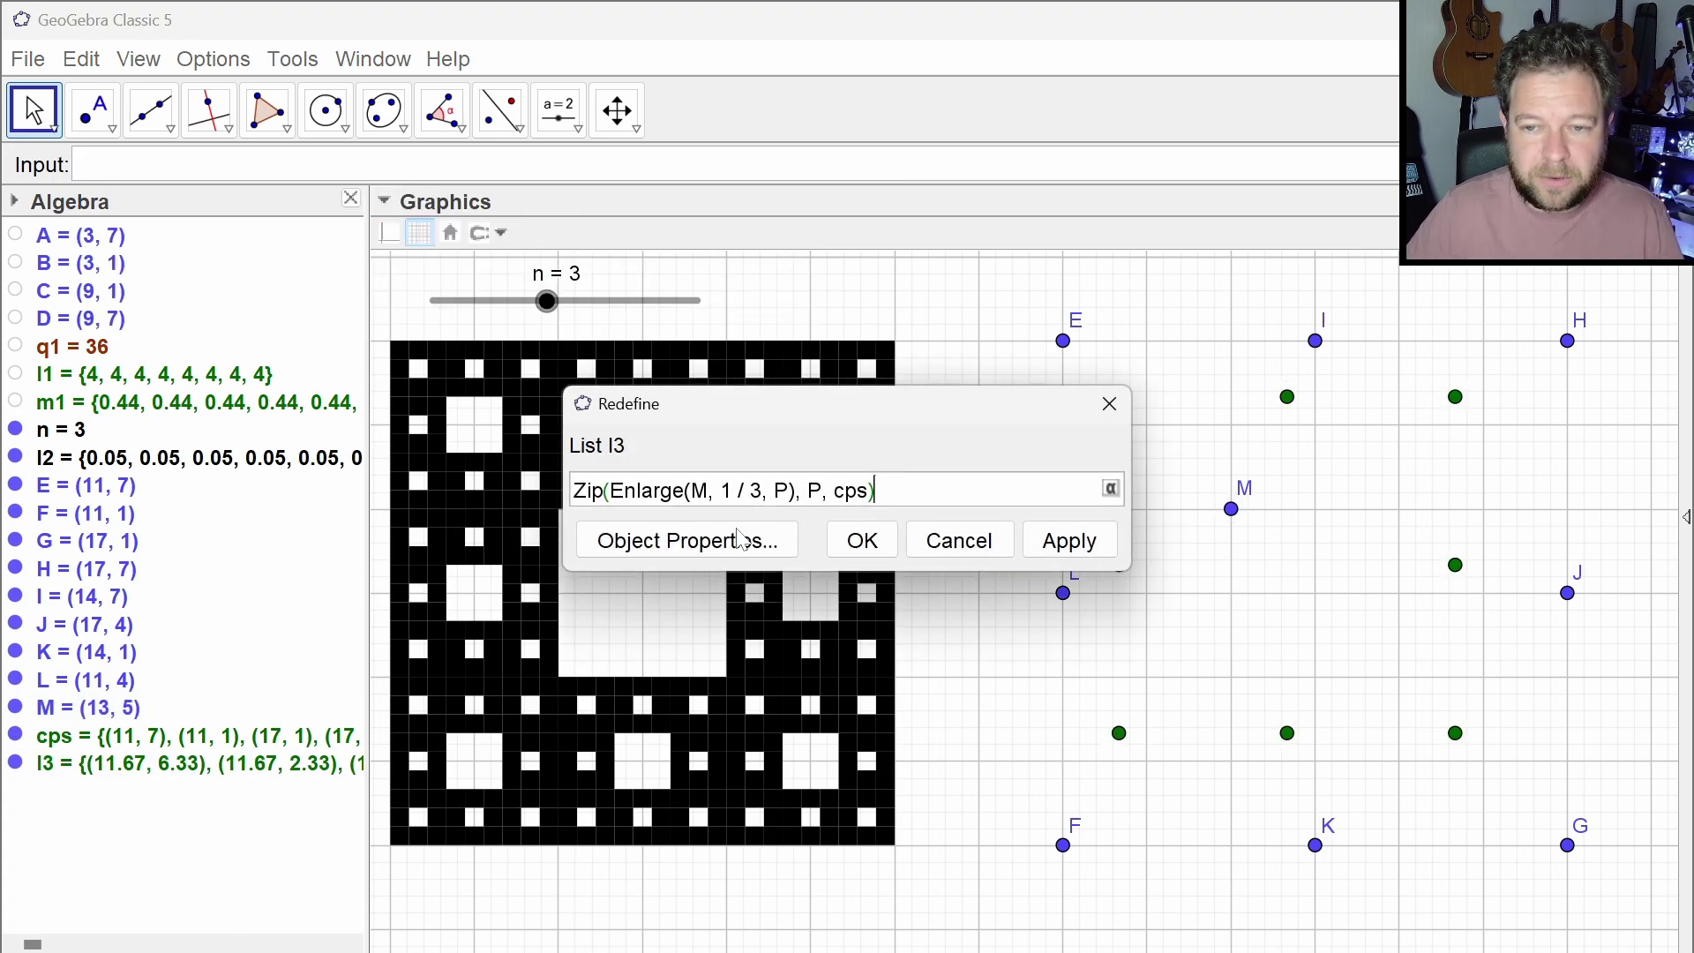
pyautogui.hotkey('ctrl', 'a')
pyautogui.hotkey('ctrl', 'c')
pyautogui.press('Return')
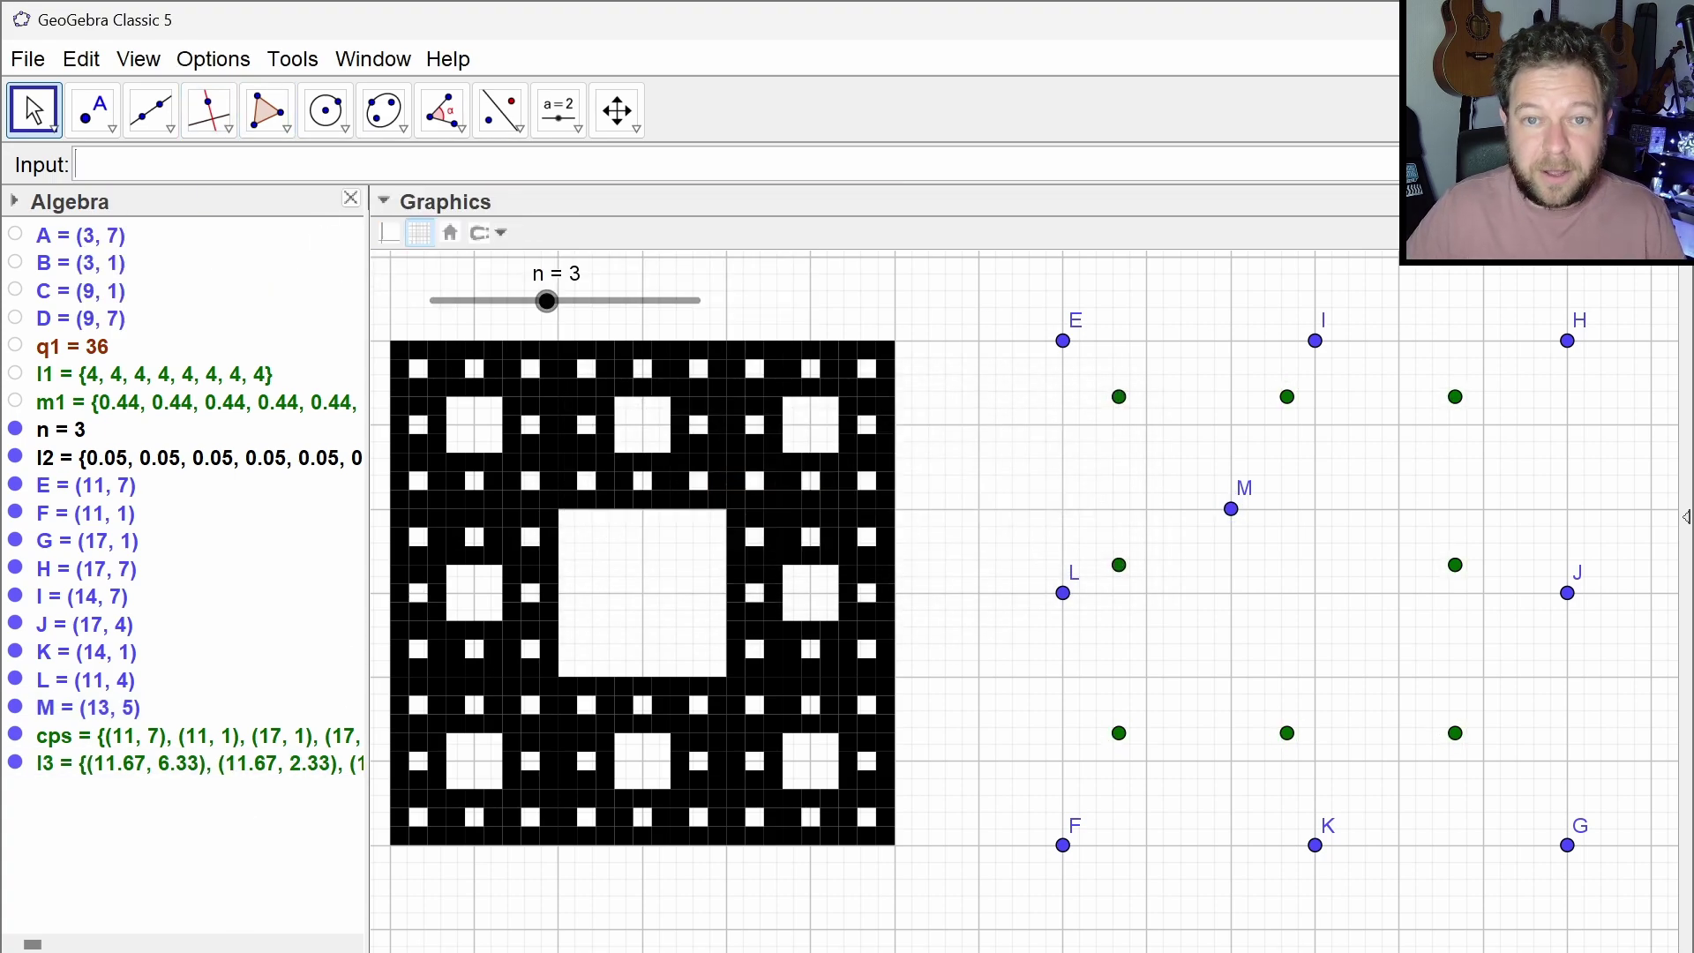
pyautogui.write('zip(')
pyautogui.hotkey('ctrl', 'v')
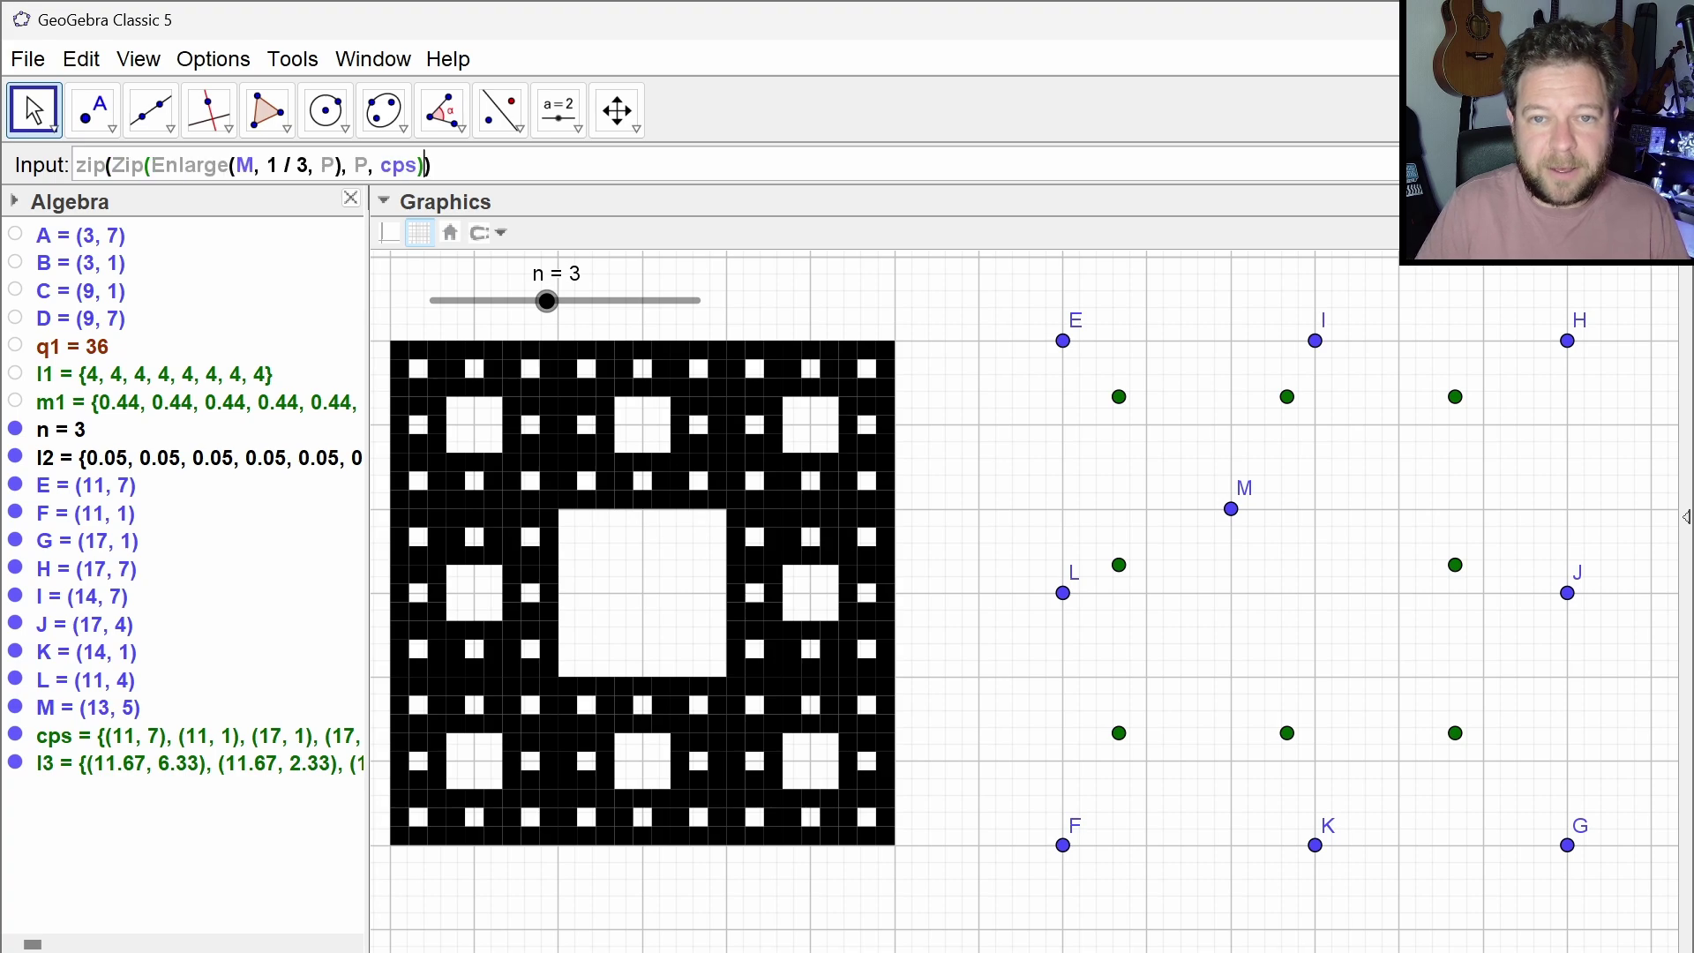
pyautogui.write(',')
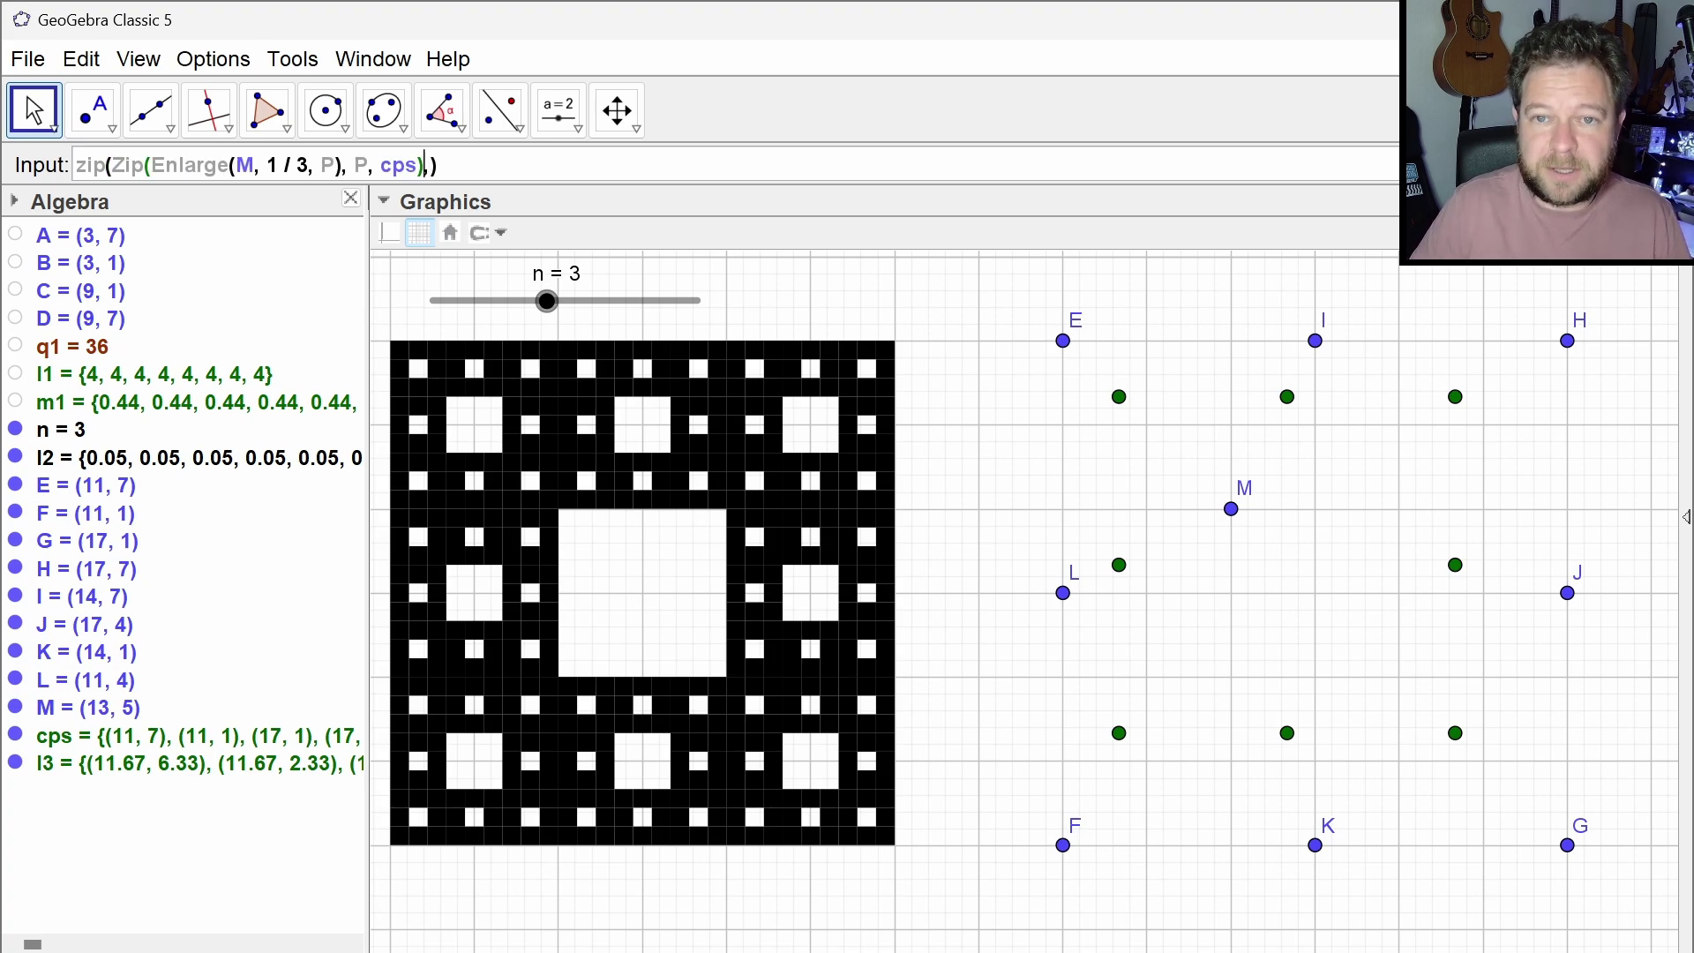
# In the nested Zip expression, replace M with variable Q and let Q run through list l3
pyautogui.click(235, 165)
pyautogui.press('Delete')
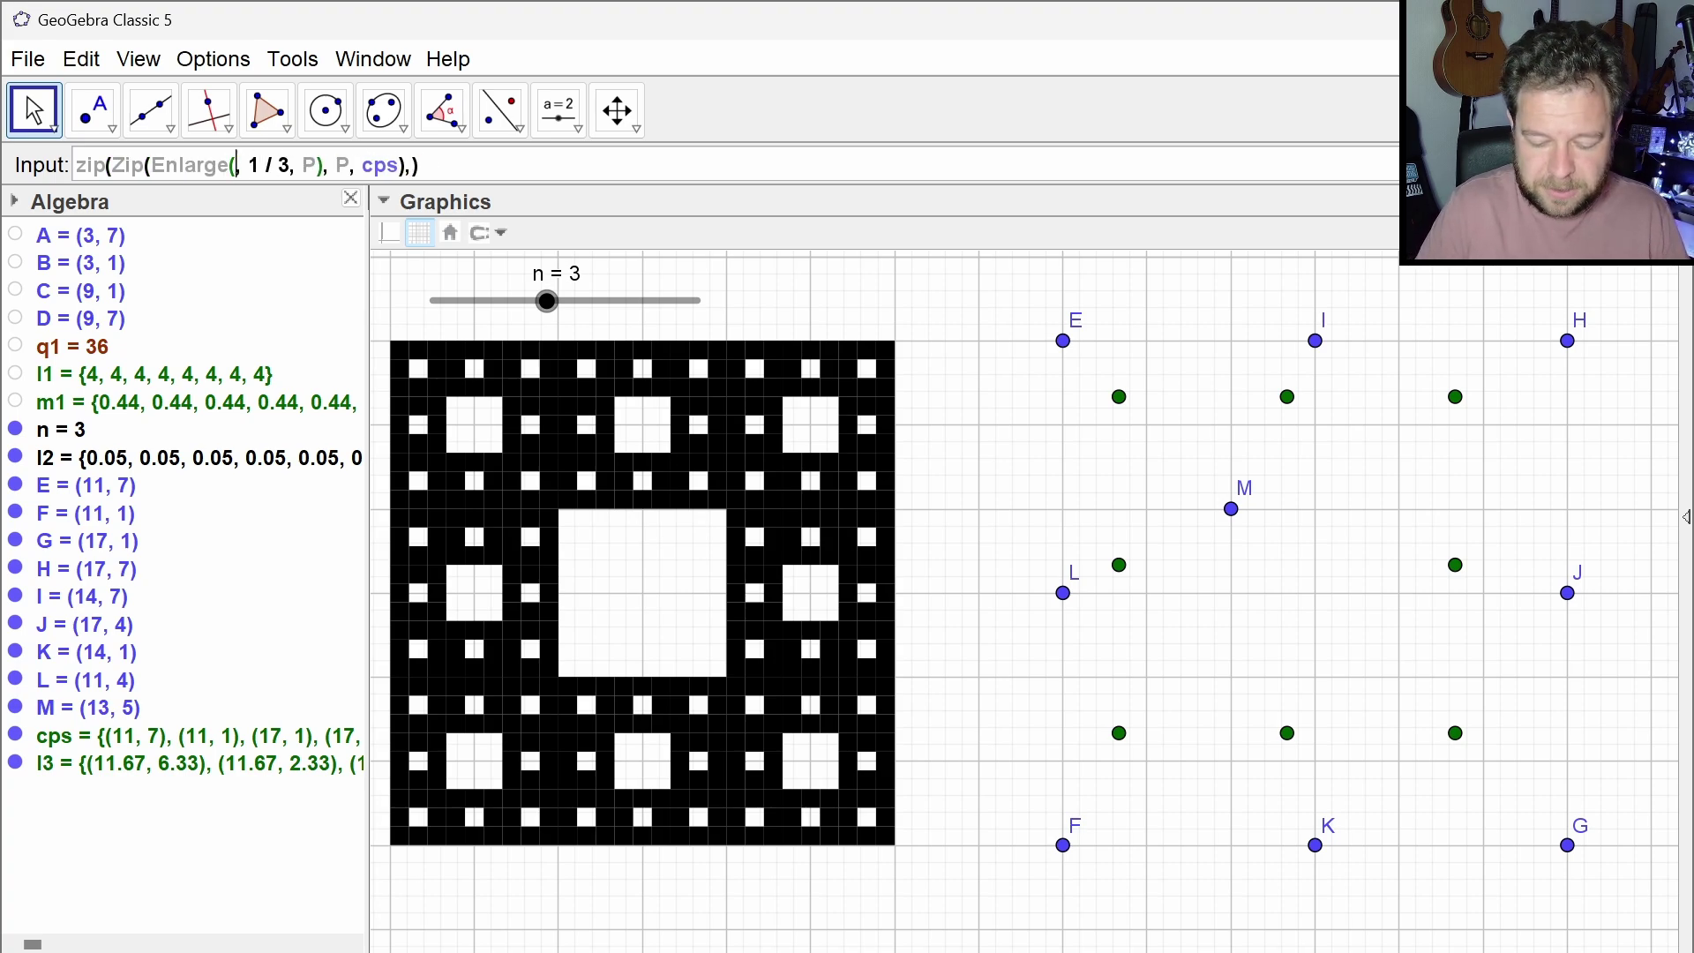
pyautogui.write('Q')
pyautogui.click(431, 165)
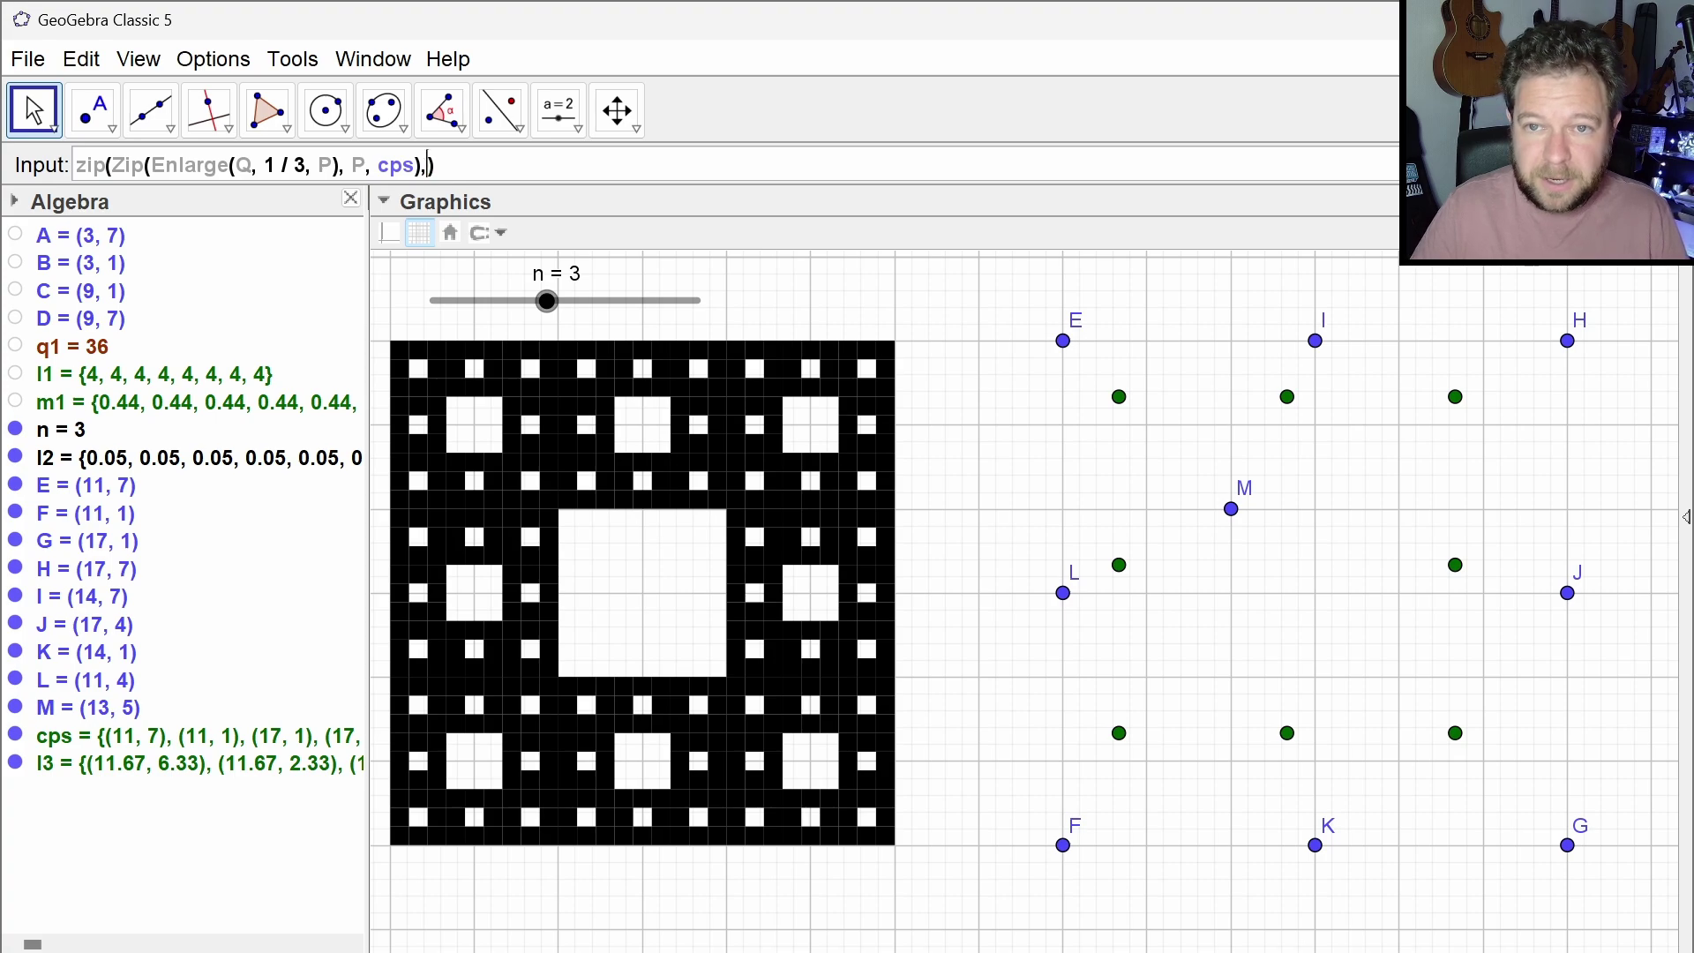
pyautogui.write('Q,')
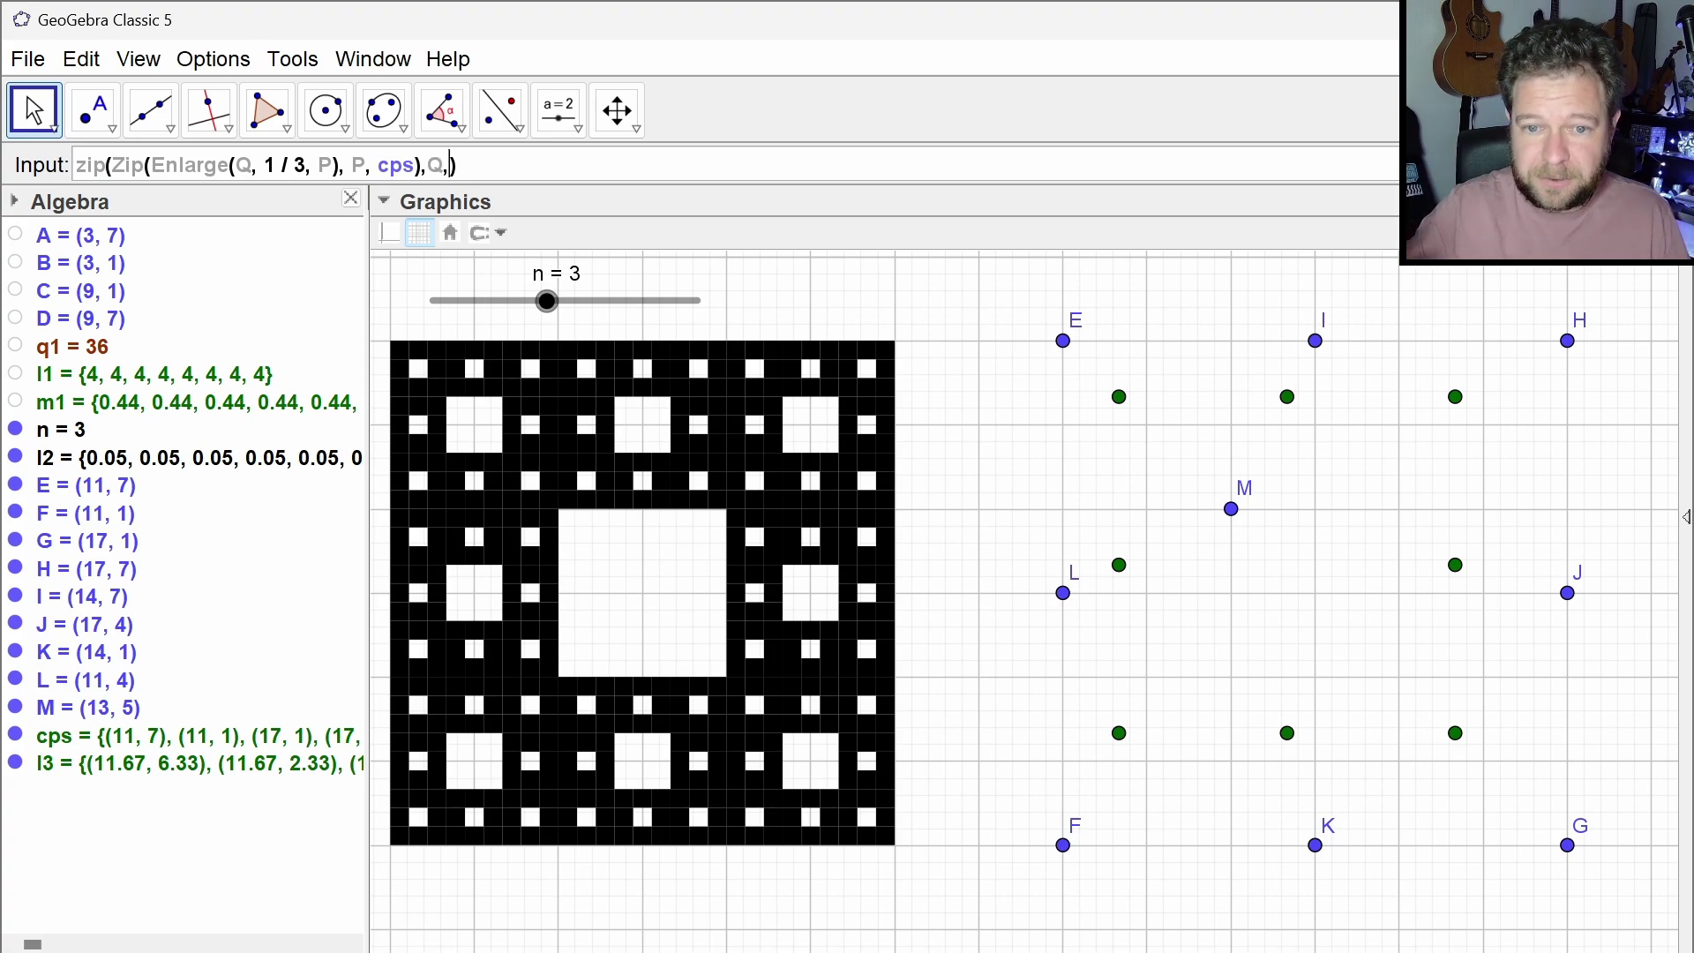
pyautogui.write('l3')
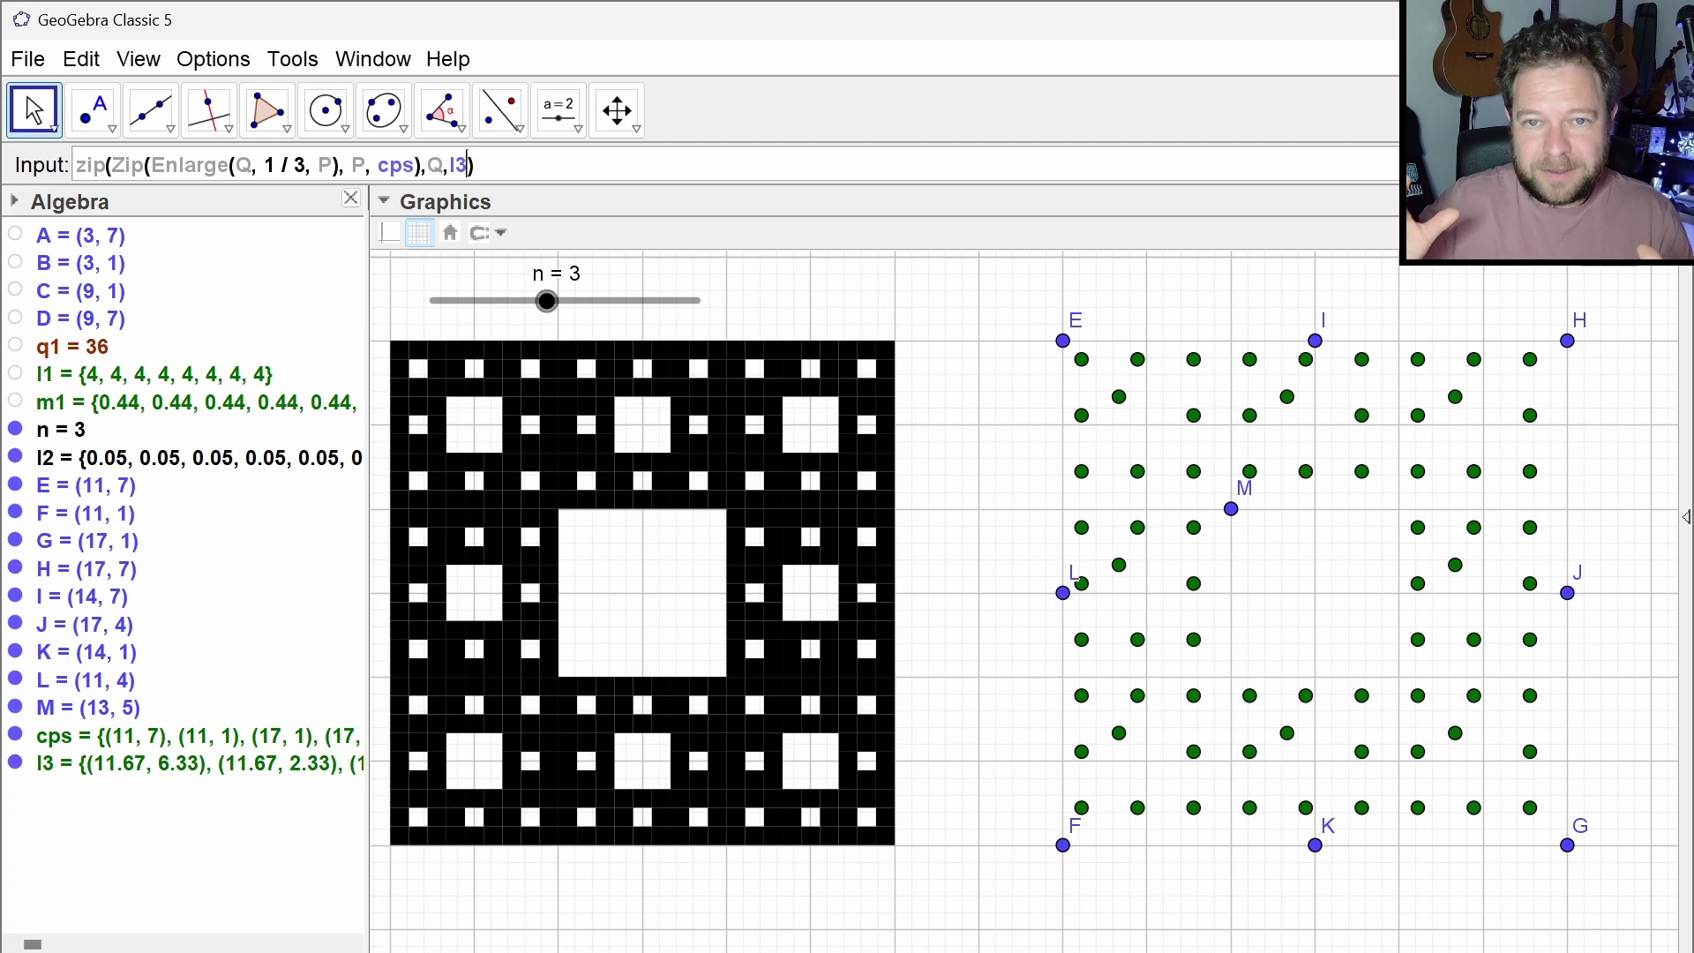
# Wrap the nested Zip expression in Flatten and create the flattened point list
pyautogui.press('Home')
pyautogui.write('flatten(')
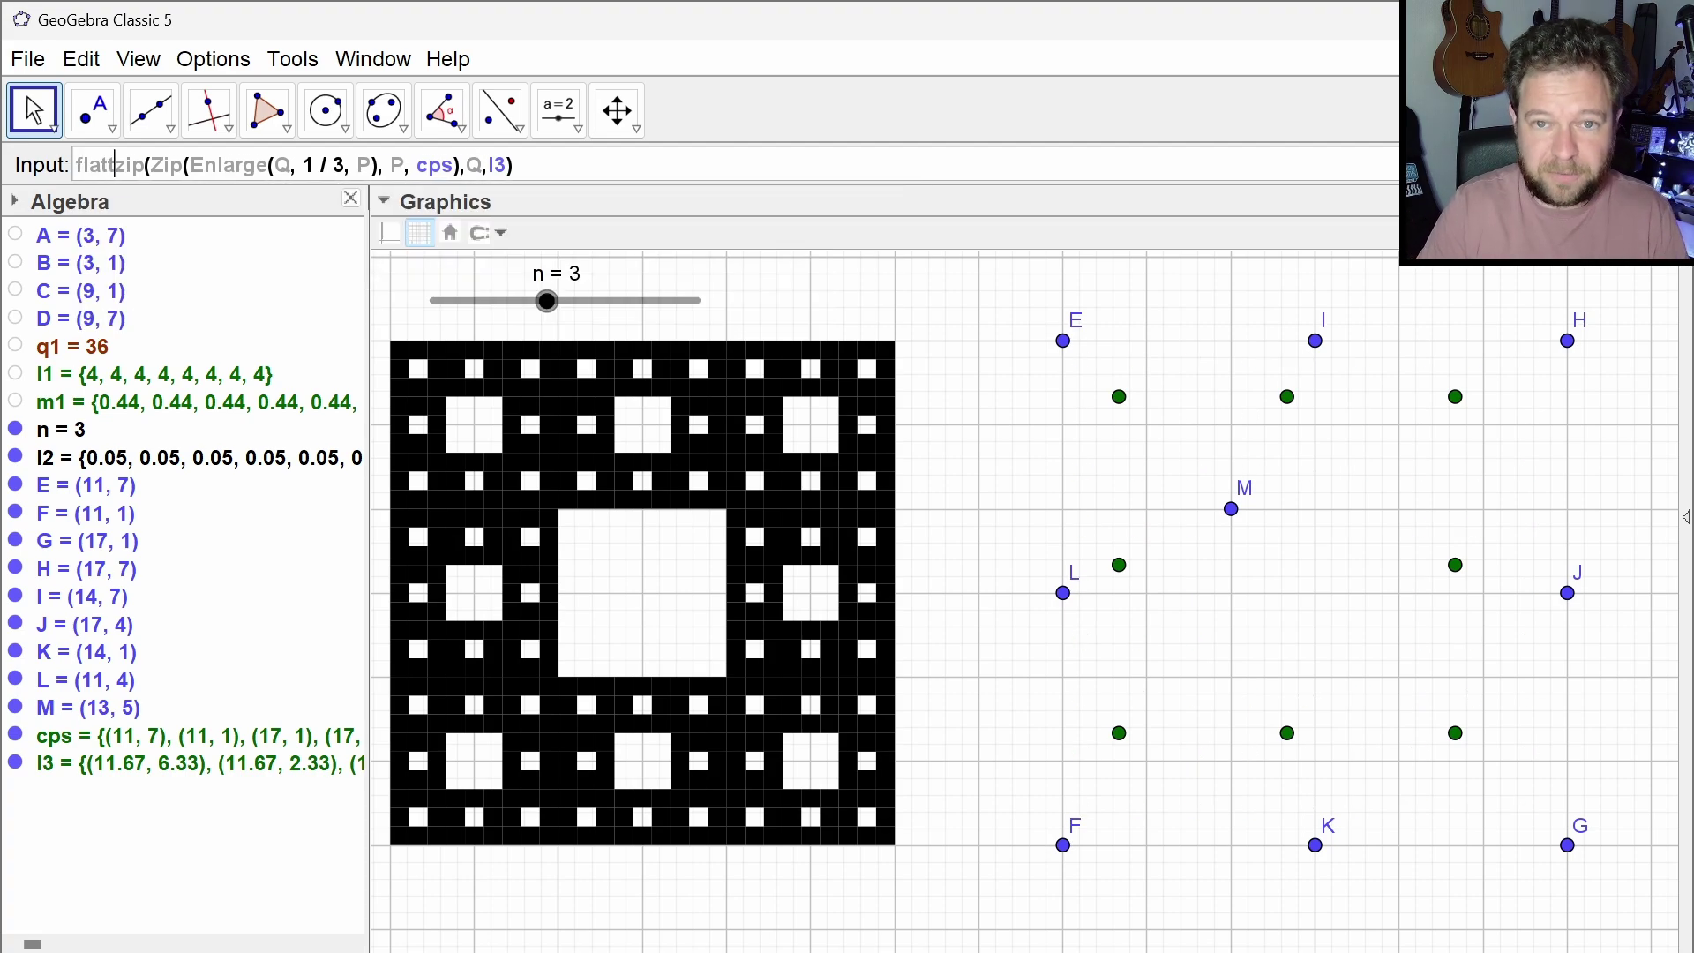
pyautogui.press('End')
pyautogui.write(')')
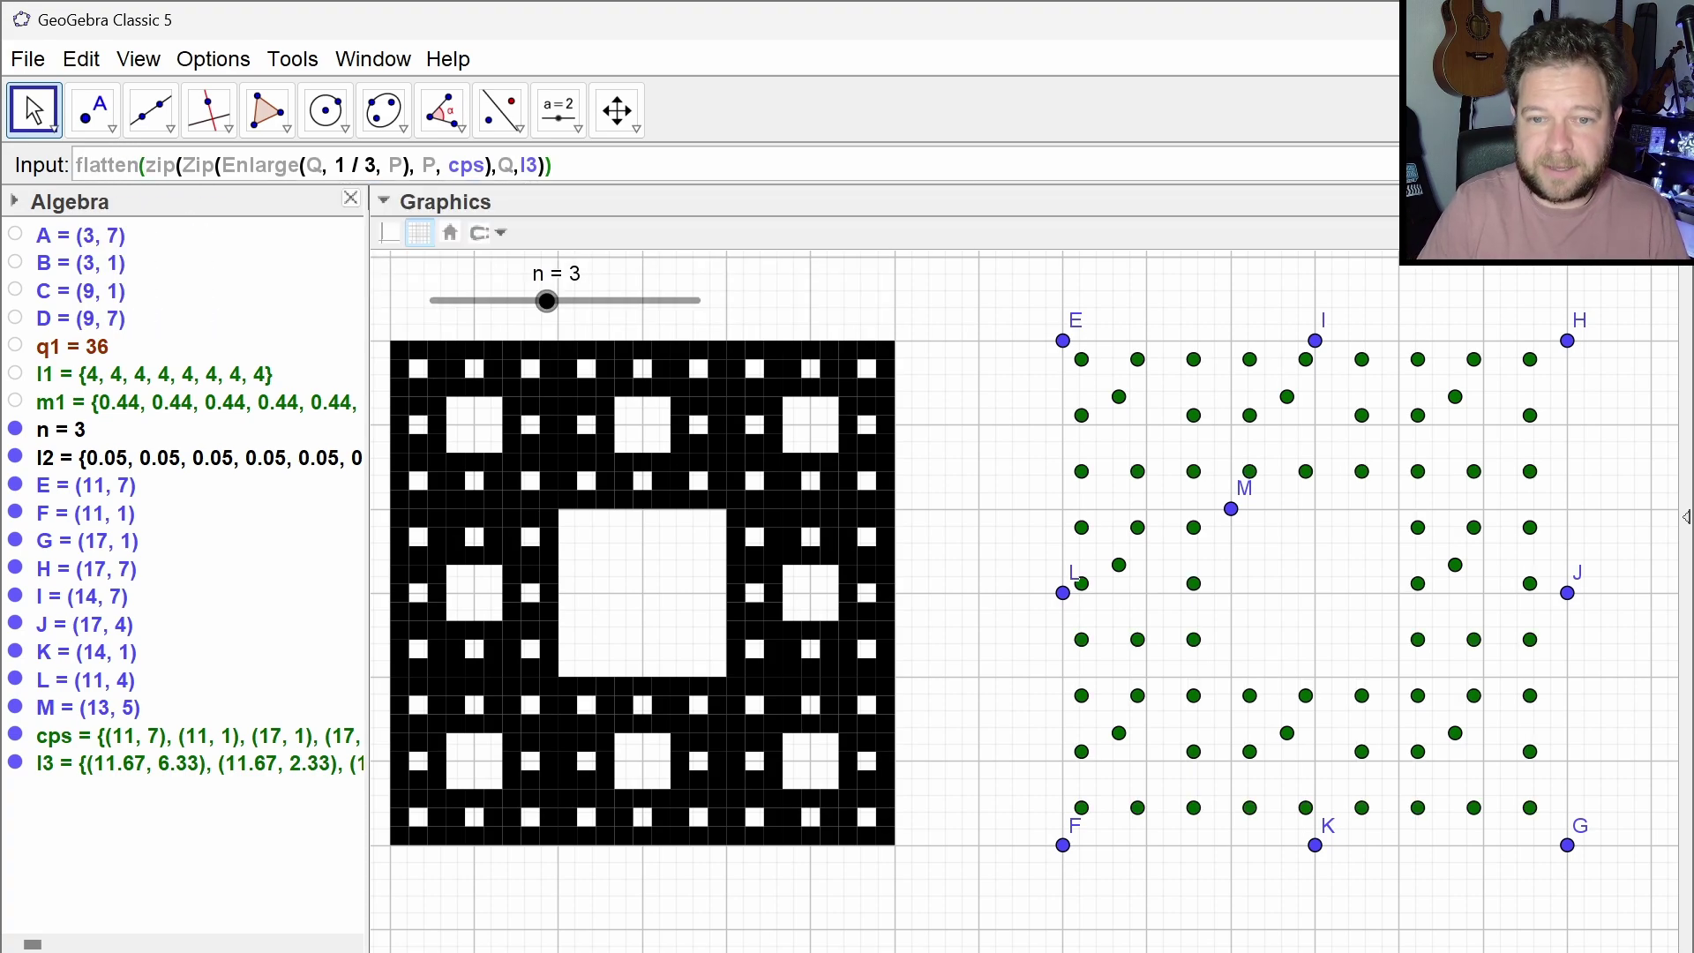
pyautogui.press('Return')
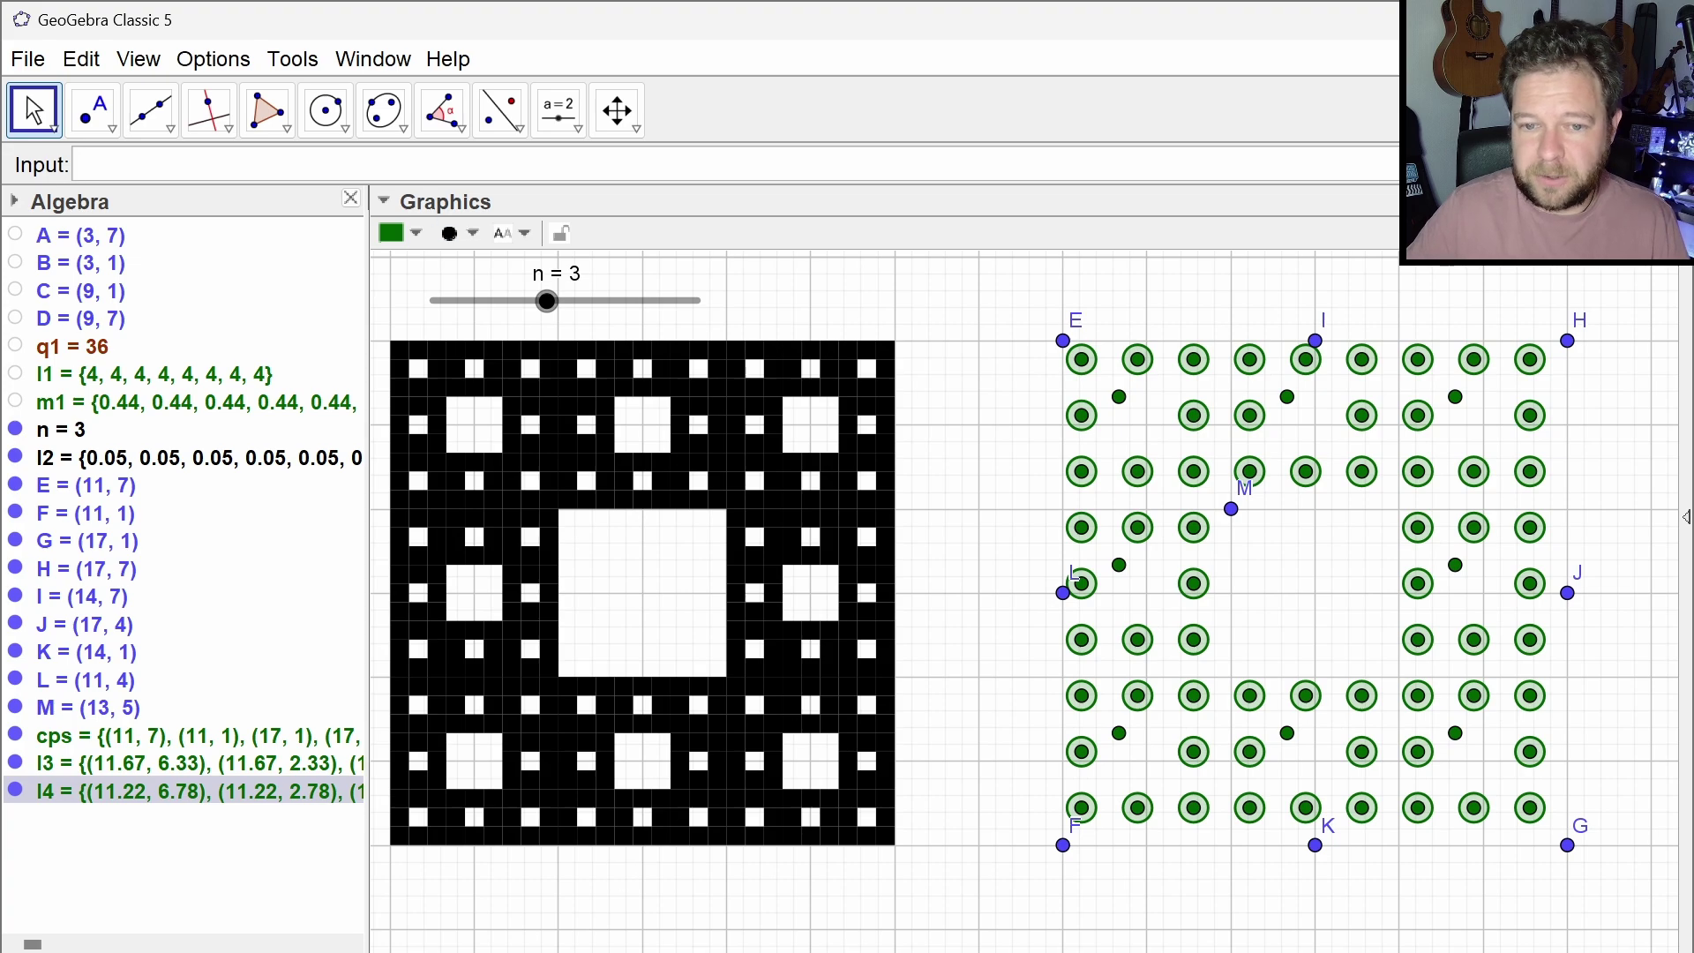
# Copy the Flatten definition of list l4, and hide lists l3 and l4
pyautogui.click(291, 840)
pyautogui.click(177, 798)
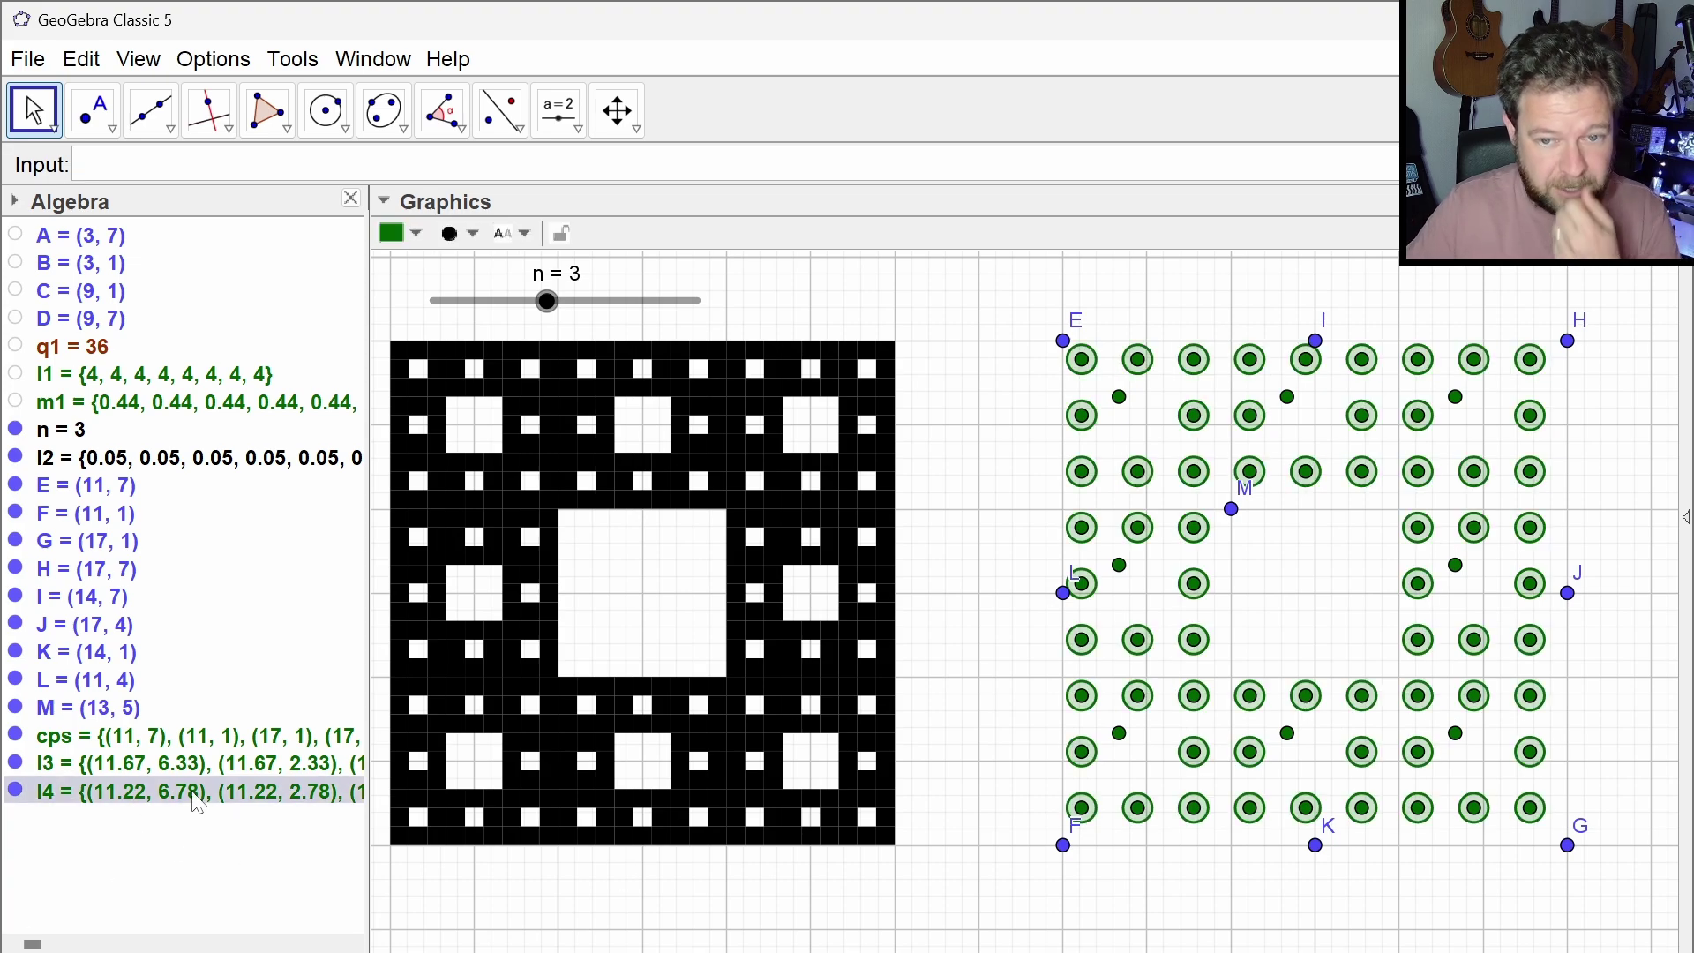
pyautogui.doubleClick(637, 814)
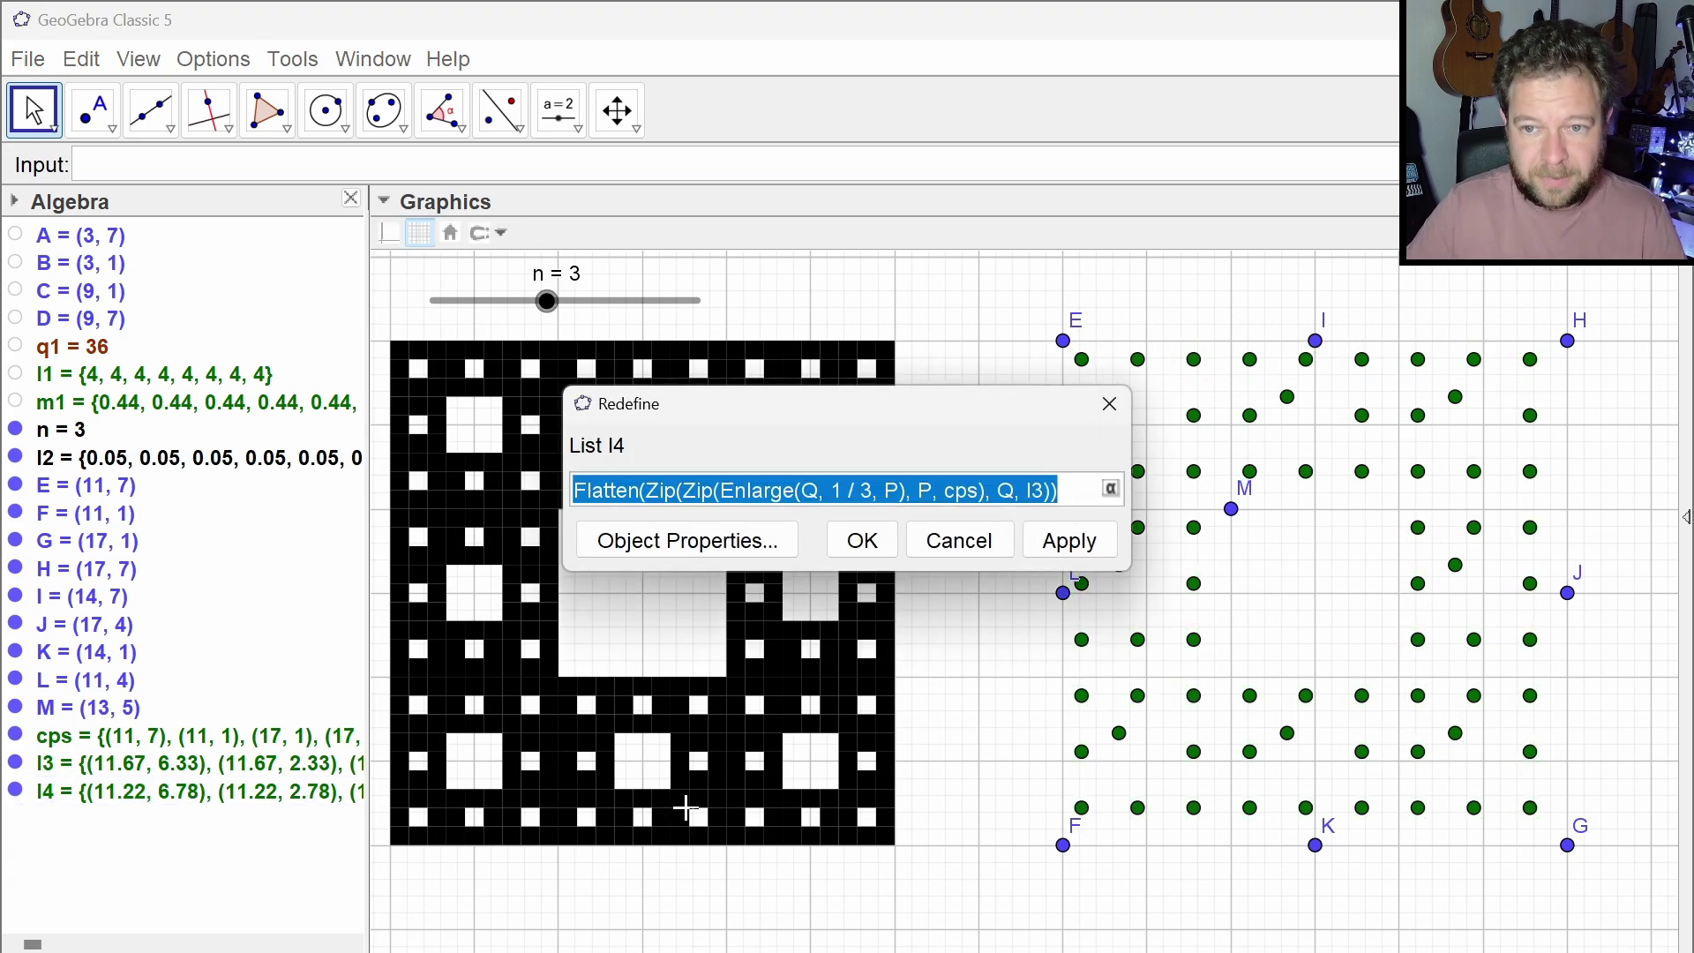
pyautogui.press('Return')
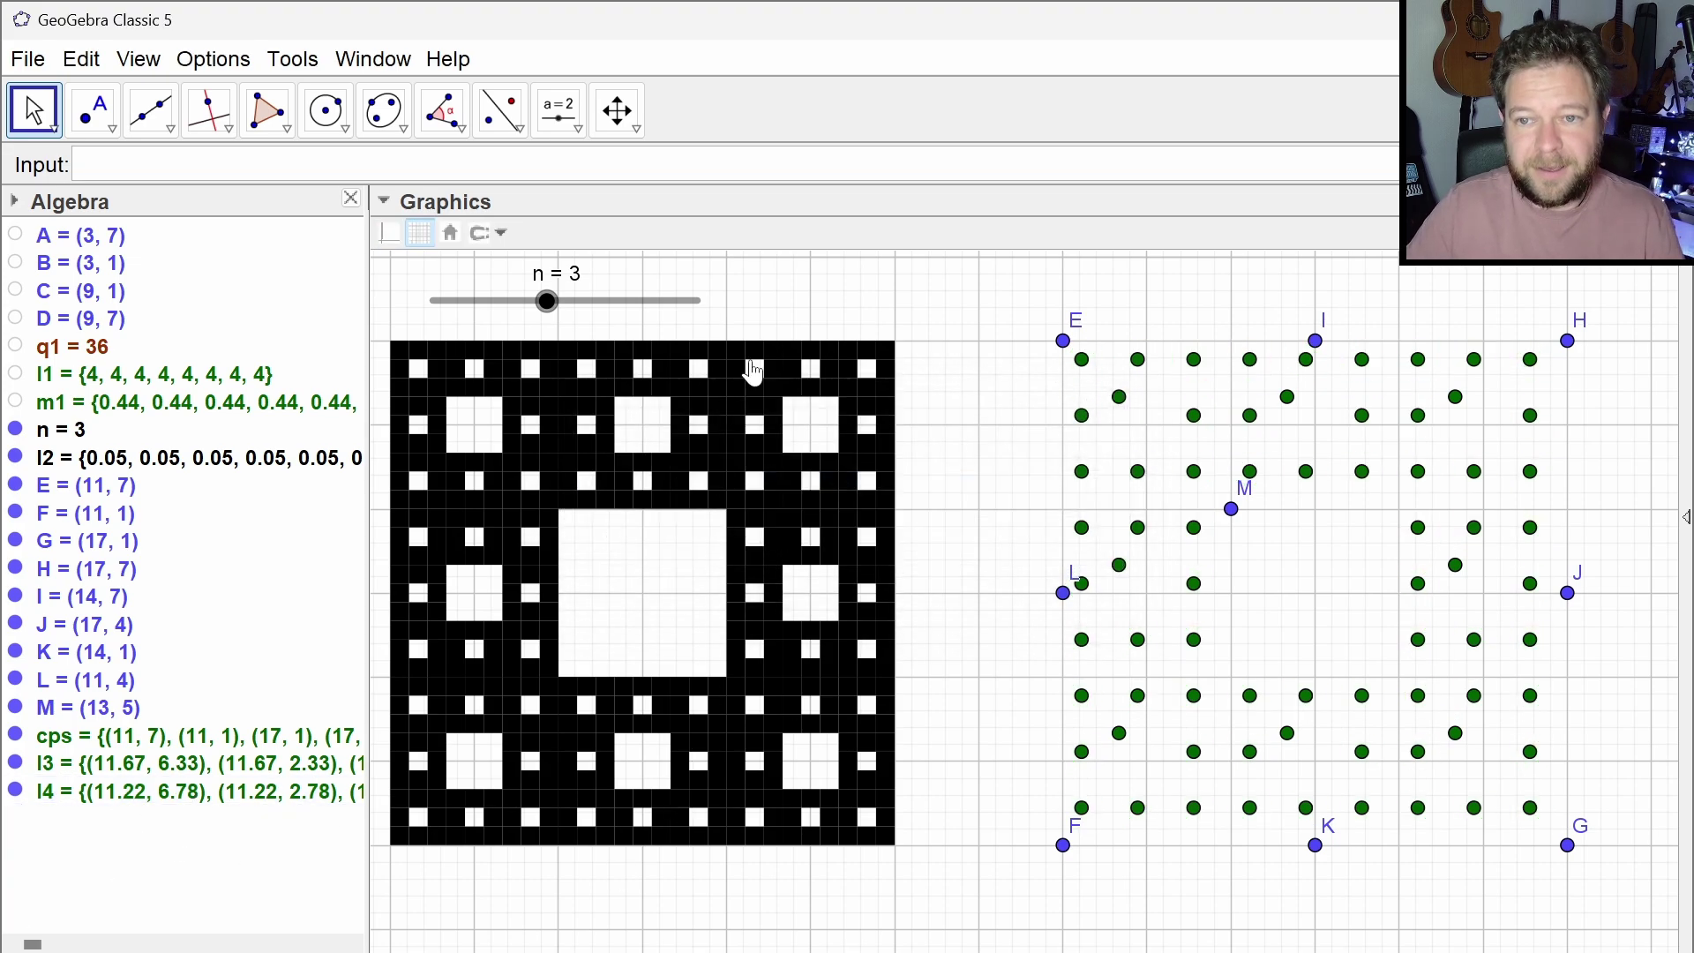
pyautogui.click(15, 763)
pyautogui.click(15, 790)
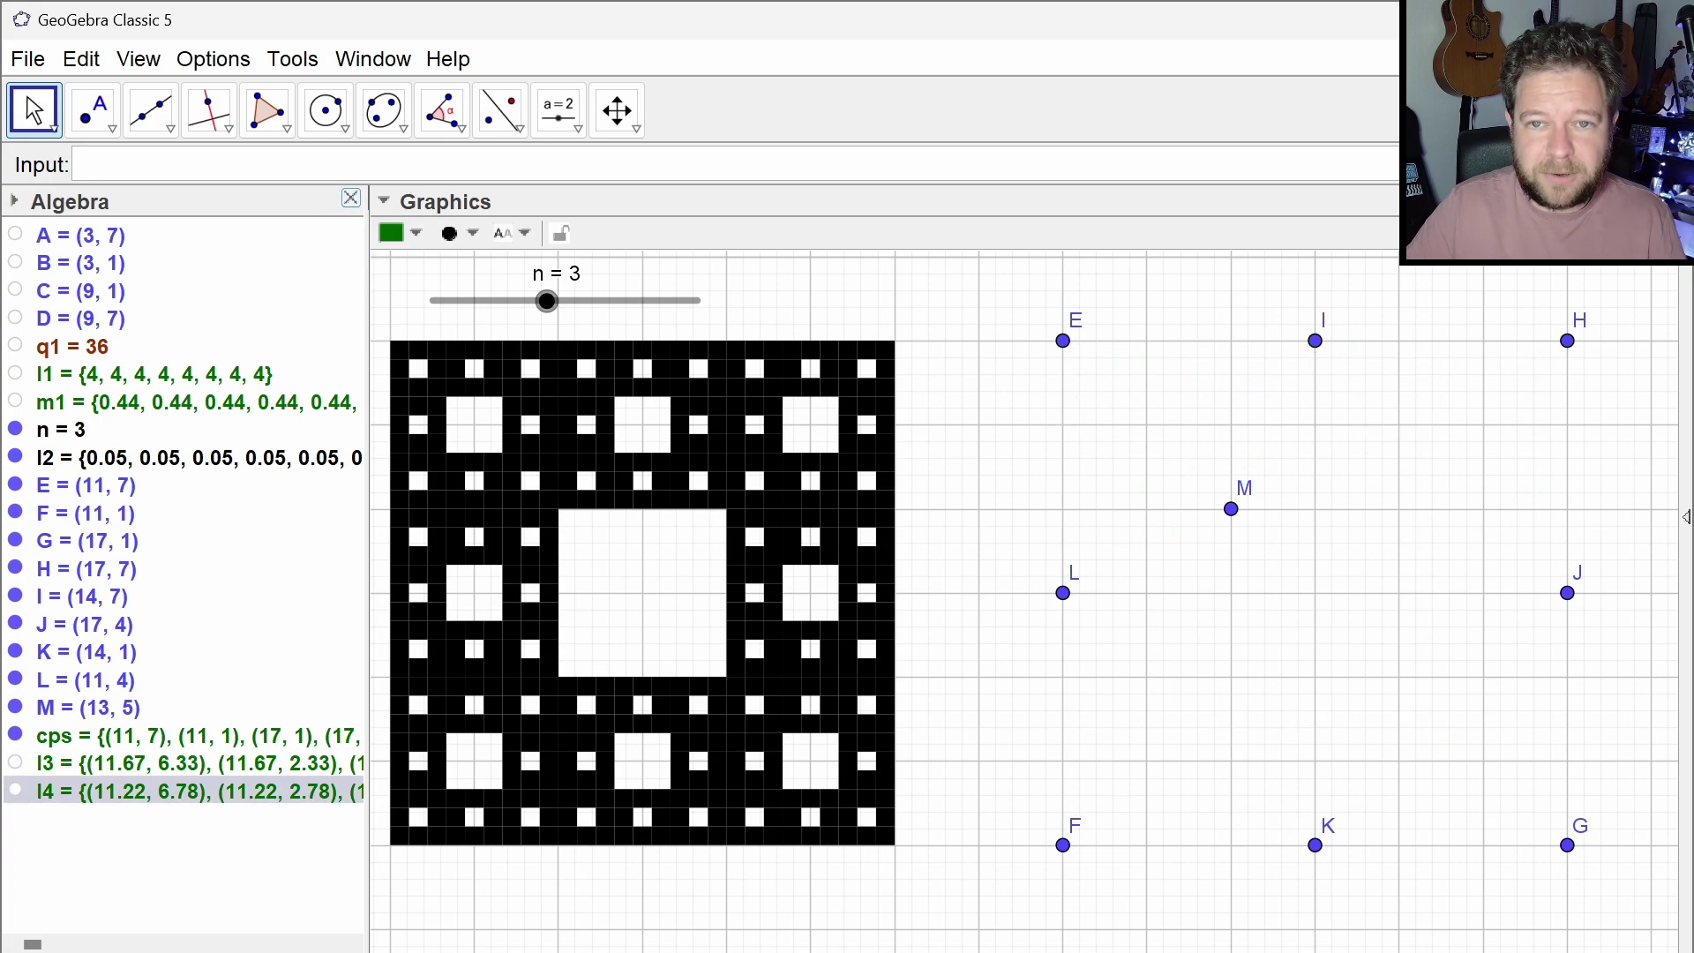
# Begin an Iteration command of the expression, variables, start values and count form, with the copied Flatten(Zip(...)) definition as its expression
pyautogui.click(79, 165)
pyautogui.write('iter')
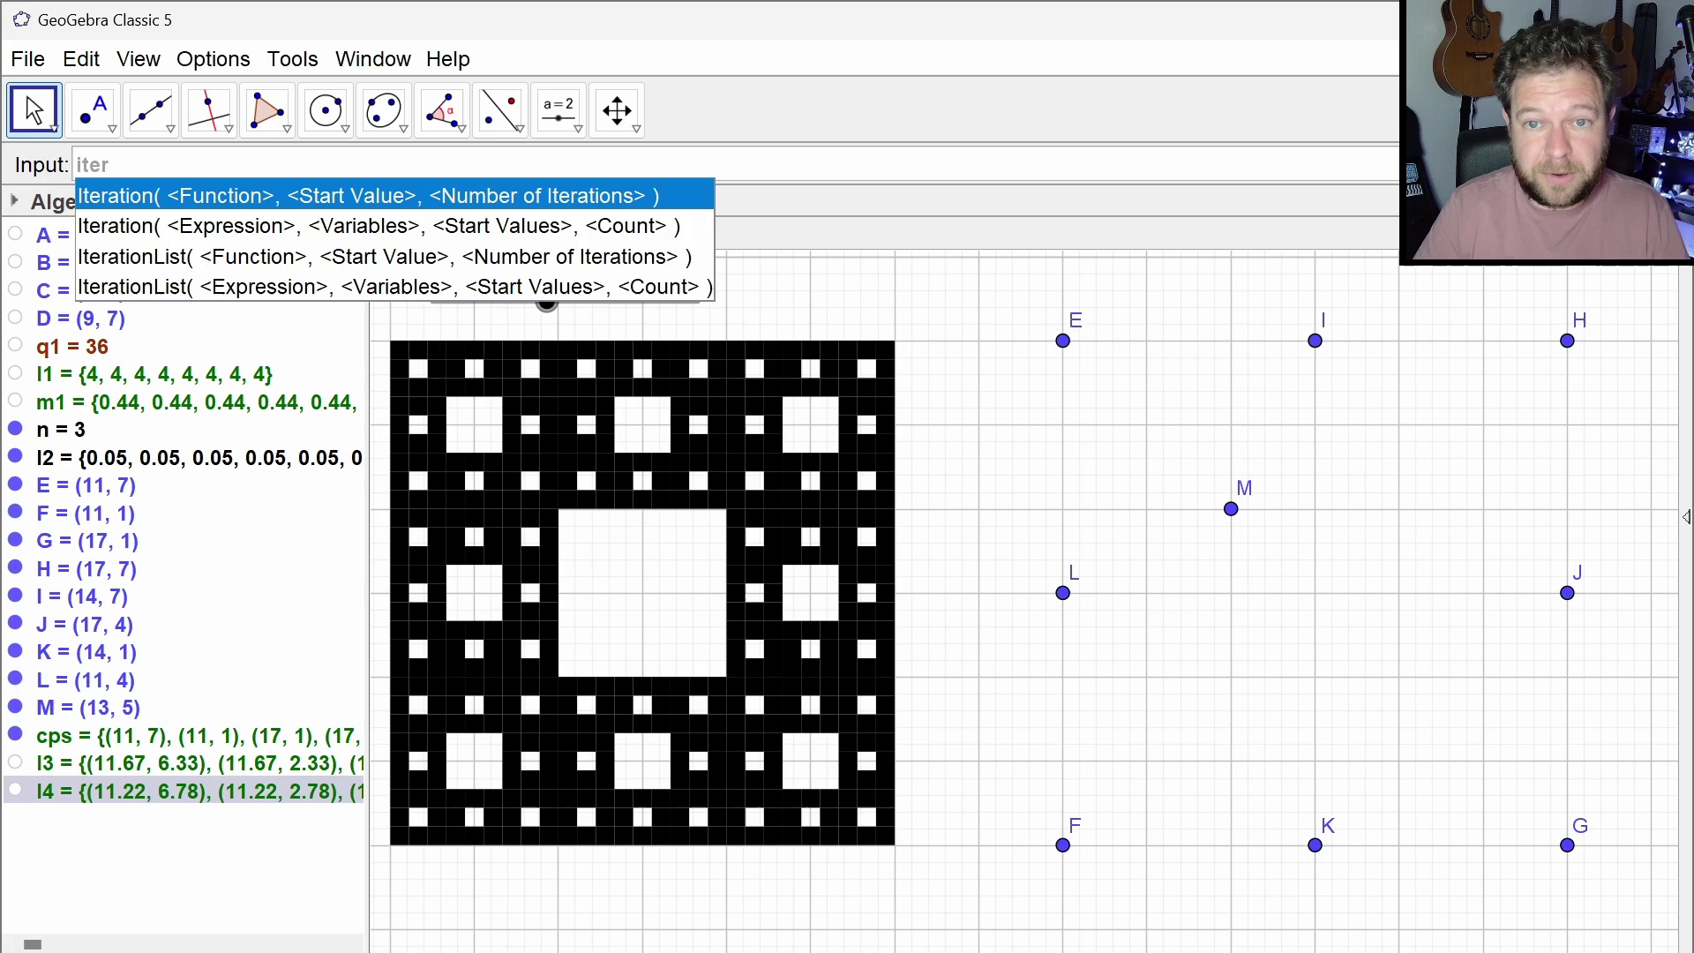
pyautogui.press('Down')
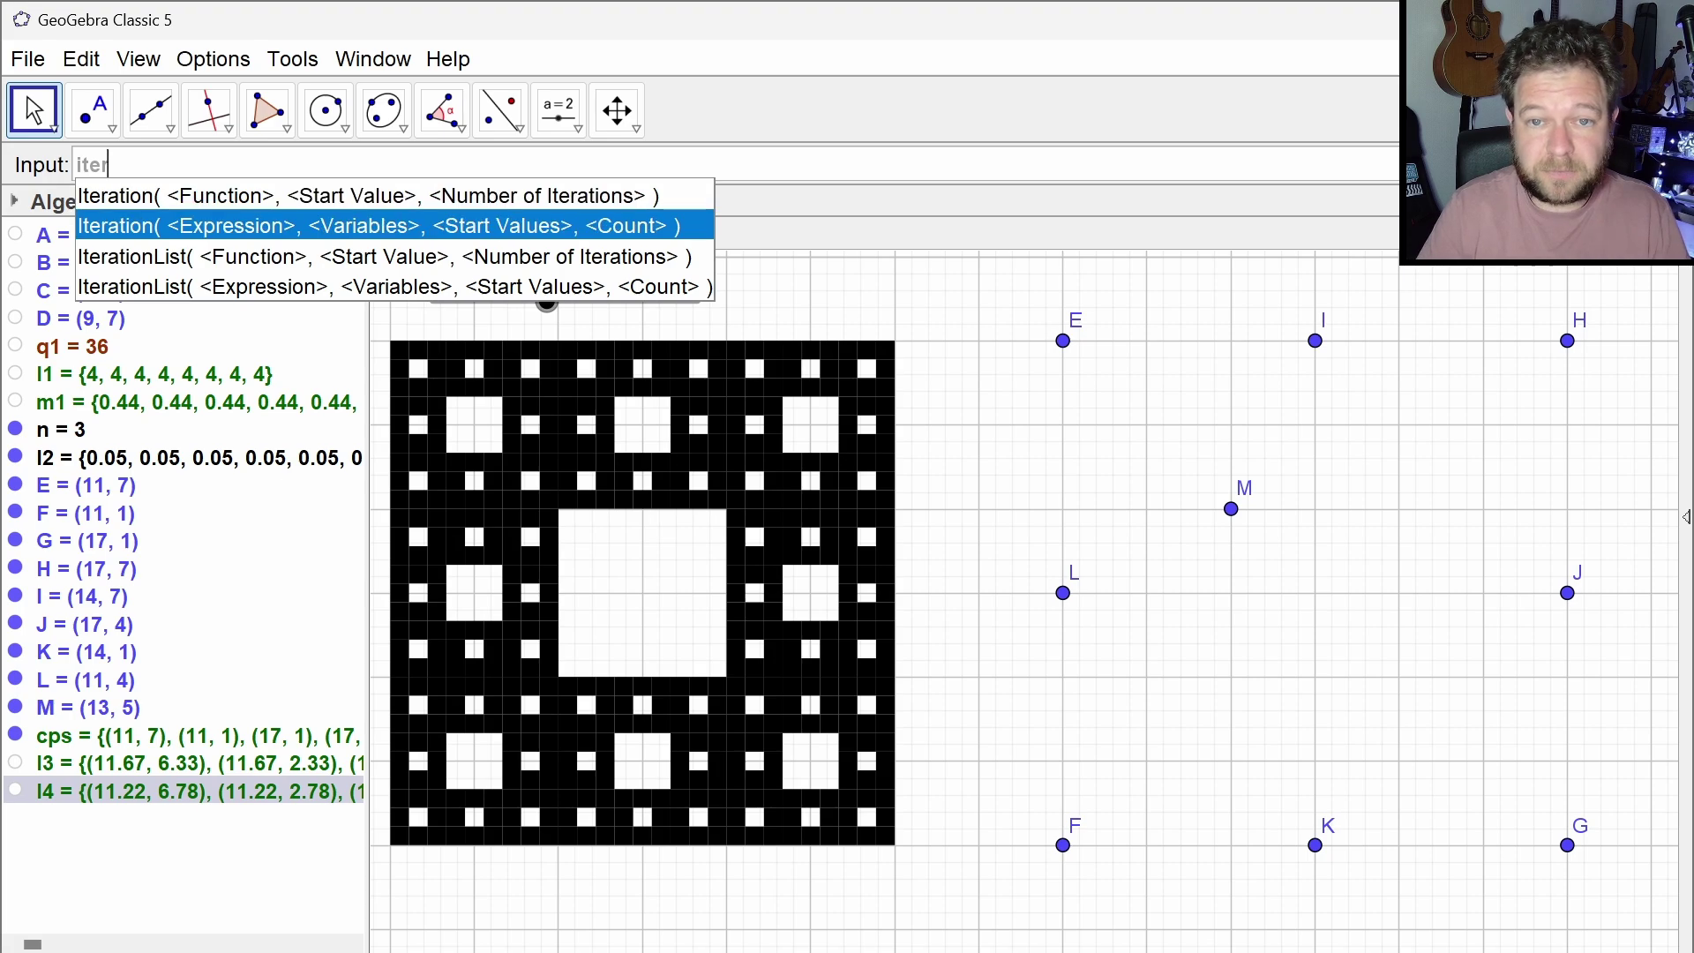
pyautogui.press('Return')
pyautogui.write('Flatten(Zip(Zip(Enlarge(Q, 1 / 3, P), P, cps), Q, l3))')
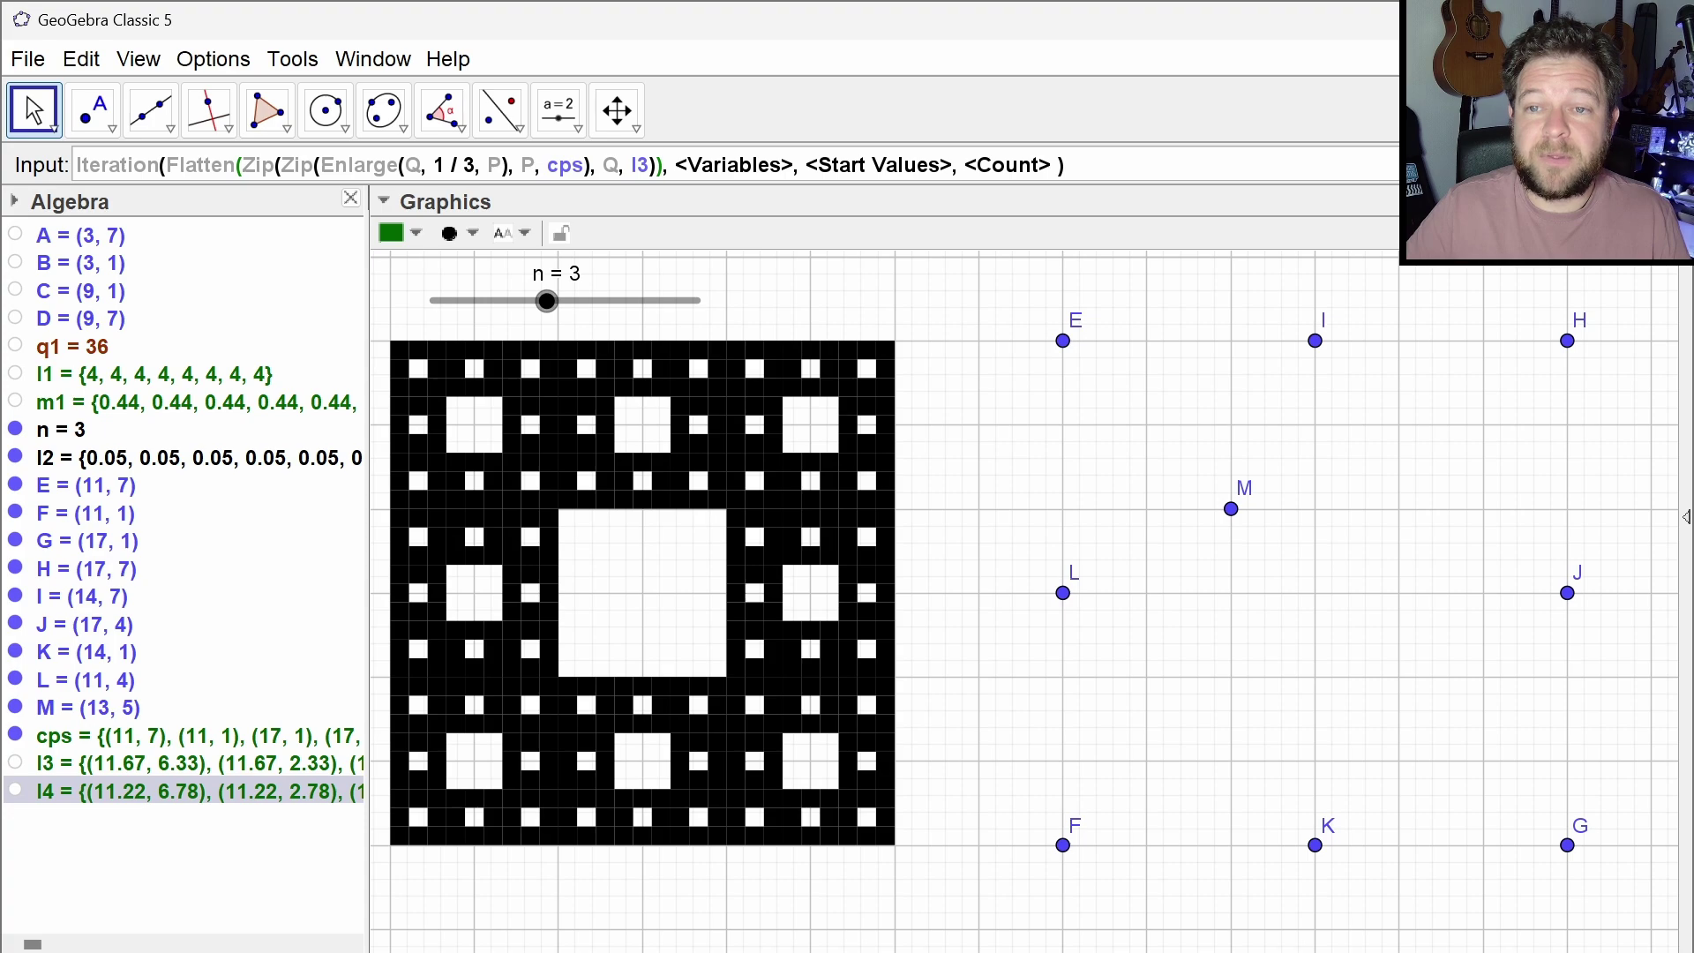
# In the Iteration expression, replace l3 with QS and enter QS as the iteration variable
pyautogui.doubleClick(639, 165)
pyautogui.write('Q')
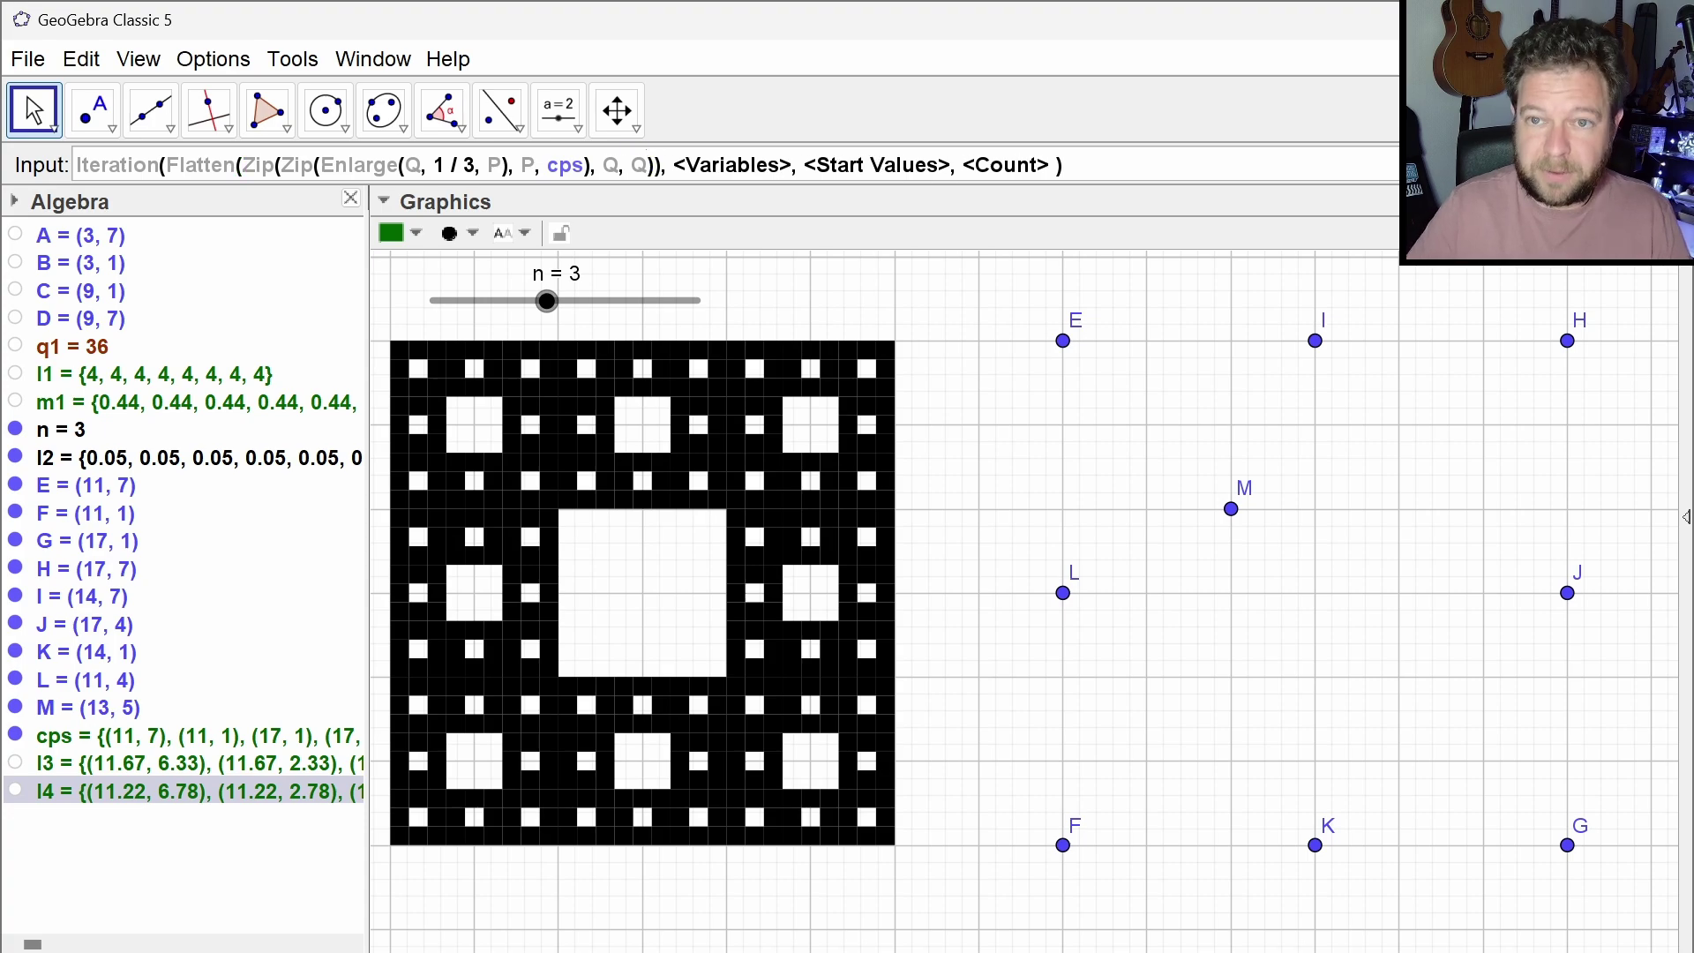
pyautogui.write('S')
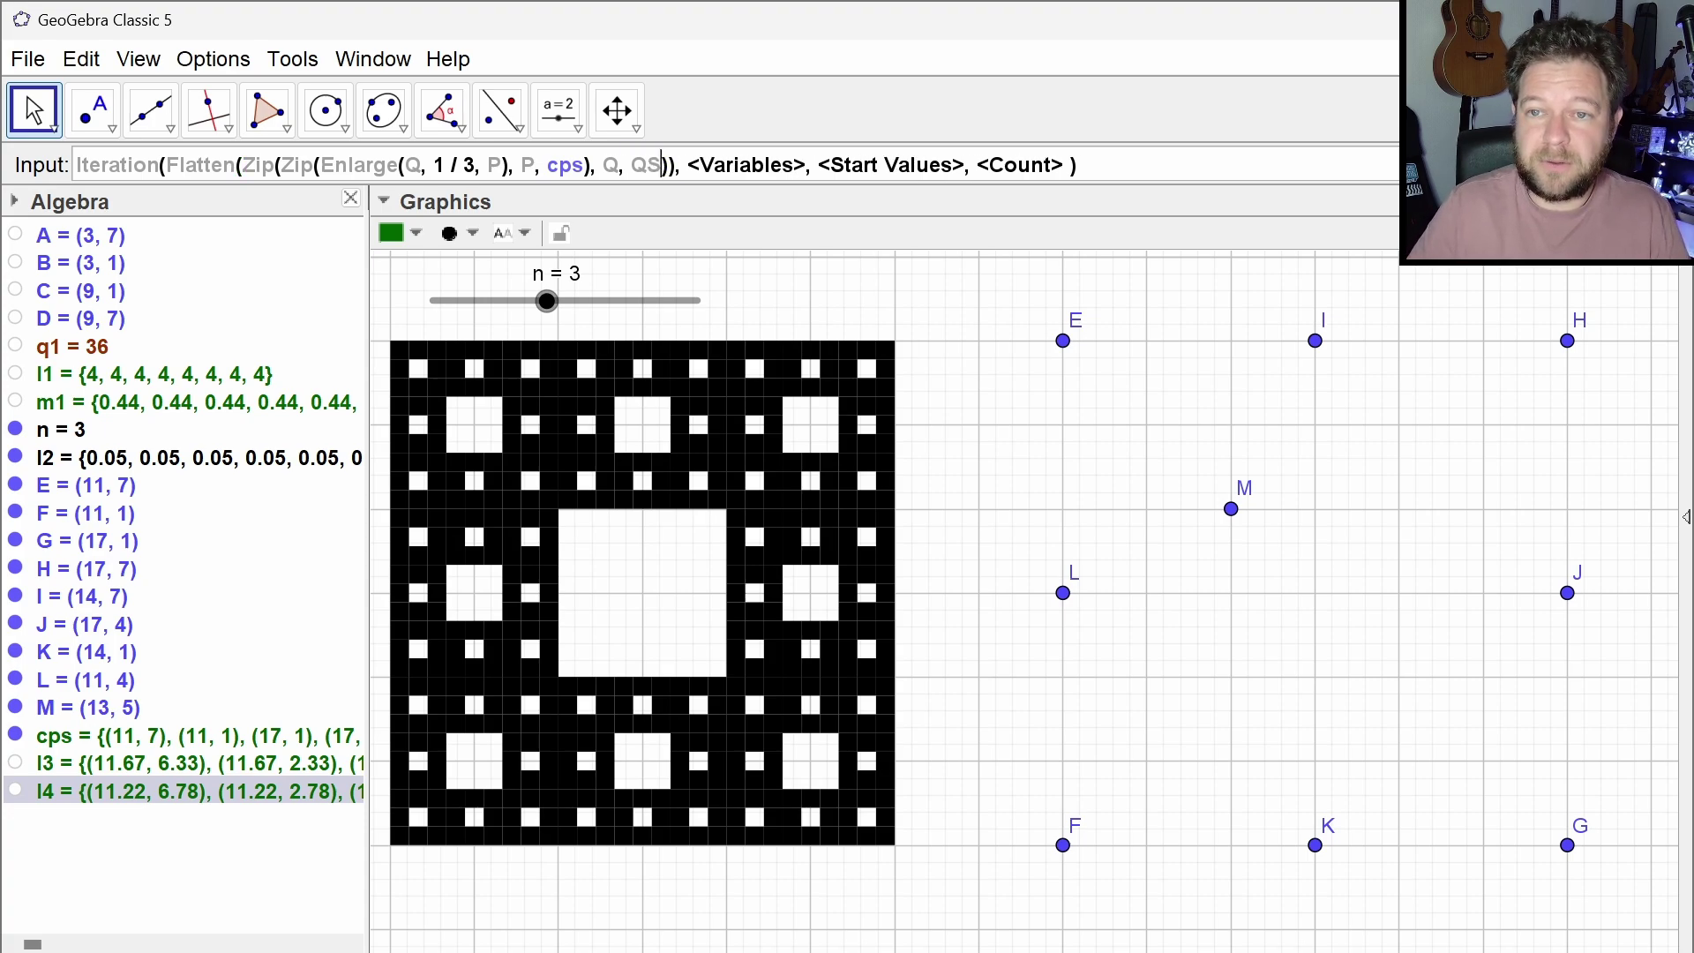
pyautogui.click(746, 165)
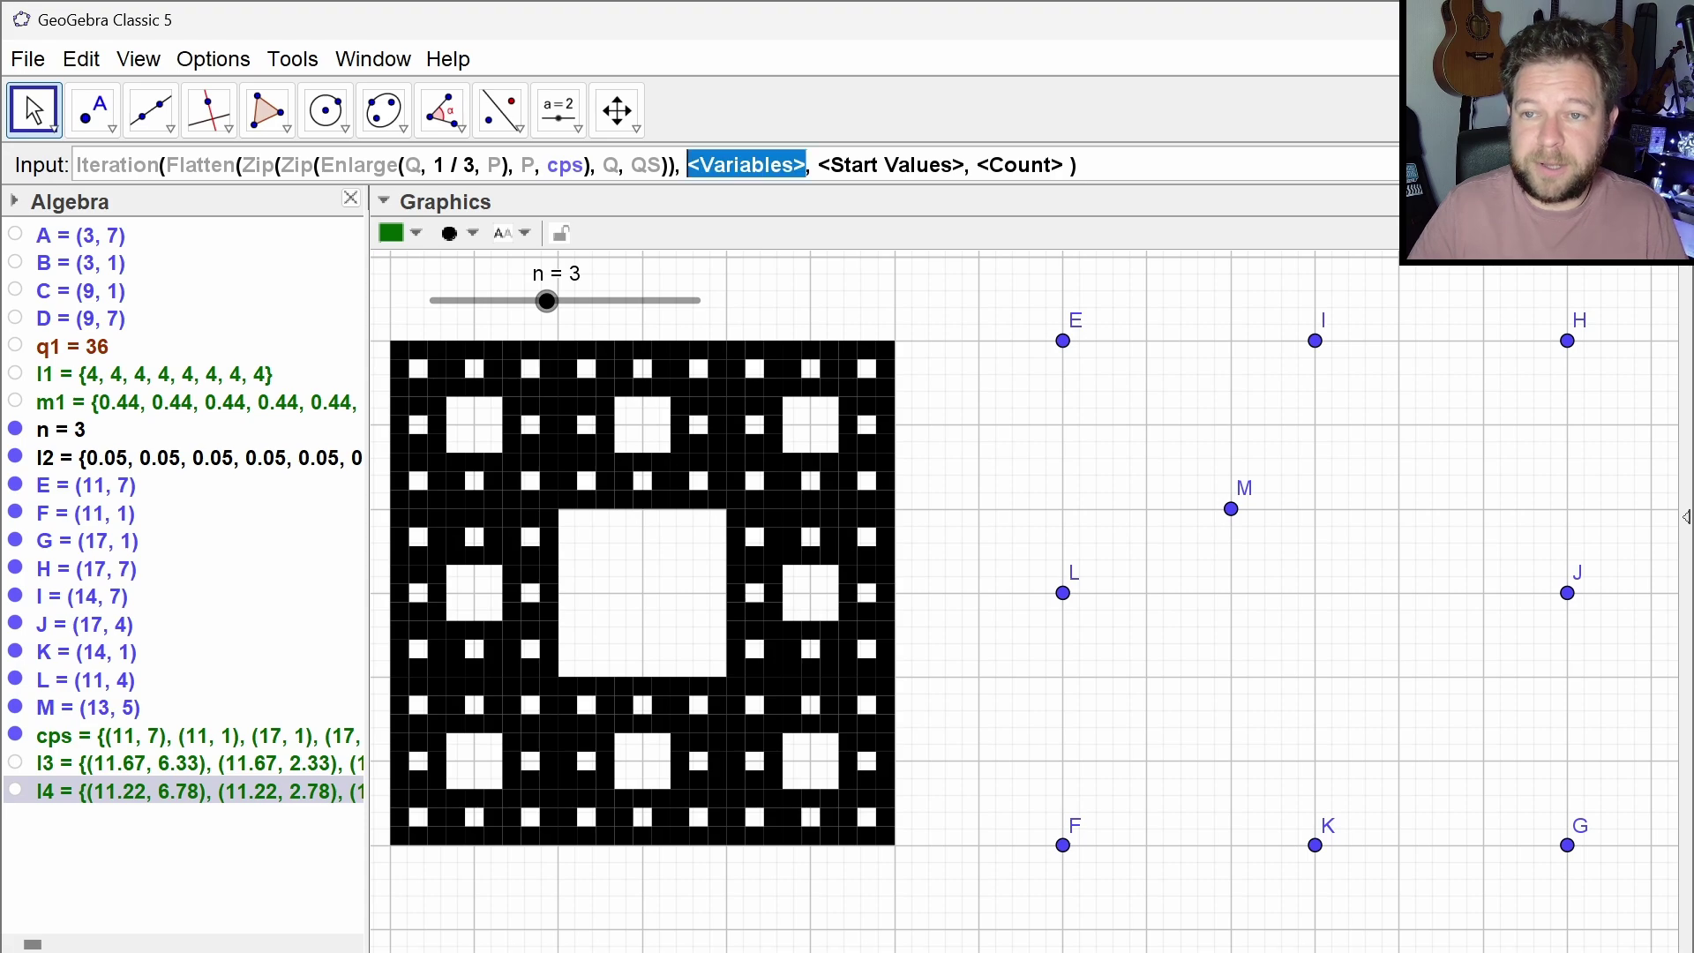
pyautogui.write('QS')
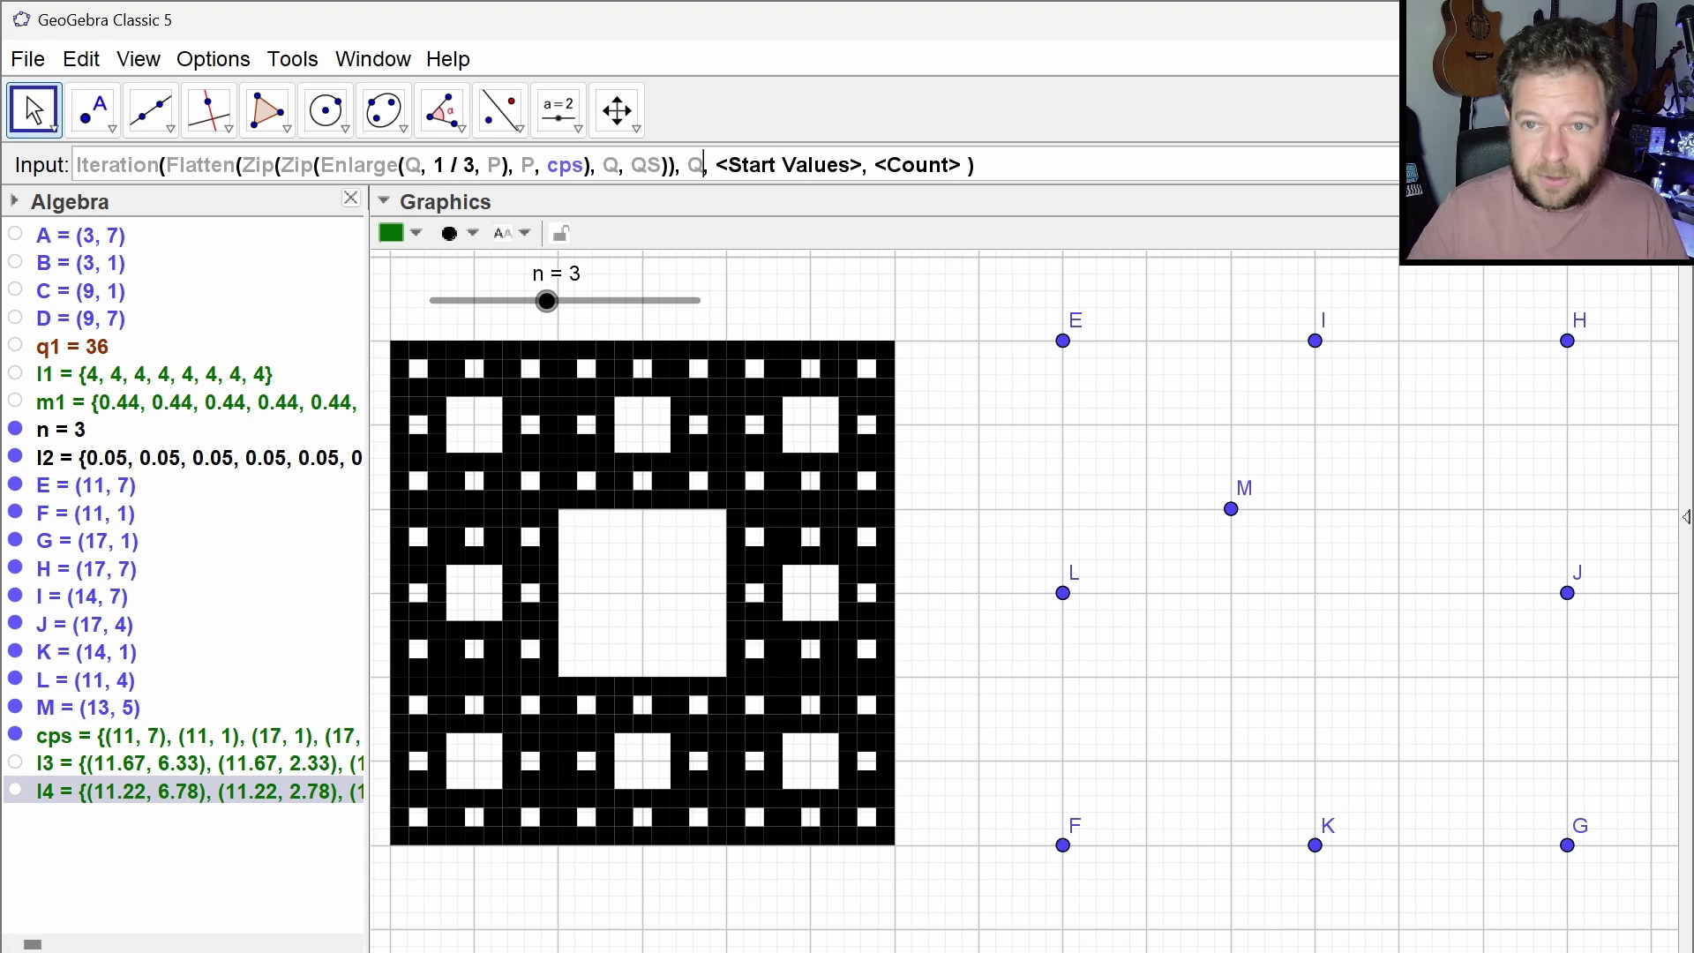
# Set the Iteration's start values to {{M}} and its count to m, and create the list together with a slider for m
pyautogui.click(803, 165)
pyautogui.write('{')
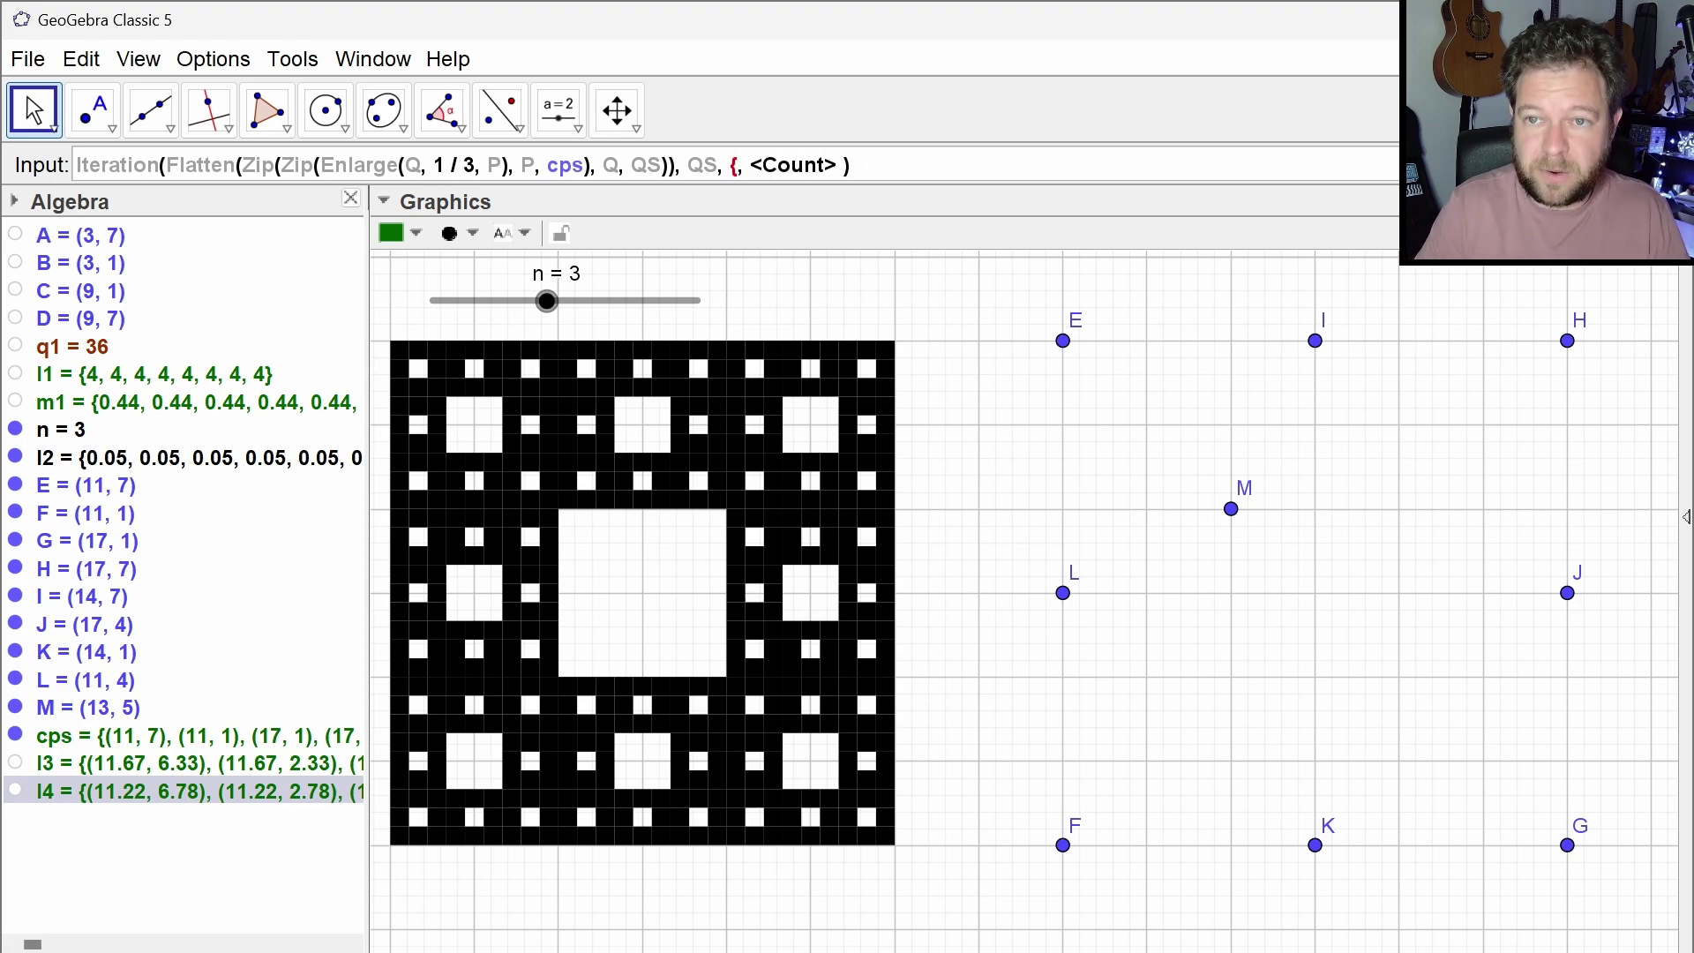
pyautogui.write('}')
pyautogui.write('{')
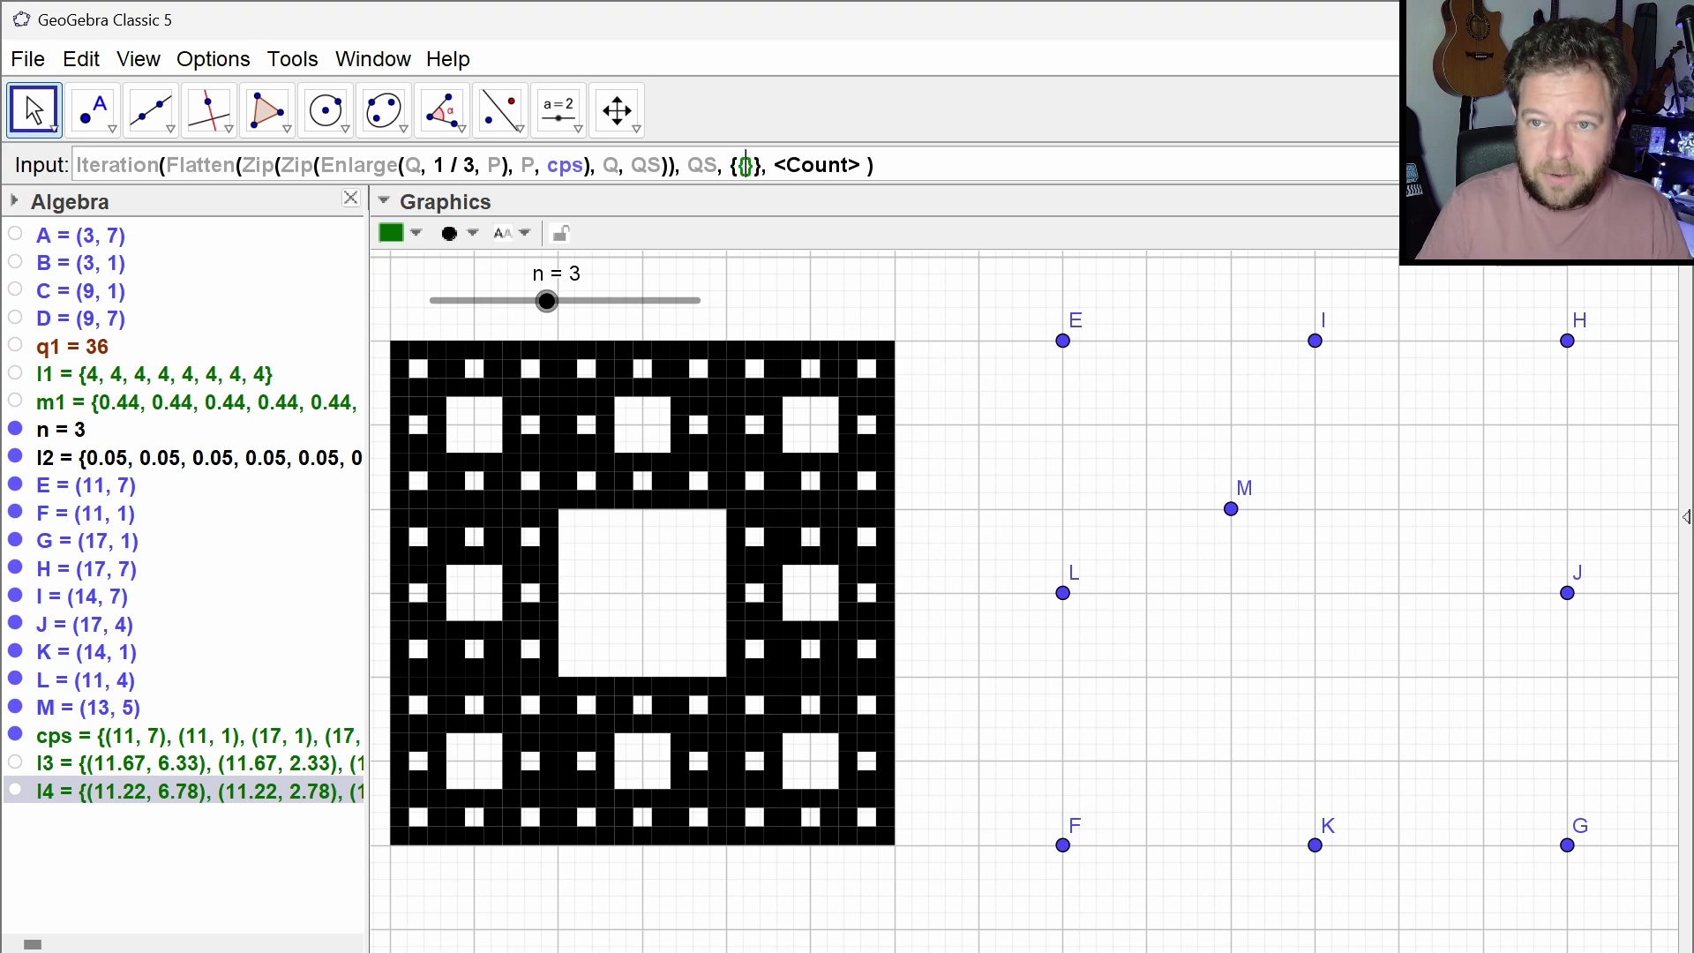
pyautogui.write('M')
pyautogui.click(837, 165)
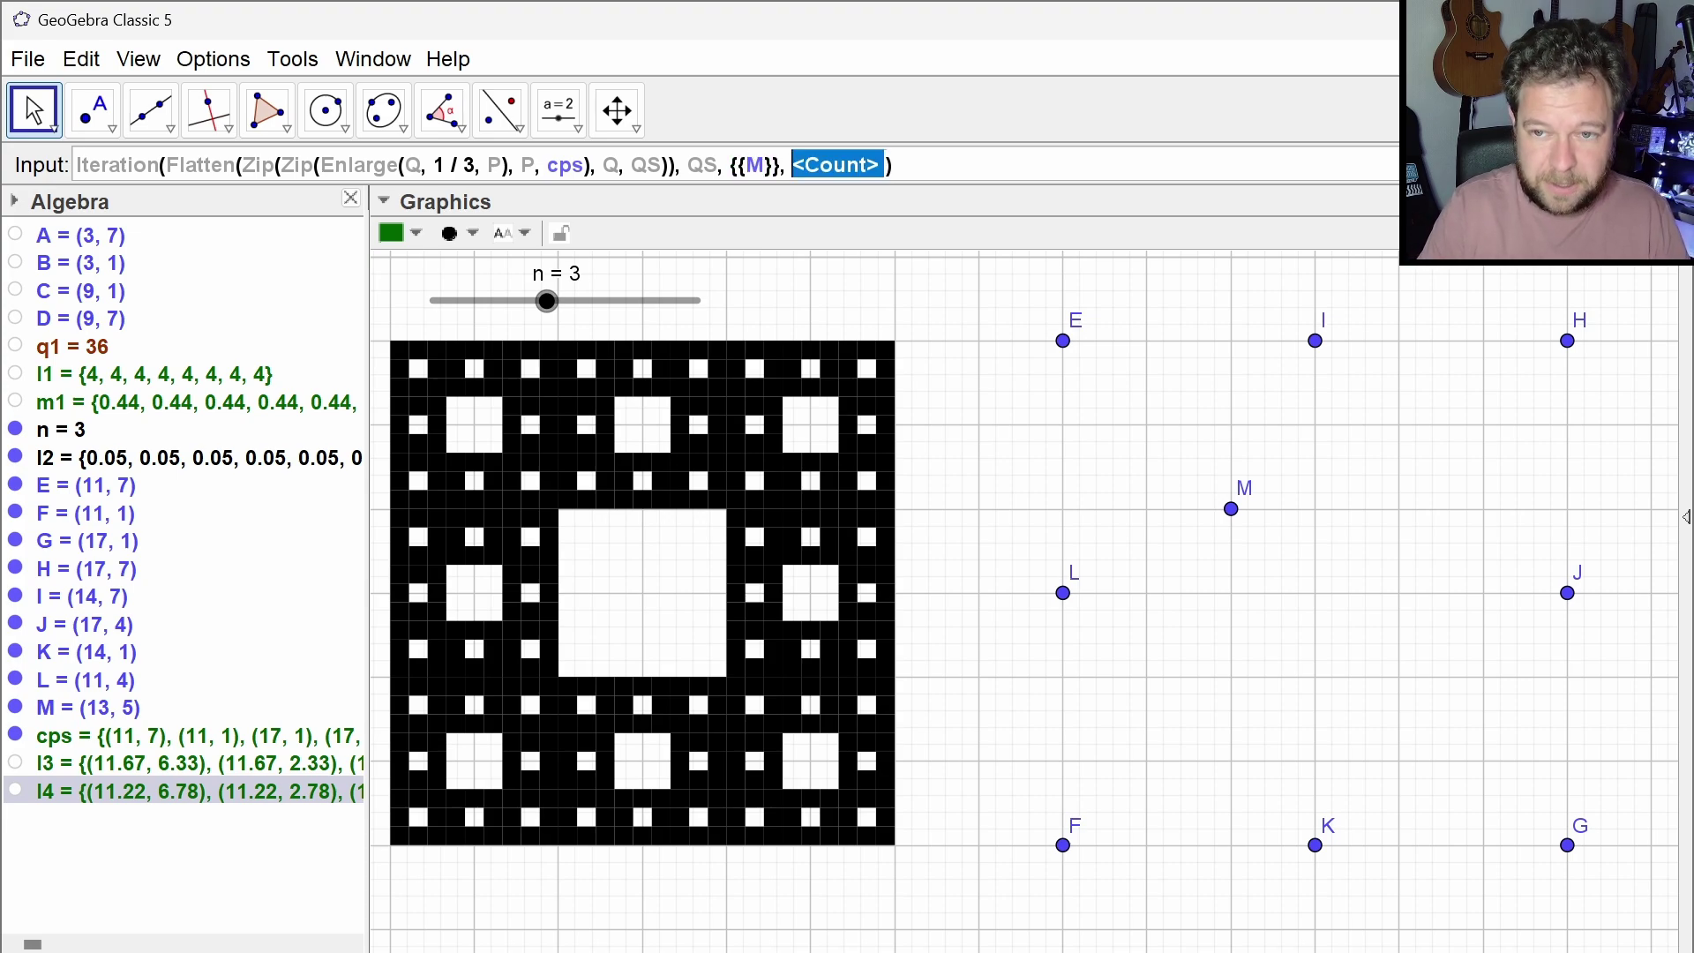
pyautogui.write('m')
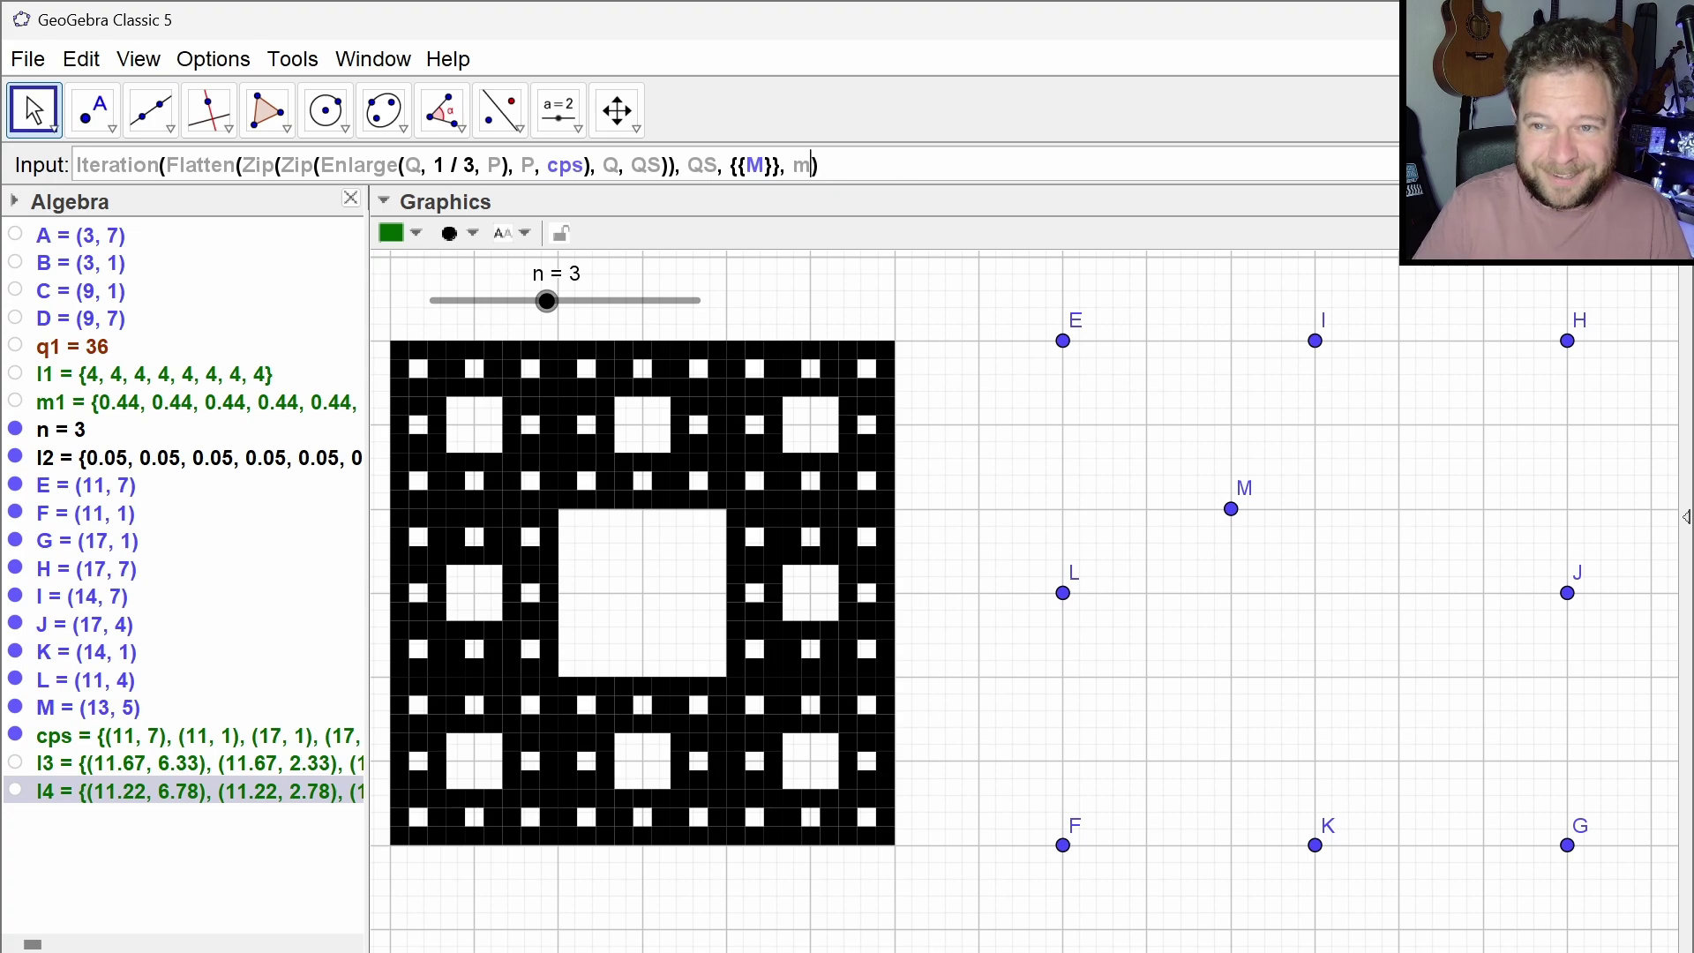
pyautogui.press('Return')
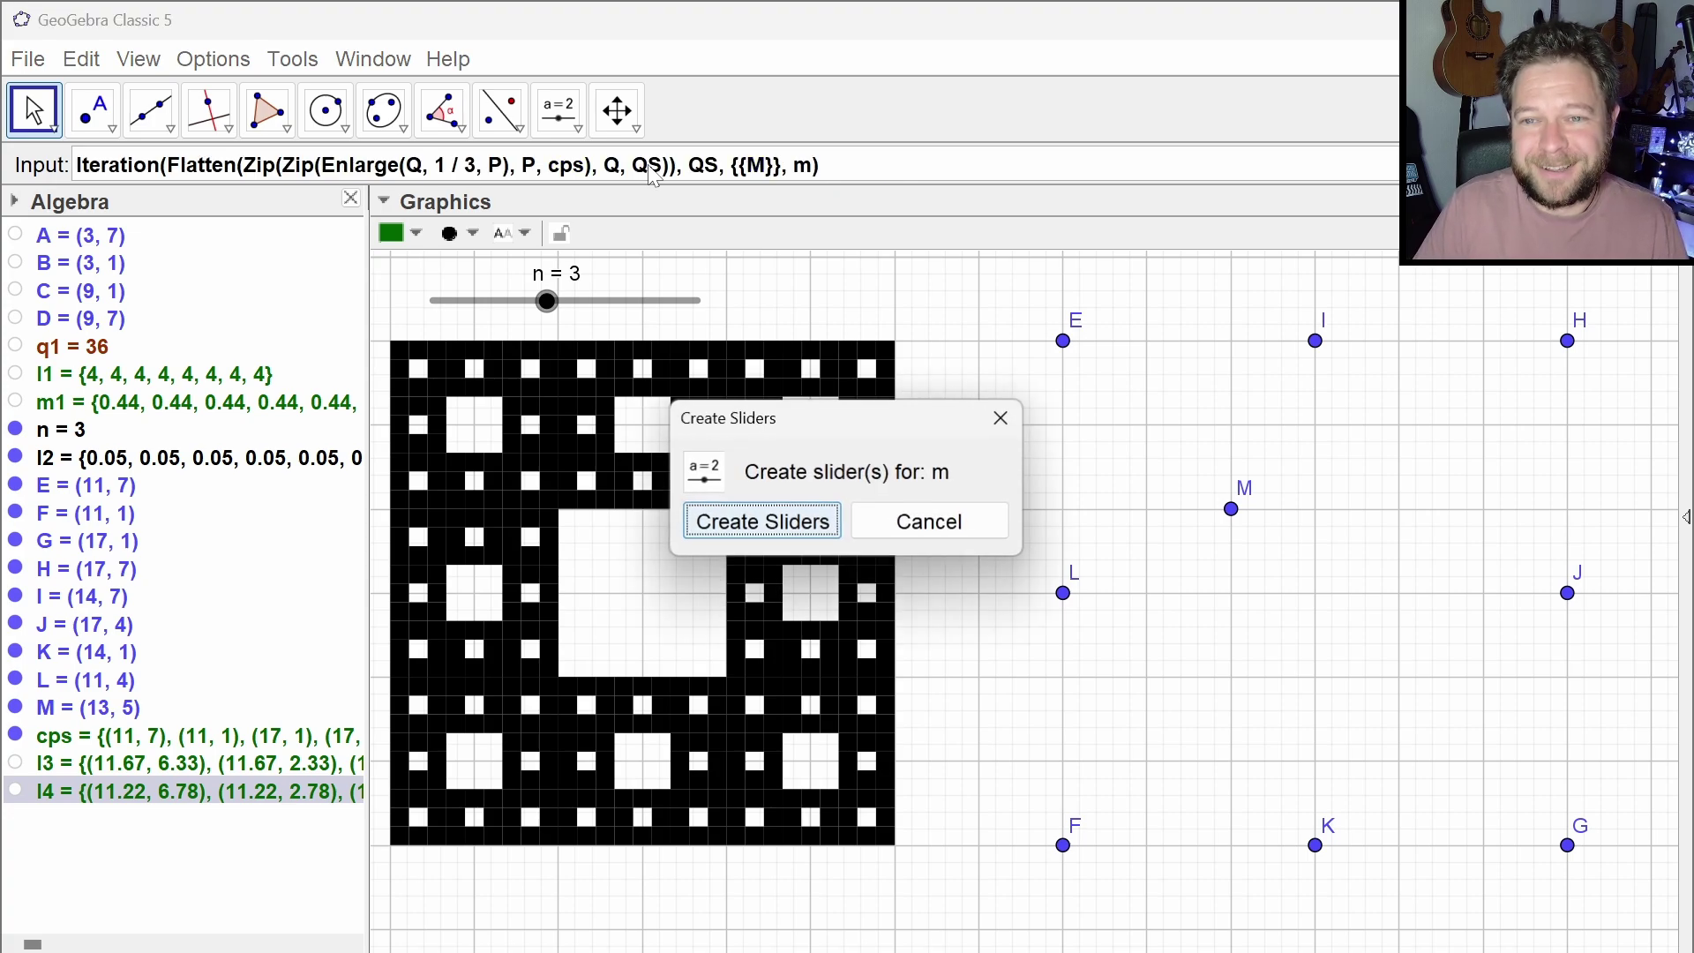
pyautogui.click(764, 522)
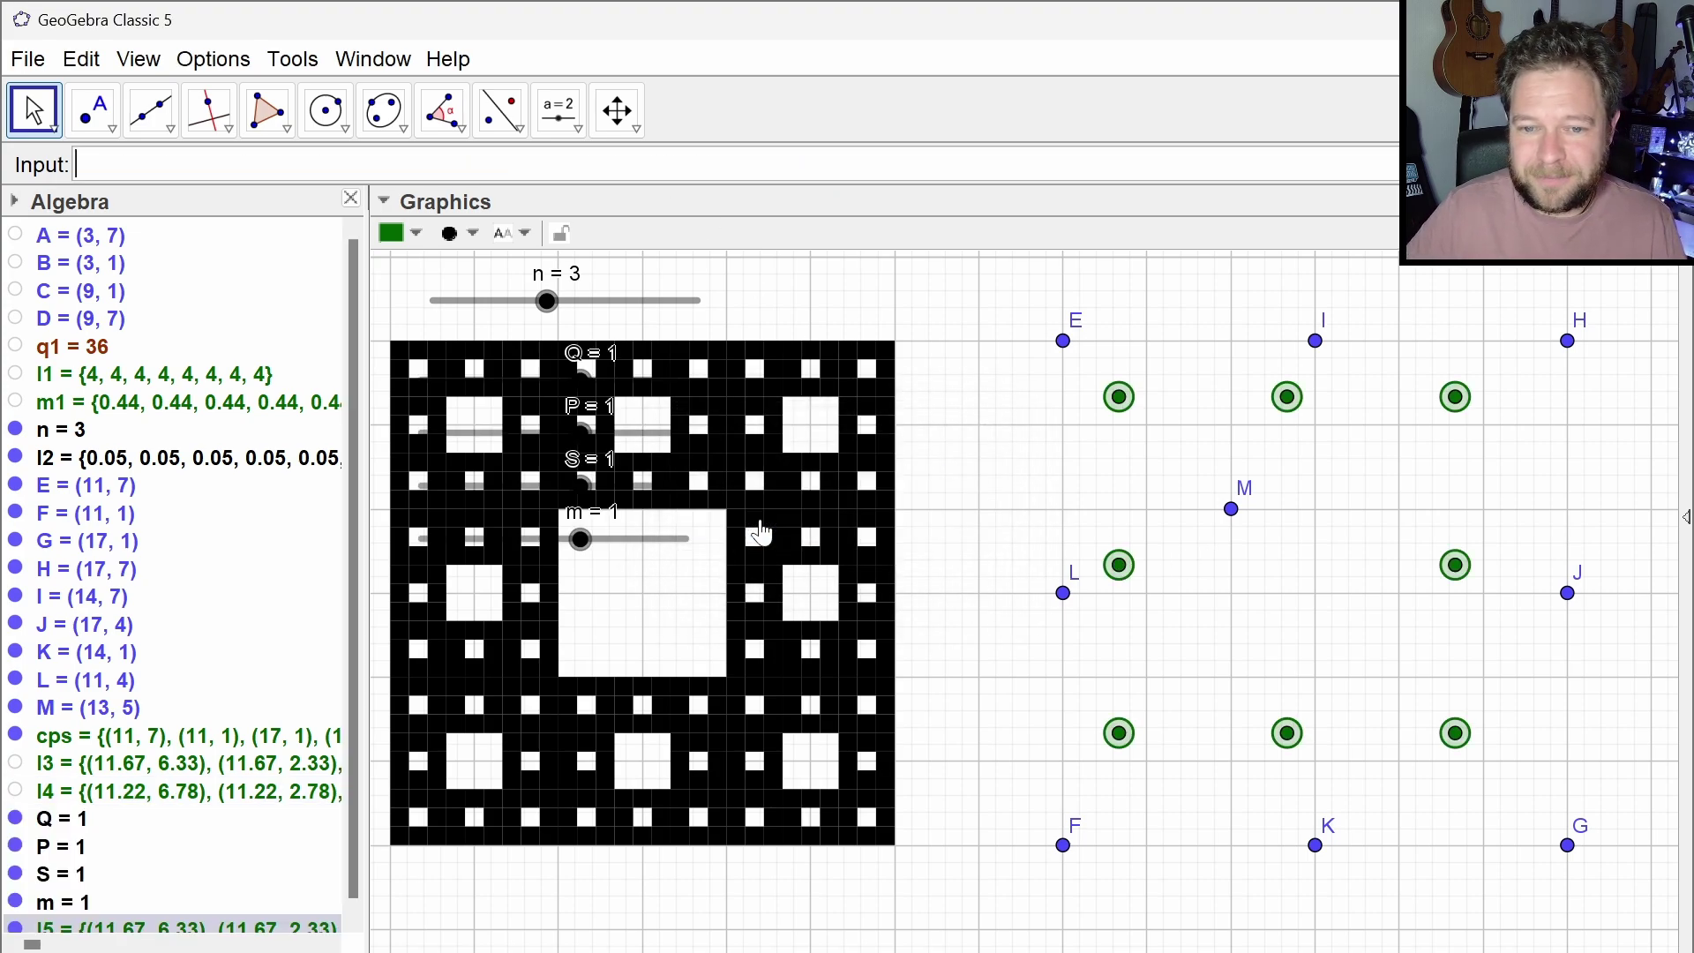
# Delete the unneeded sliders Q, P and S, and move slider m beside slider n, above the gap between the squares
pyautogui.keyDown('shift'); pyautogui.click(49, 878); pyautogui.keyUp('shift')
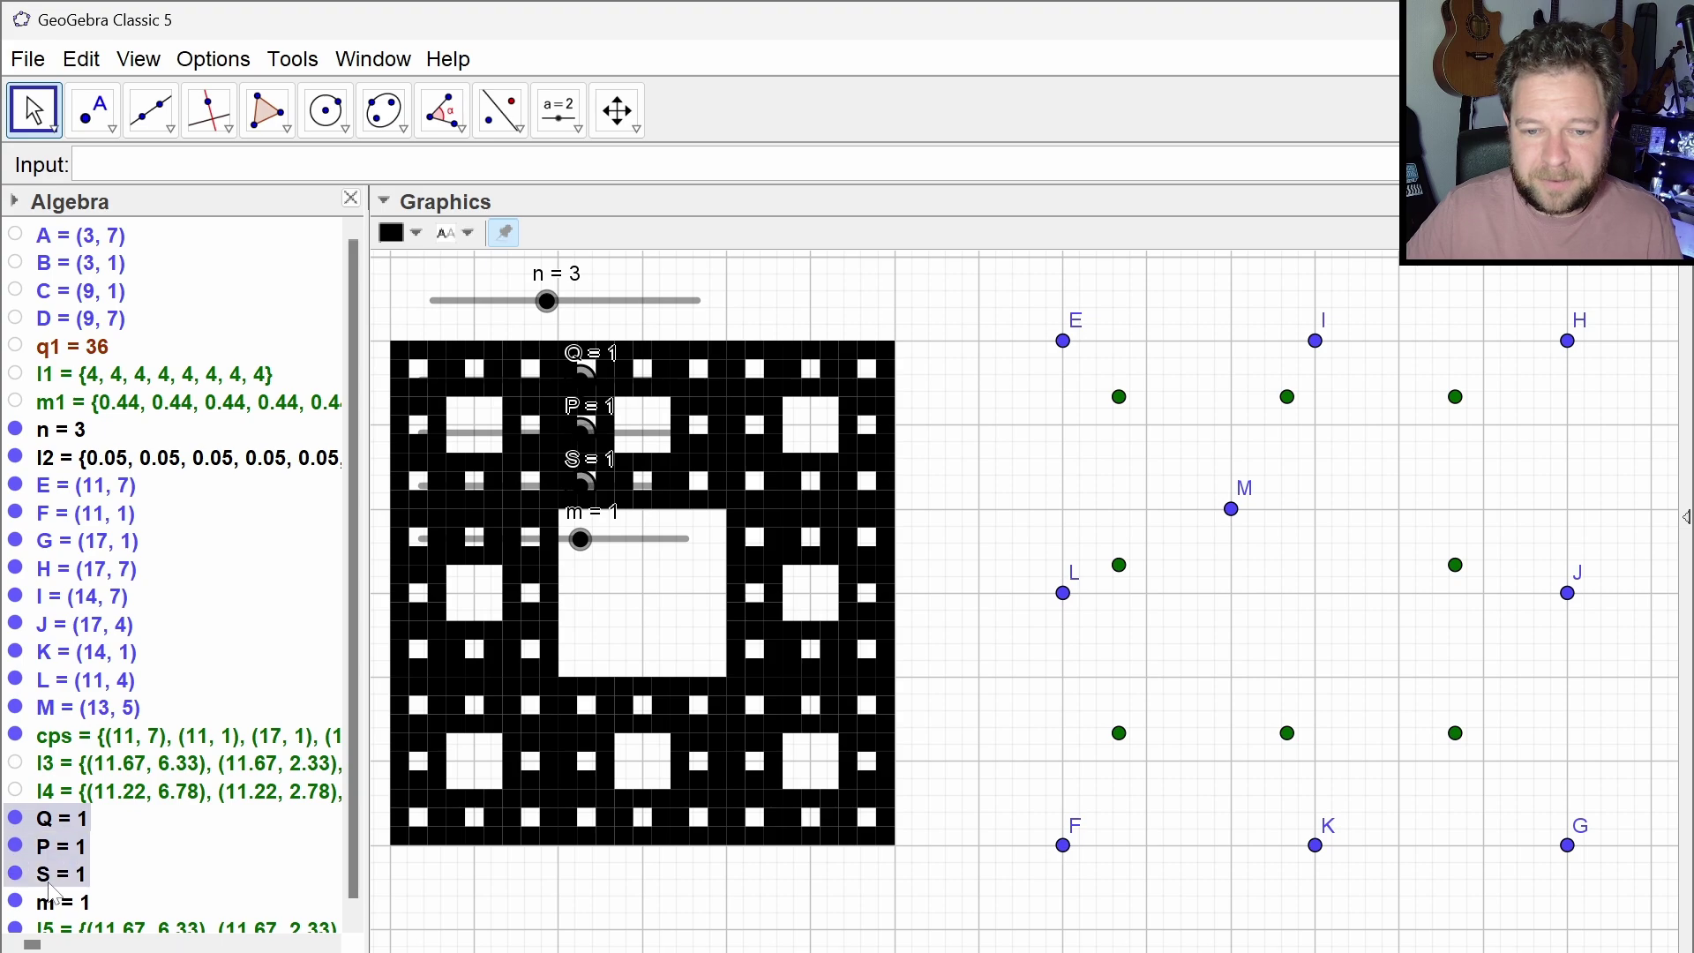
pyautogui.press('Delete')
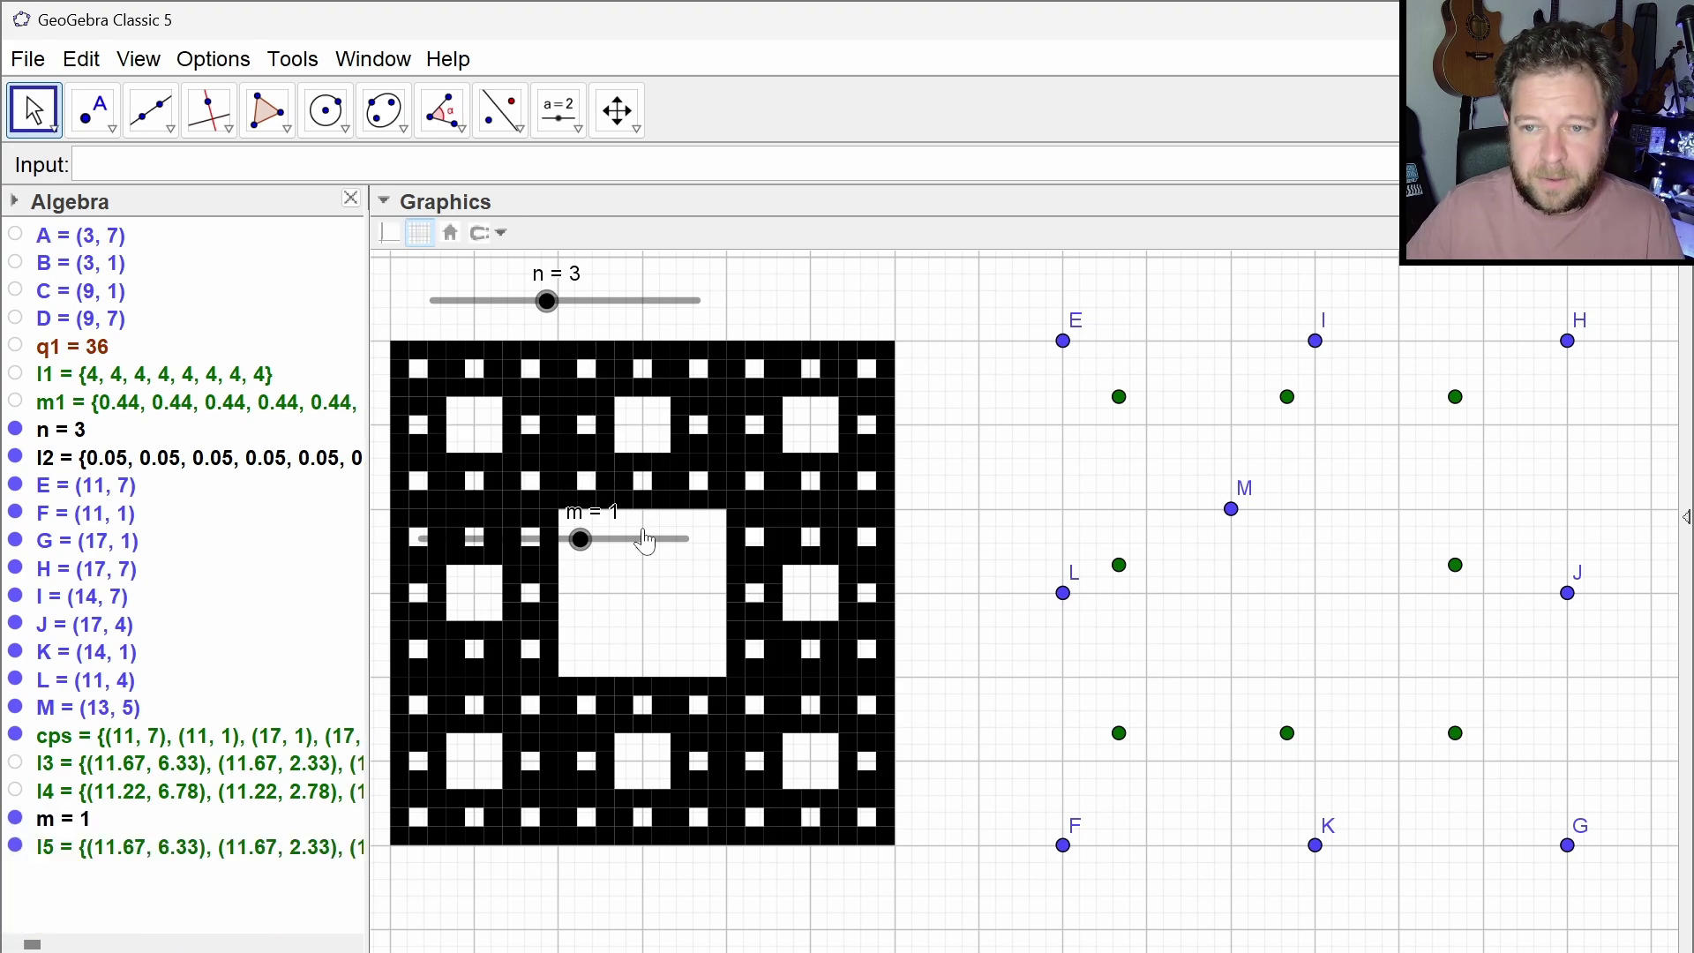
pyautogui.moveTo(603, 541); pyautogui.dragTo(1017, 300)
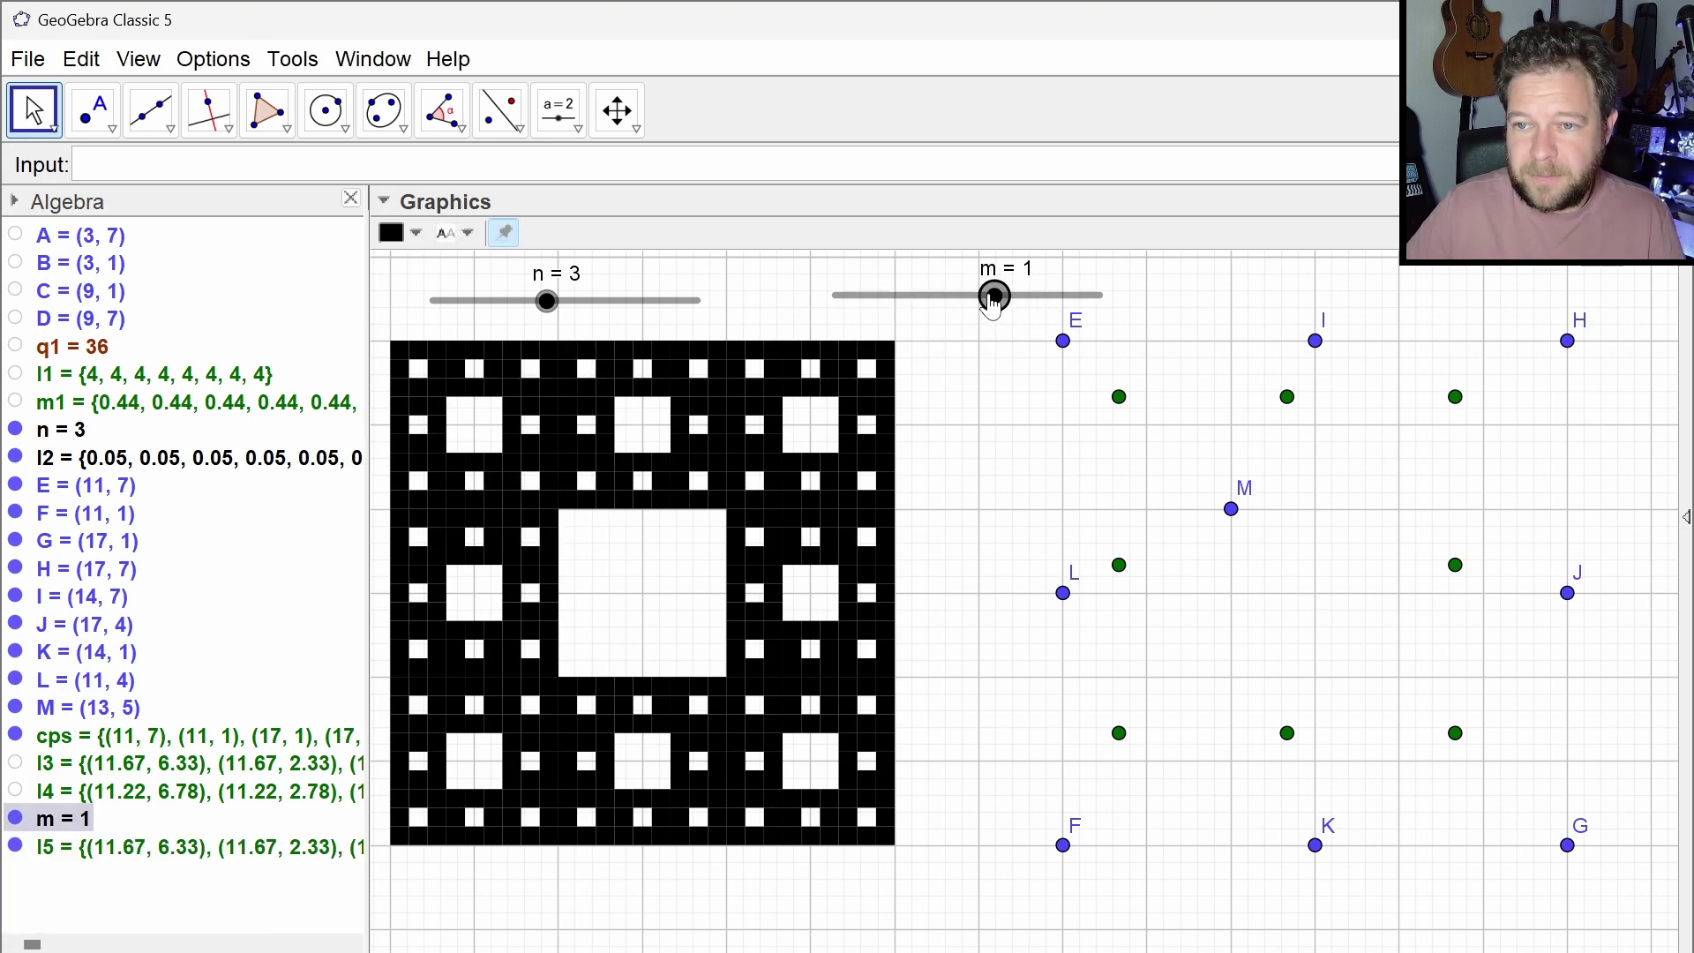
# Configure slider m with minimum 0, maximum 7 and increment 1
pyautogui.rightClick(998, 297)
pyautogui.click(1104, 631)
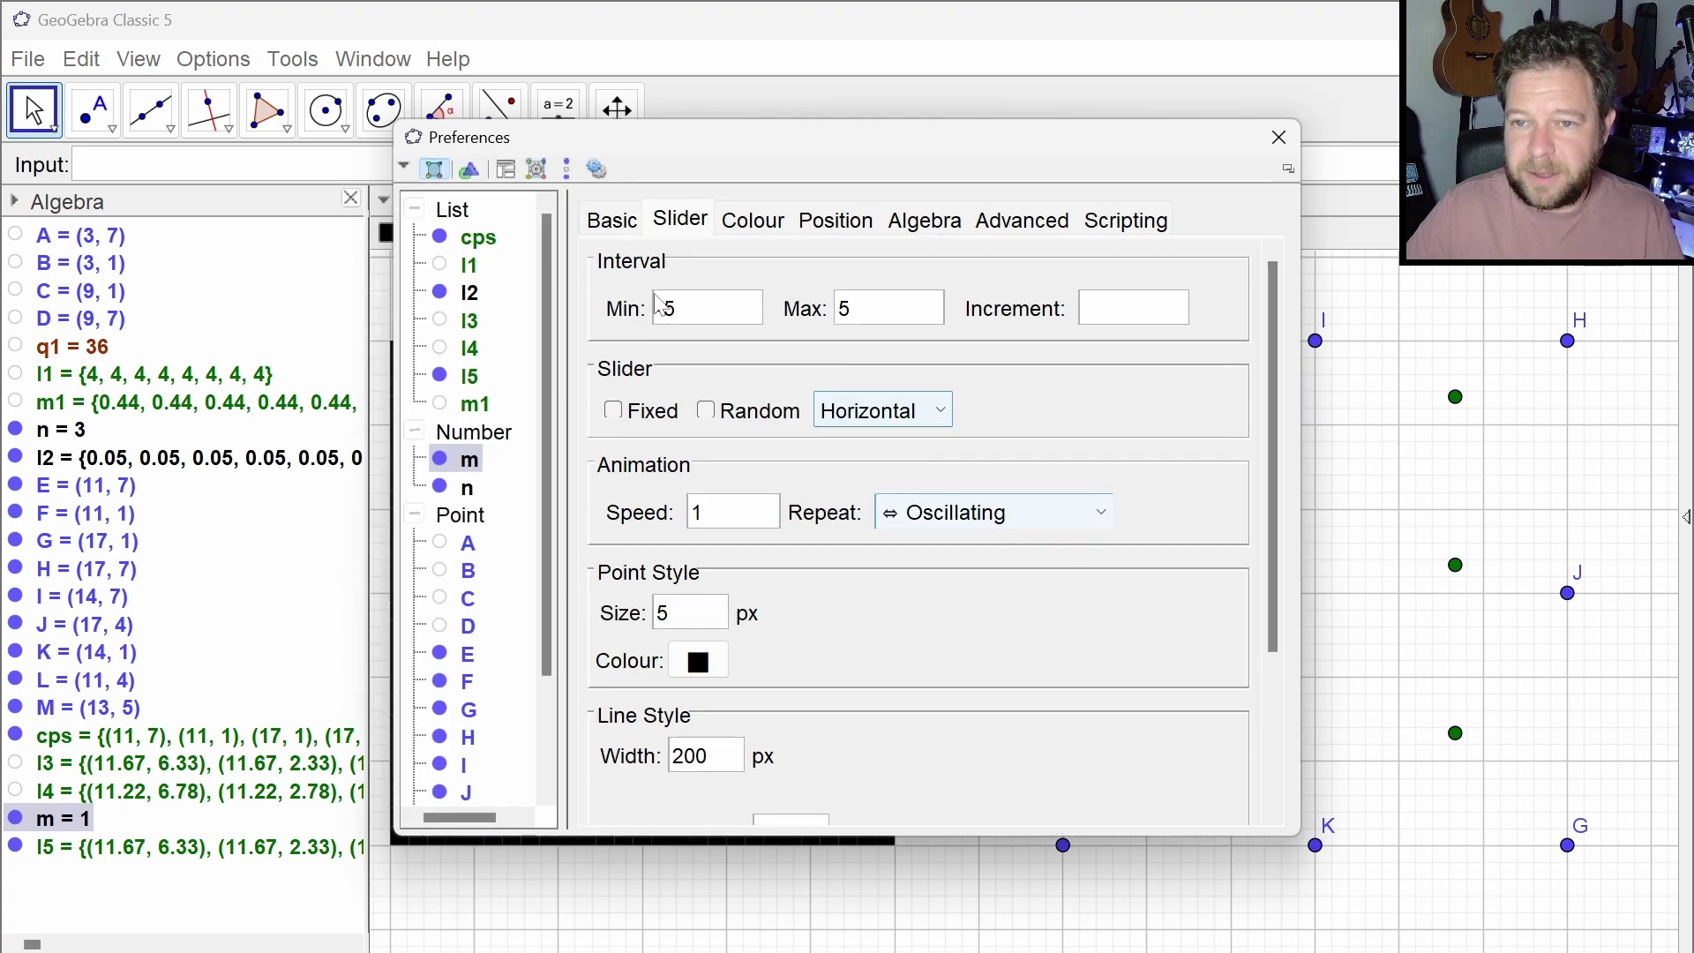
pyautogui.click(697, 309)
pyautogui.write('0')
pyautogui.press('Tab')
pyautogui.press('BackSpace')
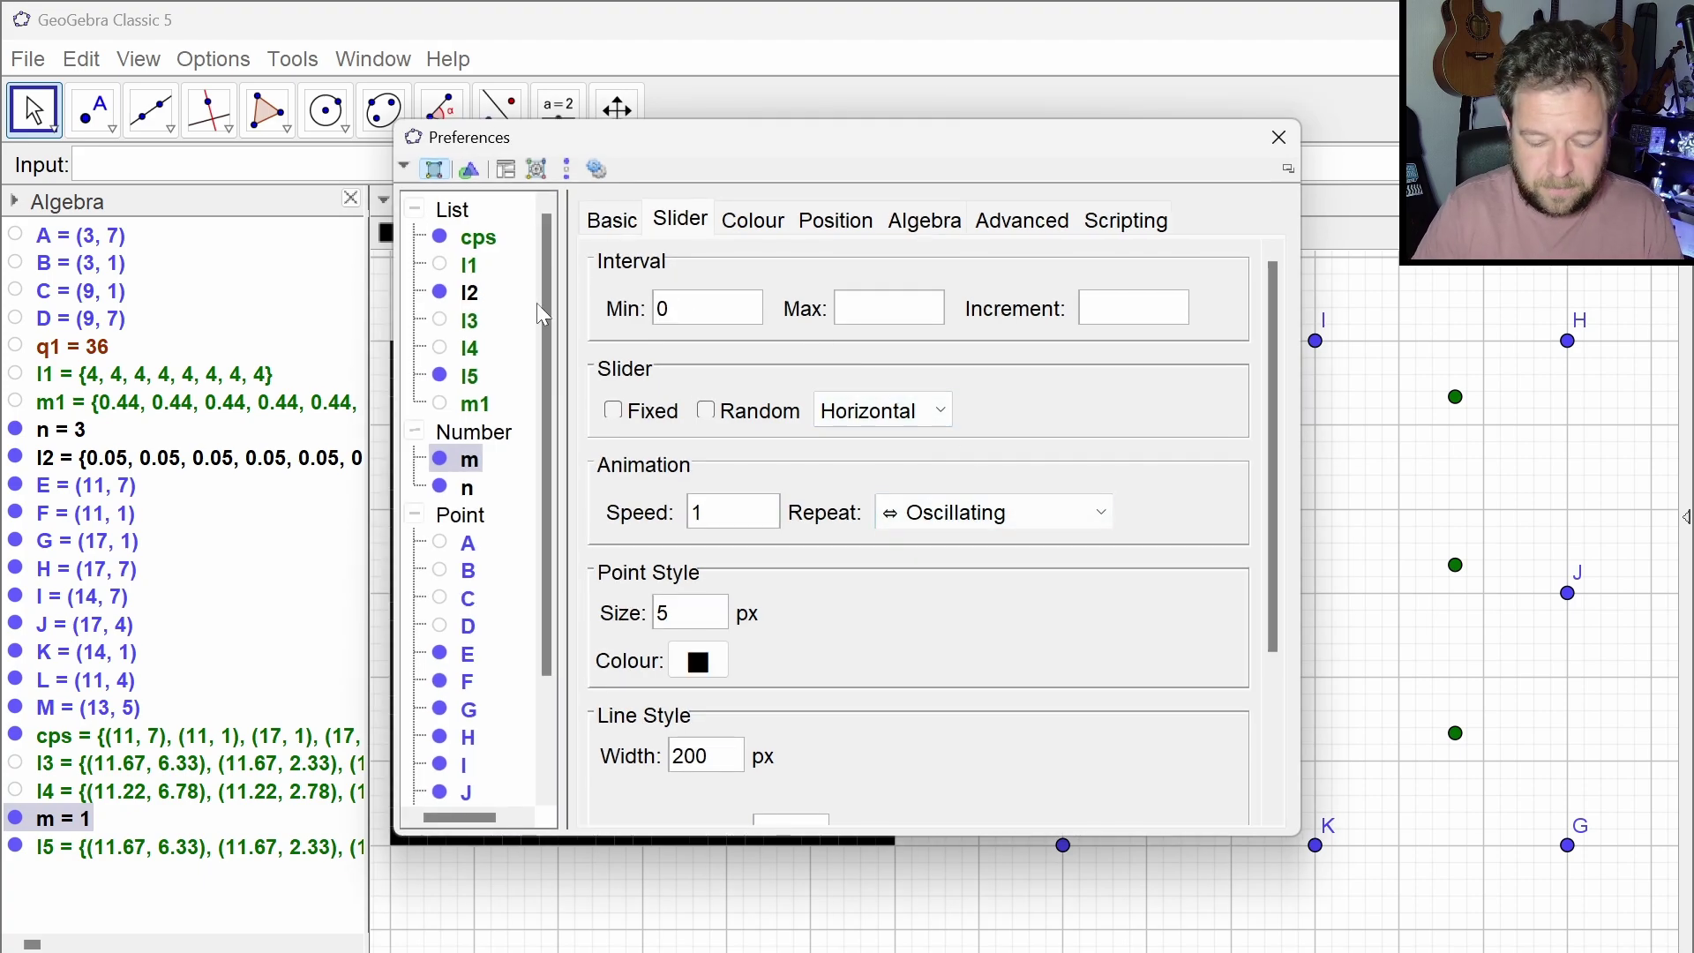
pyautogui.write('7')
pyautogui.press('Tab')
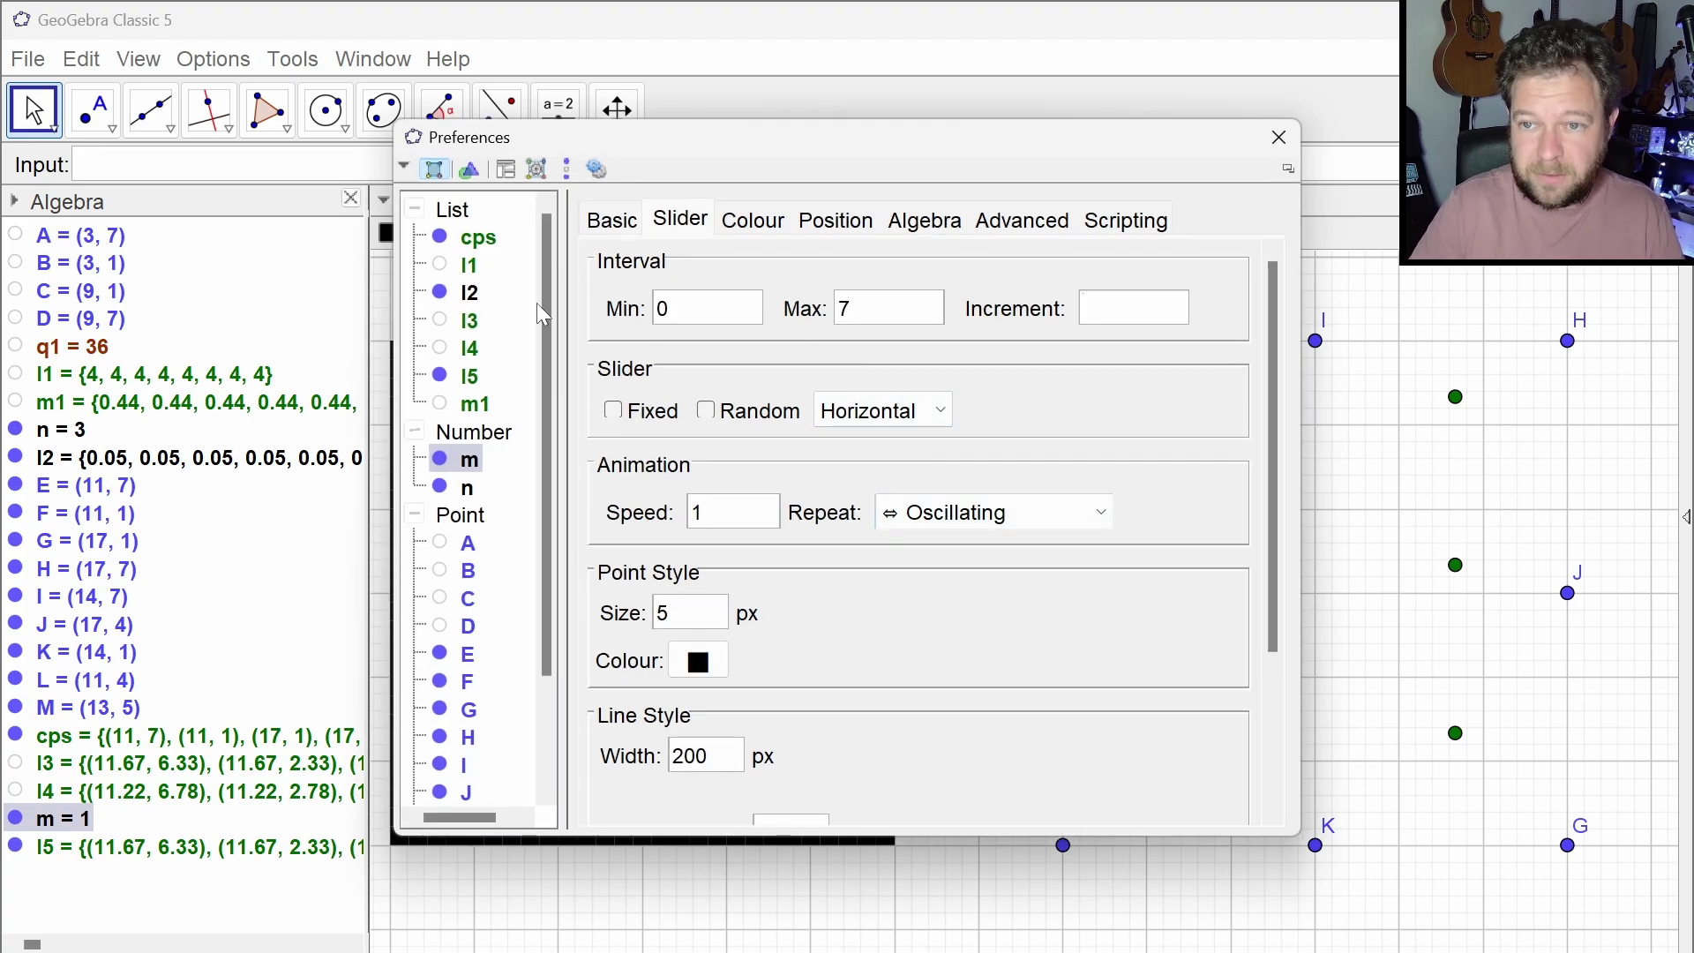
pyautogui.click(1279, 137)
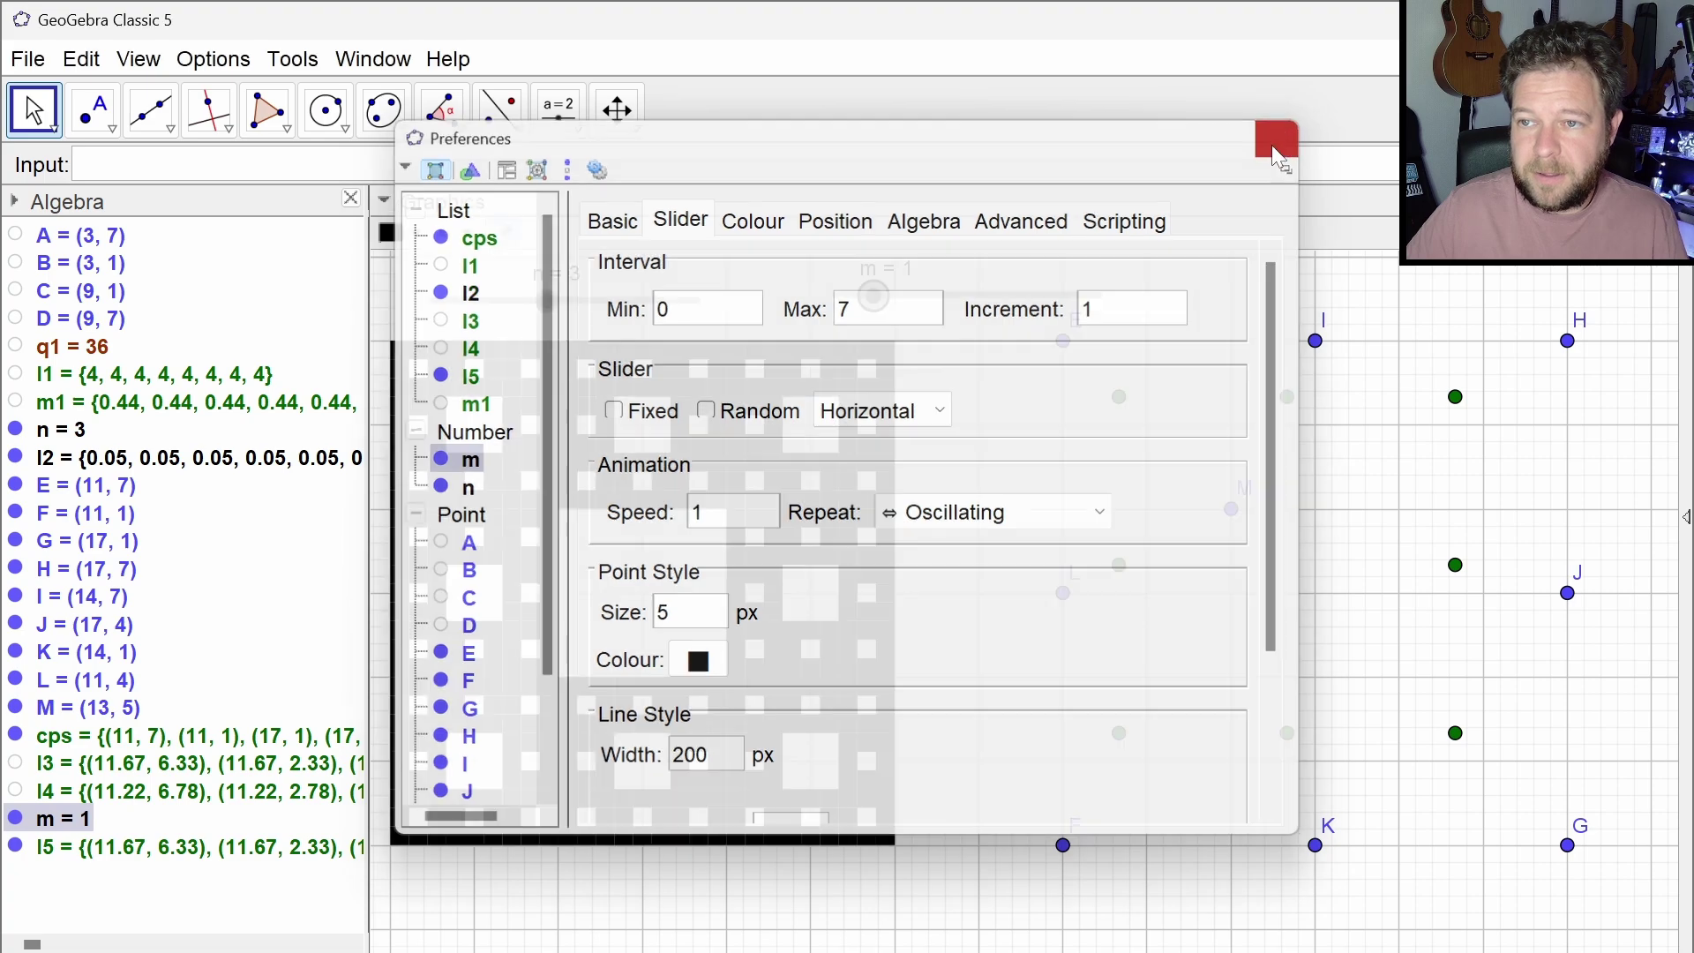
# Raise slider m one step at a time to 4, and return it to 3
pyautogui.click(873, 296)
pyautogui.press('Right')
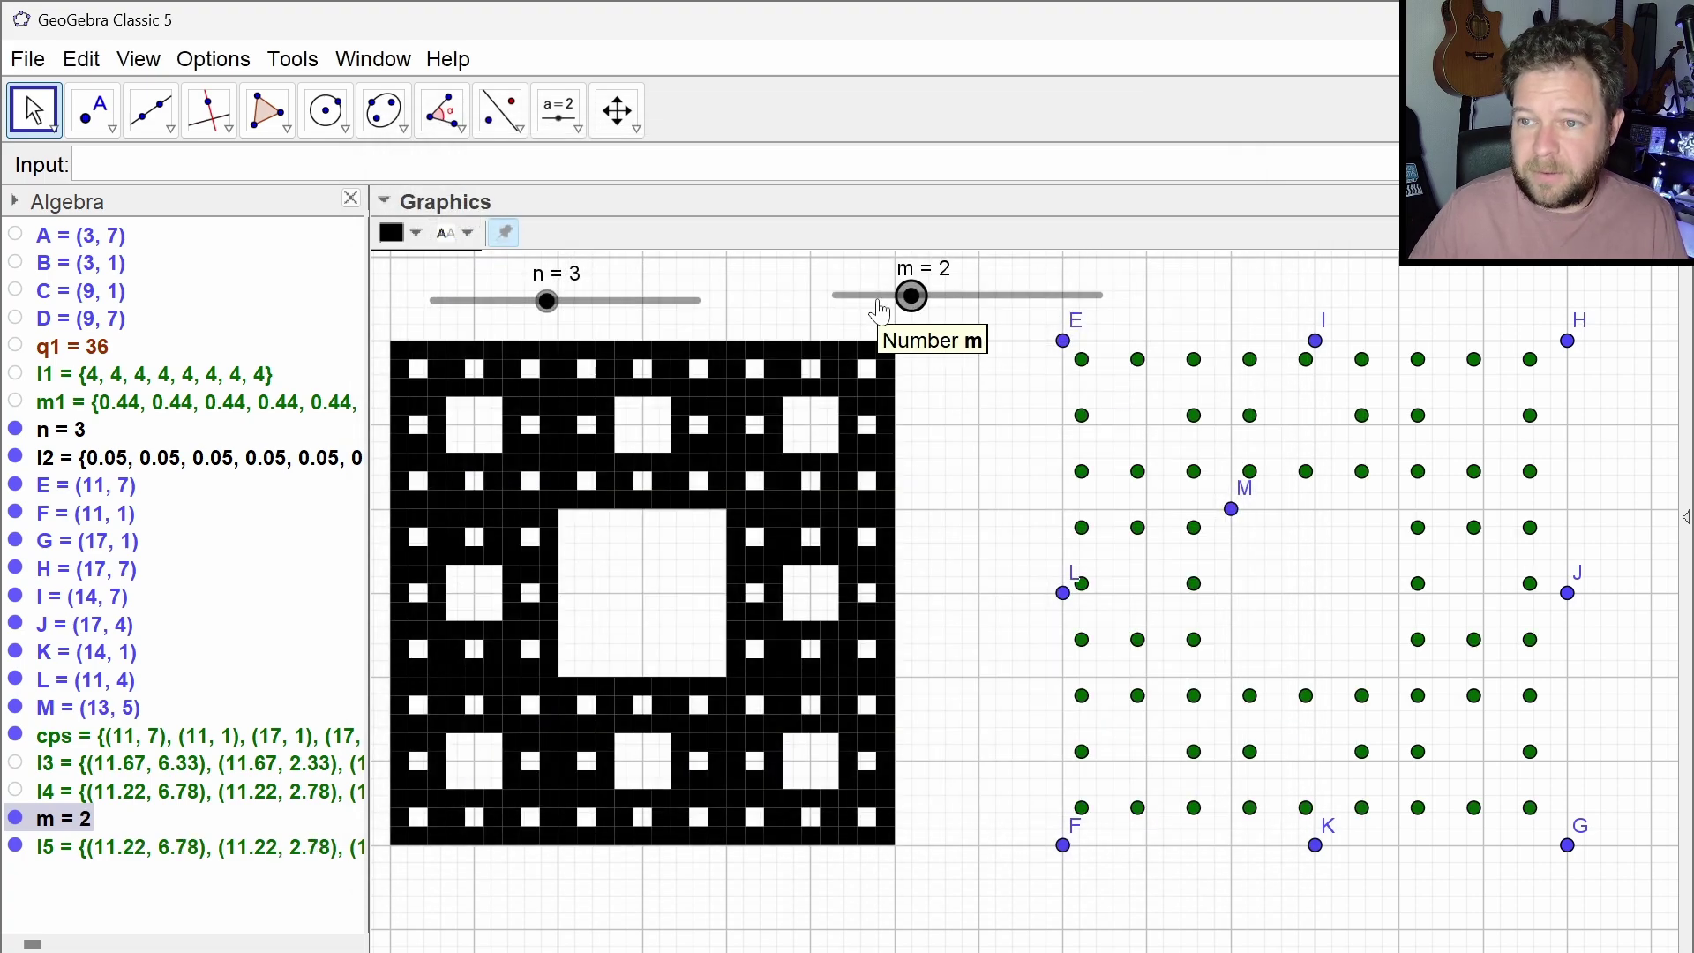
pyautogui.press('Right')
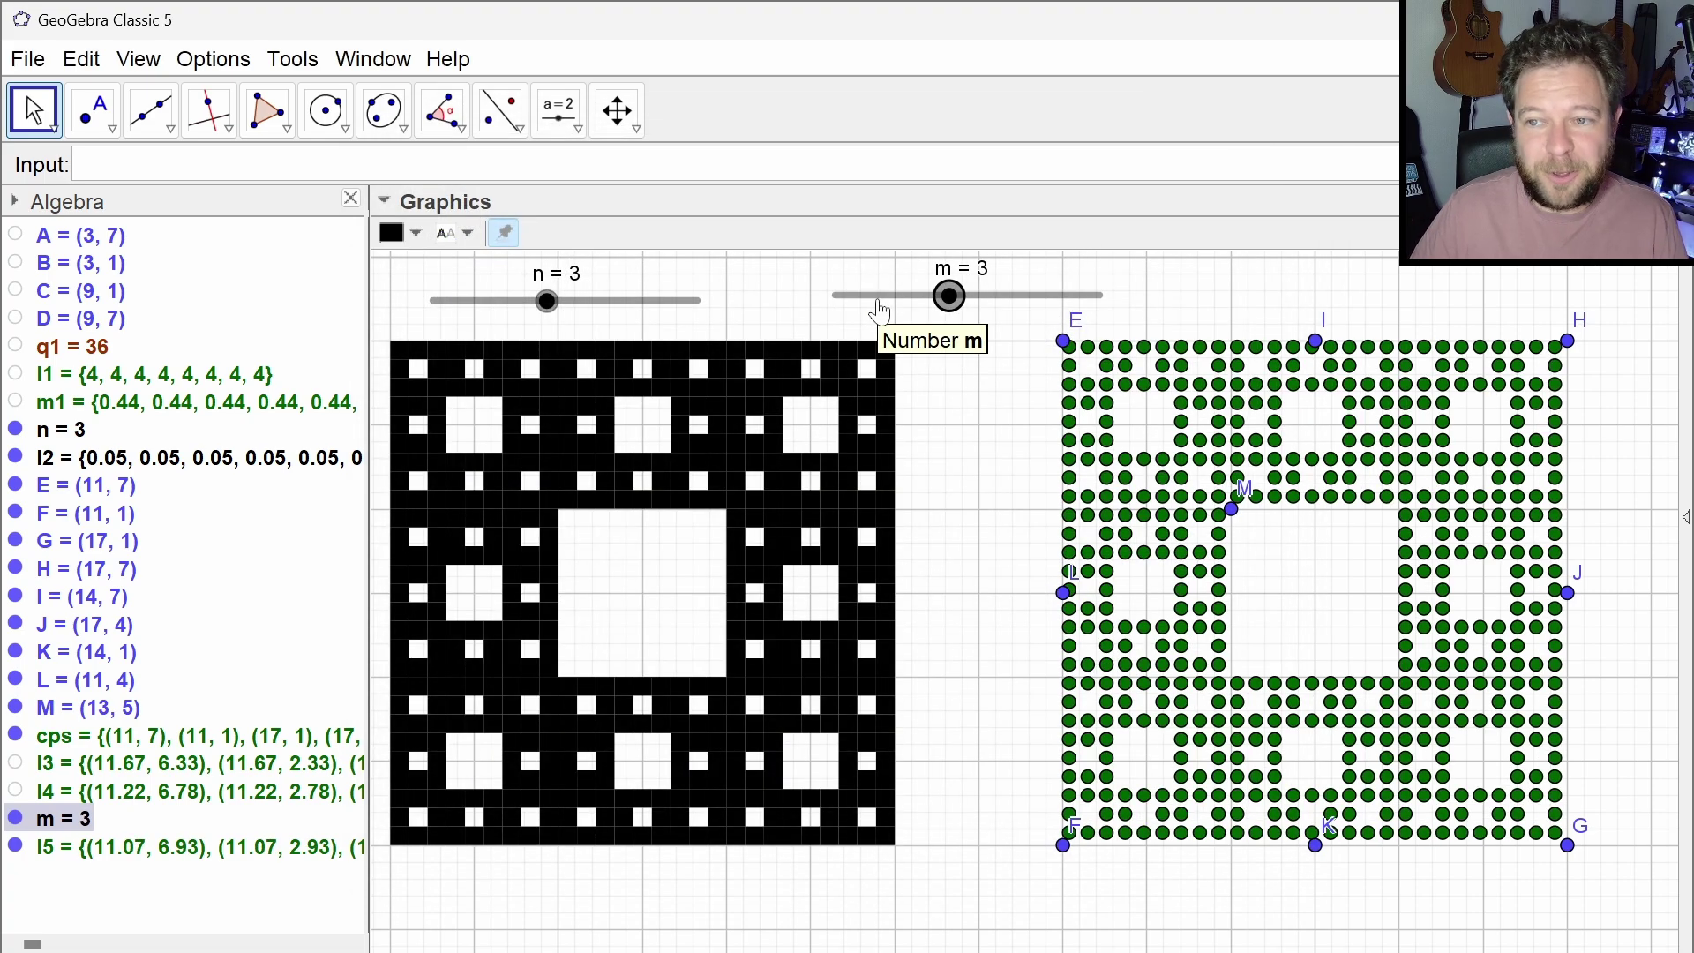
pyautogui.press('Right')
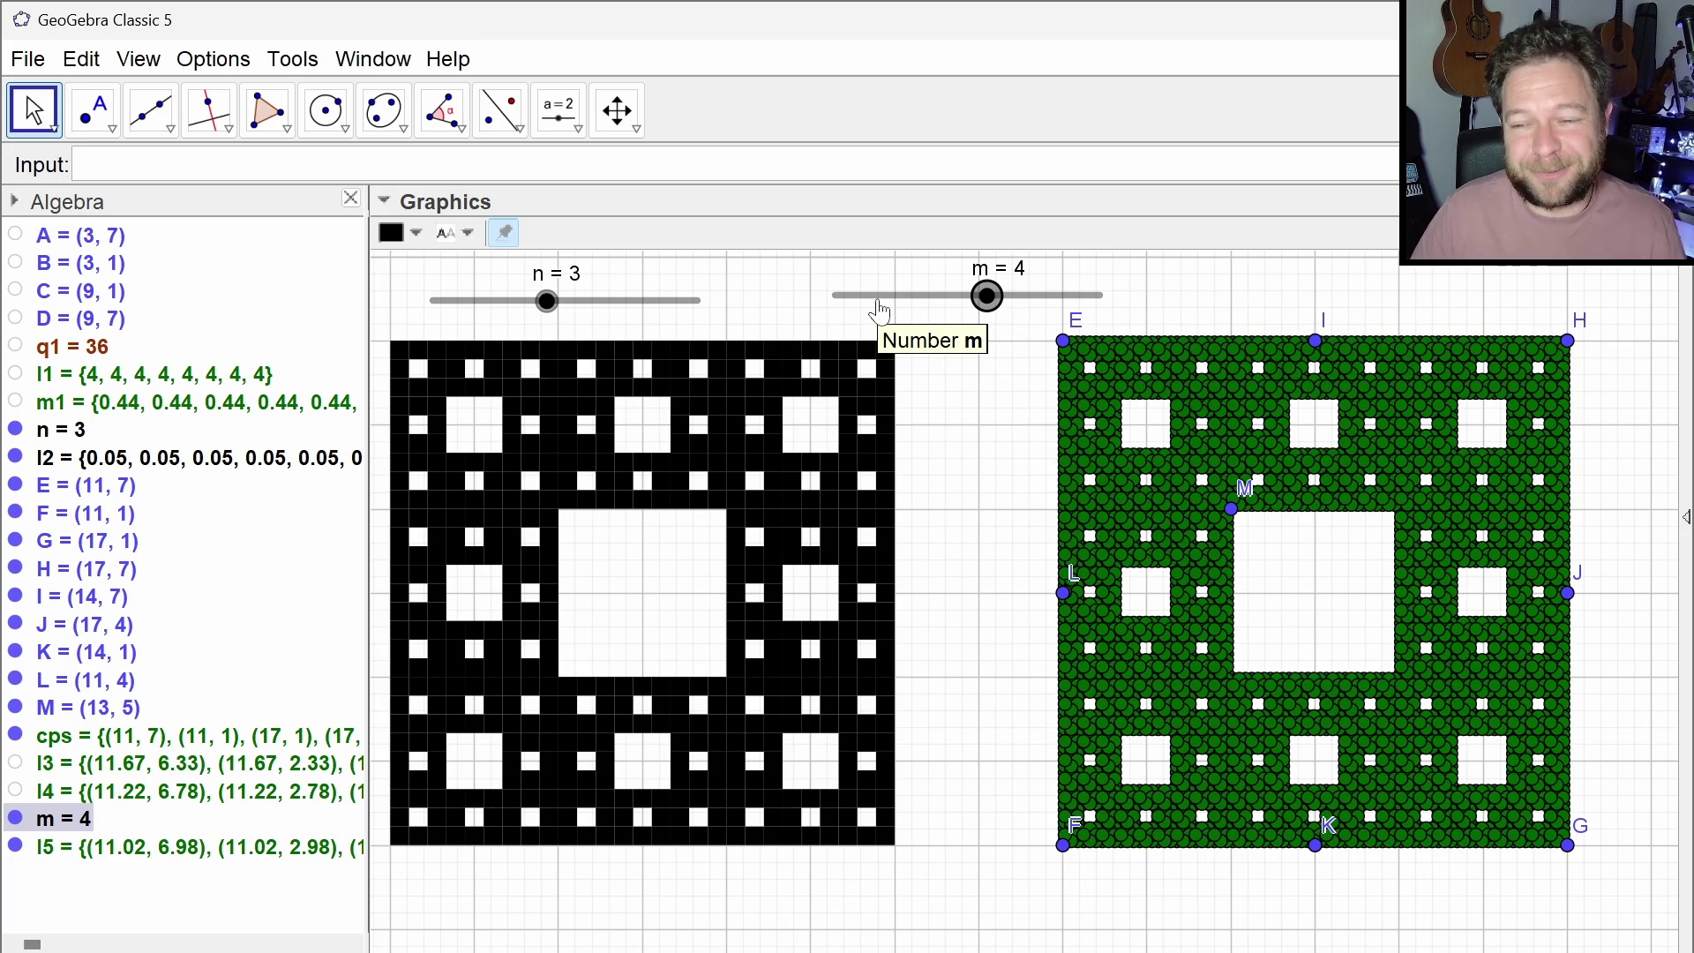
pyautogui.press('Left')
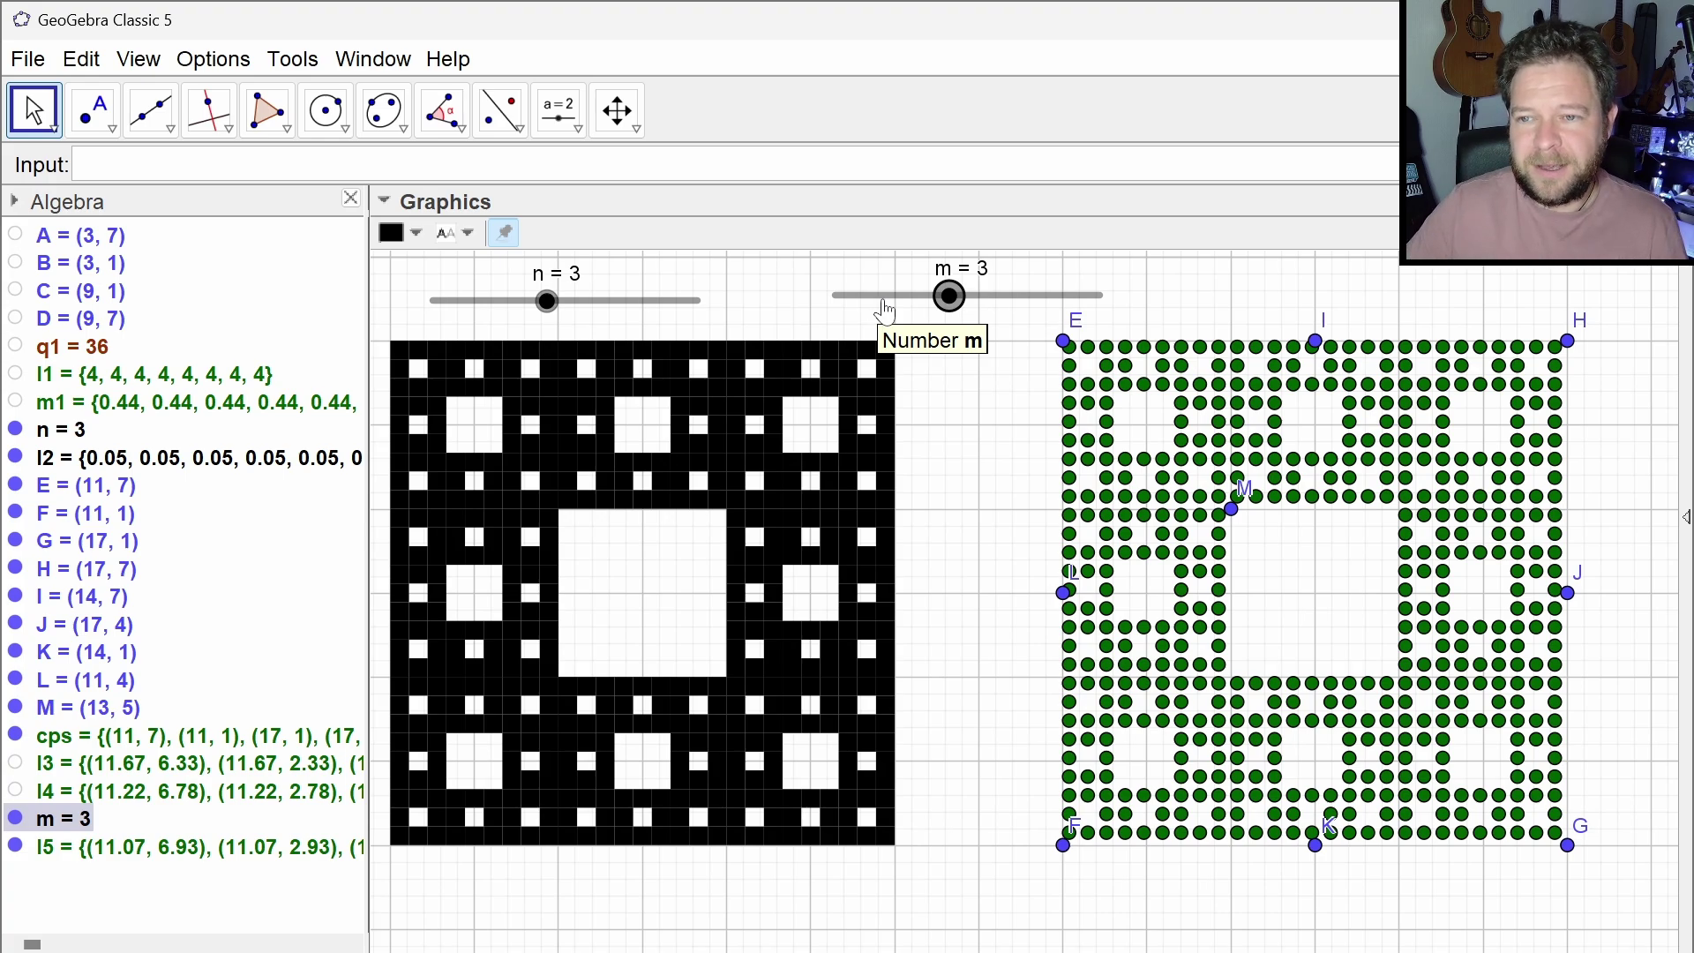
# Reduce the point size of the iterated list l5 to the smallest setting and select slider m
pyautogui.click(1184, 309)
pyautogui.click(1189, 399)
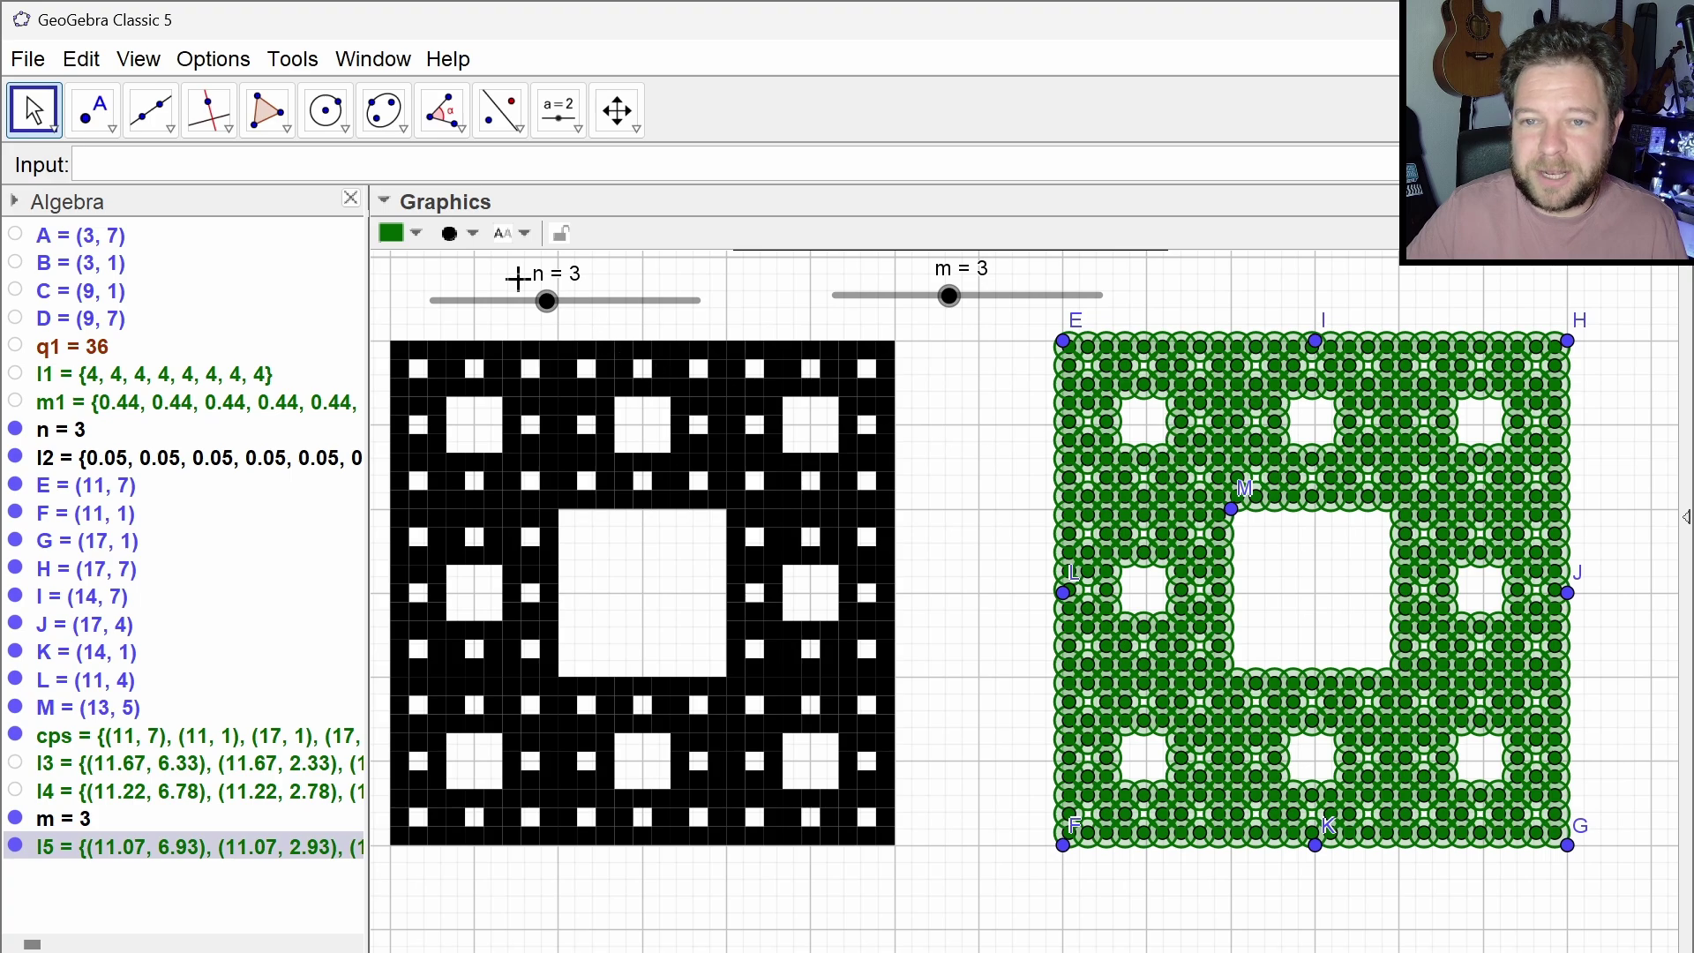
pyautogui.click(454, 233)
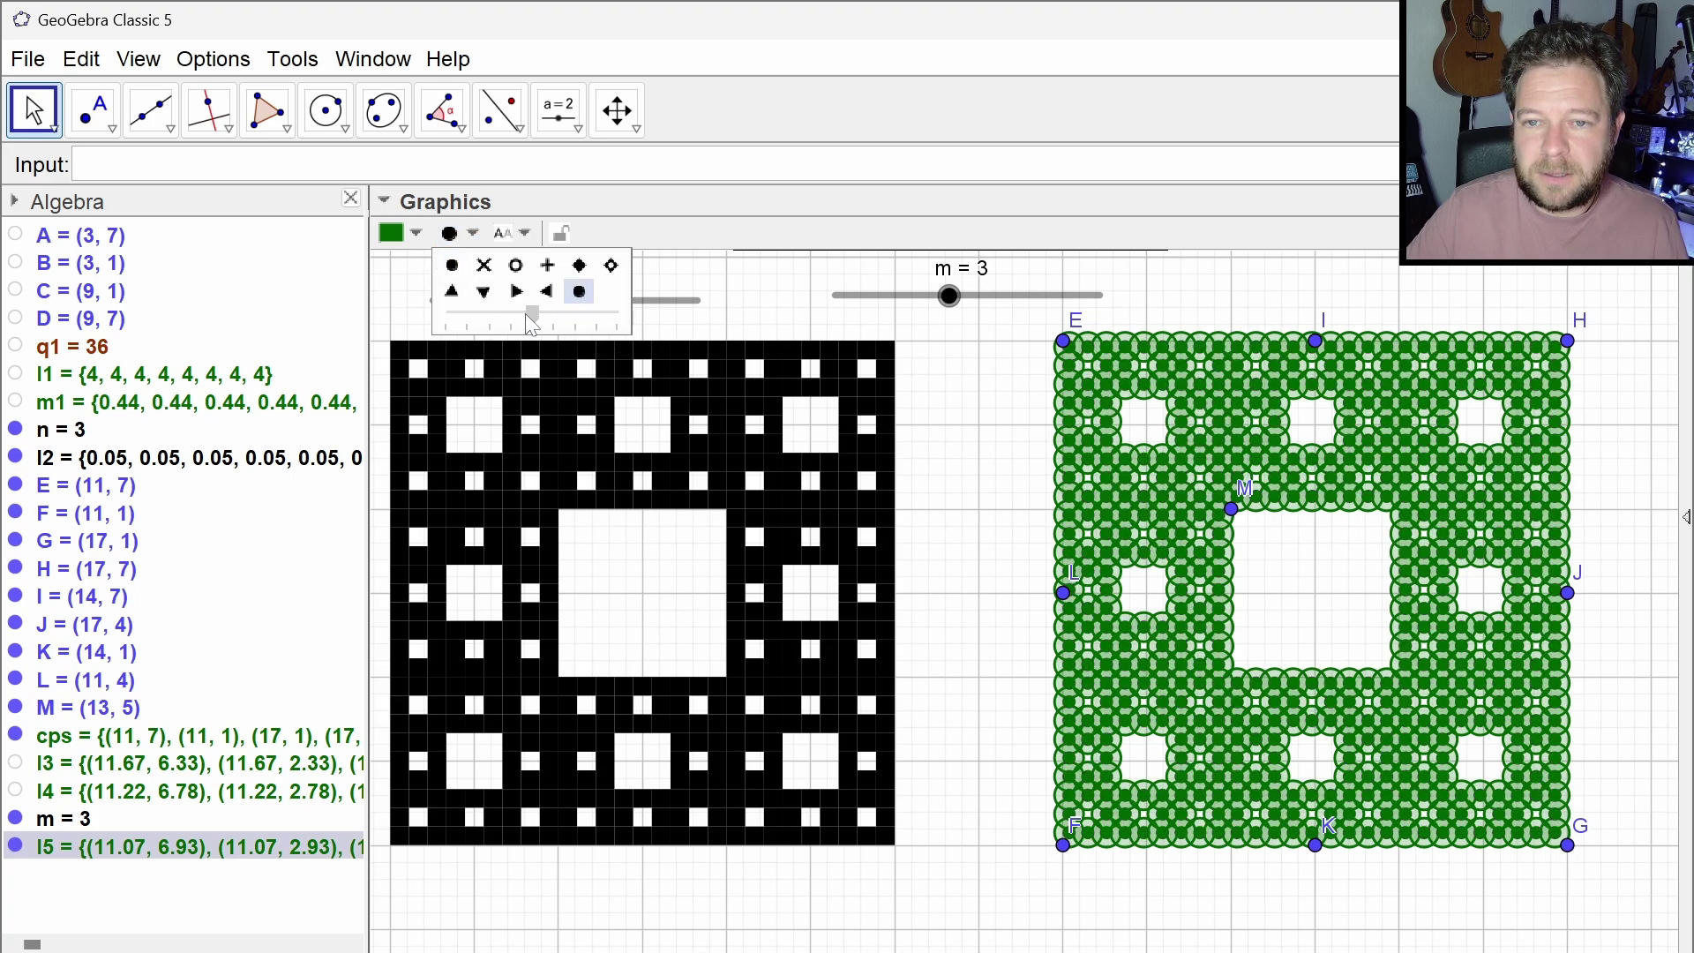
pyautogui.moveTo(529, 315); pyautogui.dragTo(447, 315)
pyautogui.click(927, 315)
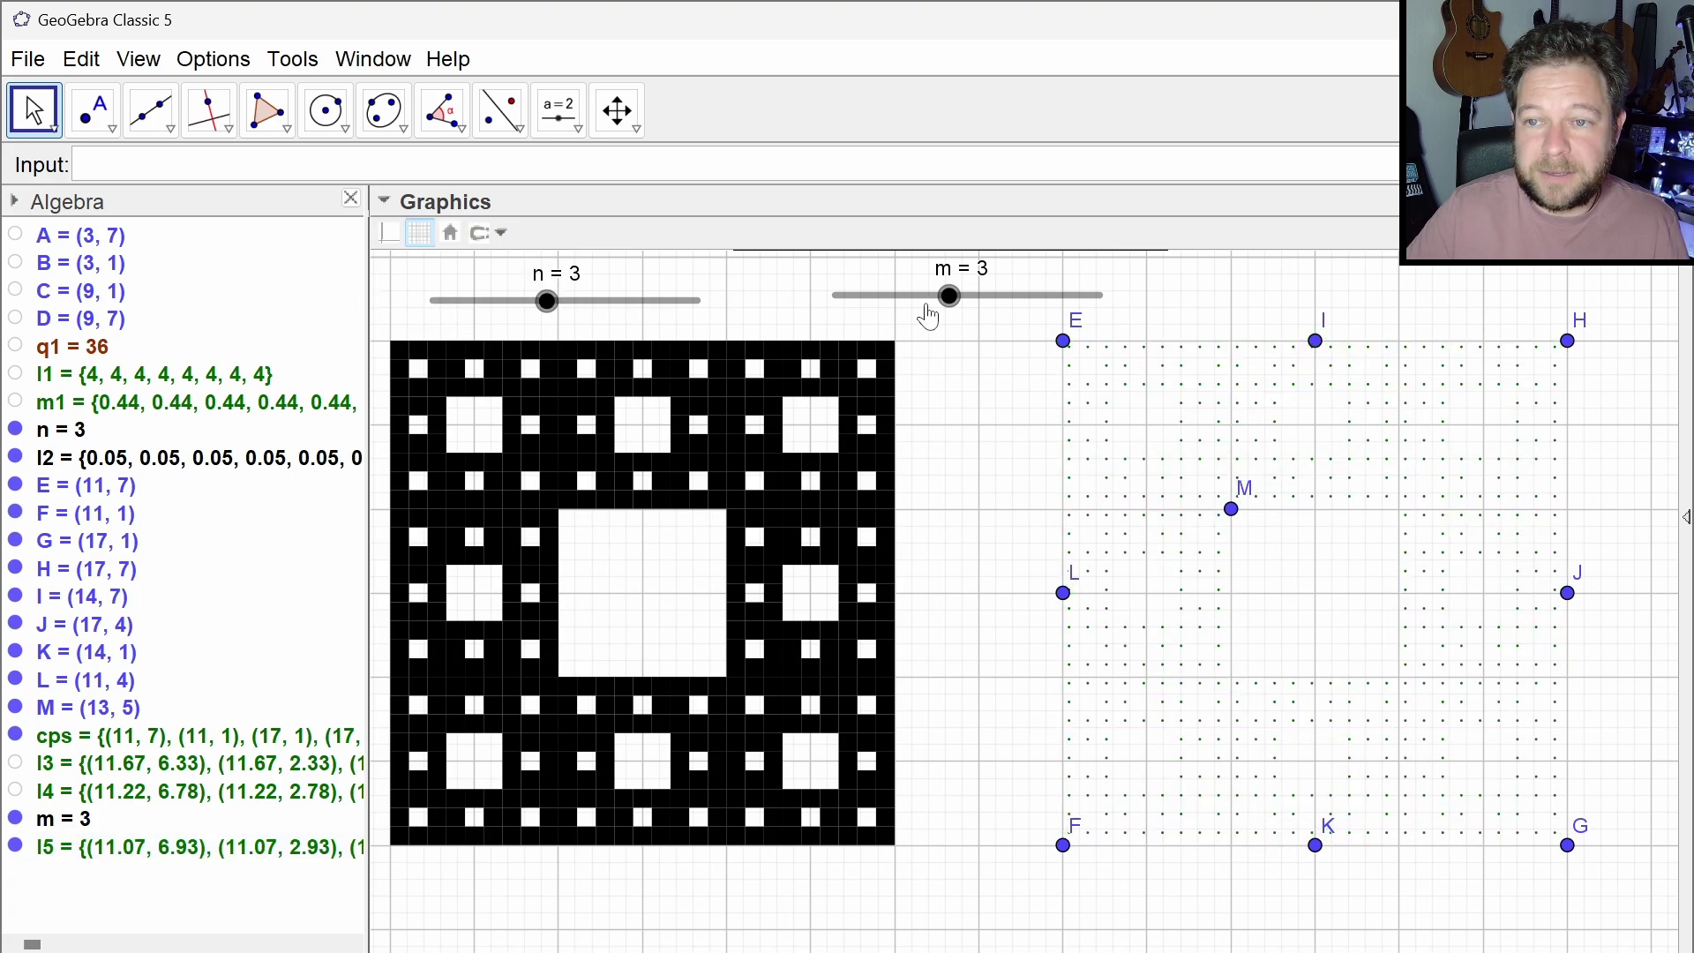
pyautogui.click(949, 297)
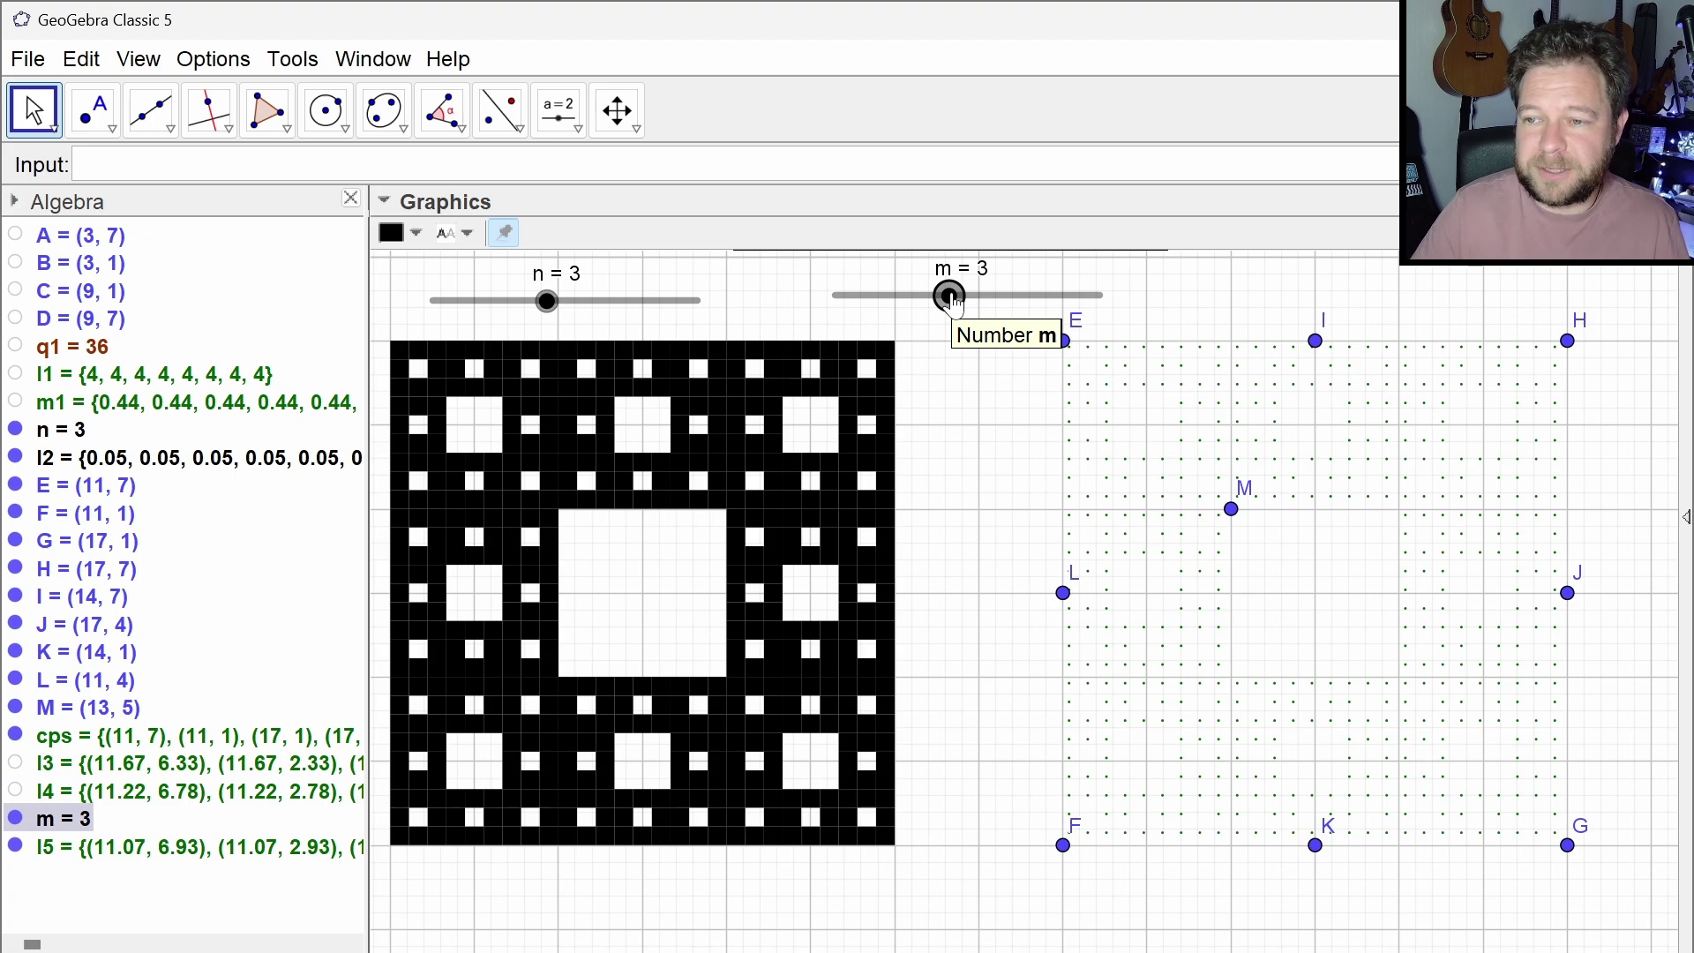
# Raise slider m one step at a time to 5, and raise slider n to 5
pyautogui.press('Right')
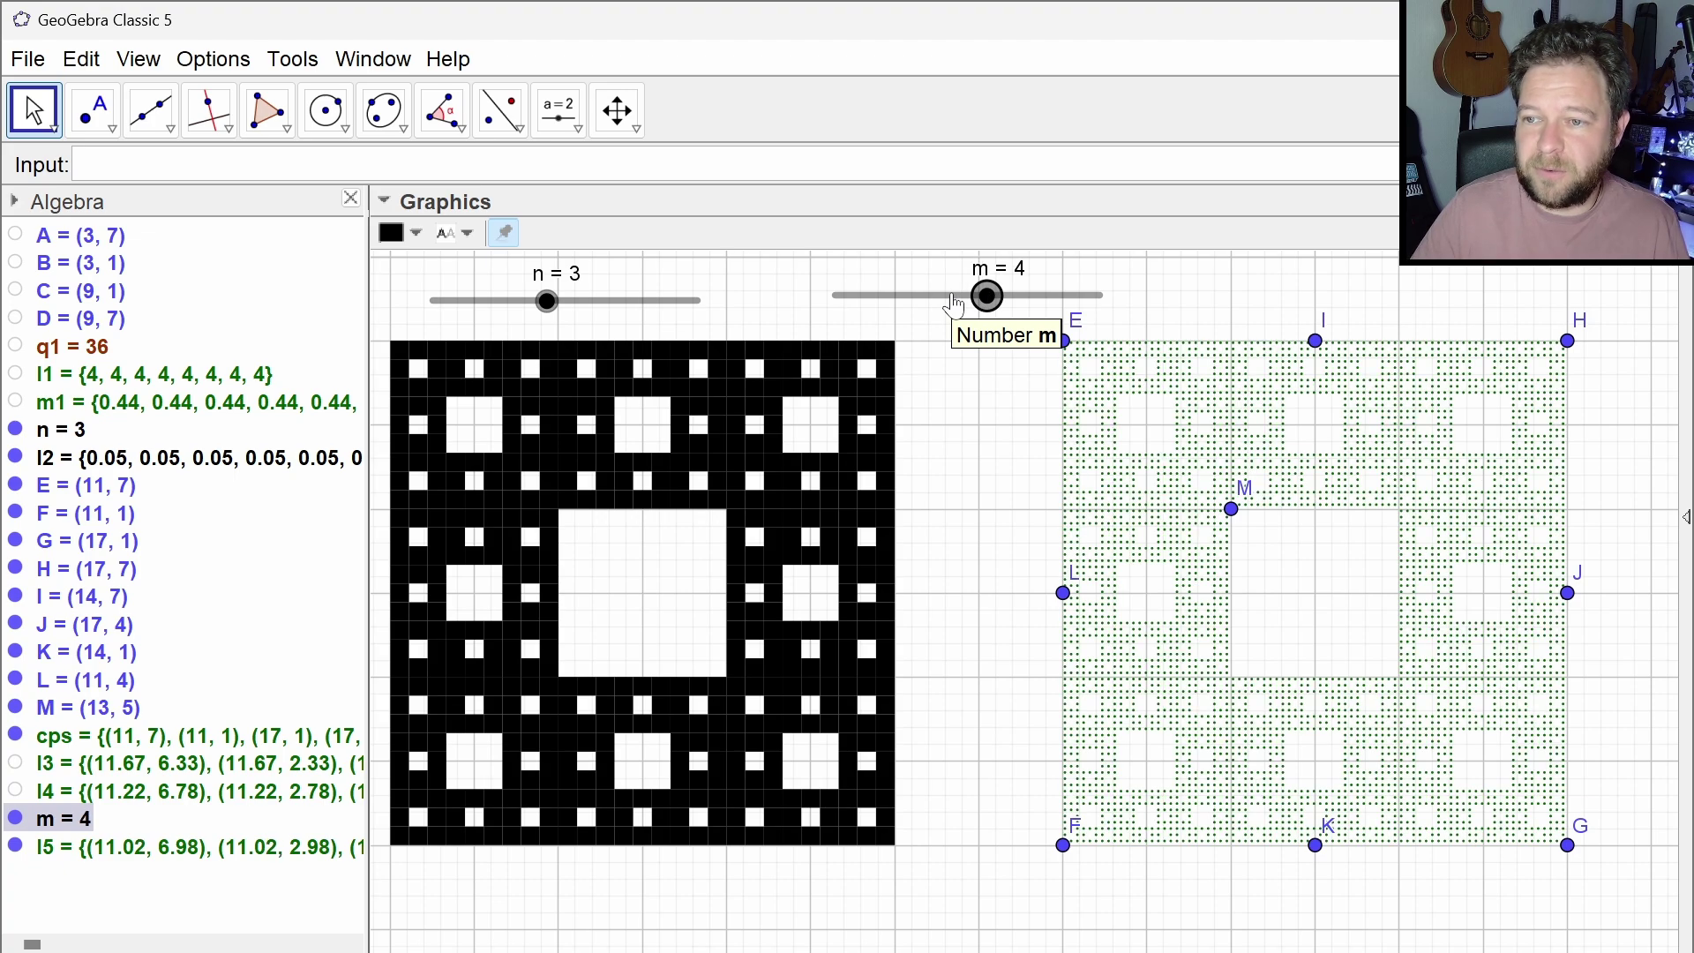
pyautogui.press('Right')
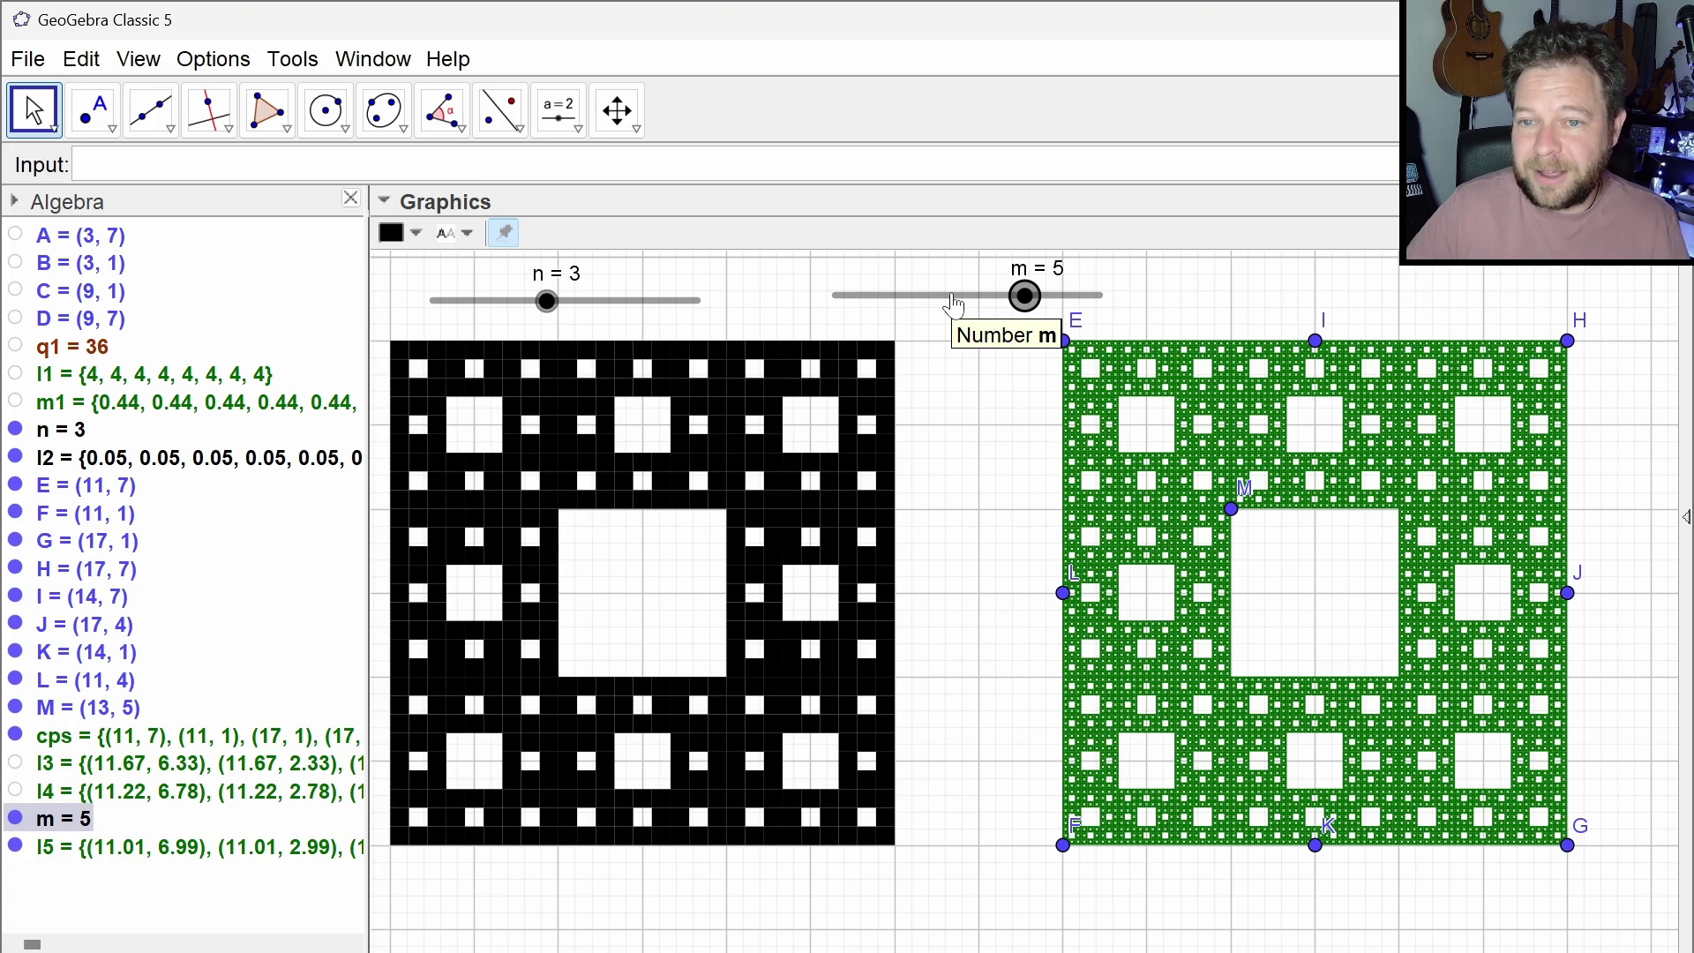
pyautogui.click(547, 302)
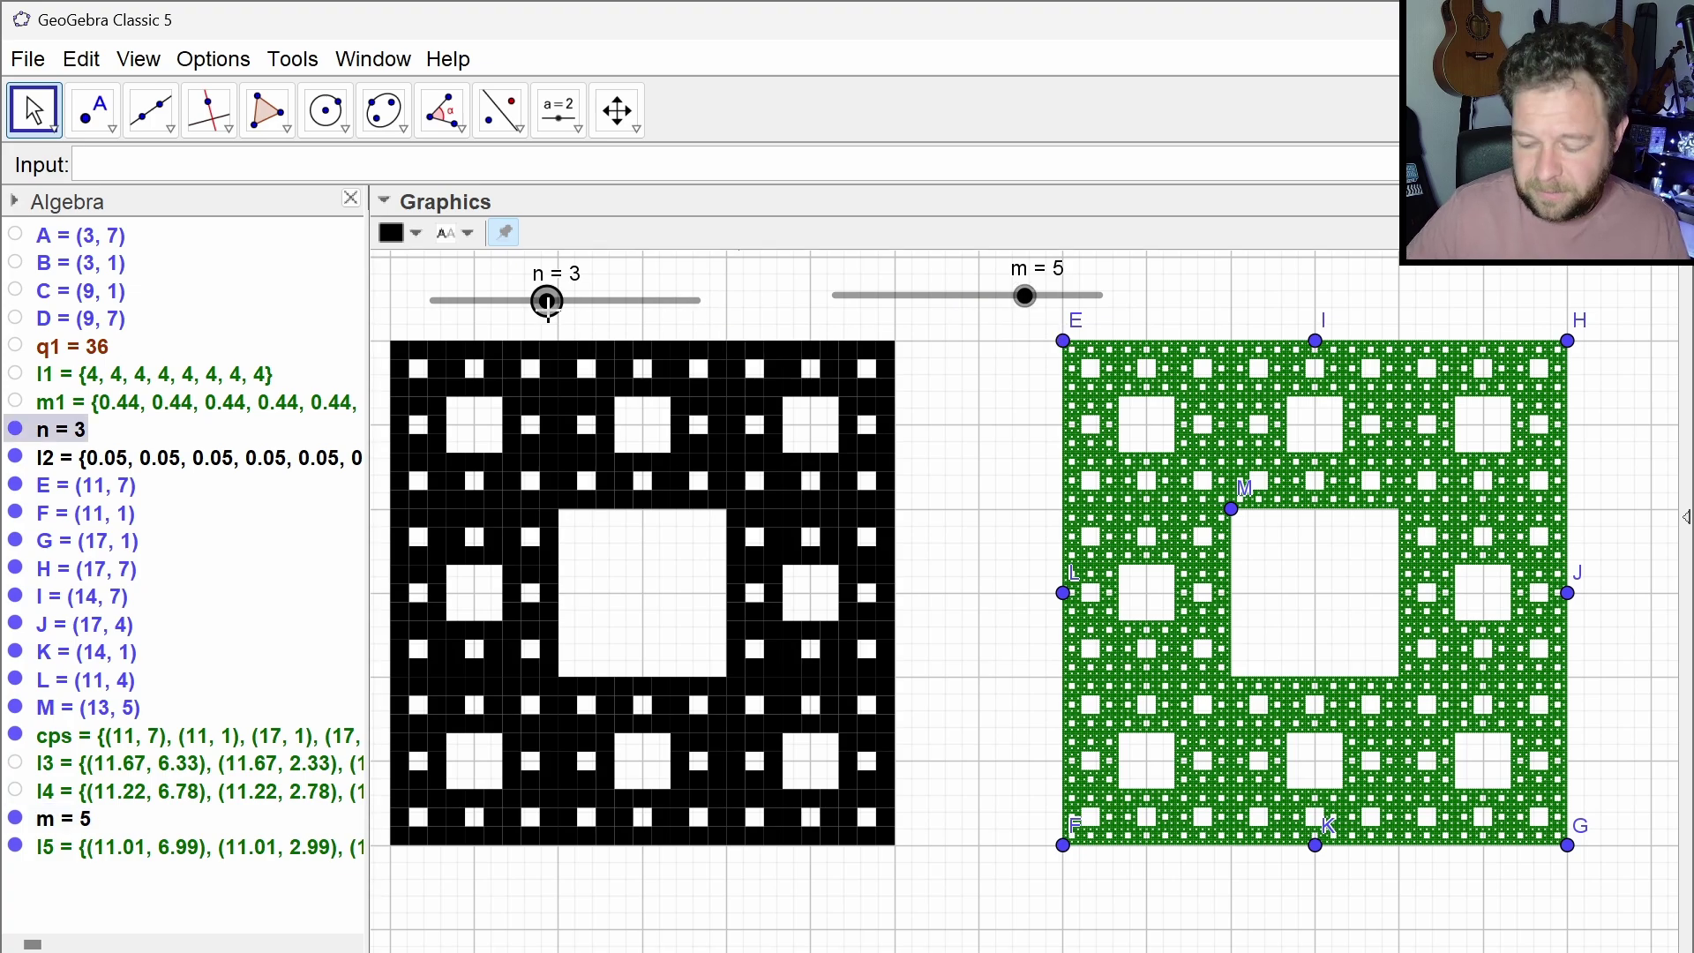
pyautogui.press('Right')
pyautogui.press('Right')
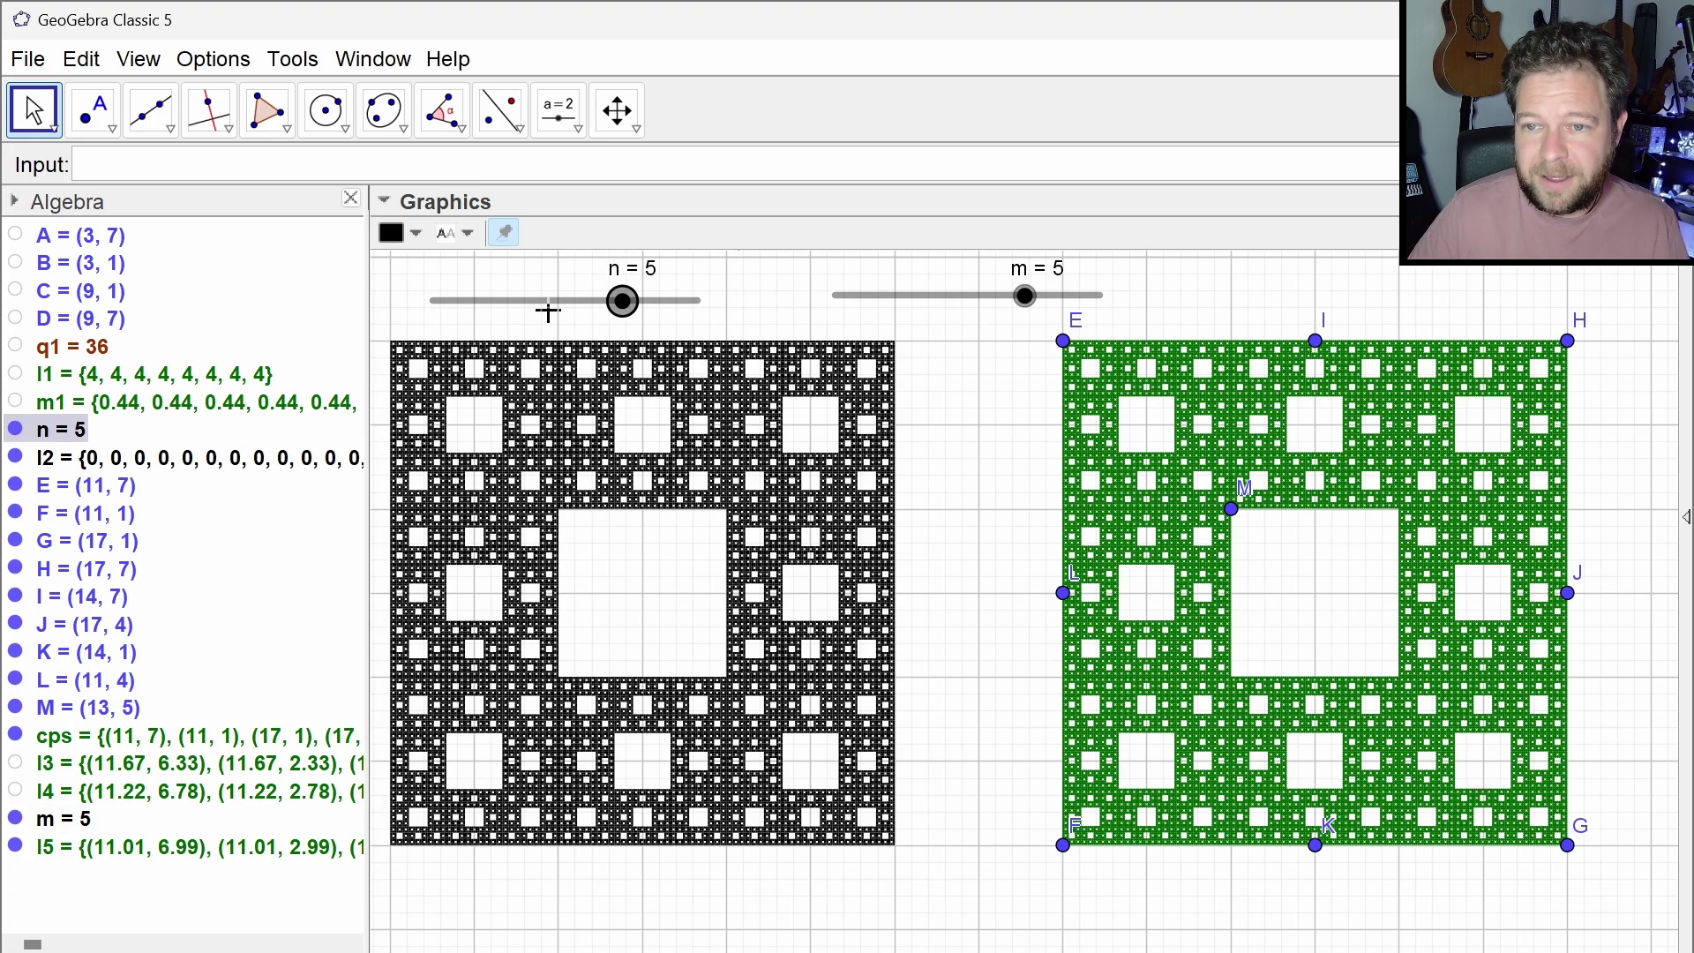
pyautogui.click(990, 407)
# Raise slider m to 6 and return it to 5
pyautogui.click(1024, 295)
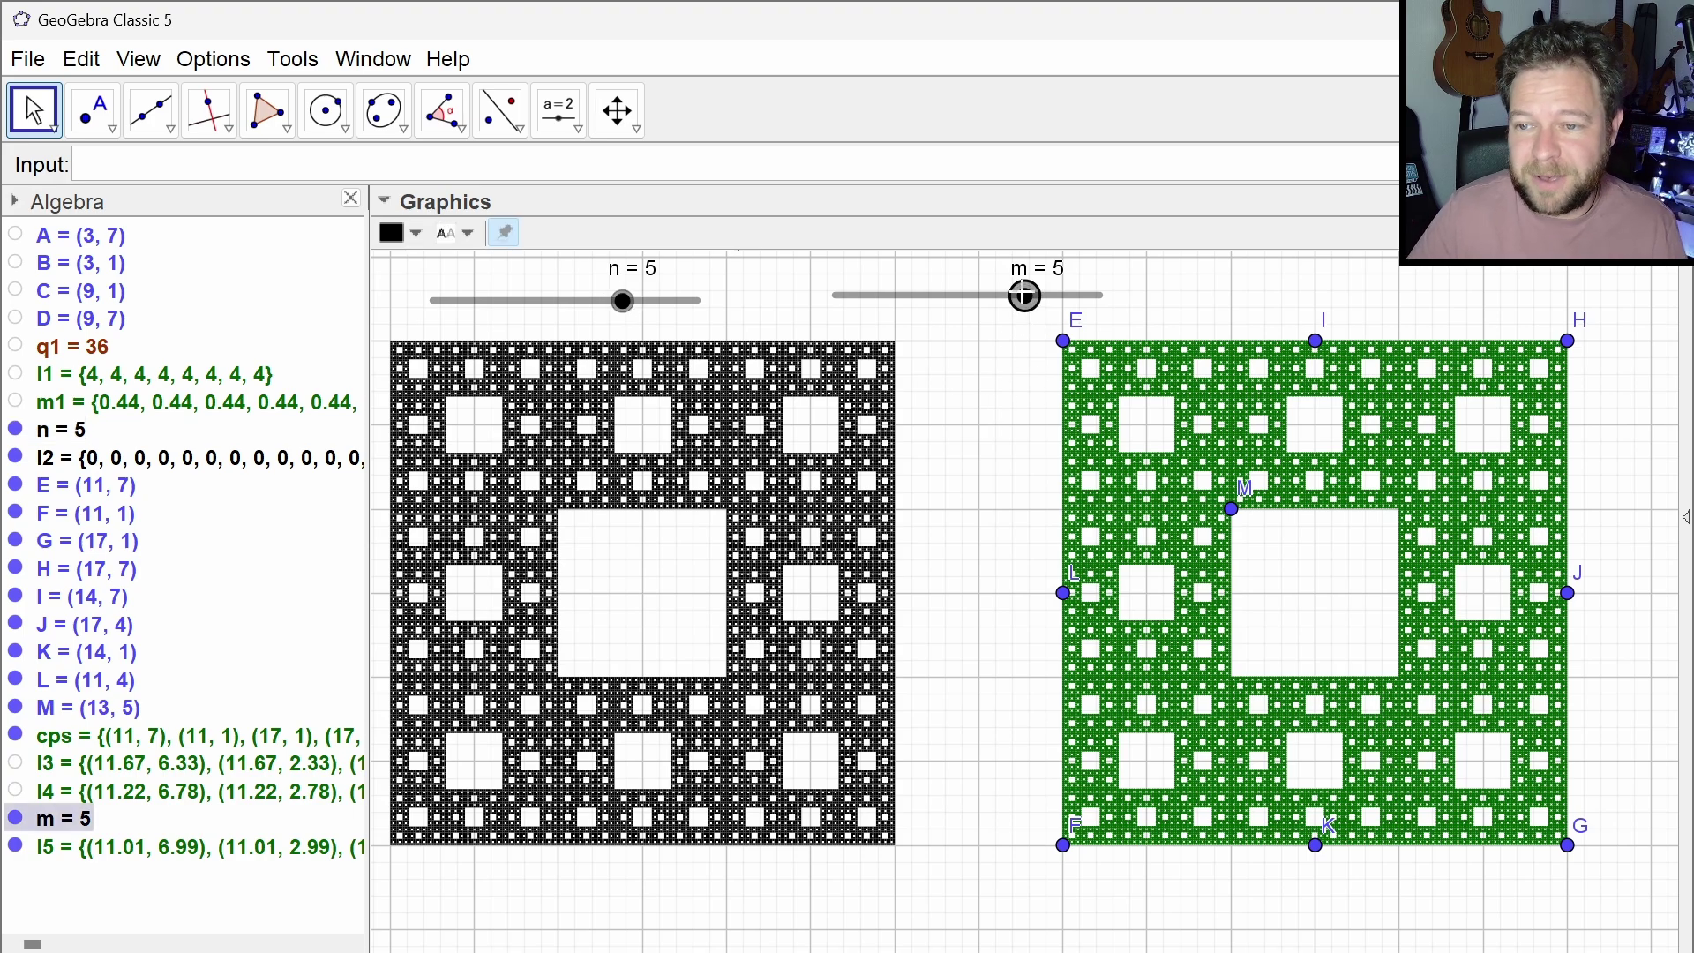
pyautogui.press('Right')
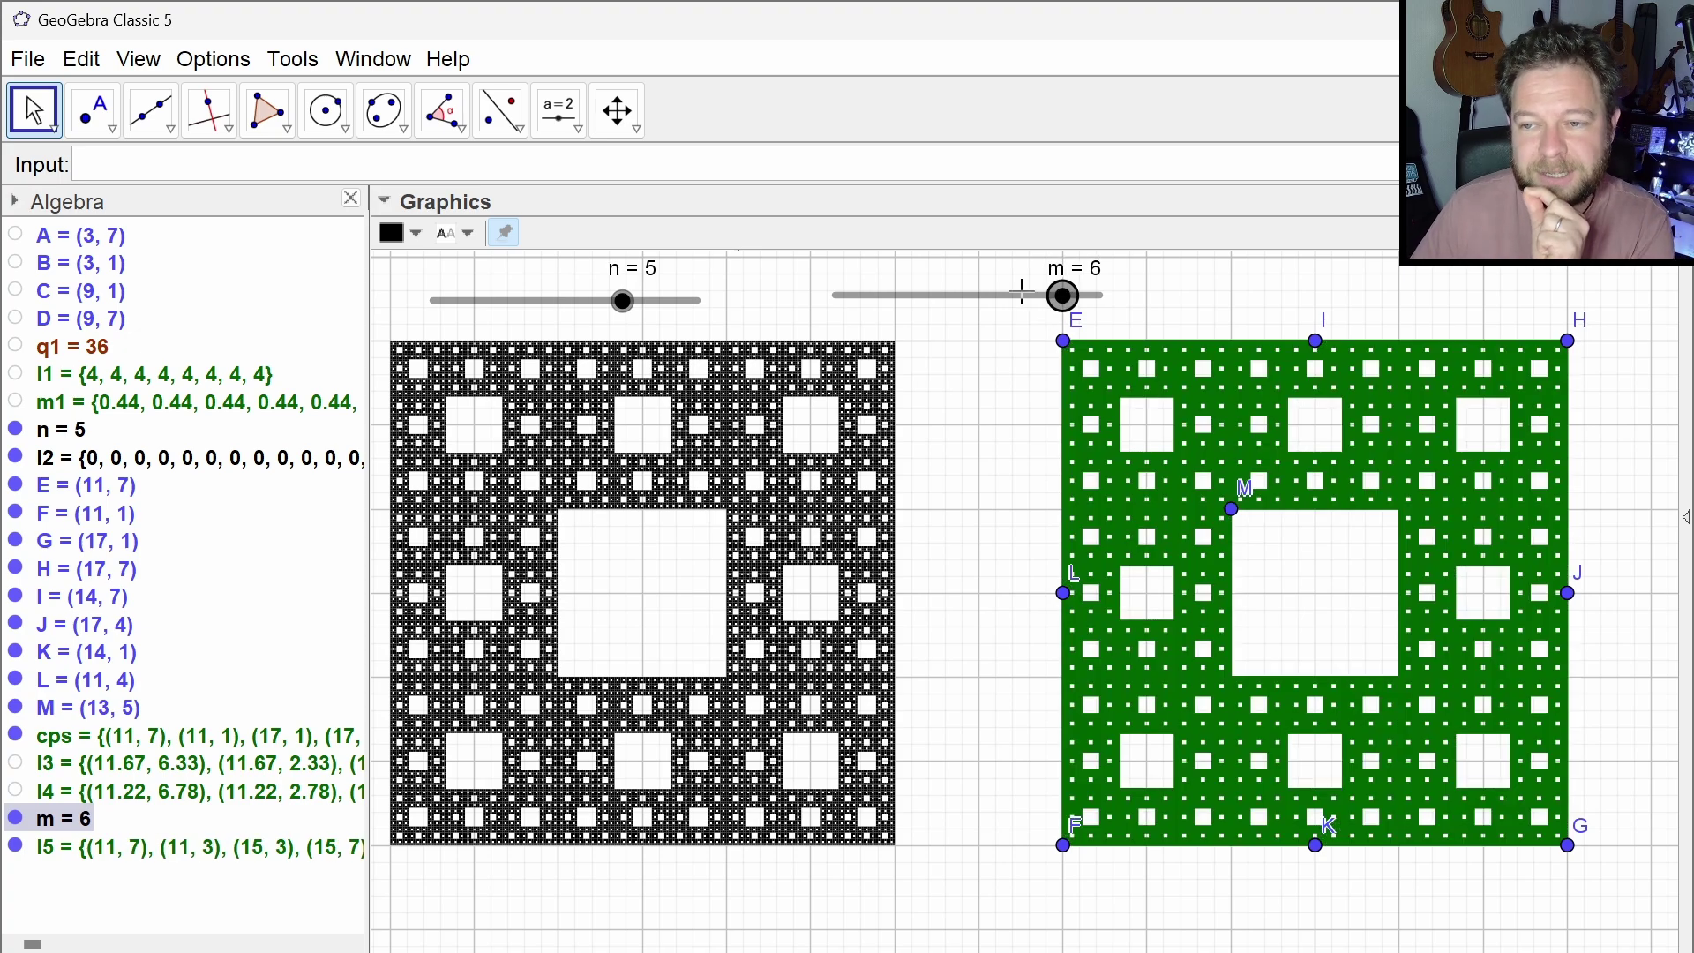
pyautogui.press('Left')
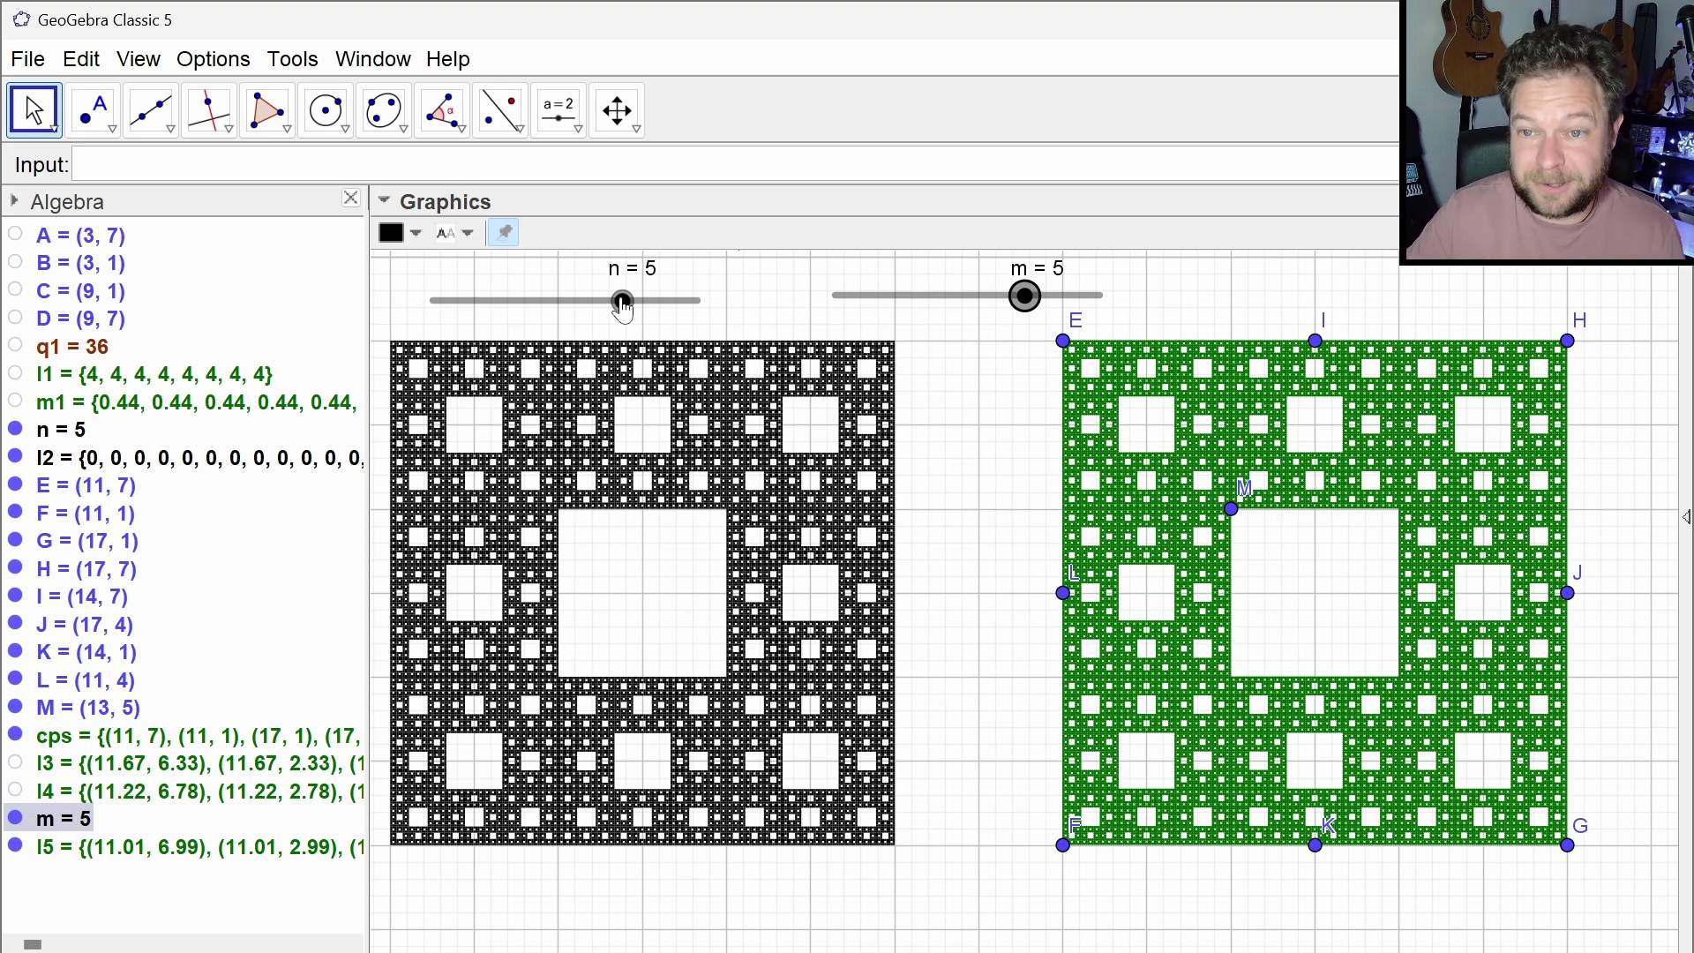
# Lower slider n to 2, raise slider m to 6 and bring it back to 5
pyautogui.moveTo(623, 301); pyautogui.dragTo(510, 302)
pyautogui.moveTo(1025, 295)
pyautogui.mouseDown()
pyautogui.moveTo(986, 296)
pyautogui.moveTo(1051, 307)
pyautogui.mouseUp()
pyautogui.press('Right')
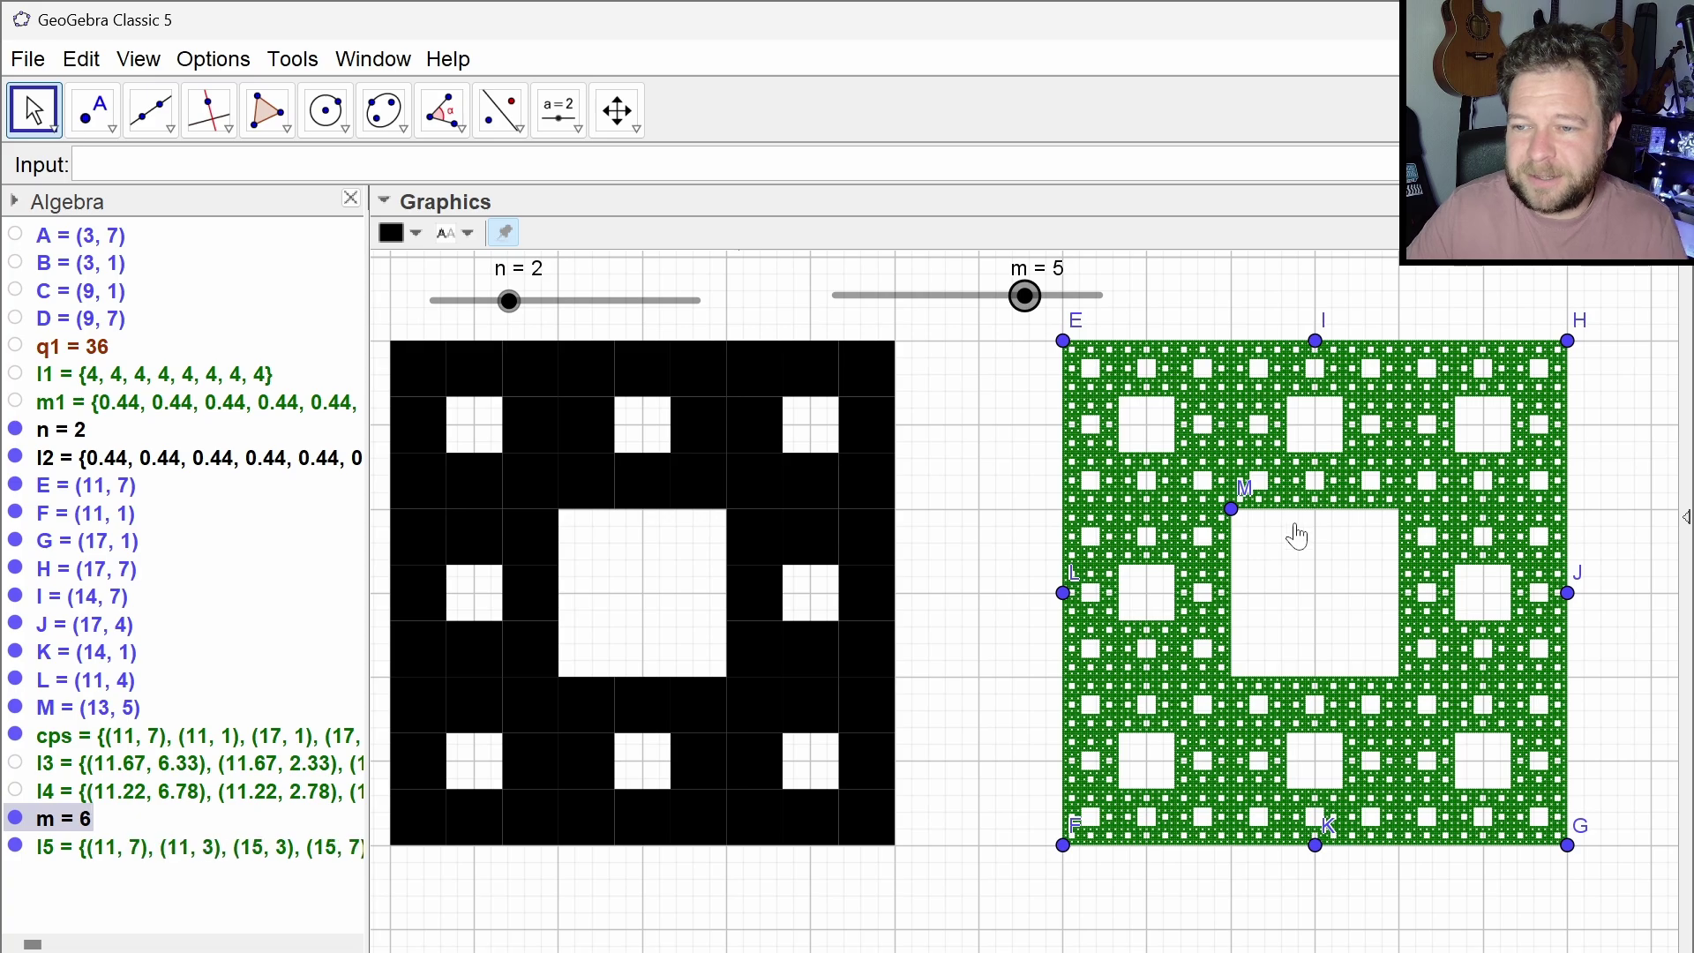
pyautogui.press('Escape')
pyautogui.moveTo(1064, 296); pyautogui.dragTo(1016, 314)
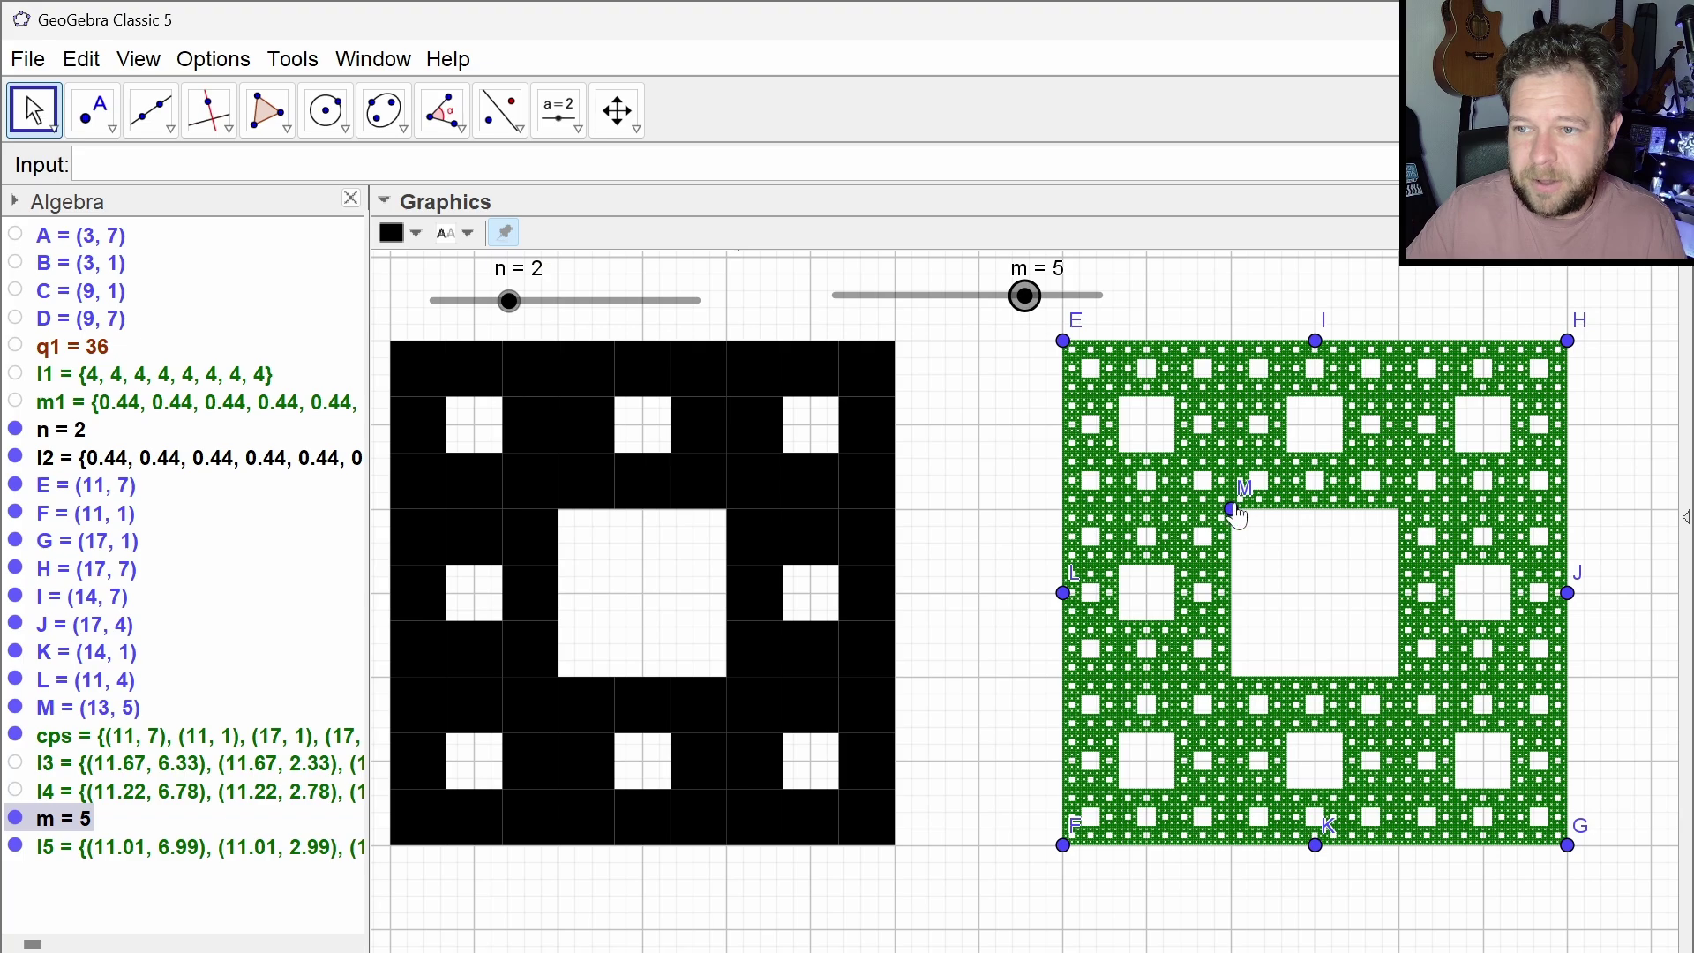
# Move point M around inside the carpet's central hole to about (14.04, 4.17), lowering slider m to 3 and returning it to 5
pyautogui.moveTo(1232, 510); pyautogui.dragTo(1364, 605)
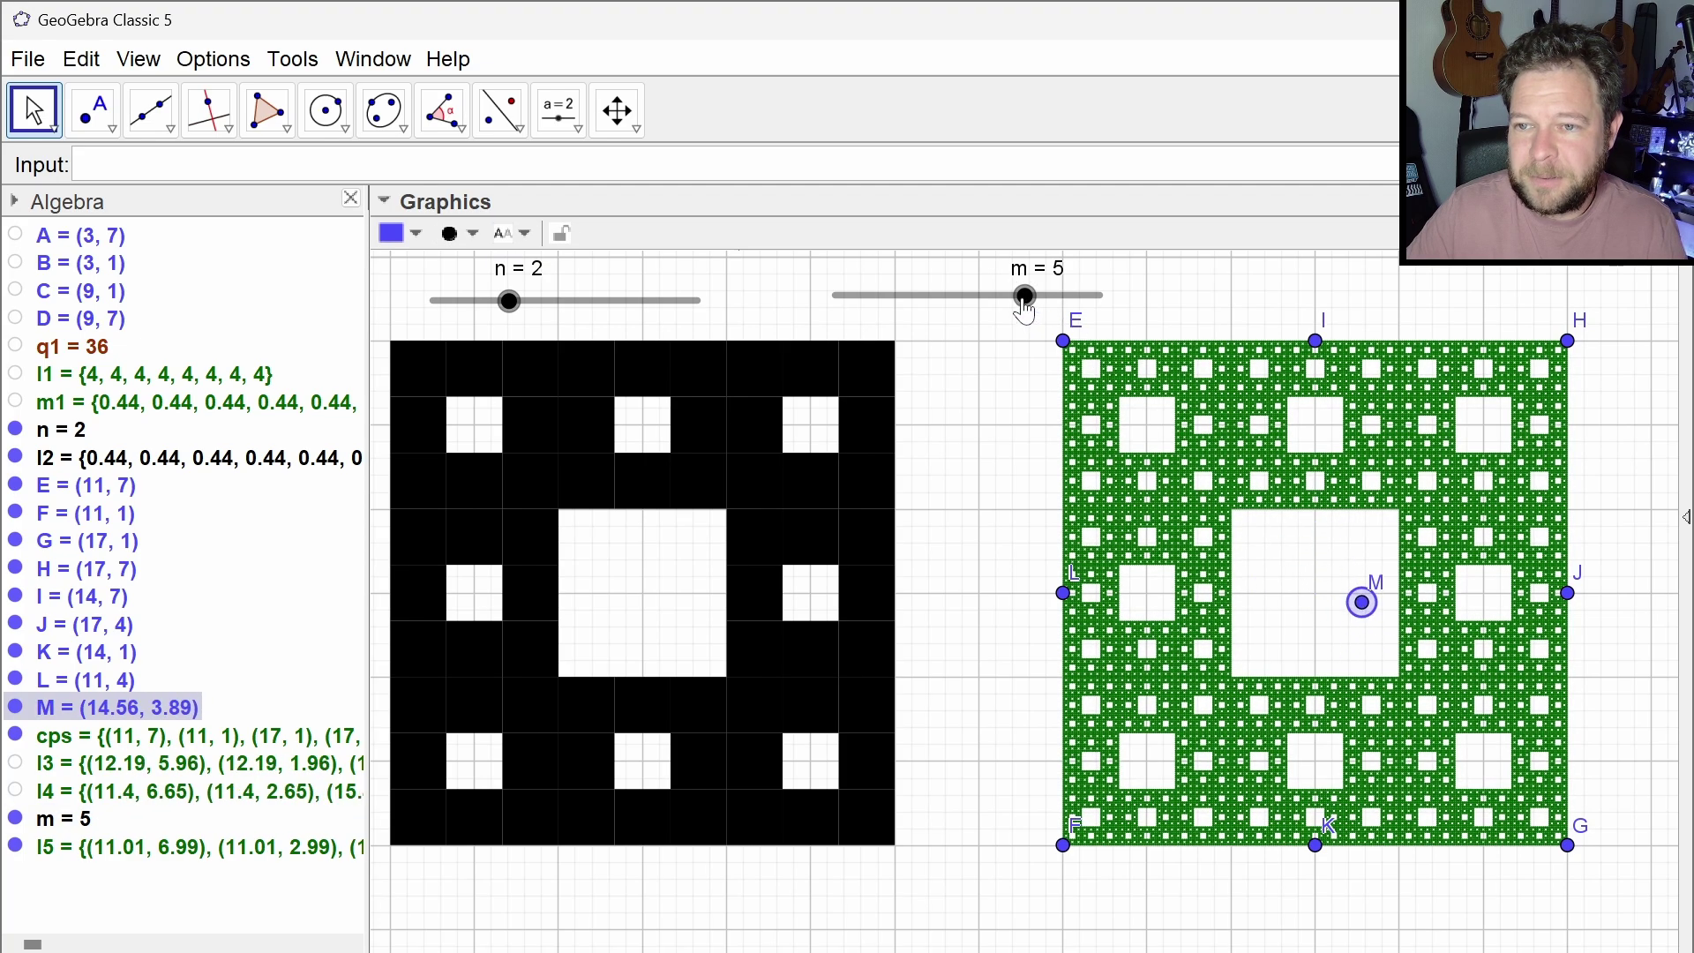
pyautogui.moveTo(1025, 297); pyautogui.dragTo(949, 296)
pyautogui.moveTo(1362, 603); pyautogui.dragTo(1321, 590)
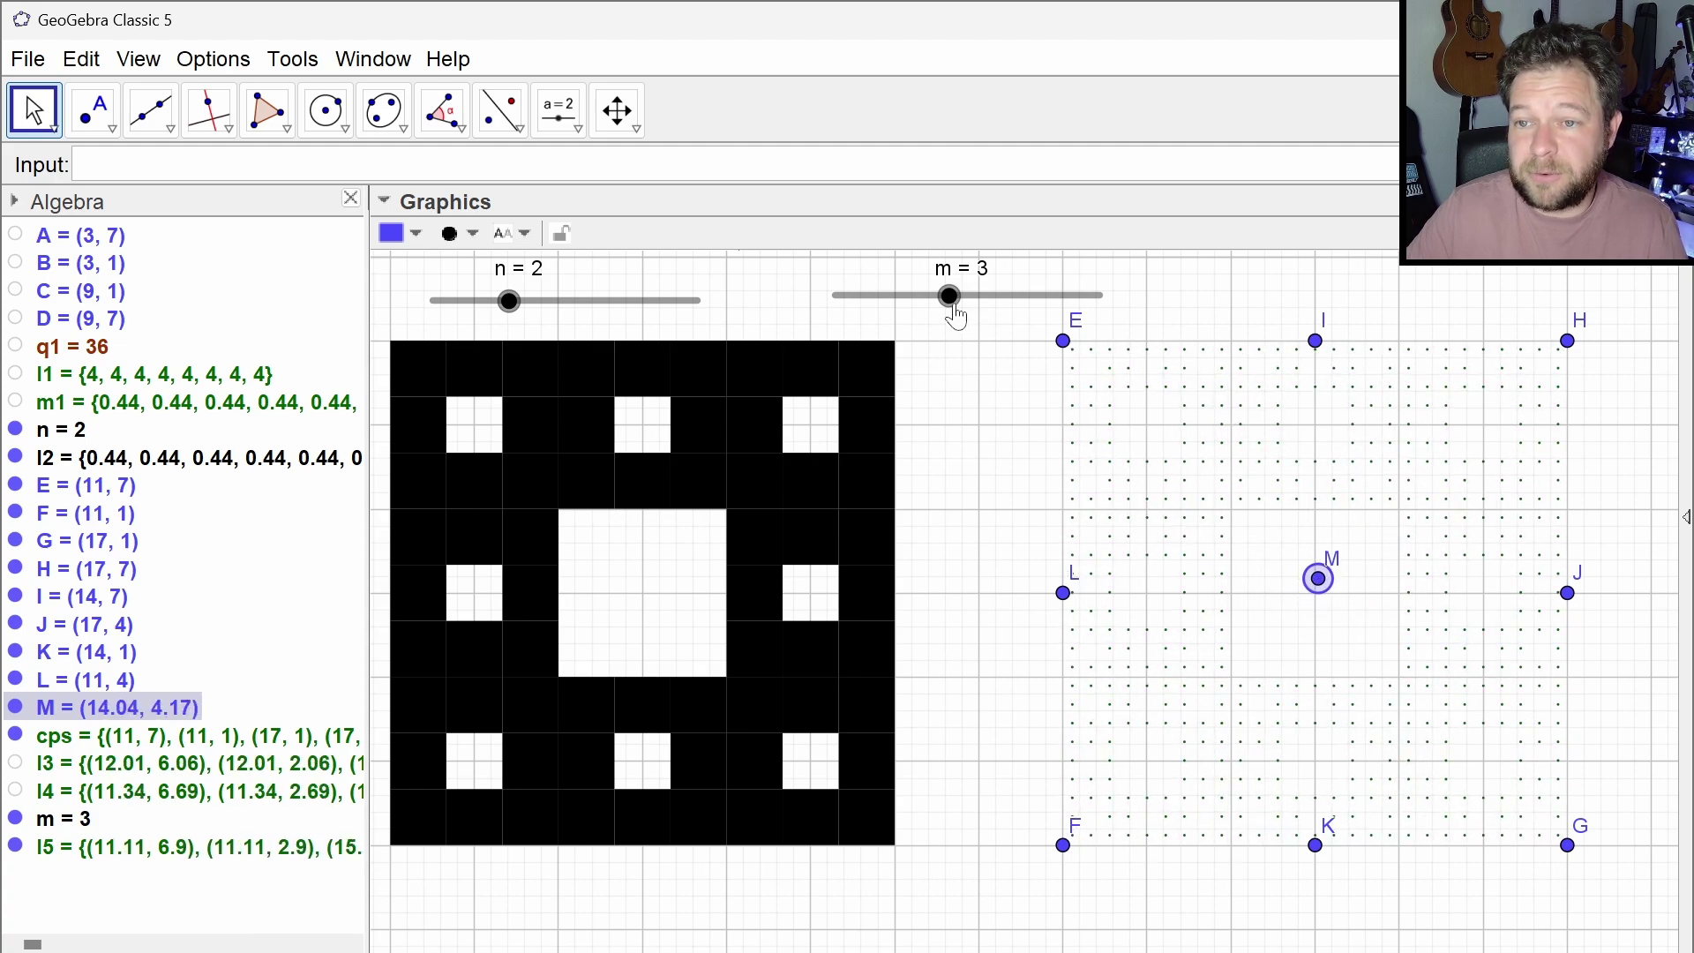
pyautogui.moveTo(953, 301); pyautogui.dragTo(1017, 312)
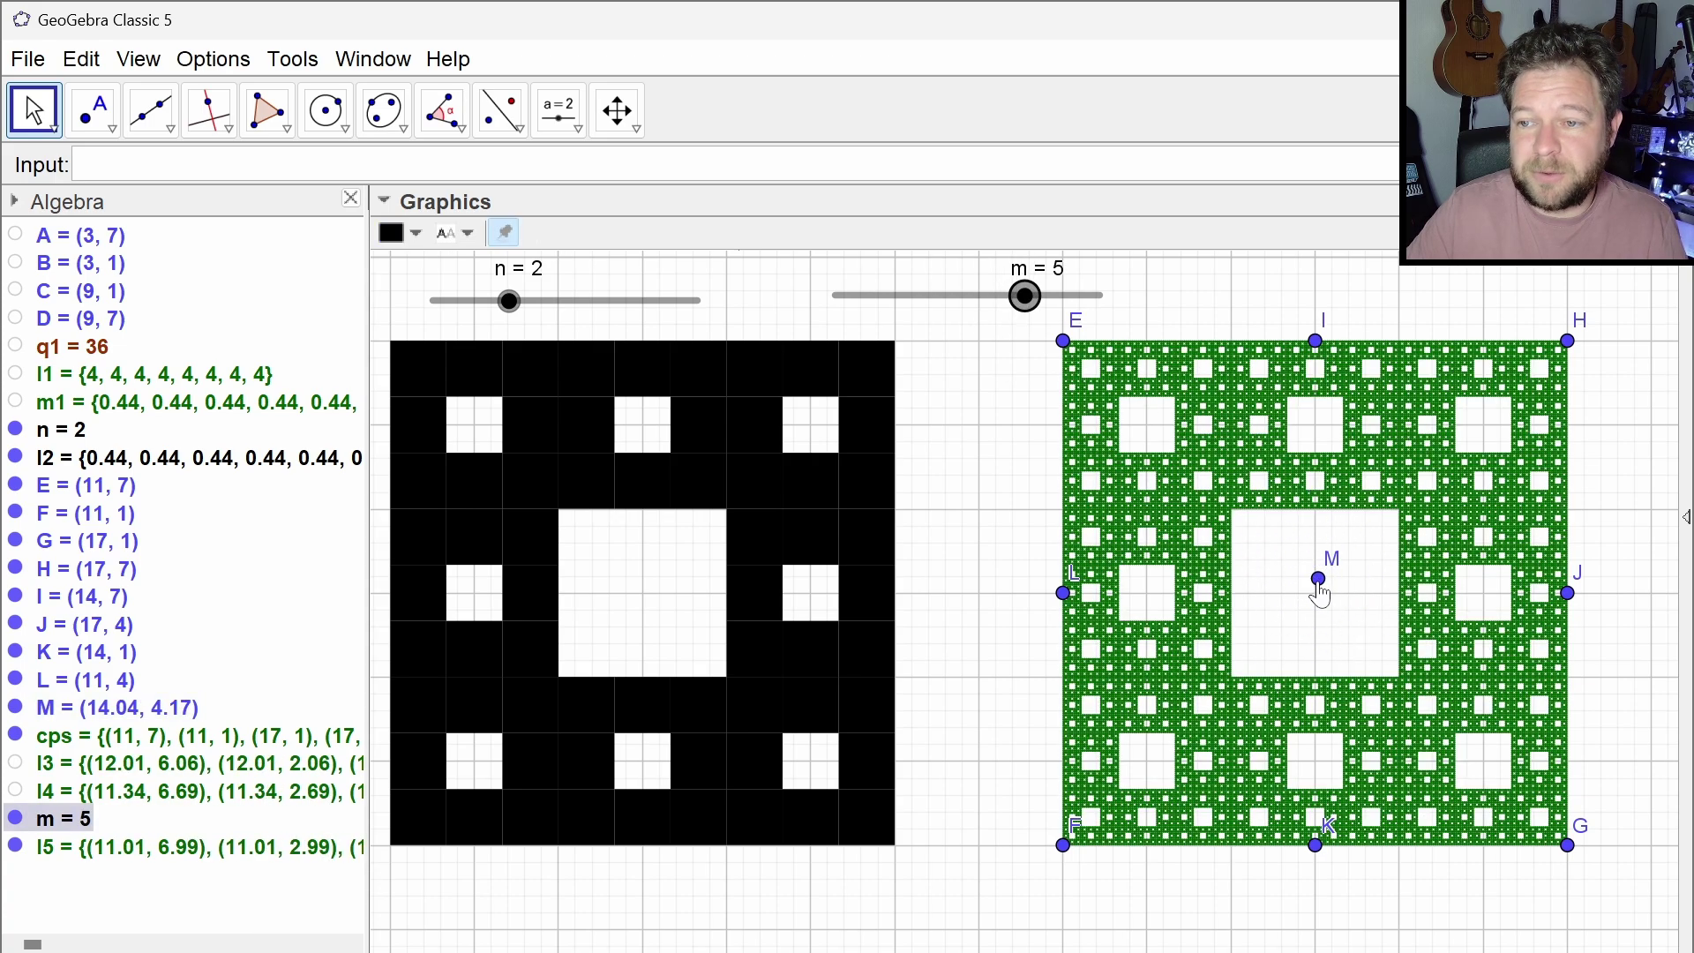
# Move point M onto point I at (14, 7), and place it at the square's centre (14, 4)
pyautogui.moveTo(1318, 579); pyautogui.dragTo(1316, 345)
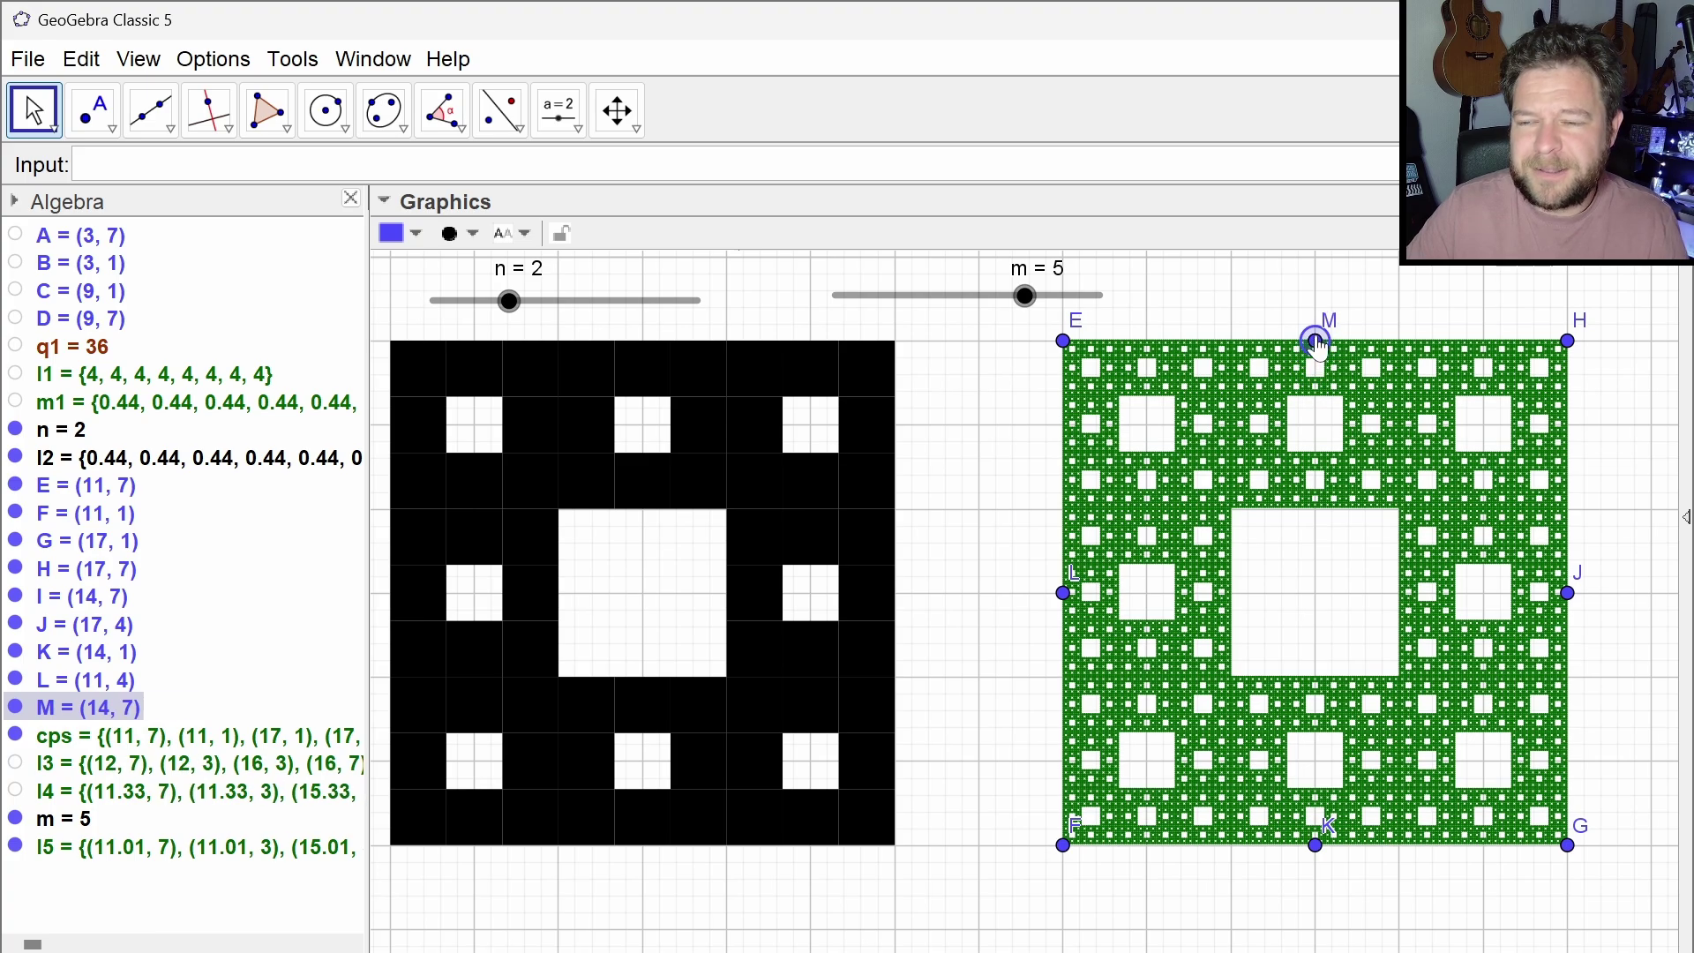
pyautogui.moveTo(1315, 344); pyautogui.dragTo(1315, 596)
pyautogui.click(1371, 561)
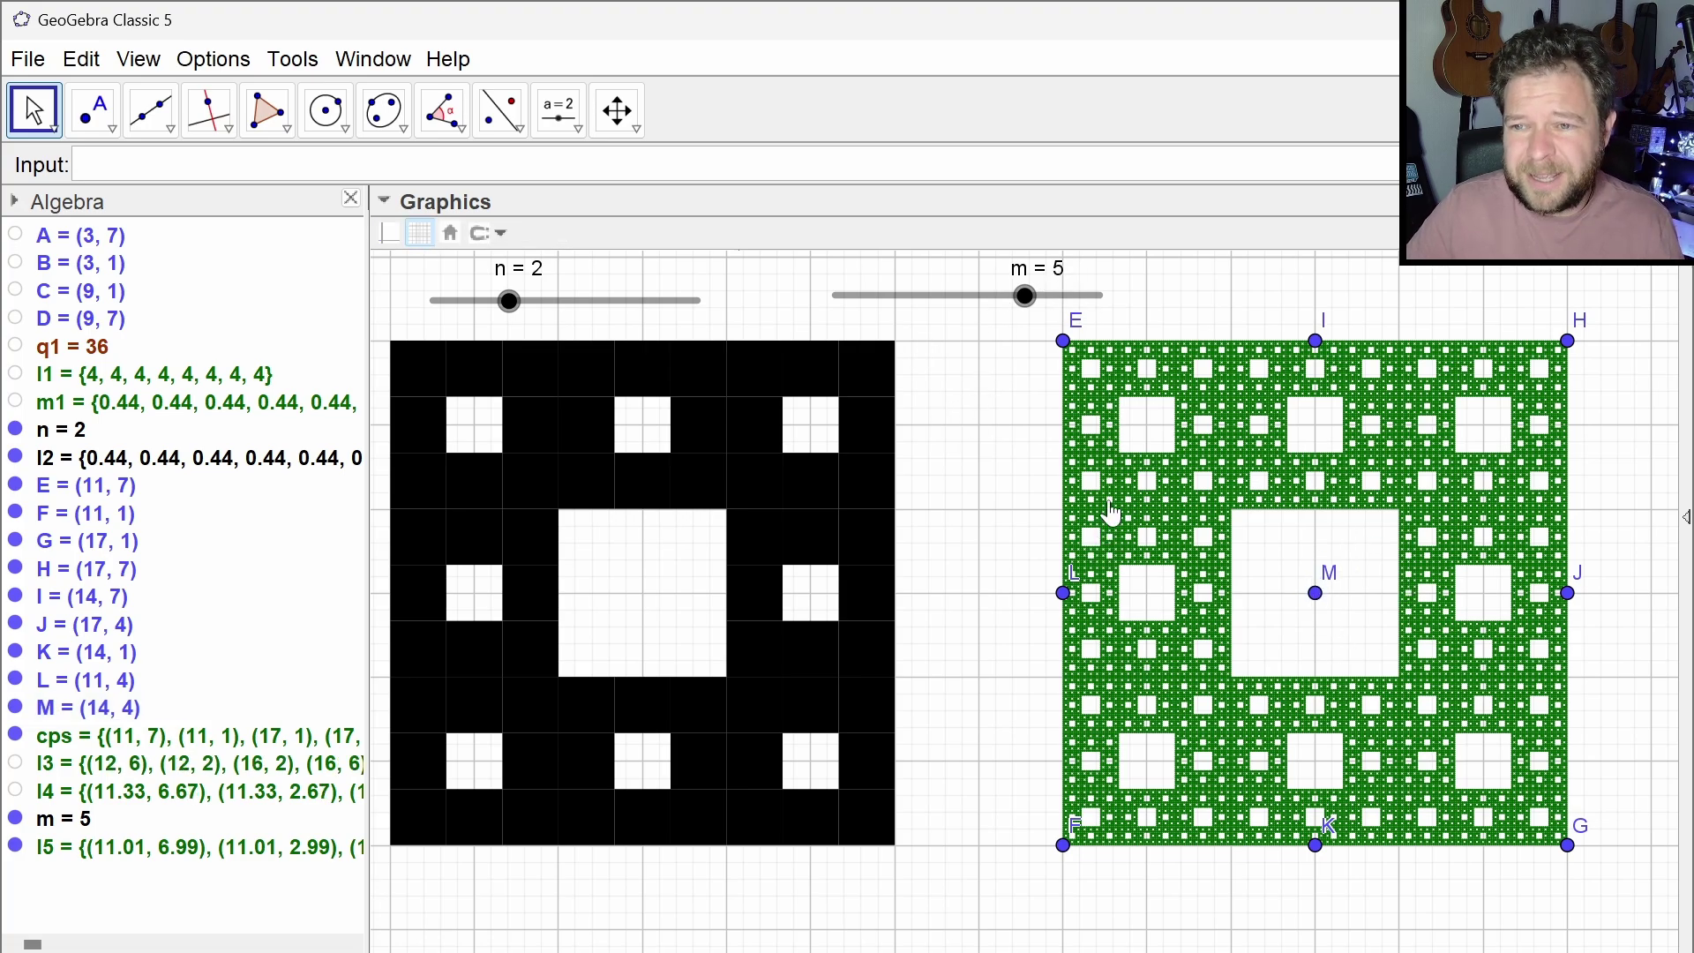
# With slider m at 4, pull corner point E out to about (9.47, 7.13) and return it to (11, 7)
pyautogui.moveTo(1025, 297); pyautogui.dragTo(997, 304)
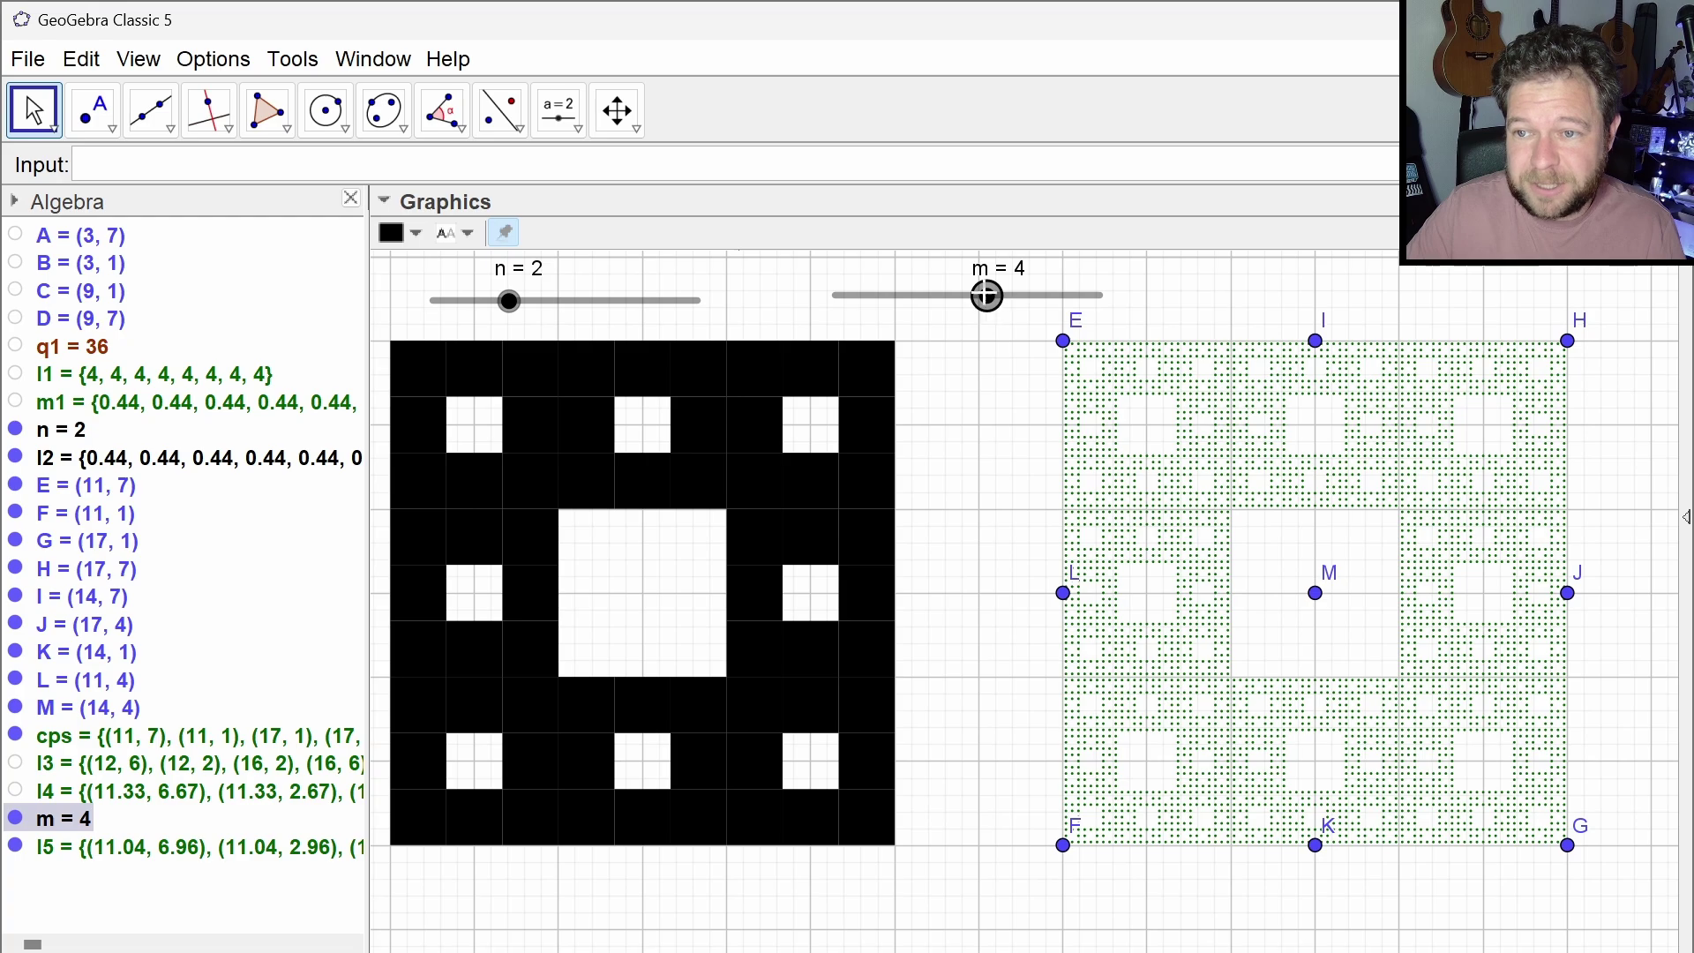
pyautogui.moveTo(1059, 353); pyautogui.dragTo(920, 351)
pyautogui.moveTo(1059, 602)
pyautogui.mouseDown()
pyautogui.moveTo(1016, 679)
pyautogui.moveTo(1183, 717)
pyautogui.moveTo(1072, 607)
pyautogui.moveTo(1222, 639)
pyautogui.moveTo(1106, 583)
pyautogui.moveTo(1065, 595)
pyautogui.mouseUp()
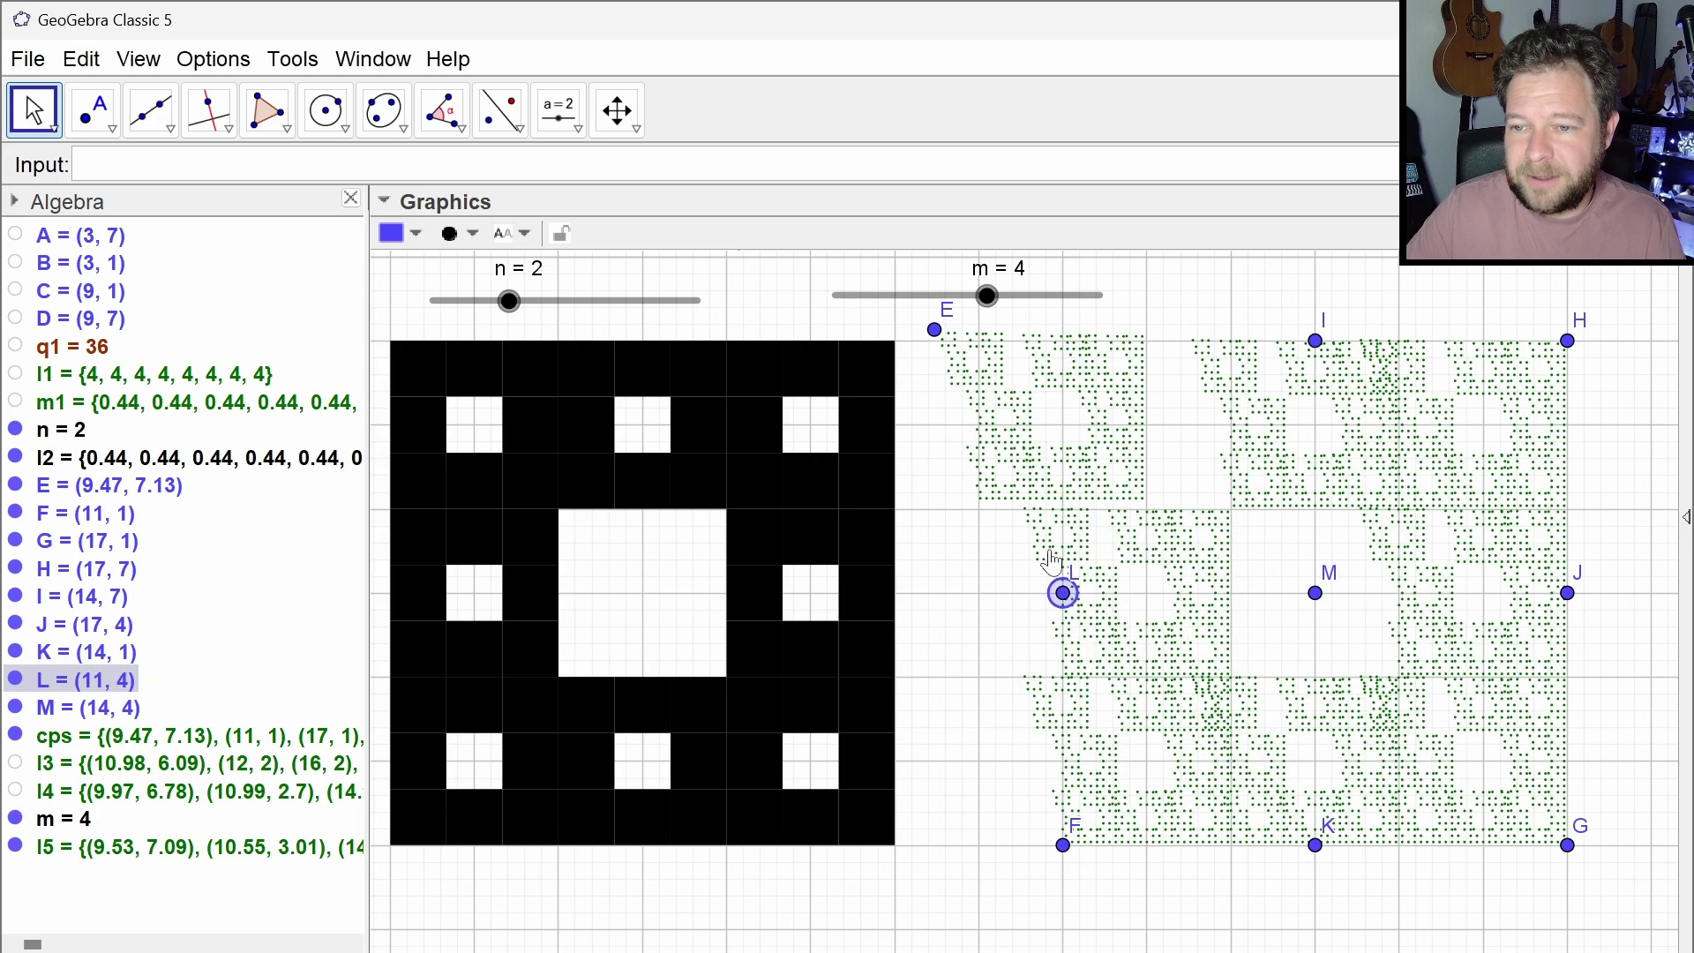
pyautogui.moveTo(937, 332); pyautogui.dragTo(1064, 362)
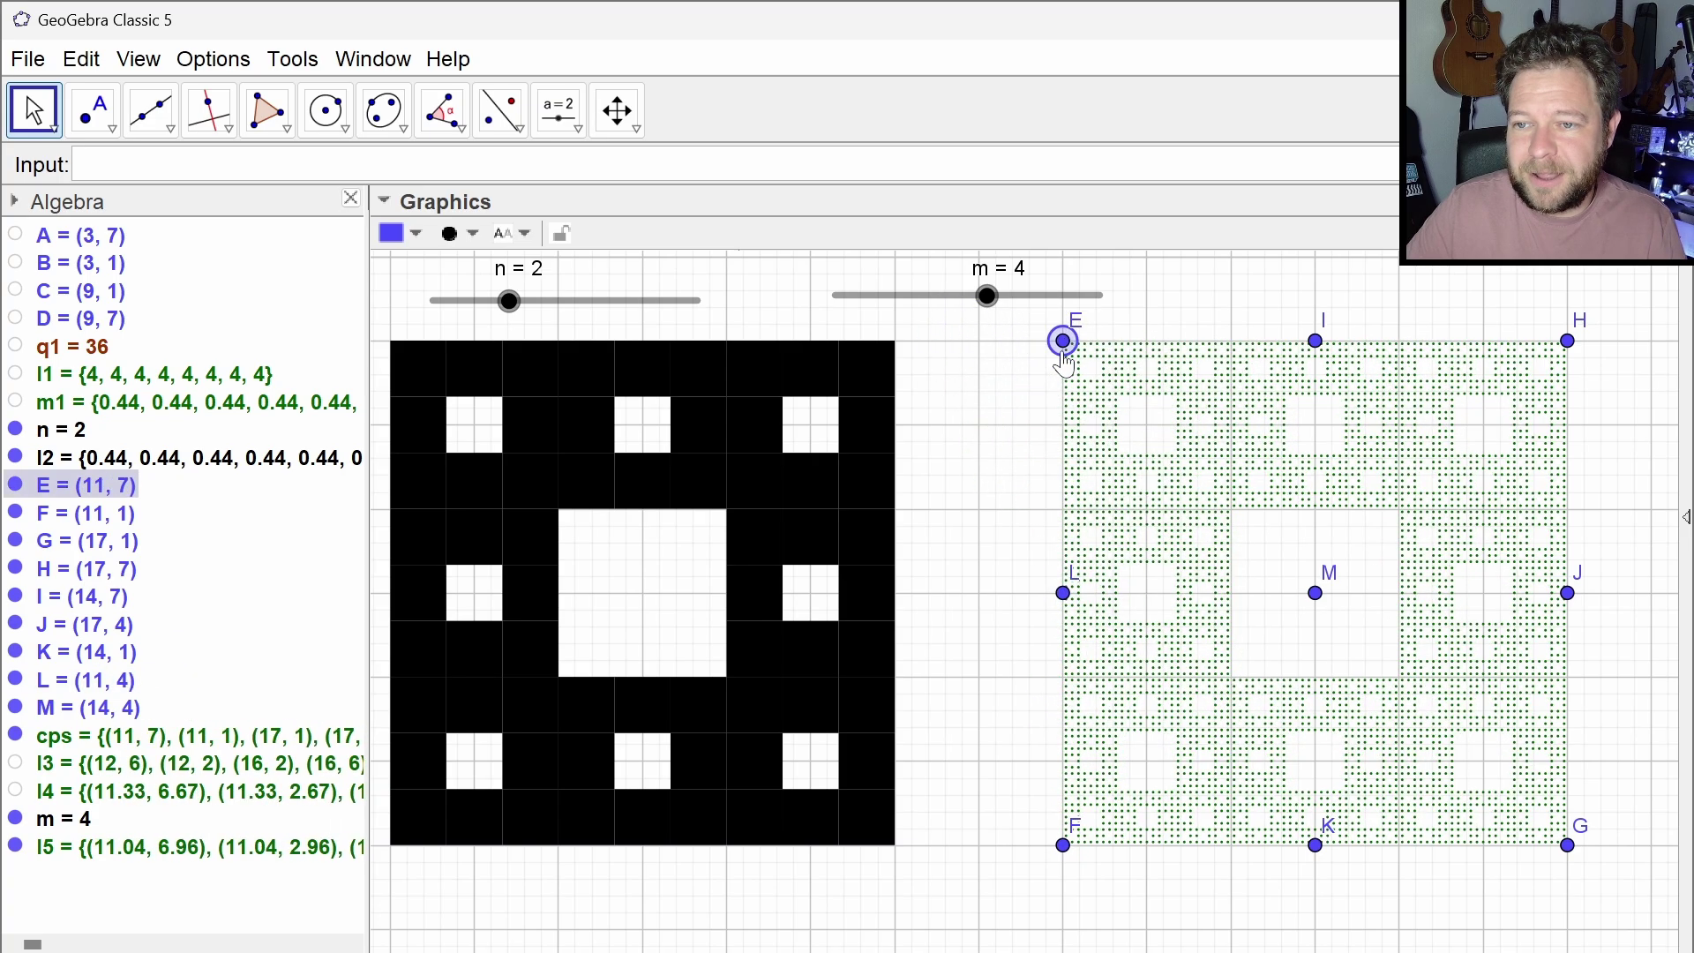
pyautogui.click(1211, 311)
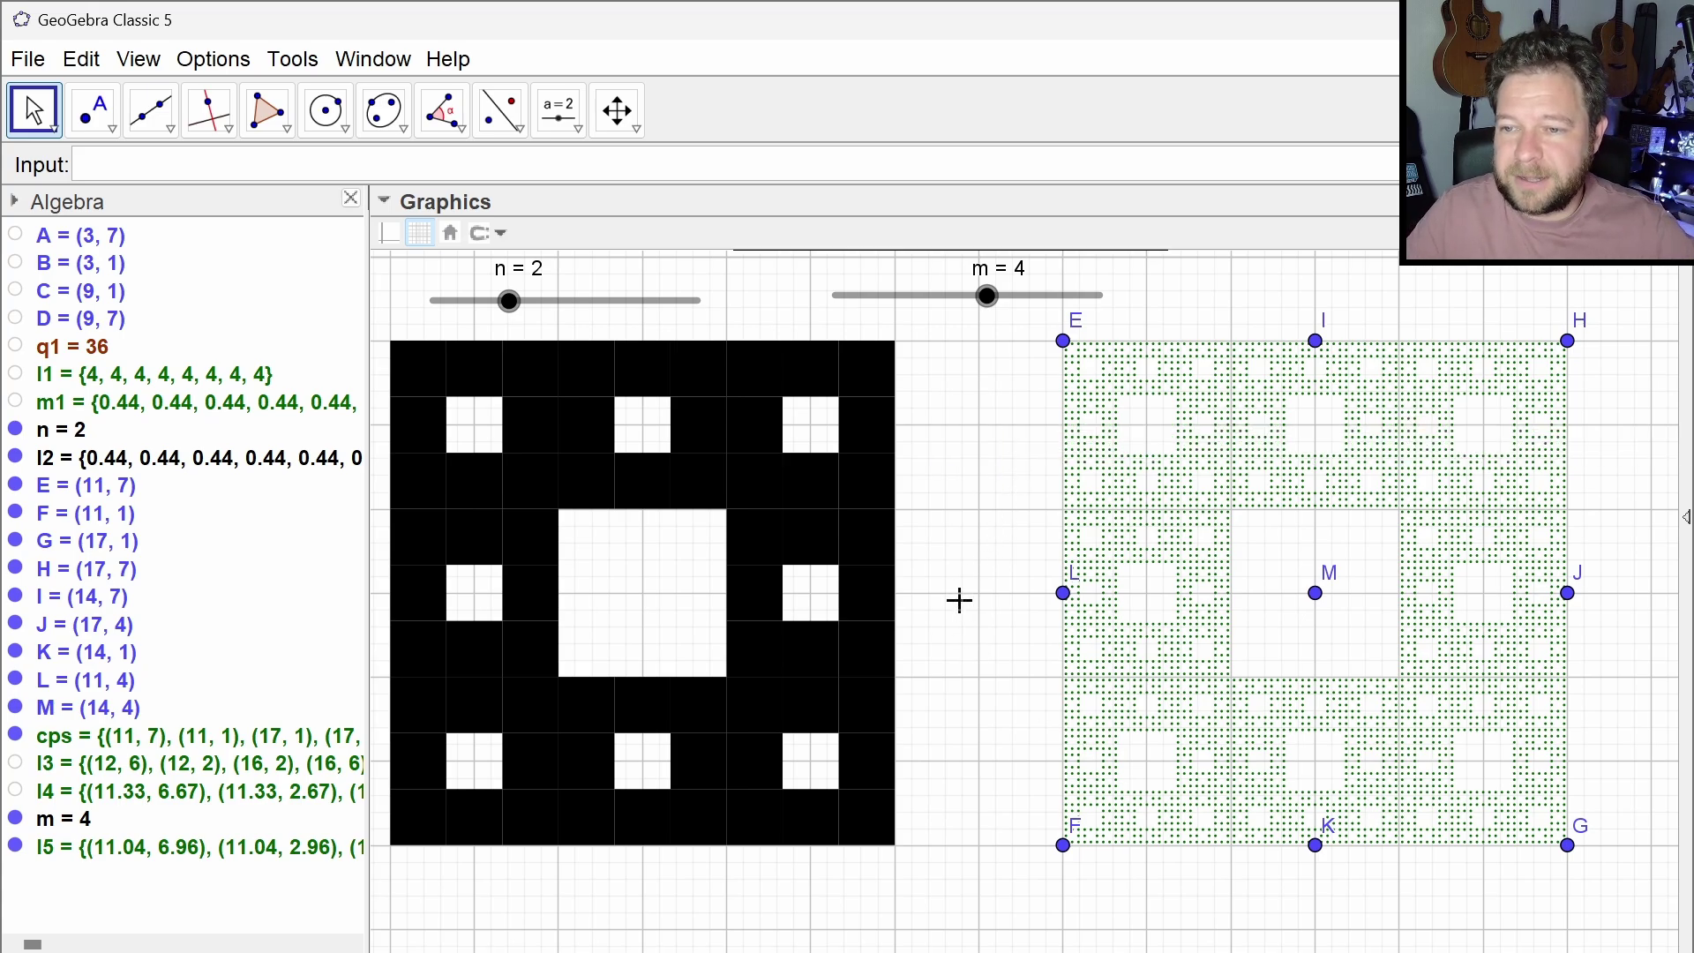
# Set slider m to 5 and slider n to 5, and clear the selection
pyautogui.moveTo(987, 297); pyautogui.dragTo(1028, 304)
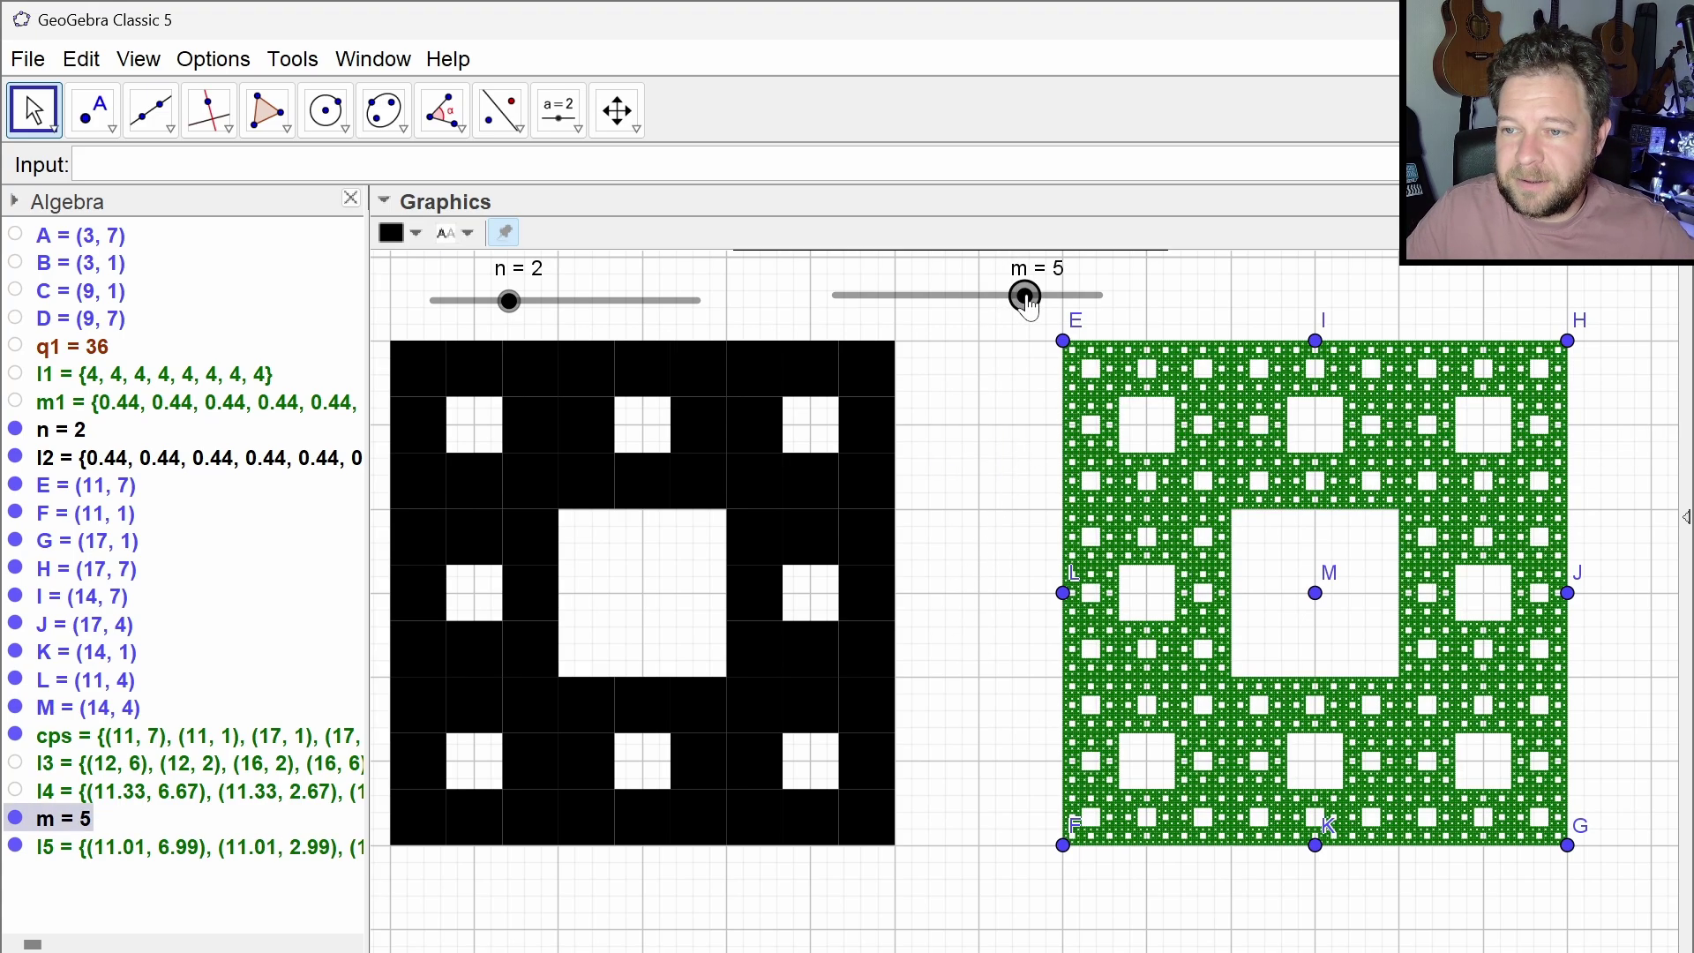
pyautogui.click(1000, 454)
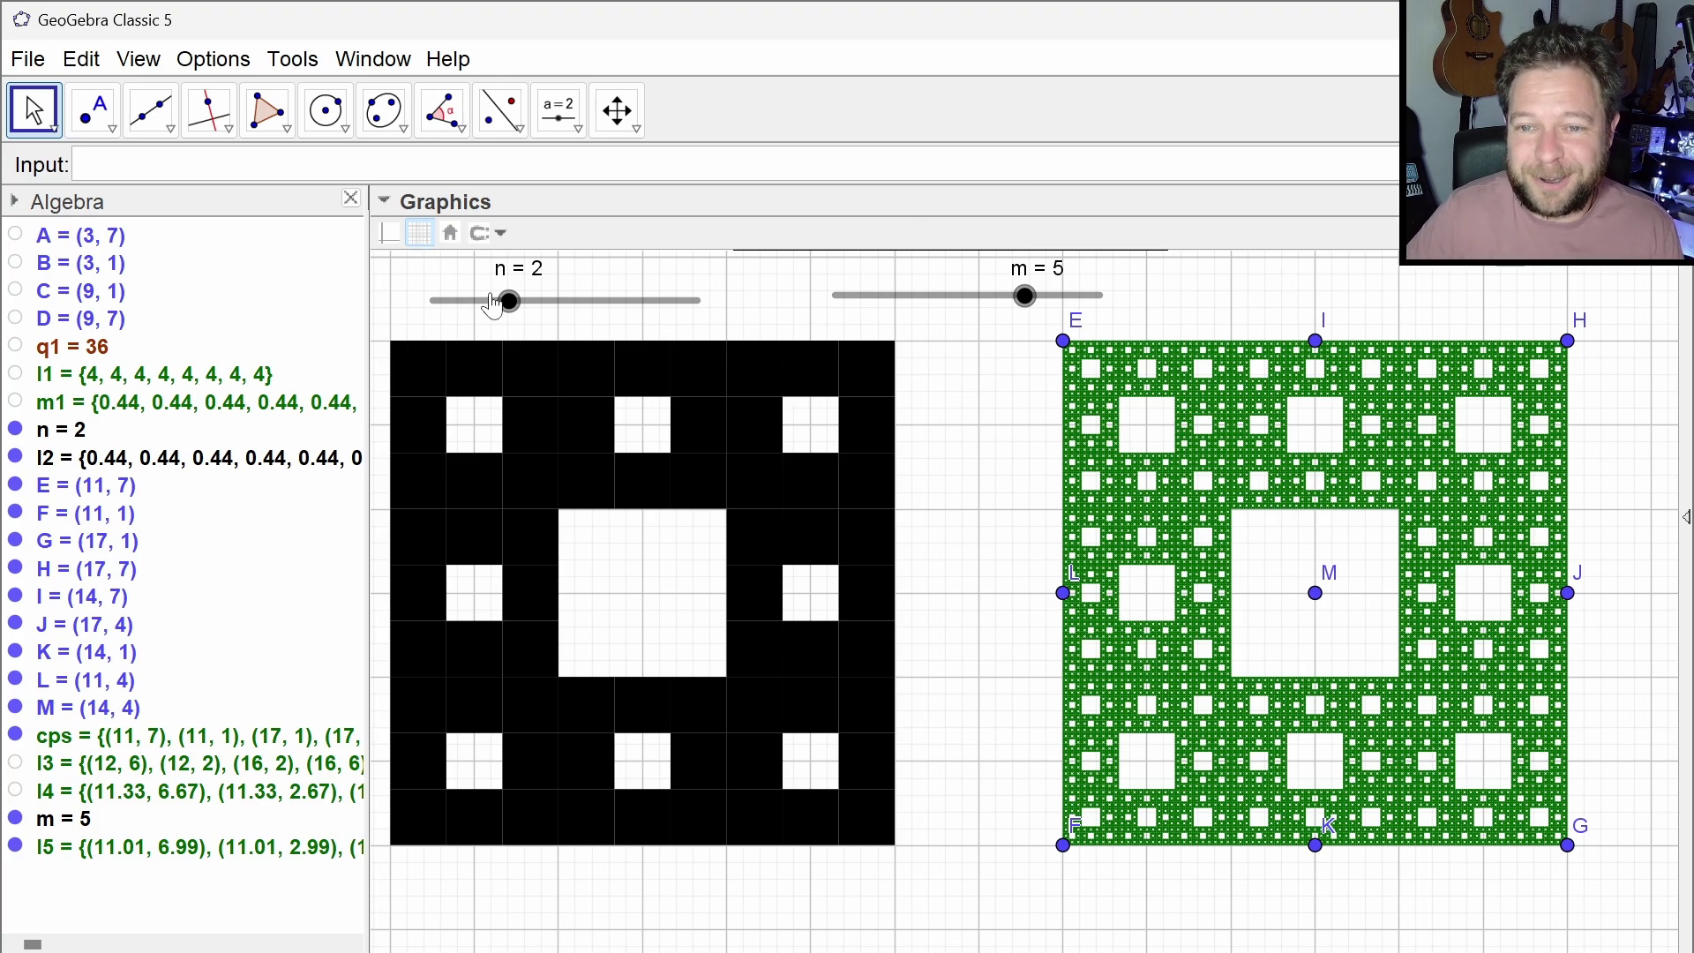
pyautogui.moveTo(509, 301); pyautogui.dragTo(641, 313)
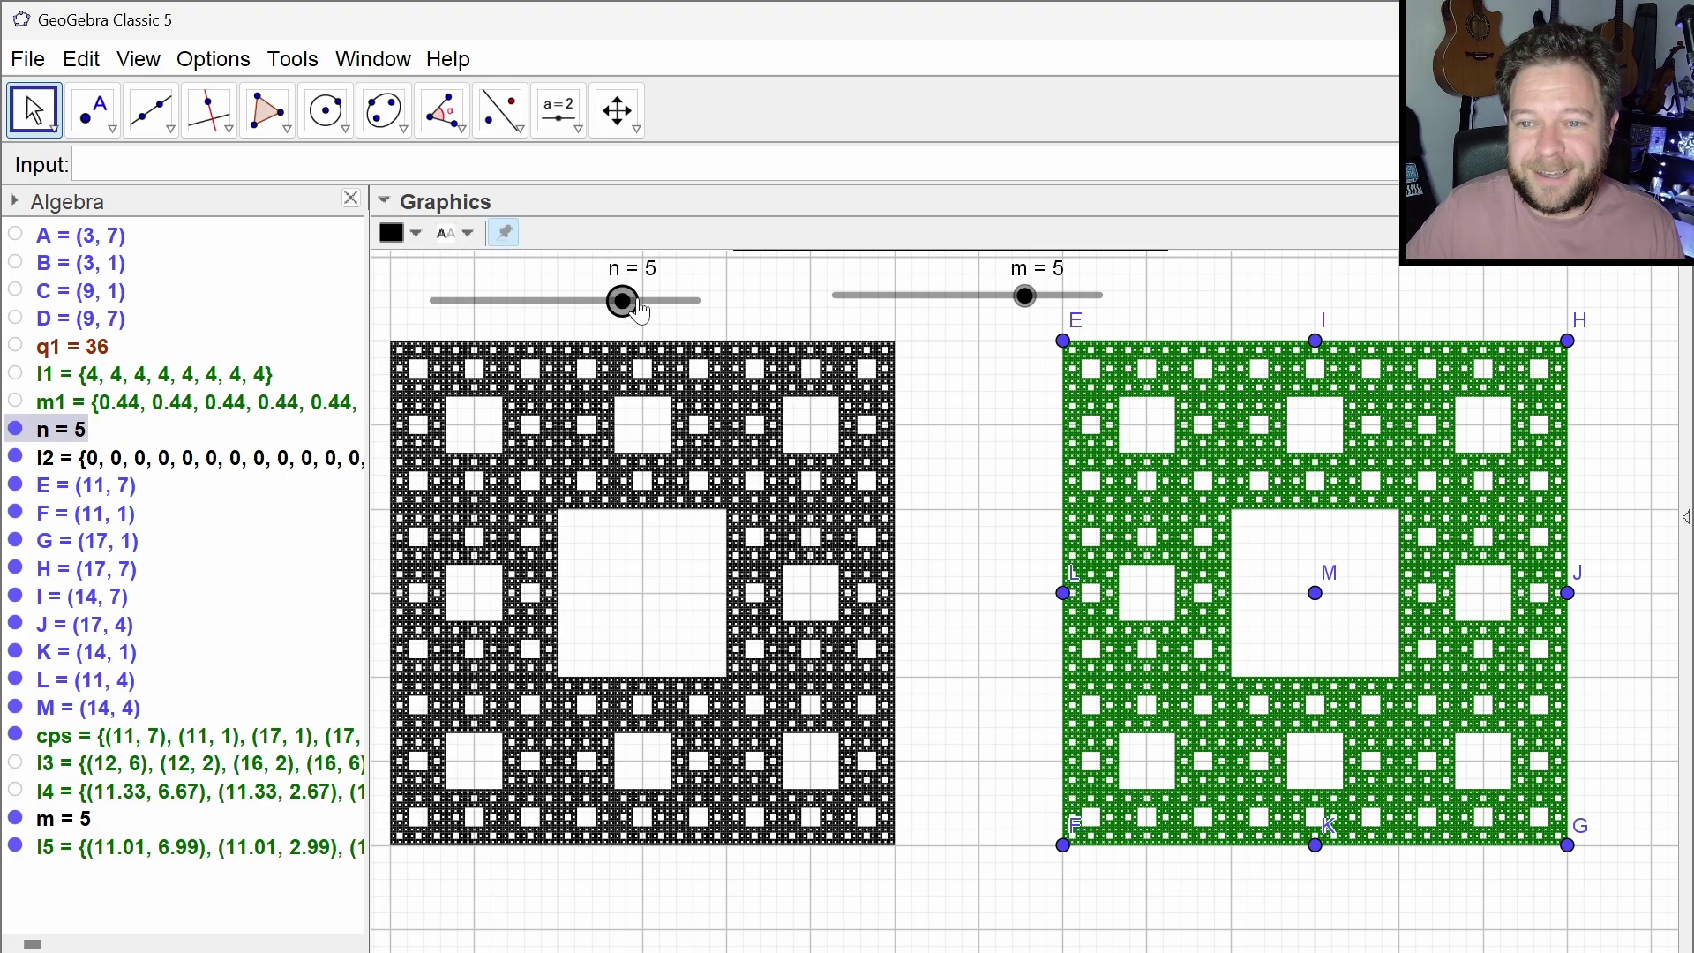
pyautogui.click(977, 457)
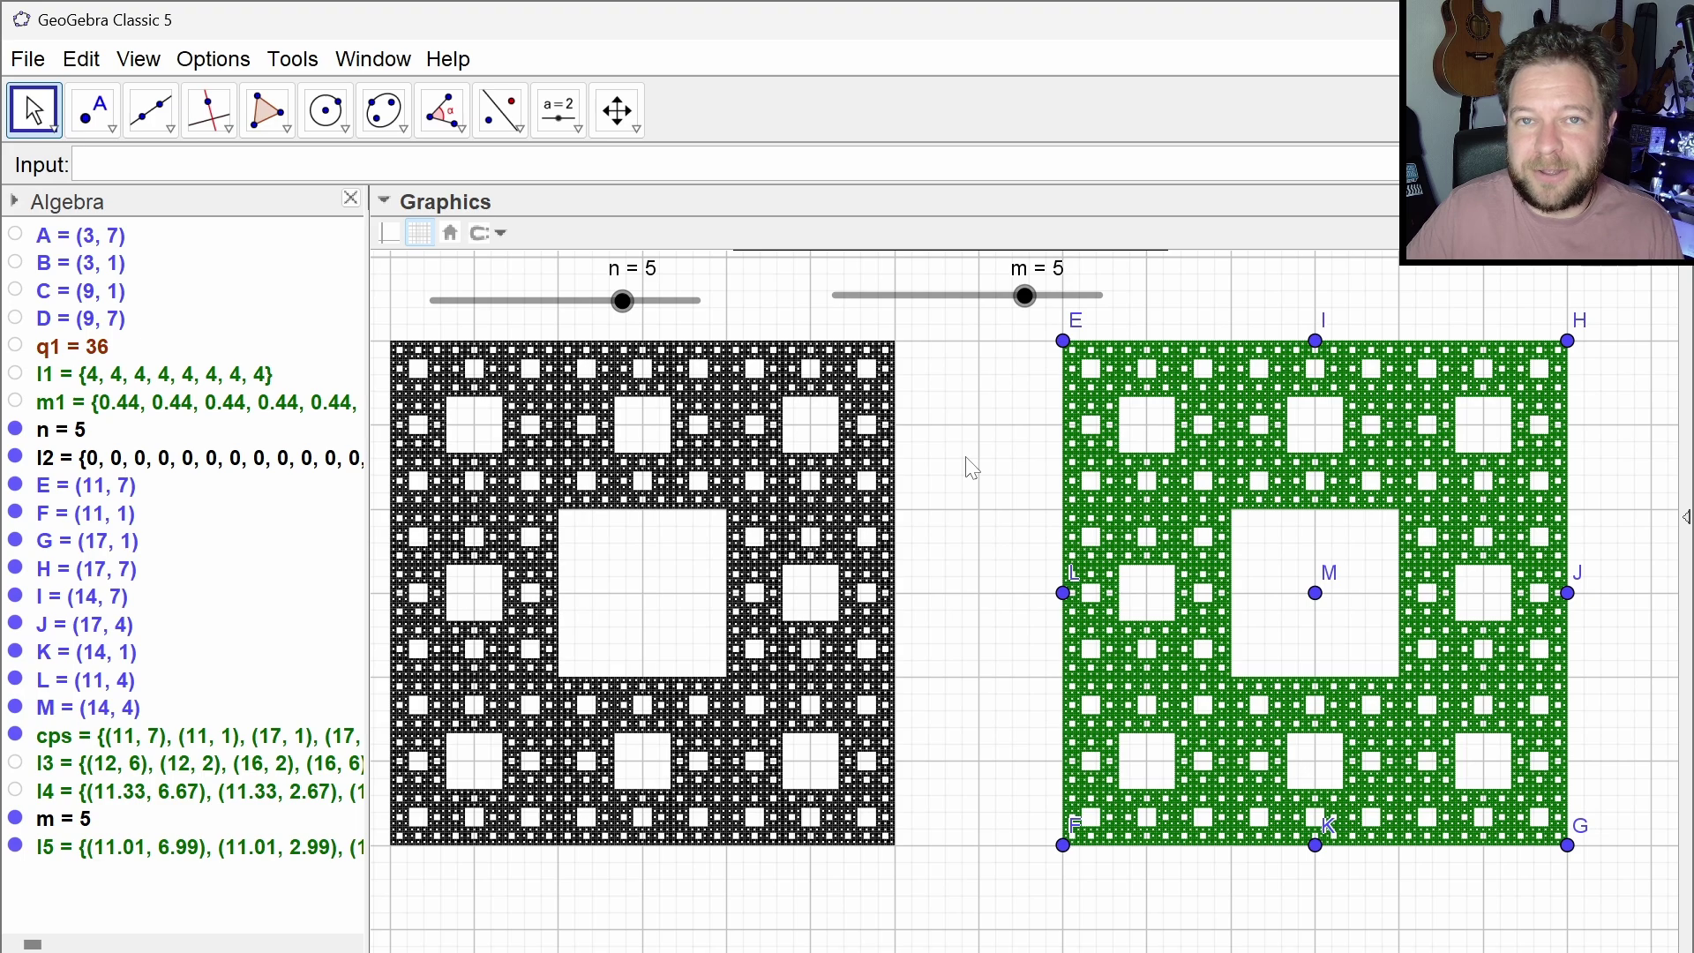